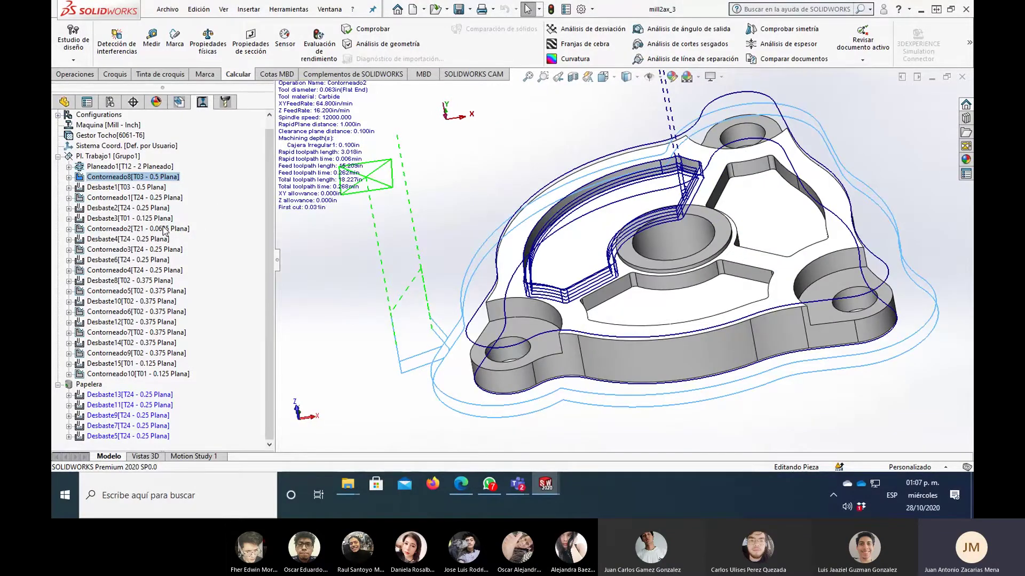
- Show the Contorneado2, Desbaste4 and Desbaste2 toolpaths, orbiting the part to inspect each
left_click(165, 232)
middle_click_drag(614, 182, 626, 177)
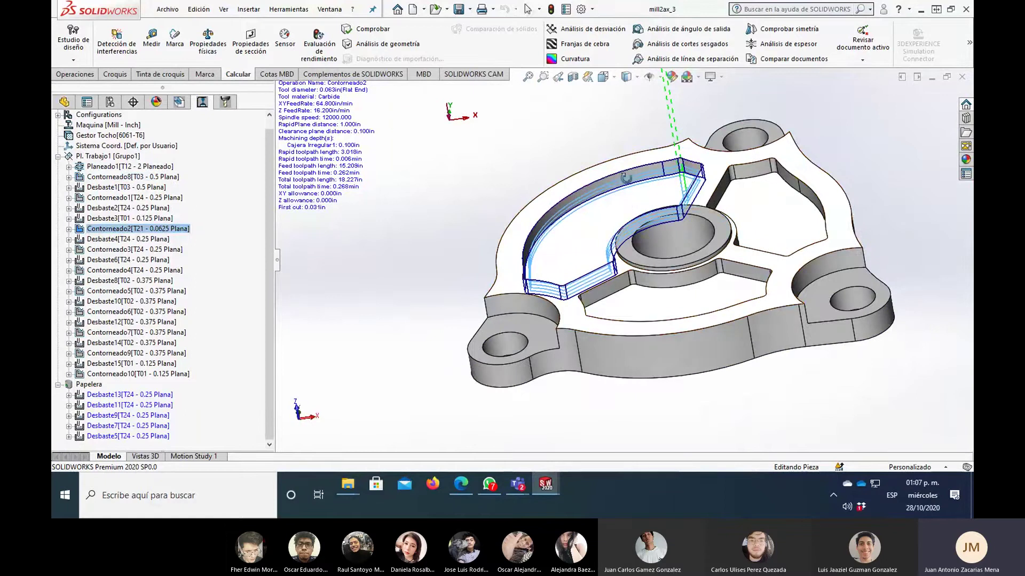
left_click(157, 239)
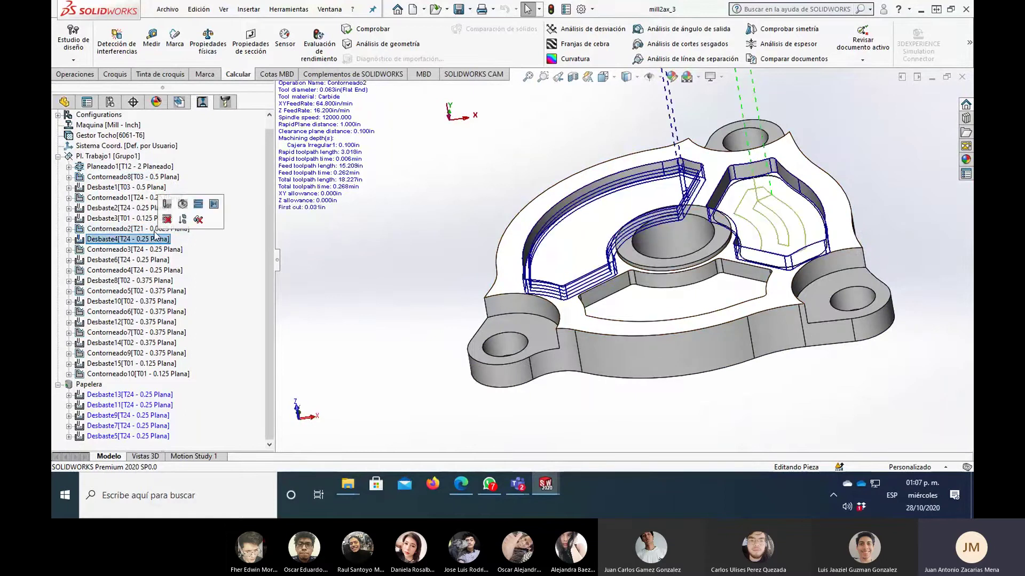
left_click(164, 230)
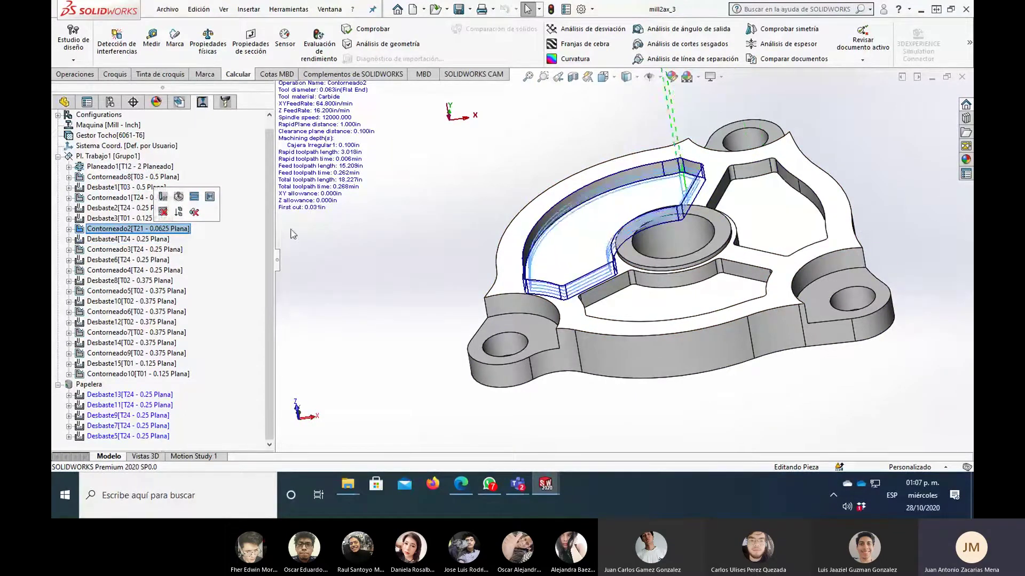
middle_click_drag(598, 202, 651, 195)
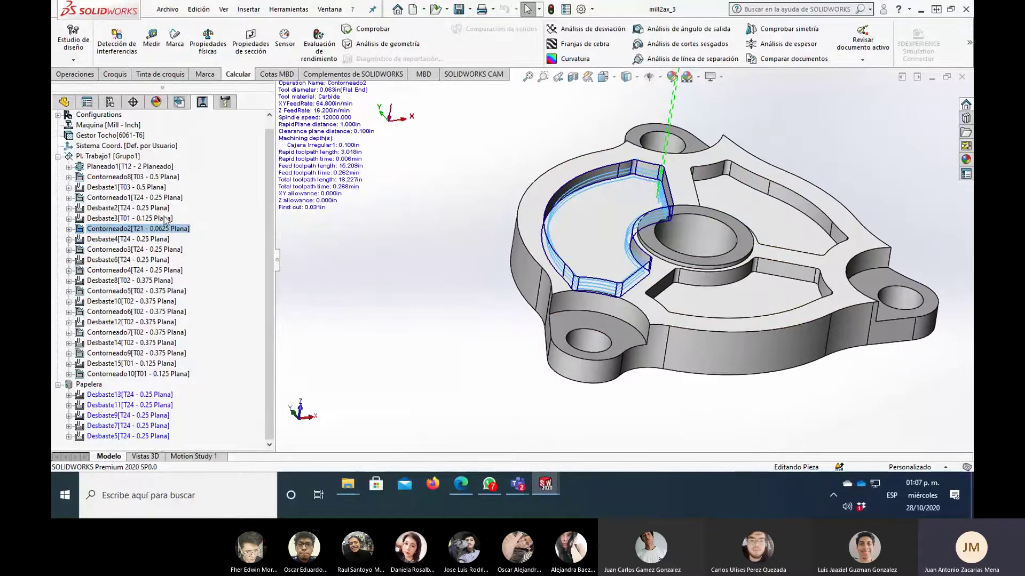
left_click(164, 209)
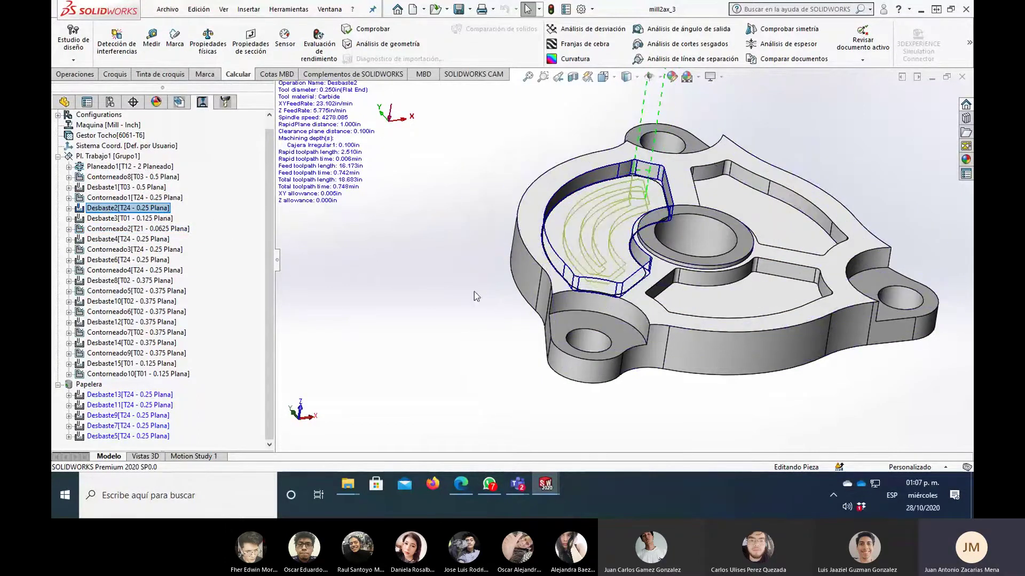
scroll(474, 291, "down", 2)
scroll(575, 231, "down", 2)
scroll(534, 235, "down", 2)
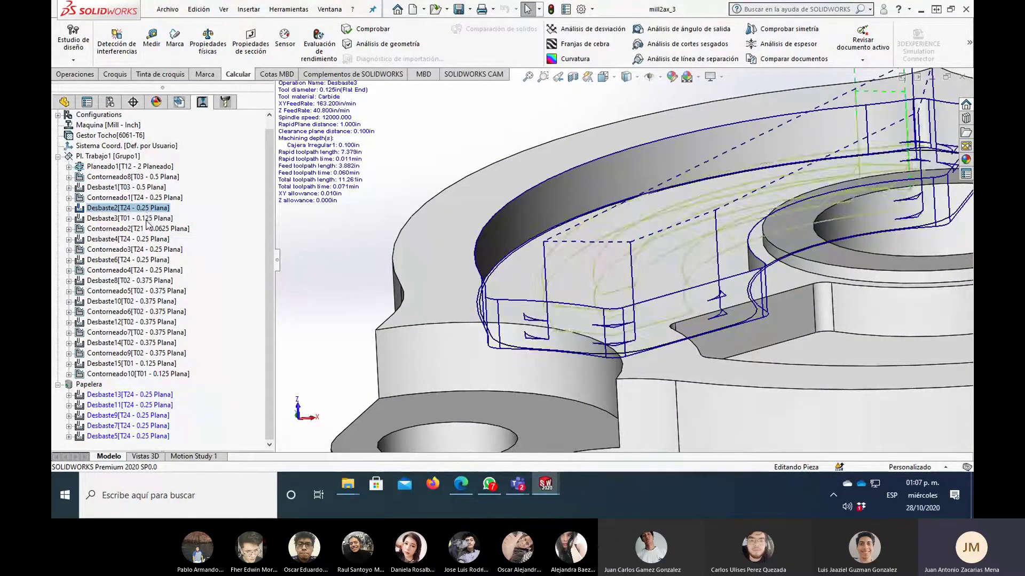
- Inspect the Desbaste3 toolpath around the pocket, then recheck Contorneado2 and Desbaste4
left_click(147, 219)
middle_click_drag(512, 289, 579, 312)
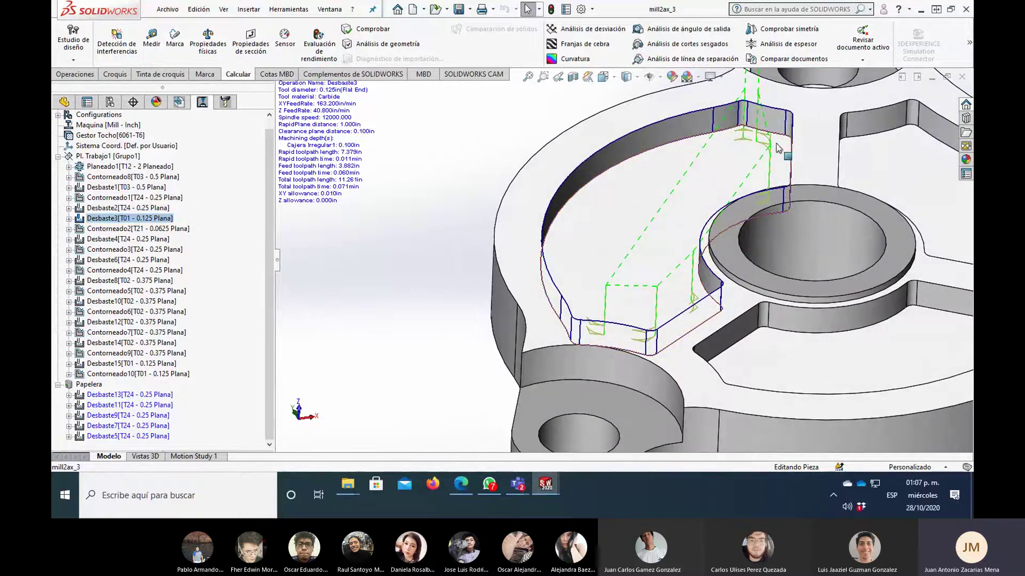
left_click(136, 229)
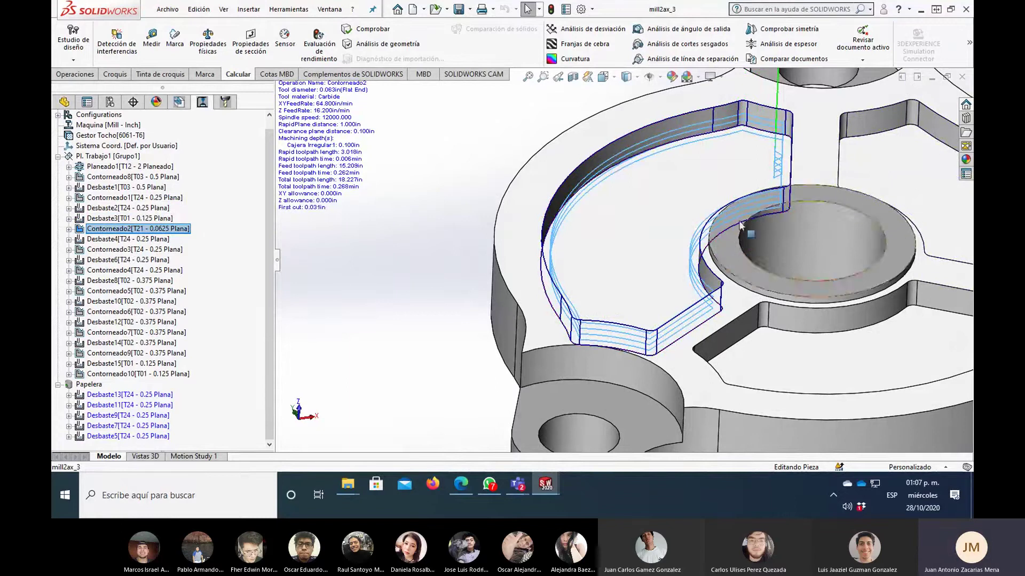
scroll(778, 179, "up", 3)
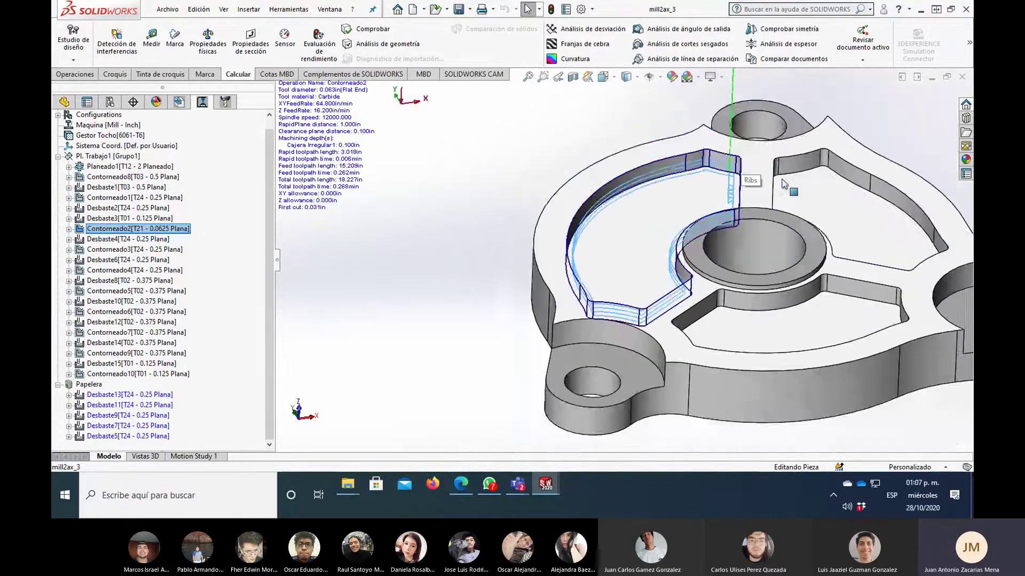
scroll(778, 179, "down", 2)
left_click(162, 241)
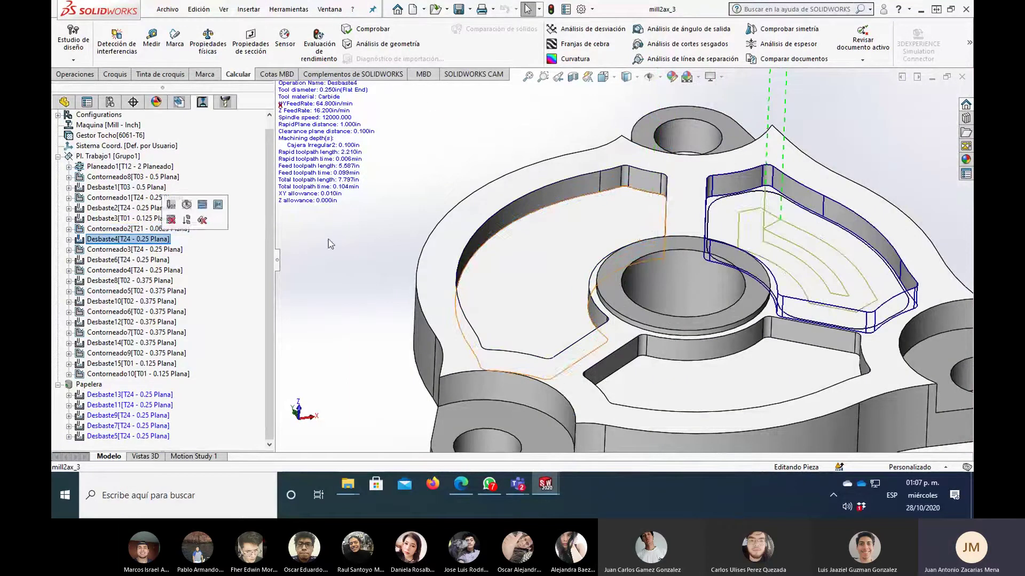
- Inspect the Contorneado4 and Desbaste8 toolpaths, ending in the front view
left_click(144, 270)
scroll(543, 290, "up", 4)
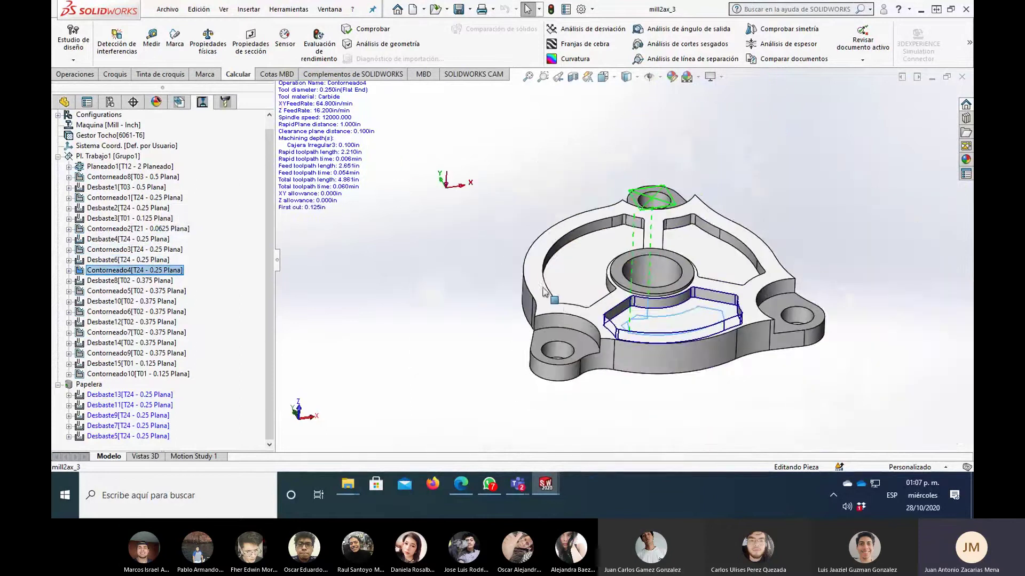
middle_click_drag(687, 298, 731, 322)
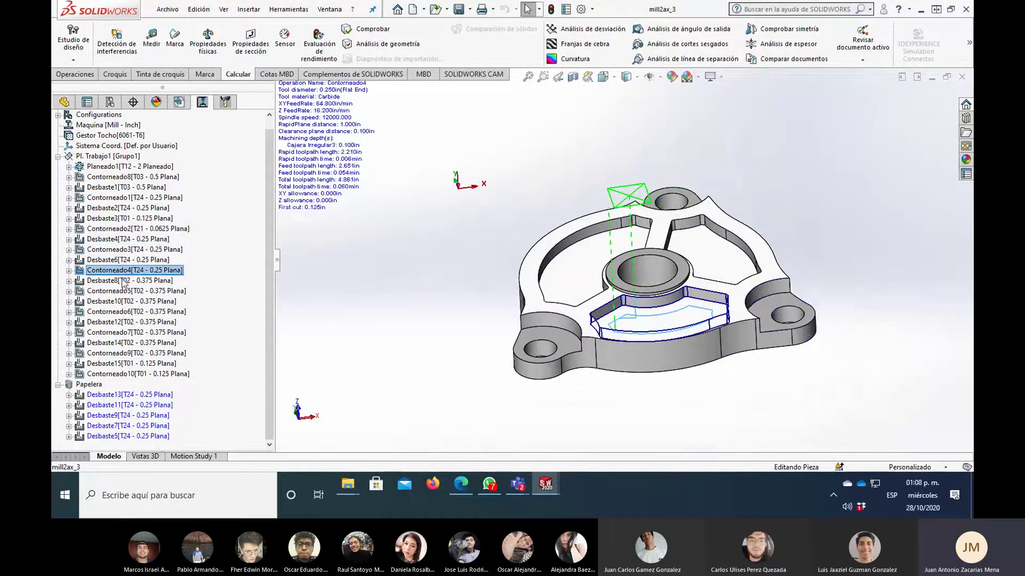
key("Down")
scroll(731, 323, "down", 3)
mouse_move(732, 323)
middle_mouse_down()
mouse_move(287, 327)
mouse_move(810, 325)
middle_mouse_up()
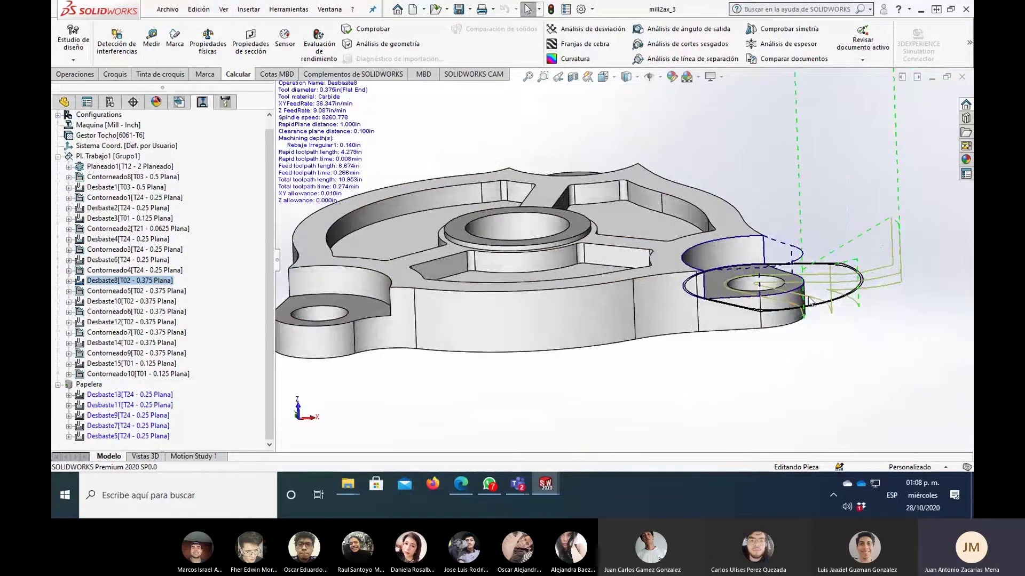
key("ctrl+1")
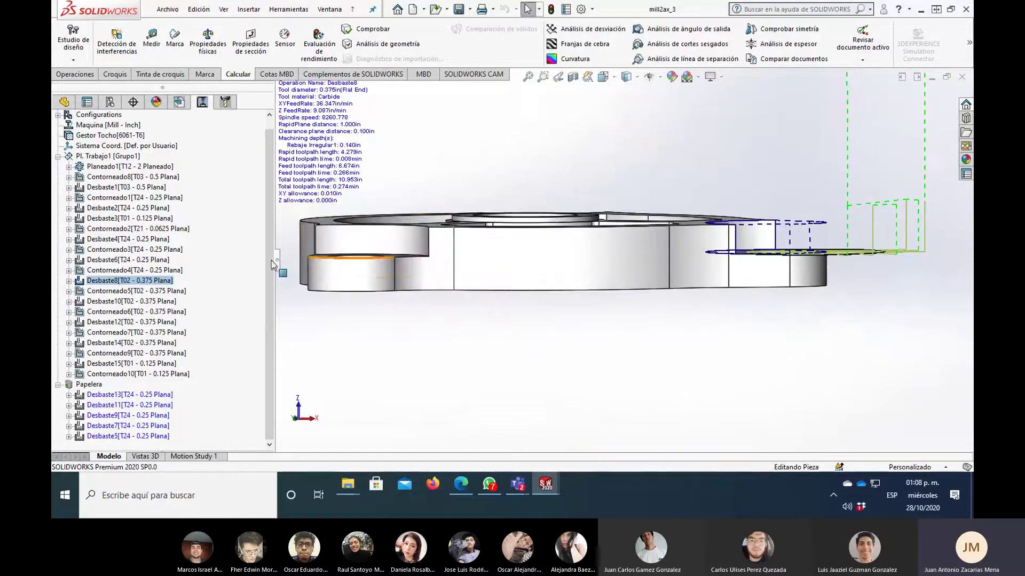
- Show the Contorneado5 and Desbaste10 toolpaths, orbiting from low side and oblique top angles
left_click(117, 291)
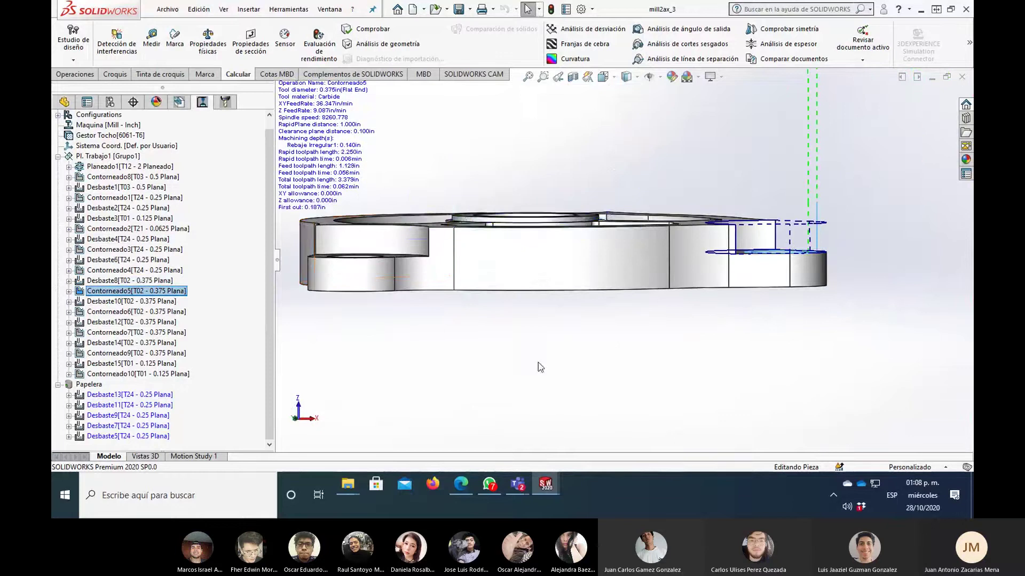
scroll(641, 326, "up", 2)
middle_click_drag(641, 325, 554, 401)
left_click(143, 301)
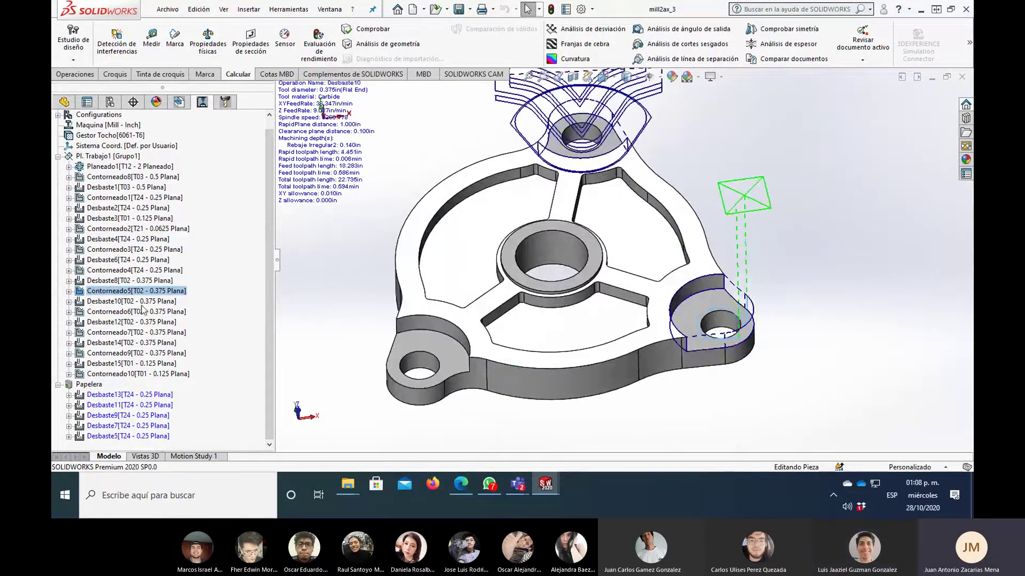
mouse_move(553, 299)
middle_mouse_down()
mouse_move(551, 211)
mouse_move(520, 231)
mouse_move(527, 223)
middle_mouse_up()
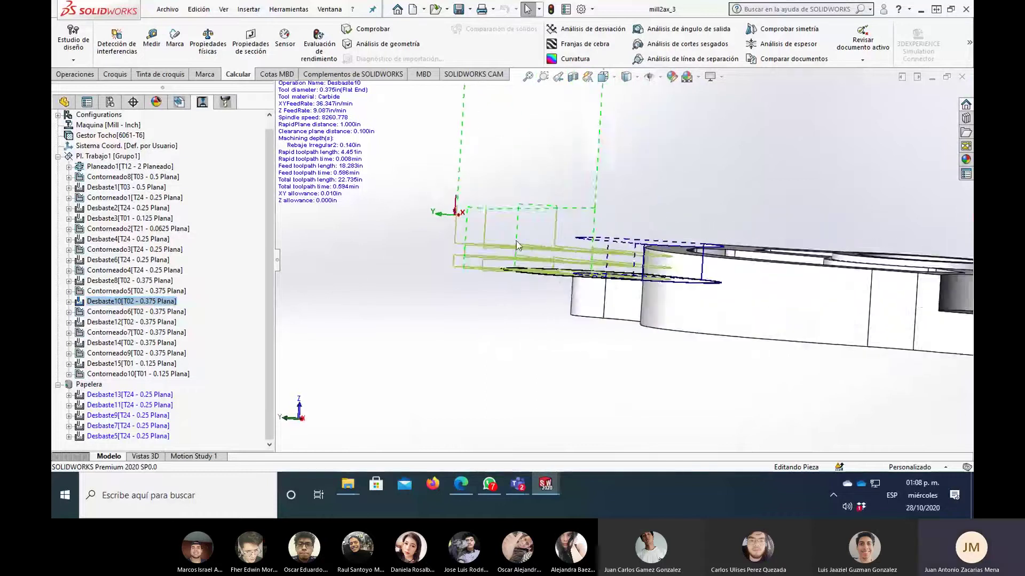
scroll(517, 241, "down", 5)
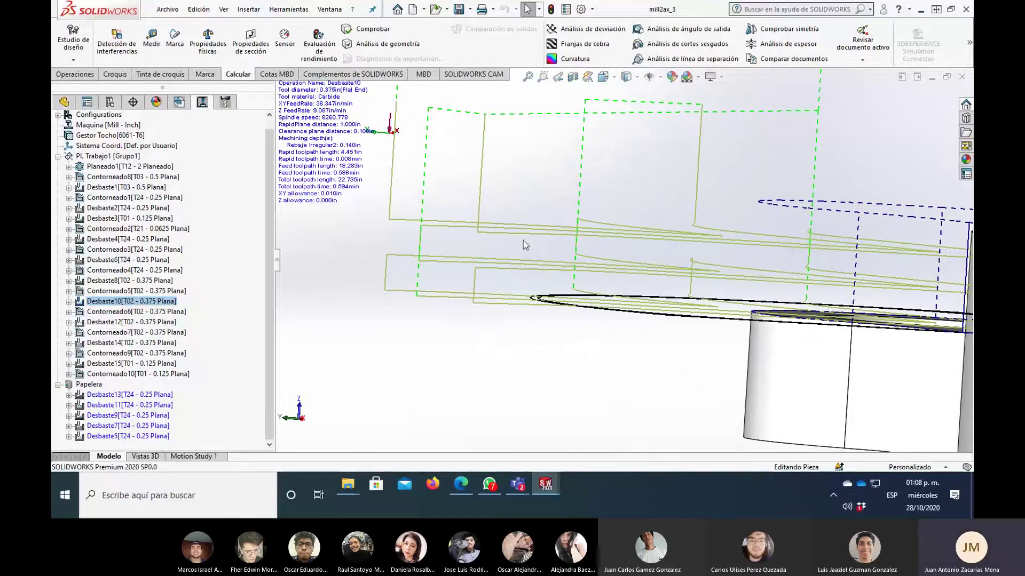
middle_click_drag(523, 241, 569, 291)
scroll(568, 291, "up", 3)
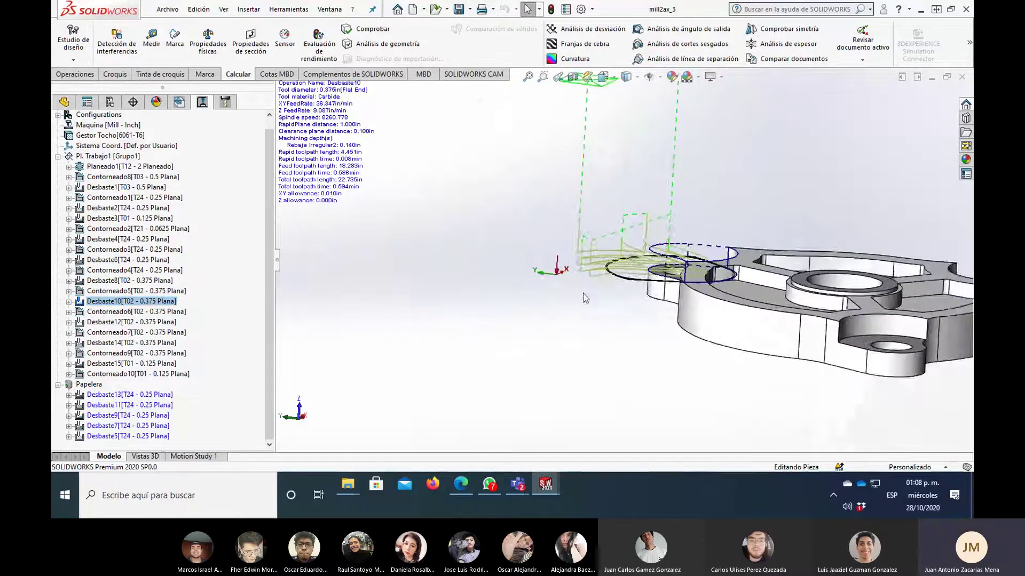
scroll(568, 291, "up", 2)
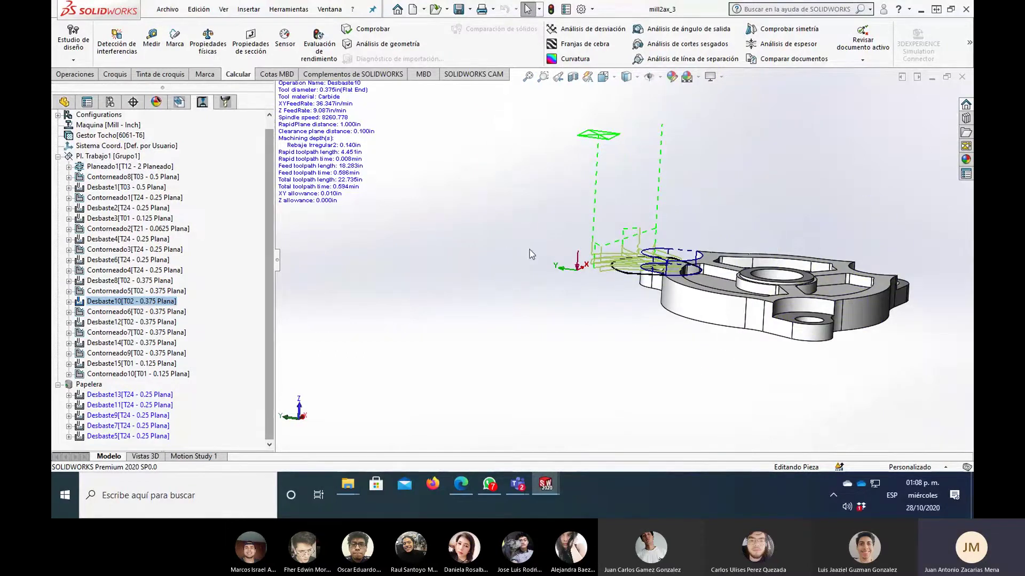
middle_click_drag(530, 251, 423, 290)
scroll(732, 275, "down", 2)
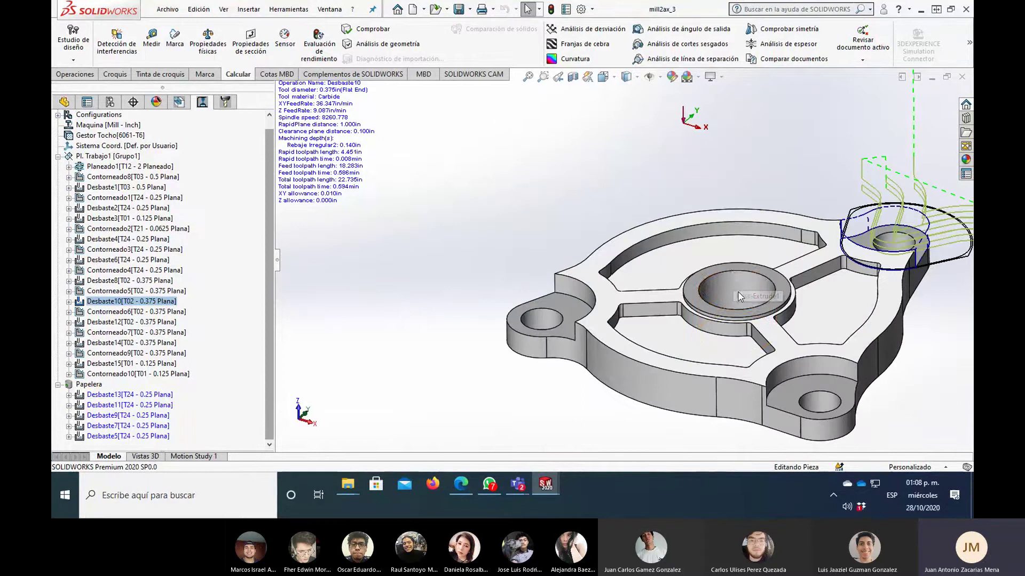
- Select the central boss, bottom-right and left-tab hole faces to check their sizes
left_click(739, 295)
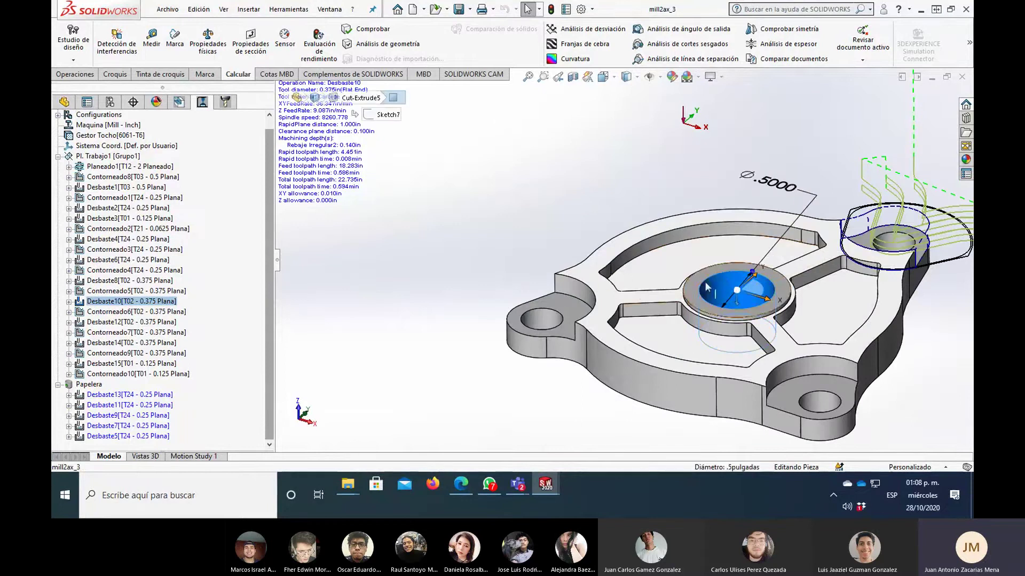
left_click(813, 404)
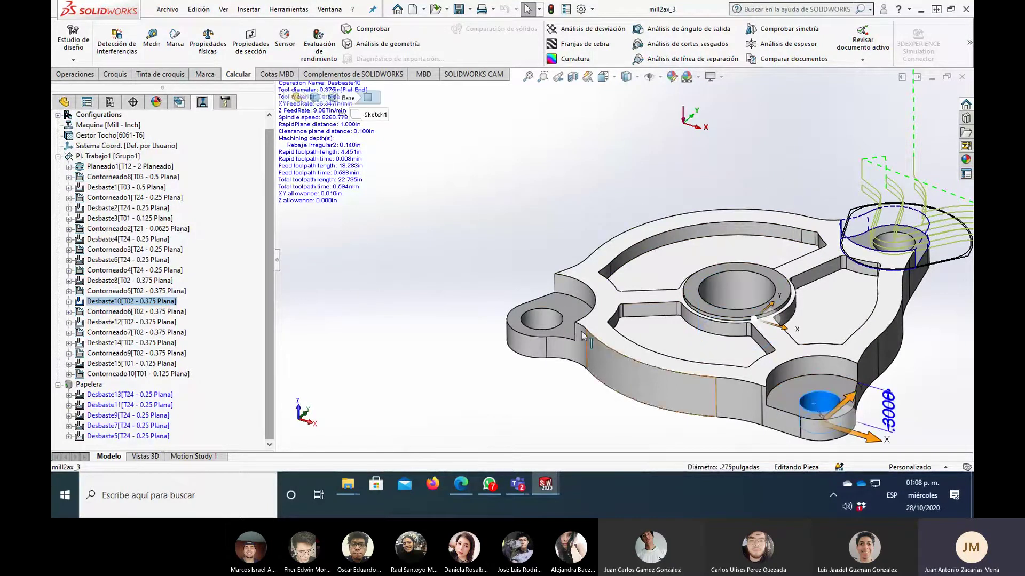
left_click(544, 319)
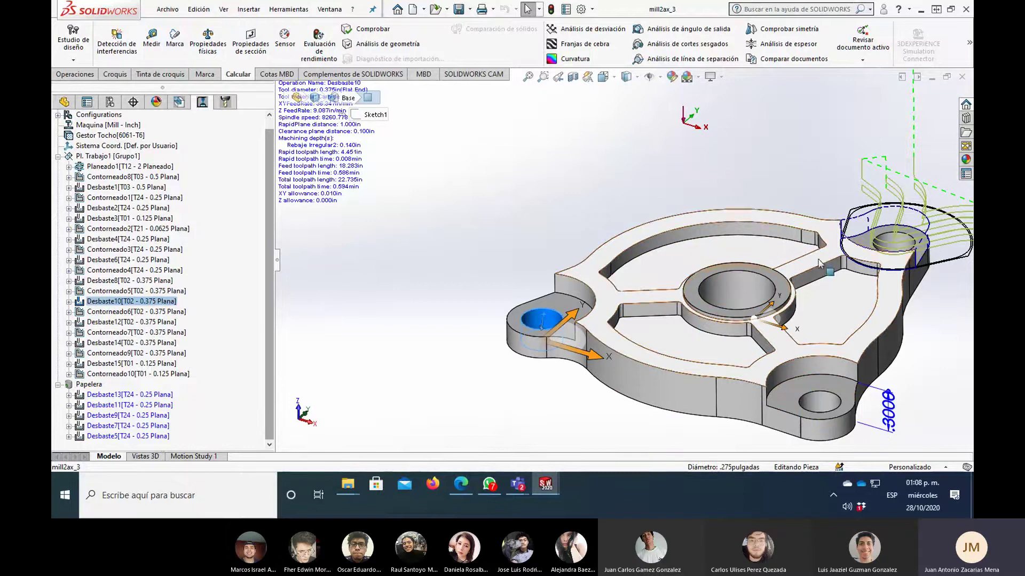
left_click(826, 407)
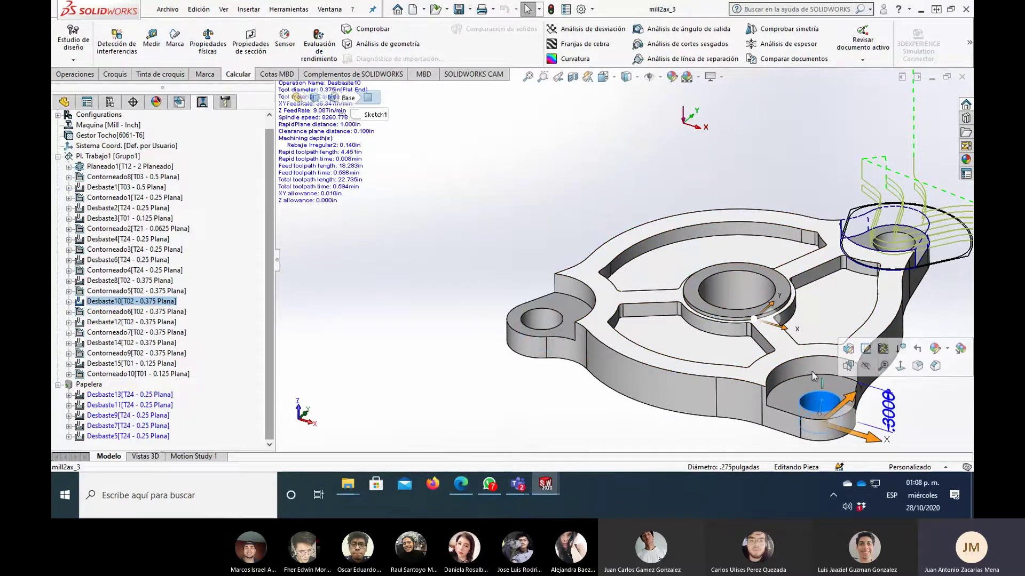
left_click(923, 431)
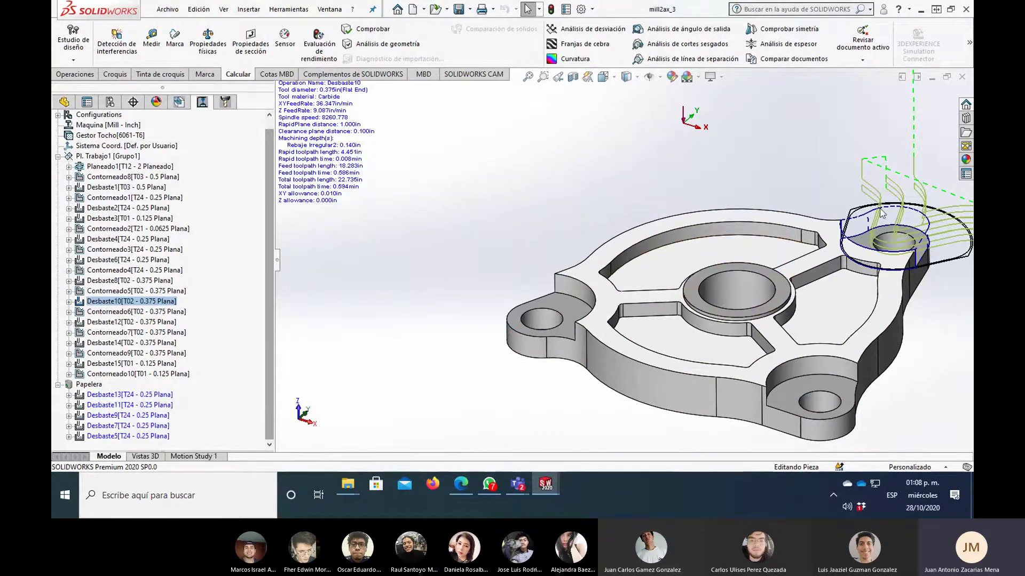
- Reselect the left-tab, bottom-right, central boss and upper-right holes, then orbit to inspect Desbaste10
middle_click_drag(882, 214, 836, 193)
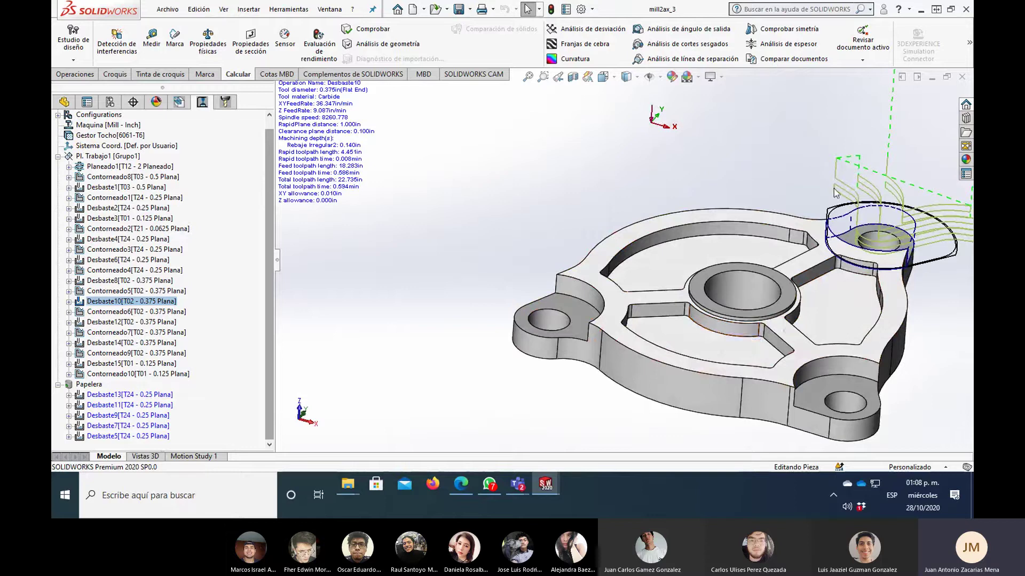
left_click(539, 318)
left_click(846, 401)
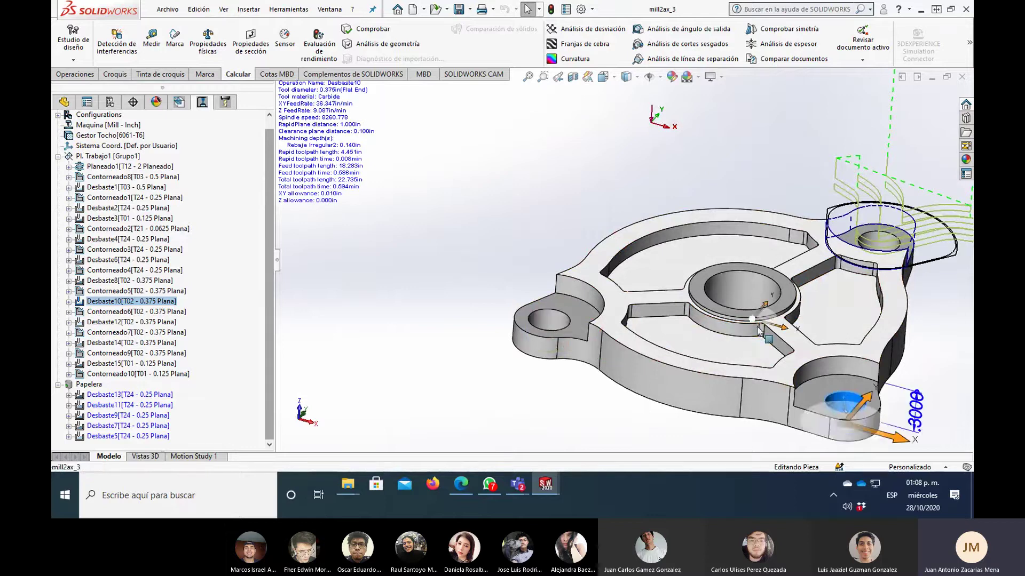
left_click(750, 292)
left_click(883, 244)
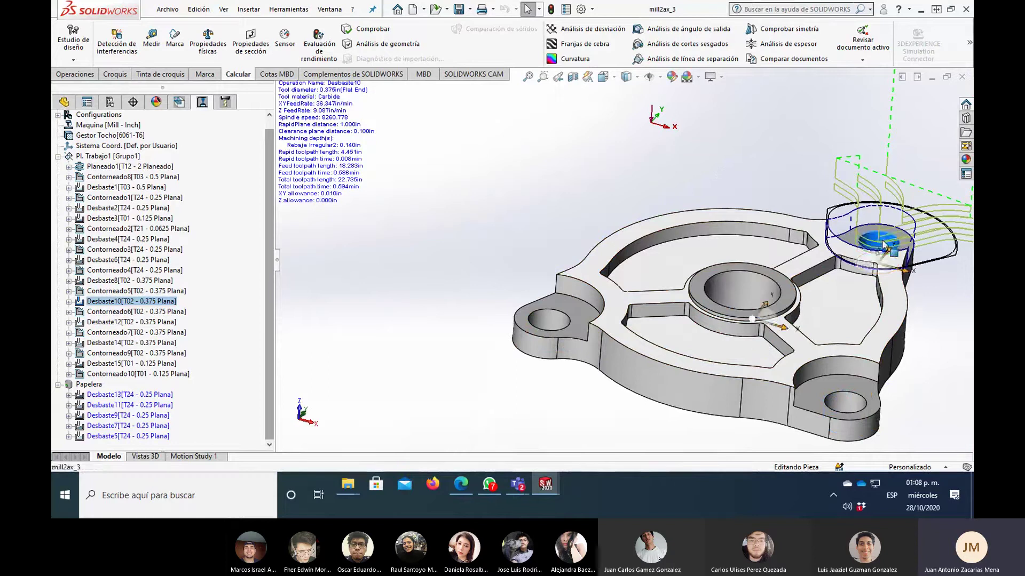
left_click(597, 423)
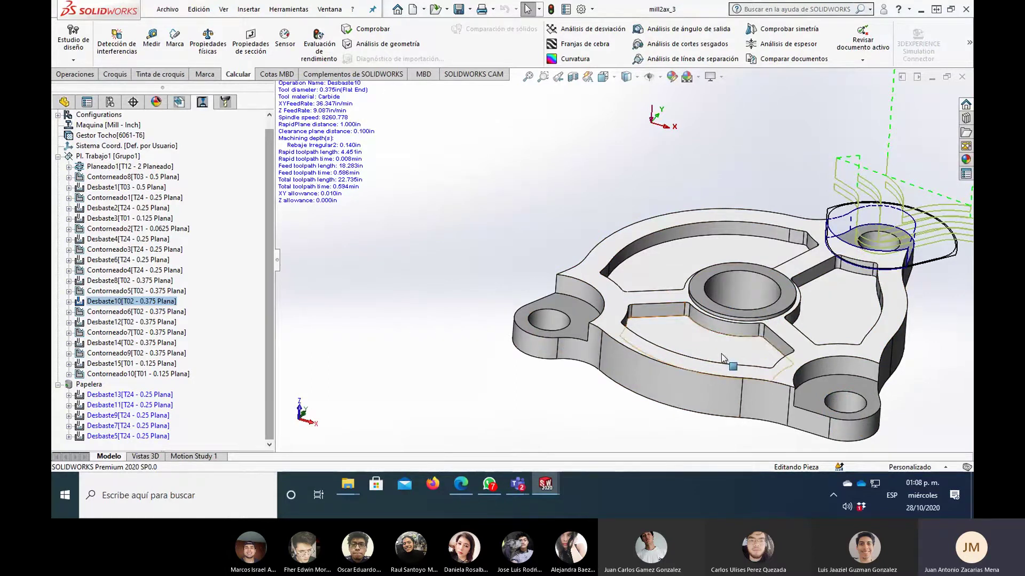
middle_click_drag(696, 355, 697, 335)
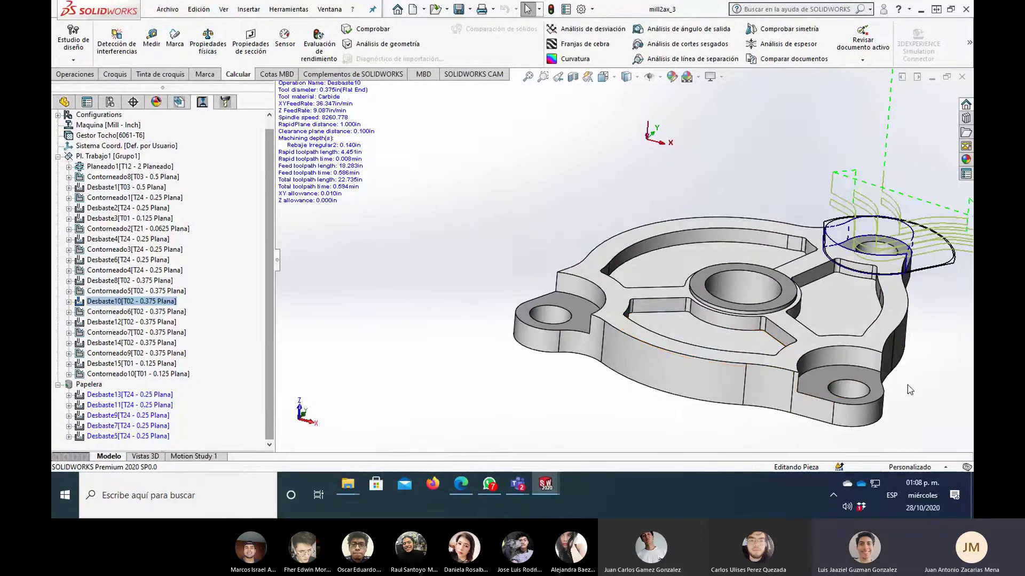
middle_click_drag(910, 390, 721, 304)
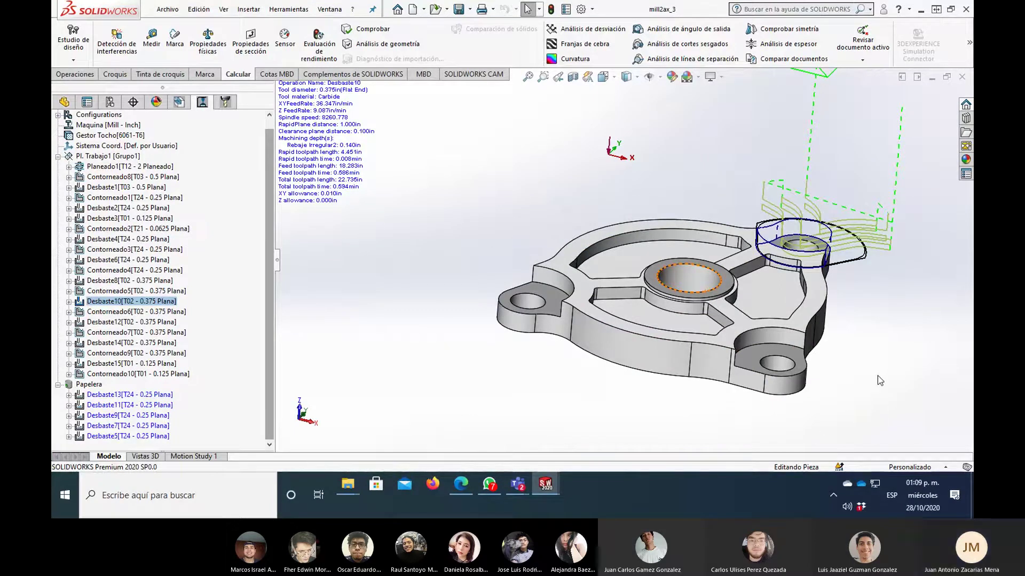
mouse_move(545, 484)
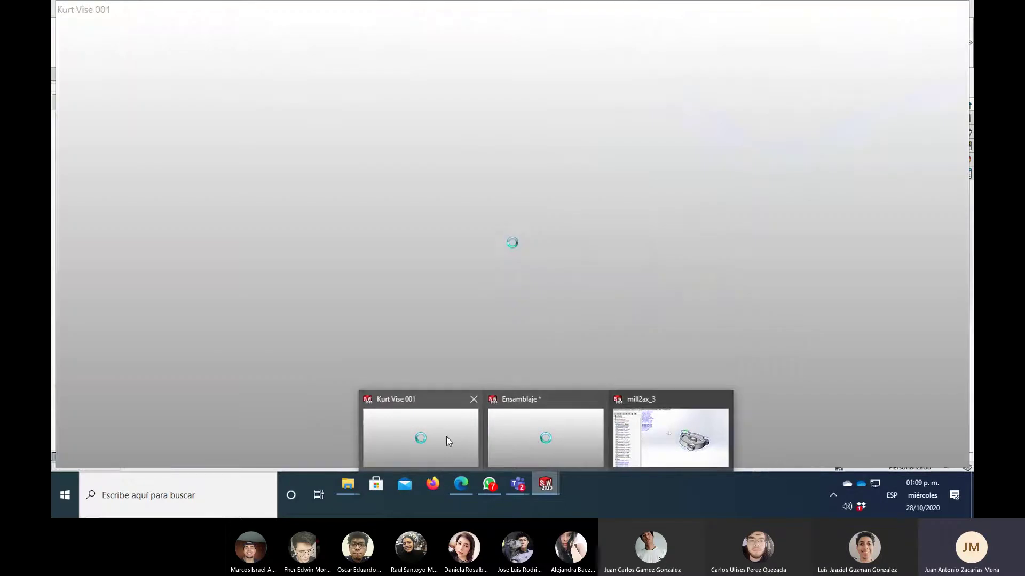
- Bring up Kurt Vise 001 and slide the Jaw Base, Front component mid-rail
left_click(447, 437)
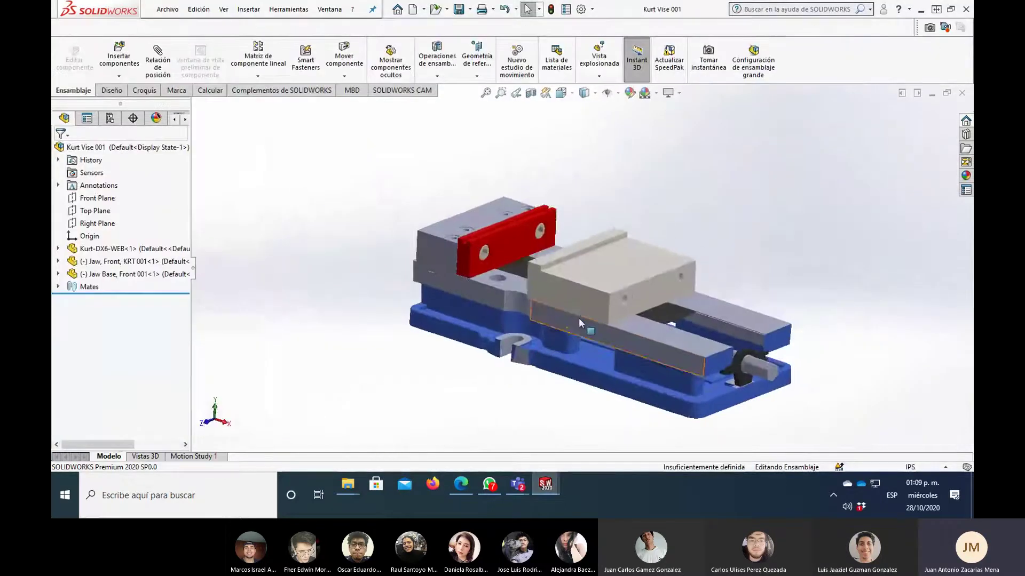
mouse_move(579, 318)
middle_mouse_down()
mouse_move(552, 289)
mouse_move(587, 335)
mouse_move(540, 336)
middle_mouse_up()
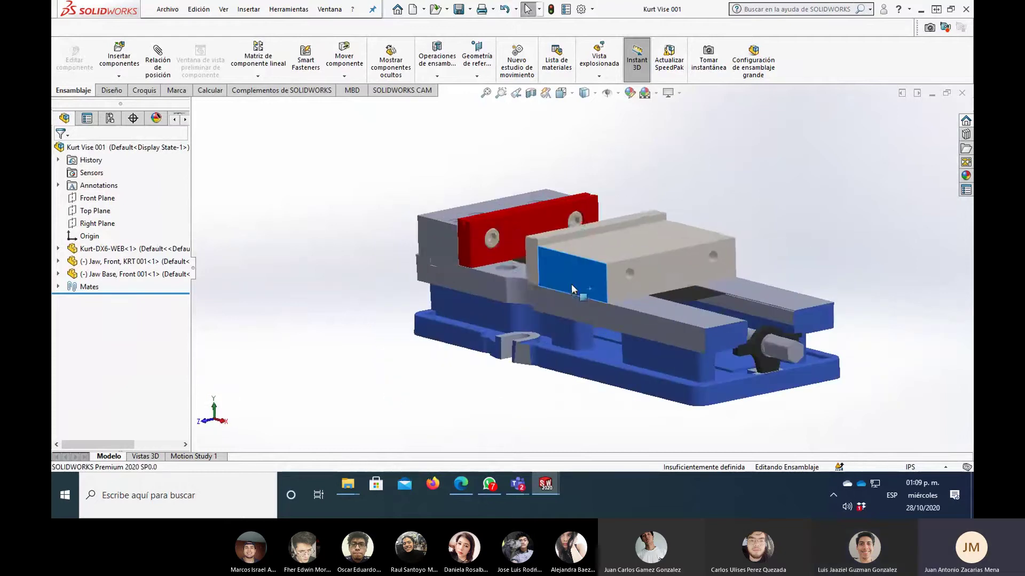
left_click(571, 284)
middle_click_drag(572, 312, 626, 322)
mouse_move(563, 274)
left_mouse_down()
mouse_move(832, 346)
mouse_move(520, 316)
mouse_move(695, 344)
mouse_move(578, 321)
left_mouse_up()
key("Escape")
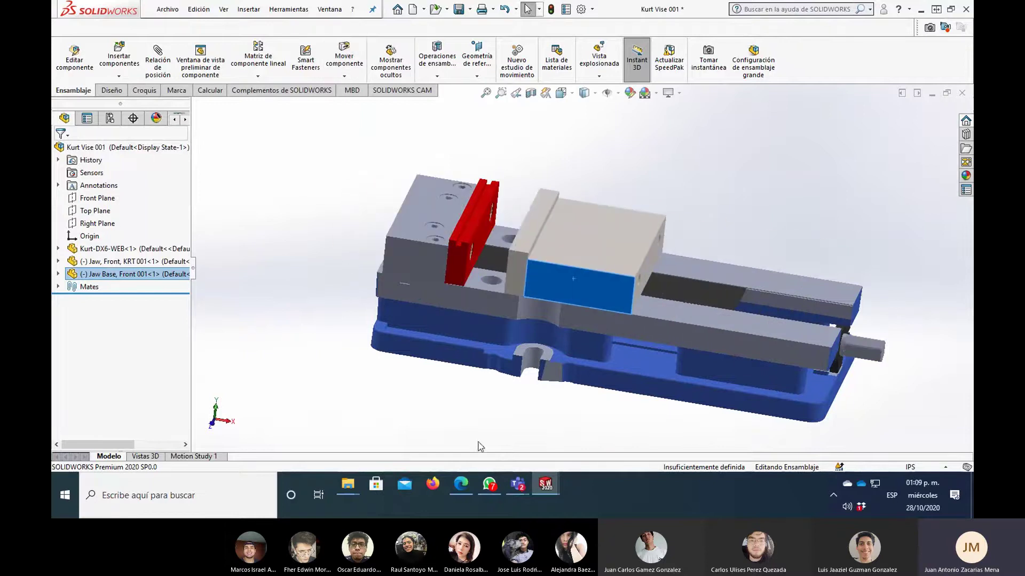
left_click(623, 436)
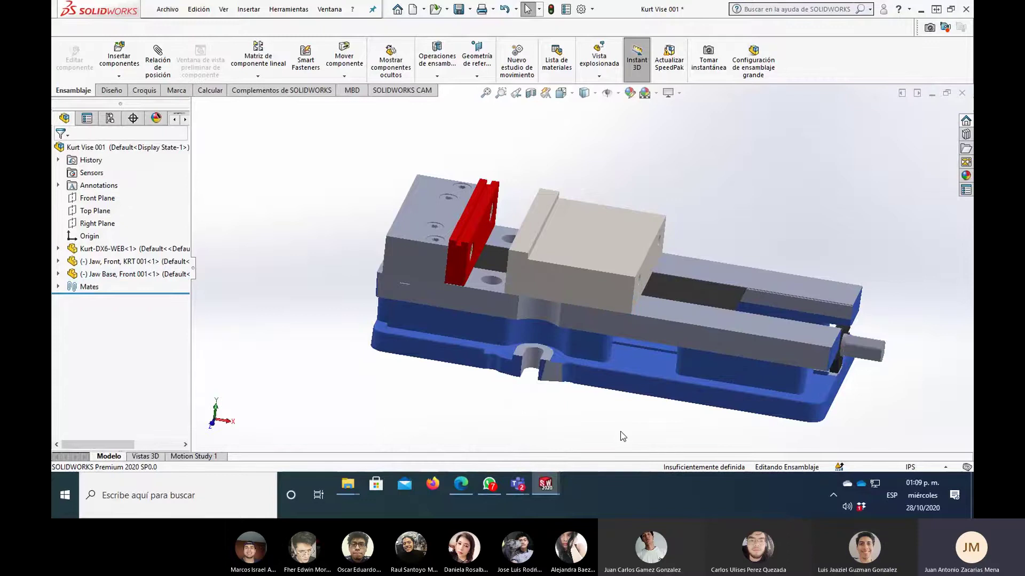
- In a new Edge tab, search Google for 'kurt vise 3d cad'
left_click(469, 484)
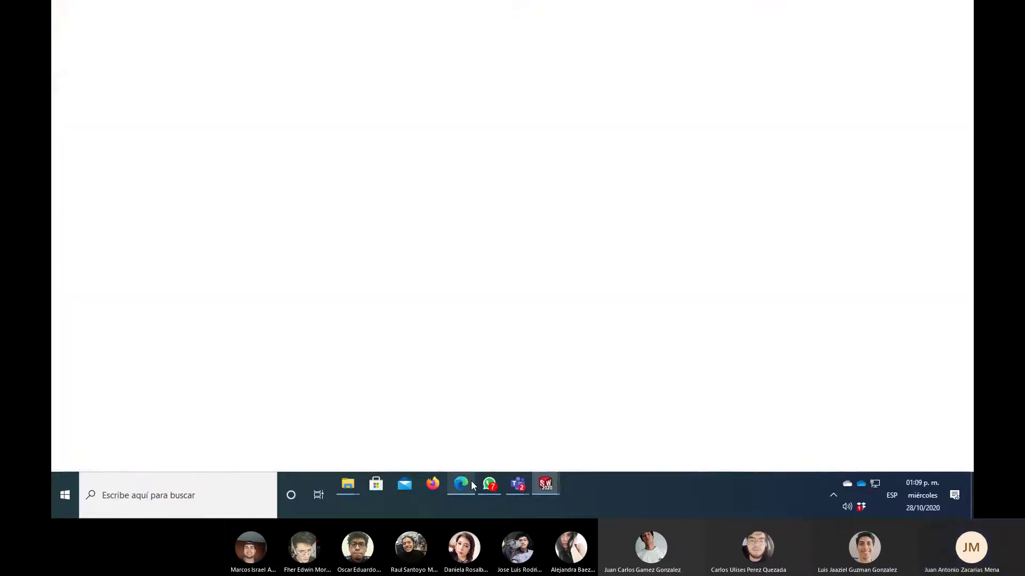
left_click(849, 11)
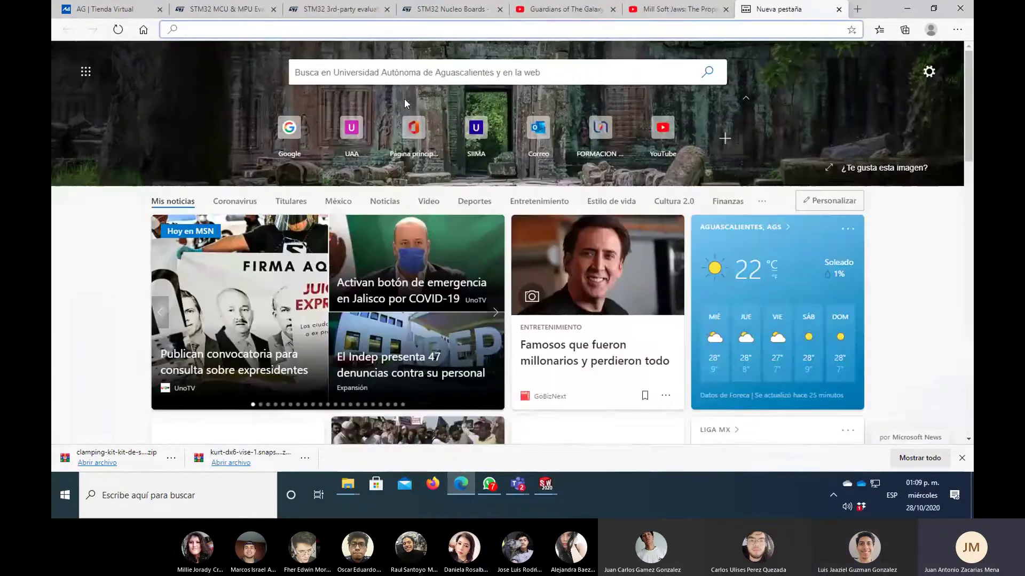
type("www.google.com.mx")
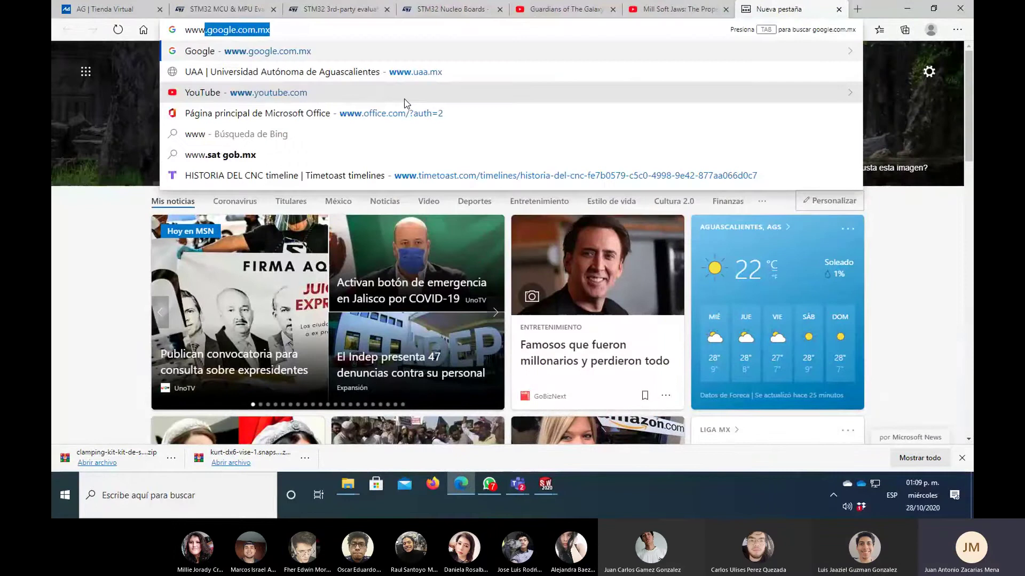
key("Return")
type("ku")
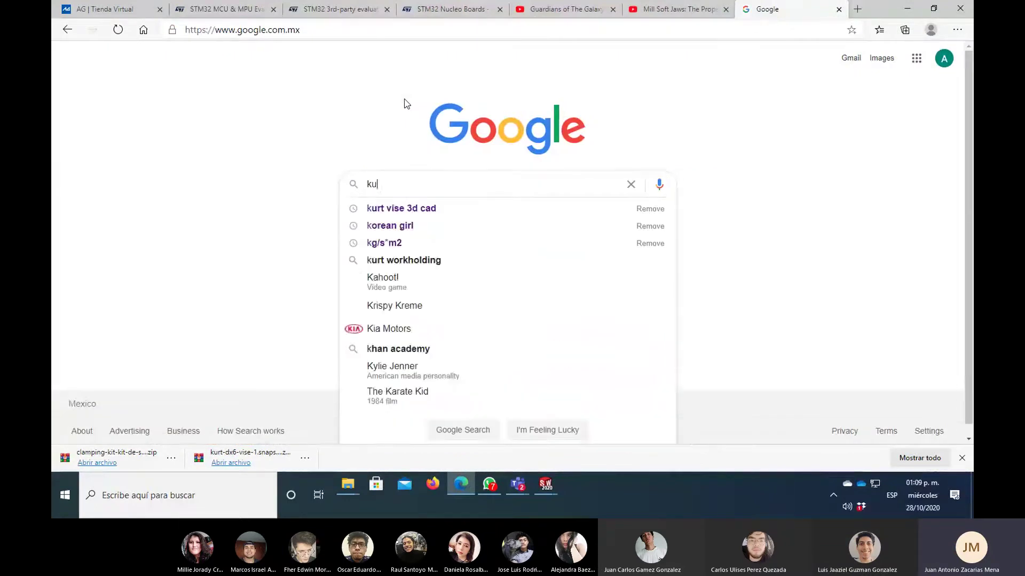
type("rt")
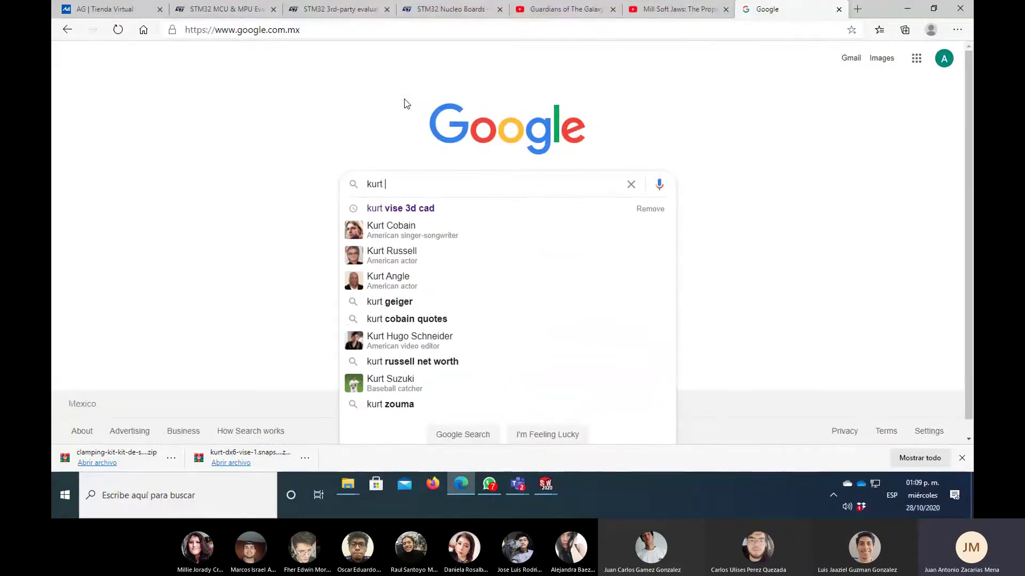
key("Down")
key("Return")
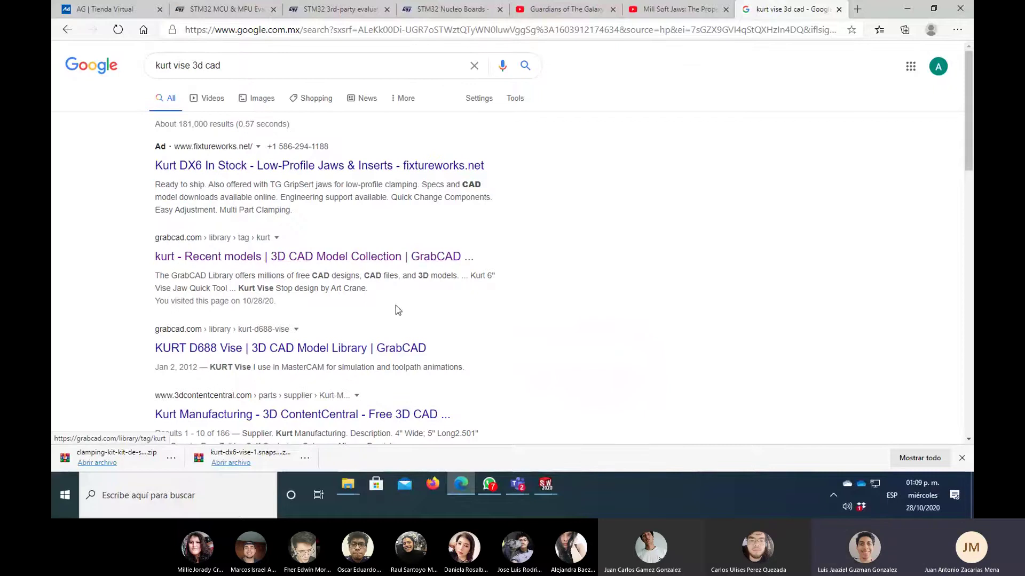
- Open GrabCAD's 'kurt - Recent models' grid and pick the Kurt D688 in PTC CREO model
left_click(346, 266)
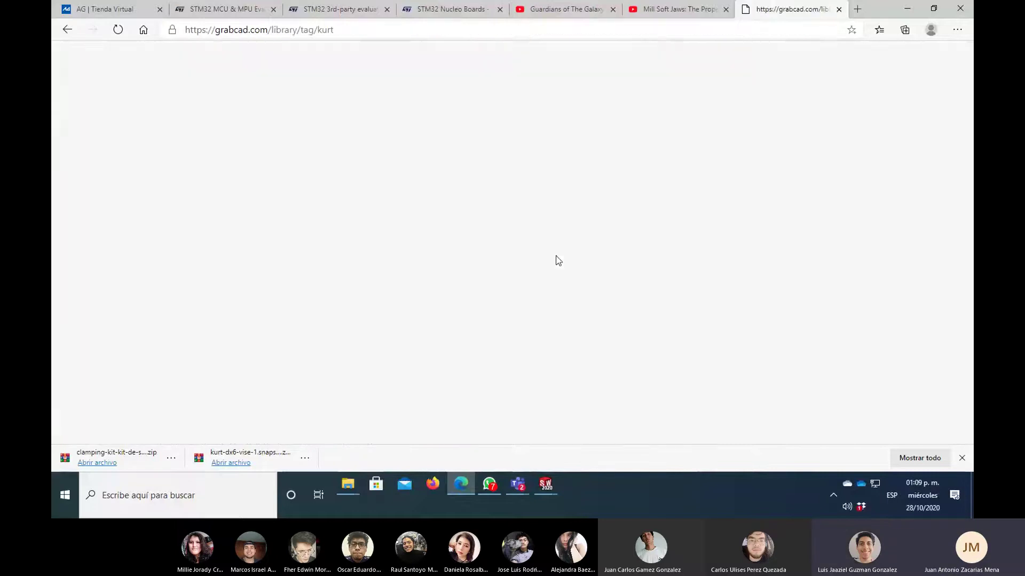
scroll(633, 212, "down", 5)
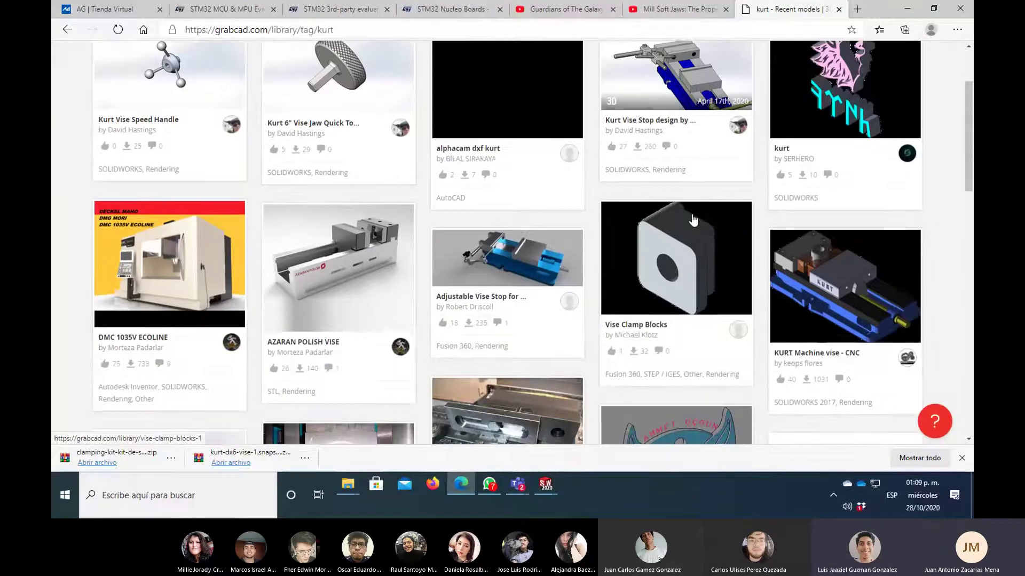
scroll(632, 213, "down", 5)
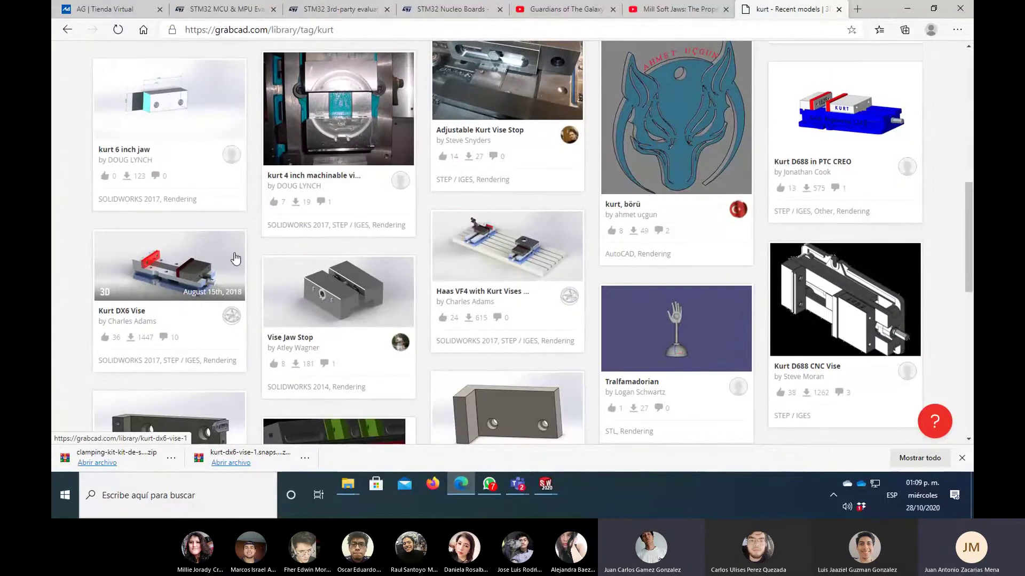
scroll(272, 262, "up", 2)
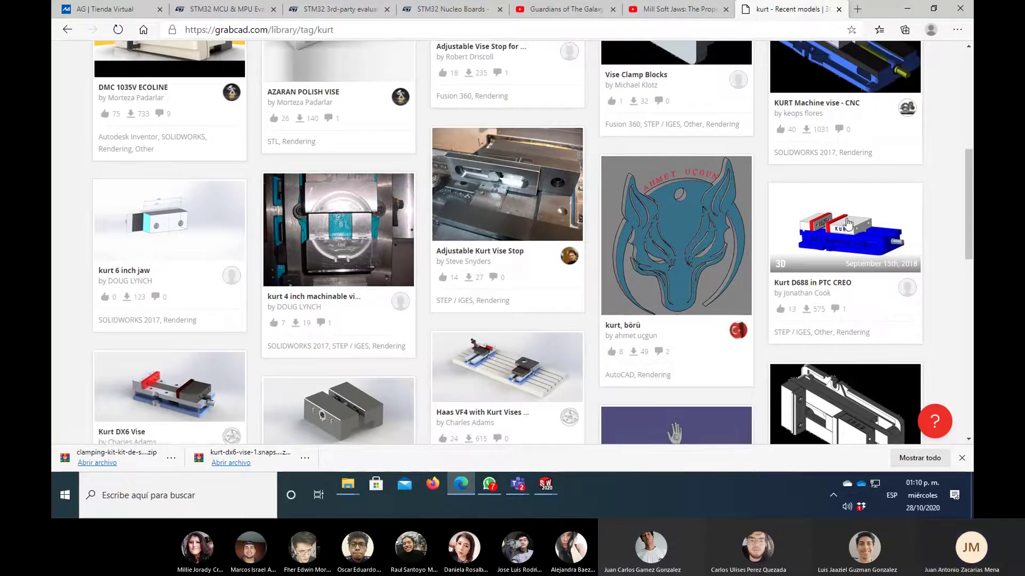
left_click(859, 266)
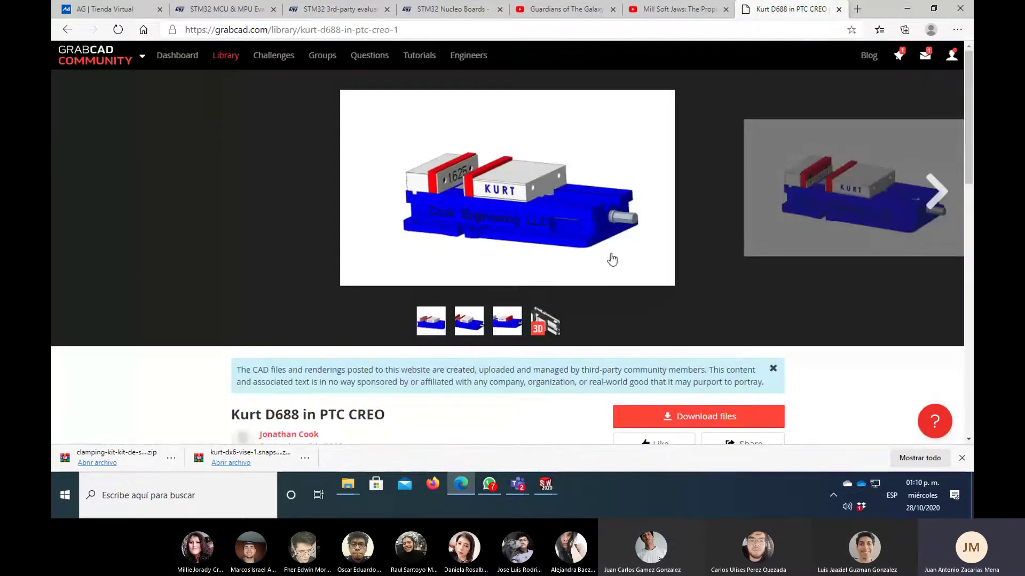
- Browse the Kurt D688 images and five-file list, then return to the Google results
left_click(935, 193)
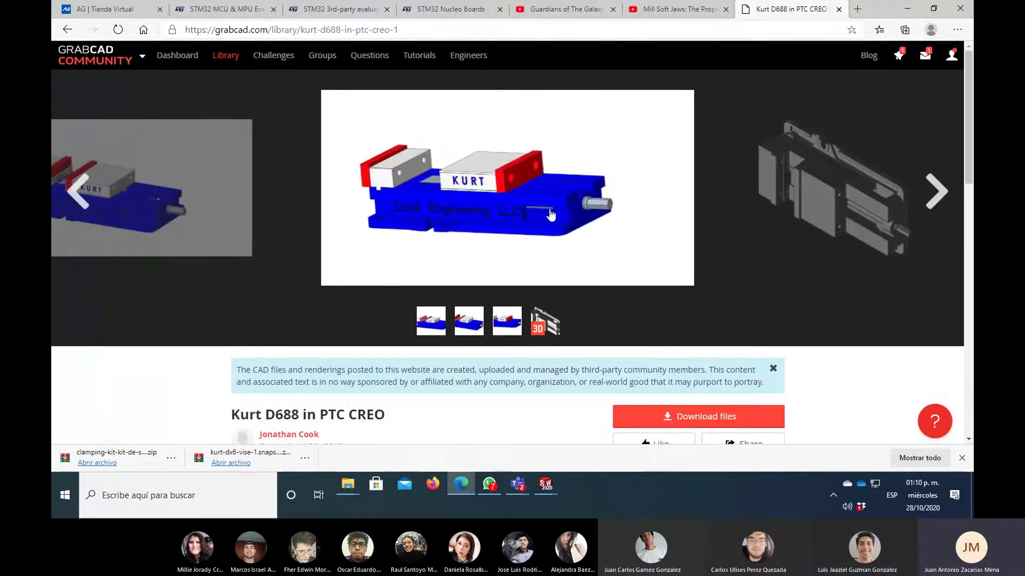
scroll(536, 262, "down", 8)
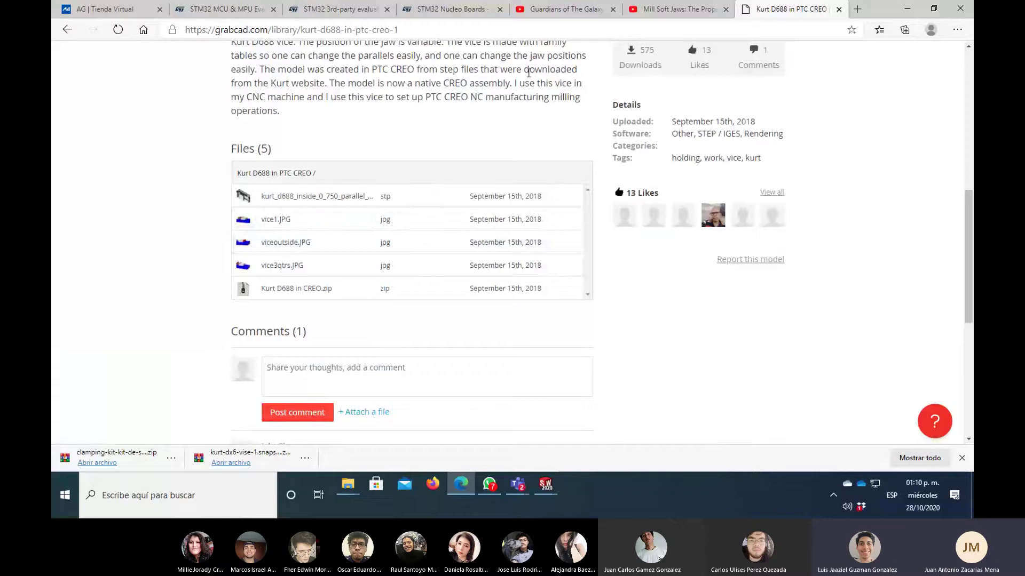
scroll(529, 72, "up", 2)
left_click(59, 25)
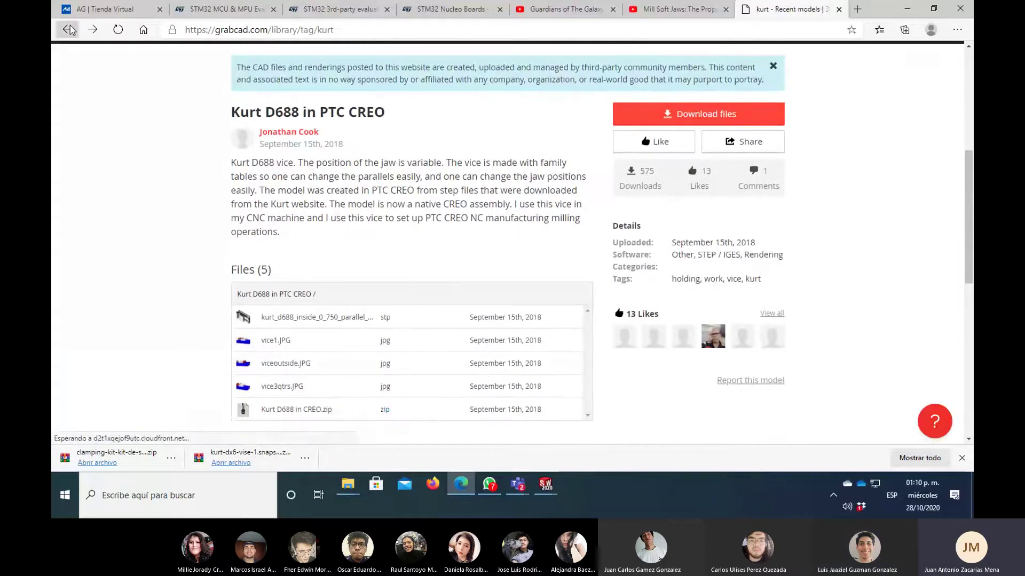
left_click(67, 31)
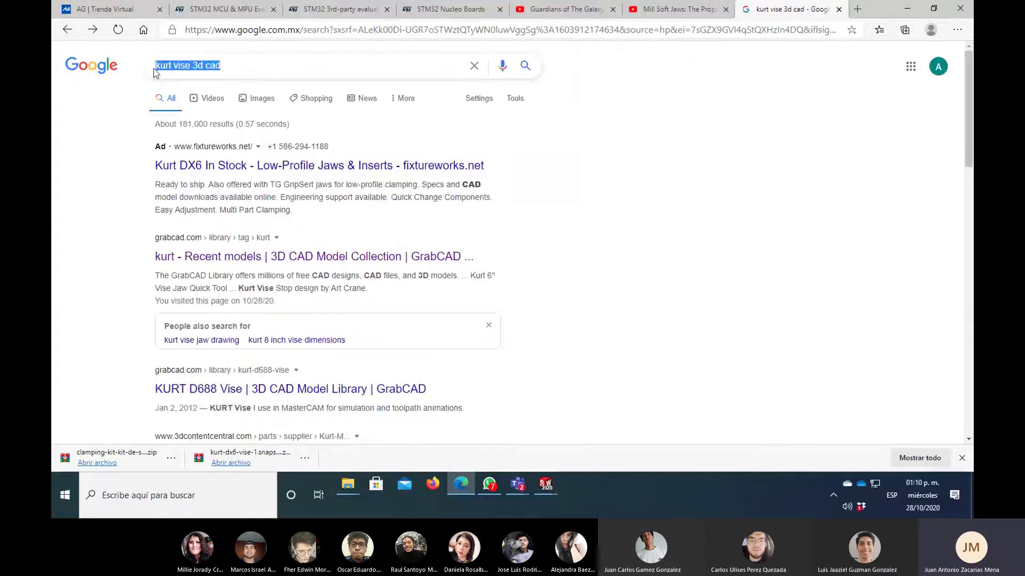
left_click(233, 257)
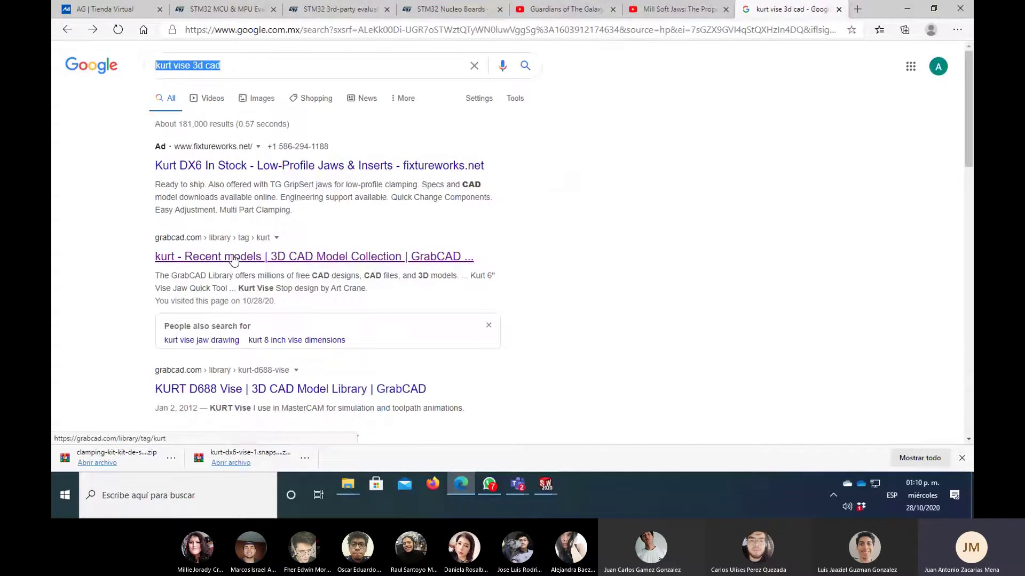
- Scroll the GrabCAD kurt grid and open the Haas VF4 with Kurt Vises and Stop model
left_click(339, 264)
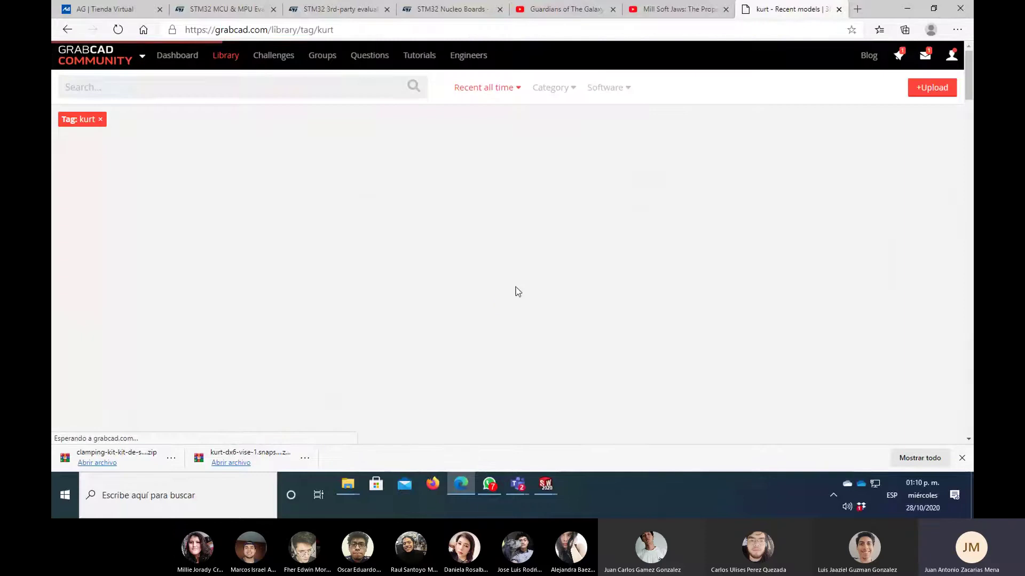
scroll(475, 302, "up", 1)
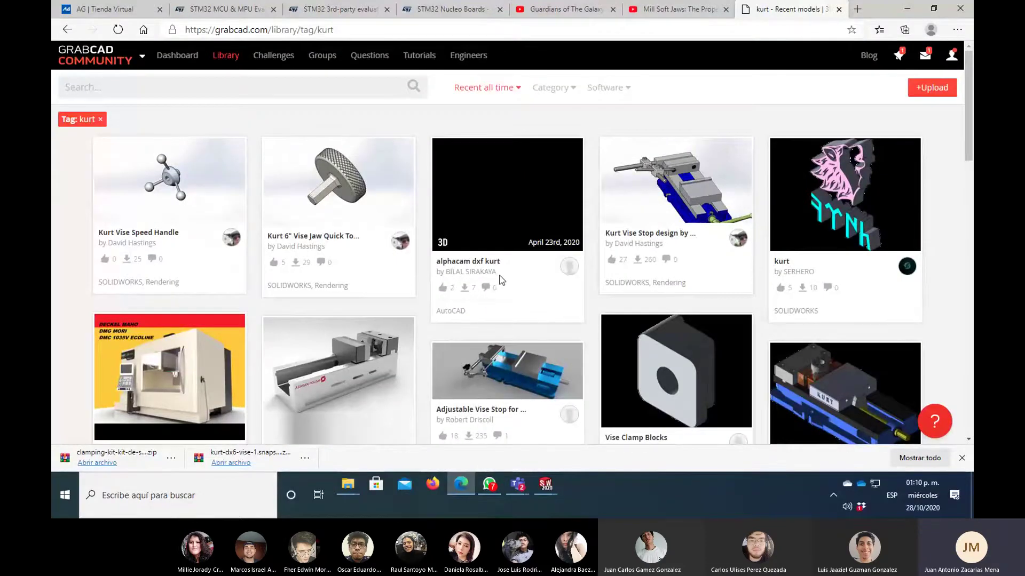
scroll(546, 255, "down", 3)
scroll(480, 288, "down", 2)
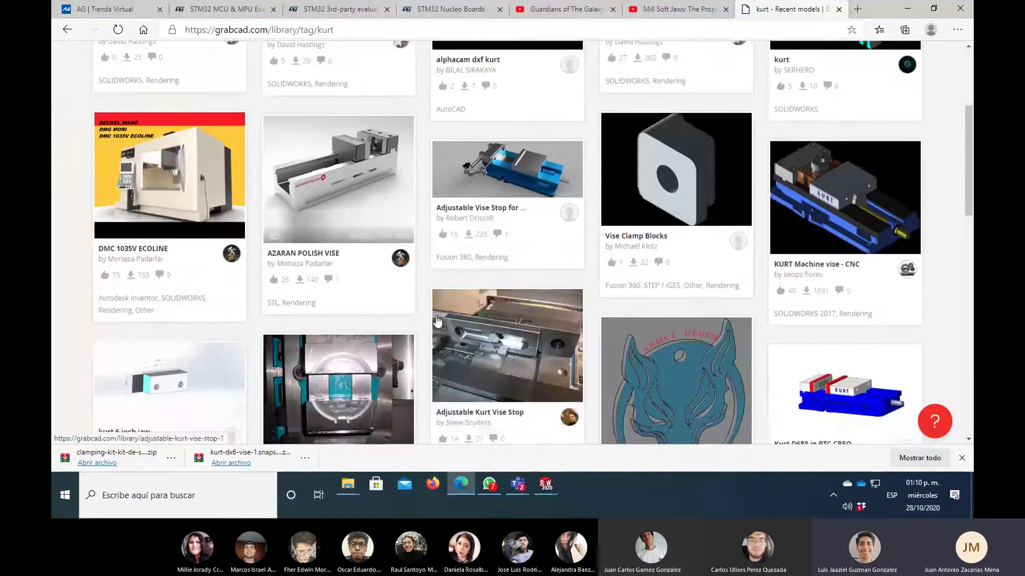
scroll(401, 320, "down", 3)
scroll(348, 343, "down", 3)
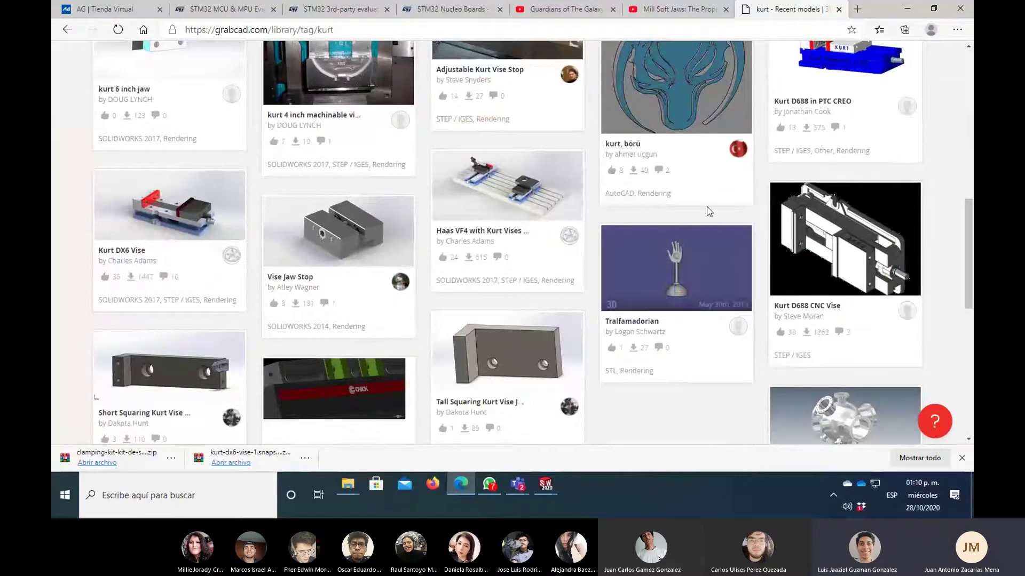
scroll(235, 240, "up", 4)
scroll(229, 291, "down", 3)
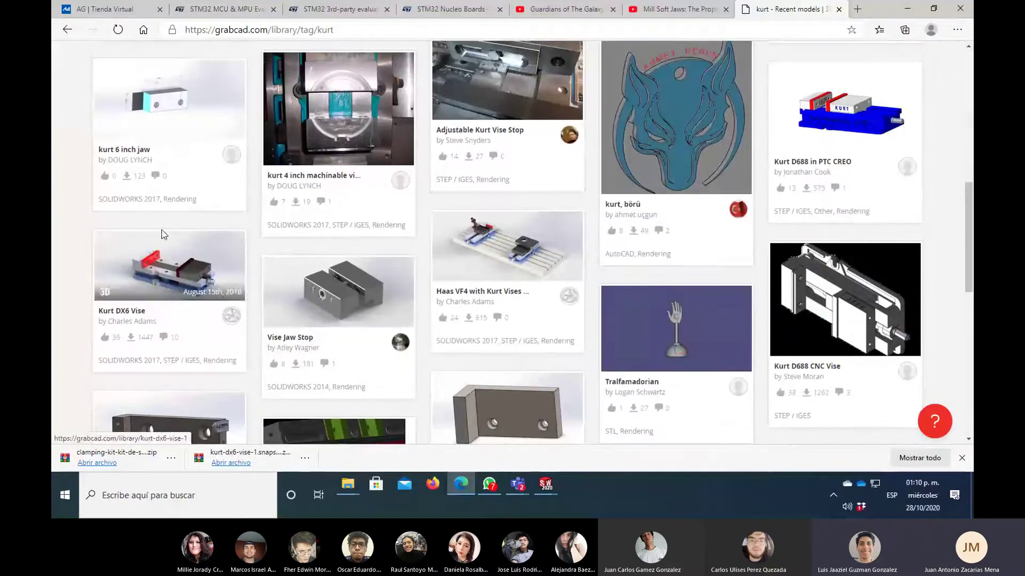
mouse_move(507, 186)
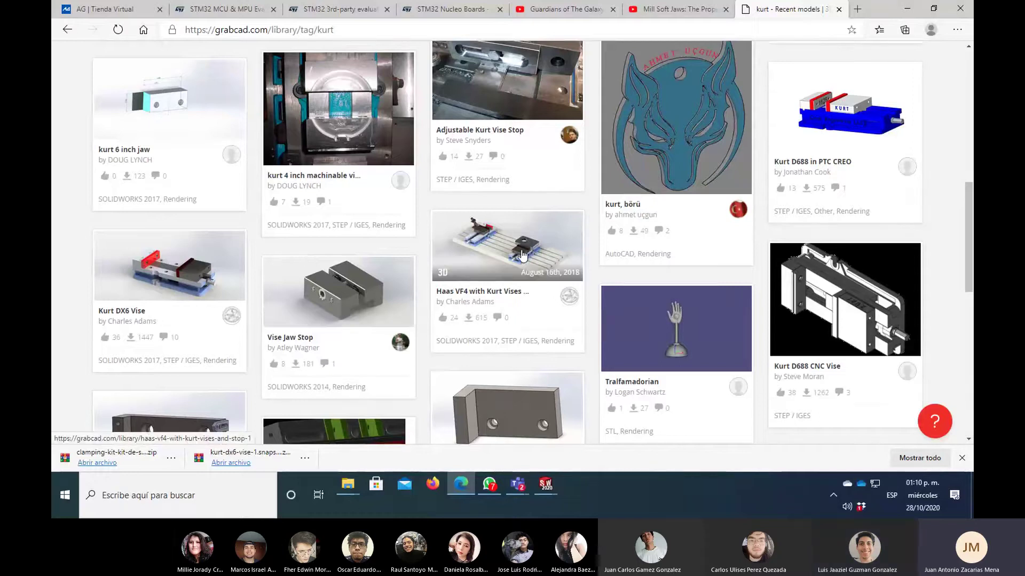
left_click(495, 255)
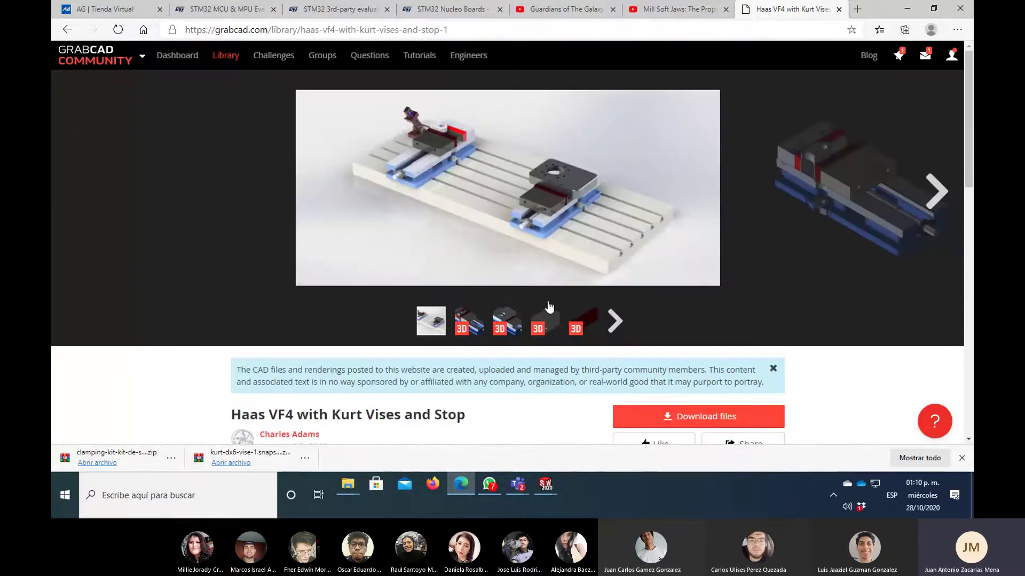
- Page through the Haas VF4 model's preview thumbnails and gallery images
scroll(454, 187, "down", 1)
scroll(561, 266, "up", 1)
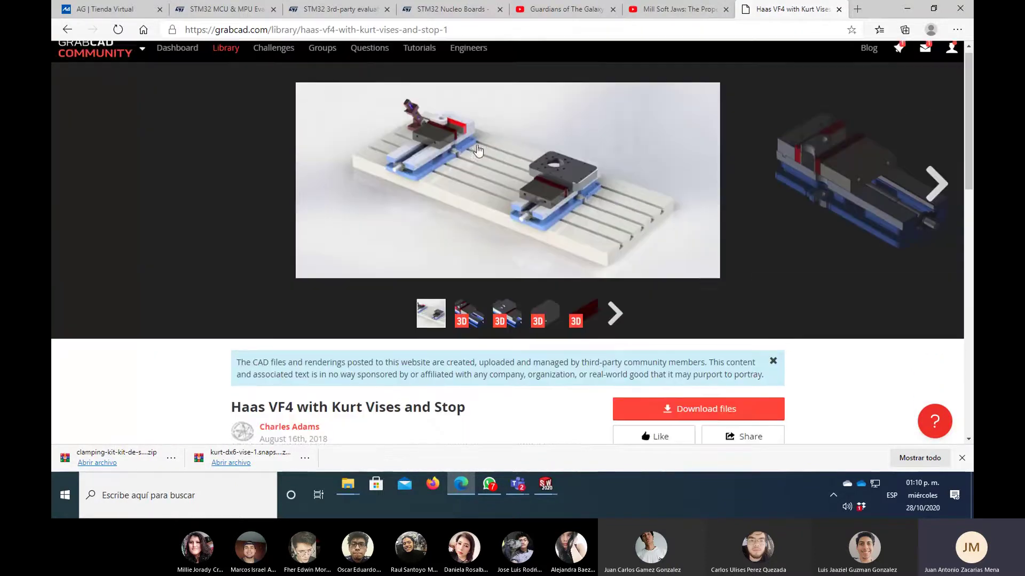
left_click(614, 318)
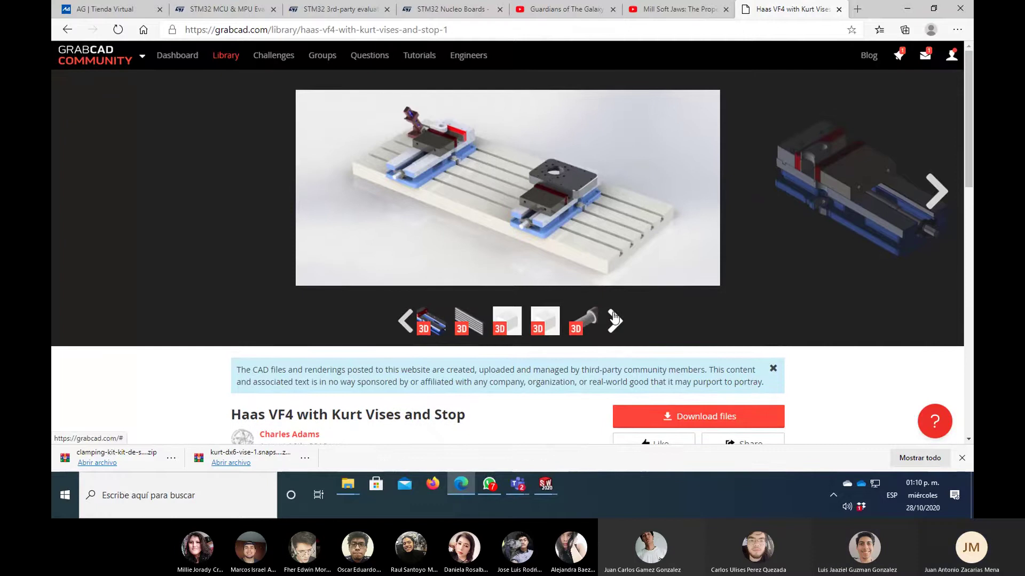
left_click(933, 189)
left_click(933, 189)
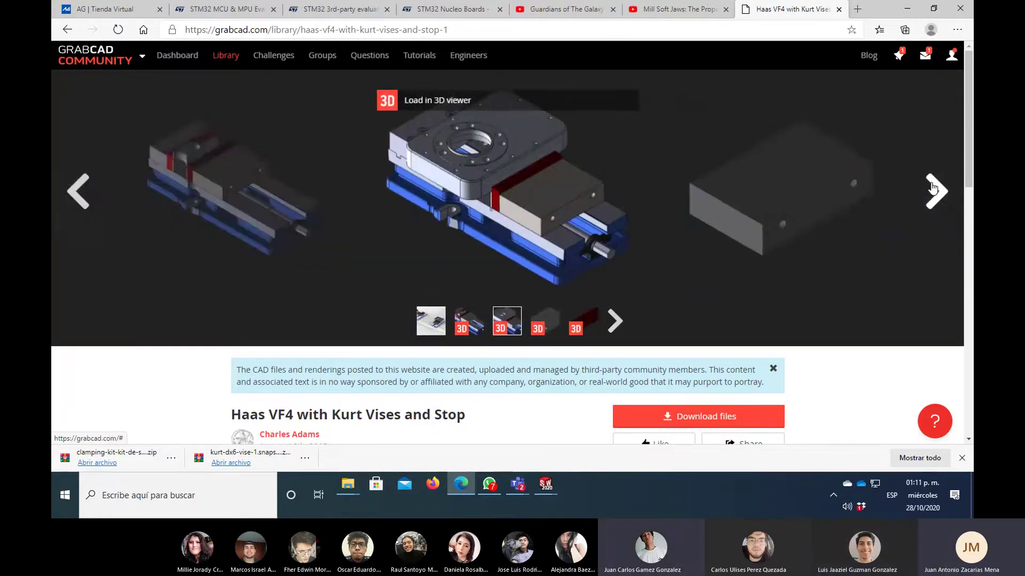
left_click(934, 189)
left_click(933, 189)
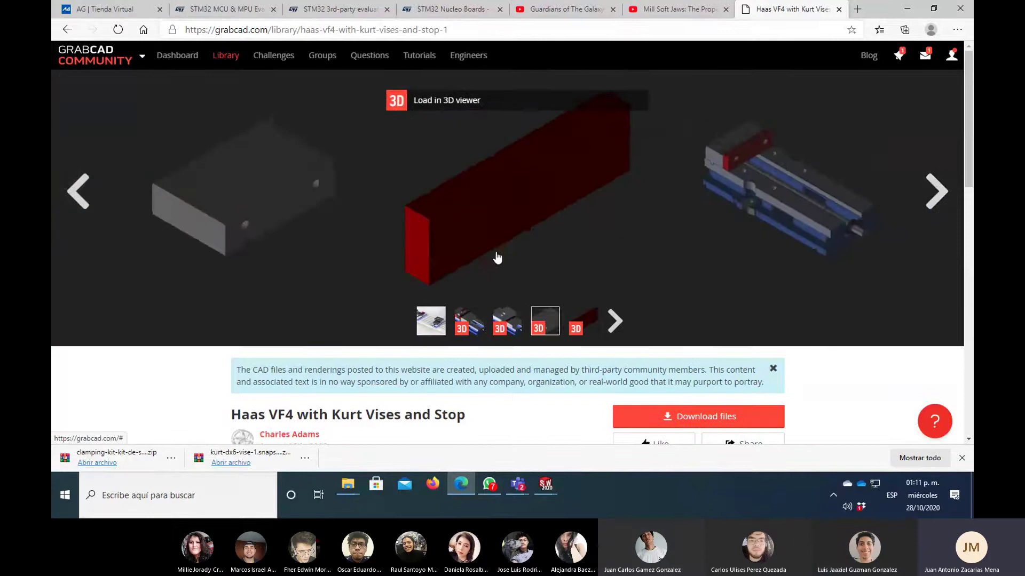
left_click(78, 191)
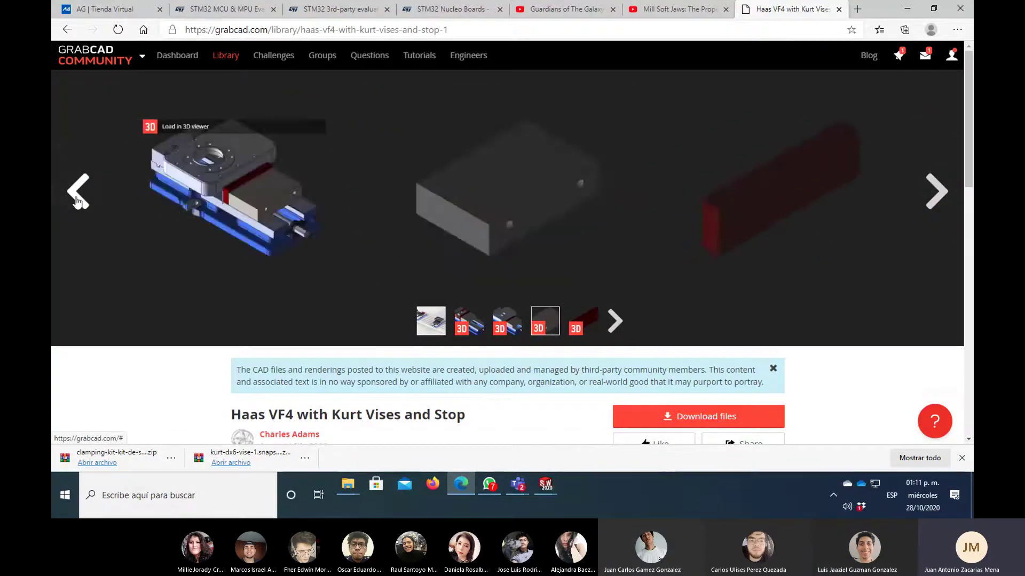
left_click(78, 192)
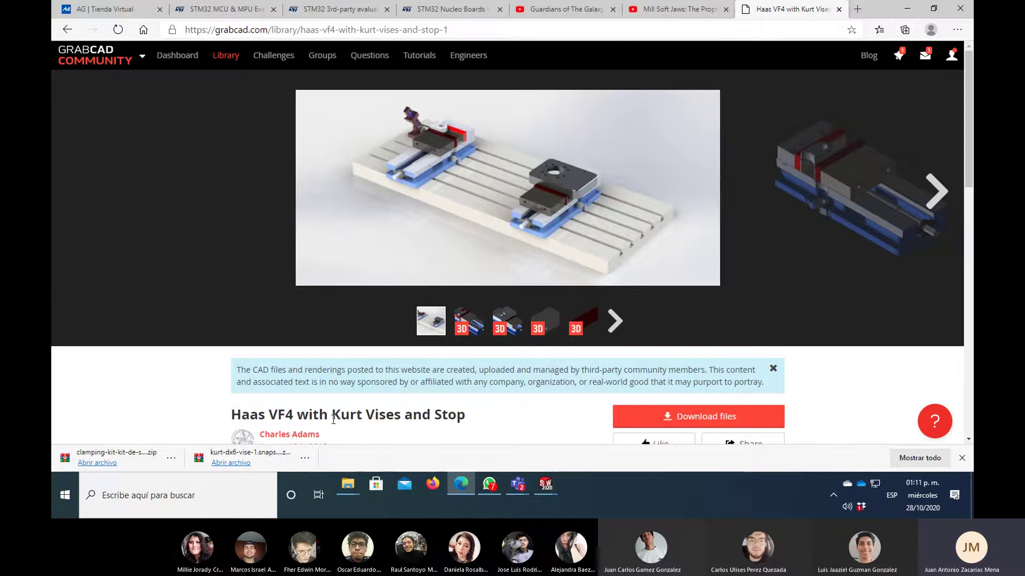
- Start the Download files zip for the Haas VF4 model
scroll(661, 321, "down", 2)
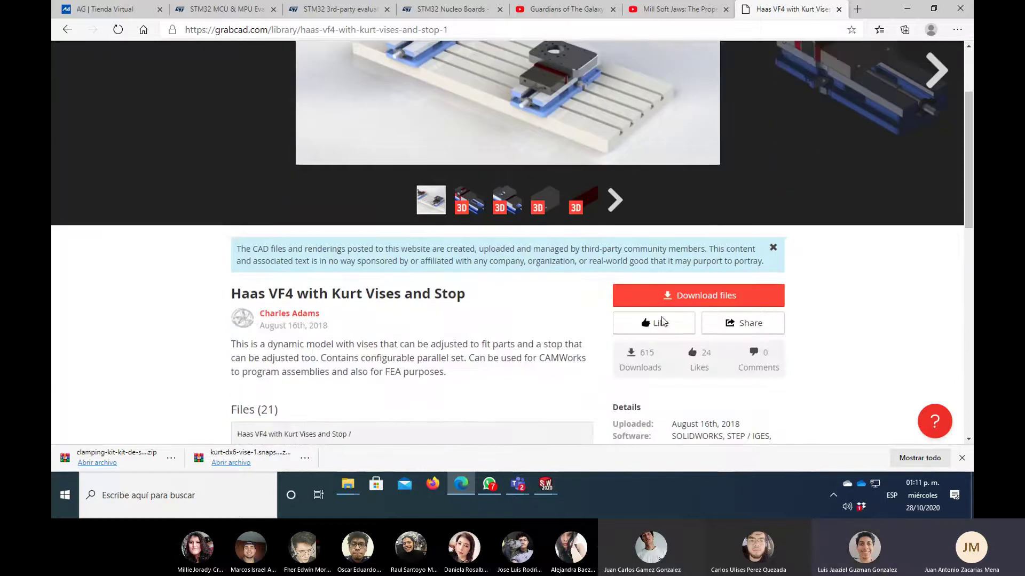
scroll(694, 304, "down", 2)
scroll(702, 299, "up", 2)
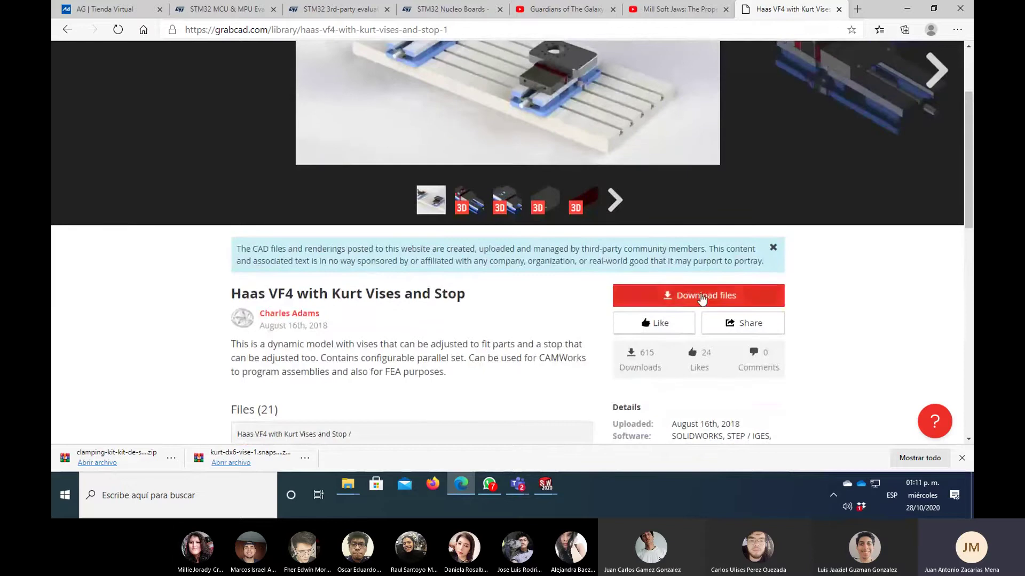
left_click(702, 299)
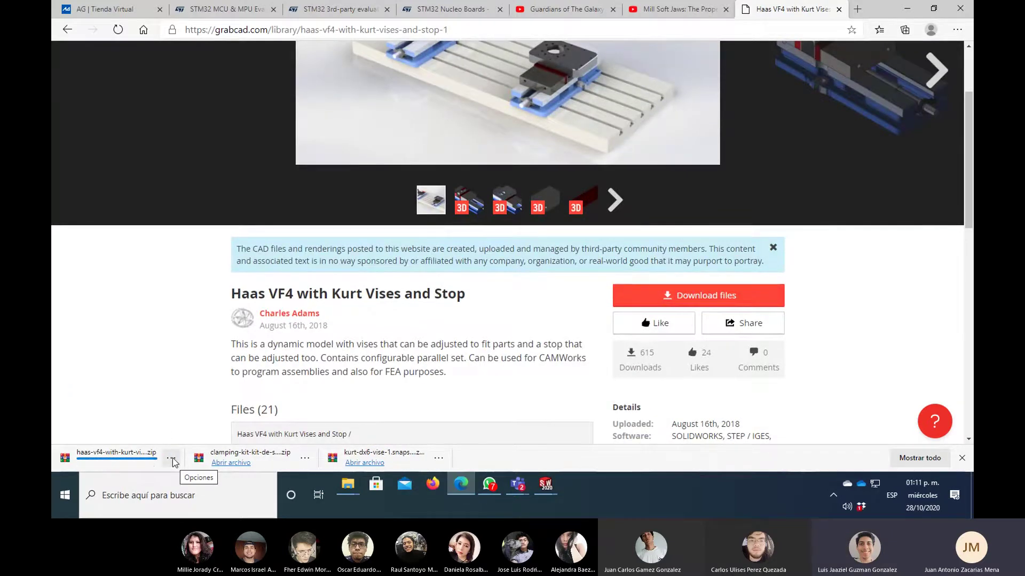
- Open the downloaded Haas vise zip in WinRAR, extract its files, then return to the kurt grid
left_click(171, 459)
left_click(215, 358)
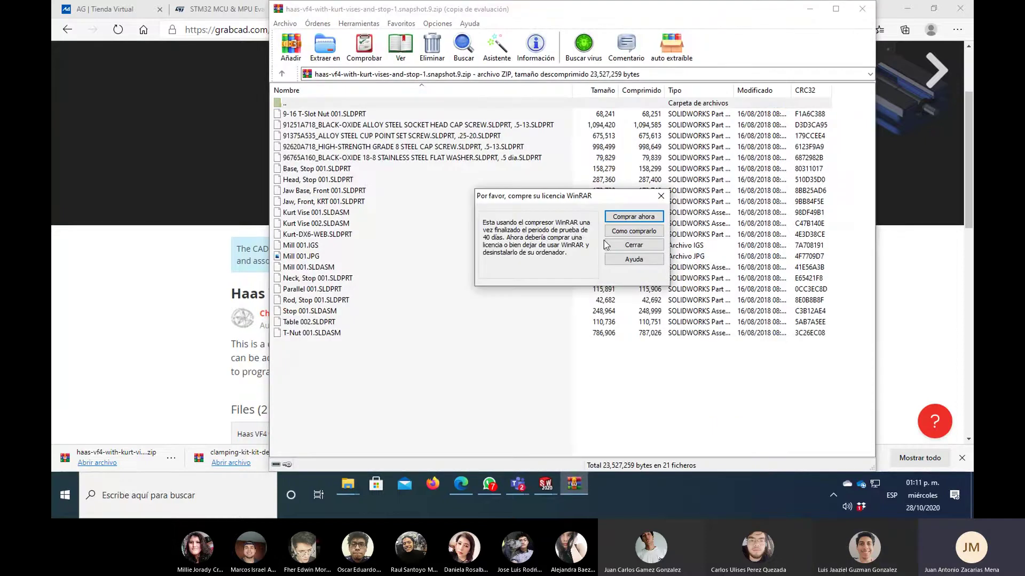
left_click(605, 243)
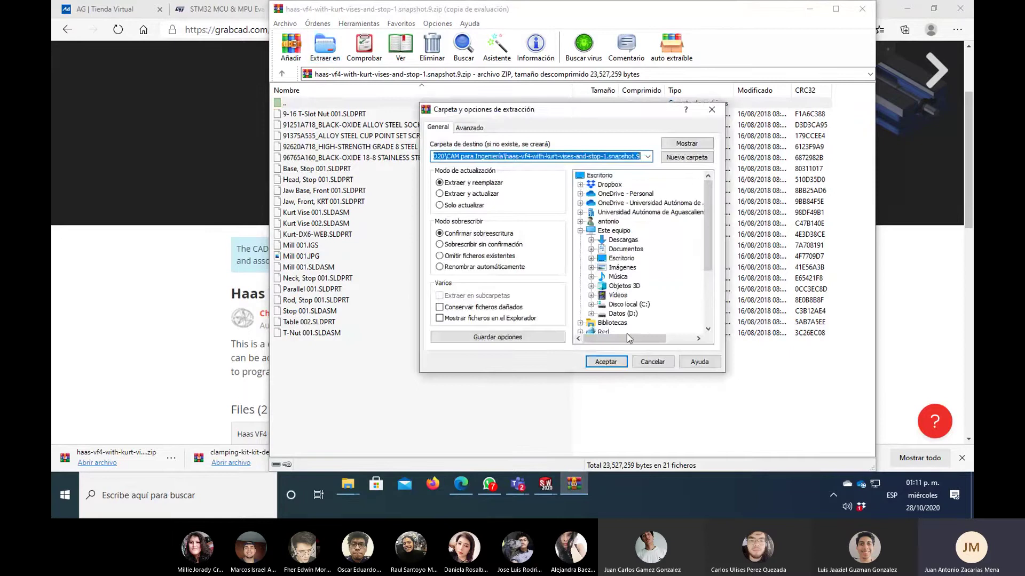
left_click(610, 358)
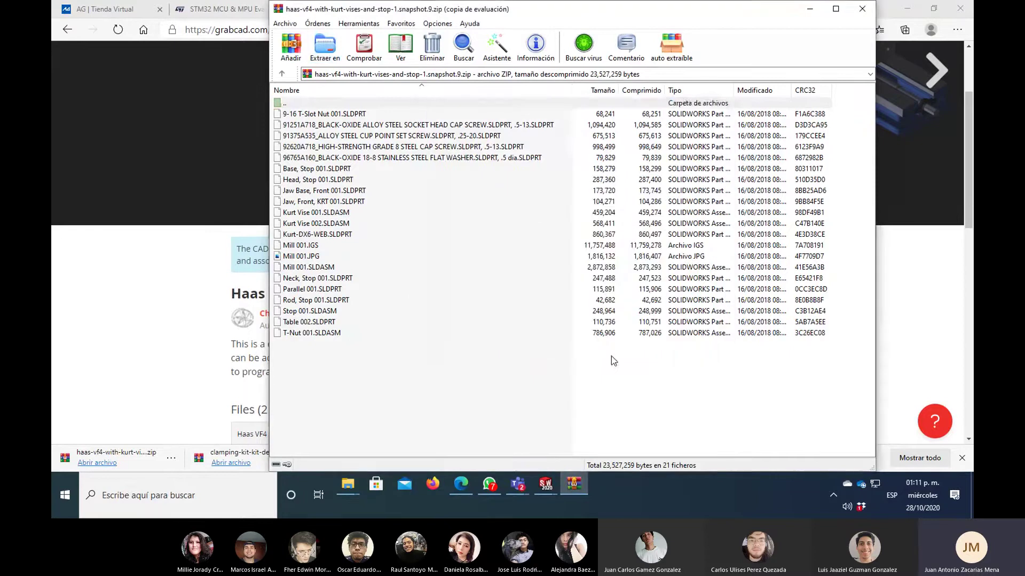
left_click(861, 16)
key("alt+Left")
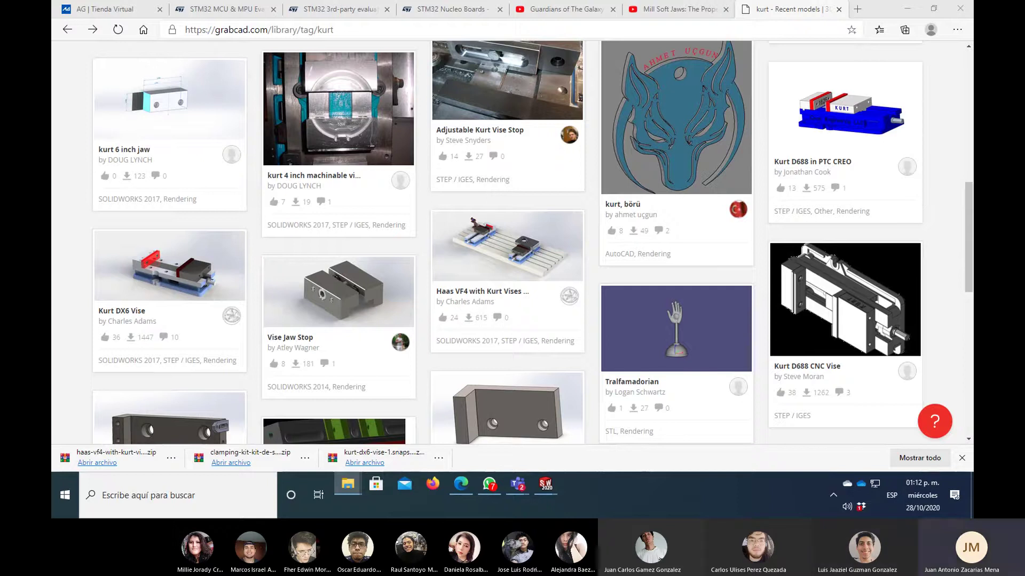
key("alt+Tab")
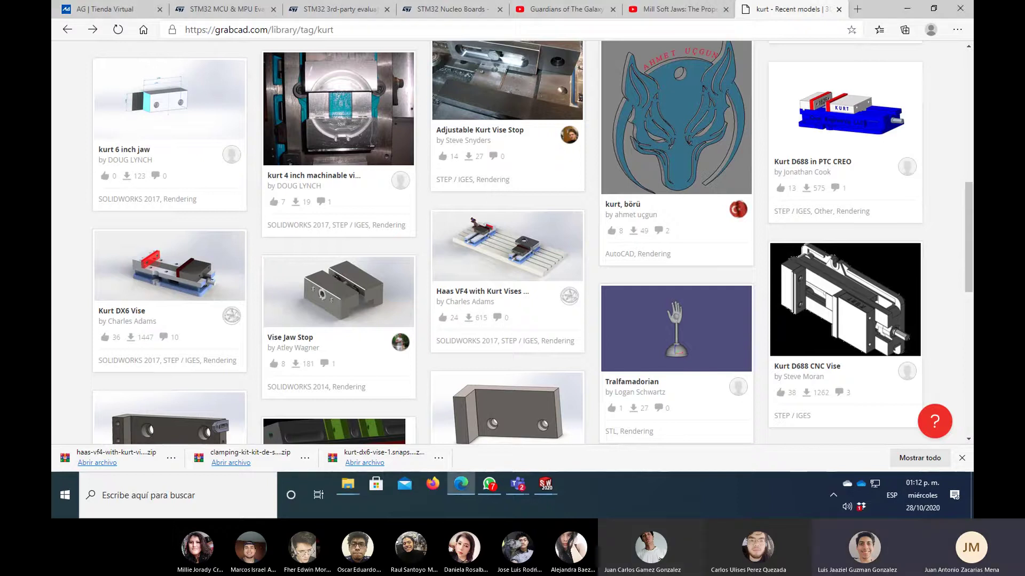
- View the Kurt Vise 001 assembly from below and upright, then return to mill2ax_3
left_click(549, 485)
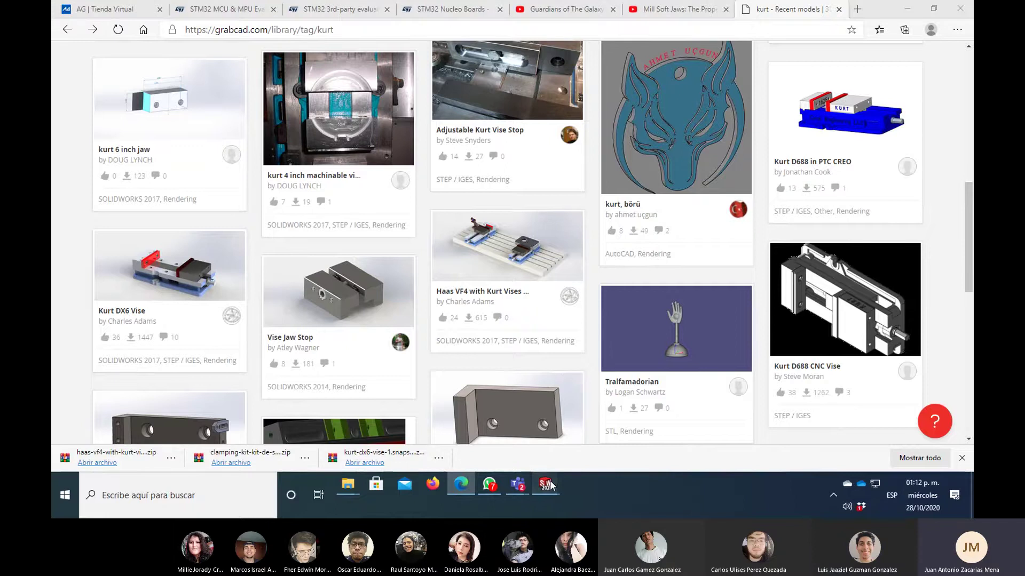
mouse_move(545, 432)
mouse_move(545, 485)
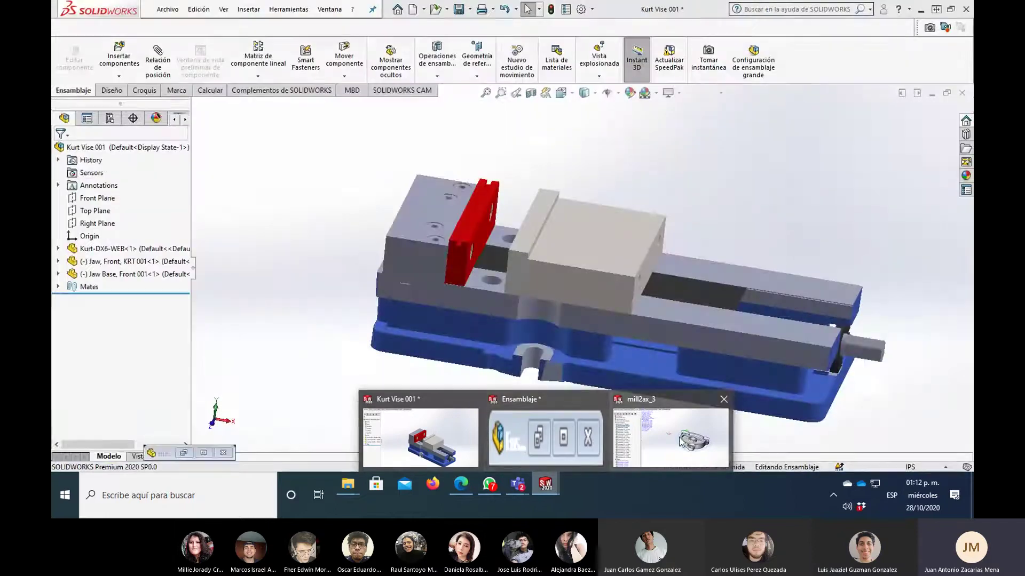
left_click(664, 443)
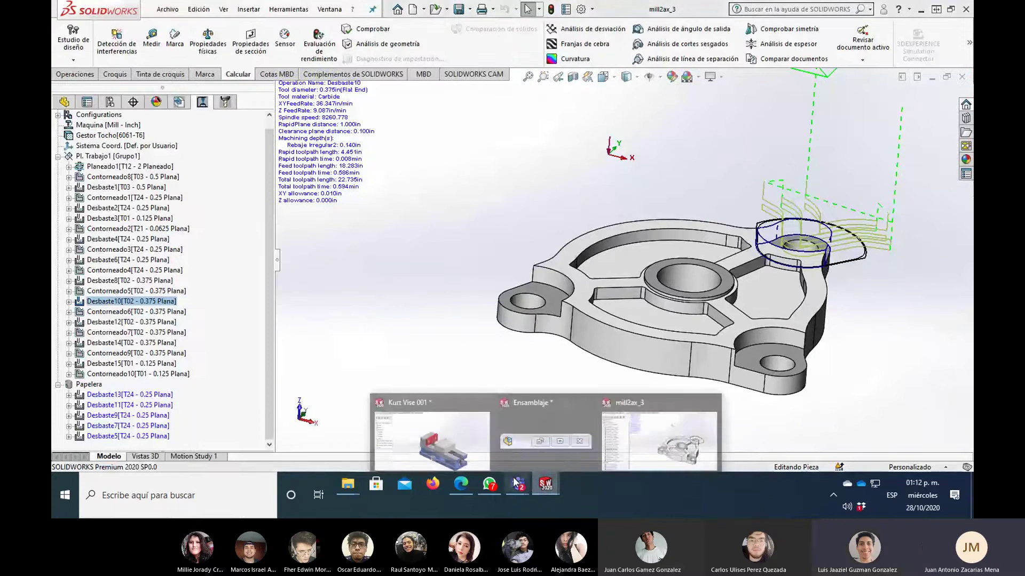
left_click(447, 437)
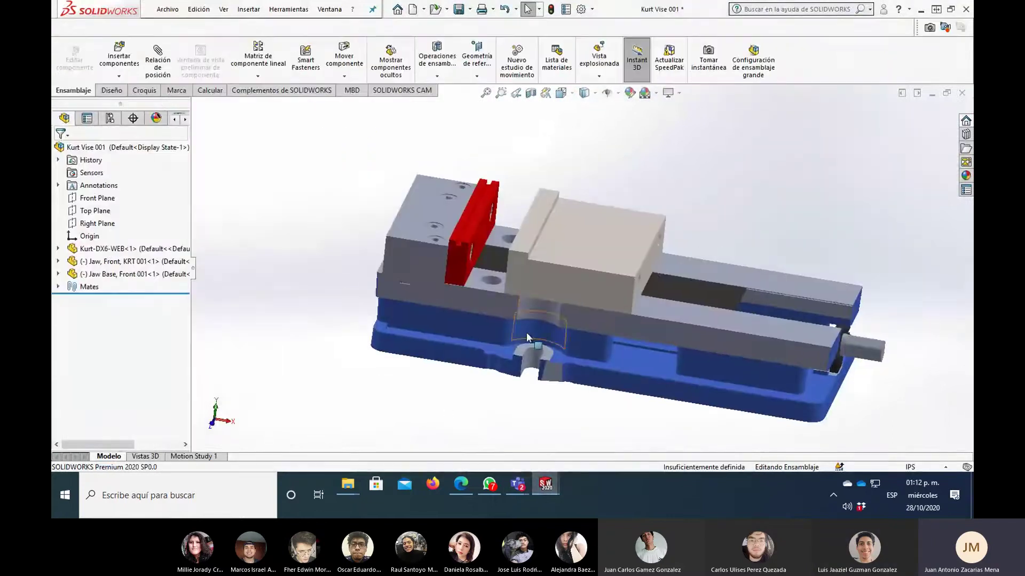
middle_click_drag(607, 350, 600, 286)
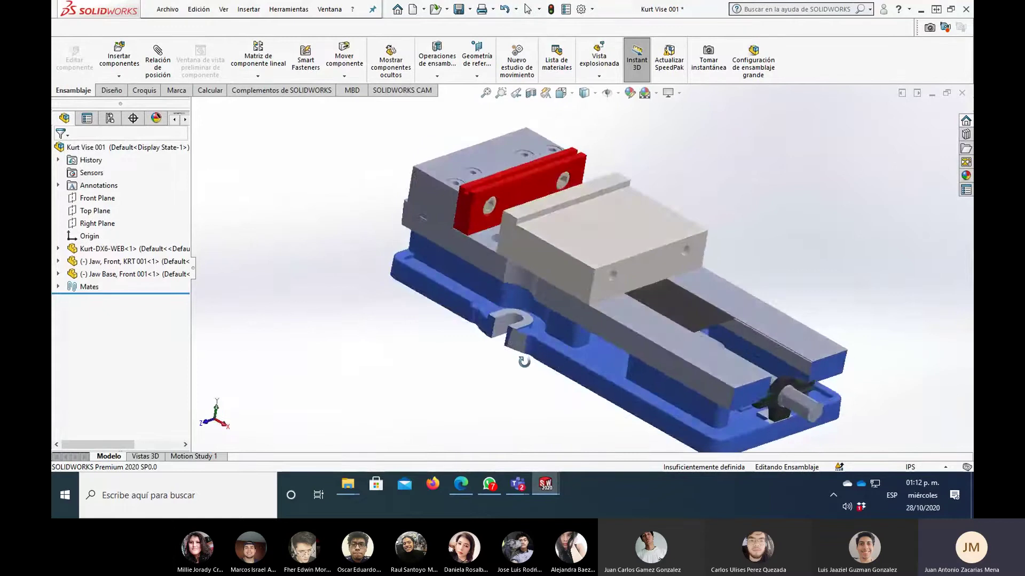
middle_click_drag(600, 285, 539, 427)
mouse_move(545, 485)
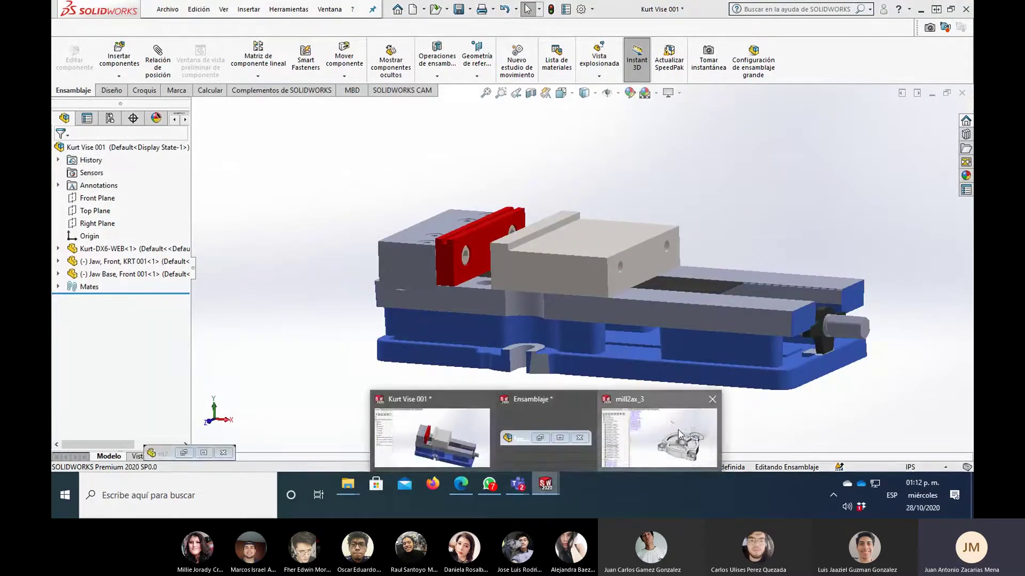
left_click(657, 435)
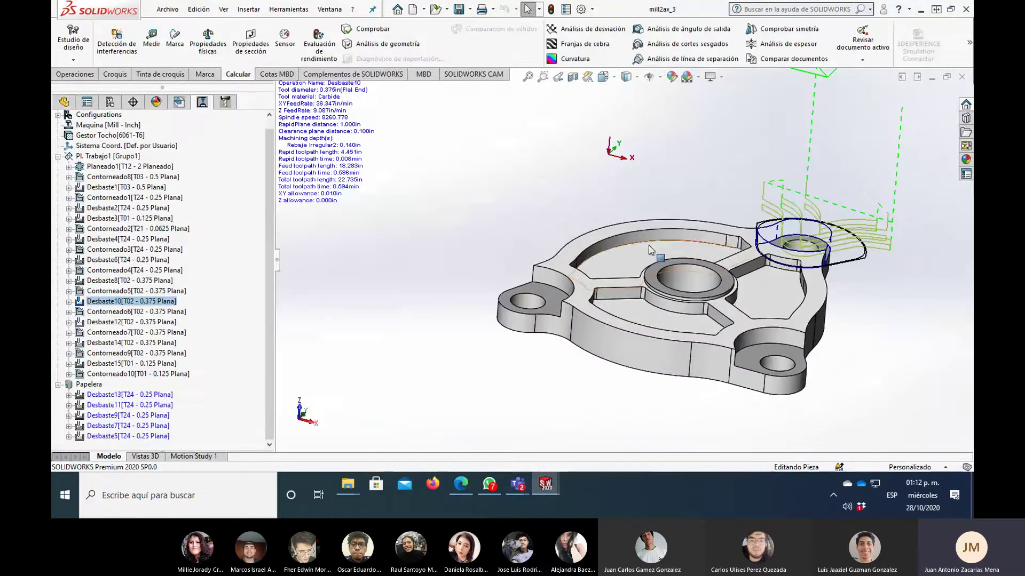
- Inspect the left ear hole, central bore and right ear hole faces, then clear the selection
left_click(520, 302)
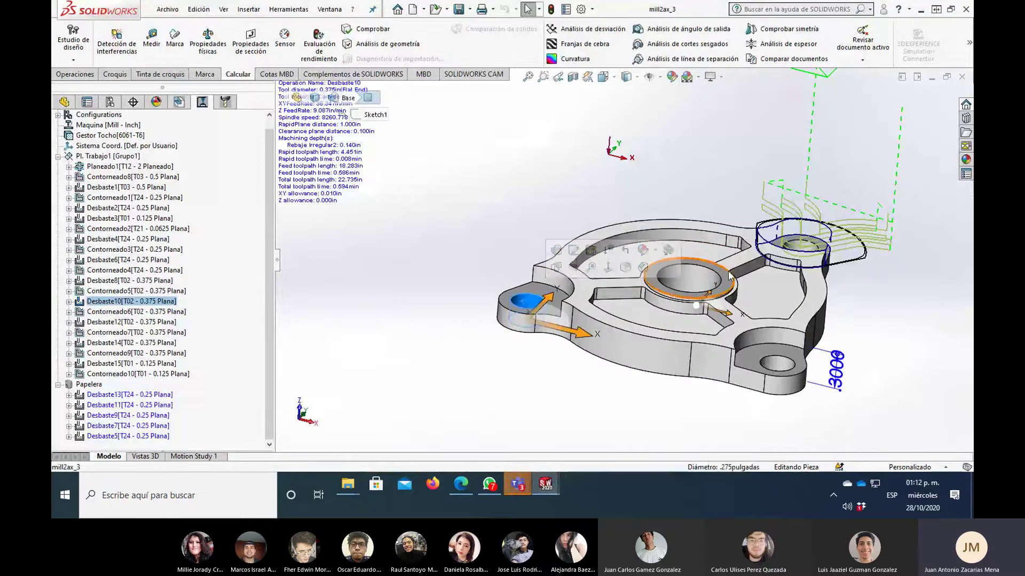
left_click(689, 278)
left_click(750, 360)
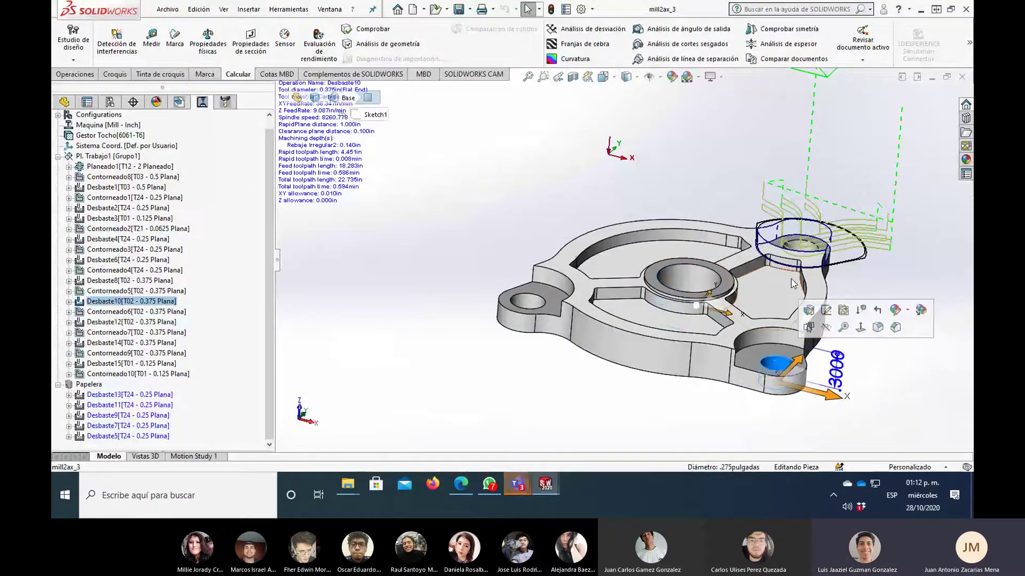
middle_click_drag(750, 360, 808, 233)
key("Escape")
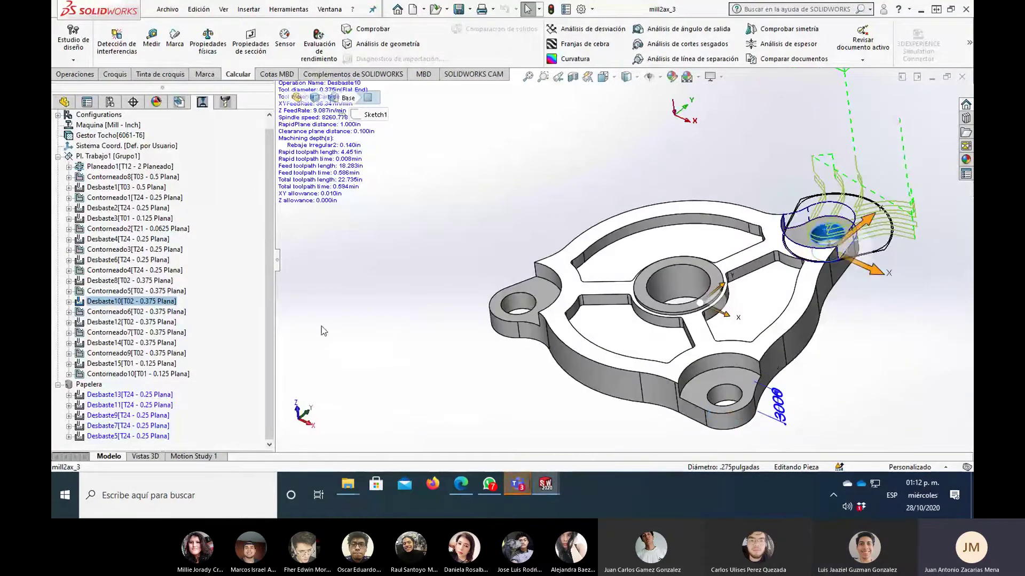
- Delete Cajera Circular1 from the CAM feature tree, sending it to Papelera
left_click(183, 104)
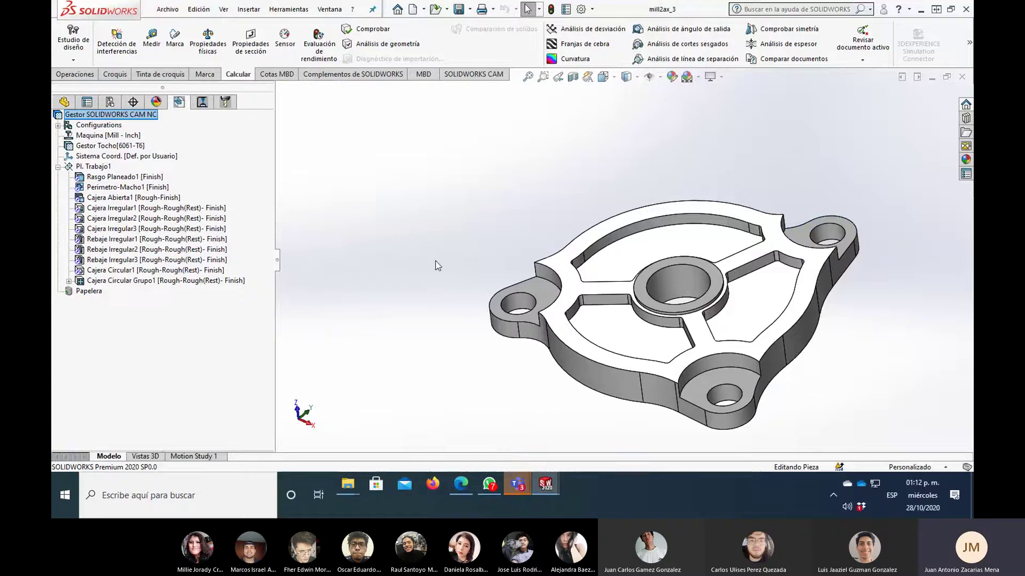
left_click(156, 271)
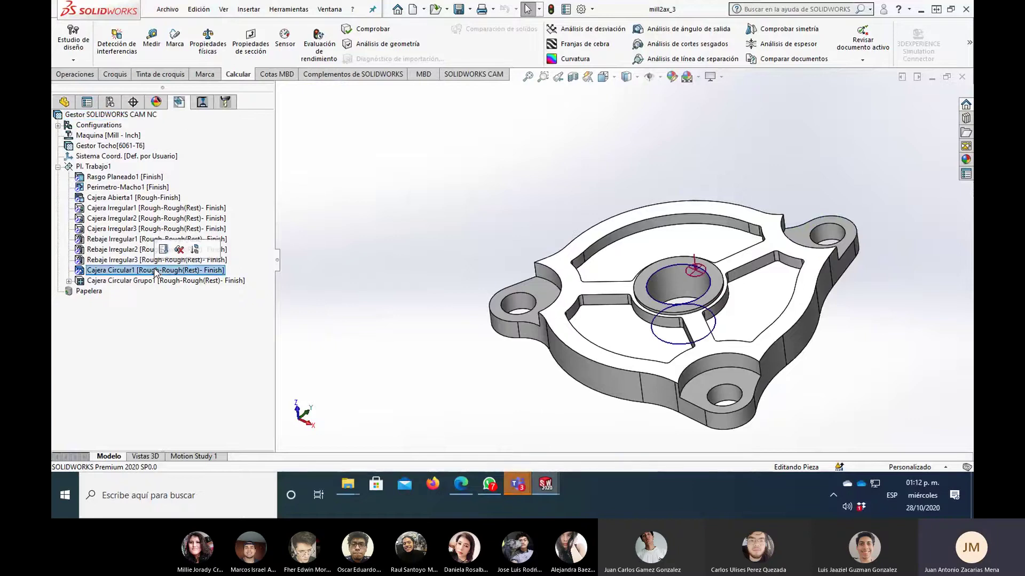
key("Delete")
key("Return")
- Delete Cajera Circular Grupo1 and permanently empty the Papelera recycle bin
left_click(153, 271)
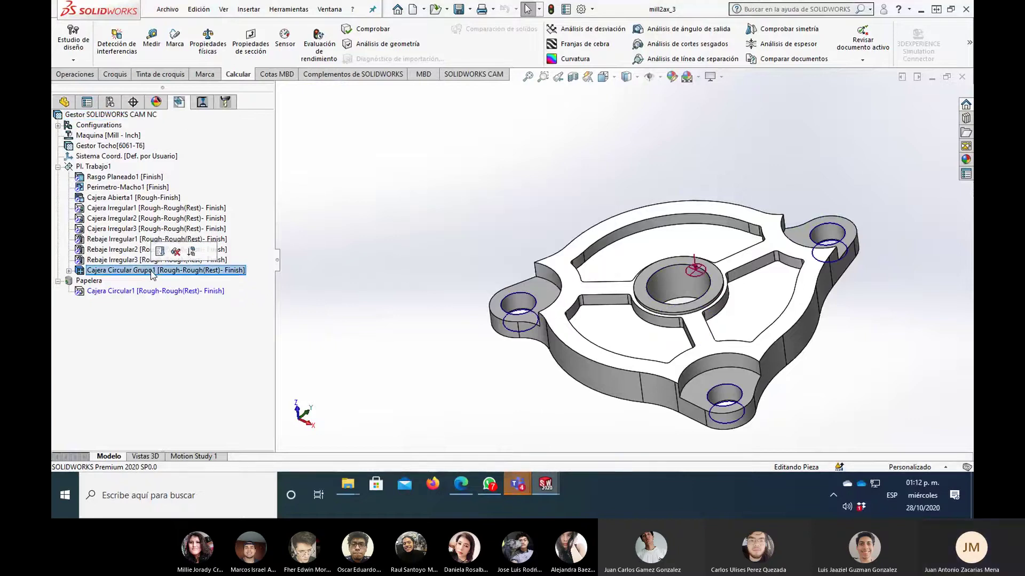
key("Delete")
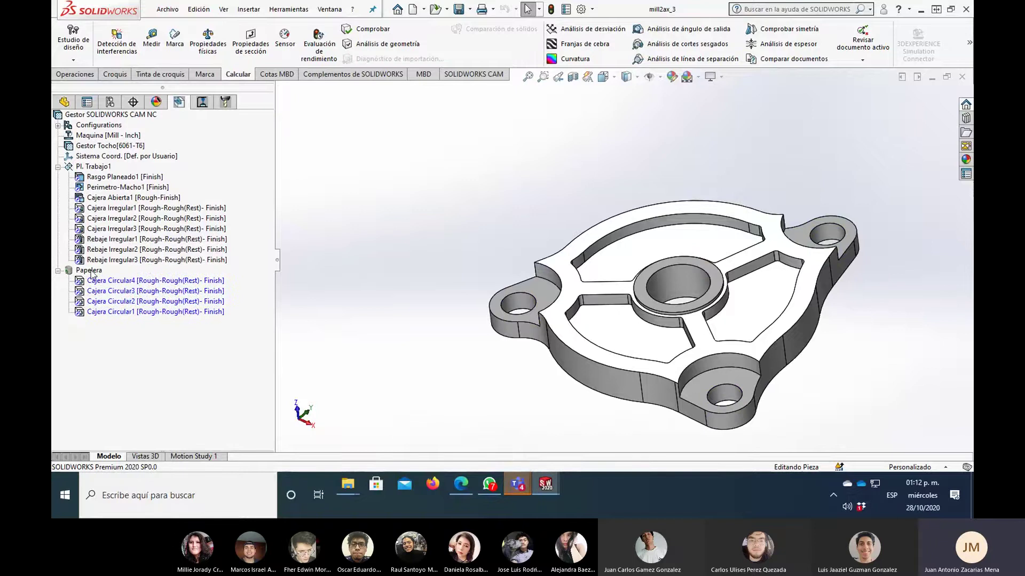
right_click(89, 270)
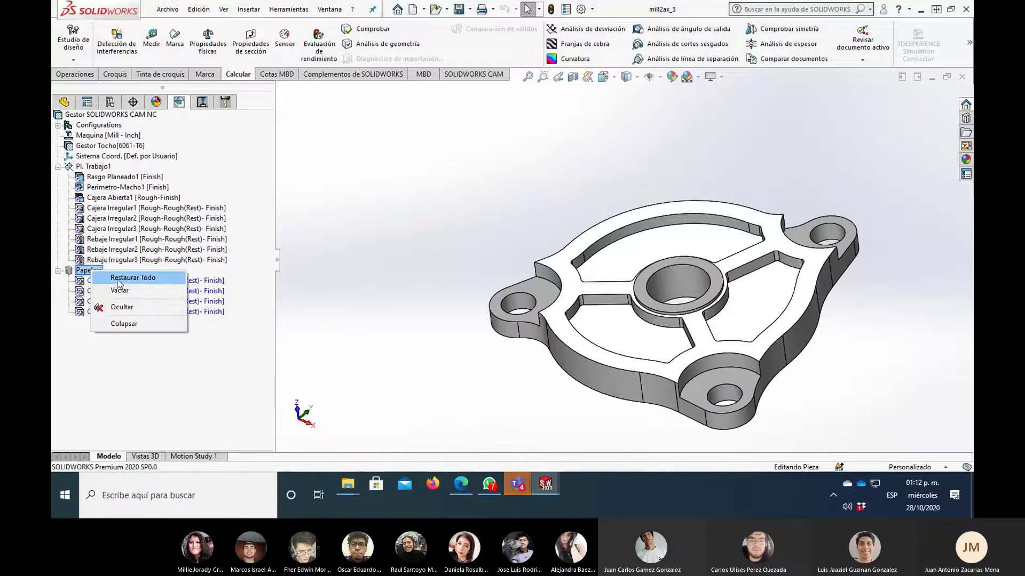
left_click(119, 289)
left_click(525, 266)
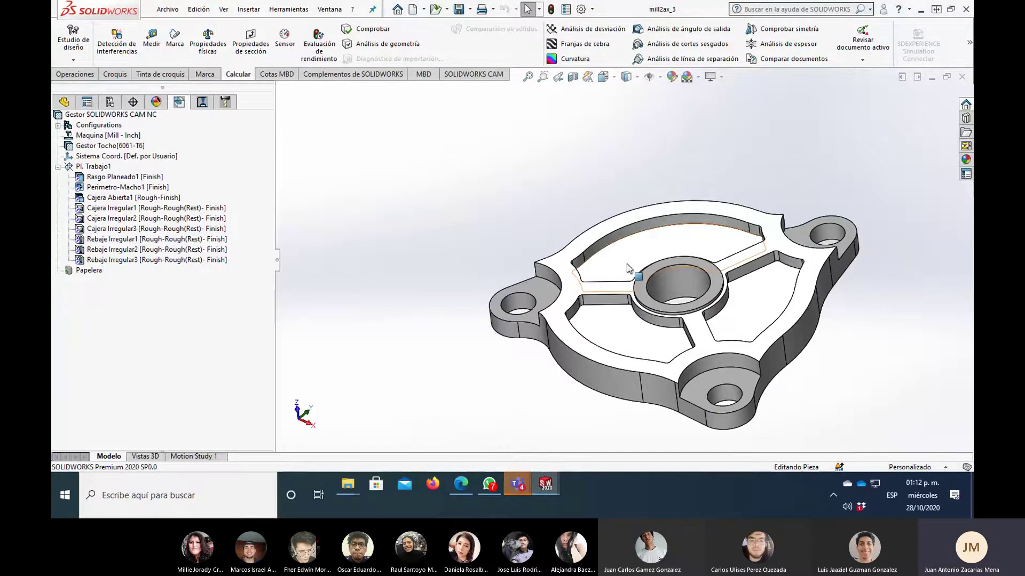
middle_click_drag(748, 303, 401, 271)
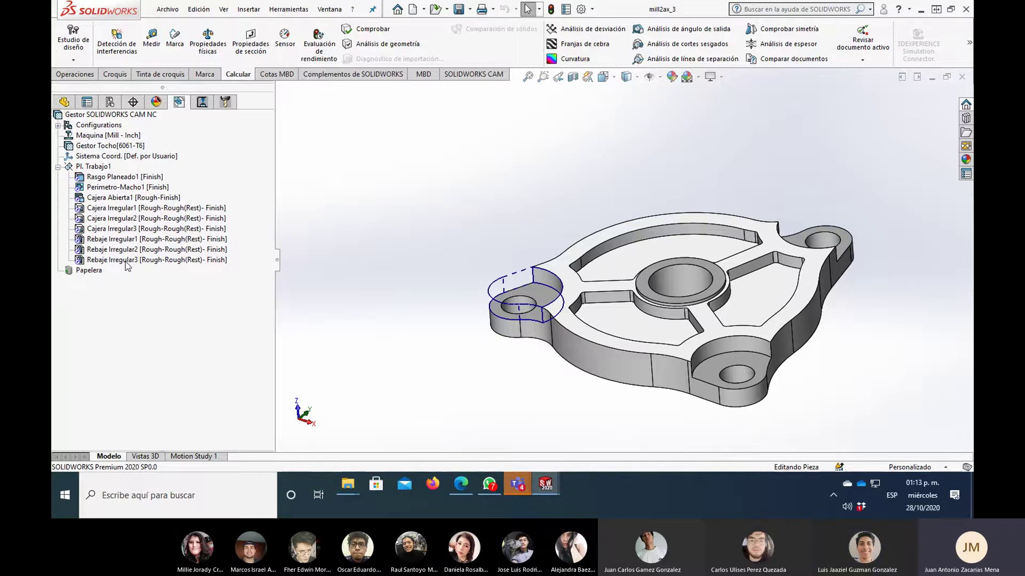
right_click(120, 262)
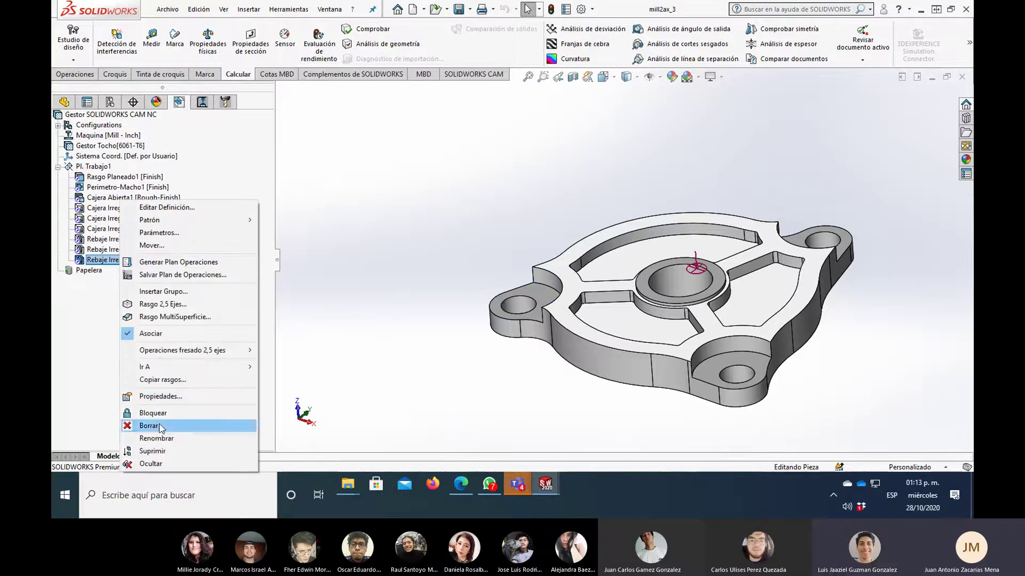
left_click(308, 323)
left_click(94, 273)
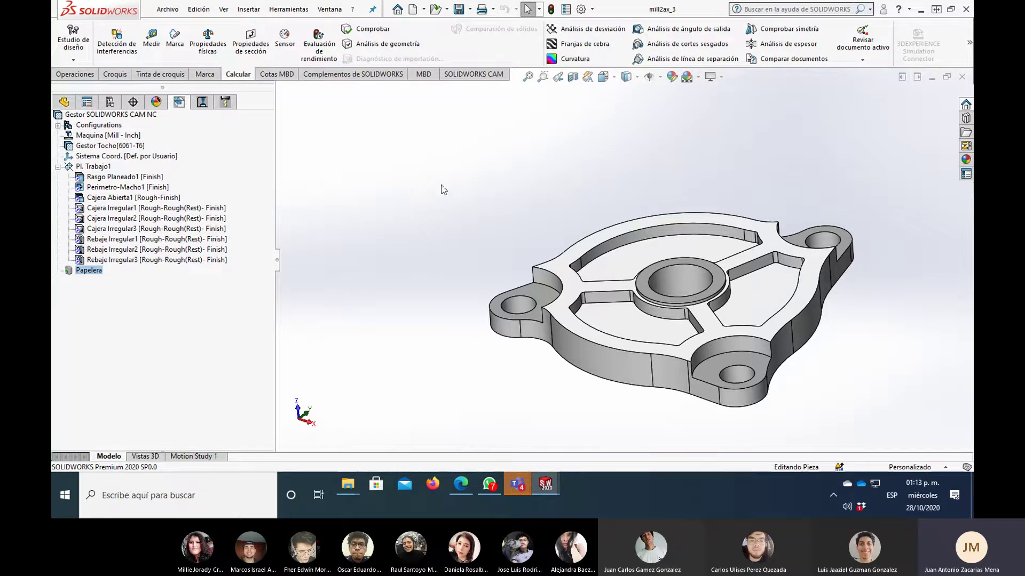
left_click(689, 301)
middle_click_drag(688, 302, 575, 428)
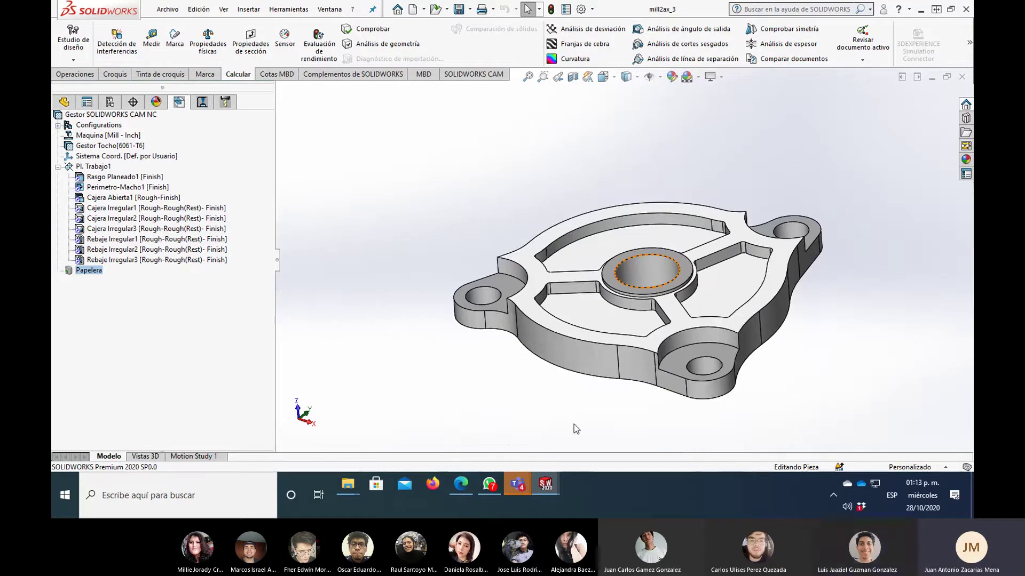
left_click(321, 210)
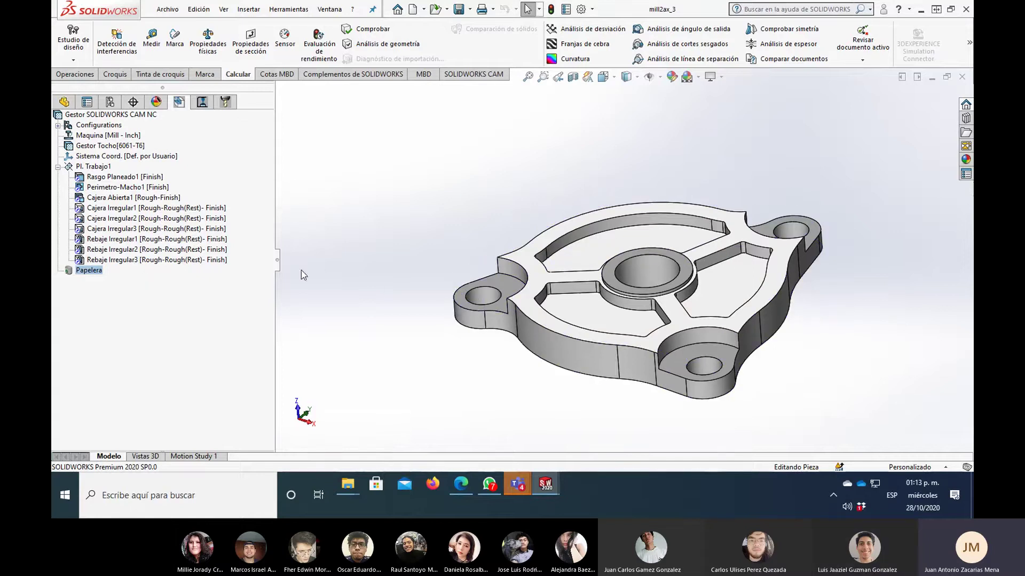
- Add a new 2.5-axis feature to Pl. Trabajo1, keeping Cajera as its type
right_click(99, 166)
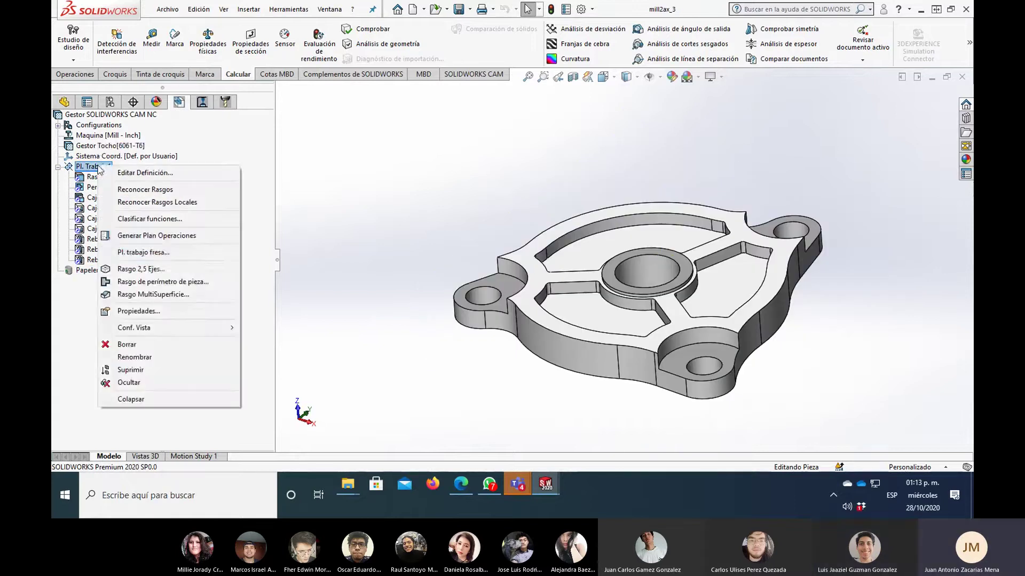
left_click(162, 270)
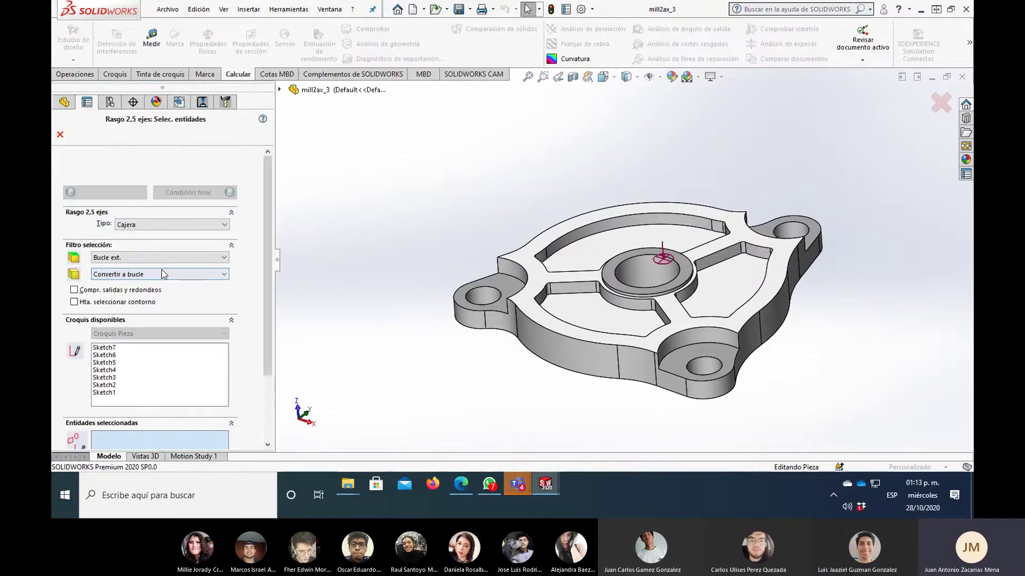
left_click(129, 226)
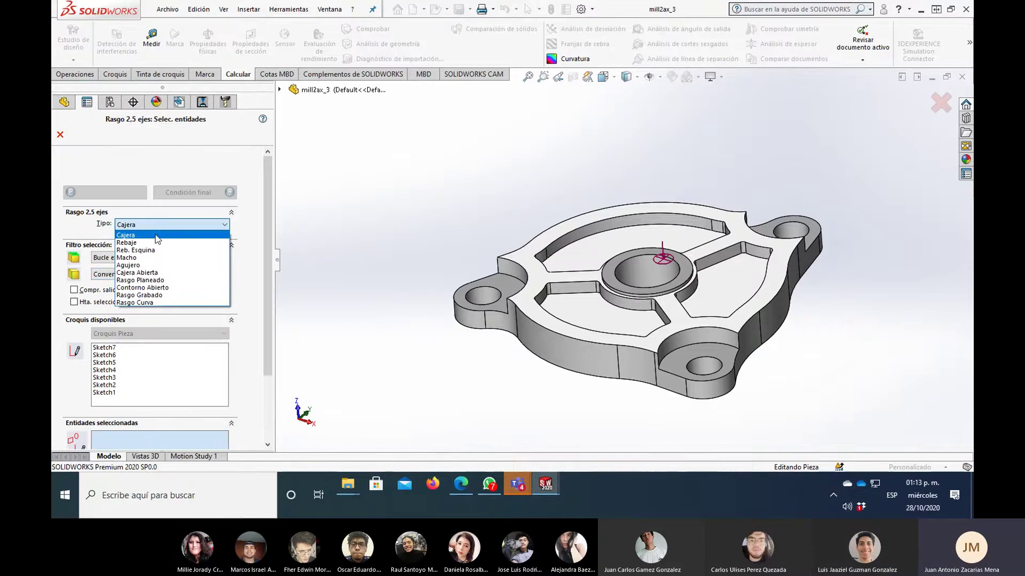
left_click(158, 238)
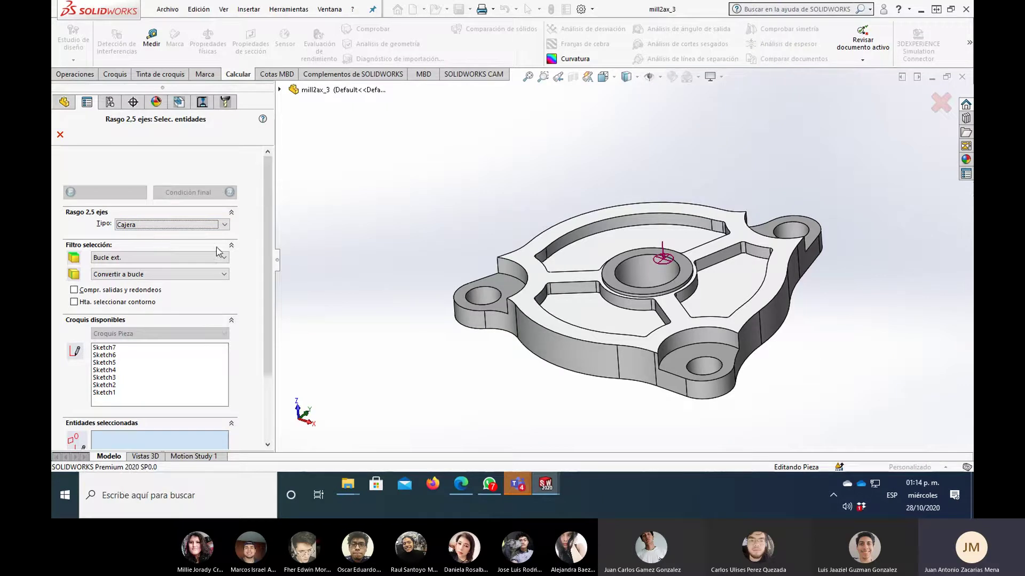
- Pick the central hole face as the pocket profile and advance to end conditions at 0.3937in
left_click_drag(272, 219, 258, 300)
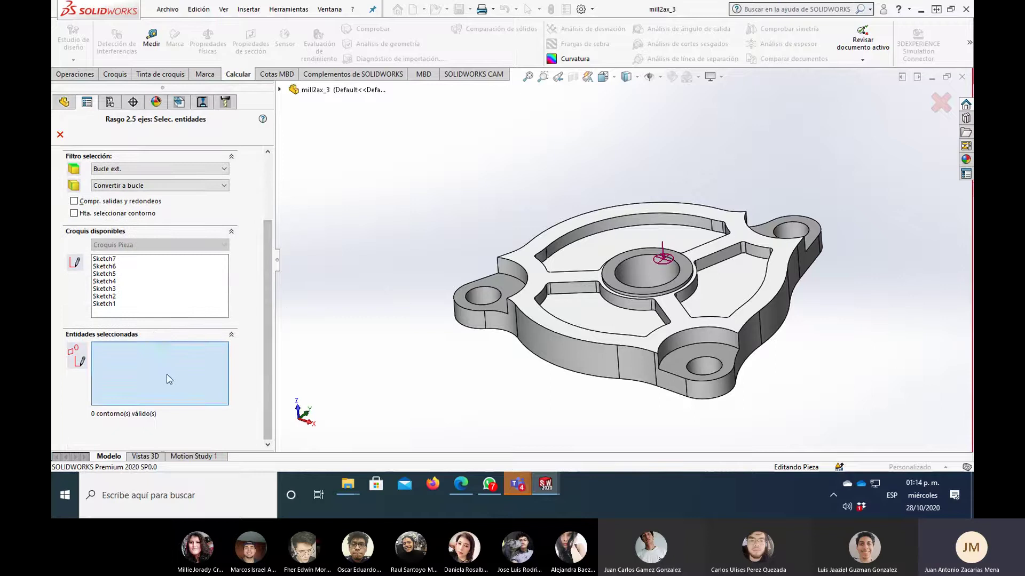
scroll(582, 297, "down", 4)
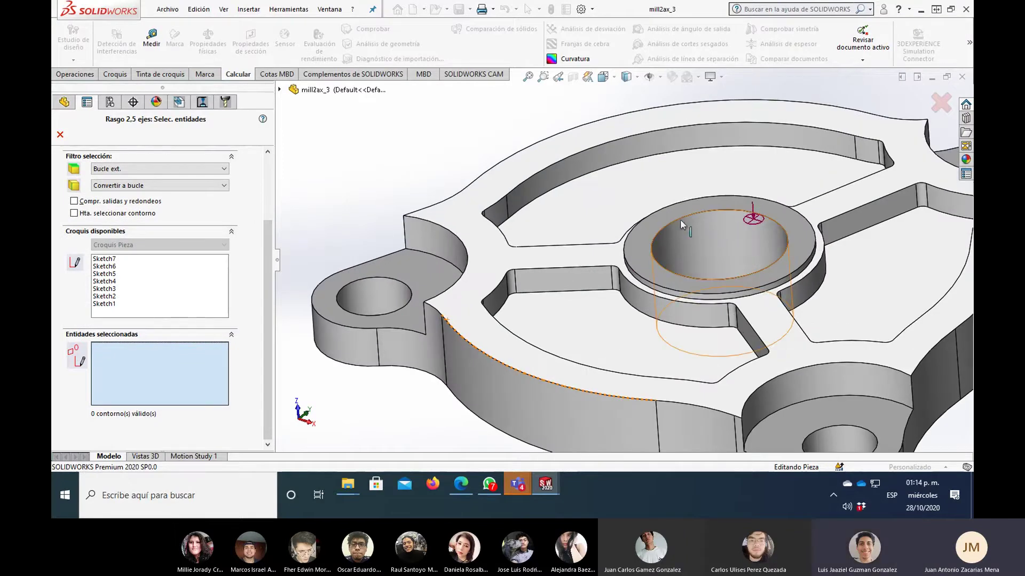
mouse_move(763, 219)
middle_mouse_down()
mouse_move(727, 269)
mouse_move(715, 238)
mouse_move(652, 222)
mouse_move(655, 262)
middle_mouse_up()
left_click(715, 238)
scroll(715, 238, "up", 5)
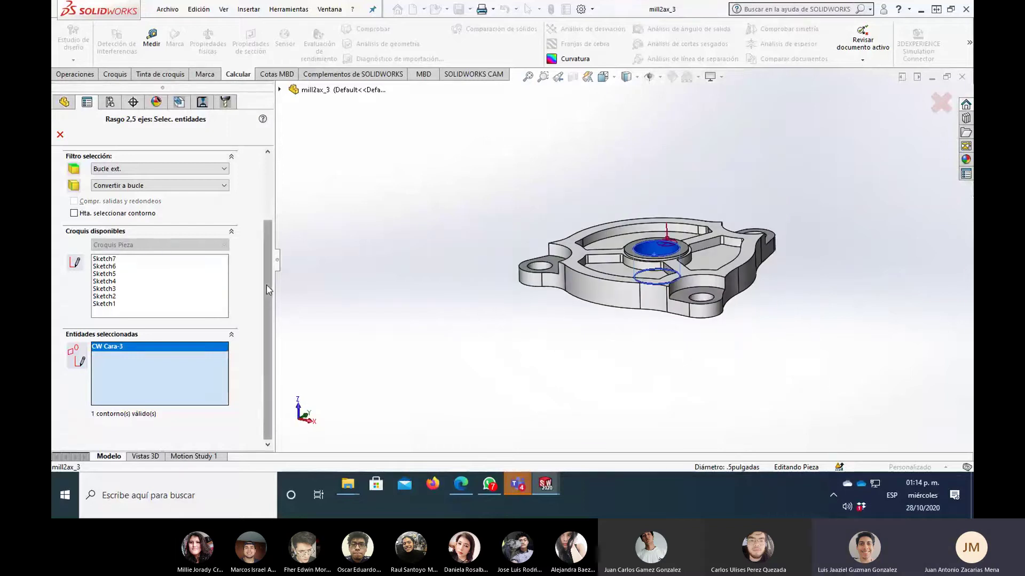
scroll(267, 285, "up", 3)
middle_click_drag(307, 191, 538, 263)
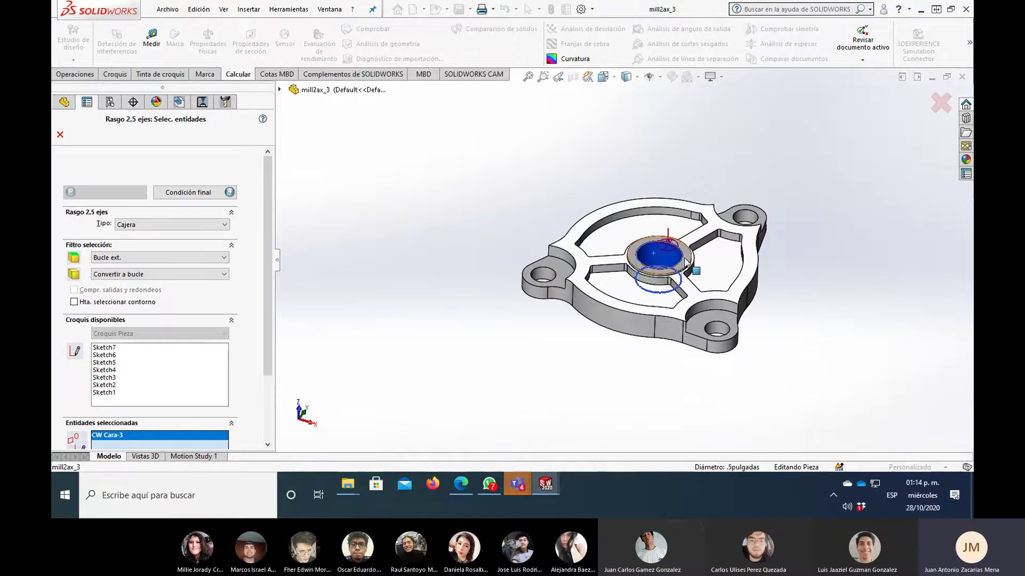
scroll(679, 268, "down", 2)
scroll(679, 268, "down", 2)
left_click(184, 192)
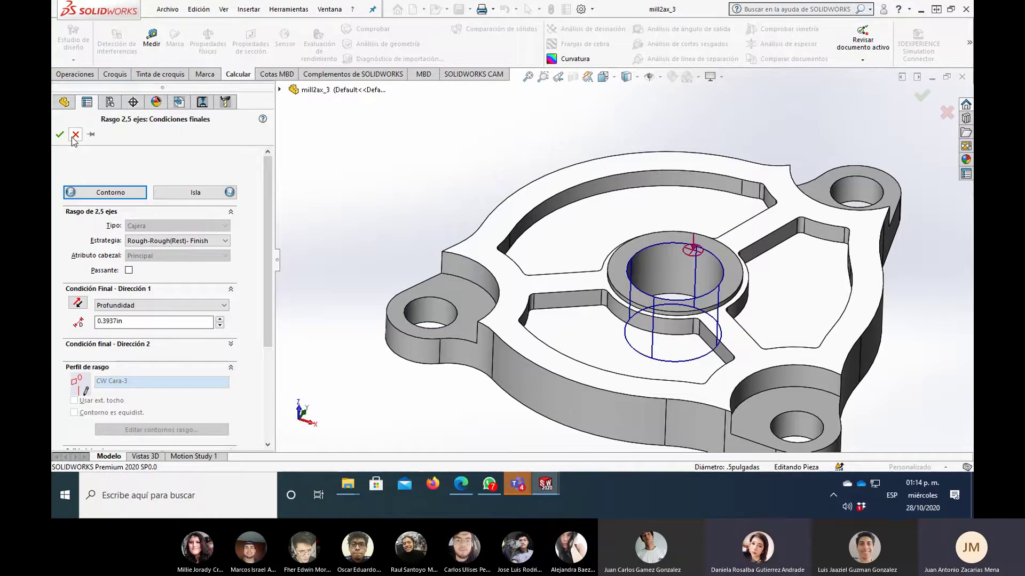
- Cancel the unfinished pocket, then measure the centre hole and the .275 in ear hole
left_click(75, 135)
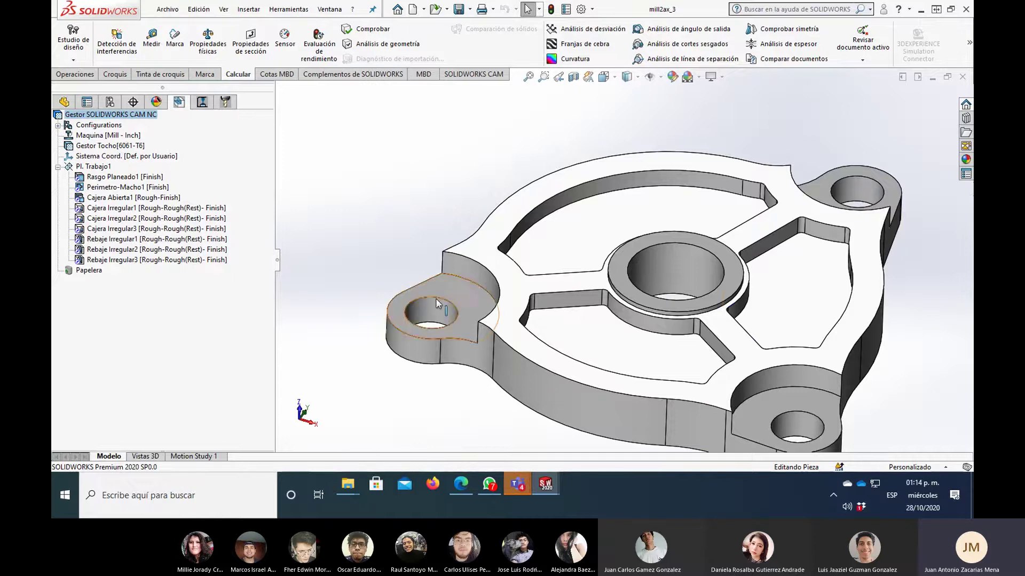
left_click(684, 249)
left_click(443, 309)
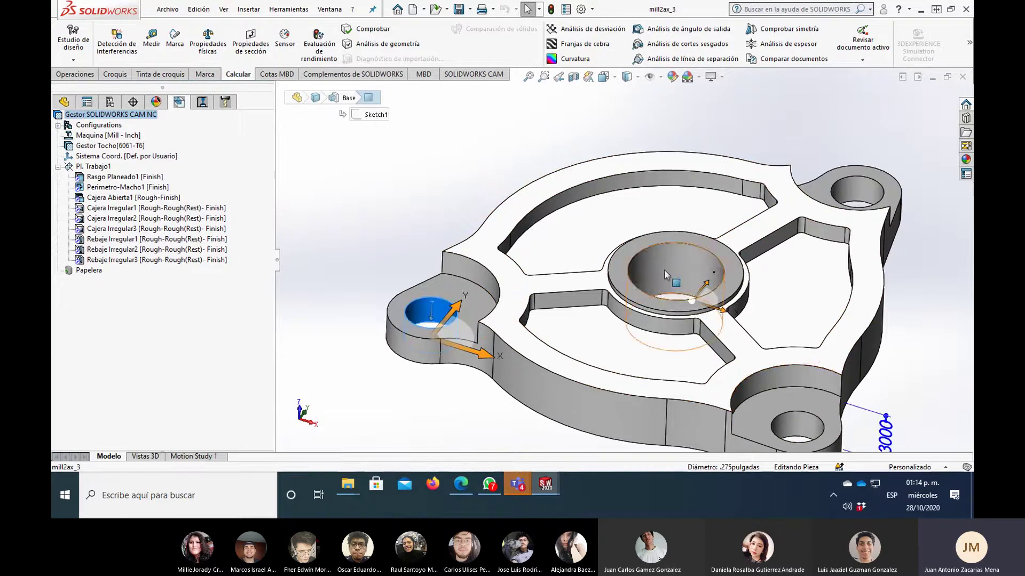
scroll(436, 309, "down", 2)
scroll(459, 307, "down", 2)
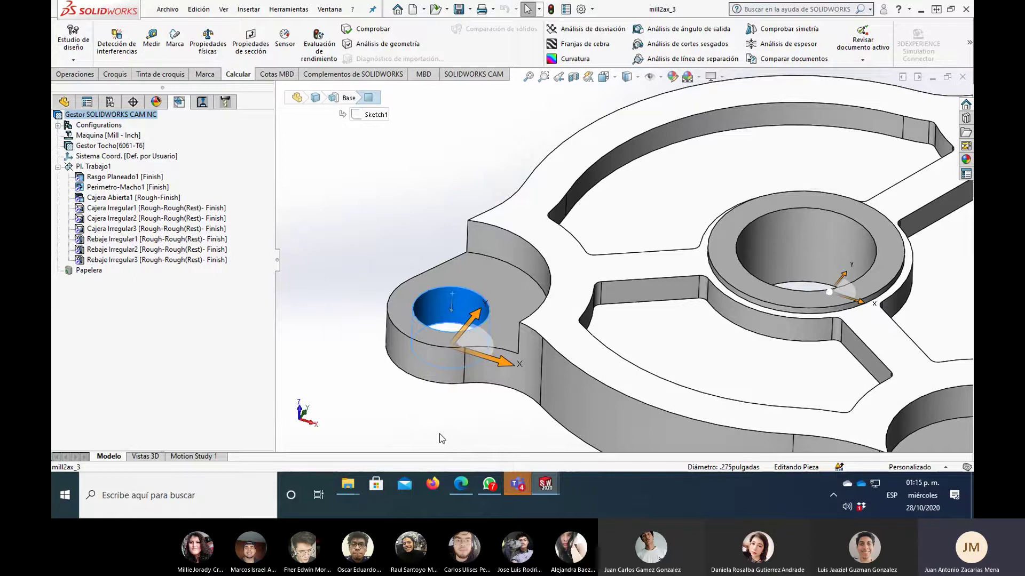
left_click(427, 209)
scroll(550, 243, "up", 2)
scroll(498, 270, "up", 2)
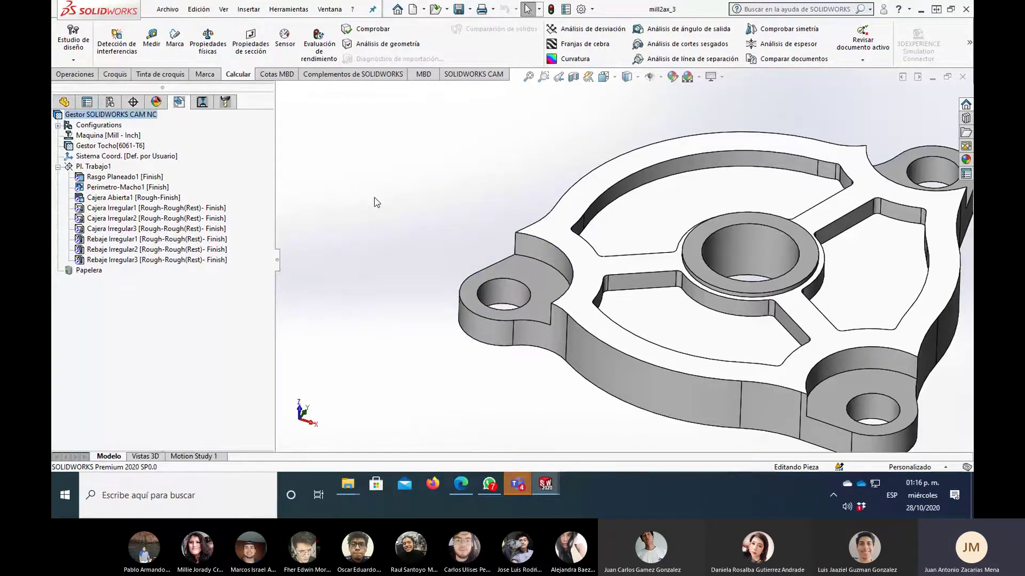
- Start a new 2.5-axis feature on the Pl. Trabajo1 mill setup
left_click(99, 167)
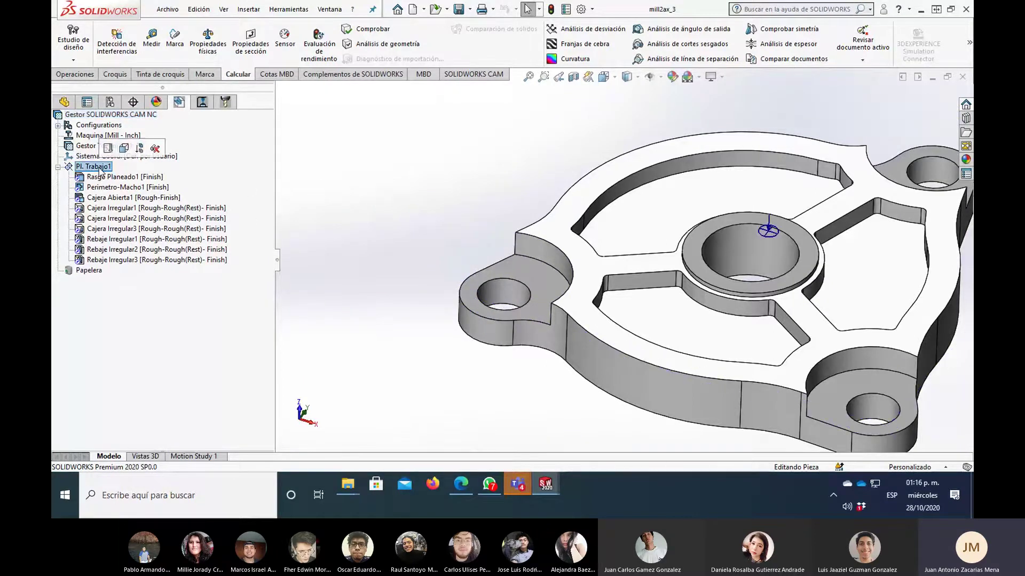
right_click(100, 169)
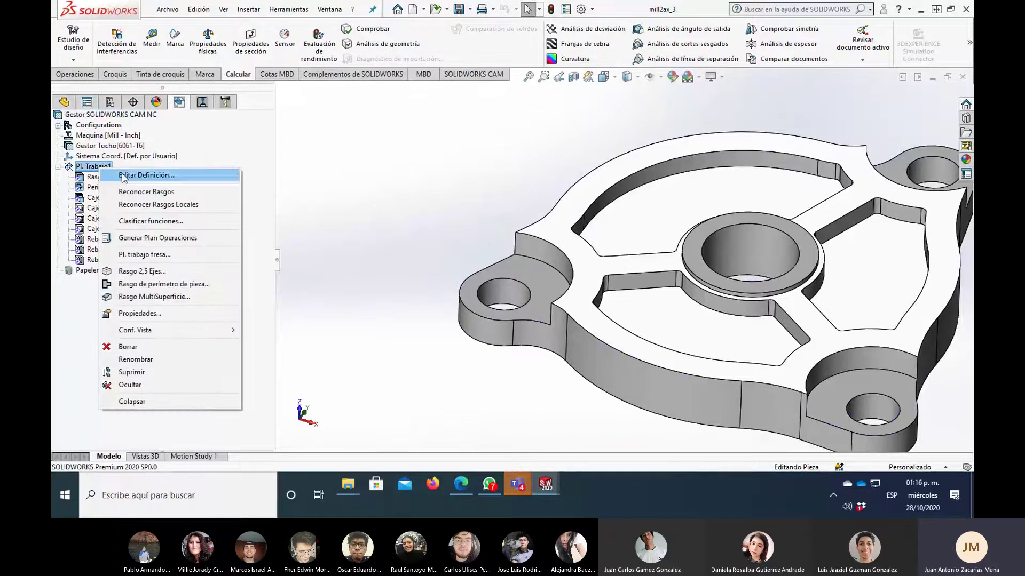
left_click(186, 272)
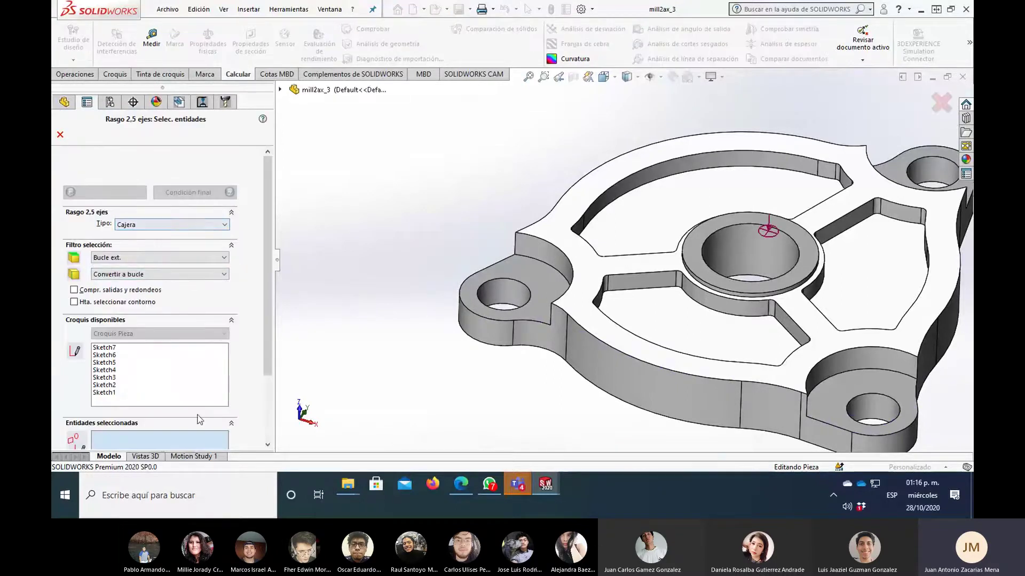
- Use central face Cara-3 as the pocket profile and reach end conditions at 0.3937in depth
left_click_drag(266, 313, 265, 374)
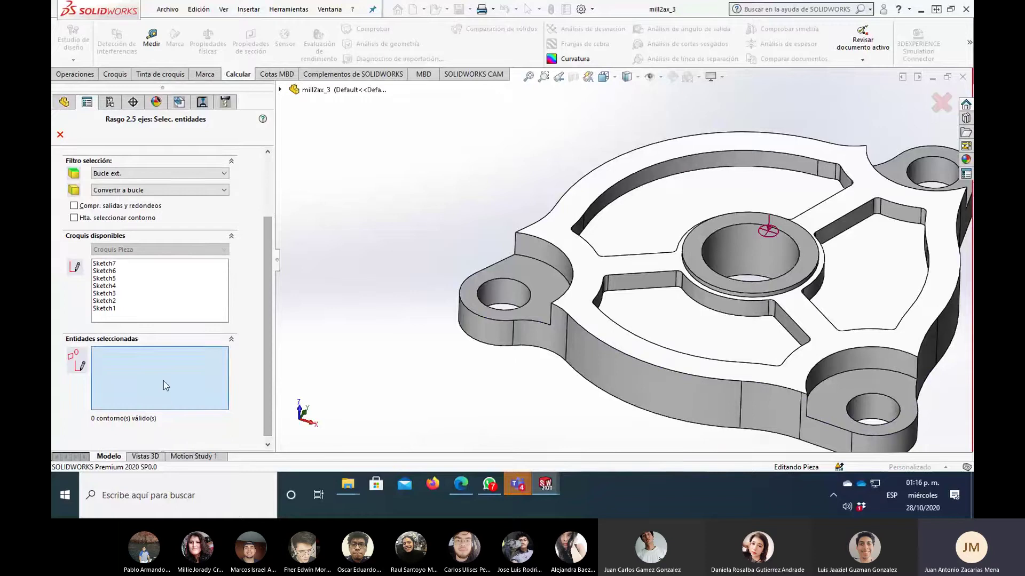
left_click(741, 282)
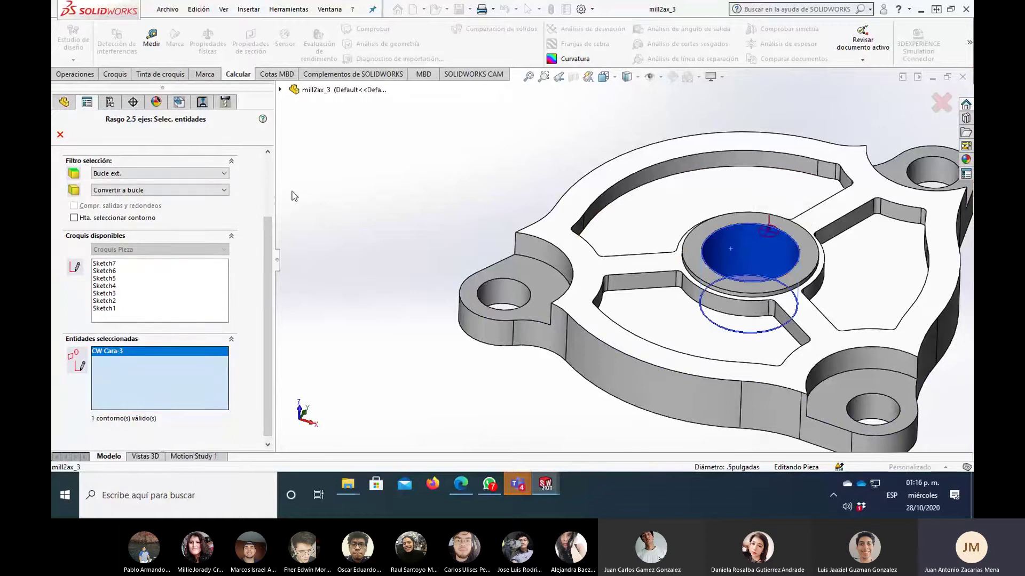
scroll(264, 206, "up", 5)
key("Return")
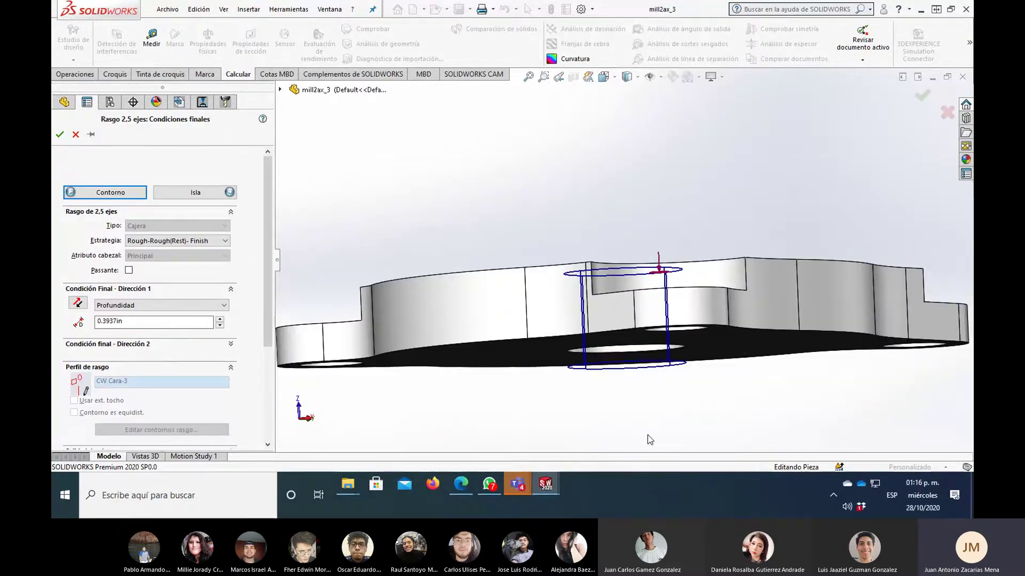
middle_click_drag(487, 363, 489, 371)
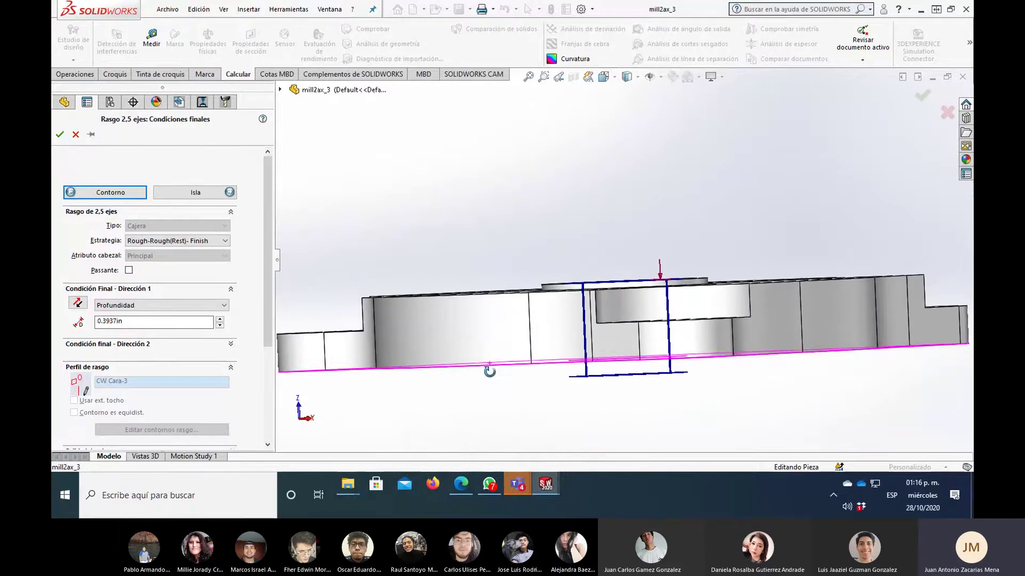
scroll(658, 389, "down", 2)
mouse_move(659, 389)
middle_mouse_down()
mouse_move(647, 391)
mouse_move(720, 390)
mouse_move(711, 399)
middle_mouse_up()
scroll(648, 391, "up", 2)
- Set the end condition to Equidist. De Cara, referencing the part's bottom face
left_click(187, 305)
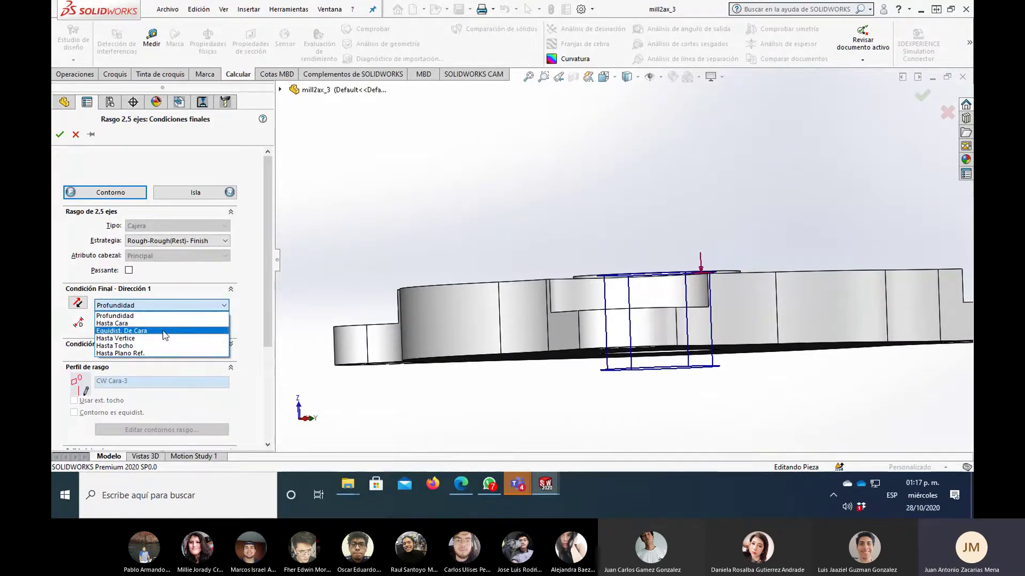
left_click(165, 330)
middle_click_drag(505, 411, 538, 290)
left_click(563, 286)
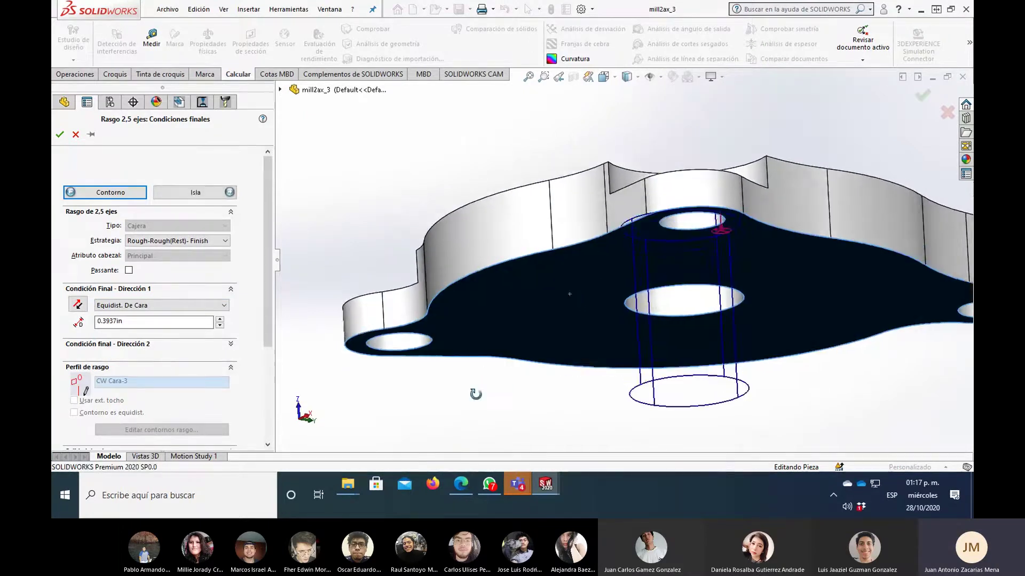
middle_click_drag(475, 394, 469, 419)
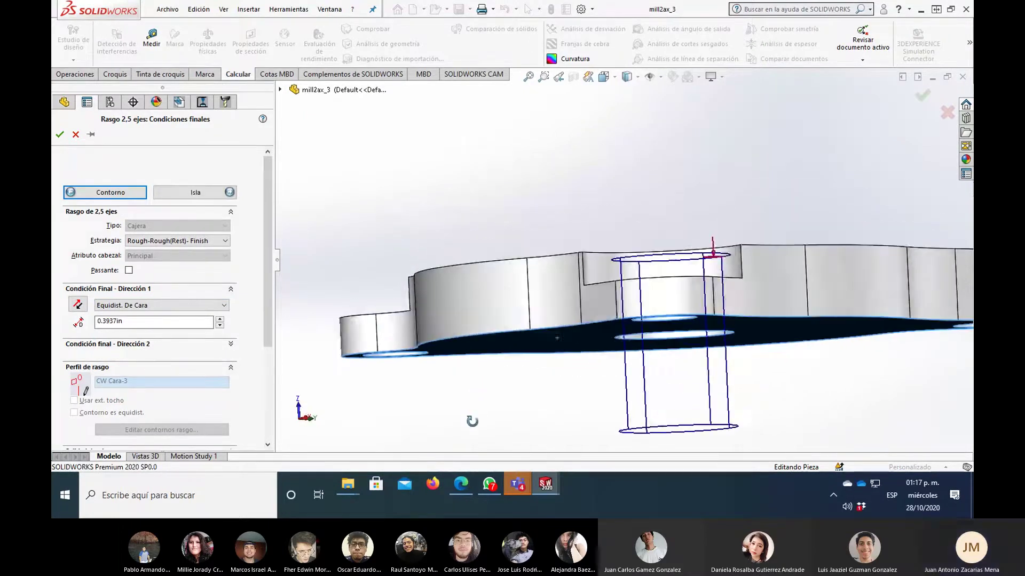
- Enter a 0.01in face offset for the end condition
double_click(140, 323)
type("0.")
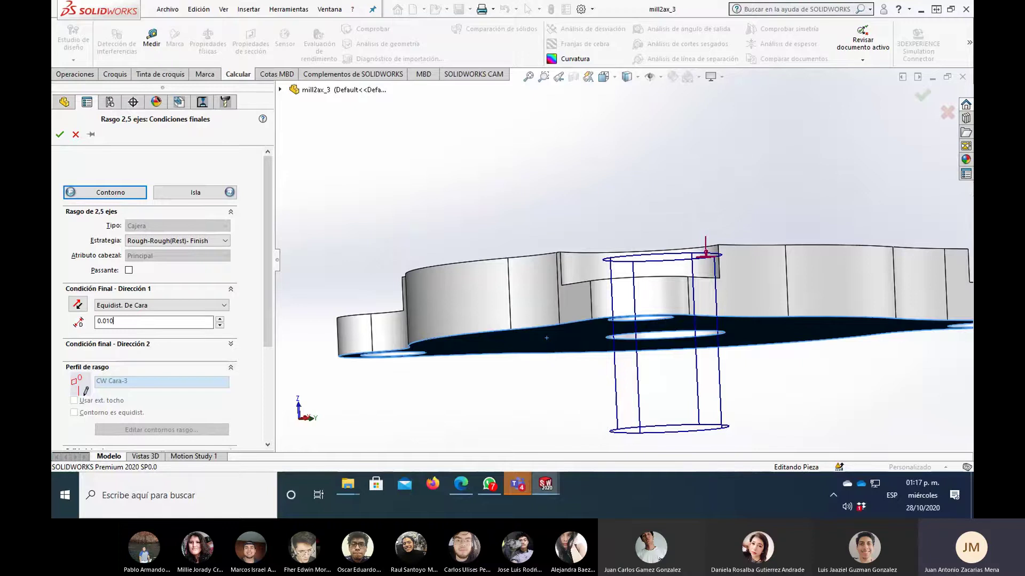
scroll(787, 293, "down", 3)
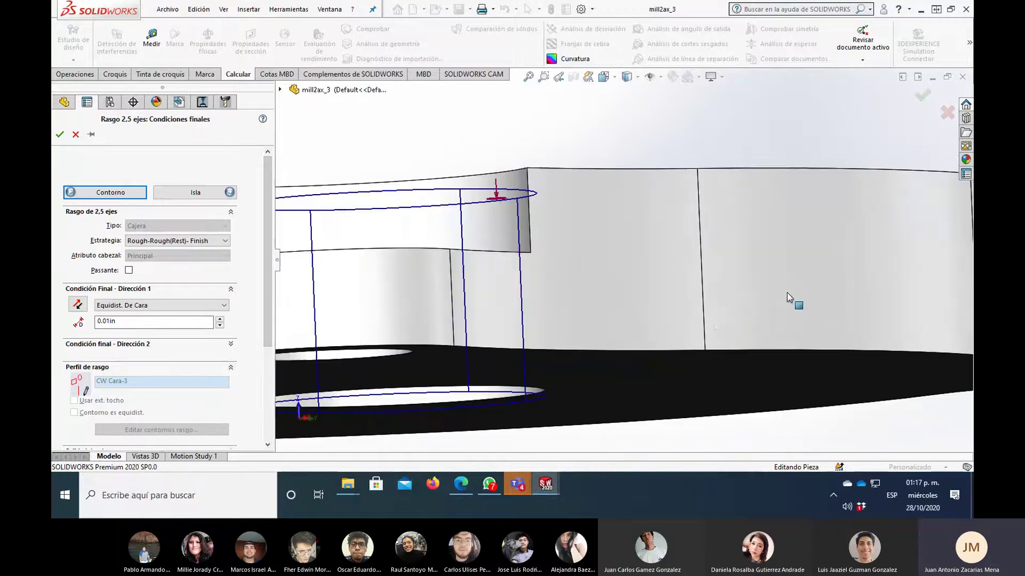
scroll(712, 309, "down", 2)
scroll(480, 365, "down", 2)
scroll(480, 338, "down", 2)
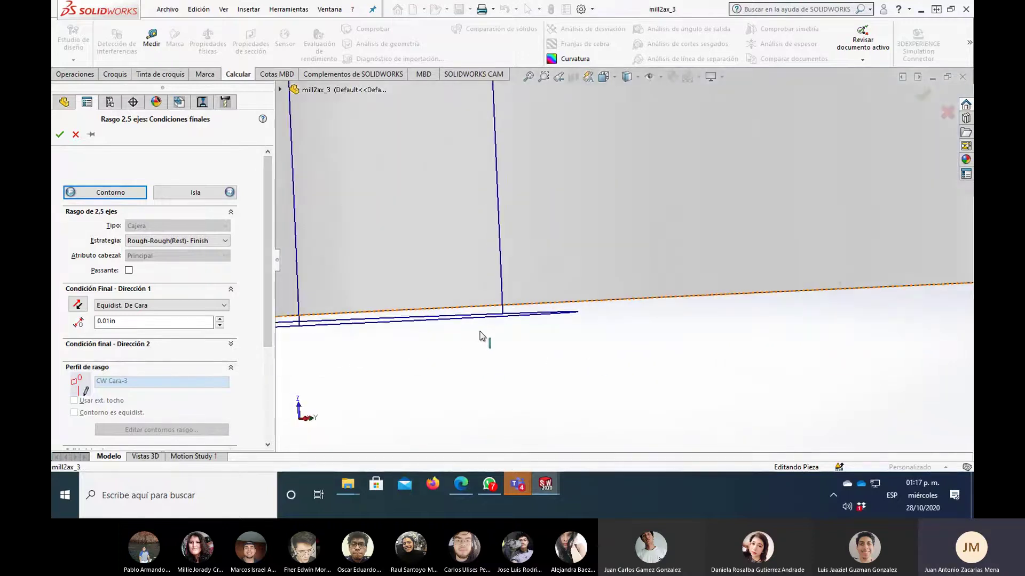
scroll(502, 321, "down", 1)
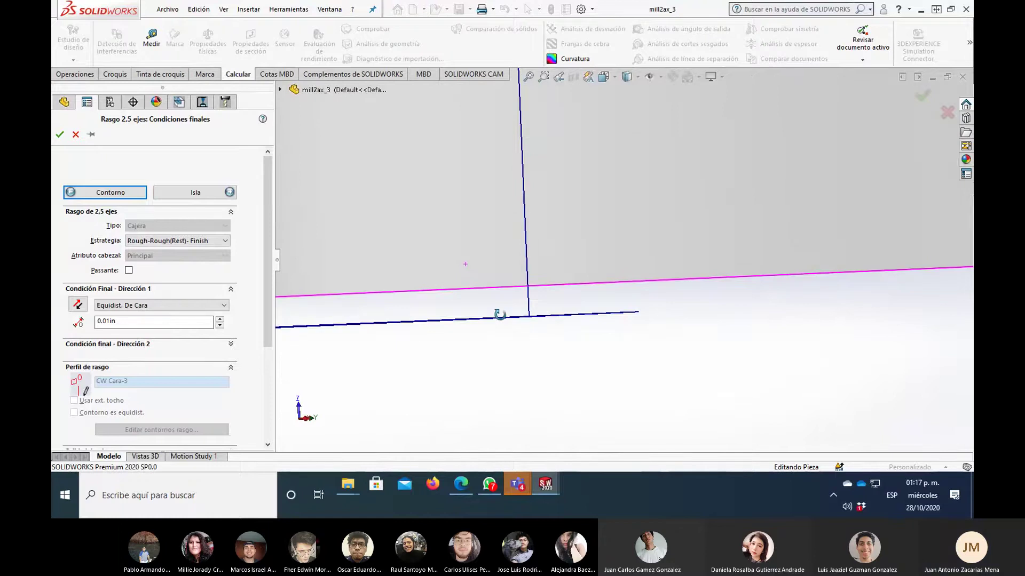
scroll(533, 366, "up", 2)
scroll(533, 367, "up", 1)
scroll(533, 366, "up", 1)
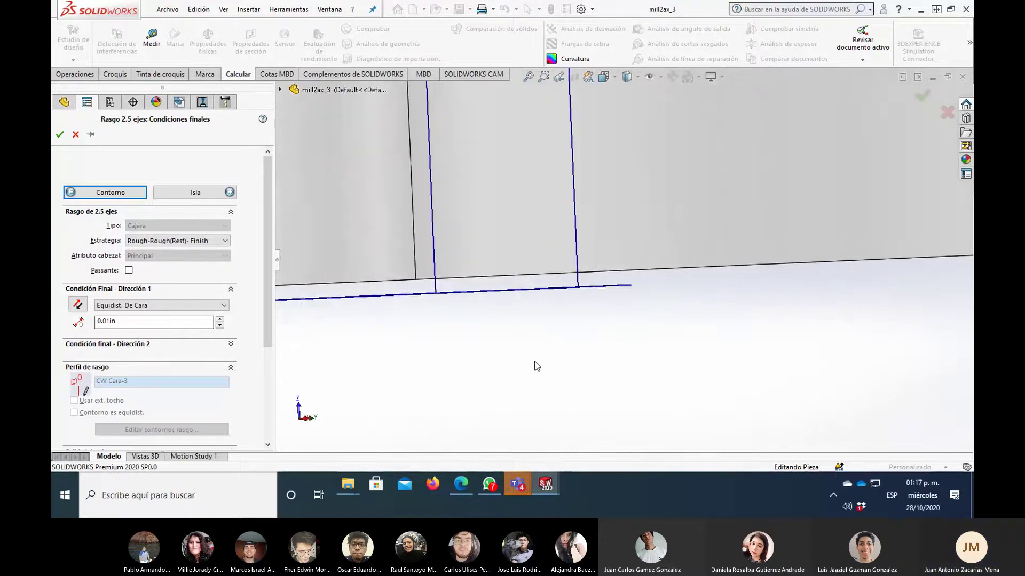
scroll(536, 366, "up", 1)
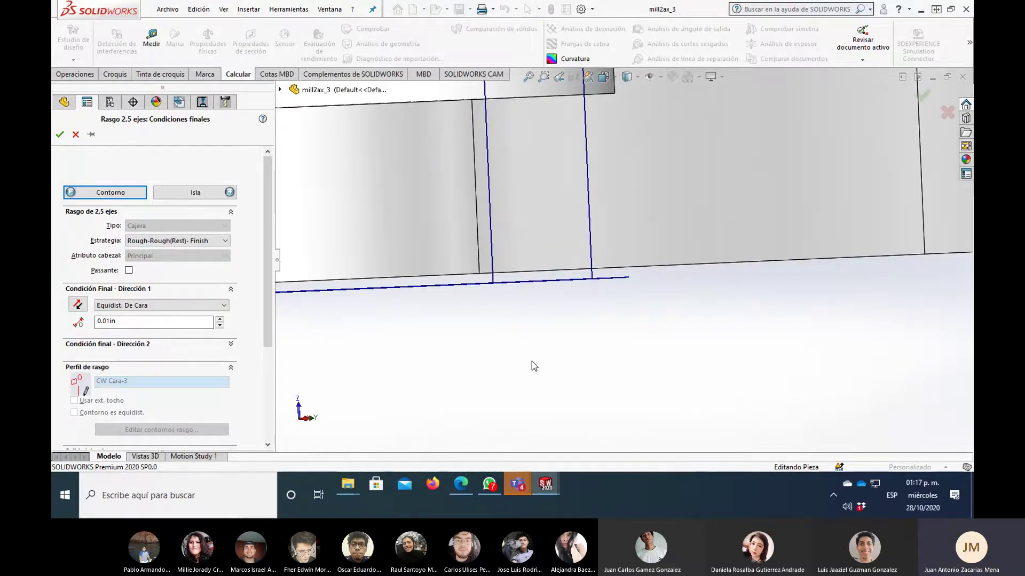
scroll(536, 368, "up", 2)
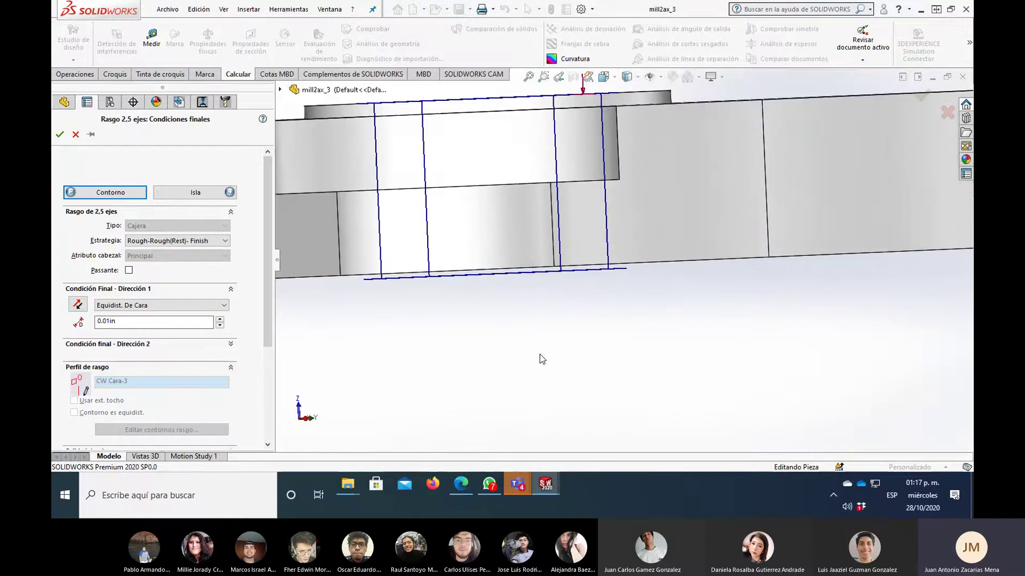
scroll(529, 331, "up", 1)
- Review the pocket from several angles and confirm the Cajera Circular1 feature
mouse_move(567, 290)
middle_mouse_down()
mouse_move(577, 315)
mouse_move(514, 317)
mouse_move(491, 341)
mouse_move(434, 270)
mouse_move(490, 247)
mouse_move(442, 313)
mouse_move(412, 270)
middle_mouse_up()
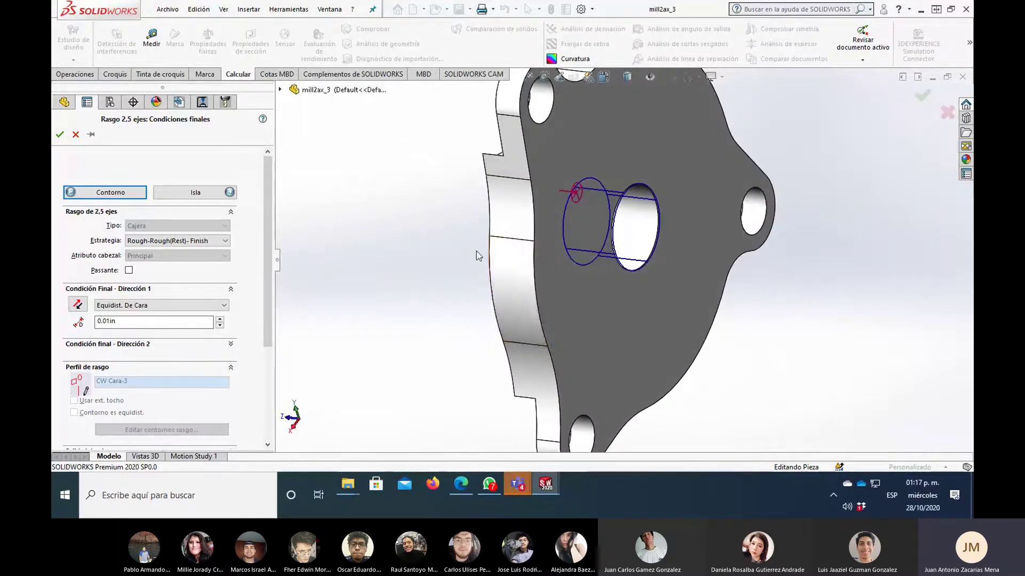
mouse_move(679, 288)
middle_mouse_down()
mouse_move(721, 286)
mouse_move(733, 322)
mouse_move(731, 278)
mouse_move(694, 289)
middle_mouse_up()
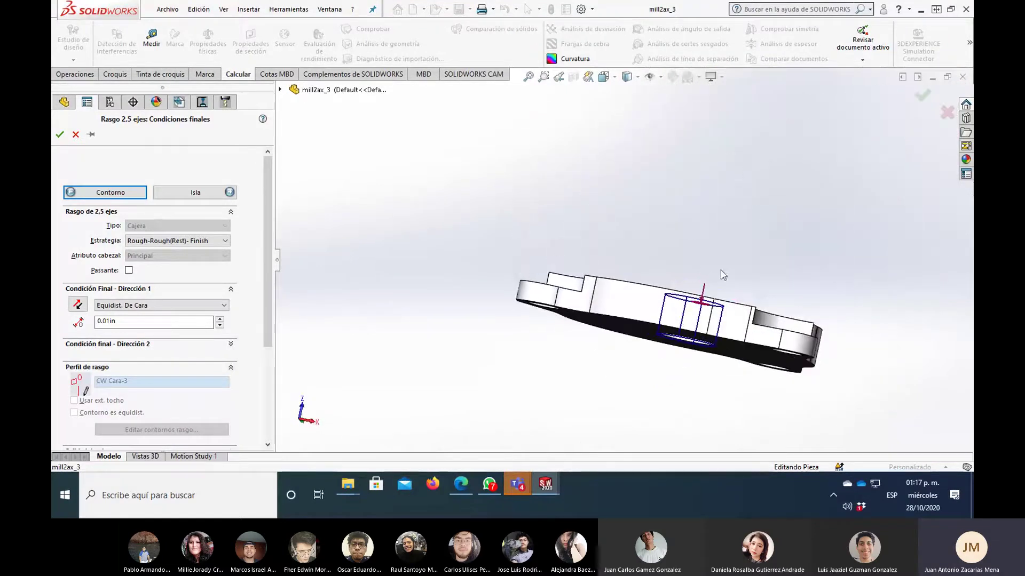
scroll(671, 403, "down", 5)
mouse_move(671, 402)
middle_mouse_down()
mouse_move(666, 415)
mouse_move(697, 363)
middle_mouse_up()
scroll(666, 416, "down", 3)
scroll(696, 363, "up", 4)
scroll(667, 320, "up", 3)
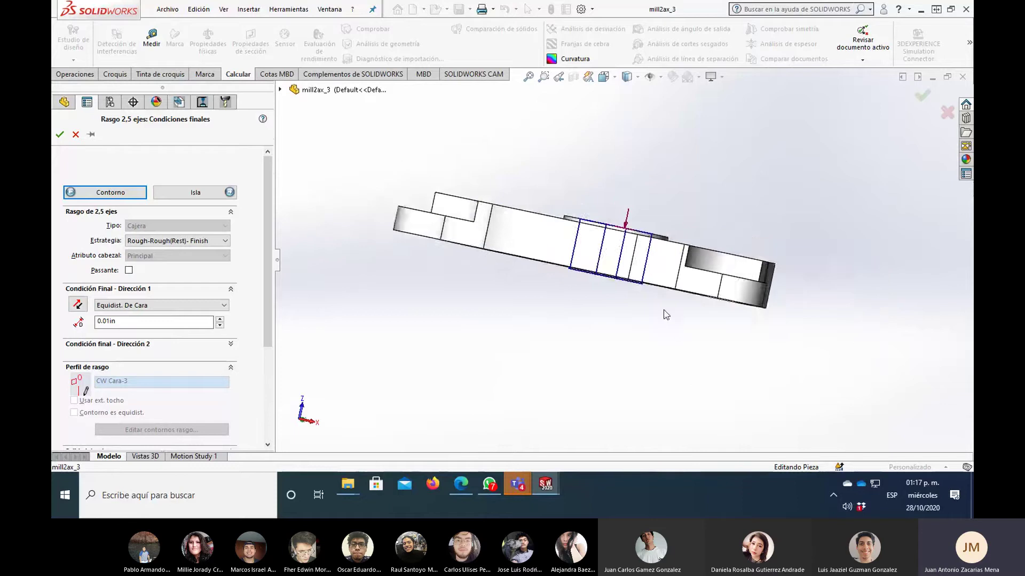
mouse_move(664, 315)
middle_mouse_down()
mouse_move(628, 340)
mouse_move(622, 320)
middle_mouse_up()
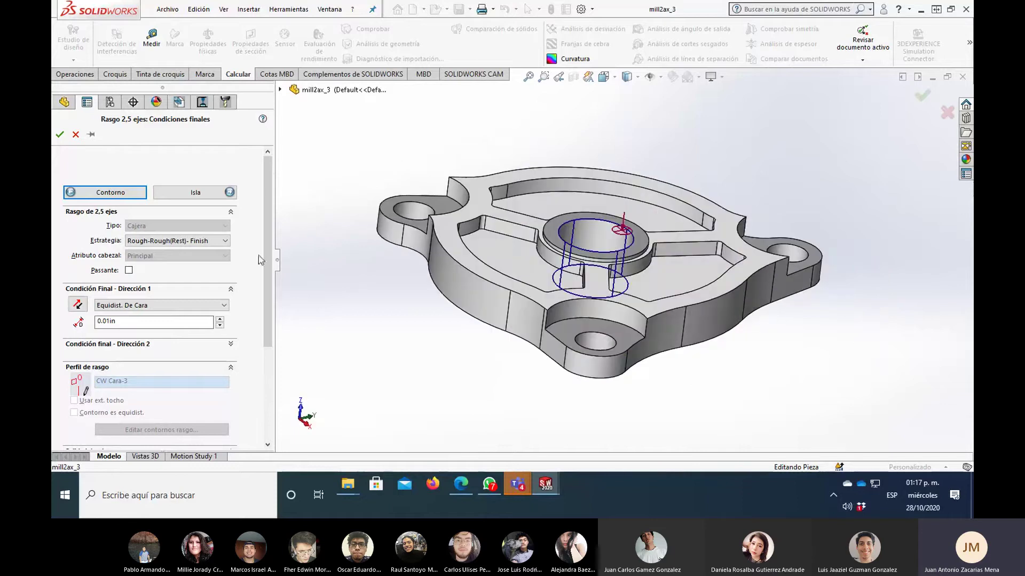
left_click(60, 135)
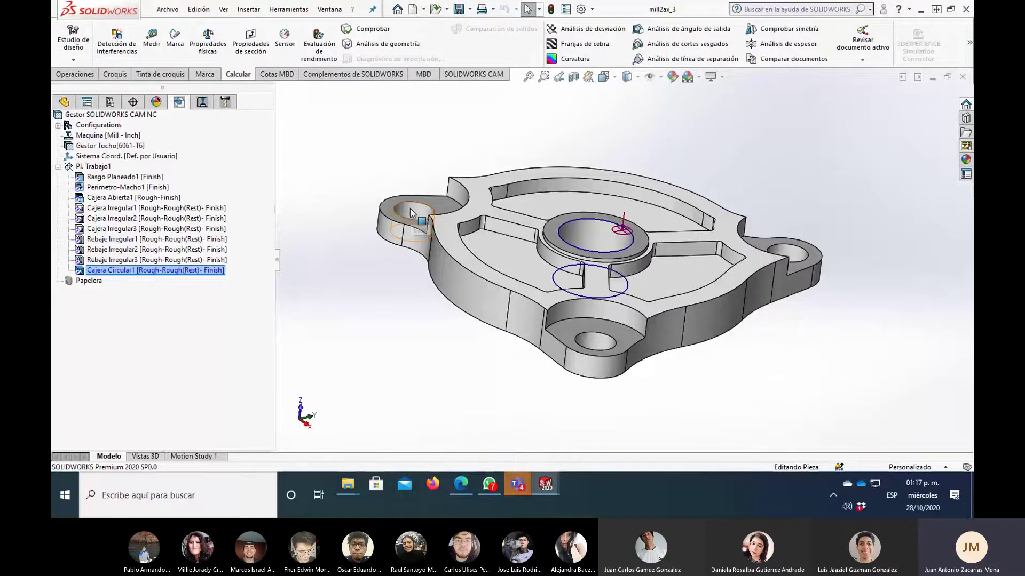
middle_click_drag(625, 347, 777, 274)
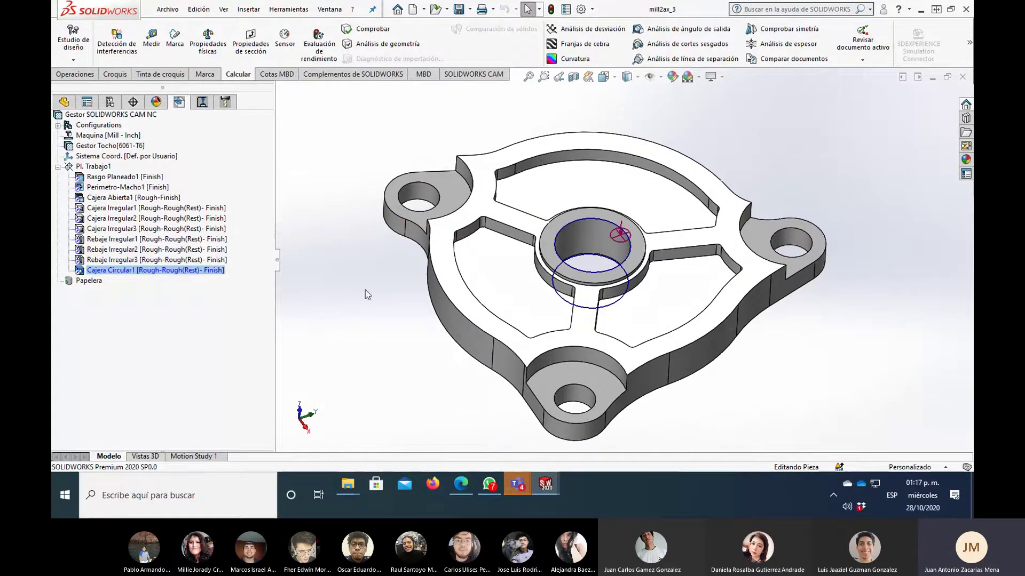
- Start a 2.5-axis pocket using the left, right and bottom mounting-hole faces, reaching end conditions
right_click(85, 168)
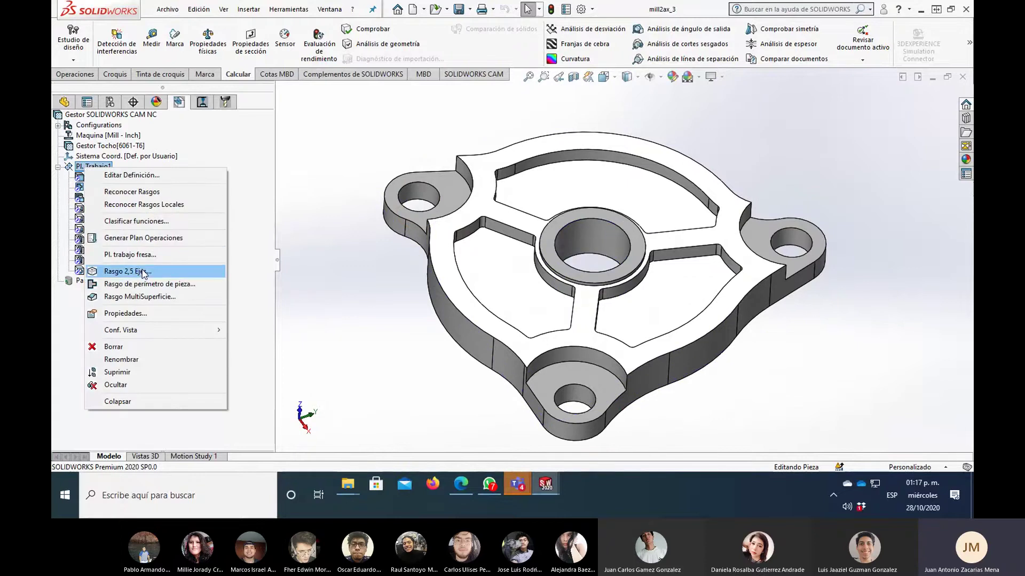
left_click(136, 271)
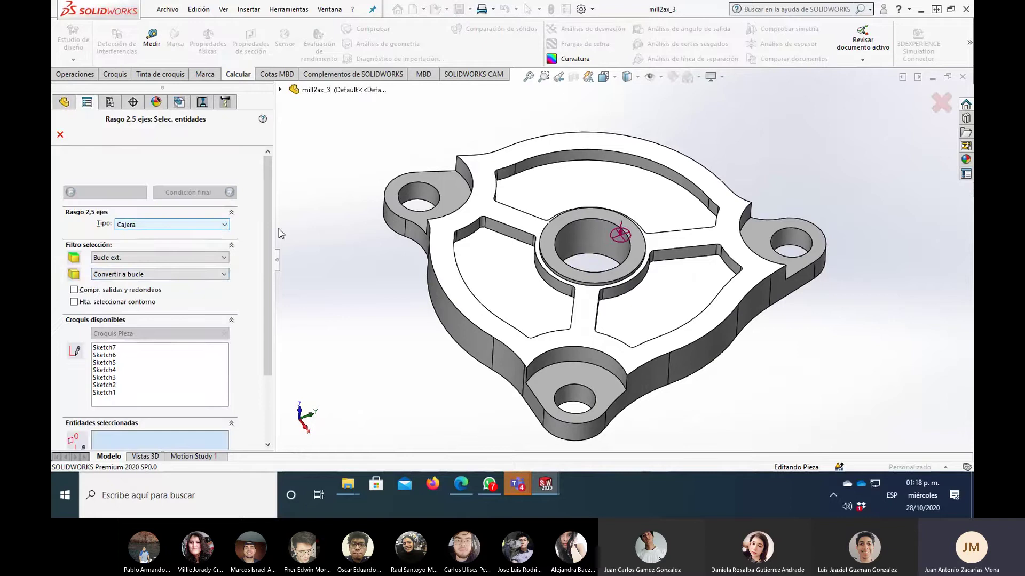
scroll(267, 251, "down", 3)
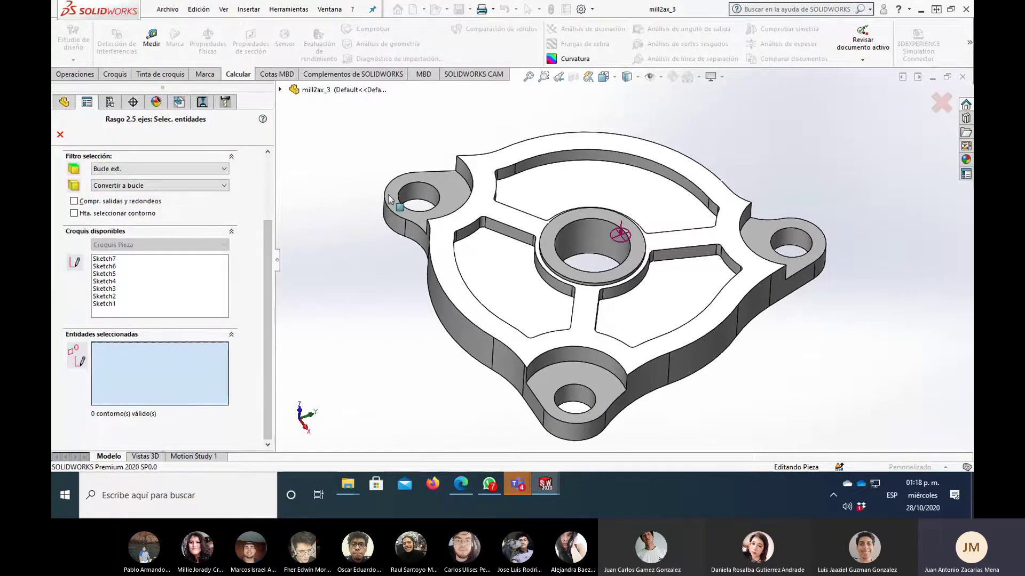
left_click(421, 209)
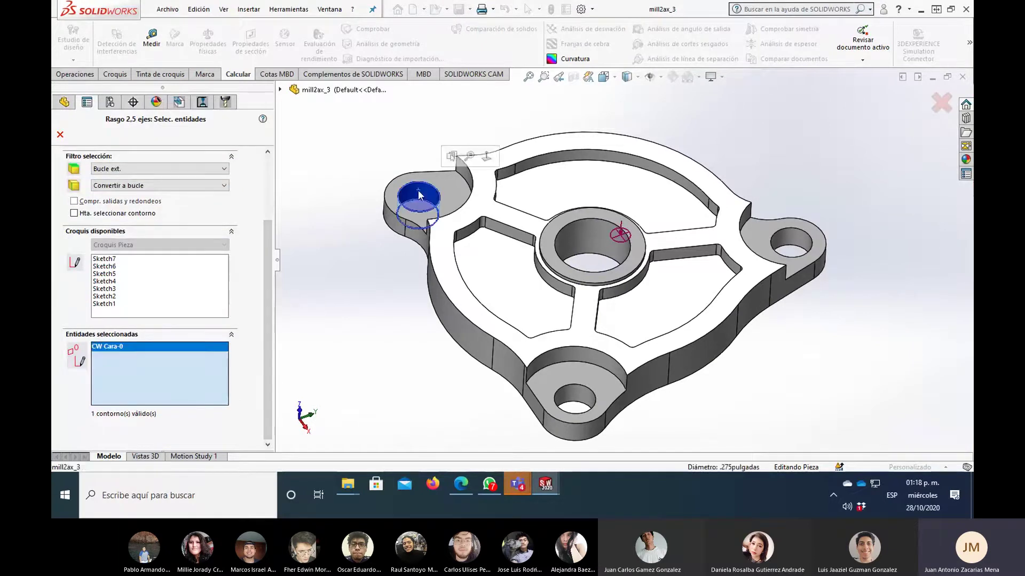
left_click(801, 238)
left_click(579, 401)
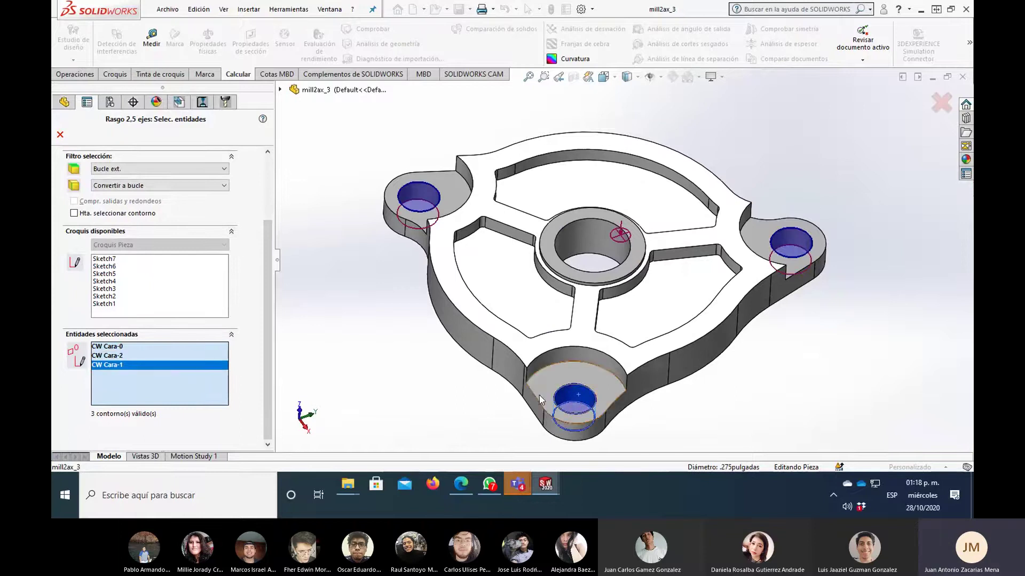
scroll(694, 346, "up", 2)
mouse_move(778, 297)
middle_mouse_down()
mouse_move(593, 277)
mouse_move(721, 277)
middle_mouse_up()
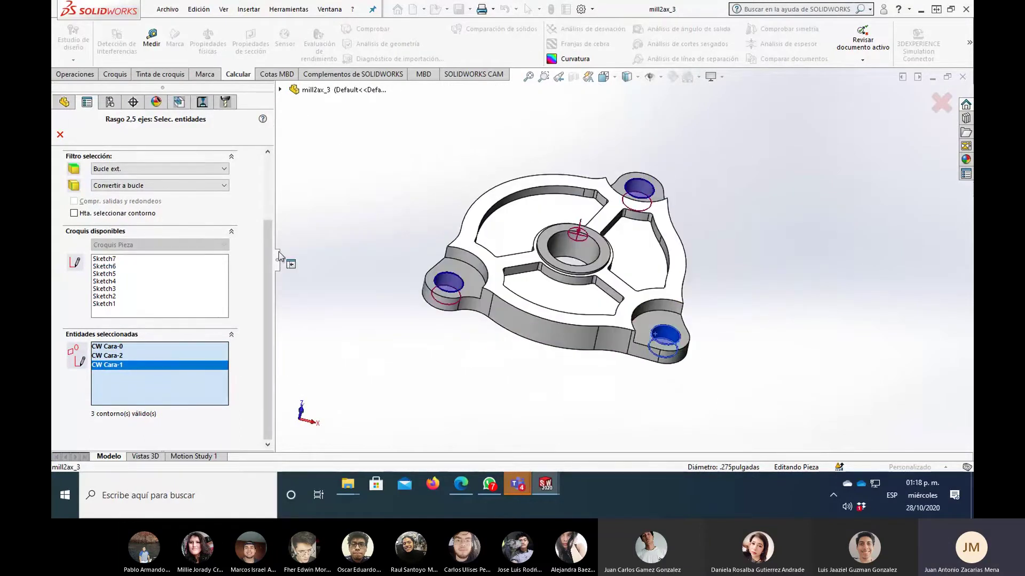
scroll(224, 214, "up", 5)
left_click(216, 199)
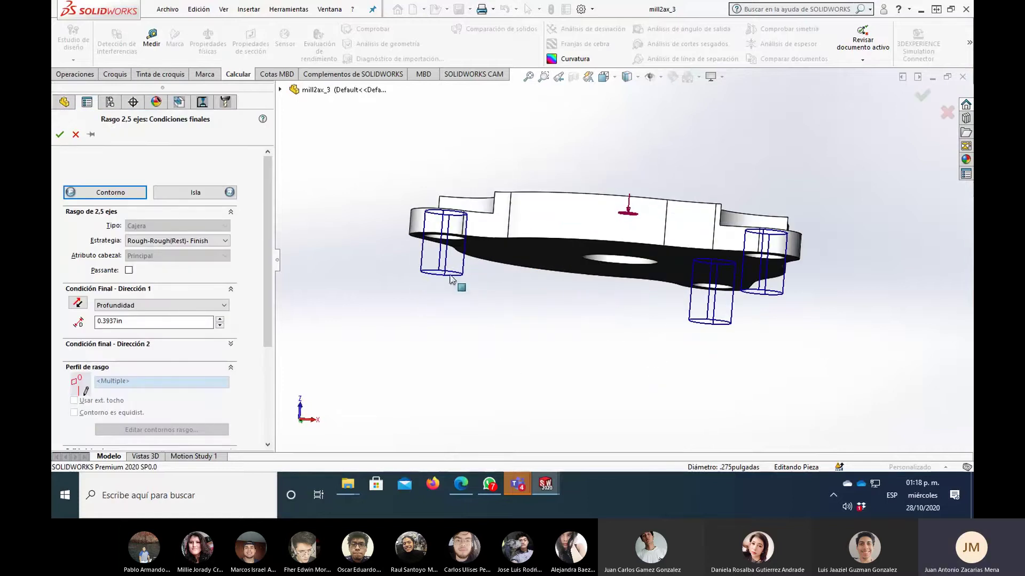
- Set the mounting-hole pocket's end condition to Equidist. De Cara and inspect it
middle_click_drag(450, 278, 466, 278)
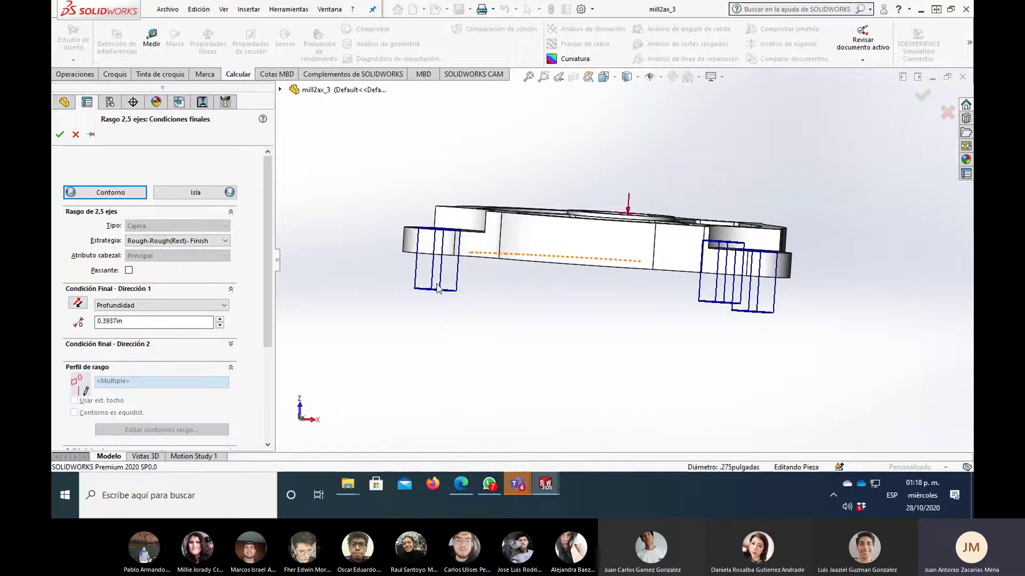
left_click(212, 306)
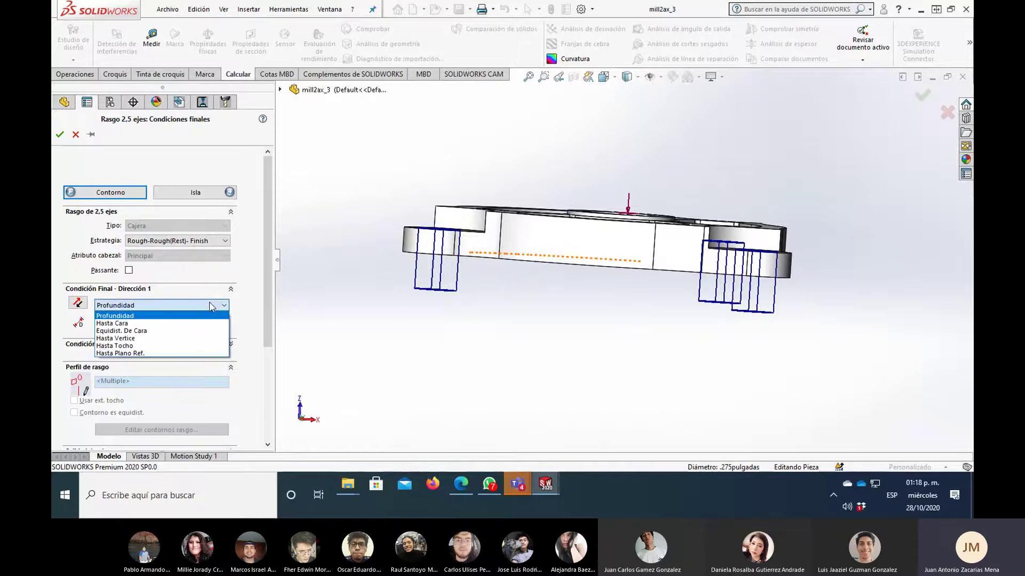
left_click(201, 336)
mouse_move(475, 386)
middle_mouse_down()
mouse_move(536, 260)
mouse_move(485, 297)
mouse_move(485, 369)
middle_mouse_up()
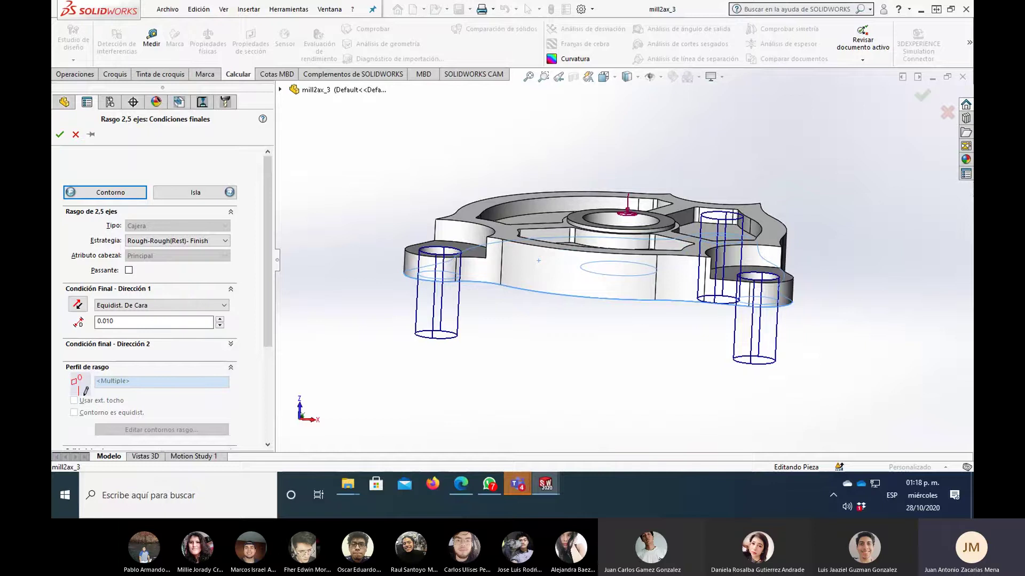
mouse_move(475, 354)
middle_mouse_down()
mouse_move(462, 304)
mouse_move(480, 238)
mouse_move(504, 287)
middle_mouse_up()
scroll(458, 256, "down", 3)
scroll(458, 257, "down", 2)
scroll(532, 327, "up", 2)
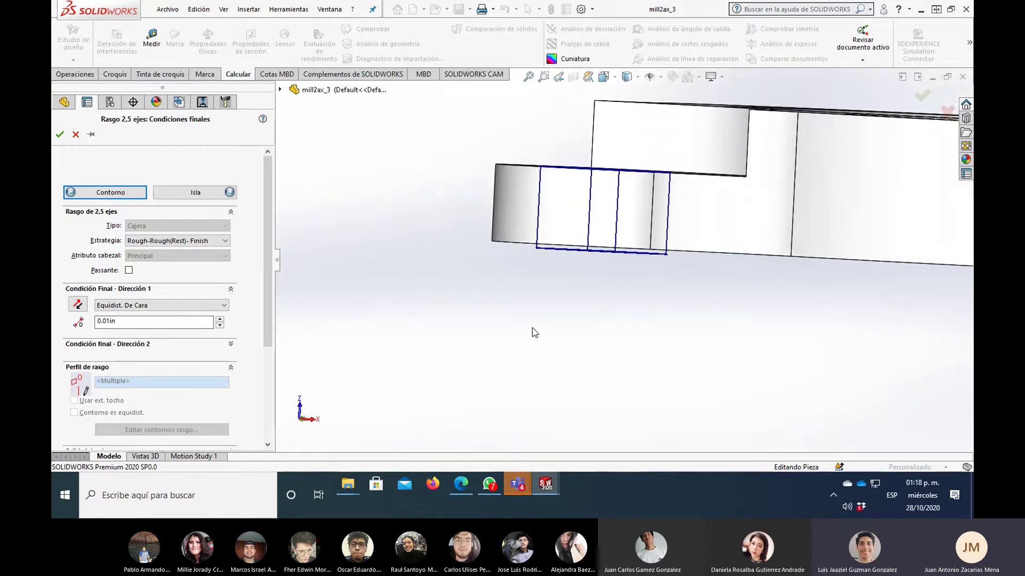
scroll(532, 328, "up", 2)
scroll(737, 338, "up", 2)
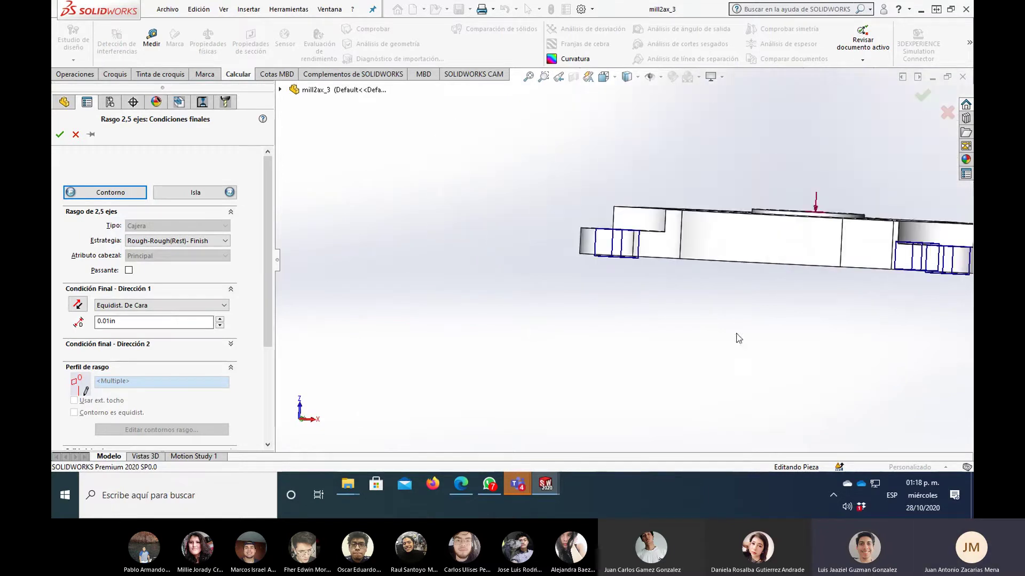
- Try the Hasta Tocho end condition and check the result inside the stock
left_click(193, 306)
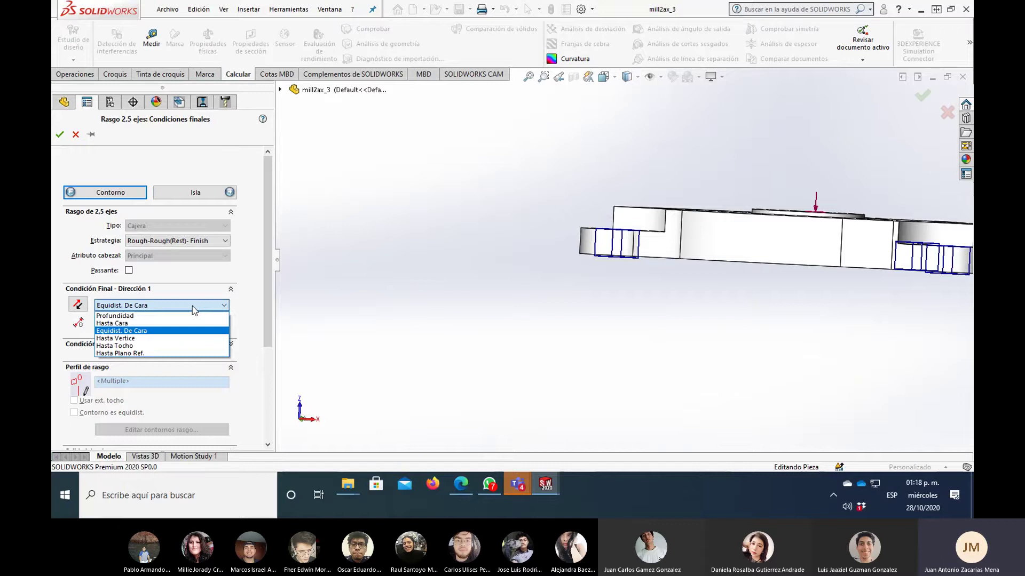
left_click(185, 345)
middle_click_drag(626, 379, 608, 384)
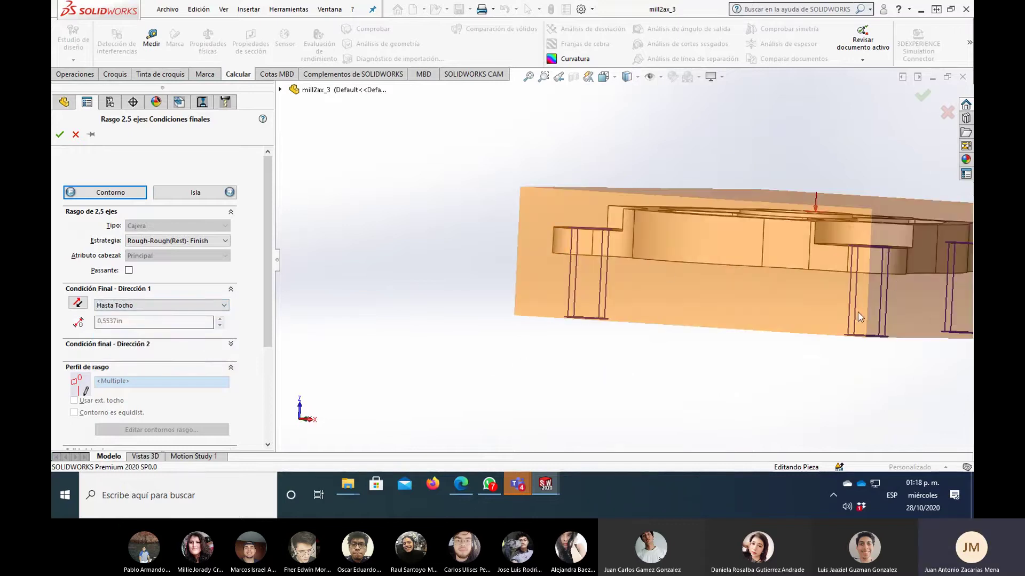
scroll(847, 325, "up", 2)
middle_click_drag(827, 314, 816, 301)
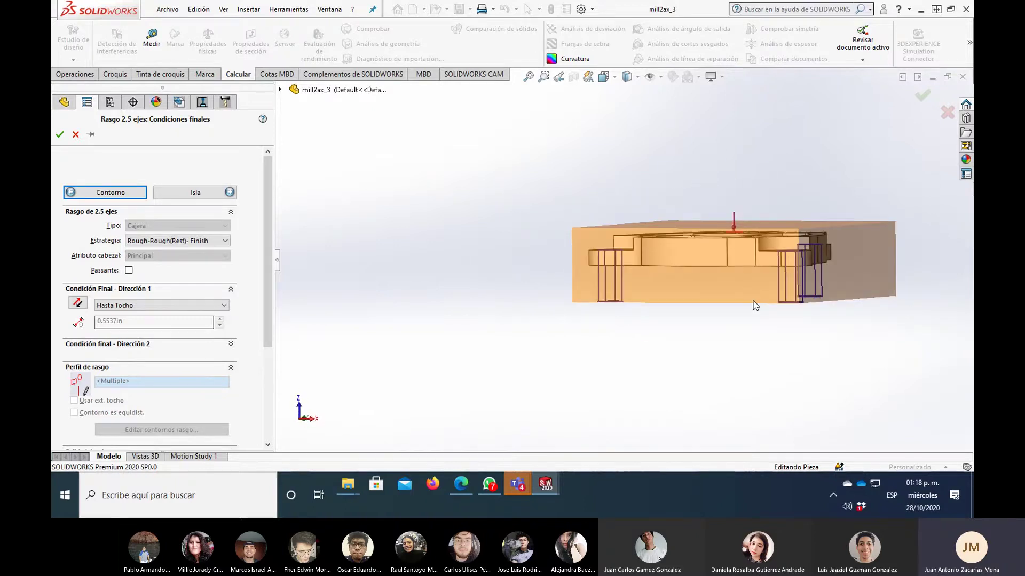
scroll(638, 260, "down", 2)
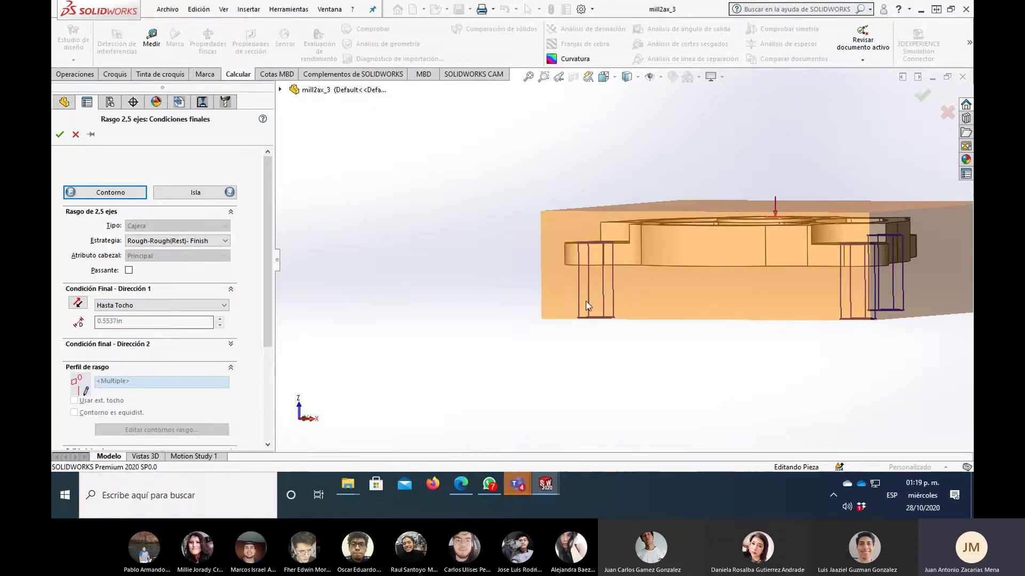
middle_click_drag(871, 322, 858, 338)
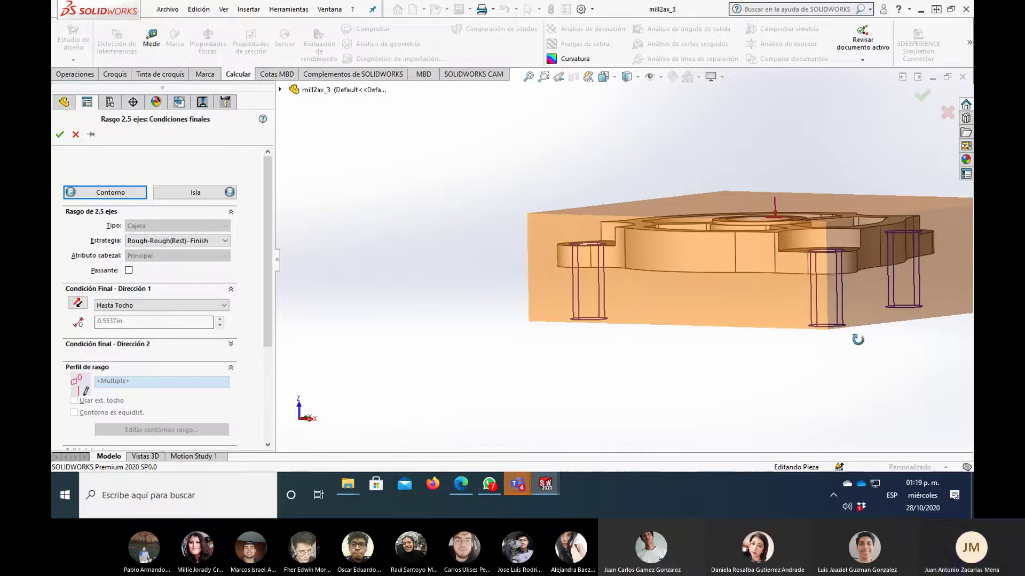
middle_click_drag(761, 313, 769, 316)
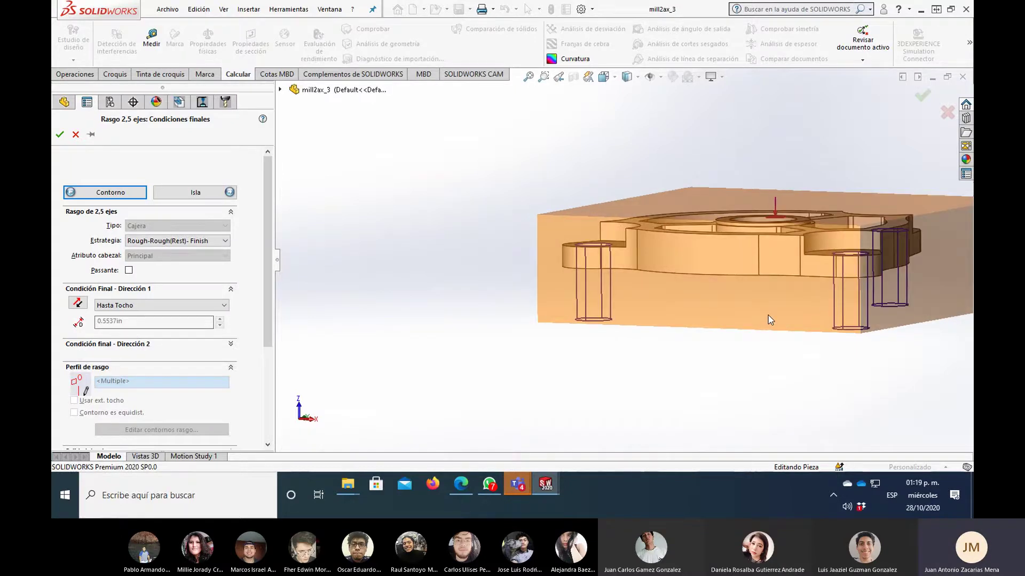
- Return to Equidist. De Cara 0.01in and confirm Cajera Circular Grupo1
left_click(142, 306)
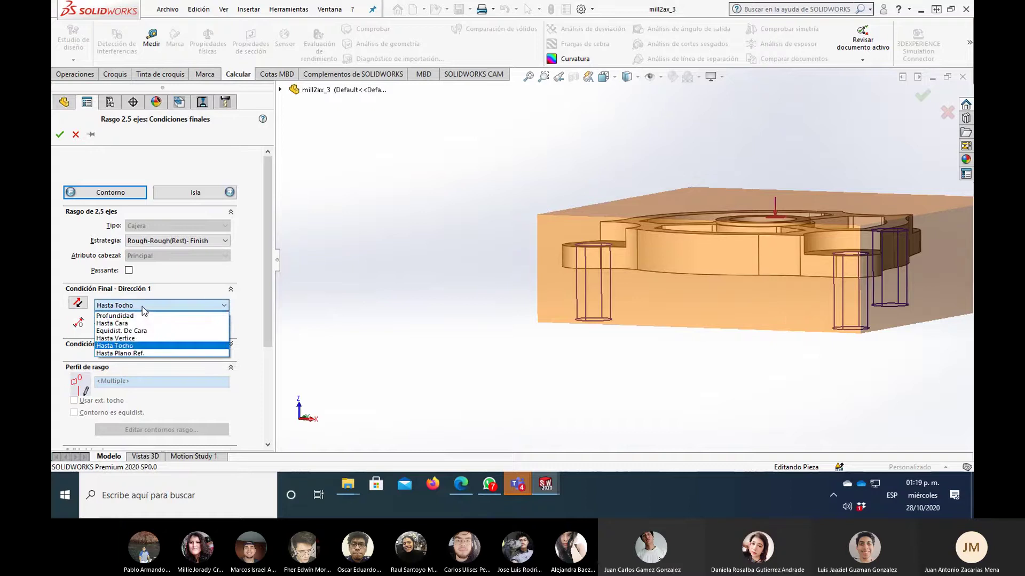
left_click(123, 331)
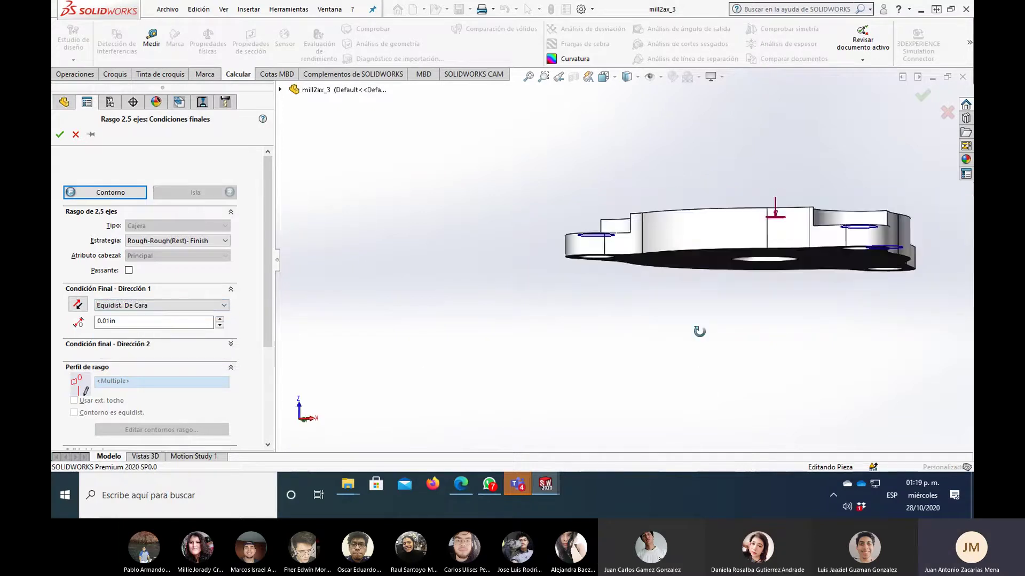
mouse_move(617, 275)
middle_mouse_down()
mouse_move(660, 297)
mouse_move(673, 291)
middle_mouse_up()
scroll(660, 296, "down", 3)
scroll(660, 297, "up", 5)
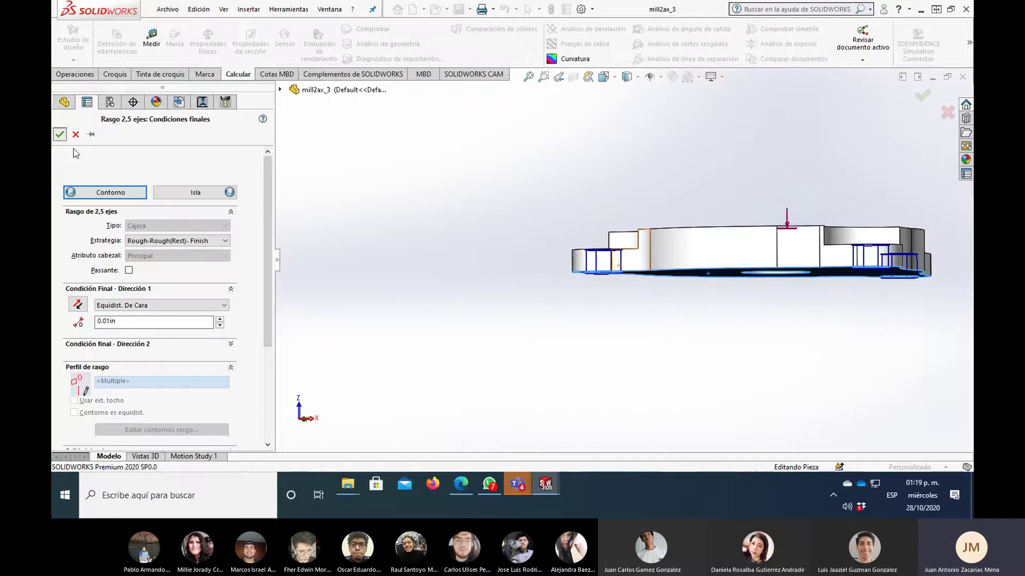
left_click(60, 134)
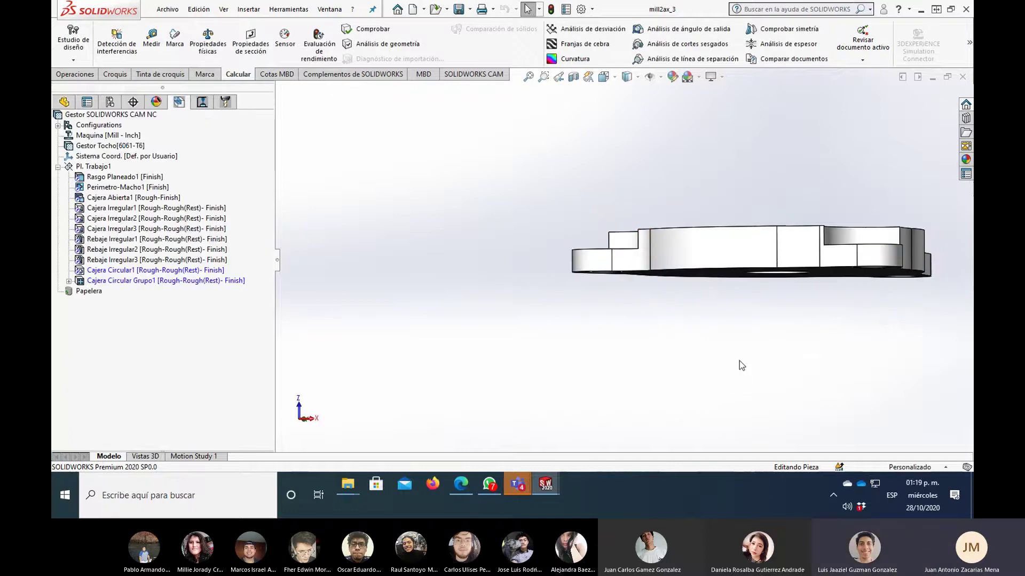
- Select Cajera Circular1 and Cajera Circular Grupo1 together in the CAM feature tree
middle_click_drag(738, 304, 763, 283)
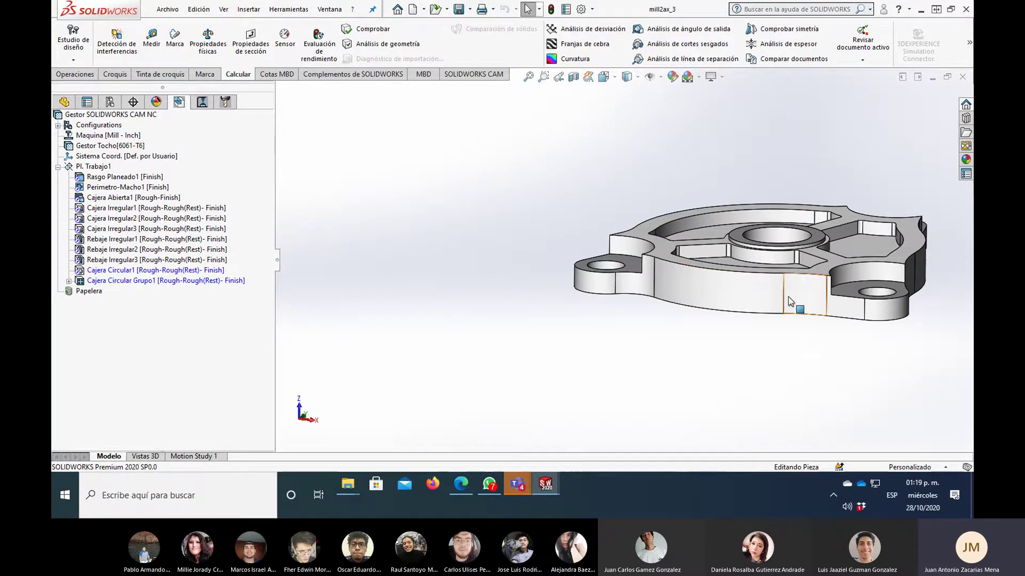
middle_click_drag(786, 357, 511, 262)
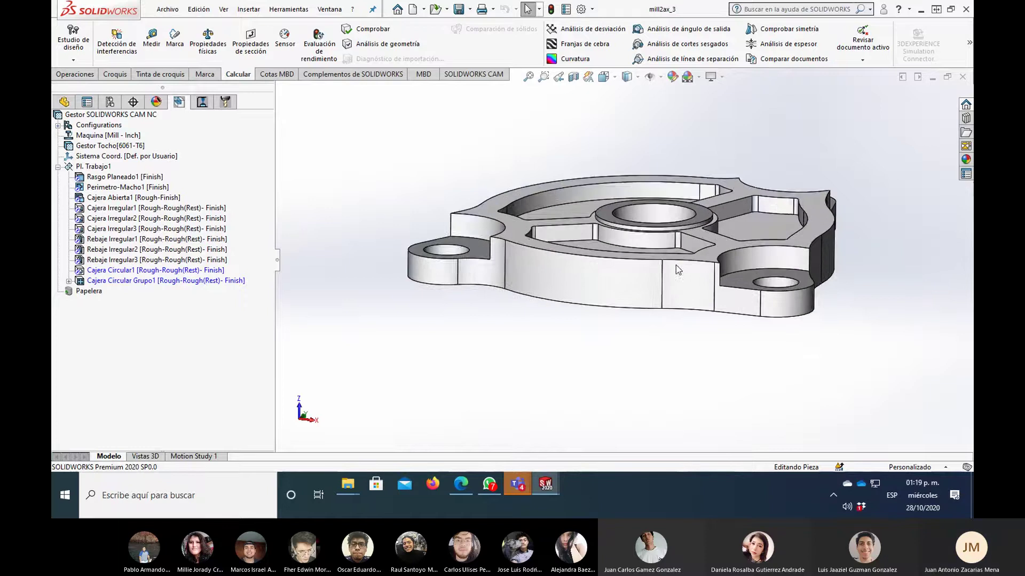
left_click(118, 270)
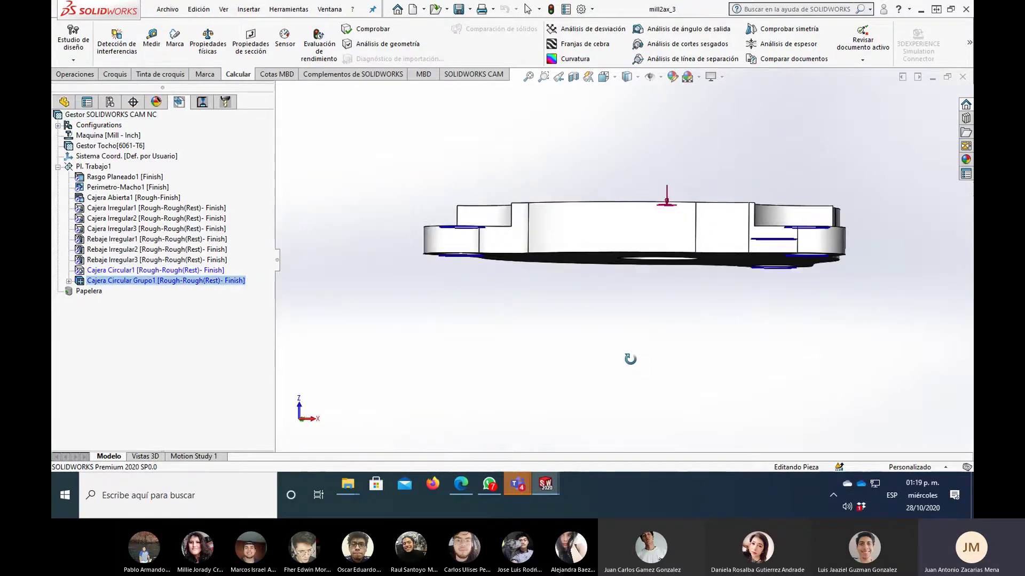
key("ctrl+7")
left_click(158, 276)
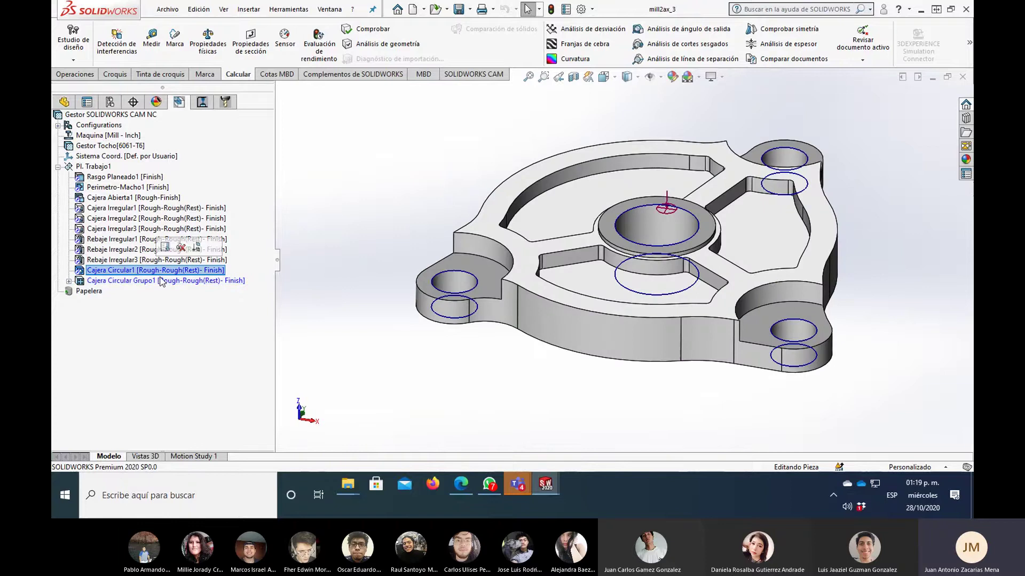
left_click(158, 274)
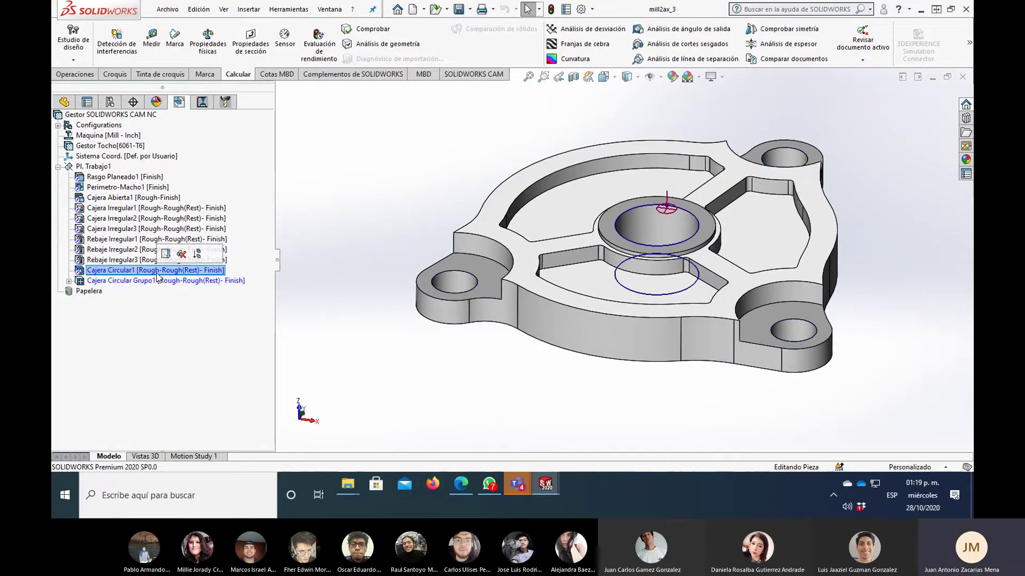
left_click(157, 281, "ctrl")
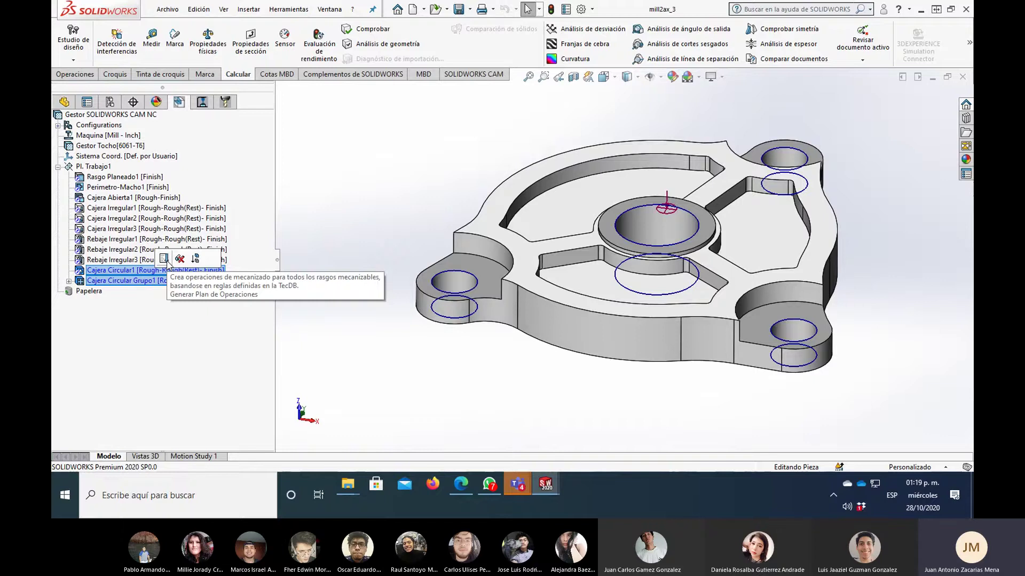
- Generate the operation plan, then toolpaths for operations Desbaste16 through Contorneado12
left_click(164, 259)
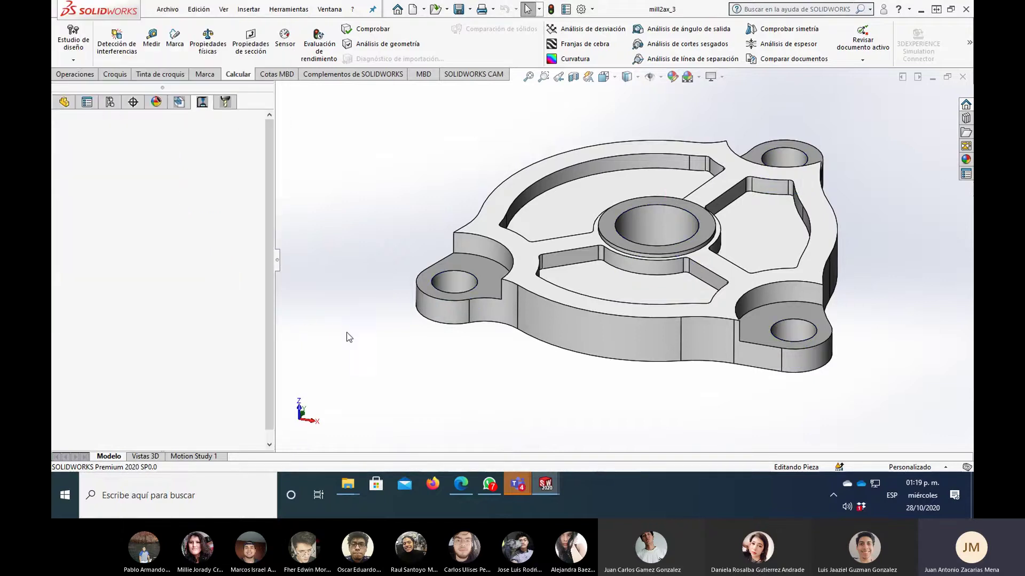
left_click(123, 355)
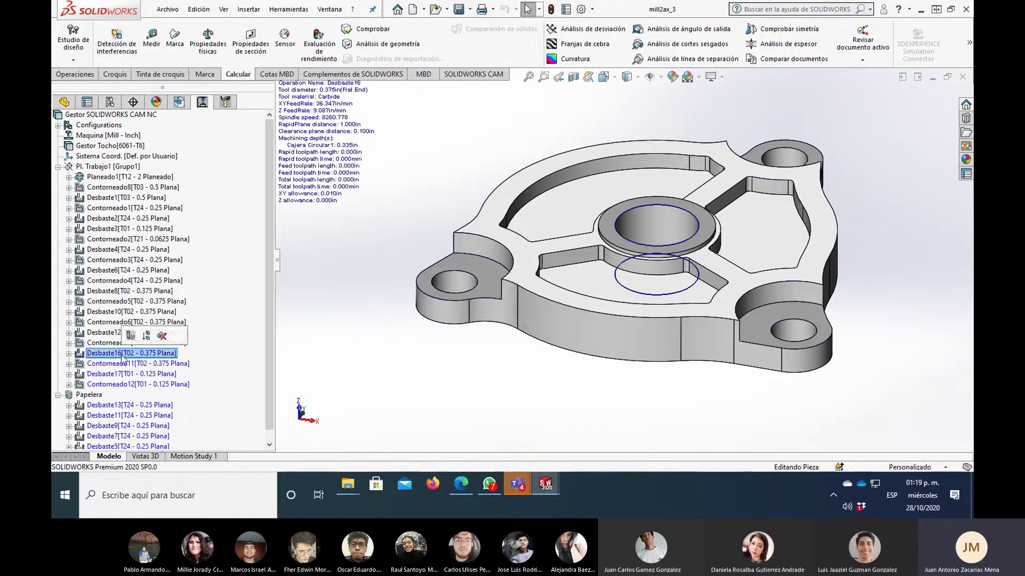
left_click(114, 385, "shift")
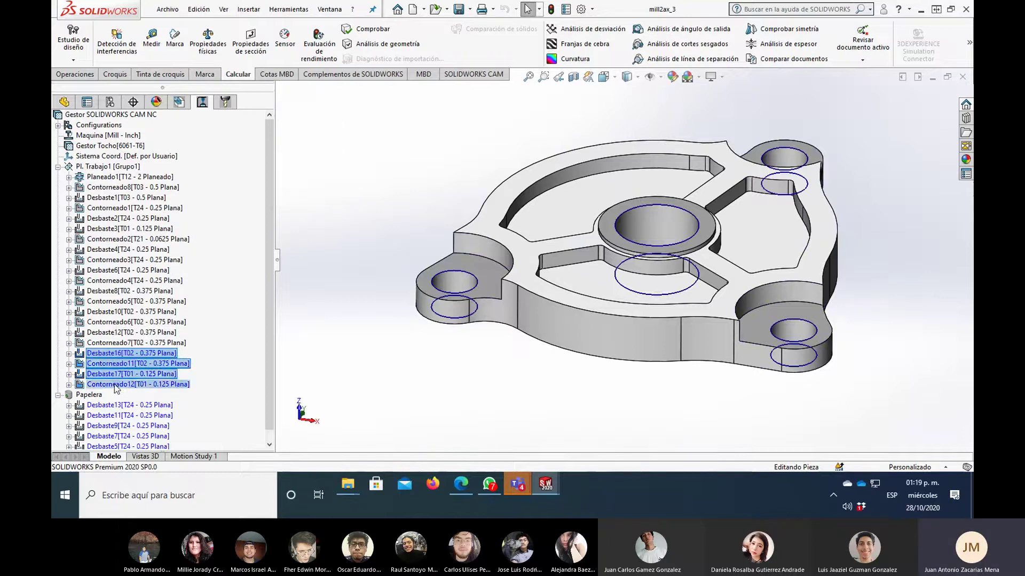
left_click(124, 366)
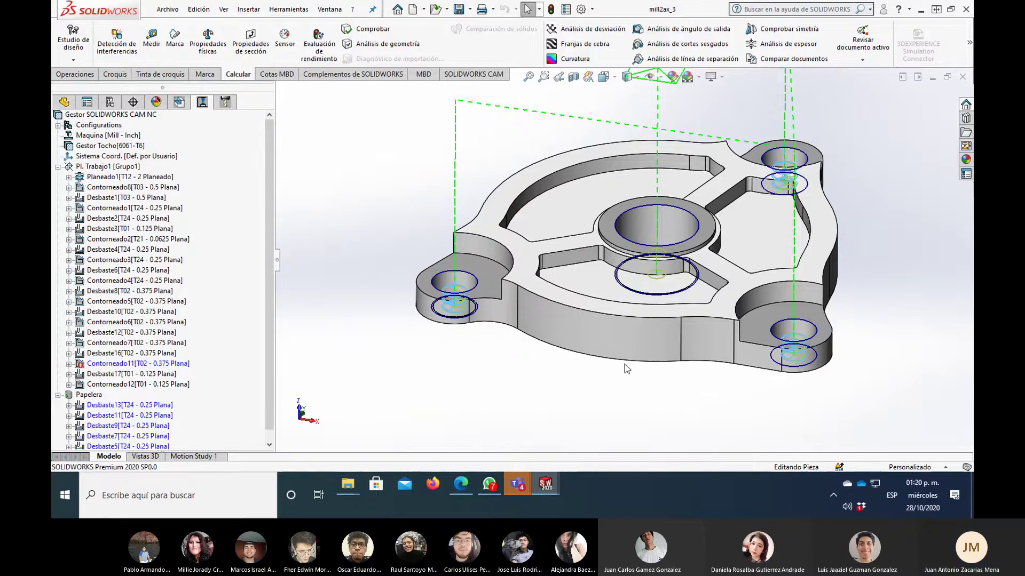
middle_click_drag(656, 266, 660, 293)
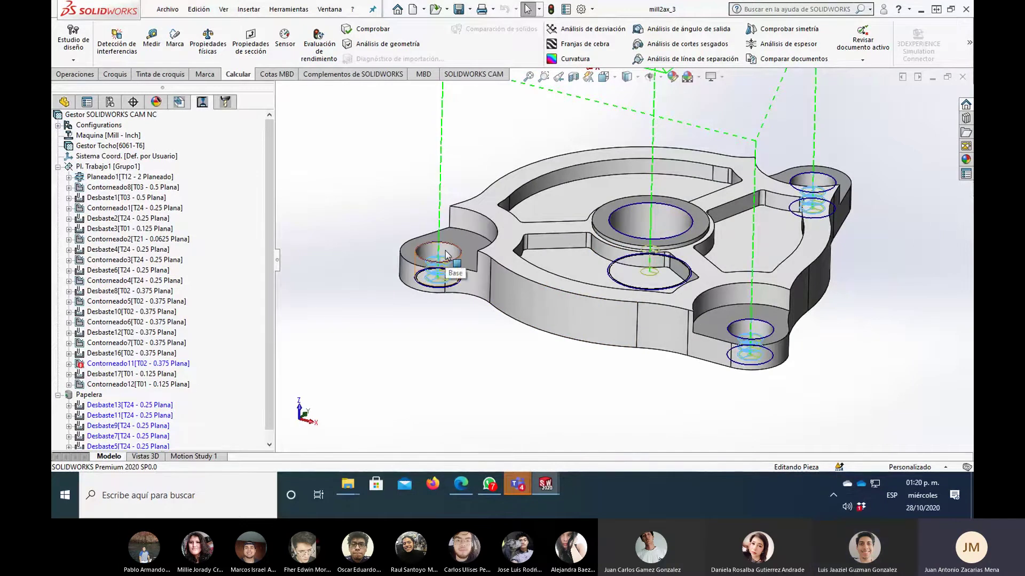
- Review the Contorneado12, Desbaste17, Contorneado11 and Desbaste16 toolpaths on the part
left_click(130, 385)
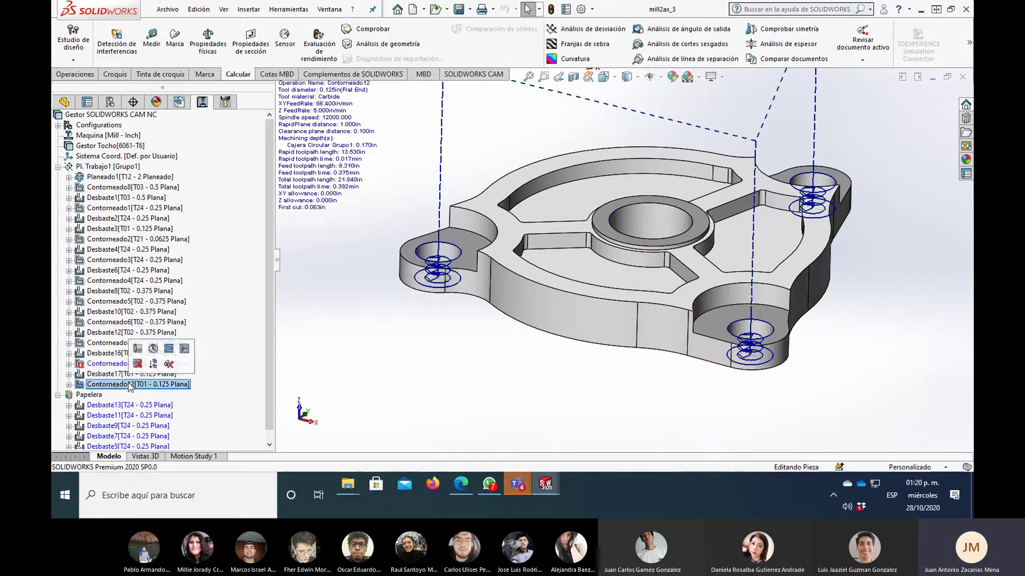
left_click(128, 375)
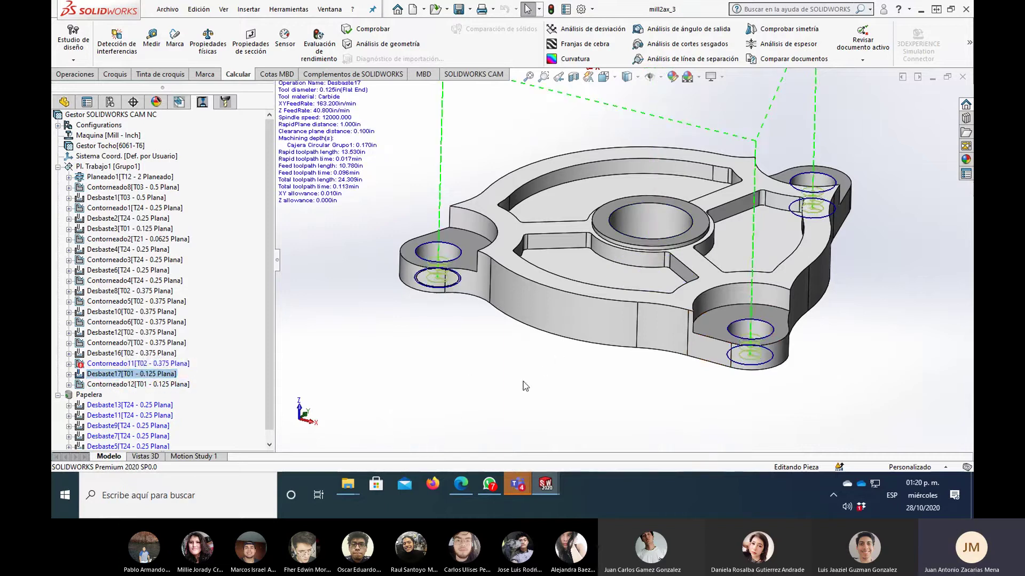
left_click(121, 364)
scroll(685, 239, "down", 2)
scroll(685, 238, "down", 2)
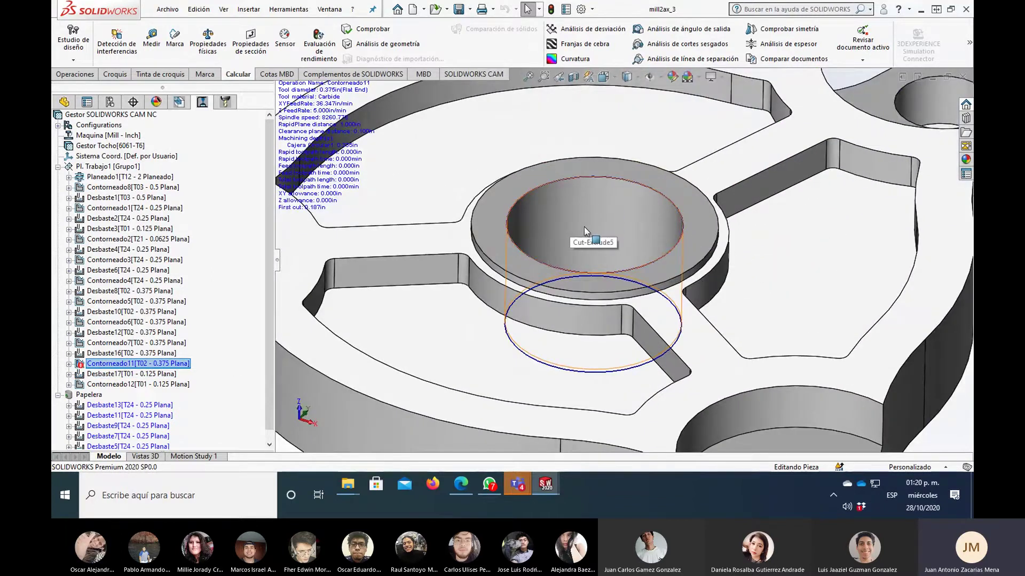
scroll(584, 230, "up", 5)
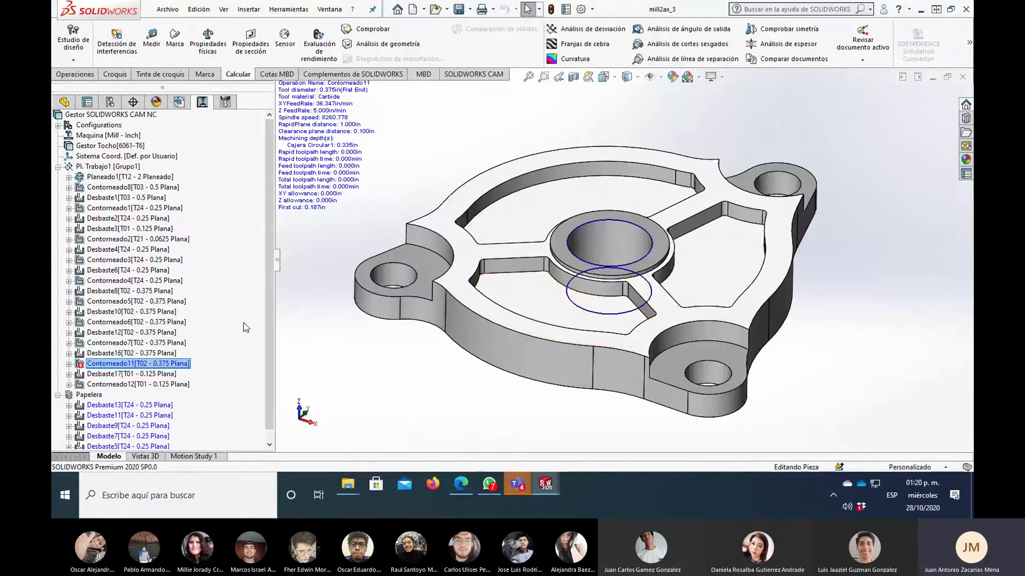
middle_click_drag(563, 297, 730, 262)
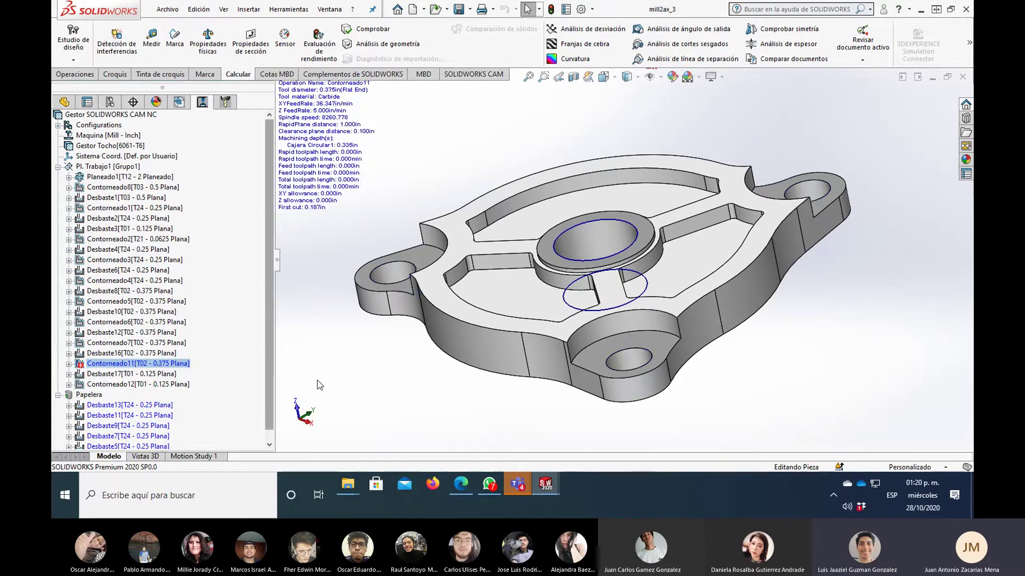
middle_click_drag(320, 377, 337, 379)
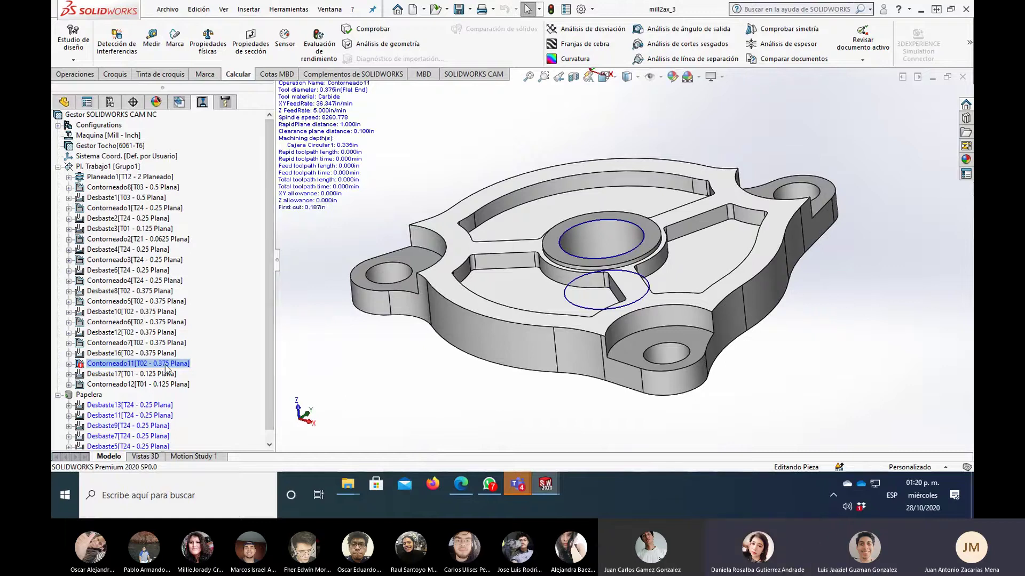
left_click(138, 353)
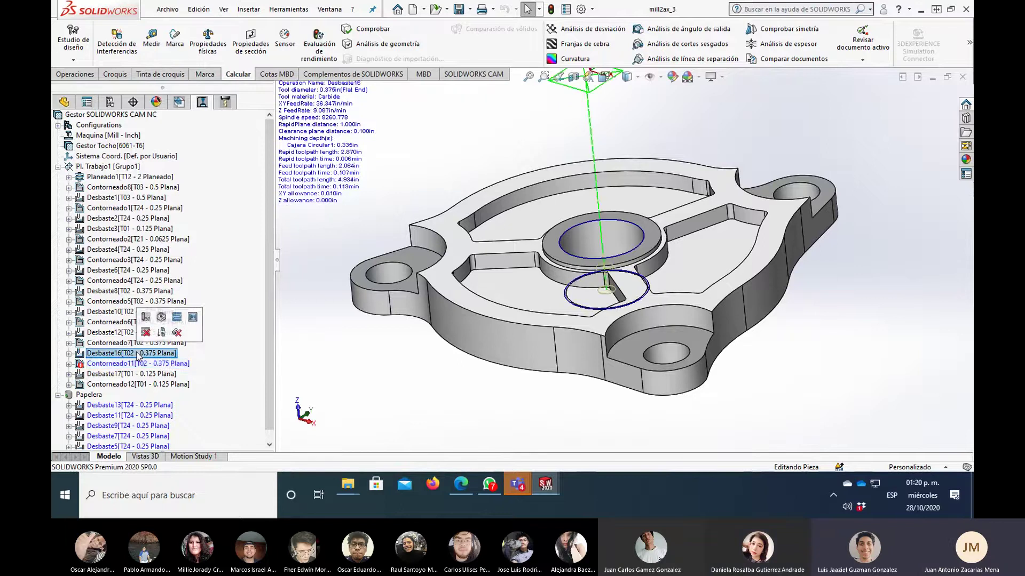
left_click(168, 366)
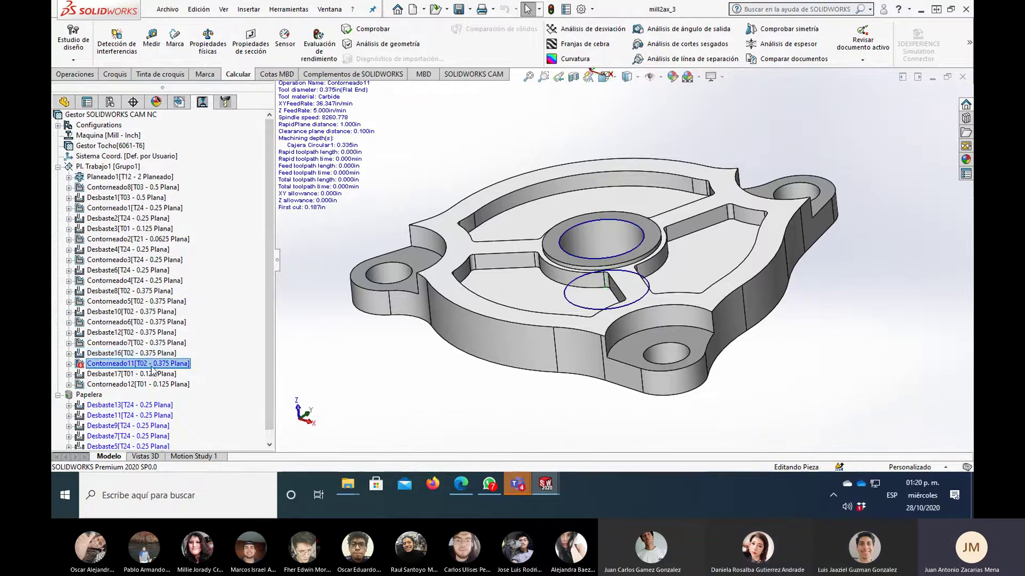
right_click(102, 364)
left_click(135, 341)
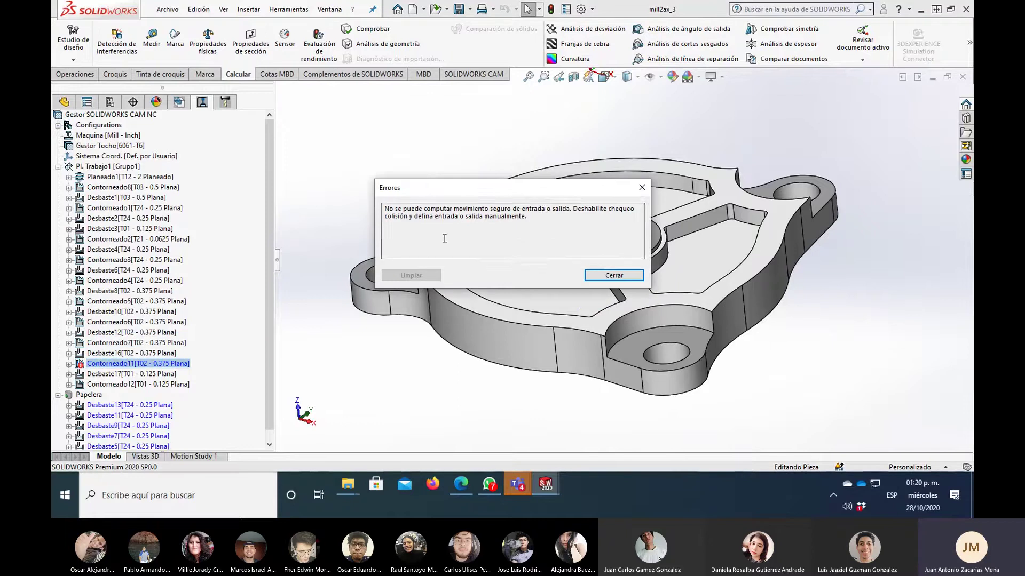
left_click_drag(514, 188, 529, 189)
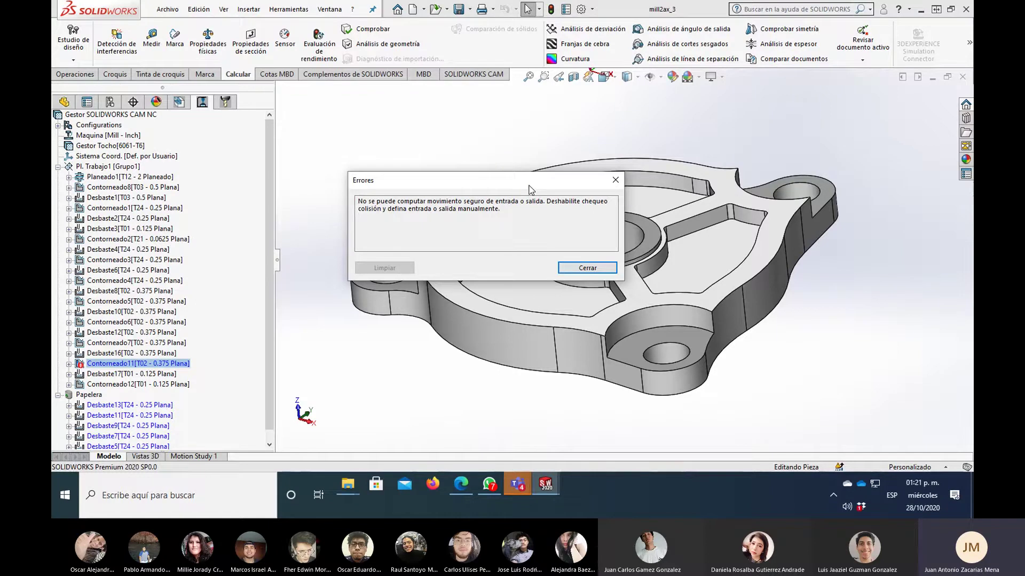
left_click(578, 266)
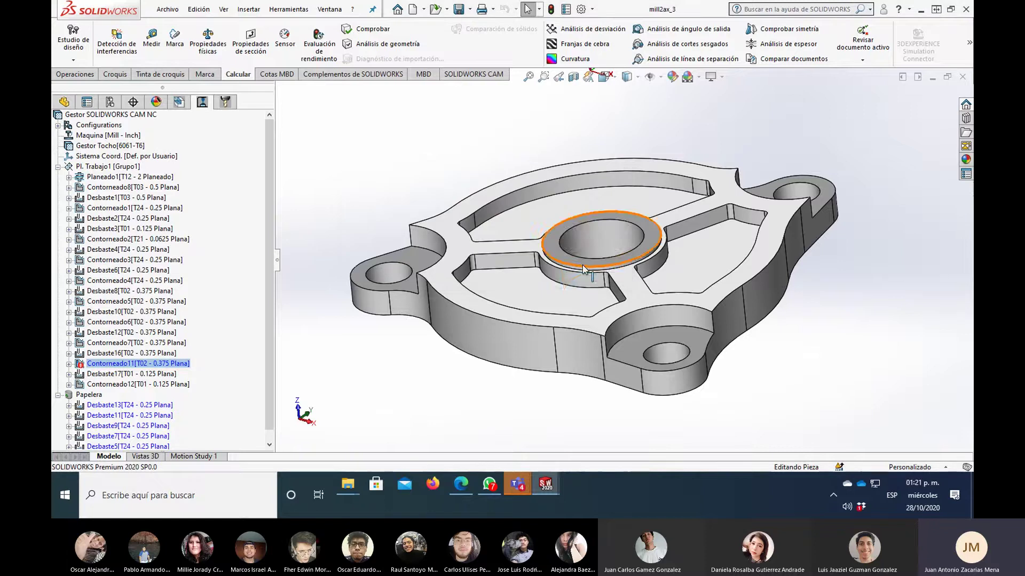
middle_click_drag(595, 236, 645, 154)
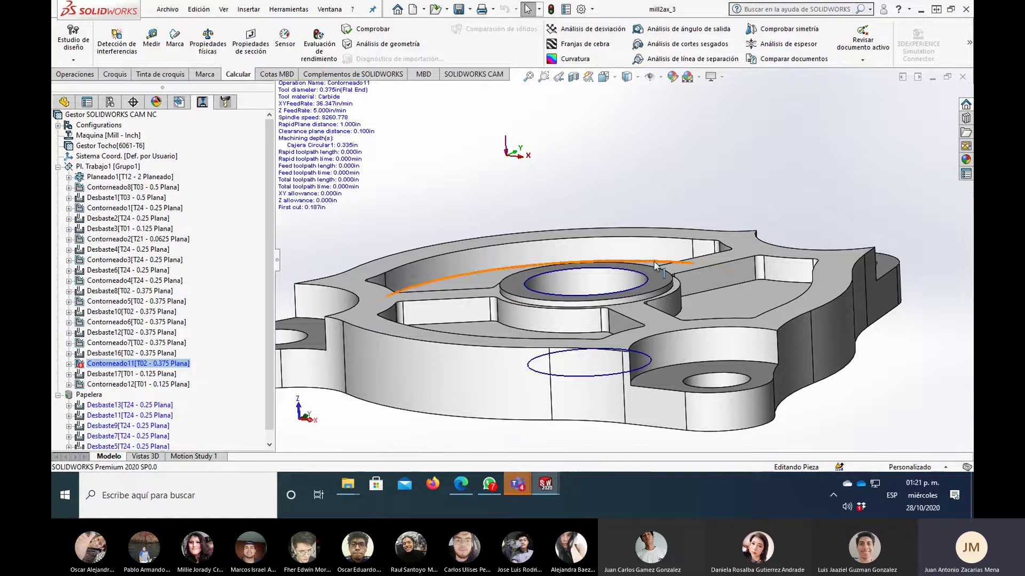
scroll(656, 265, "up", 2)
scroll(656, 268, "up", 1)
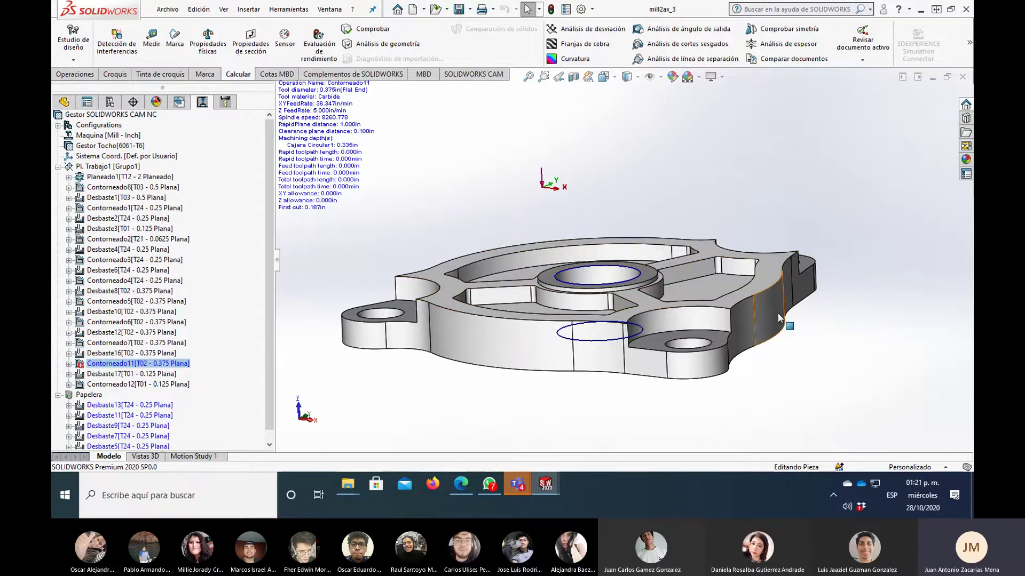
middle_click_drag(777, 313, 634, 268)
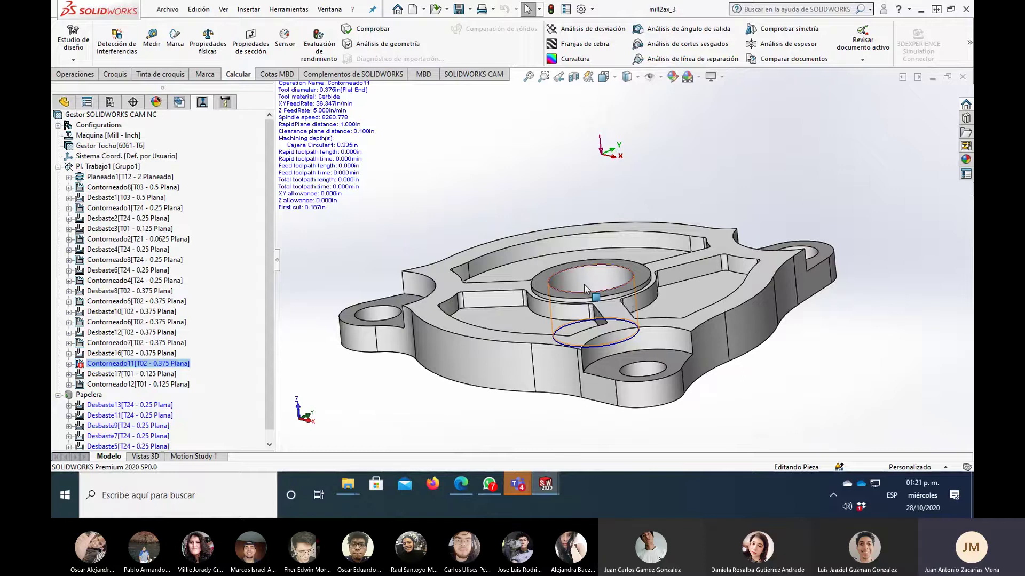
- Edit Contorneado11's Entrada settings, turning off Chequeo and setting entry type to Ninguno
right_click(140, 365)
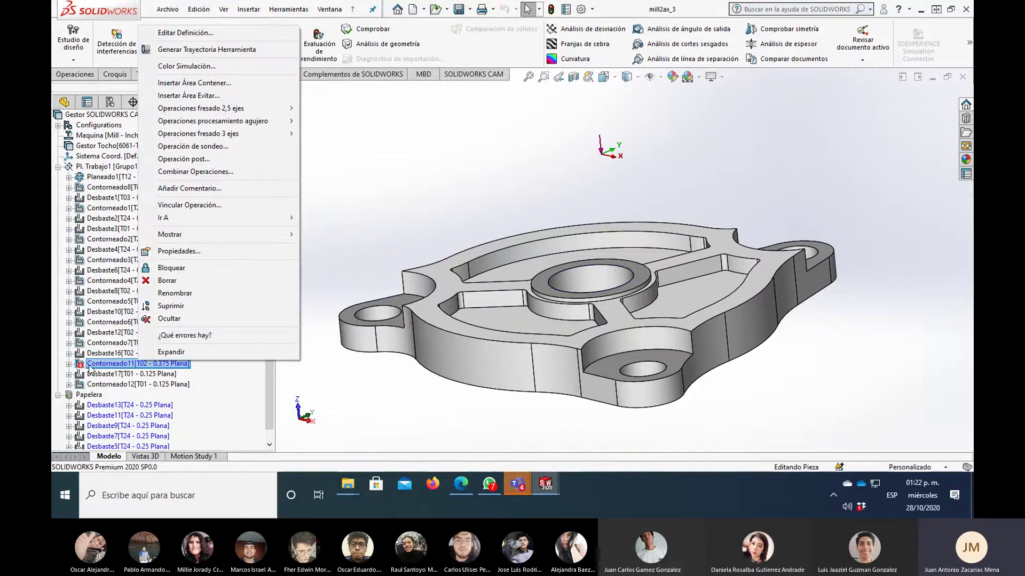
left_click(222, 35)
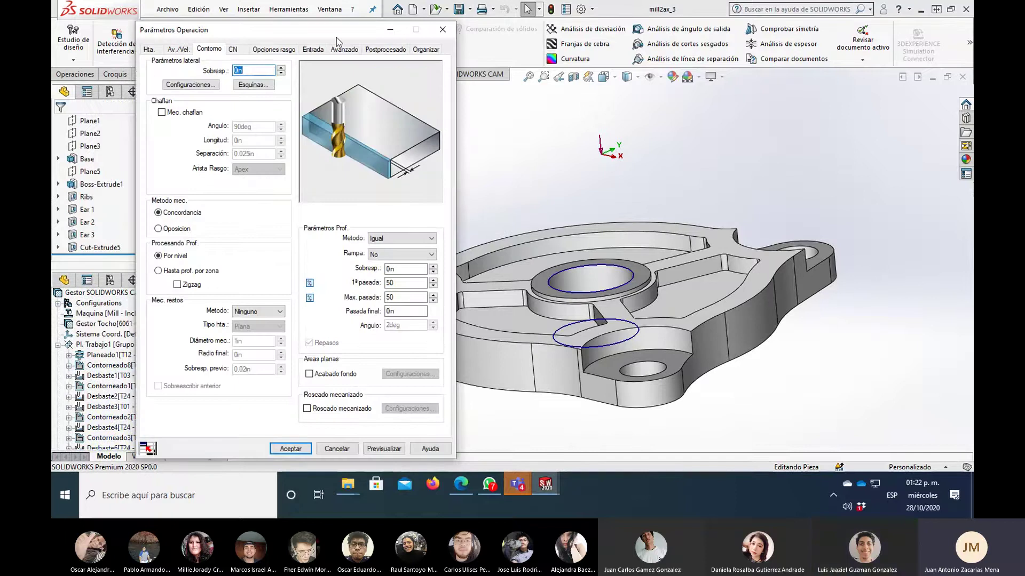
left_click_drag(336, 38, 522, 37)
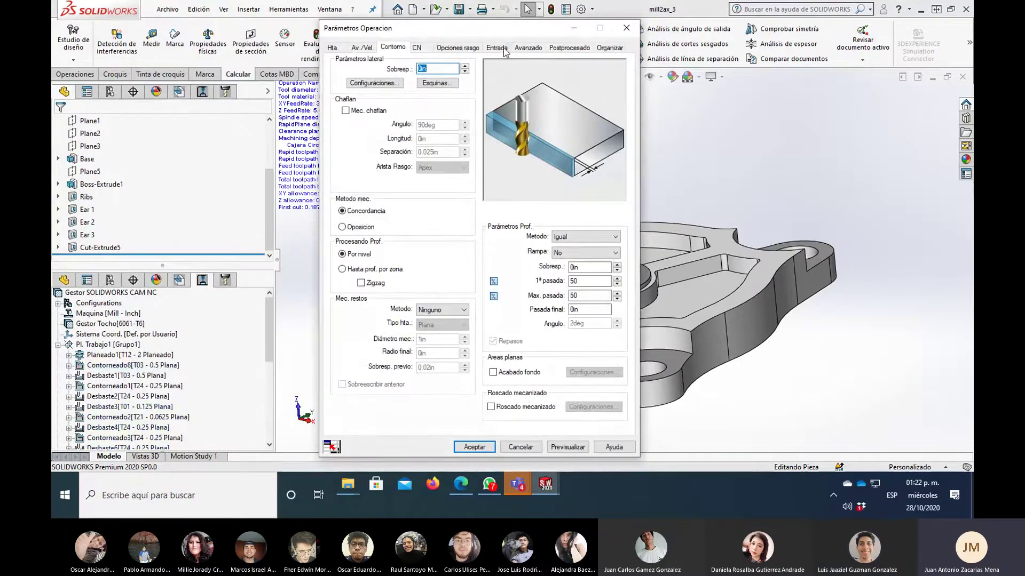
left_click(502, 51)
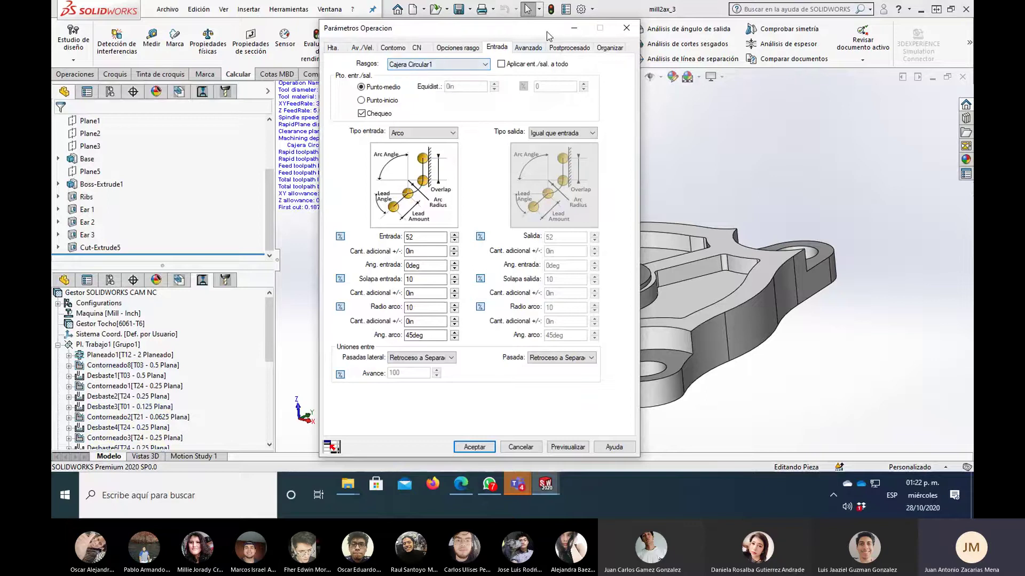
left_click_drag(546, 31, 382, 23)
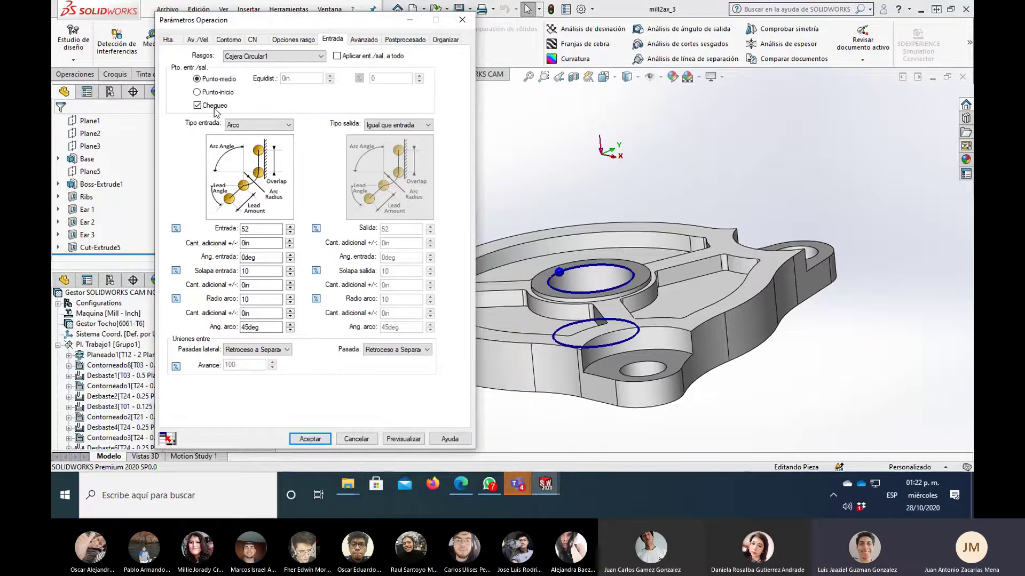
left_click(287, 127)
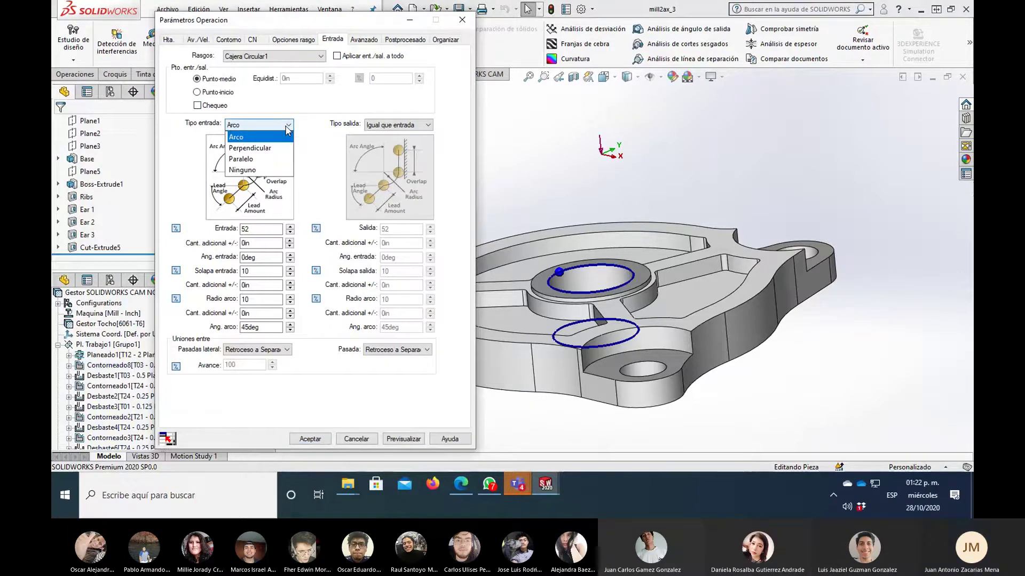
left_click(272, 171)
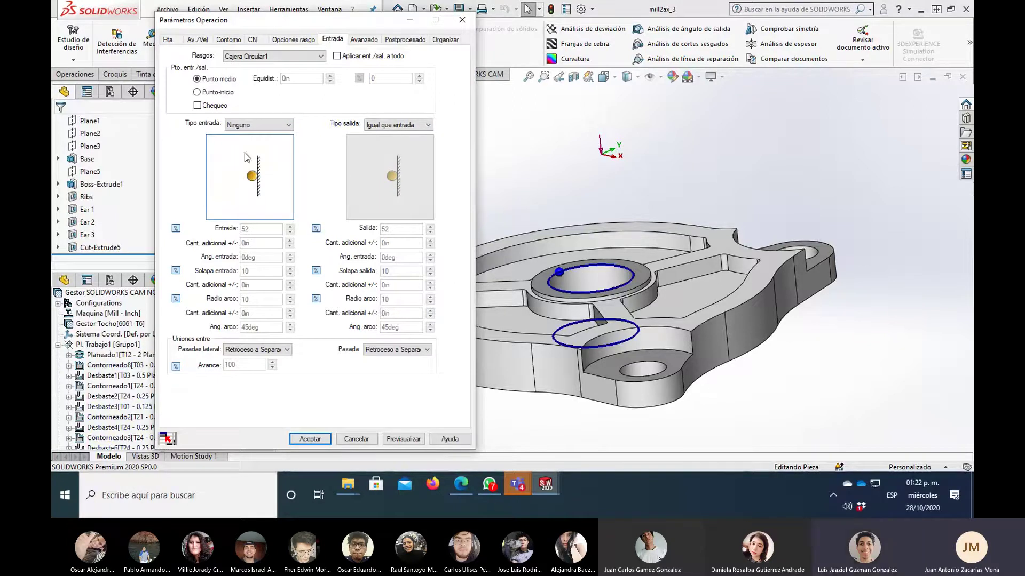
- Try the Perpendicular and Paralelo entry types, then settle on Ninguno and accept
left_click(274, 126)
left_click(268, 149)
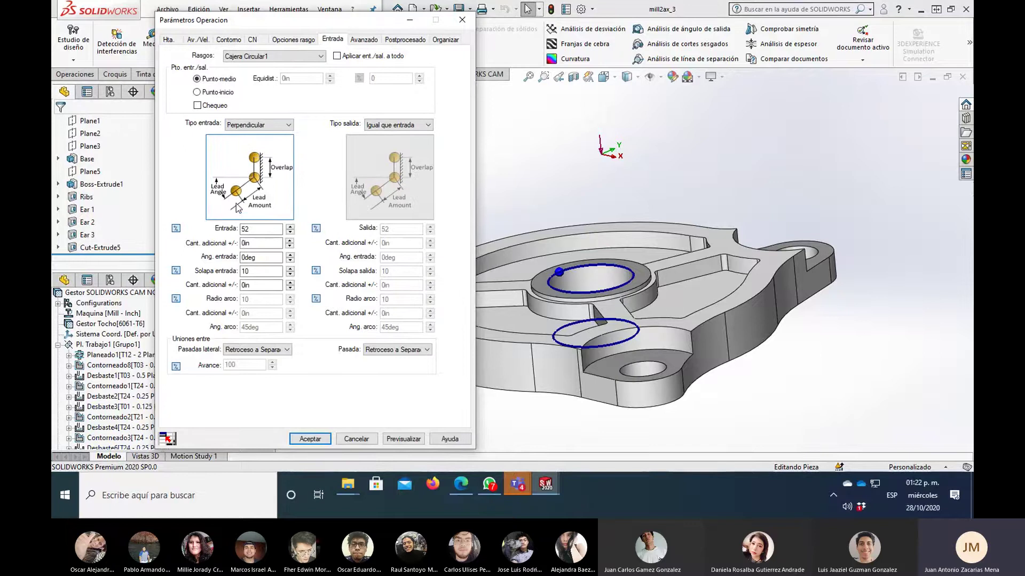
left_click(273, 125)
left_click(270, 157)
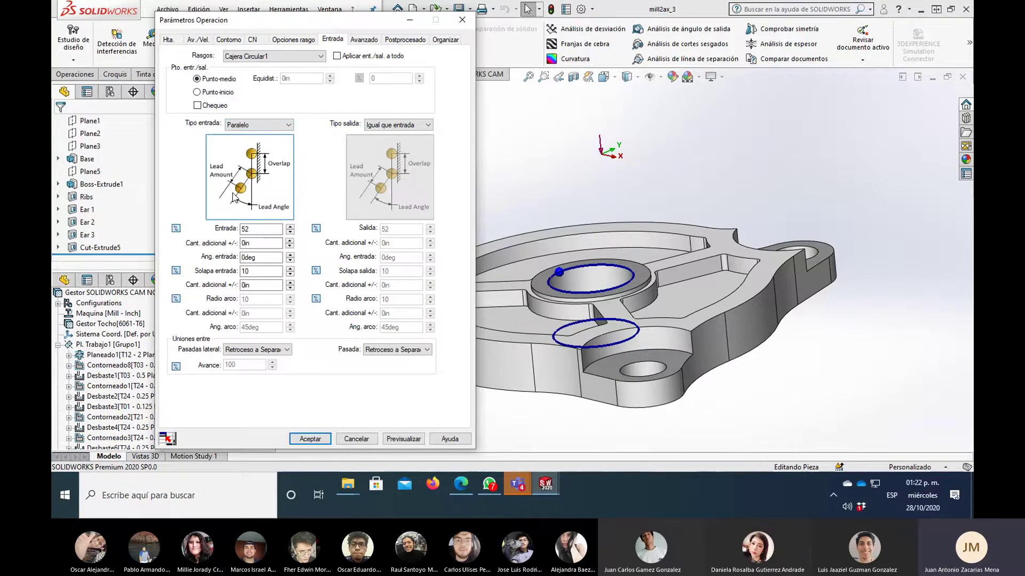
left_click(275, 125)
left_click(274, 171)
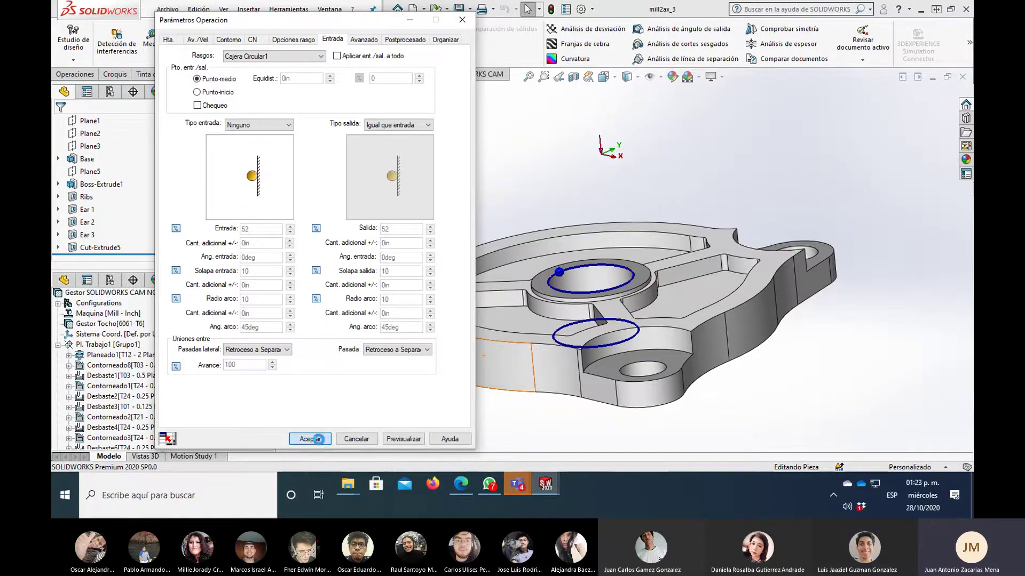
left_click(310, 439)
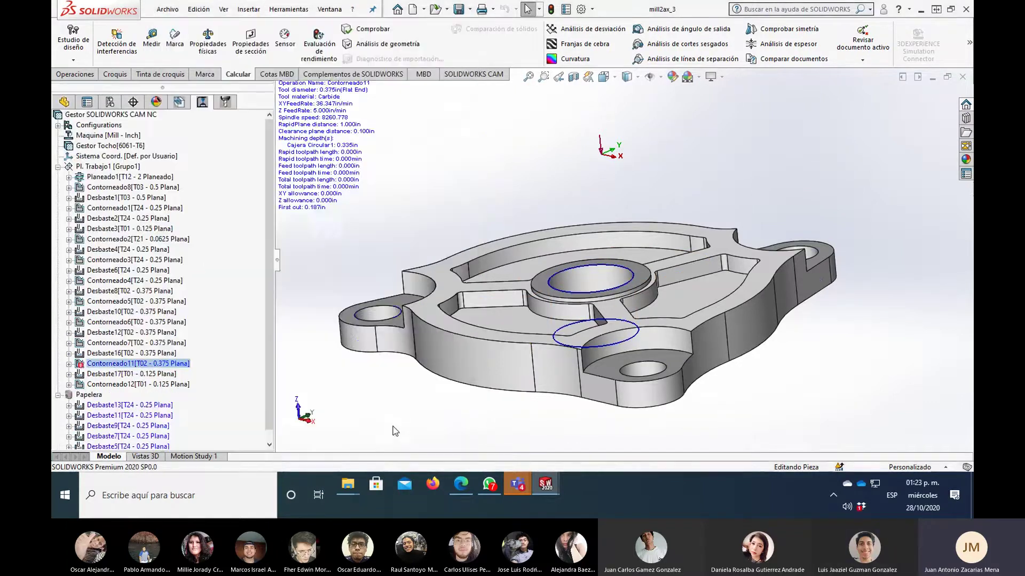
- Regenerate Contorneado11's toolpath and compare it with Desbaste16's toolpath
right_click(159, 364)
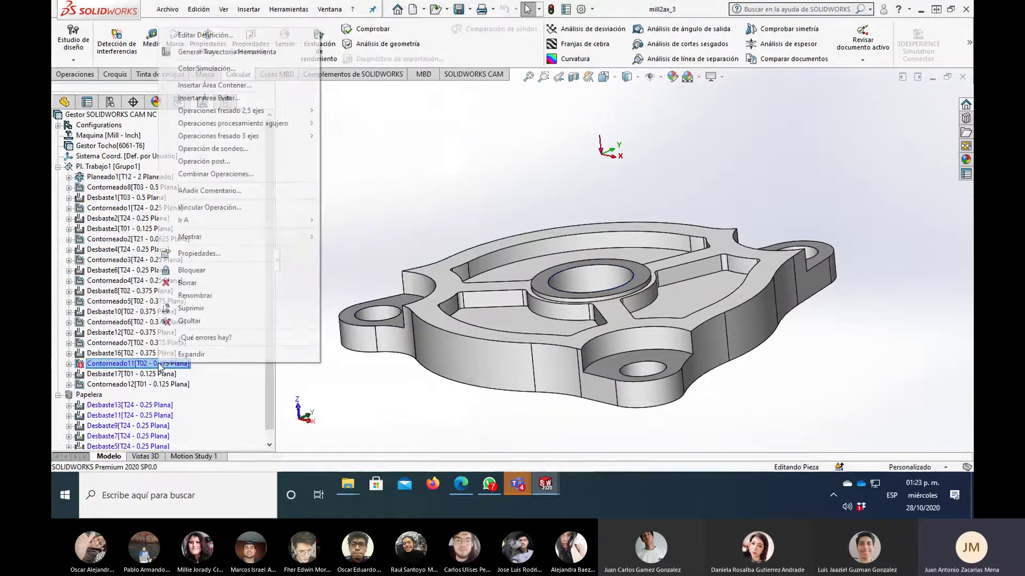
left_click(218, 54)
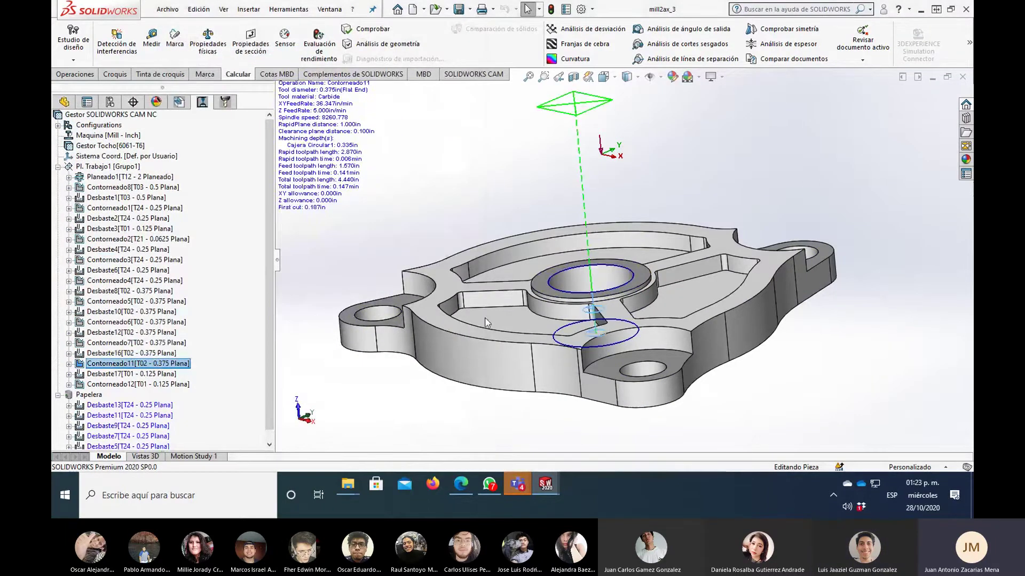
mouse_move(598, 319)
middle_mouse_down()
mouse_move(616, 157)
mouse_move(613, 181)
middle_mouse_up()
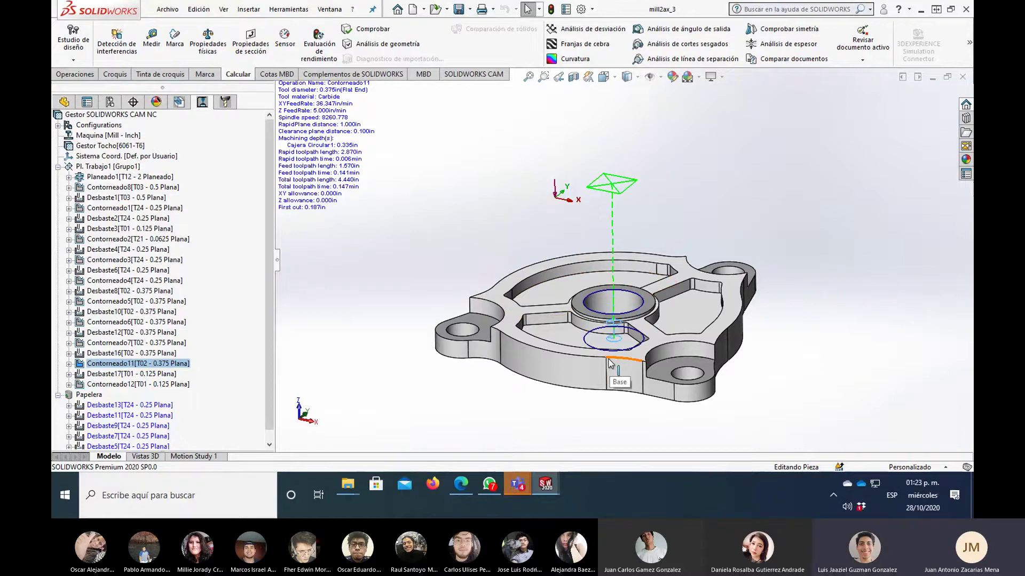
left_click(112, 354)
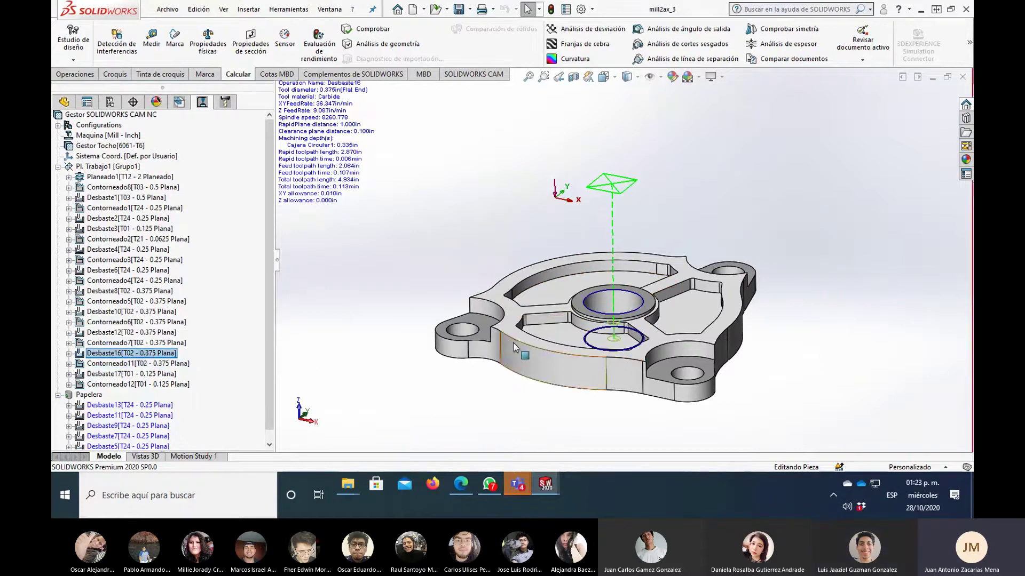
left_click(109, 364)
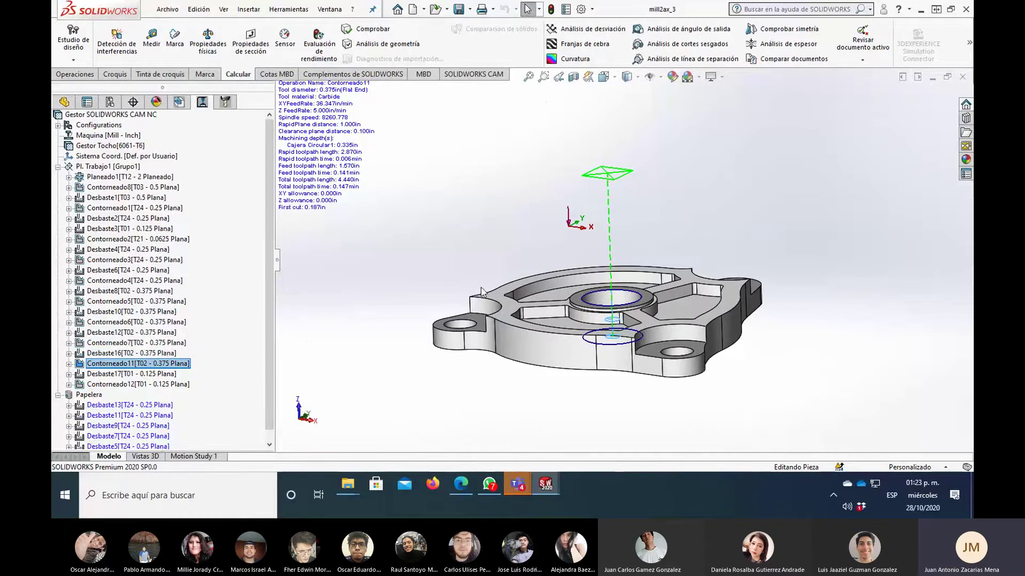
scroll(646, 261, "down", 3)
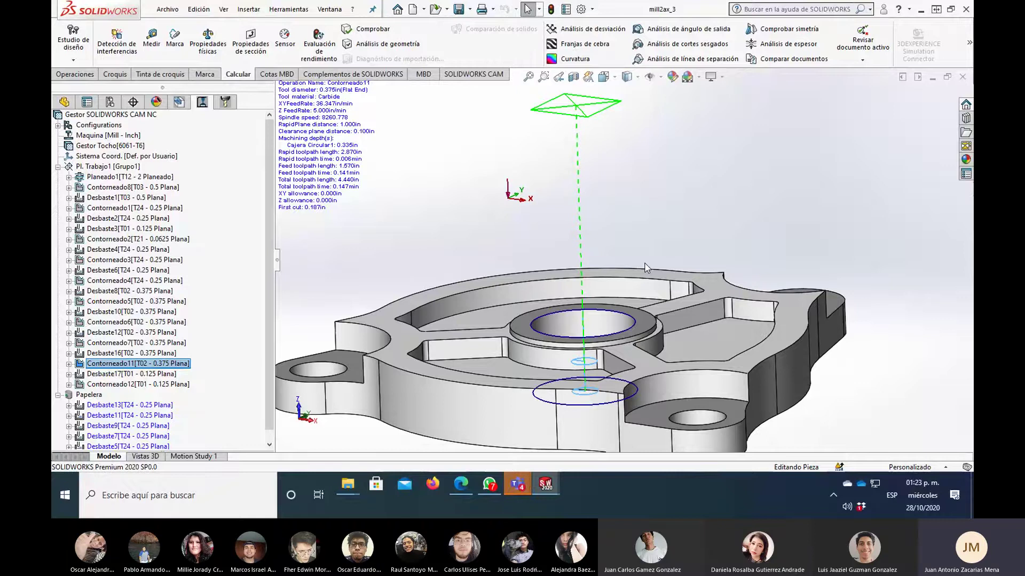
scroll(613, 291, "down", 3)
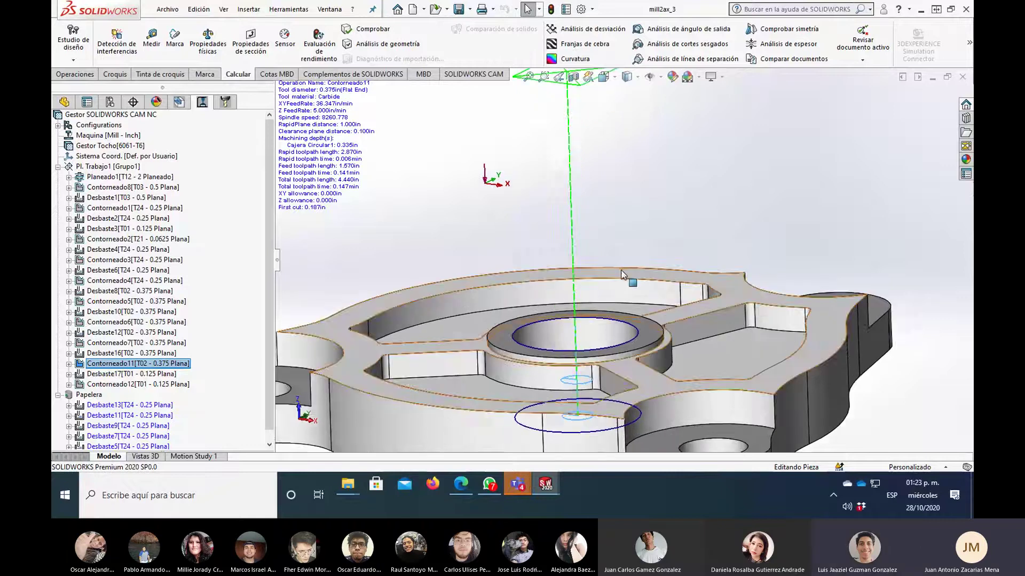
- Check the central hole's diameter, then display the Contorneado12 toolpath
left_click(548, 352)
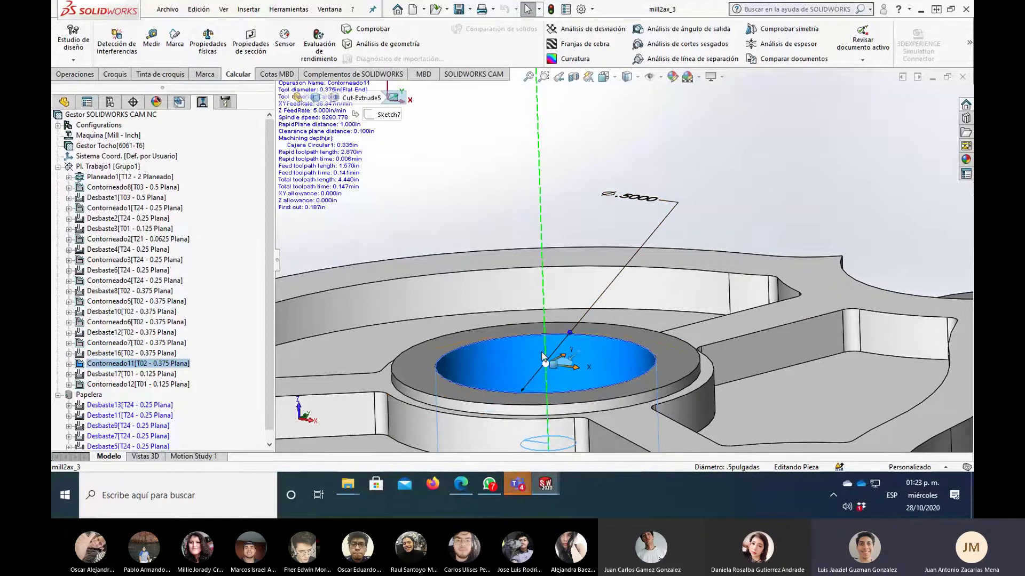
middle_click_drag(543, 357, 592, 383)
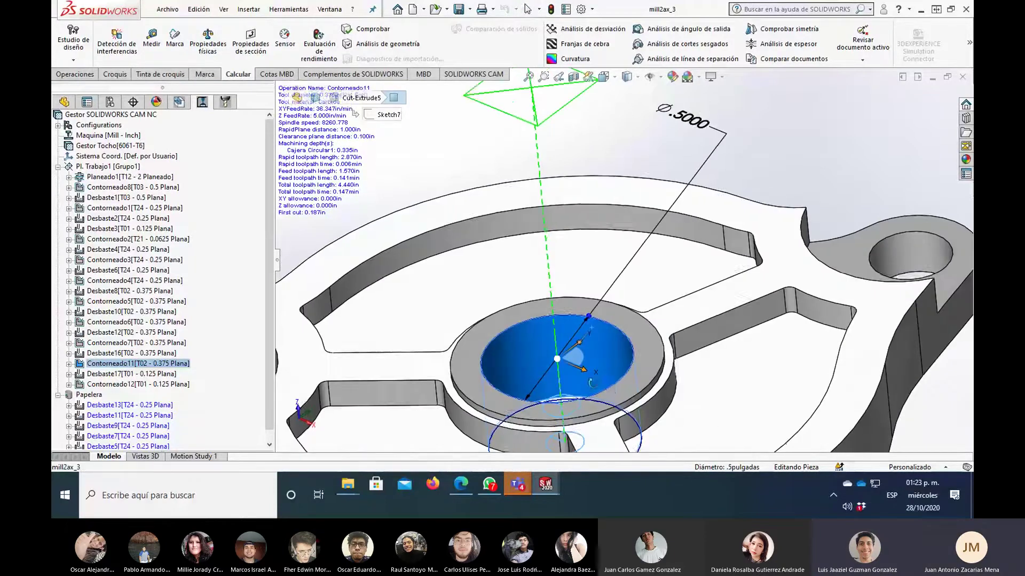
scroll(600, 376, "up", 2)
scroll(600, 376, "up", 1)
left_click(819, 380)
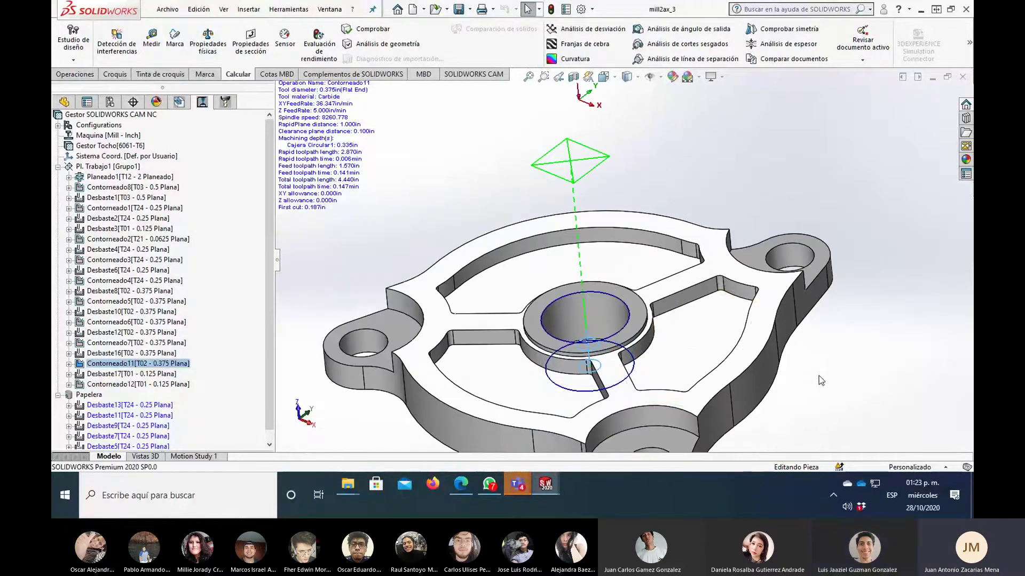
scroll(749, 363, "up", 2)
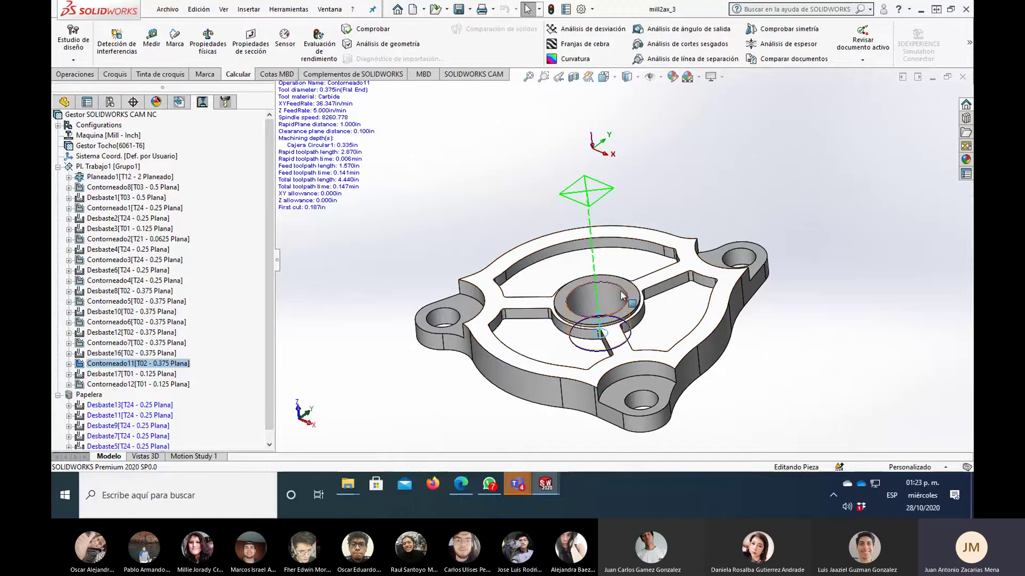
middle_click_drag(580, 317, 591, 145)
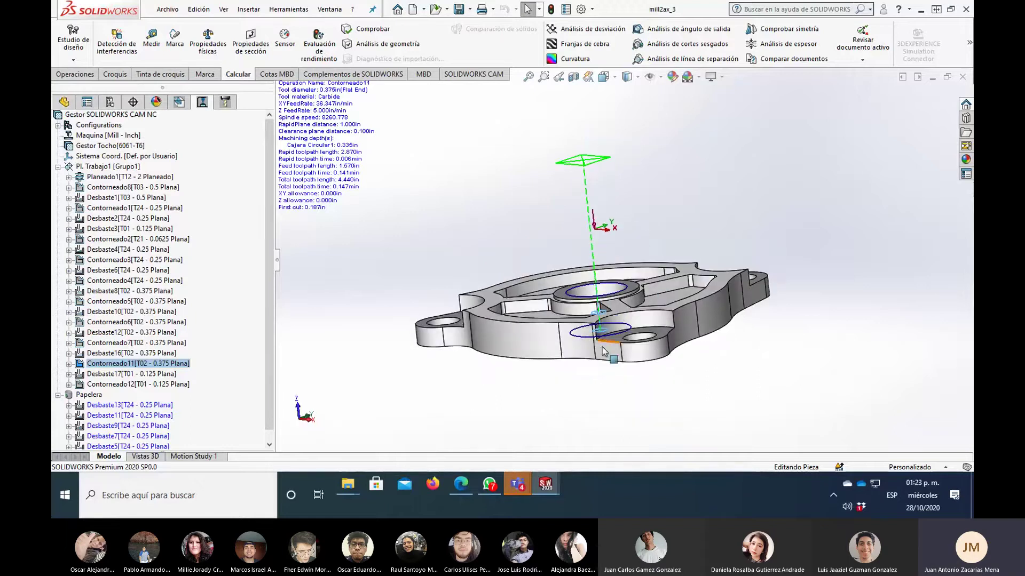
mouse_move(604, 394)
middle_mouse_down()
mouse_move(605, 341)
mouse_move(582, 285)
mouse_move(528, 289)
middle_mouse_up()
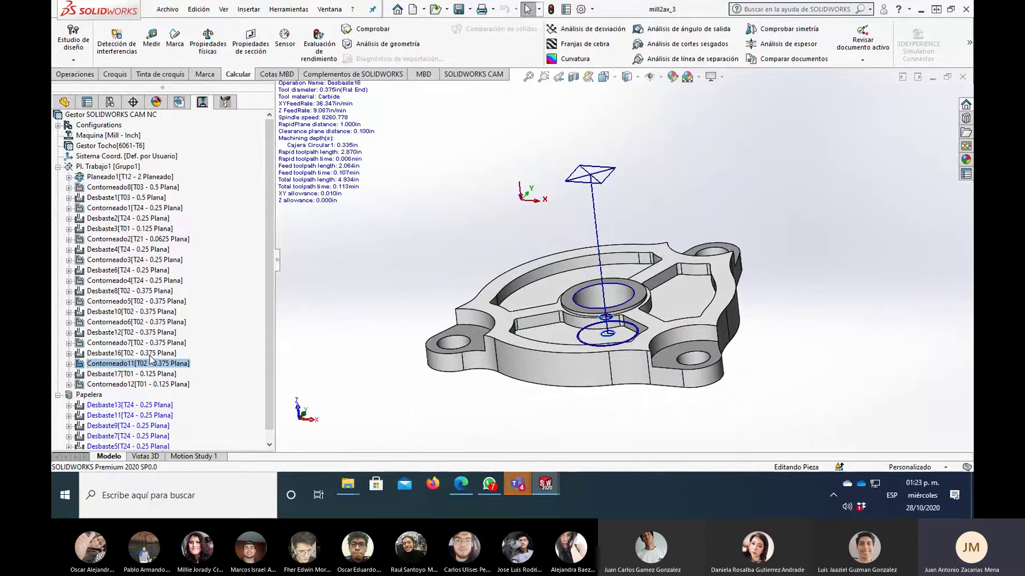
left_click(143, 385)
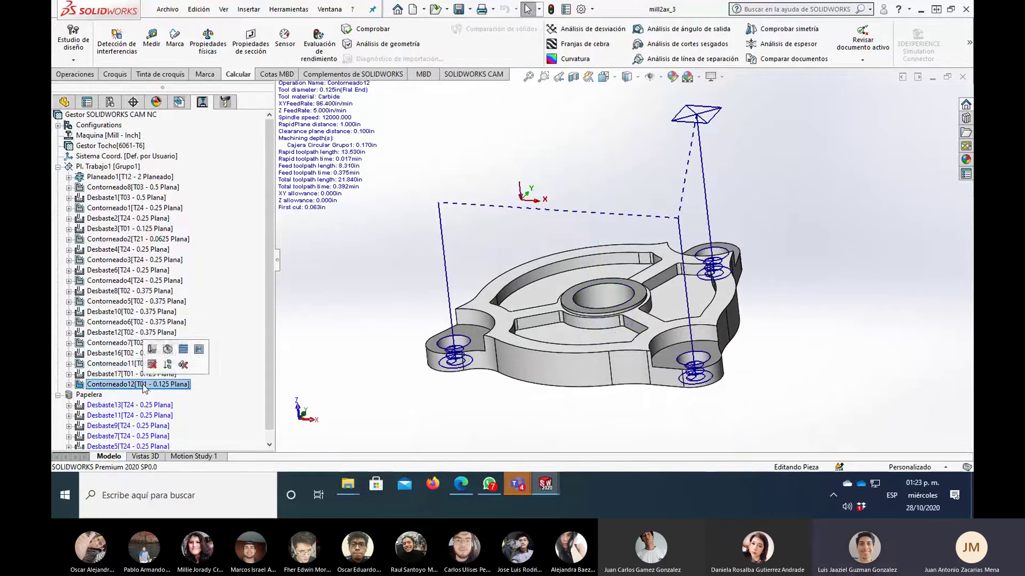
- Play the Pl. Trabajo1 stock simulation, inspect the machined block, and close the simulation
right_click(103, 167)
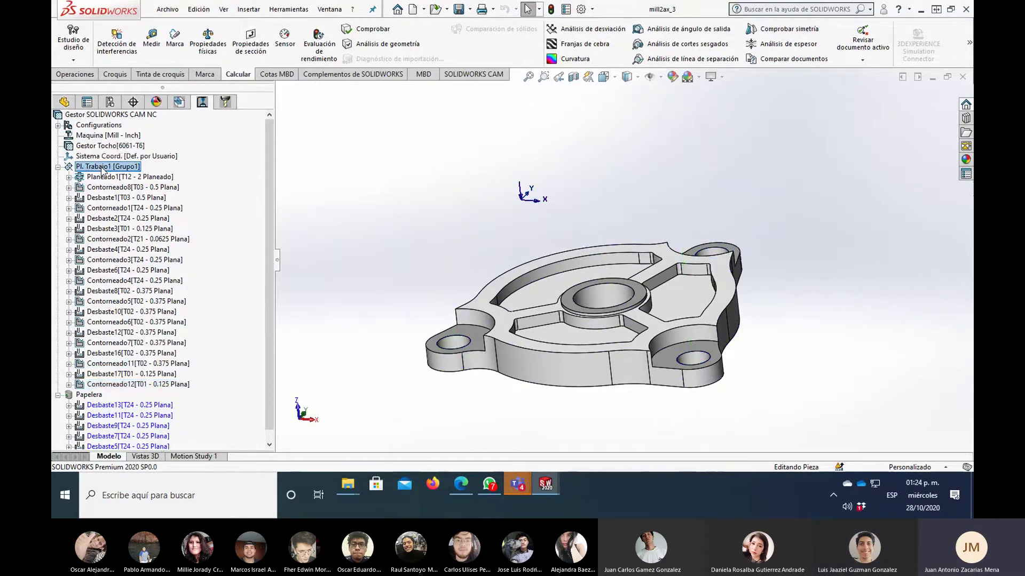
left_click(141, 187)
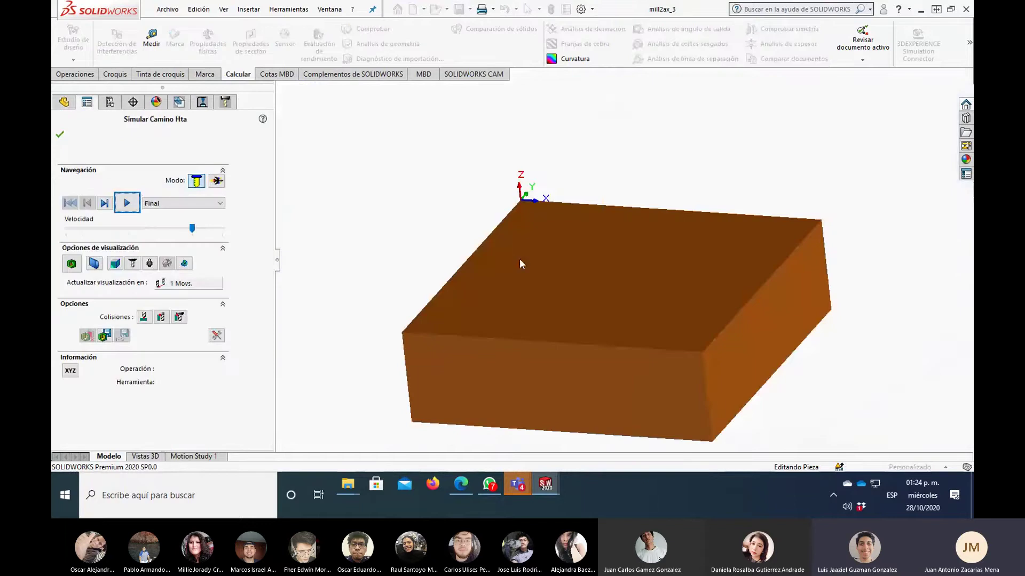
left_click(129, 204)
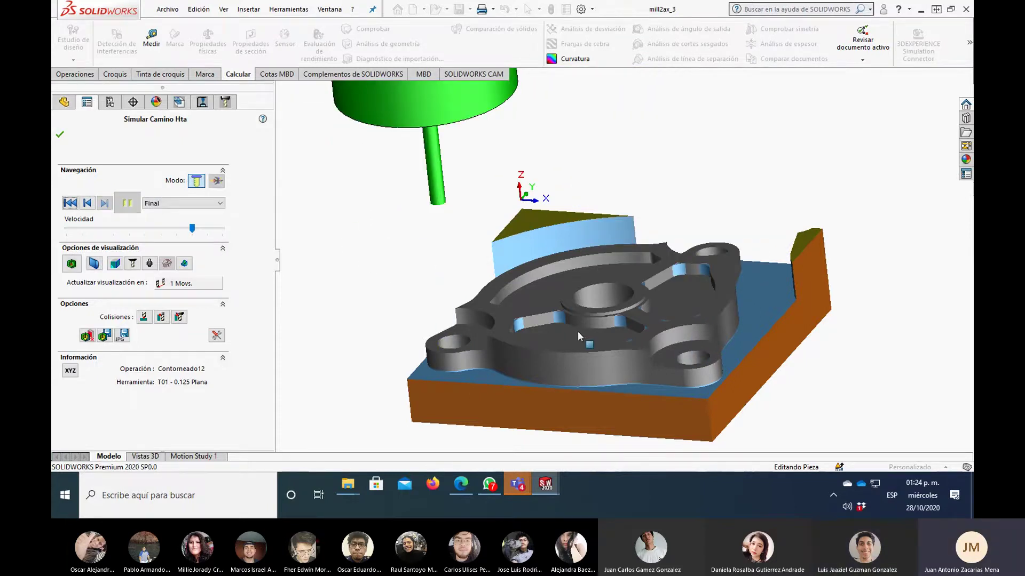
mouse_move(578, 331)
middle_mouse_down()
mouse_move(592, 350)
mouse_move(478, 250)
middle_mouse_up()
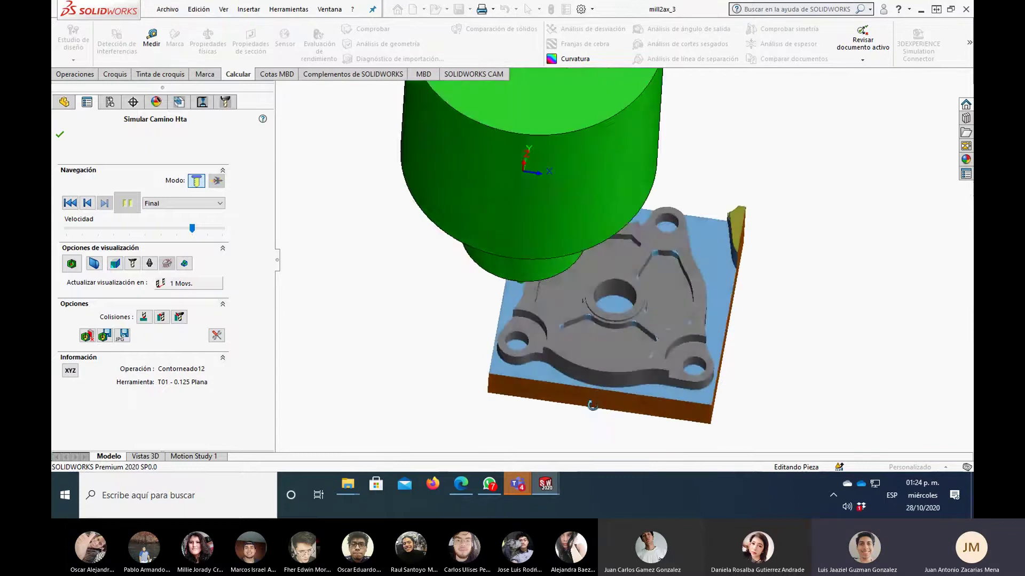
left_click(60, 134)
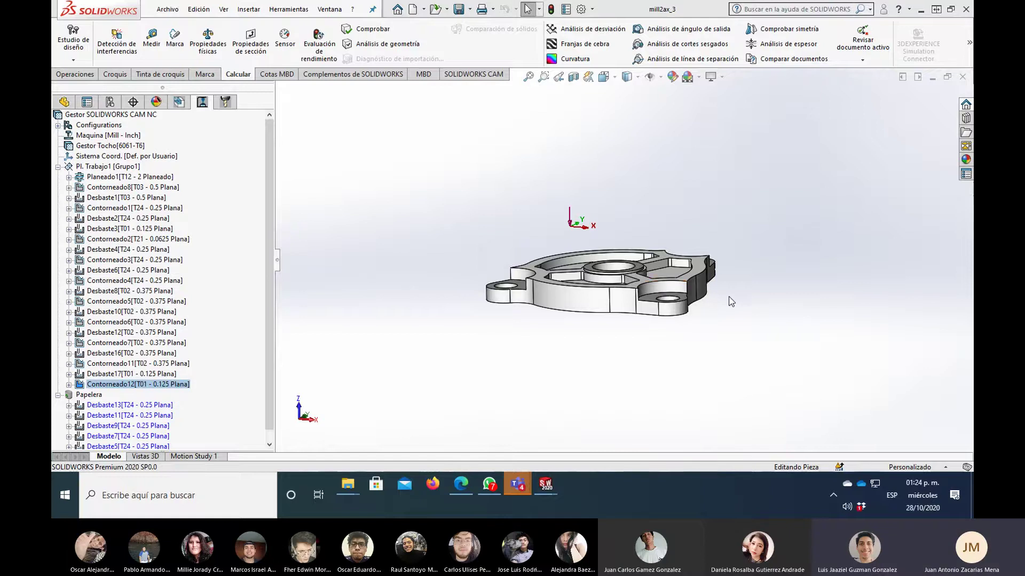
- Review the Desbaste2 and Contorneado2 toolpaths, then bring up Contorneado2's context menu
scroll(731, 301, "down", 3)
scroll(587, 251, "up", 2)
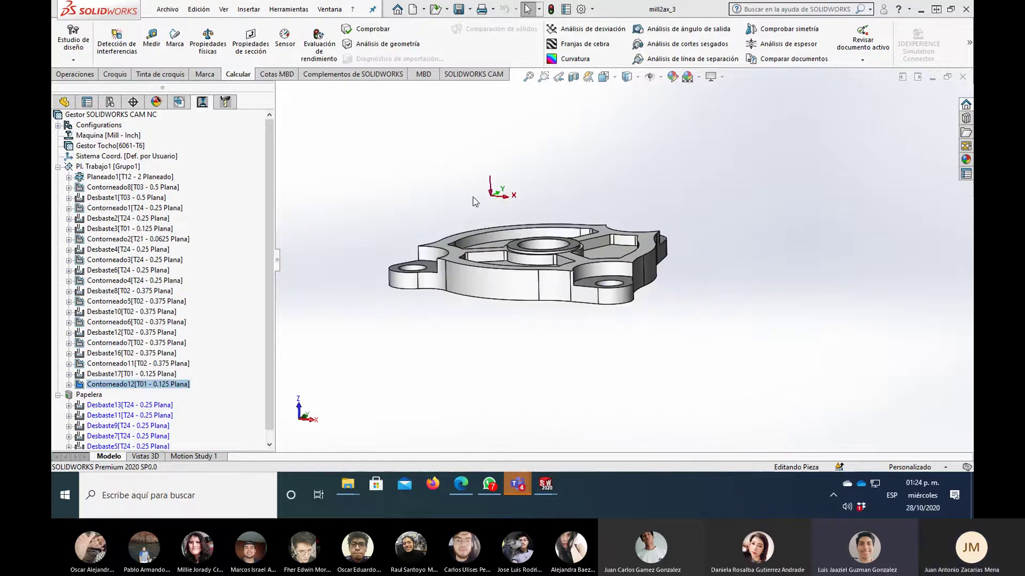
scroll(474, 200, "down", 1)
scroll(530, 227, "down", 2)
scroll(624, 256, "up", 2)
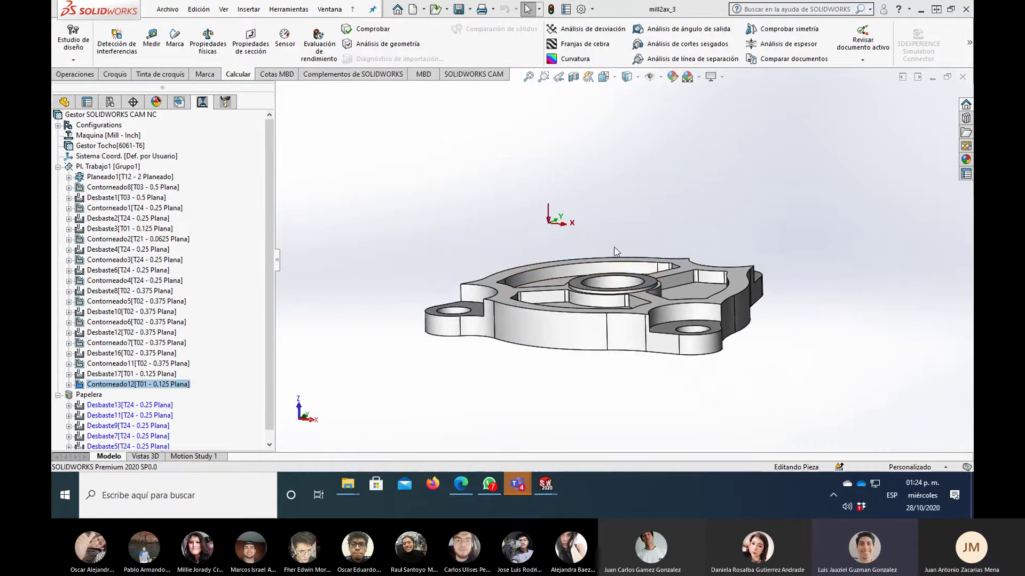
middle_click_drag(616, 222, 626, 259)
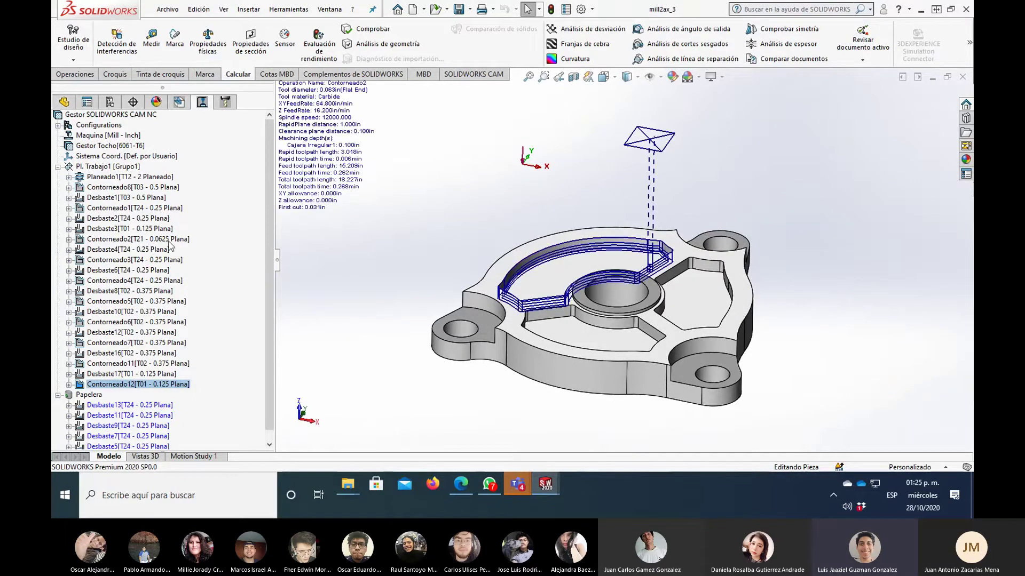
left_click(125, 218)
mouse_move(355, 279)
middle_mouse_down()
mouse_move(515, 260)
mouse_move(586, 284)
mouse_move(560, 237)
middle_mouse_up()
scroll(586, 284, "down", 5)
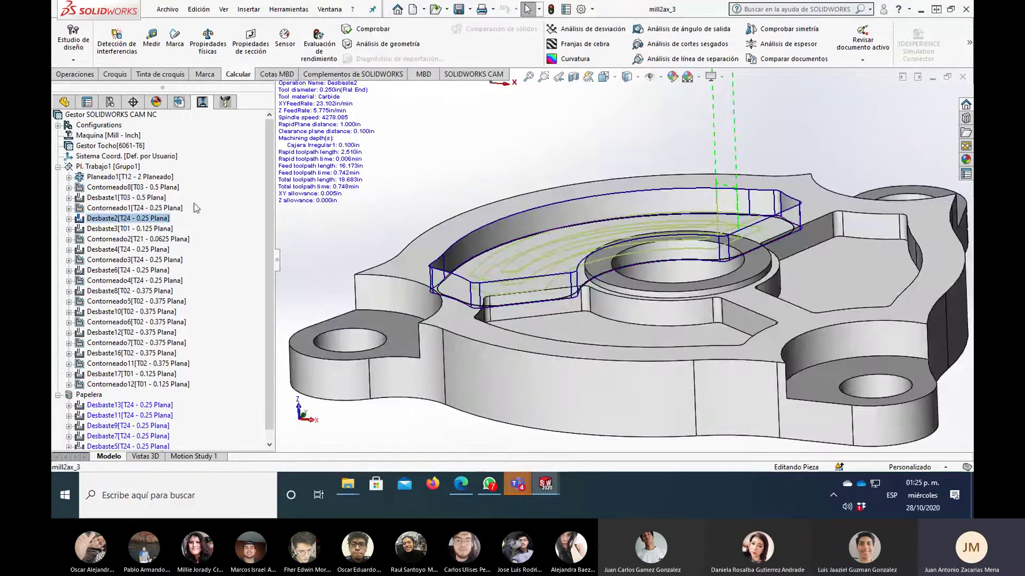
mouse_move(128, 229)
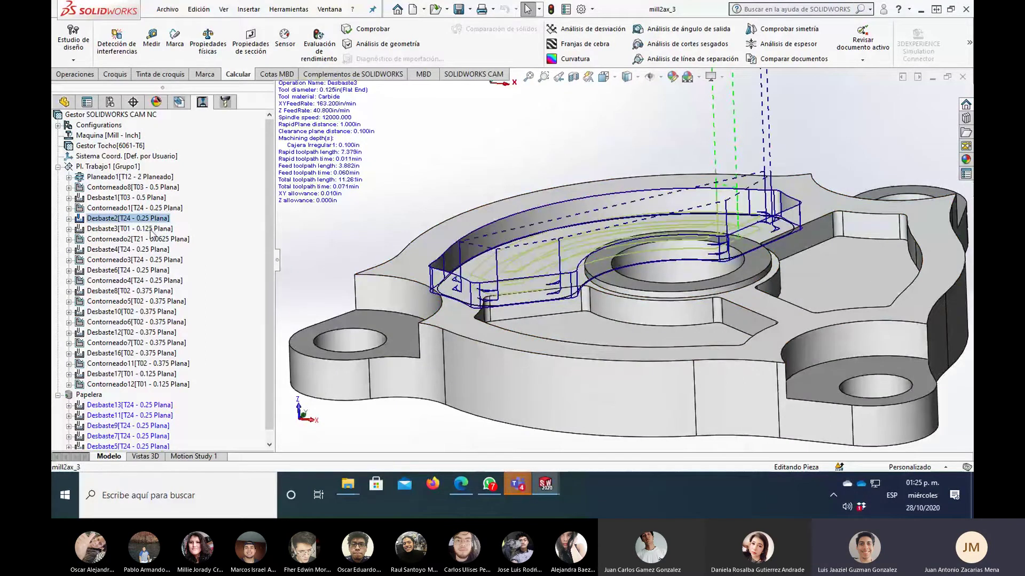
left_click(152, 230)
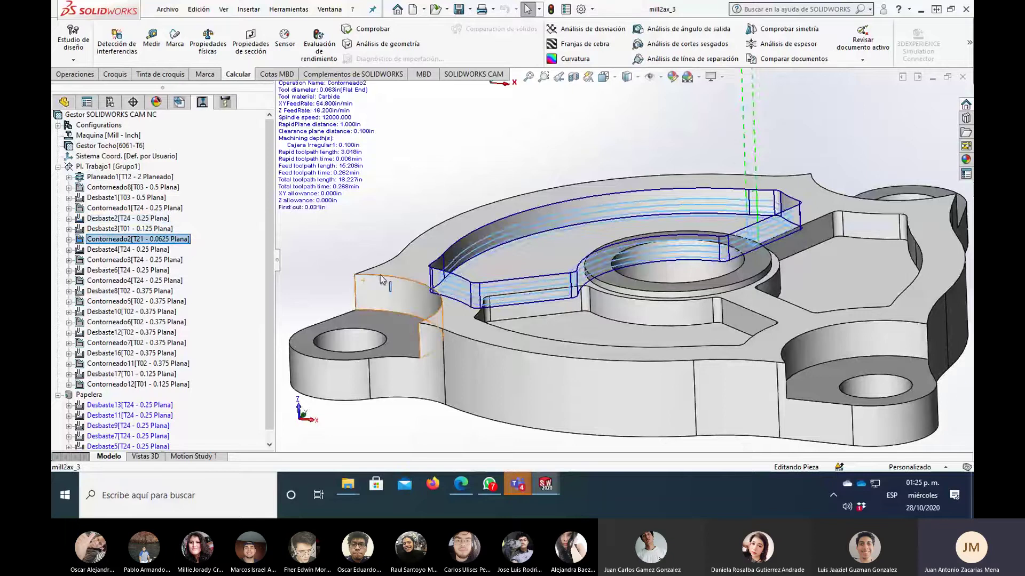
right_click(160, 241)
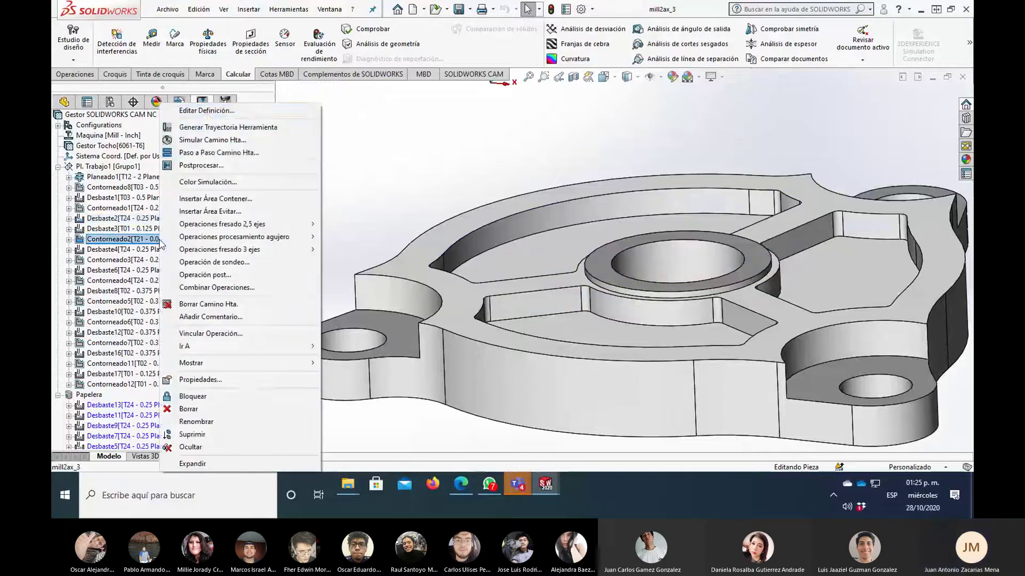
- Change Contorneado2's pass depths from percentage to inches, using 0.005in passes
left_click(210, 111)
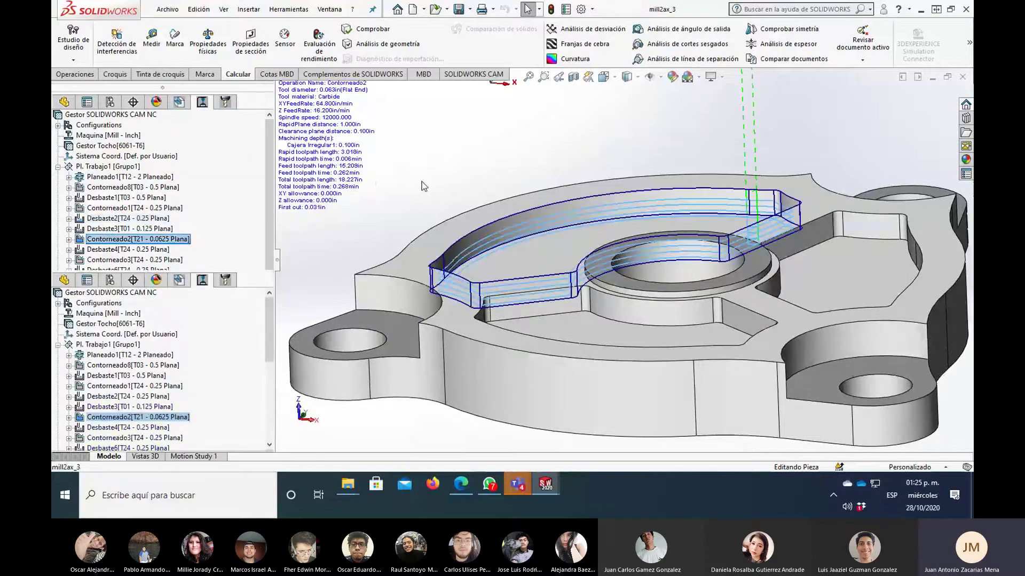
left_click(228, 40)
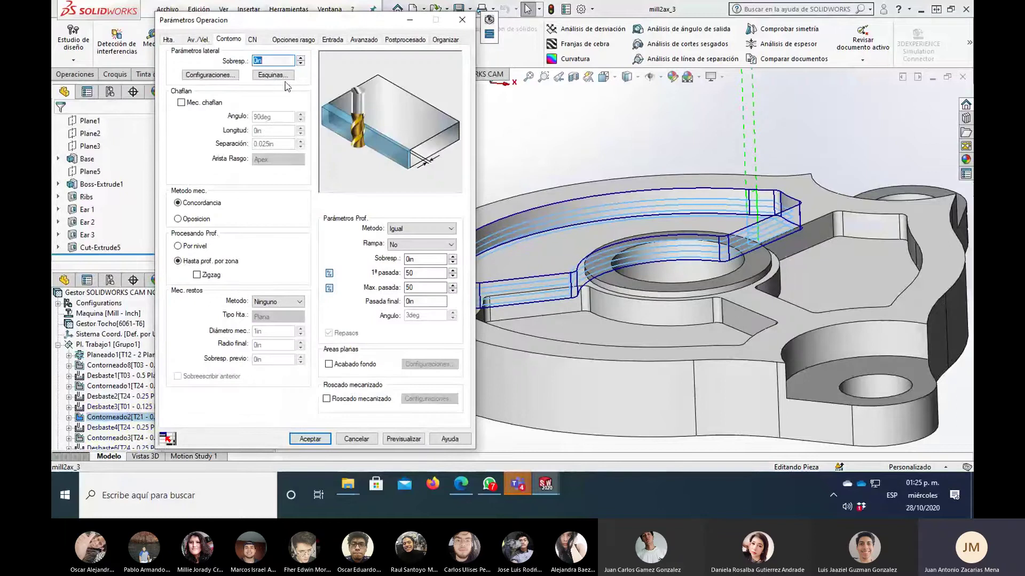
left_click(329, 275)
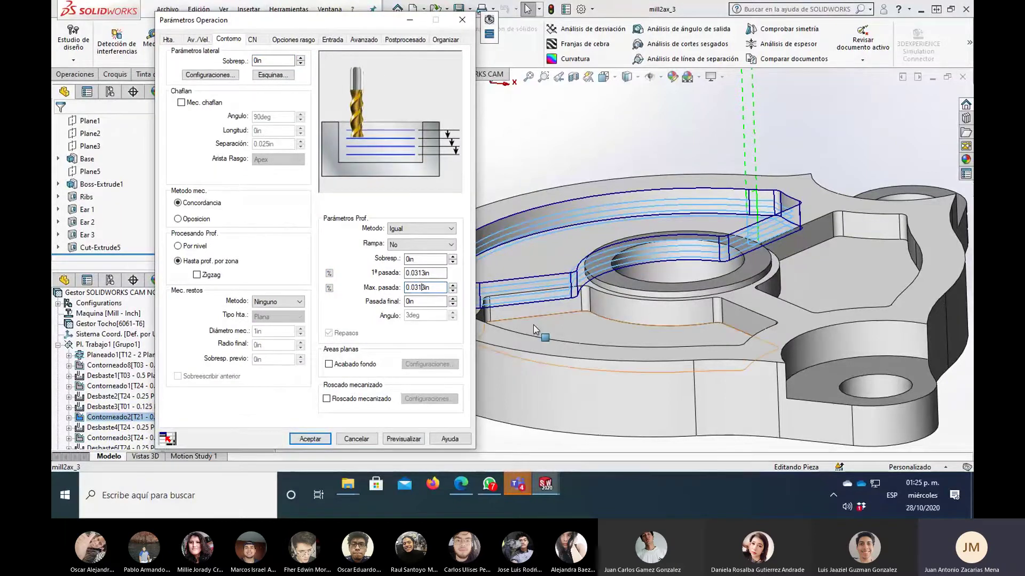
key("BackSpace")
key("BackSpace")
key("Delete")
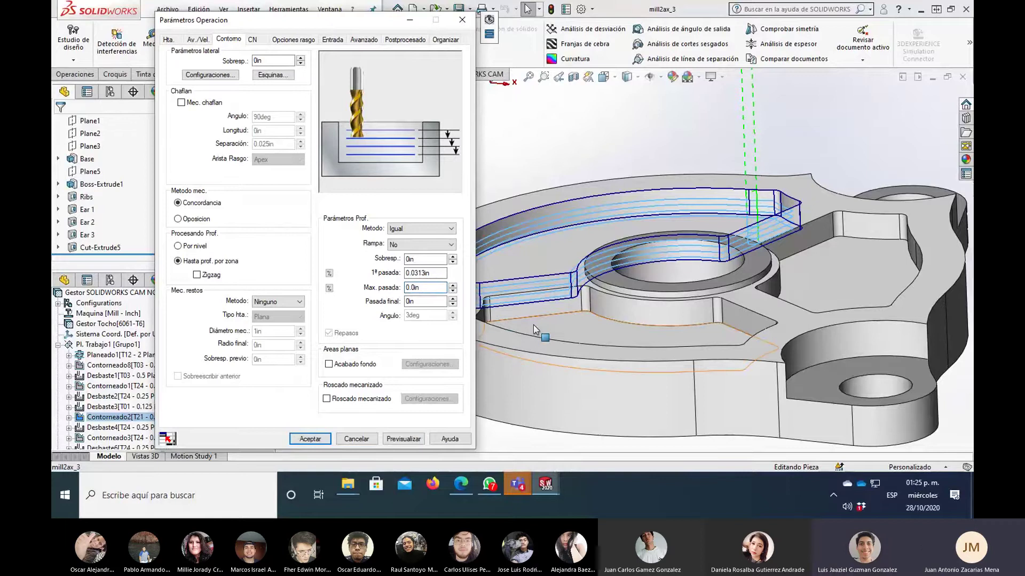
type("05")
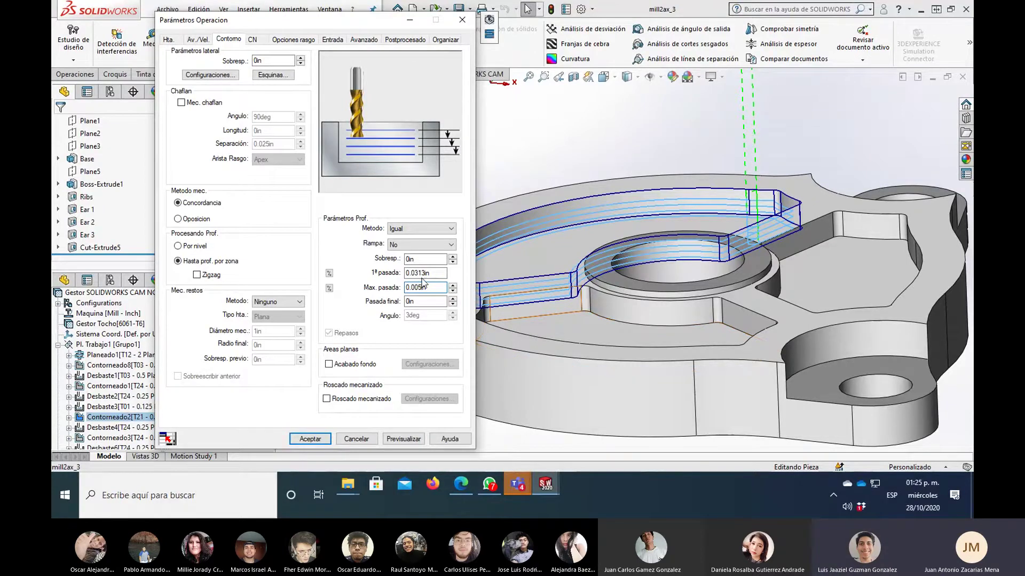
left_click(421, 273)
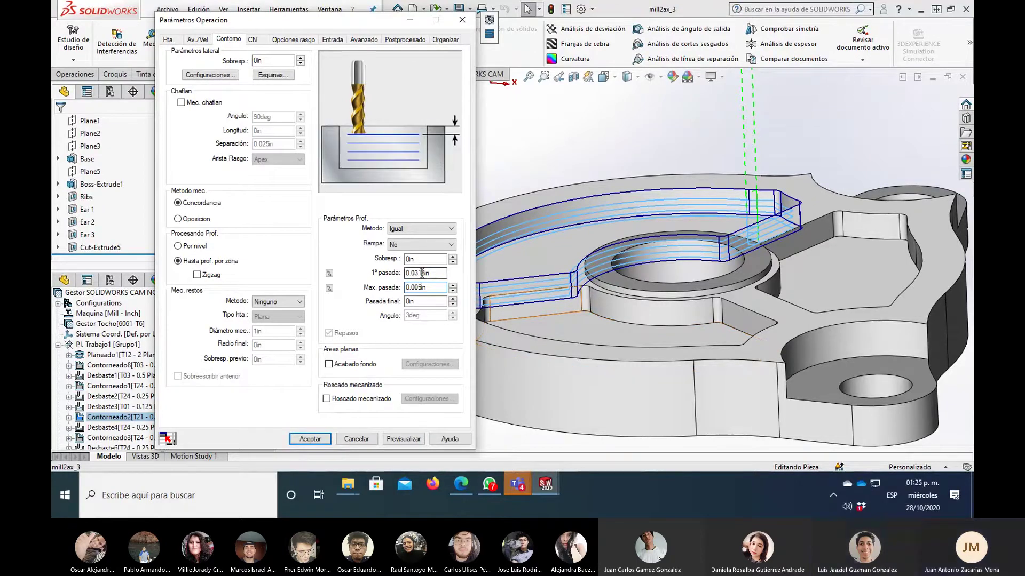
key("Delete")
key("Delete")
key("Delete")
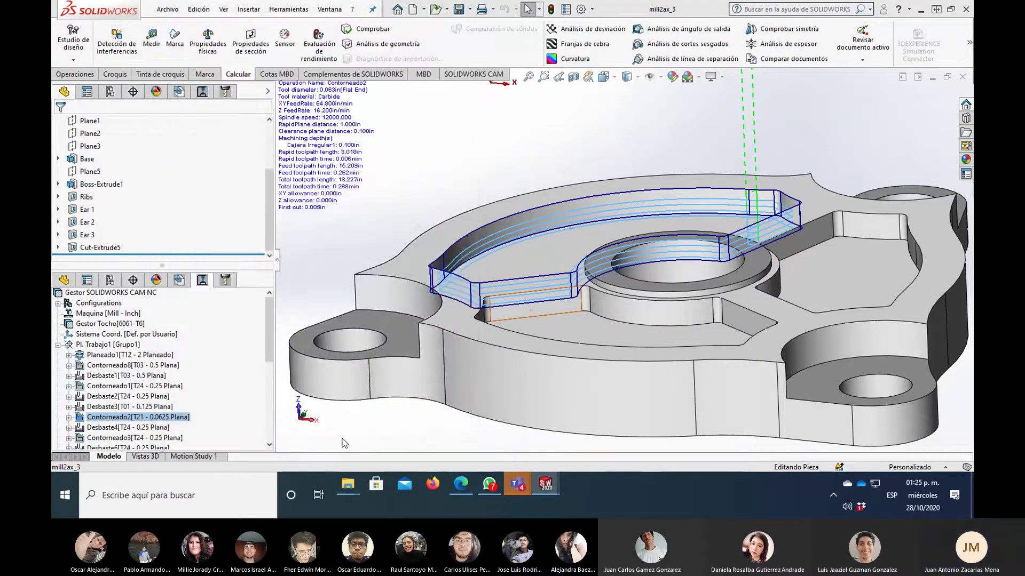
- Zoom in on Contorneado2's toolpath and select the pocket floor face
scroll(683, 212, "down", 2)
scroll(683, 212, "down", 2)
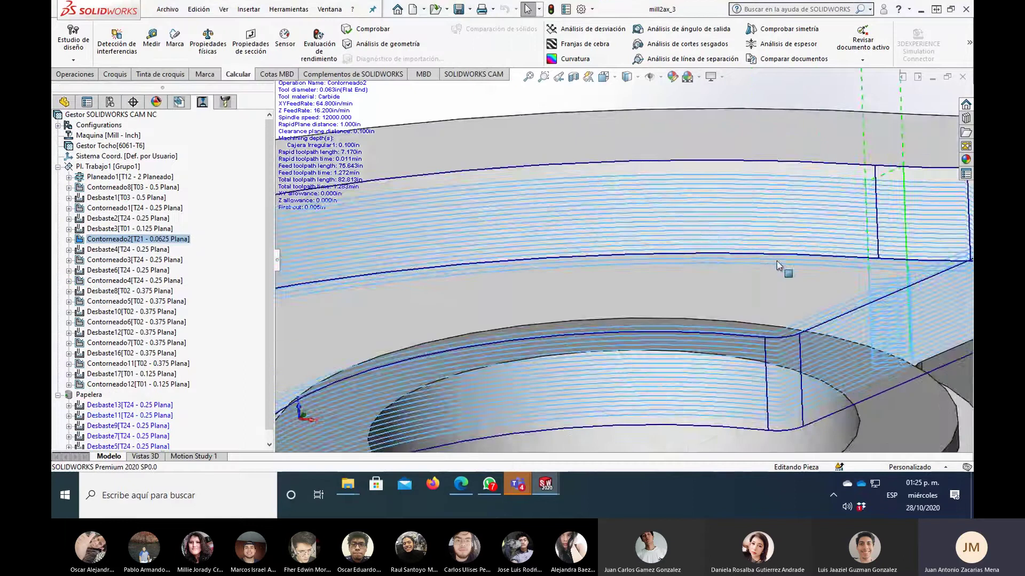
scroll(683, 213, "up", 2)
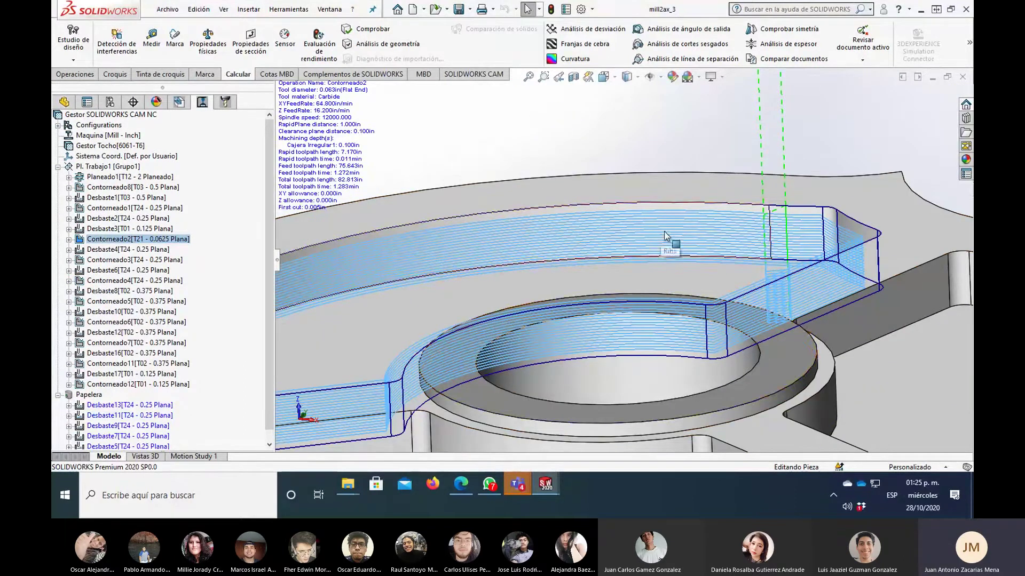
scroll(665, 236, "up", 3)
left_click(617, 409)
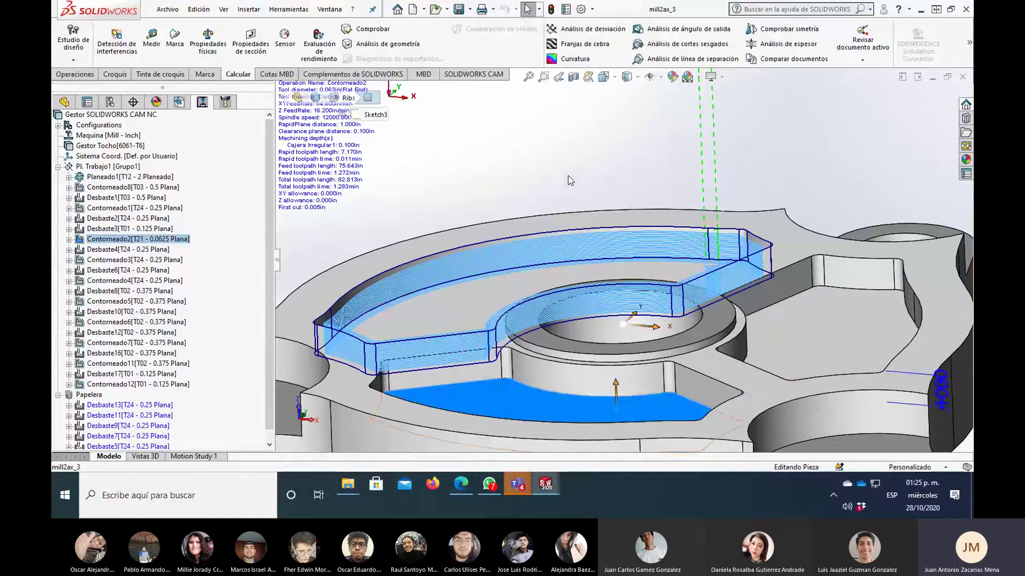
- Play the Pl. Trabajo1 toolpath simulation through Contorneado12, inspect the stock, and close it
right_click(124, 166)
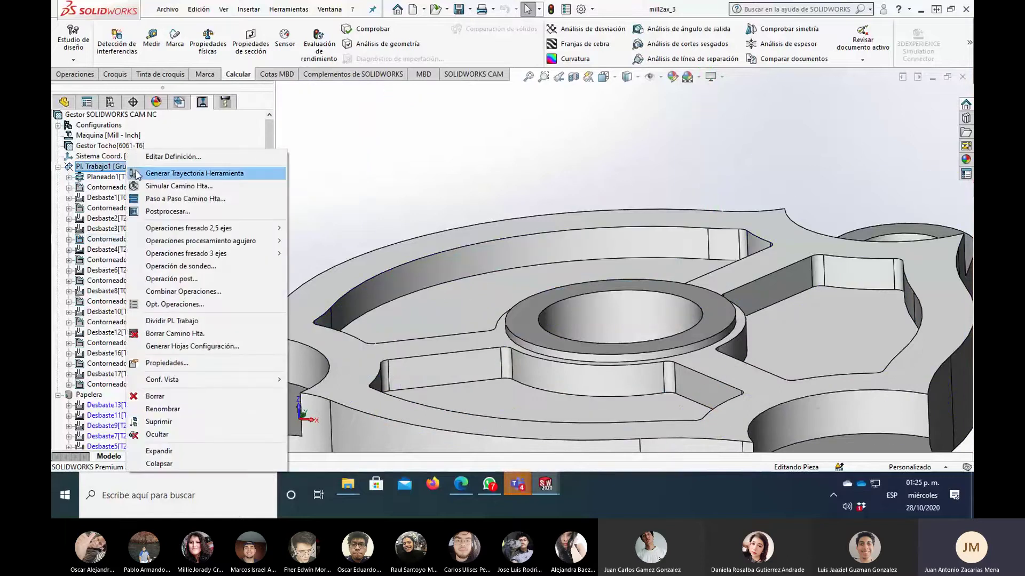
left_click(179, 188)
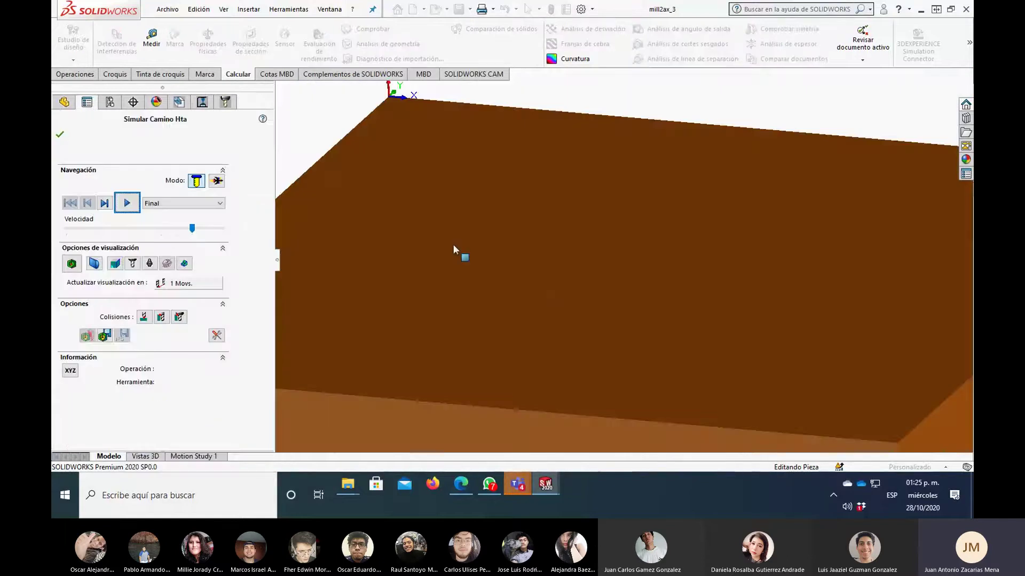
left_click(127, 203)
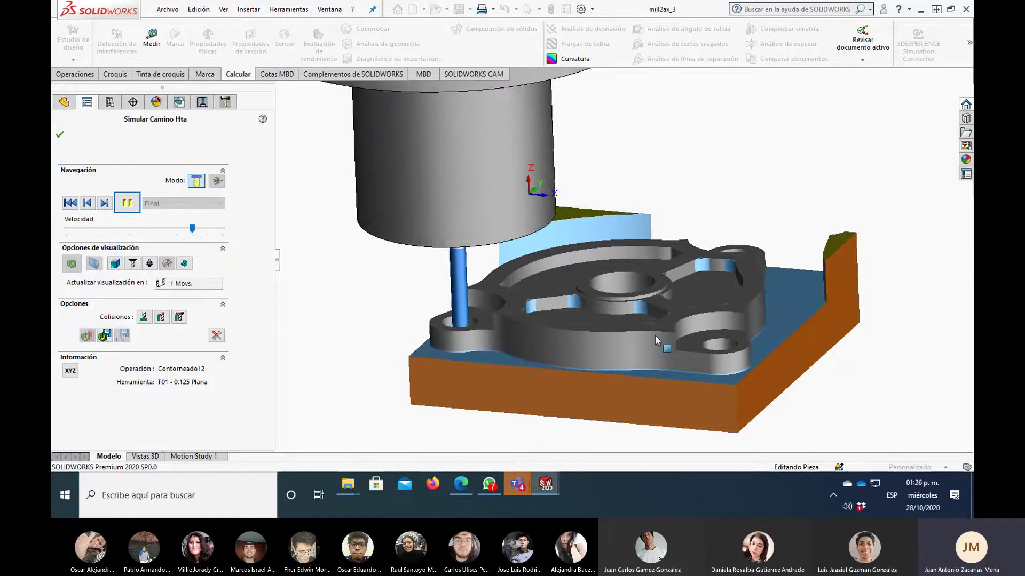
scroll(584, 319, "down", 2)
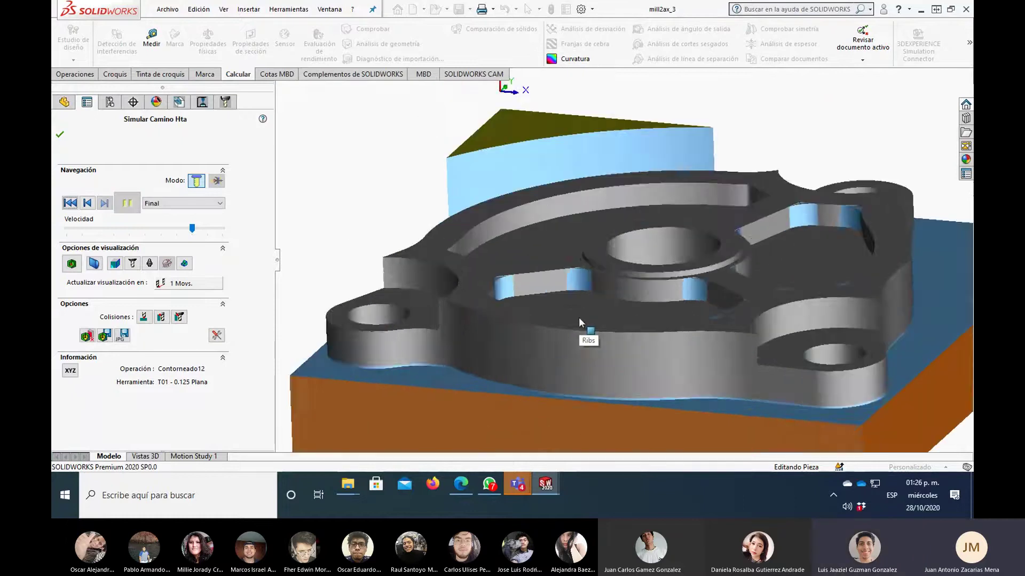
scroll(579, 317, "up", 2)
mouse_move(578, 317)
middle_mouse_down()
mouse_move(590, 325)
mouse_move(574, 288)
mouse_move(556, 326)
middle_mouse_up()
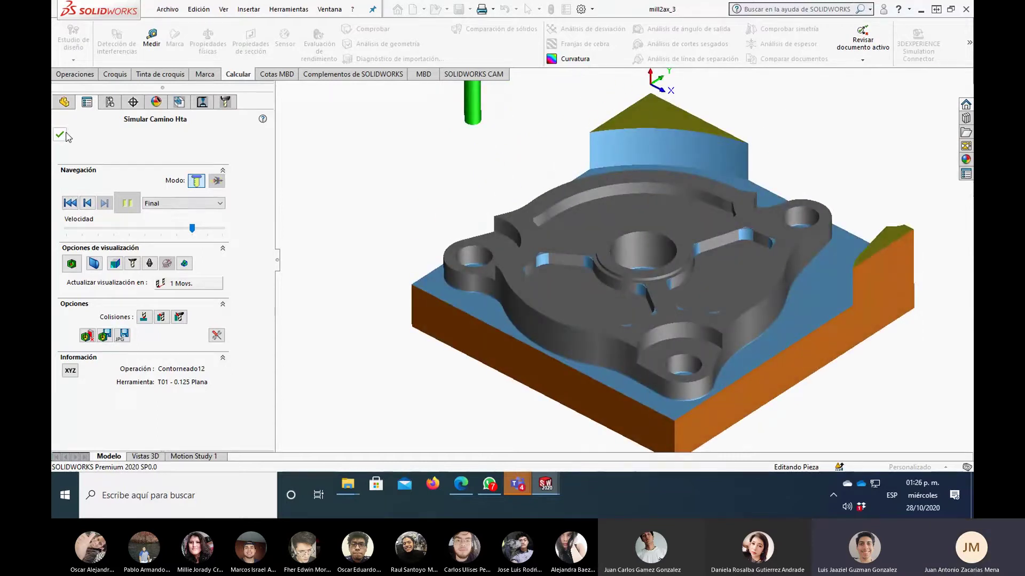
left_click(60, 135)
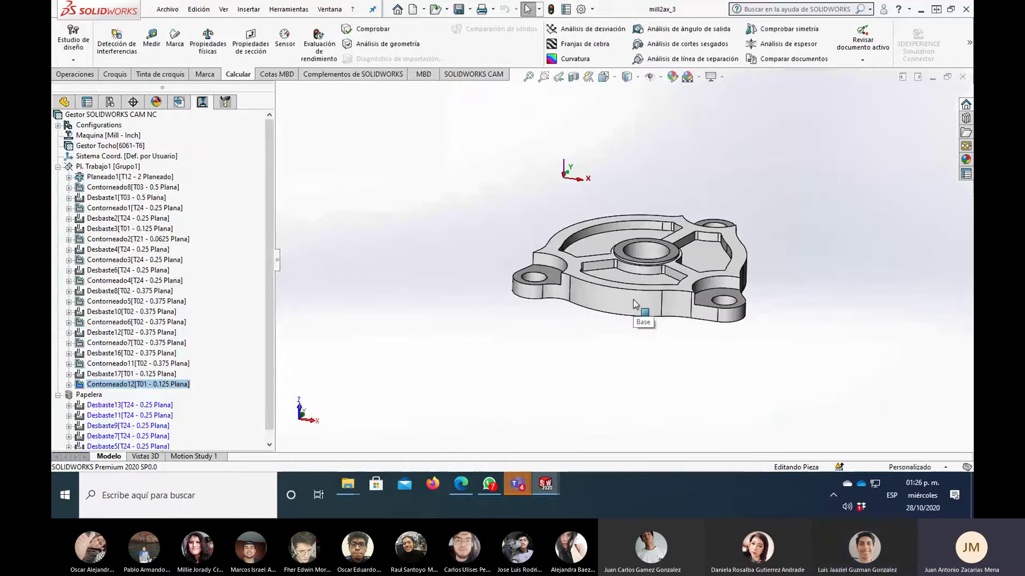
- Orbit the finished part to a new viewing angle
middle_click_drag(634, 304, 710, 356)
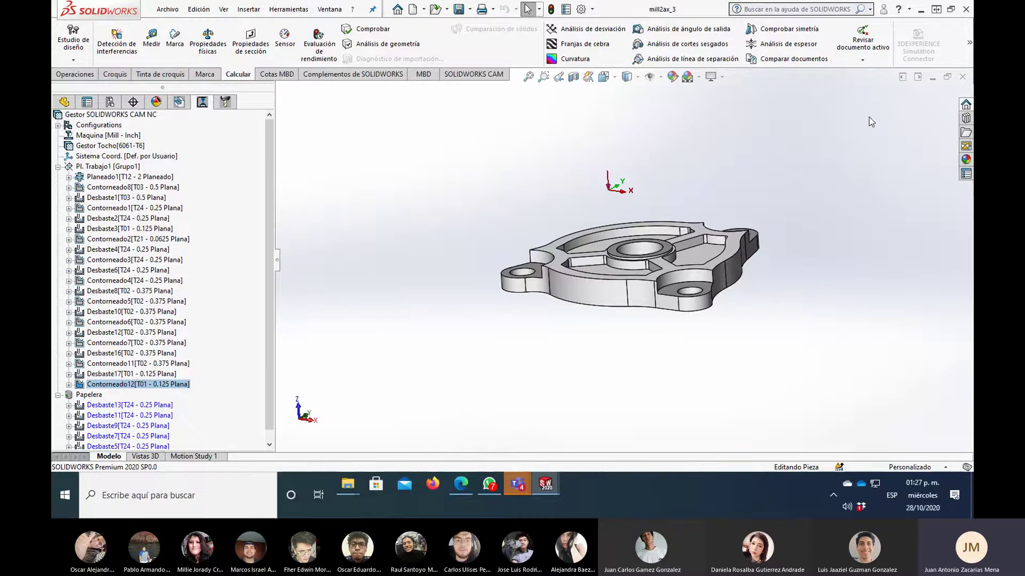
- Bring up the Kurt Vise 001 assembly and slide its movable jaw toward the red jaw
left_click(932, 79)
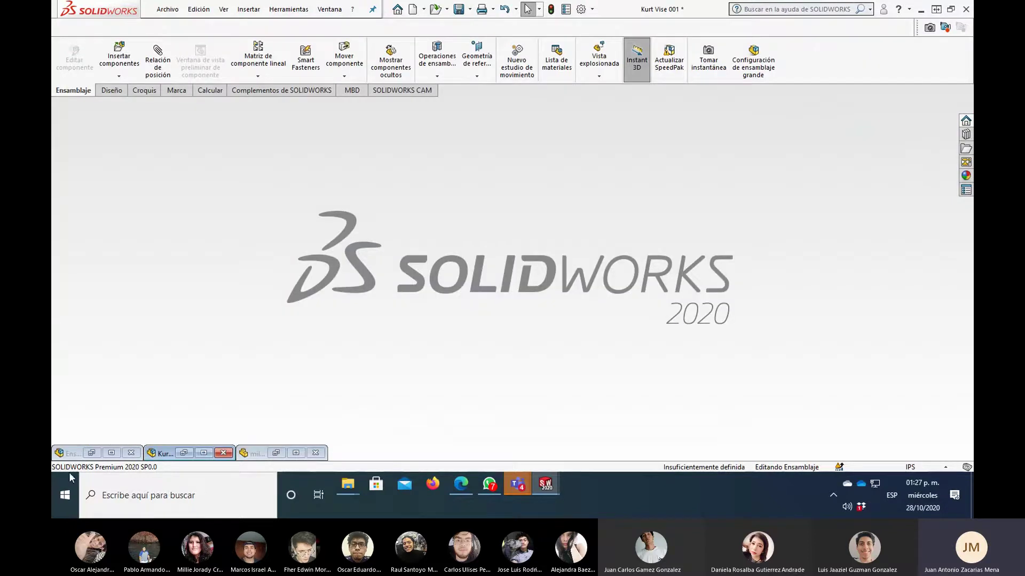
left_click(208, 454)
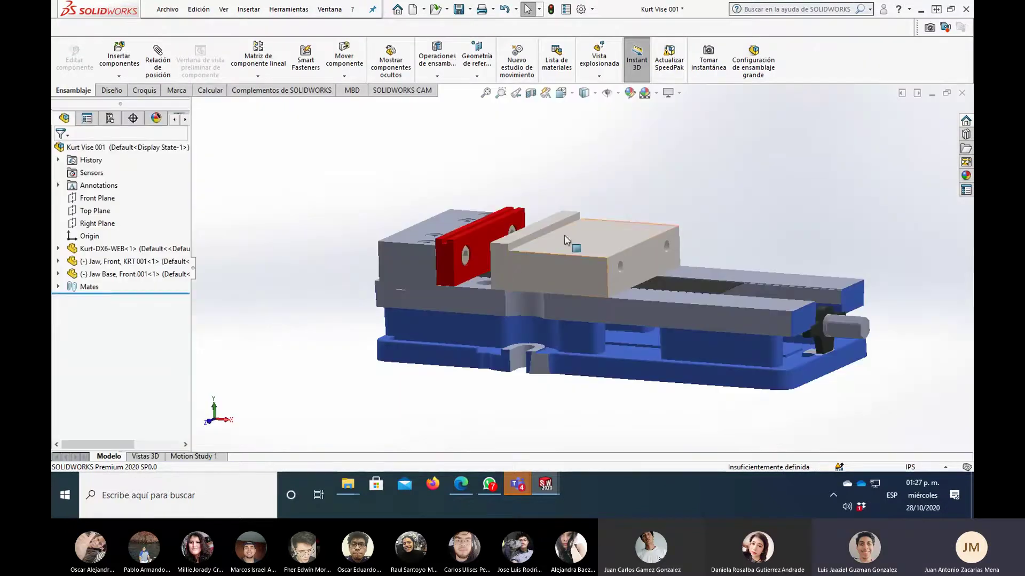
middle_click_drag(739, 176, 714, 235)
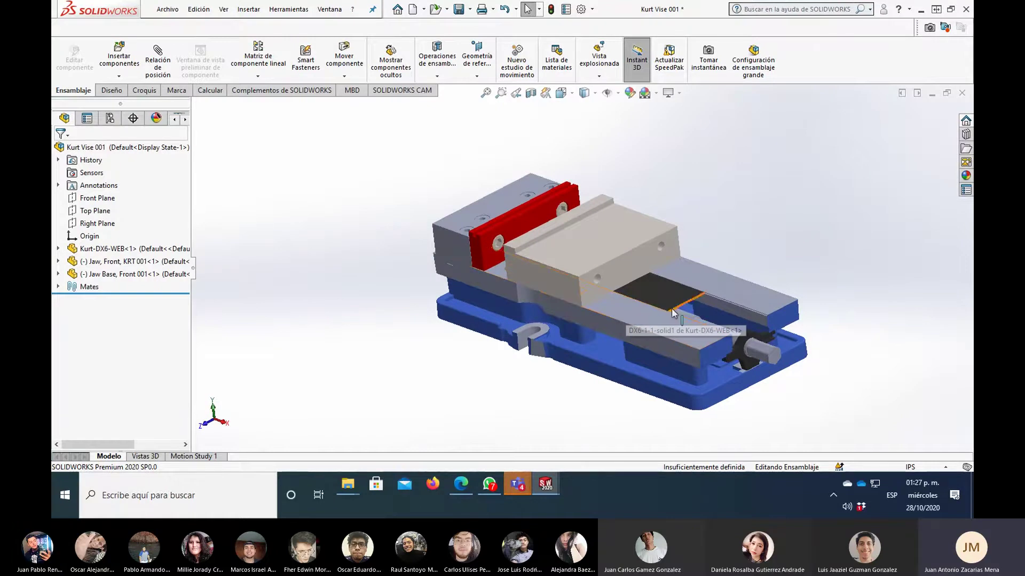
middle_click_drag(665, 294, 578, 267)
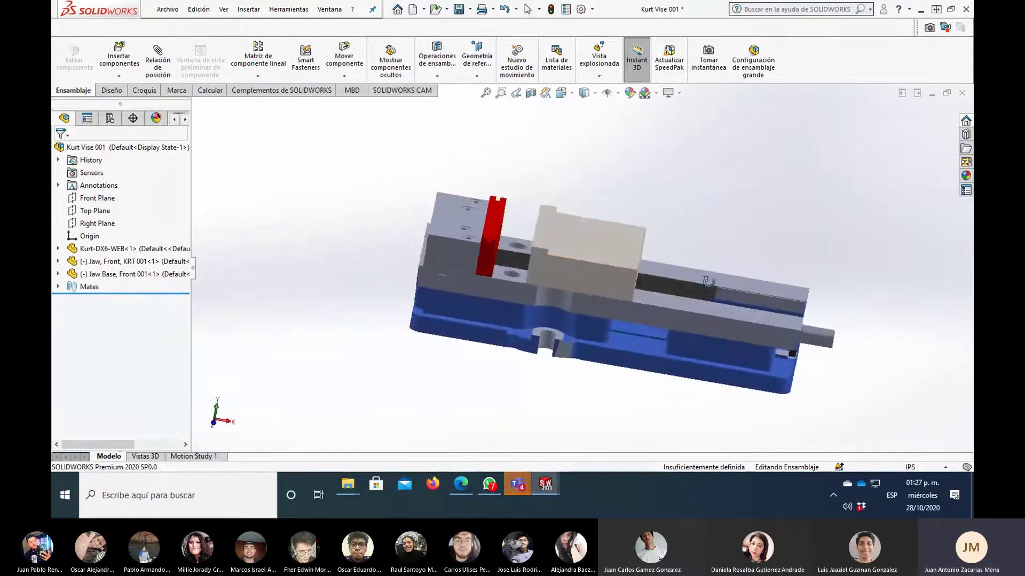
left_click_drag(578, 267, 699, 290)
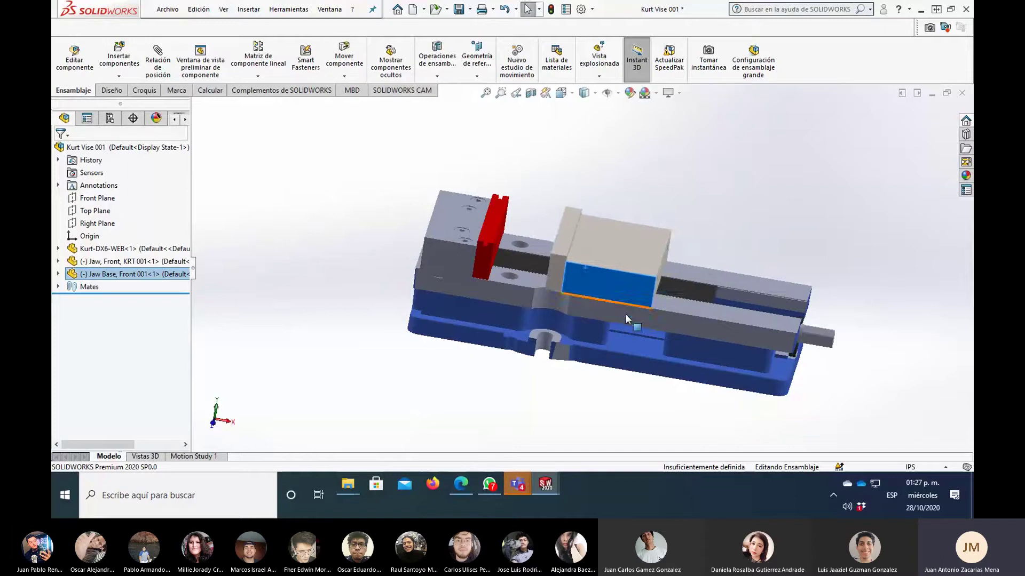
left_click_drag(682, 303, 614, 315)
middle_click_drag(614, 315, 636, 315)
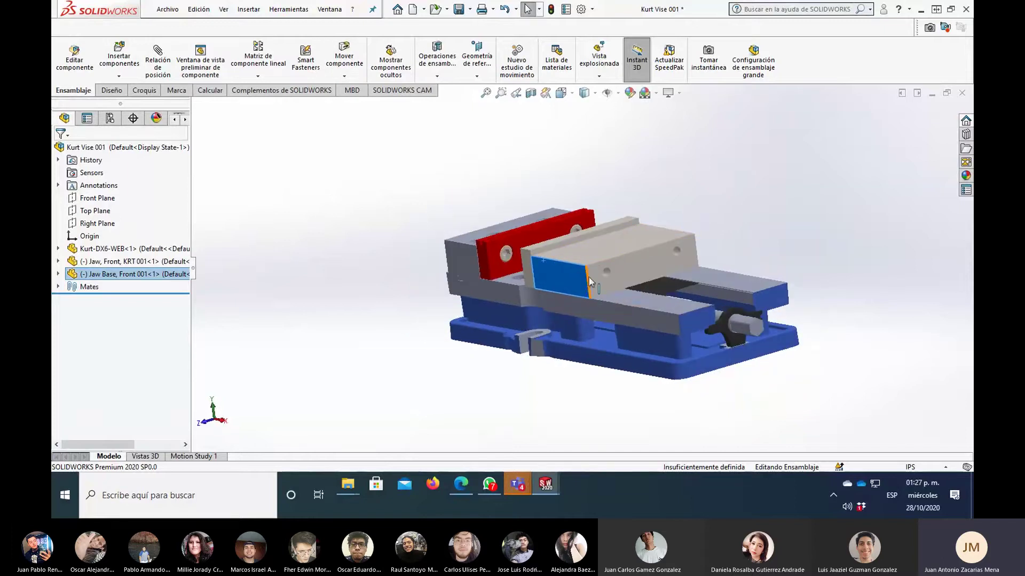
- Save Kurt Vise 001 with a rebuild, replacing the file, then shift the jaw base again
left_click(472, 9)
left_click(473, 37)
left_click(499, 201)
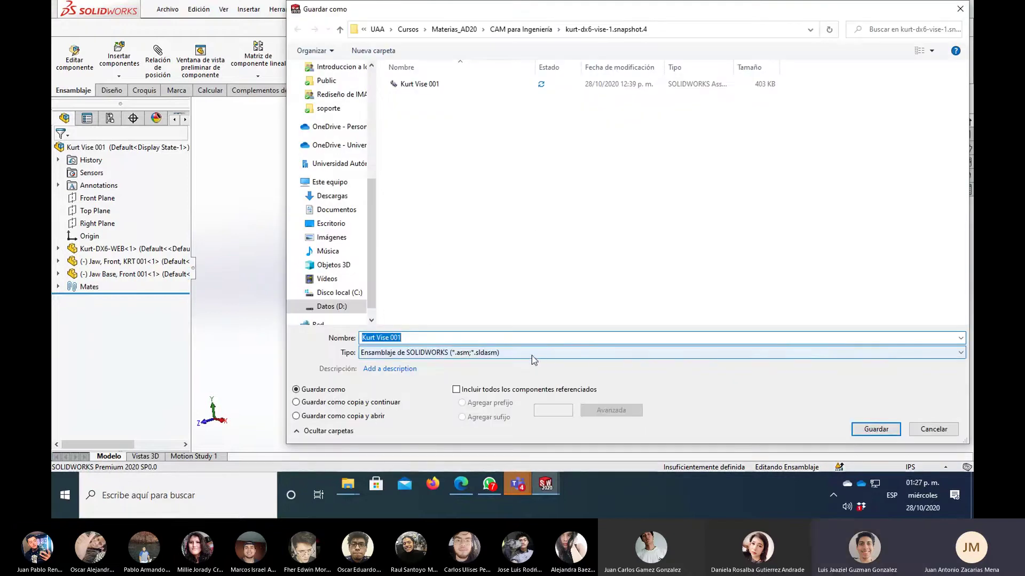
left_click(876, 429)
left_click(535, 243)
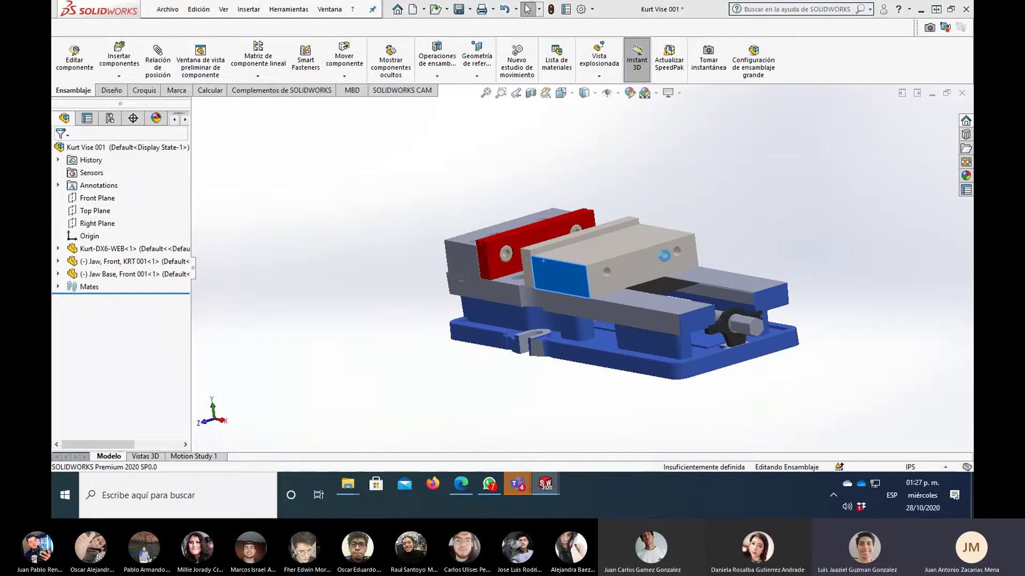
middle_click_drag(667, 235, 645, 226)
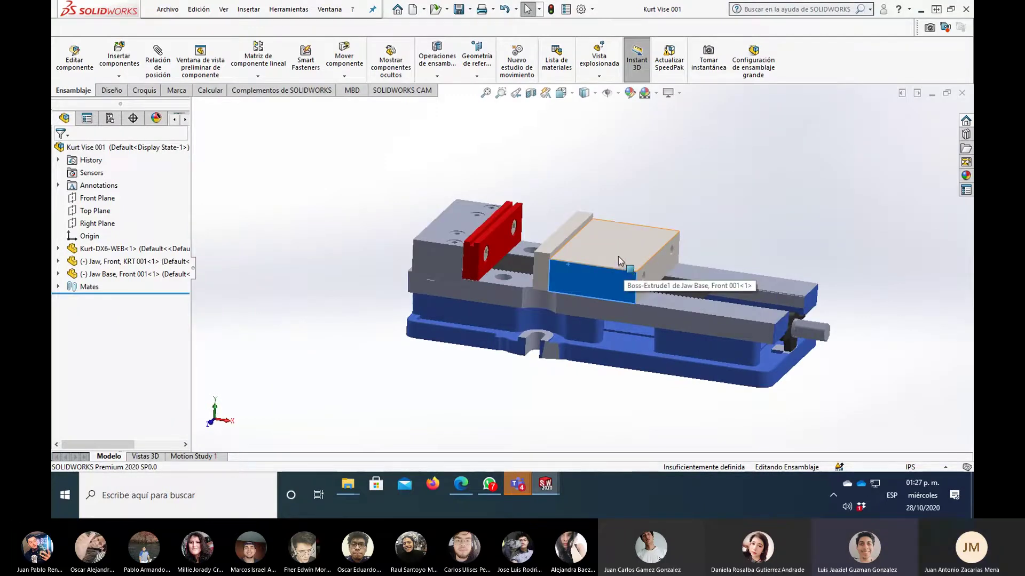
mouse_move(624, 267)
left_mouse_down()
mouse_move(525, 265)
mouse_move(604, 277)
left_mouse_up()
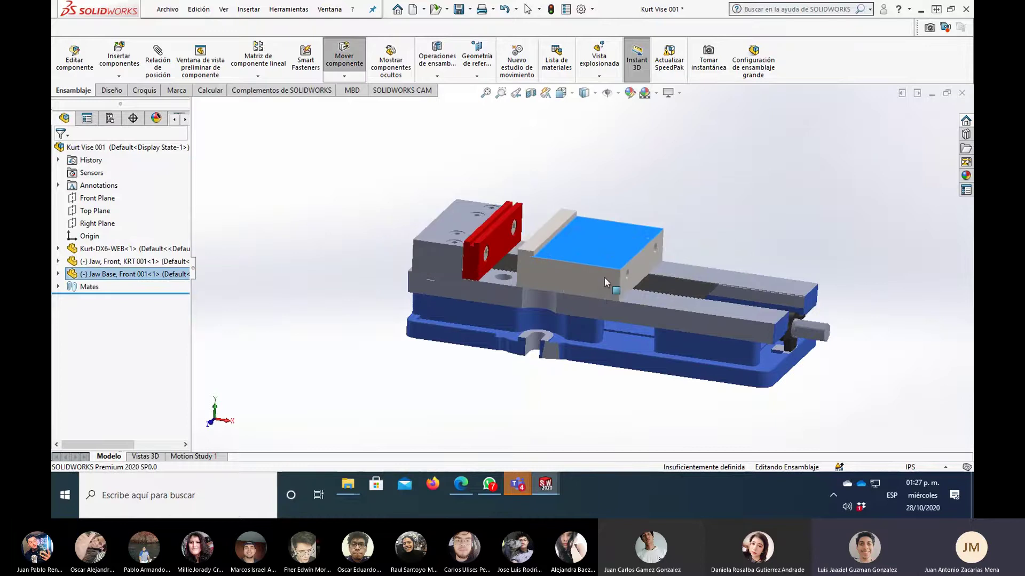
key("Escape")
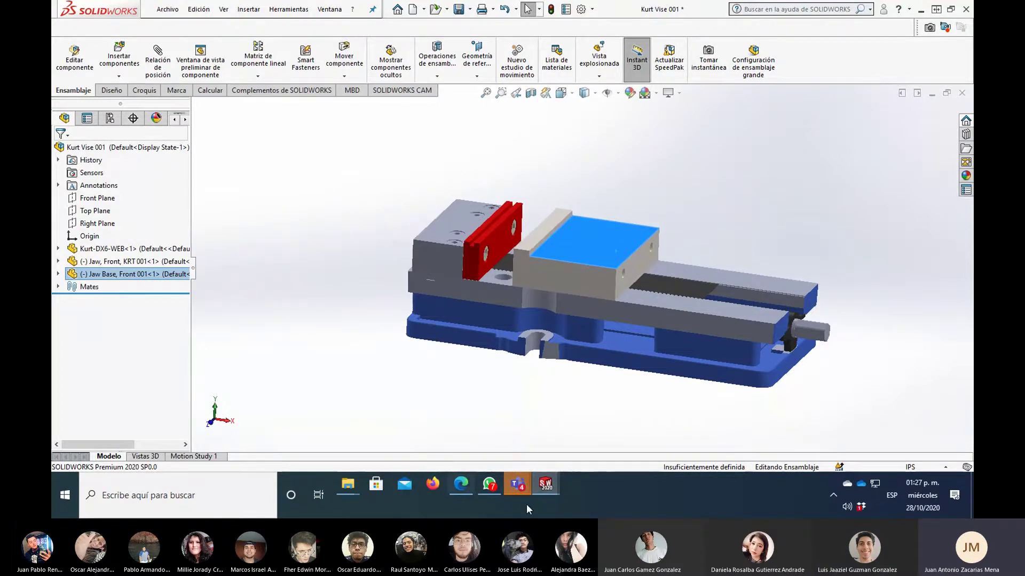
mouse_move(545, 485)
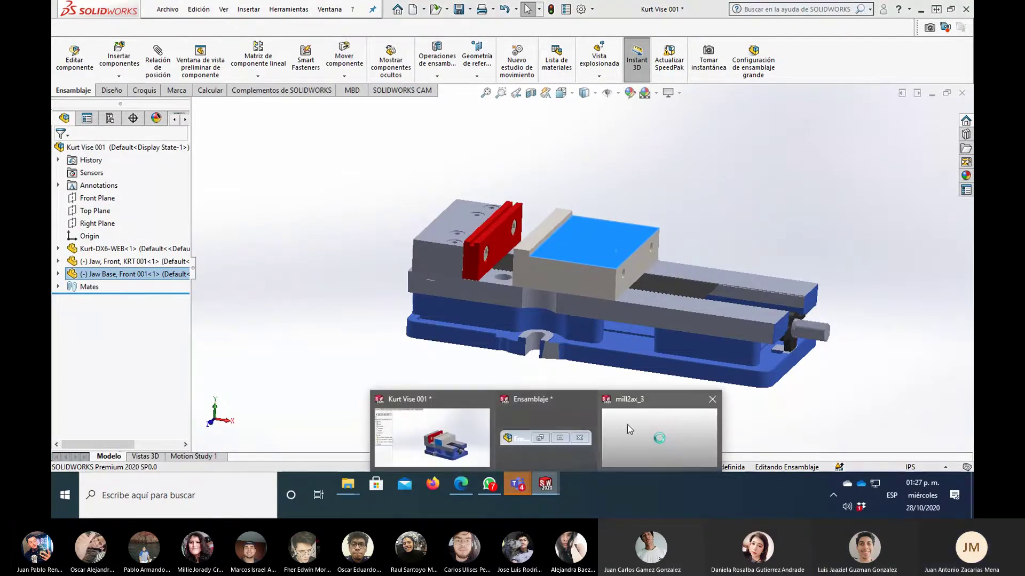
- Close the Ensamblaje assembly, answering its save prompt, and return to mill2ax_3
left_click(626, 424)
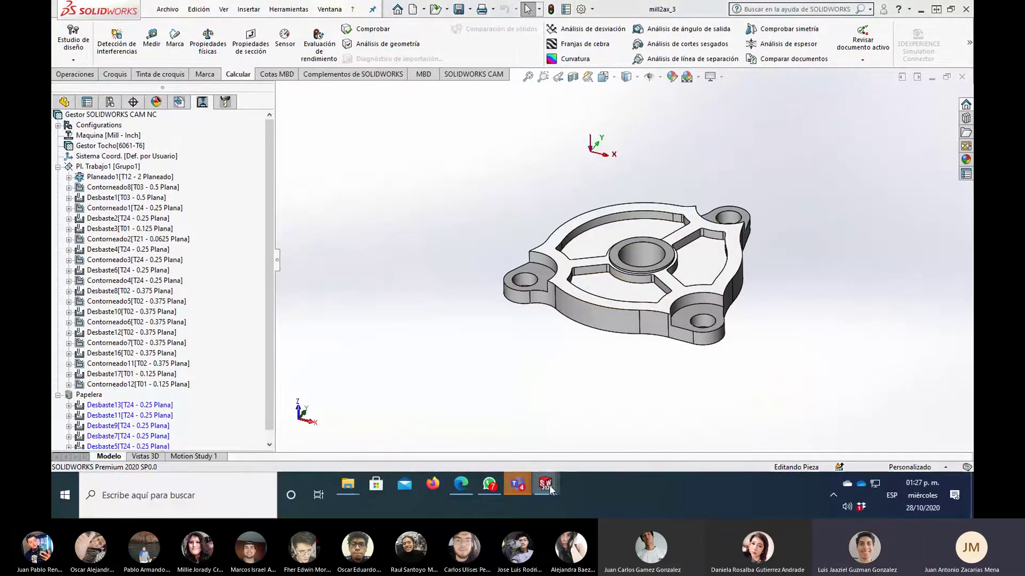
mouse_move(545, 485)
left_click(530, 412)
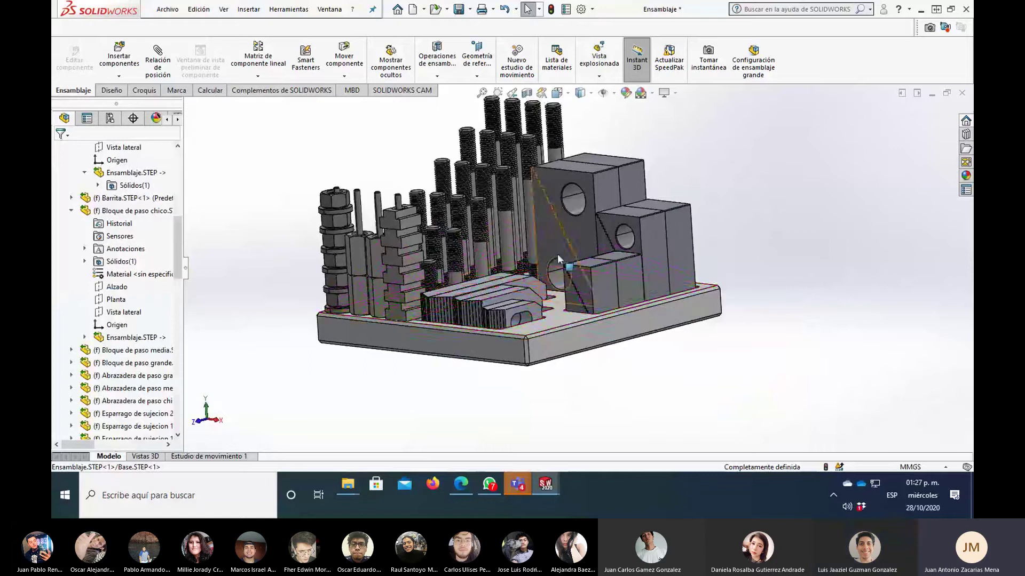
scroll(585, 228, "down", 3)
scroll(584, 229, "up", 3)
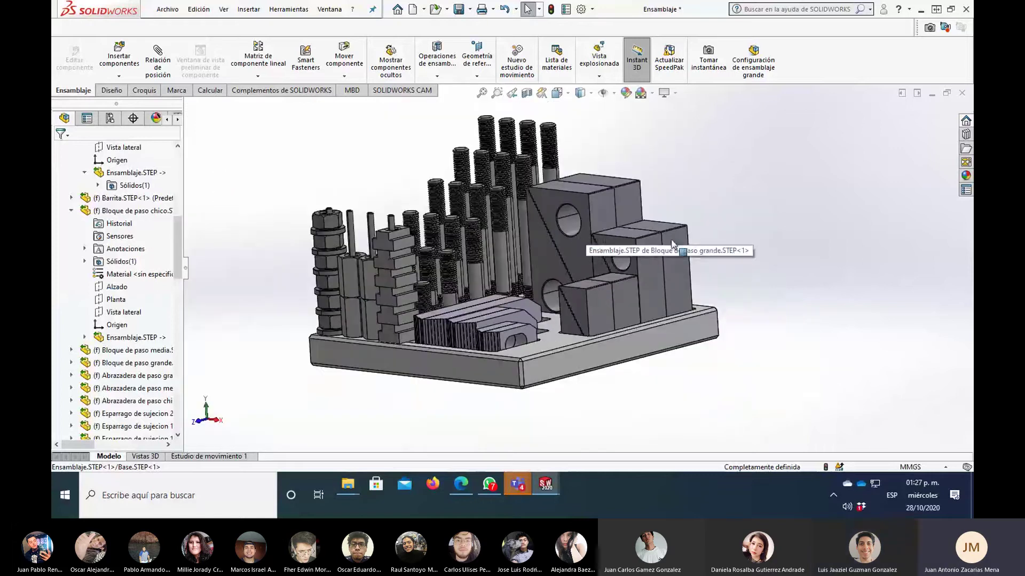
left_click(962, 93)
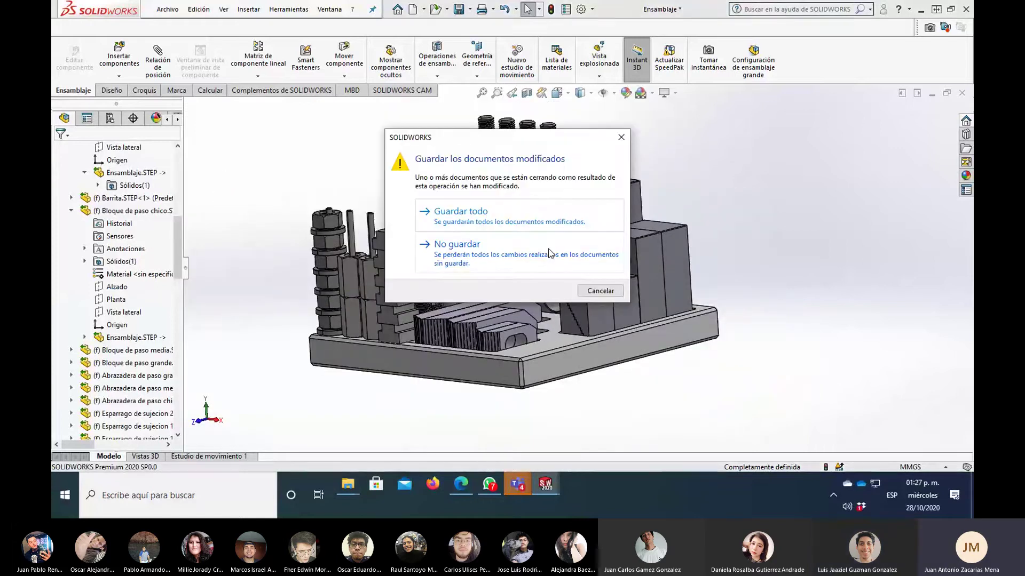
left_click(551, 253)
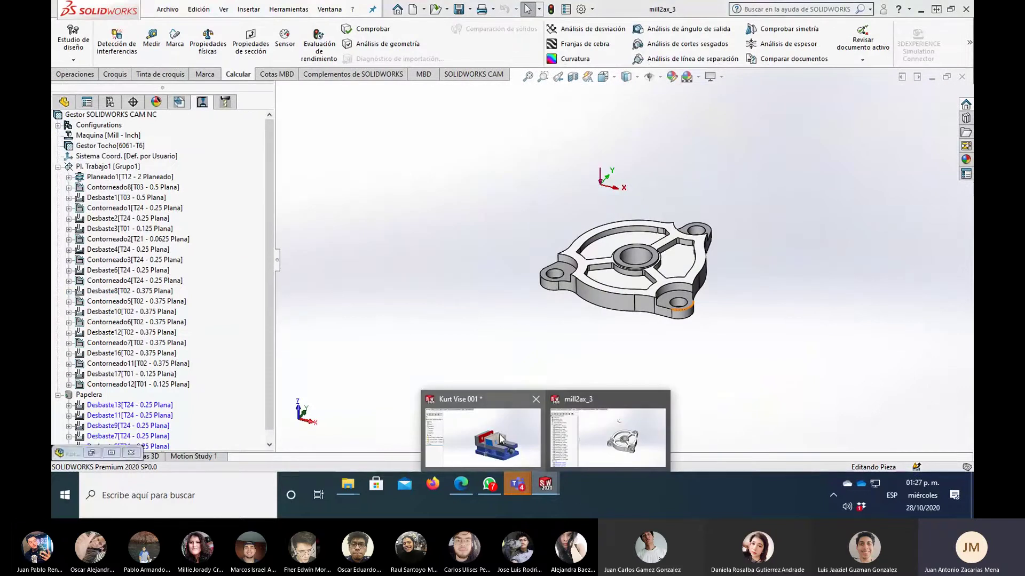
scroll(636, 272, "down", 3)
scroll(720, 250, "up", 4)
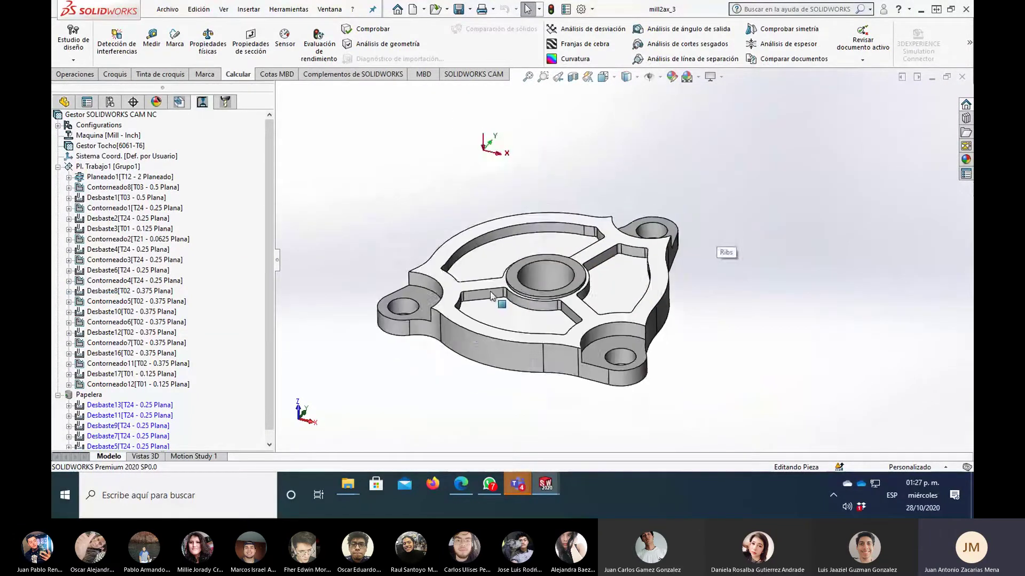
- Simulate the Pl. Trabajo1 toolpath and play it, watching Contorneado8 cut the stock with T03 - 0.5 Plana
right_click(124, 168)
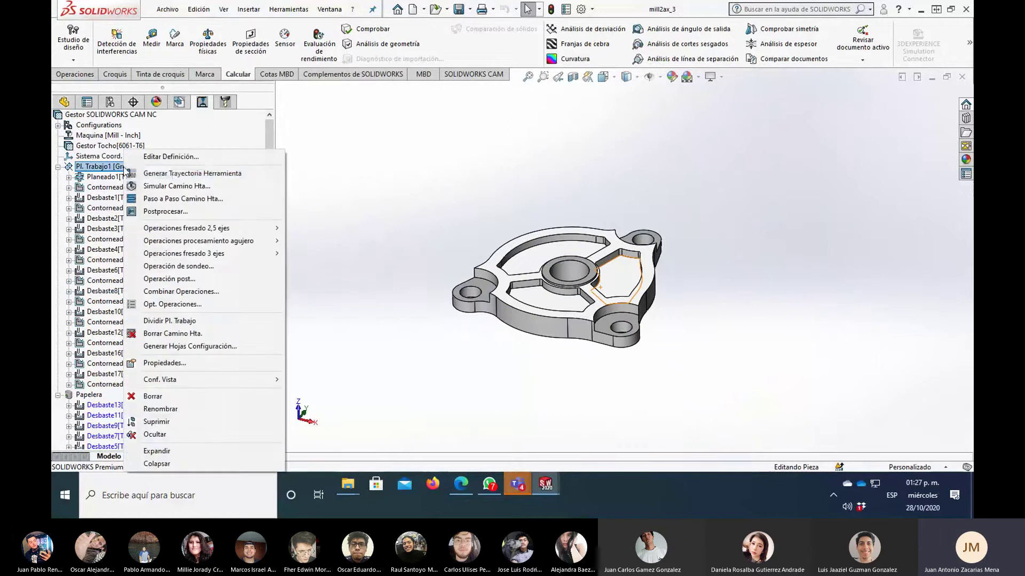
left_click(172, 186)
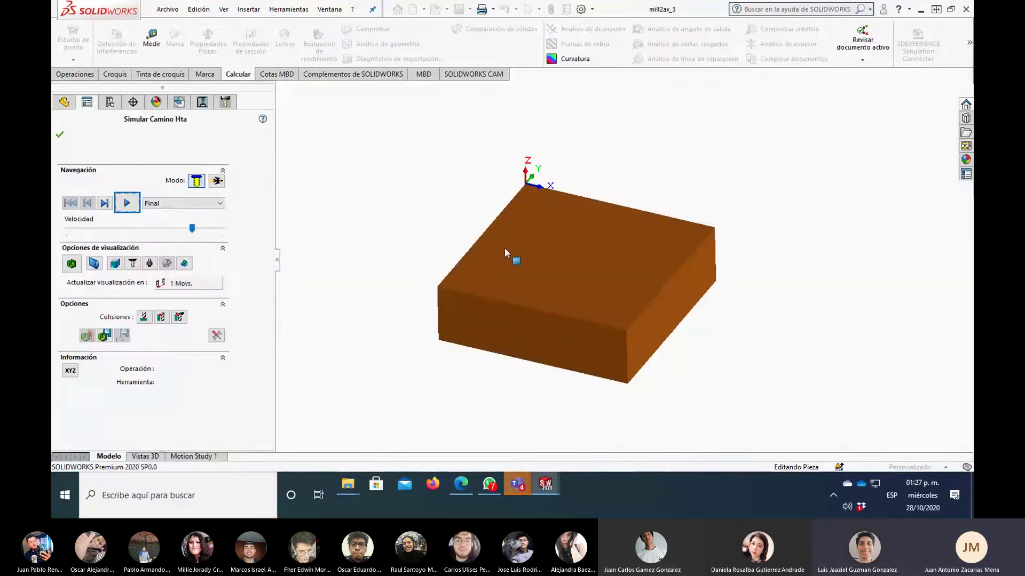
left_click(141, 209)
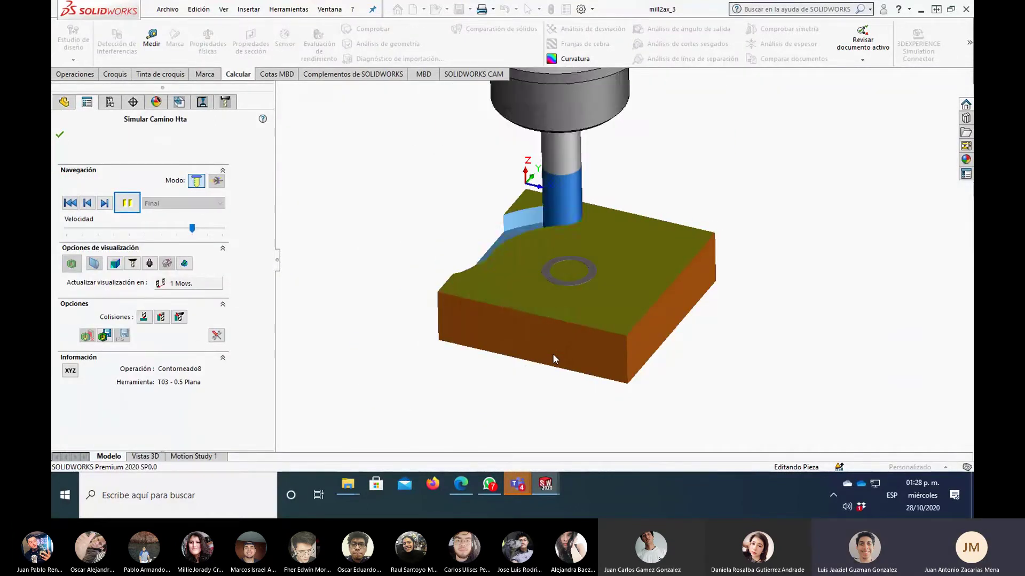
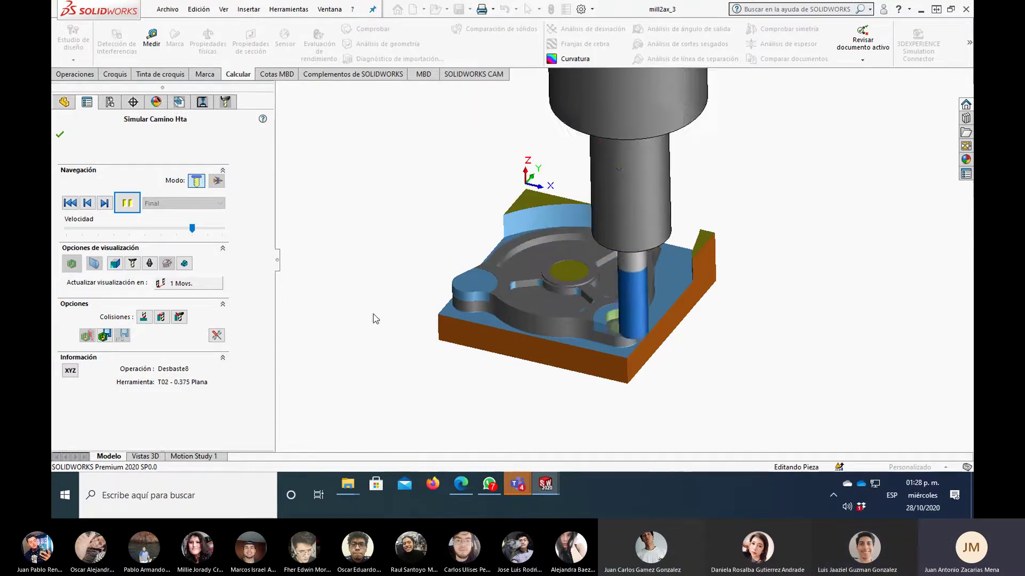
- Run the mill2ax_3 toolpath simulation at maximum speed through Contorneado12, then close it
left_click(197, 229)
left_click_drag(197, 228, 219, 228)
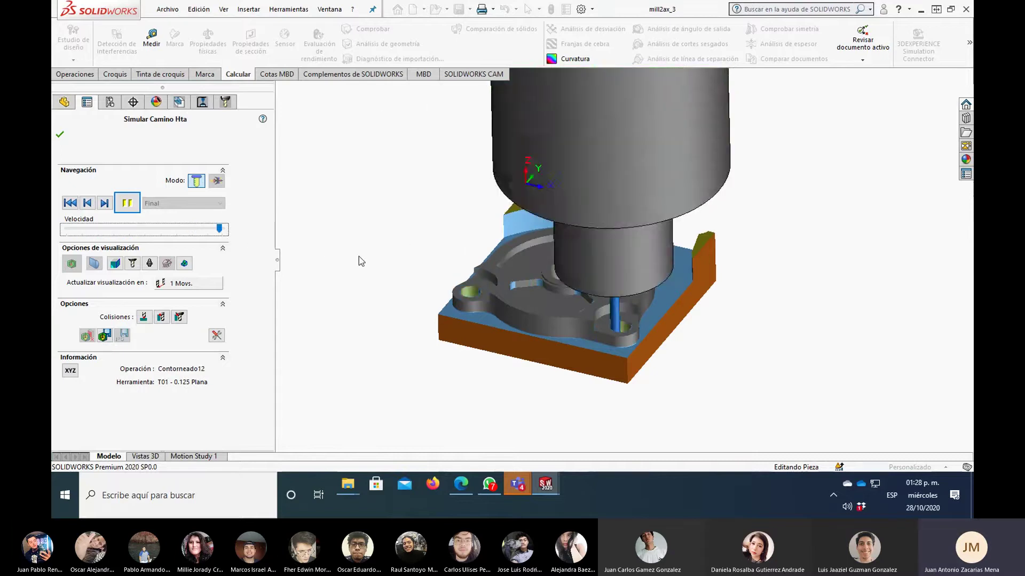
left_click(59, 136)
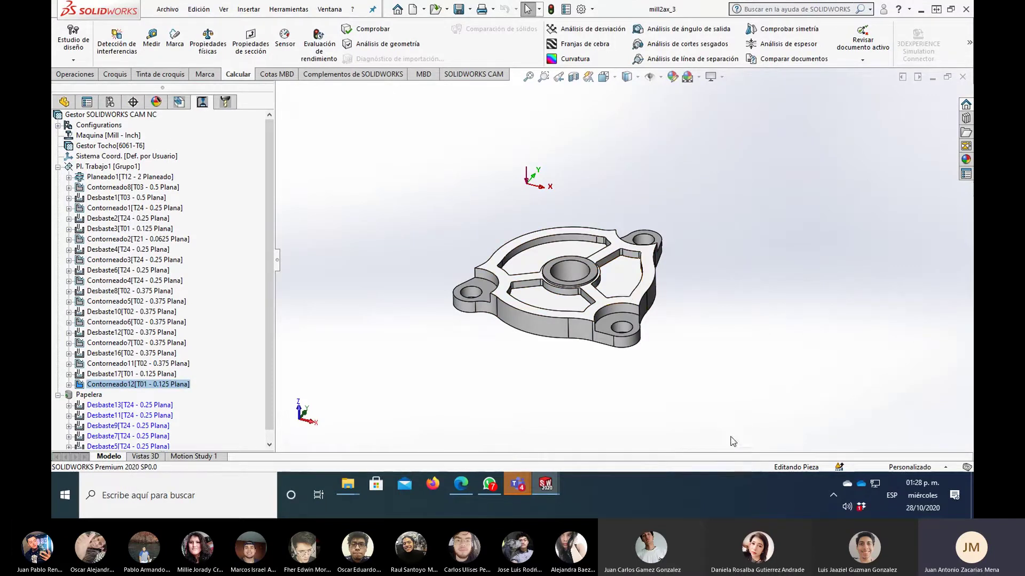
- Minimize the mill2ax_3 part and the Kurt Vise 001 assembly after glancing at the vise jaw
middle_click_drag(652, 320, 660, 328)
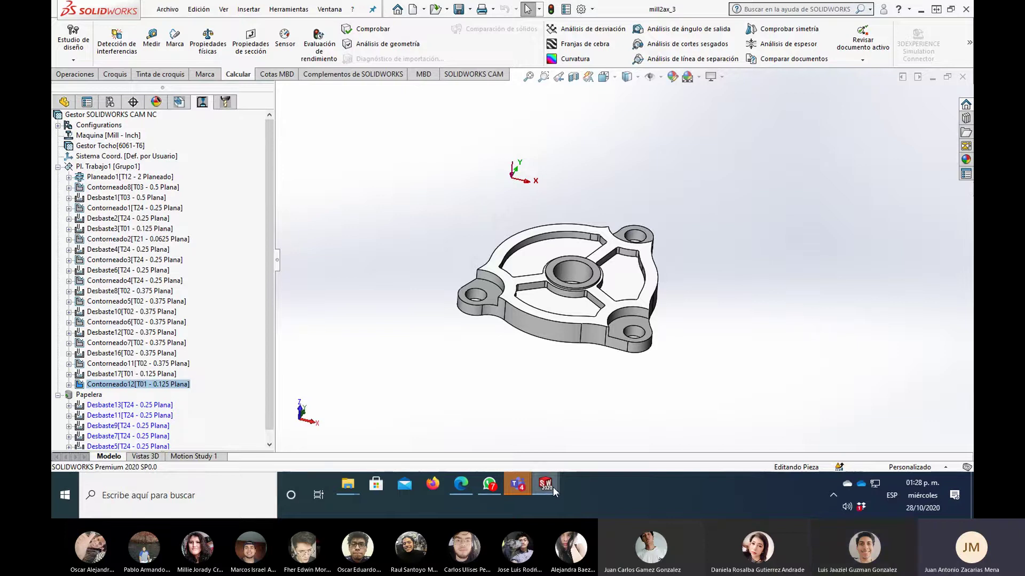
left_click(932, 83)
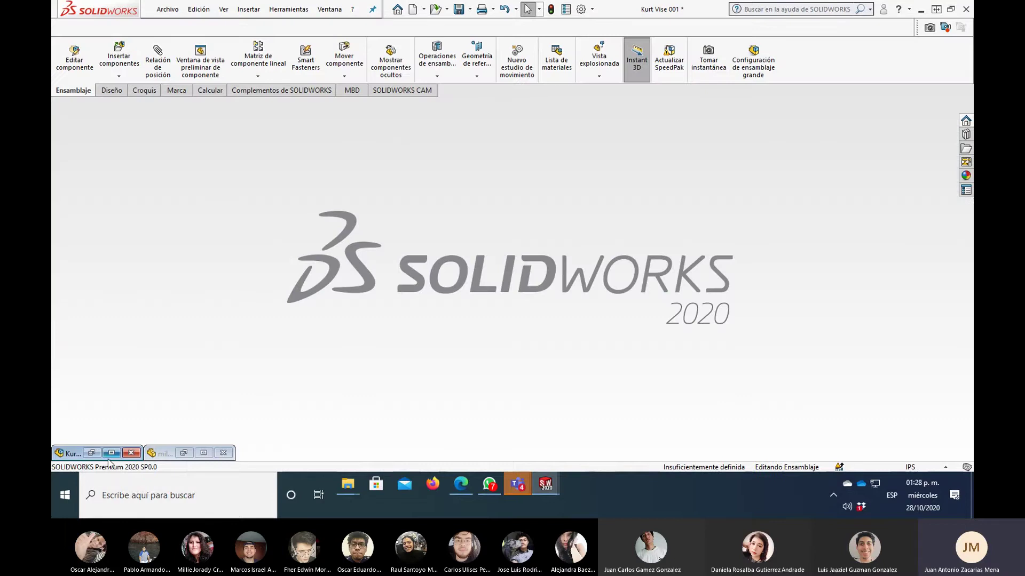
left_click_drag(626, 245, 669, 254)
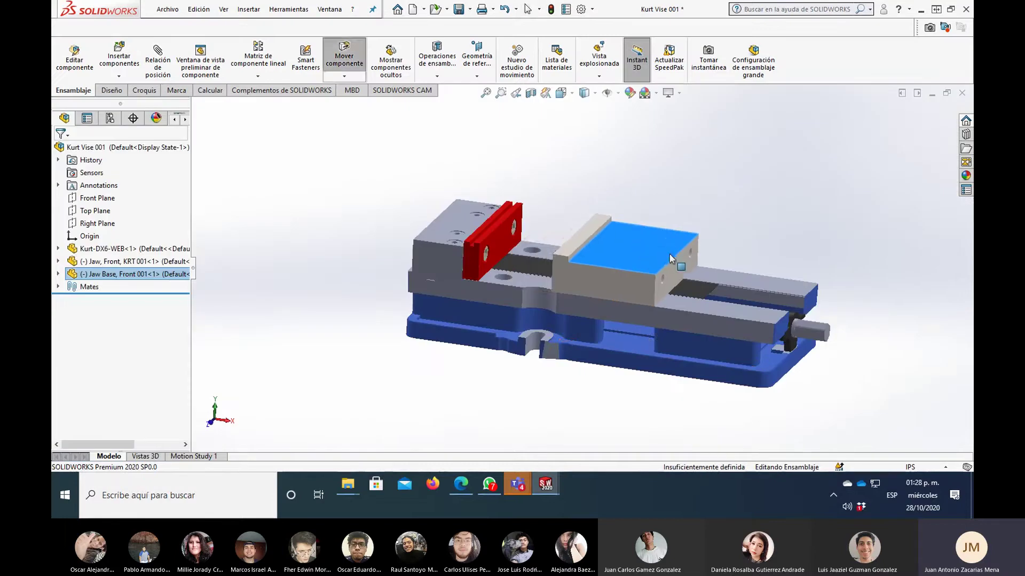
left_click(932, 93)
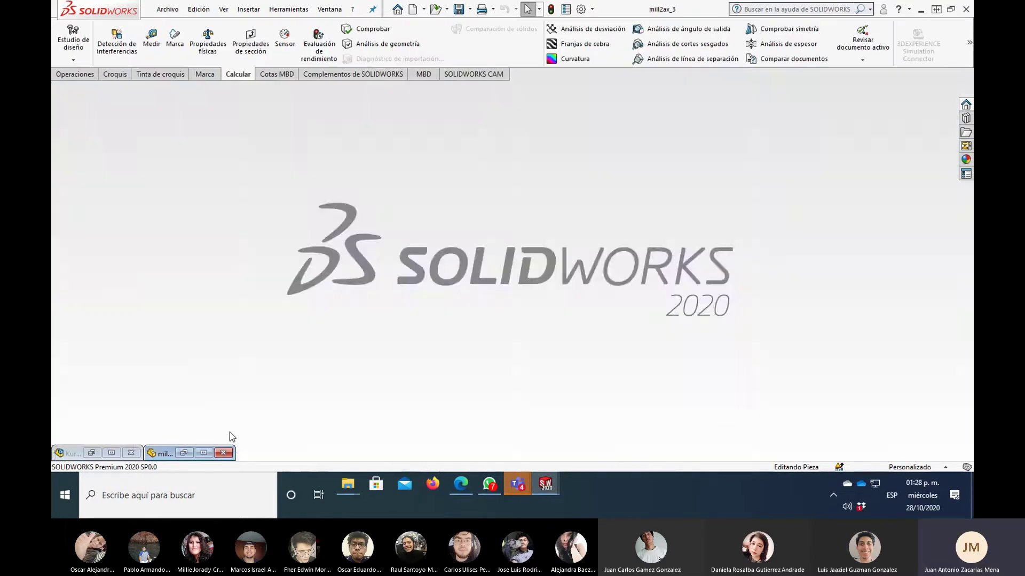
left_click(211, 455)
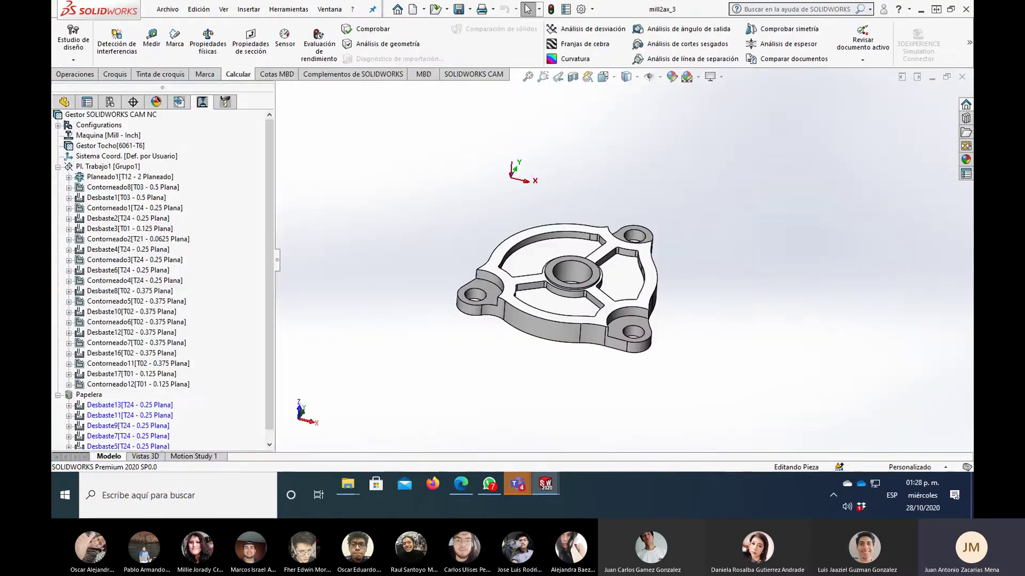
left_click(932, 80)
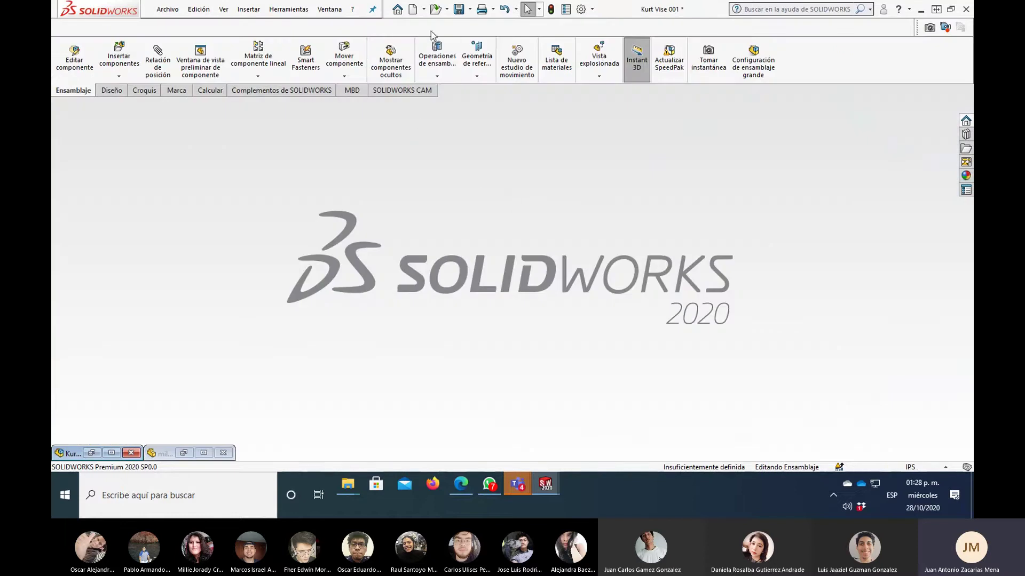
- In the Open dialog, browse to C:\Usuarios\Acceso público\Documents\SOLIDWORKS\SOLIDWORKS 2020
left_click(433, 14)
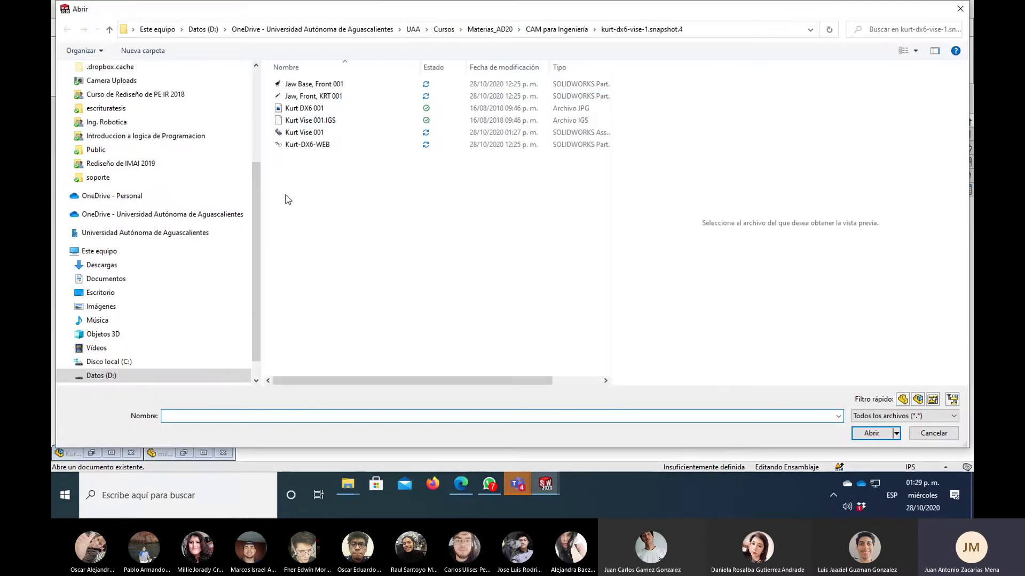
scroll(86, 311, "down", 1)
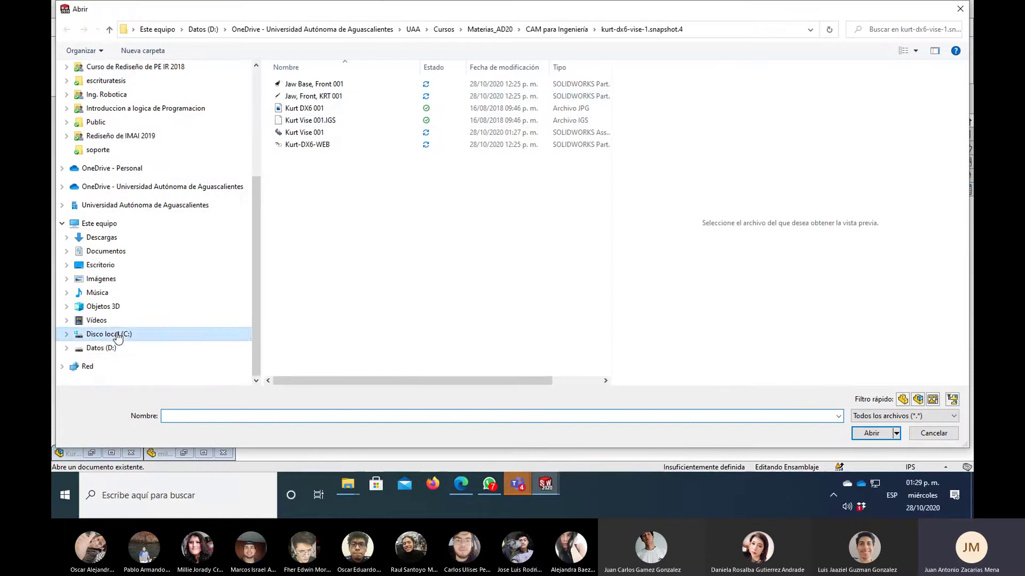
left_click(102, 334)
double_click(321, 230)
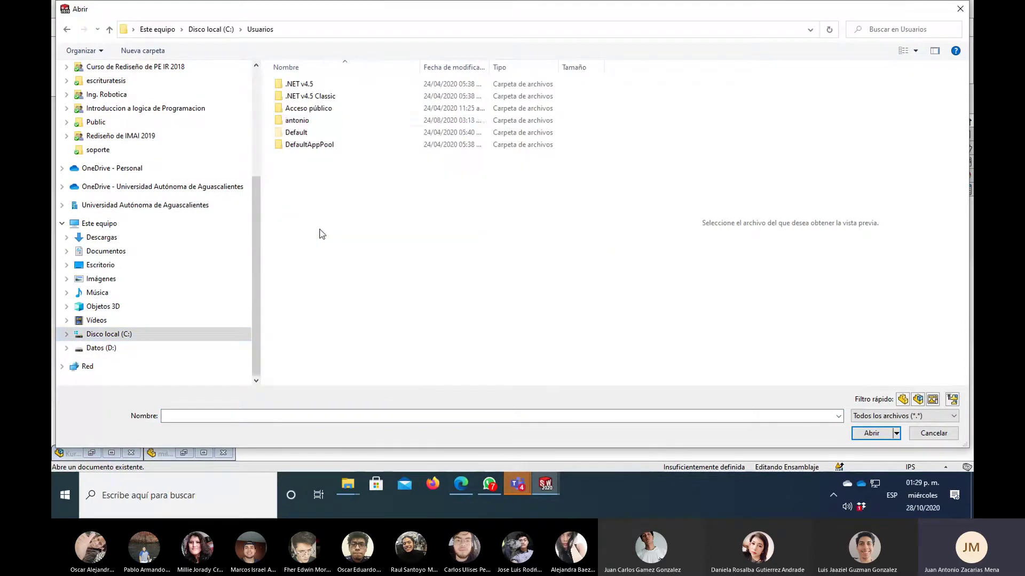
double_click(322, 109)
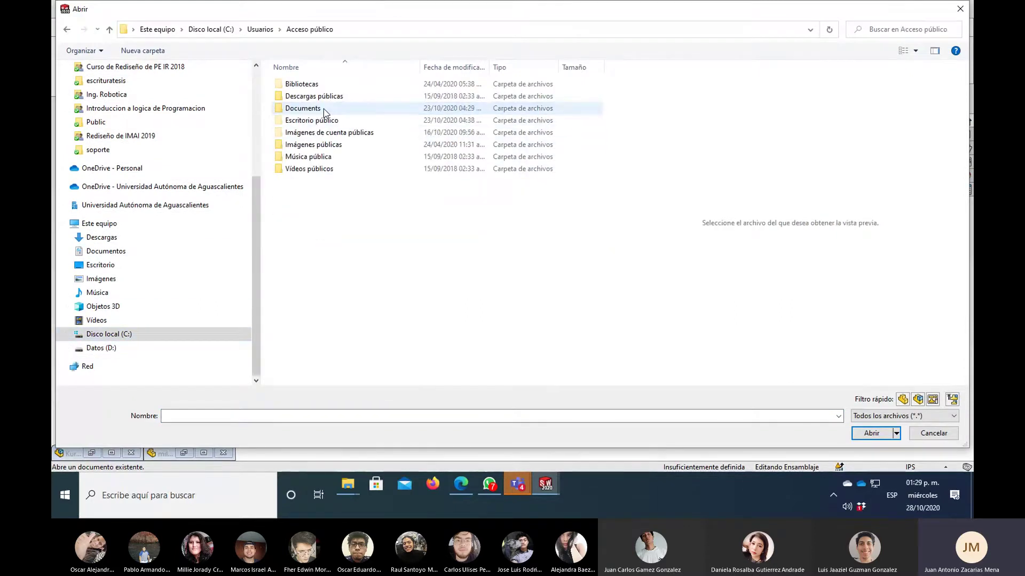
double_click(324, 109)
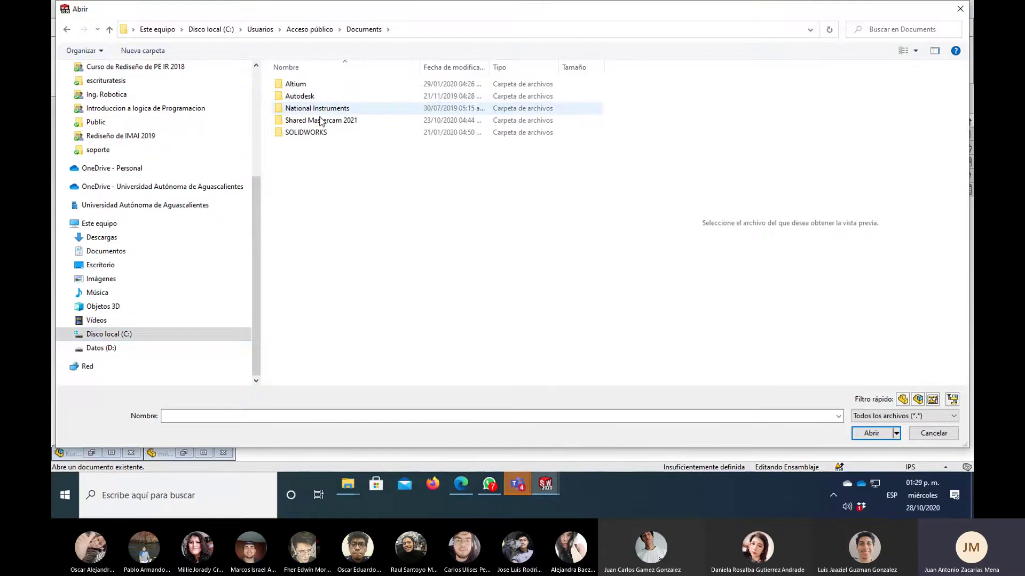
double_click(324, 133)
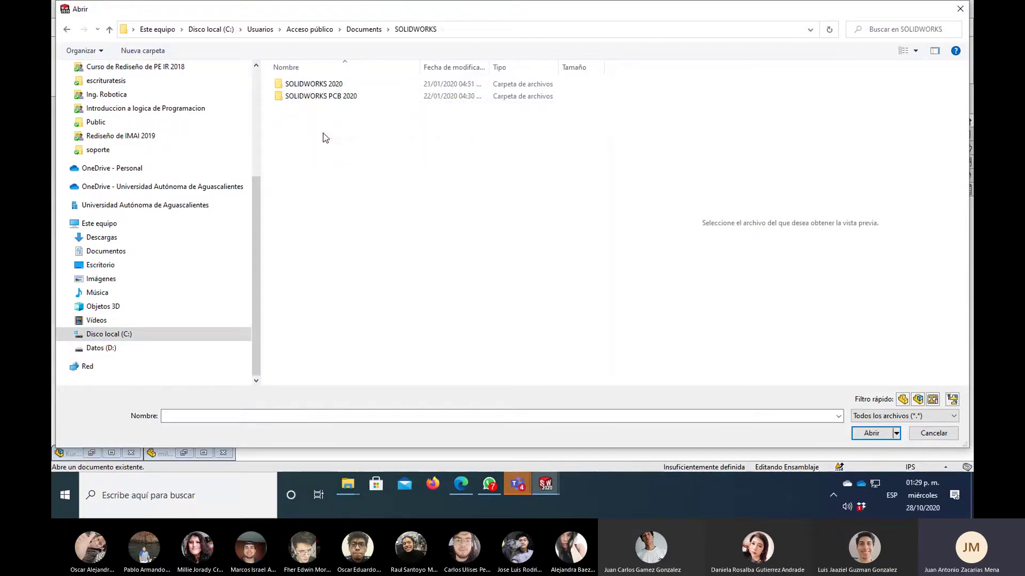
left_click(340, 87)
double_click(339, 87)
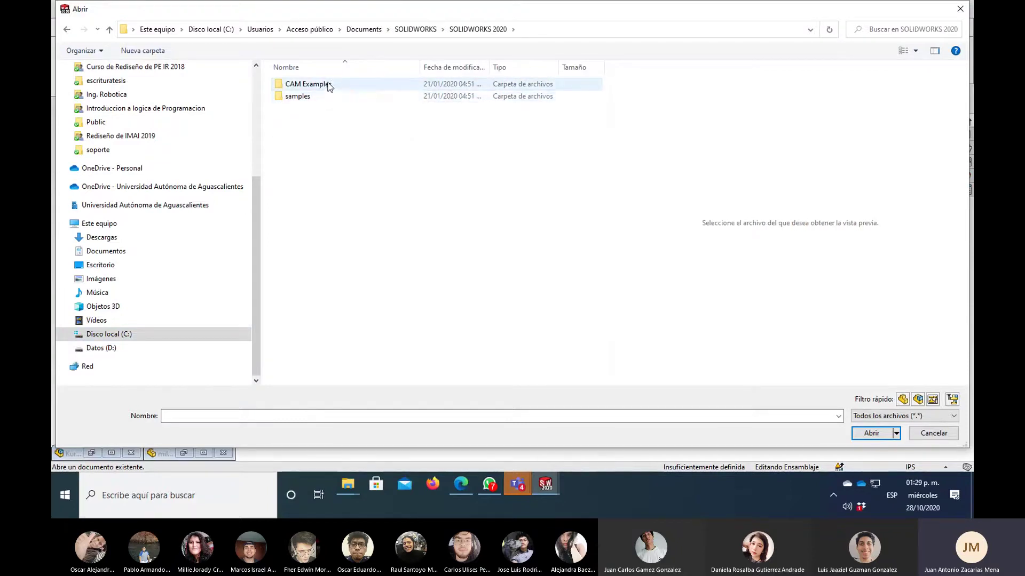
- Open the 'table' part from CAM Examples\tutorial_parts\Assemblies
double_click(331, 85)
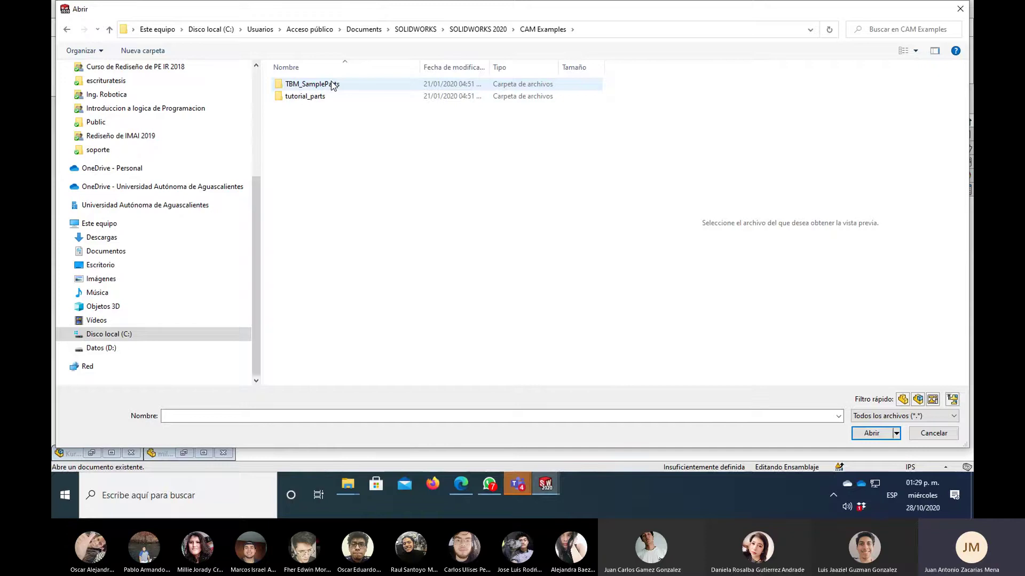
double_click(293, 96)
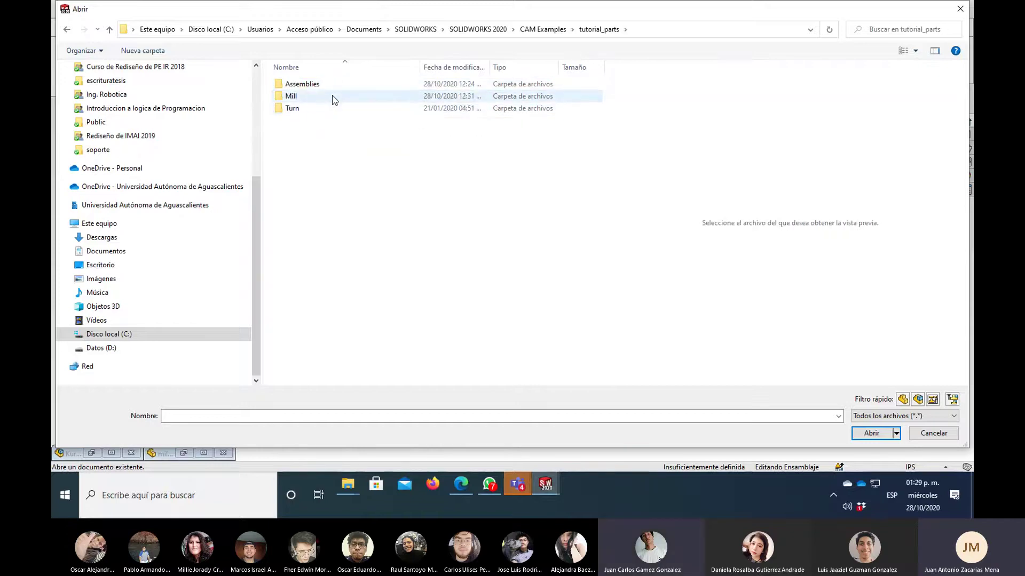
double_click(334, 85)
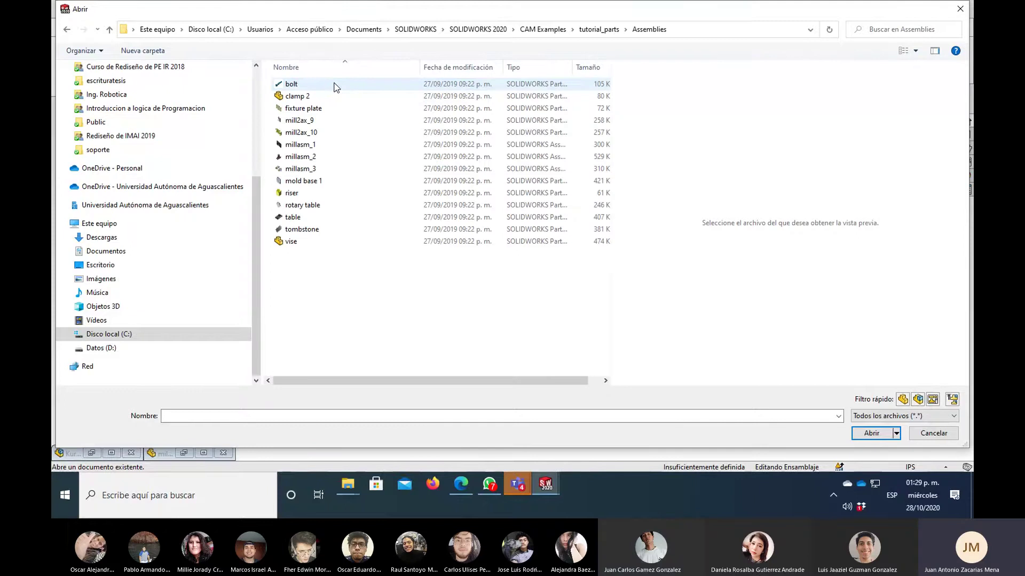
left_click(312, 218)
left_click(315, 231)
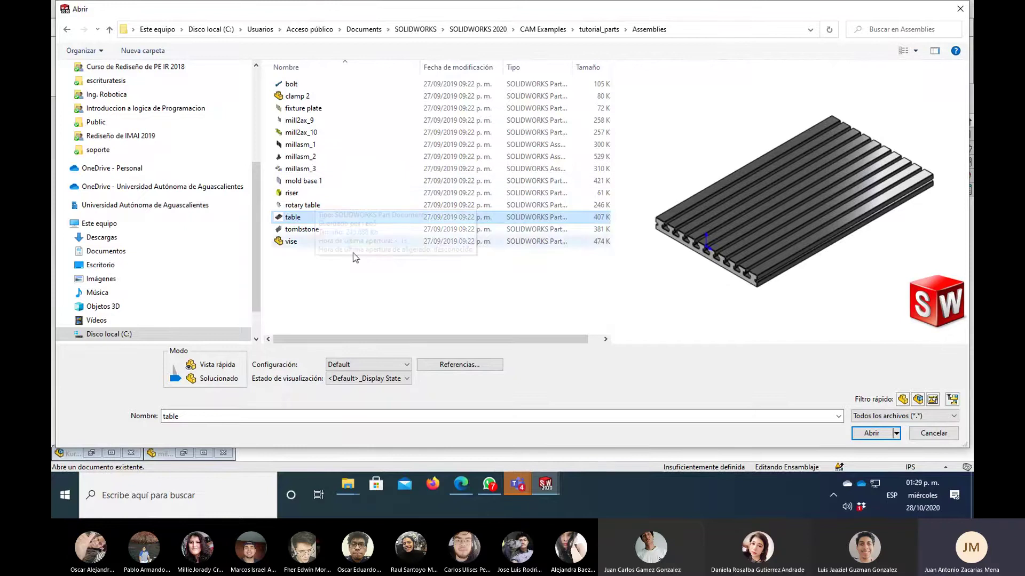
left_click(872, 433)
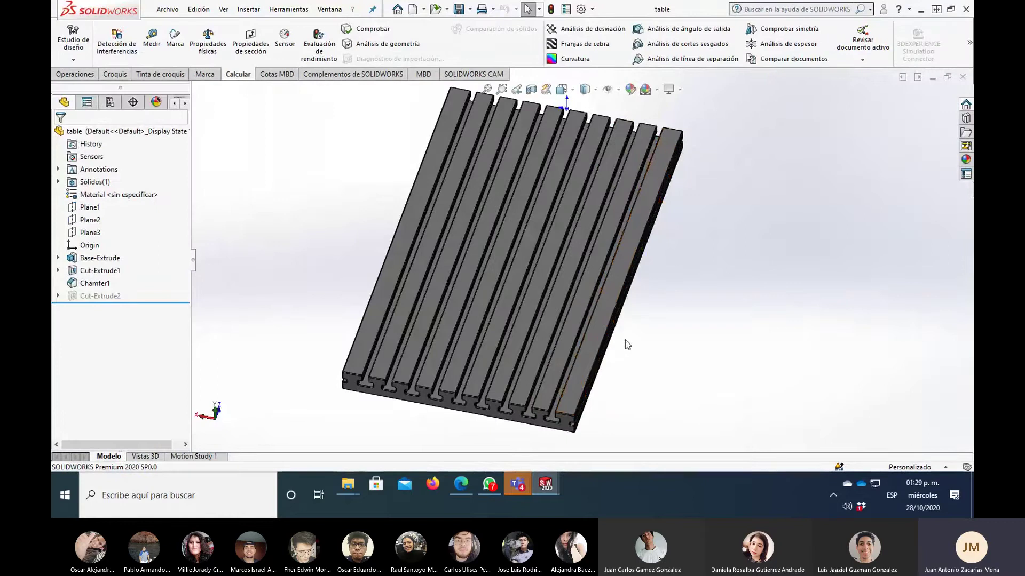
- Orbit the table, then restore and minimize Kurt Vise 001, mill2ax_3 and table in turn
mouse_move(625, 340)
middle_mouse_down()
mouse_move(617, 297)
mouse_move(674, 261)
middle_mouse_up()
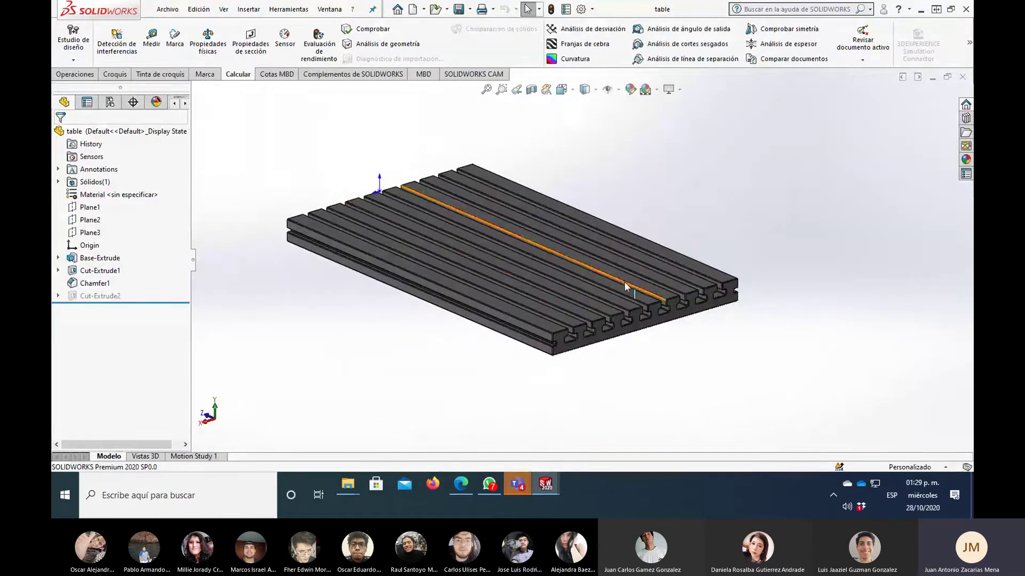
left_click(932, 79)
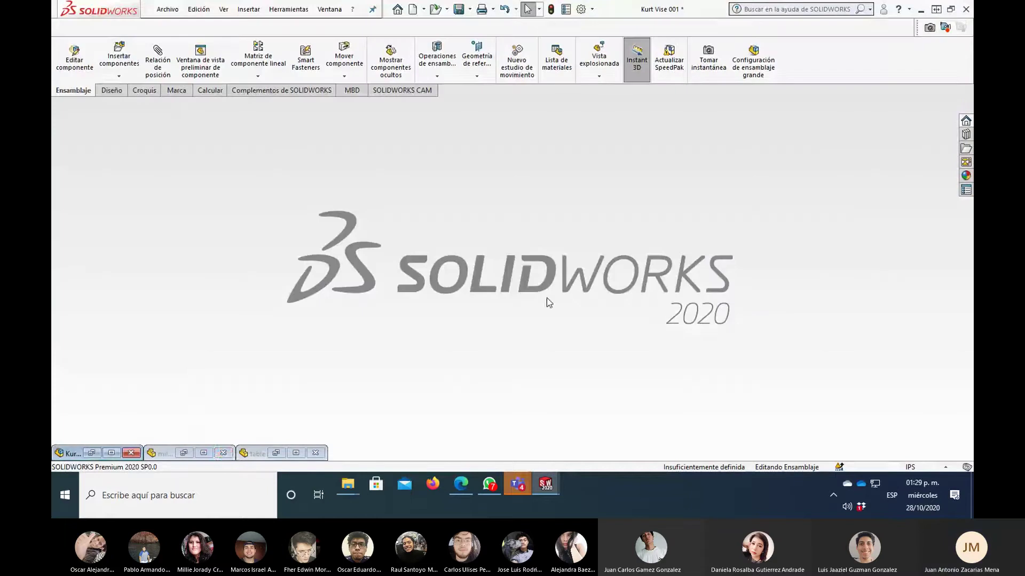
left_click(111, 454)
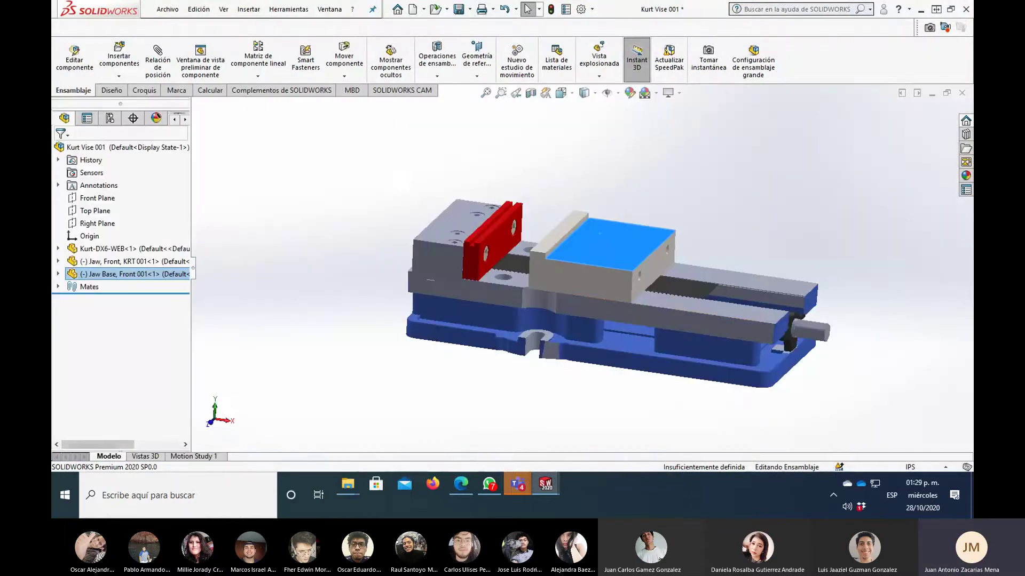
left_click(932, 93)
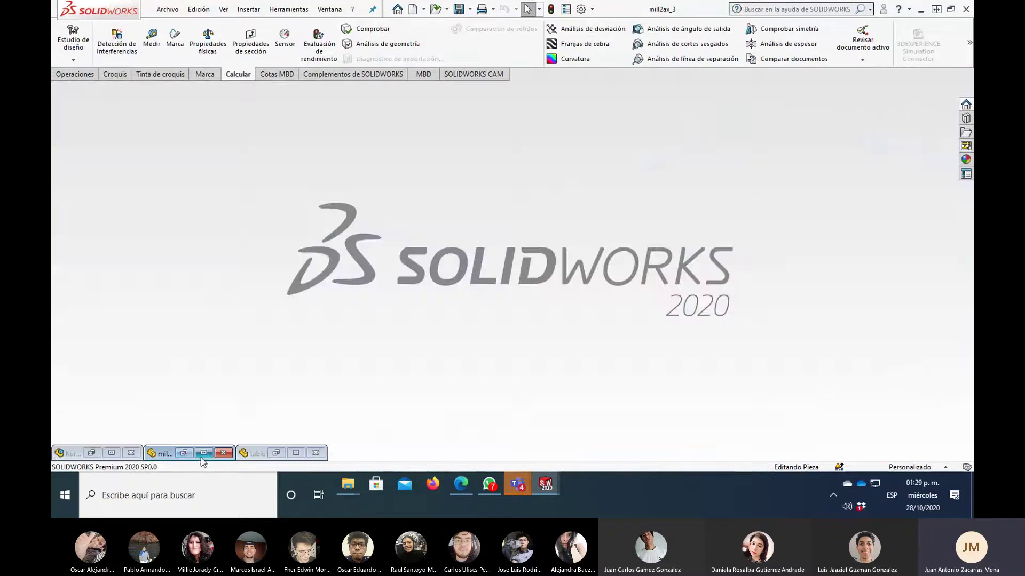
left_click(201, 457)
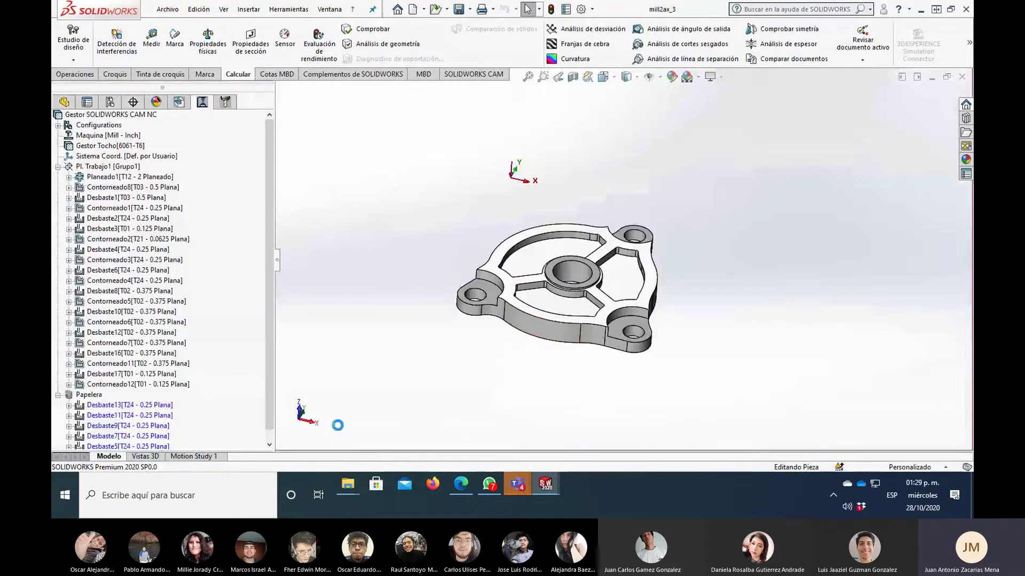
left_click(932, 77)
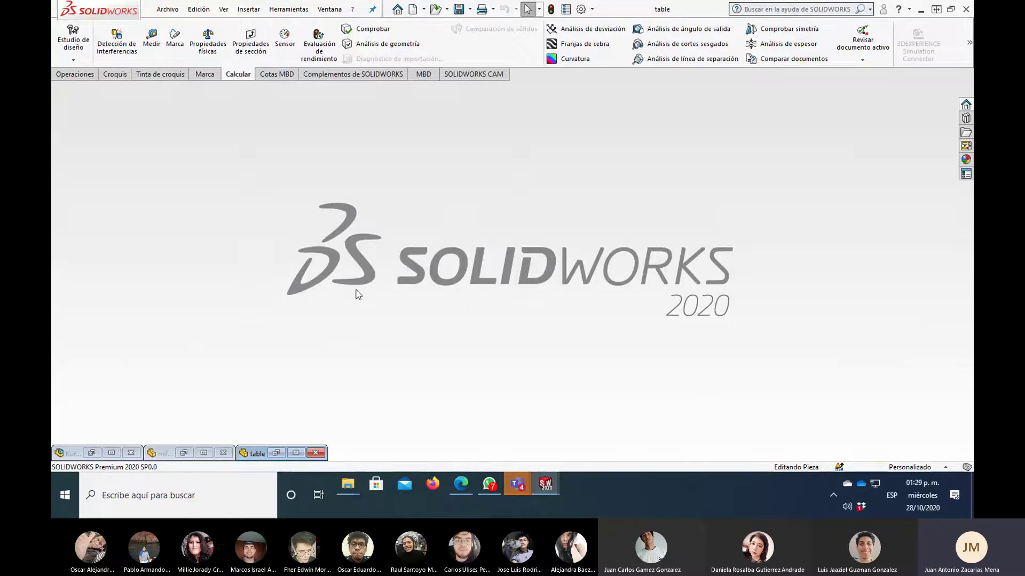
left_click(297, 452)
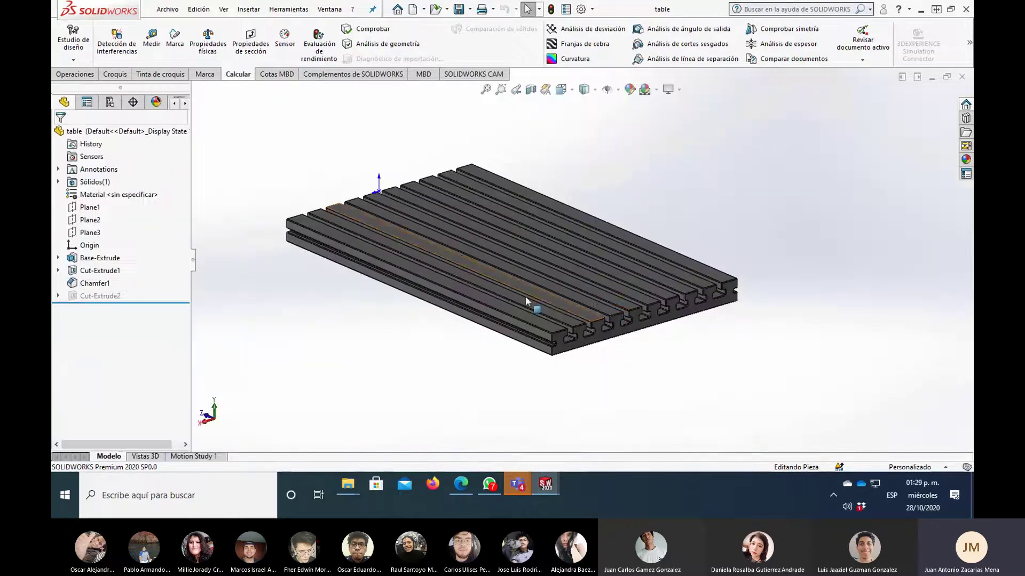
left_click(929, 81)
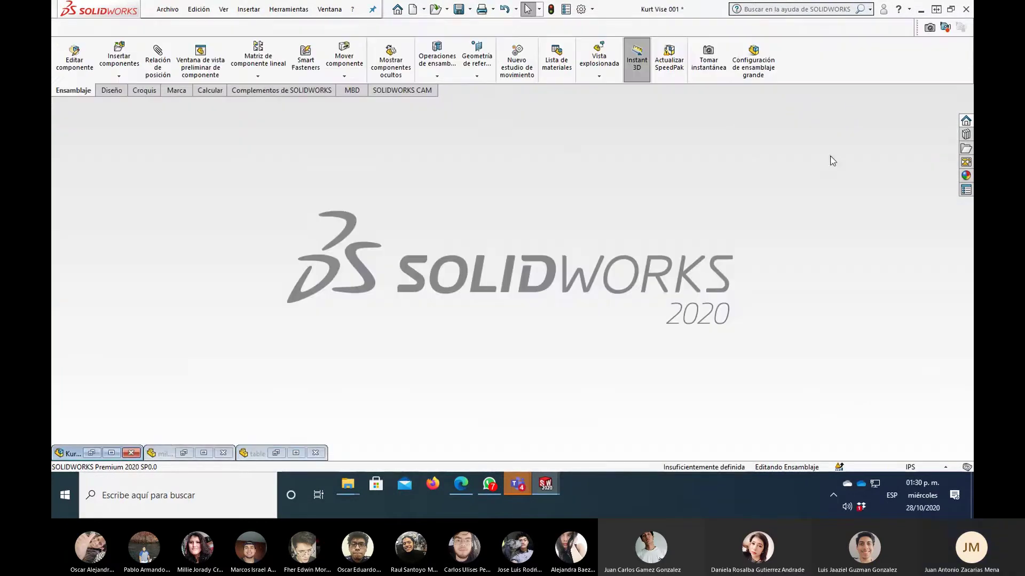
- Create new assembly Ensamblaje4 with the table part placed as first component, in isometric view
left_click(424, 10)
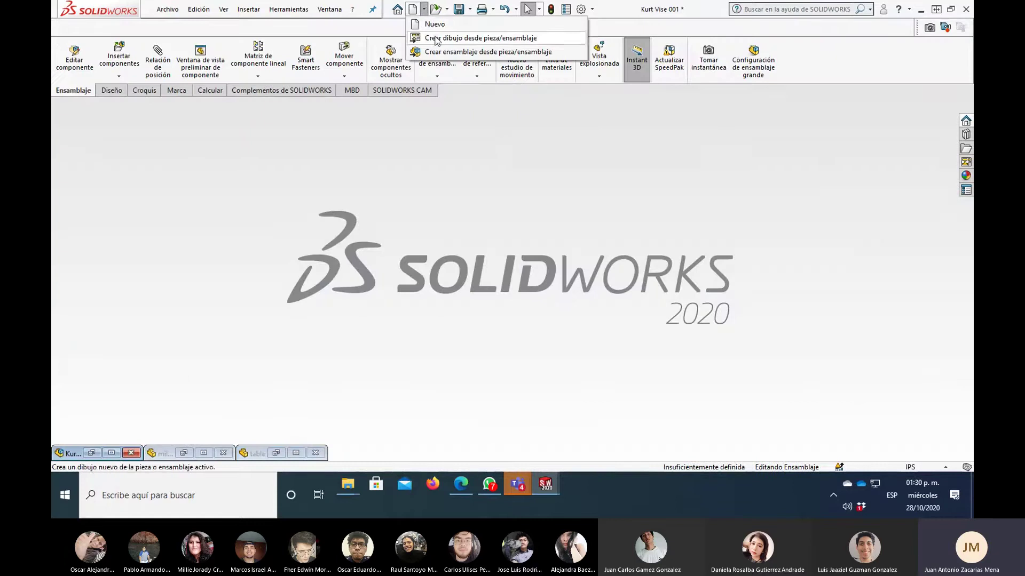
left_click(419, 23)
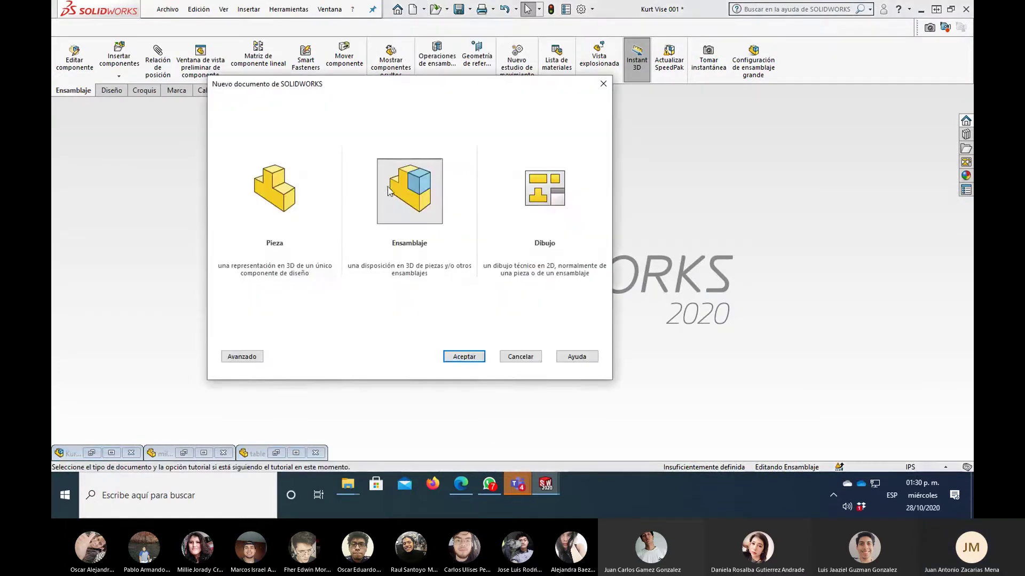
left_click(402, 198)
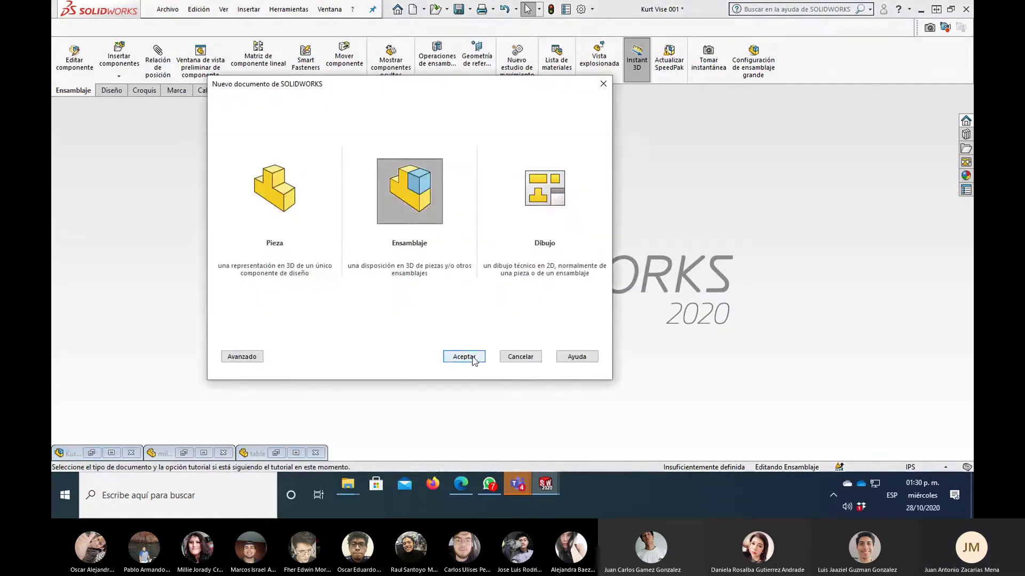
left_click(472, 356)
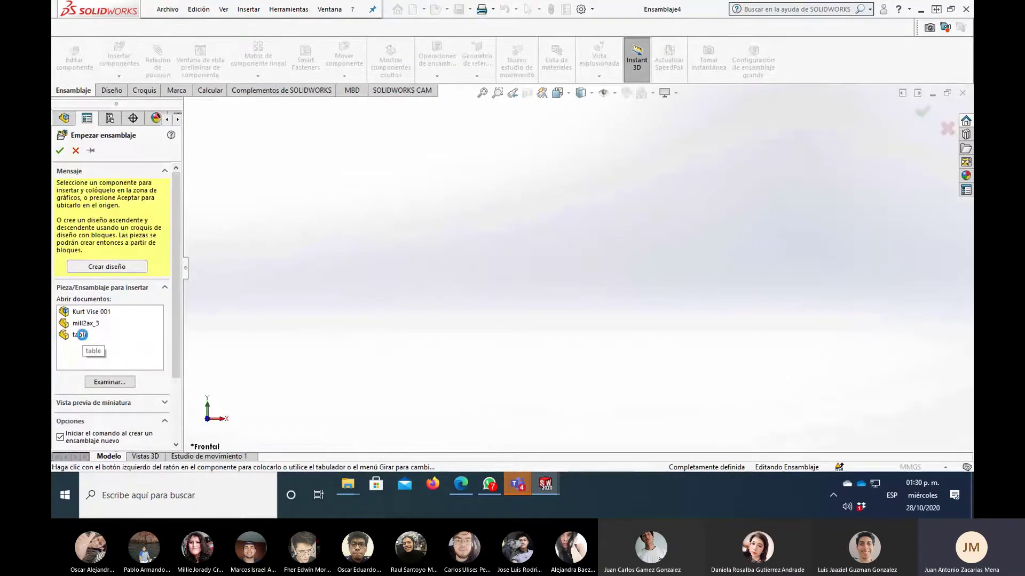
left_click(82, 334)
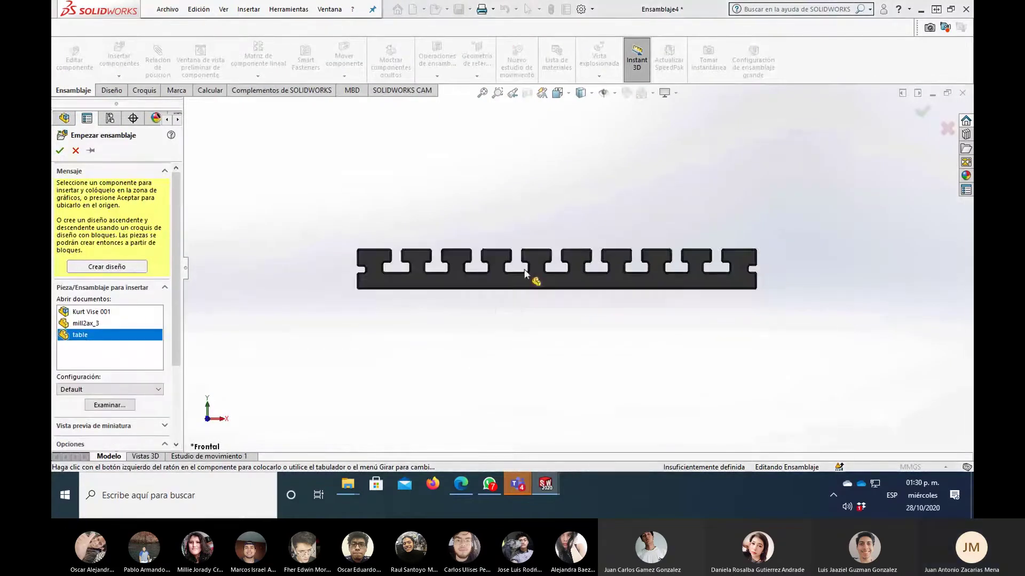
left_click(524, 273)
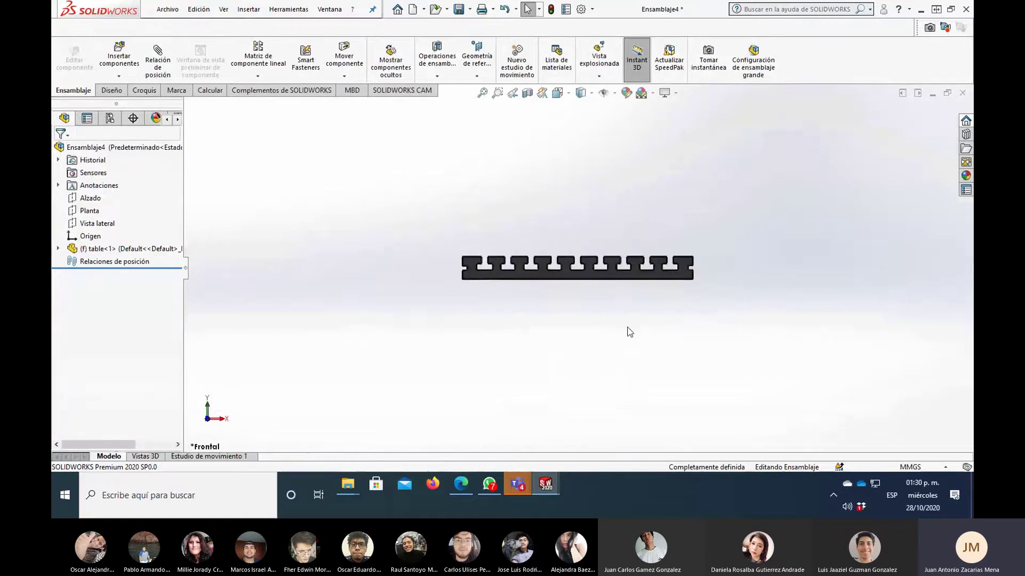
key("ctrl+7")
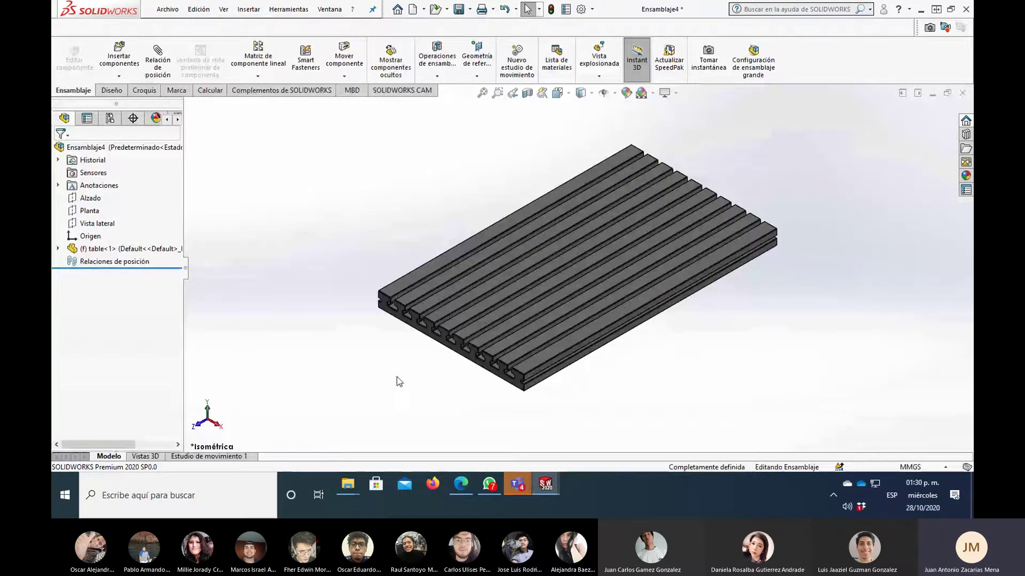
- Insert the Kurt Vise 001 assembly and lift it above the table
left_click(114, 56)
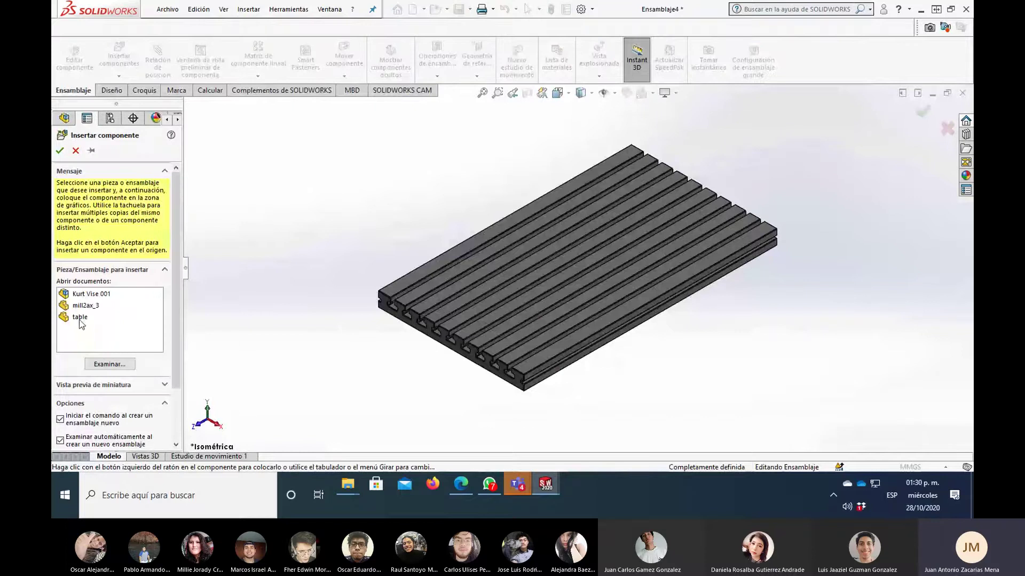
left_click(86, 295)
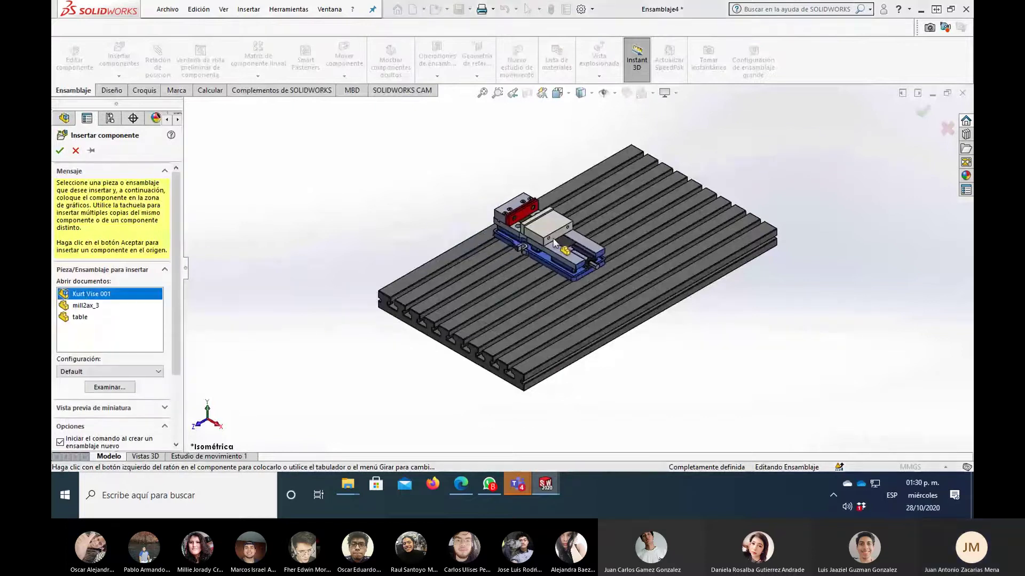
left_click(564, 246)
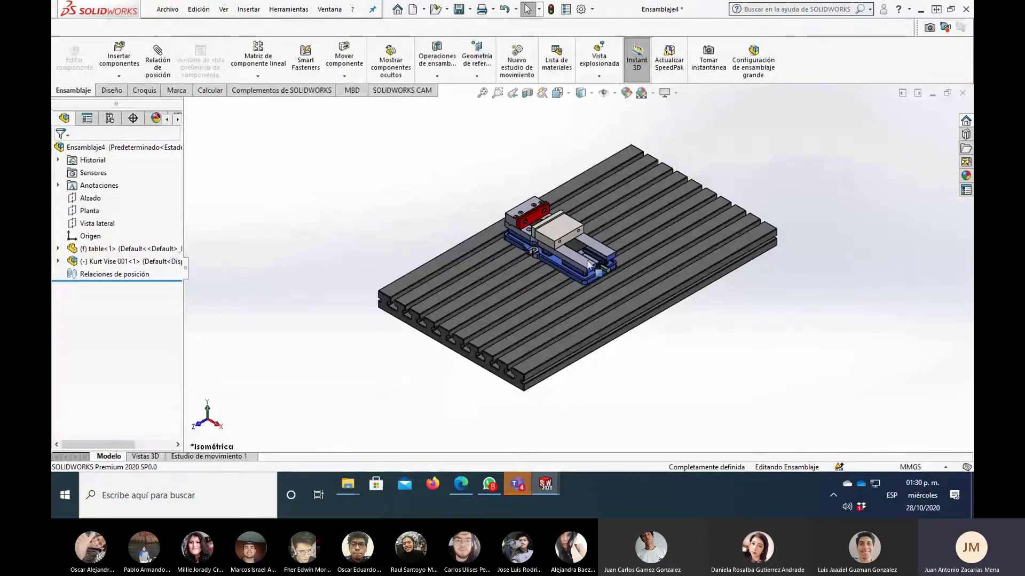
mouse_move(396, 377)
middle_mouse_down()
mouse_move(606, 173)
mouse_move(577, 284)
middle_mouse_up()
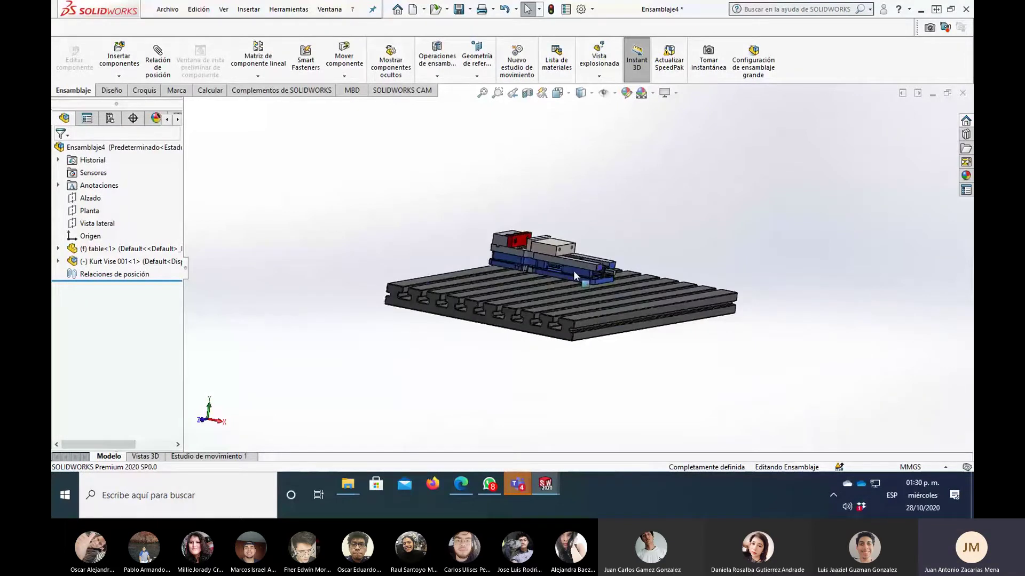
mouse_move(573, 270)
left_mouse_down()
mouse_move(572, 210)
mouse_move(619, 198)
left_mouse_up()
key("Escape")
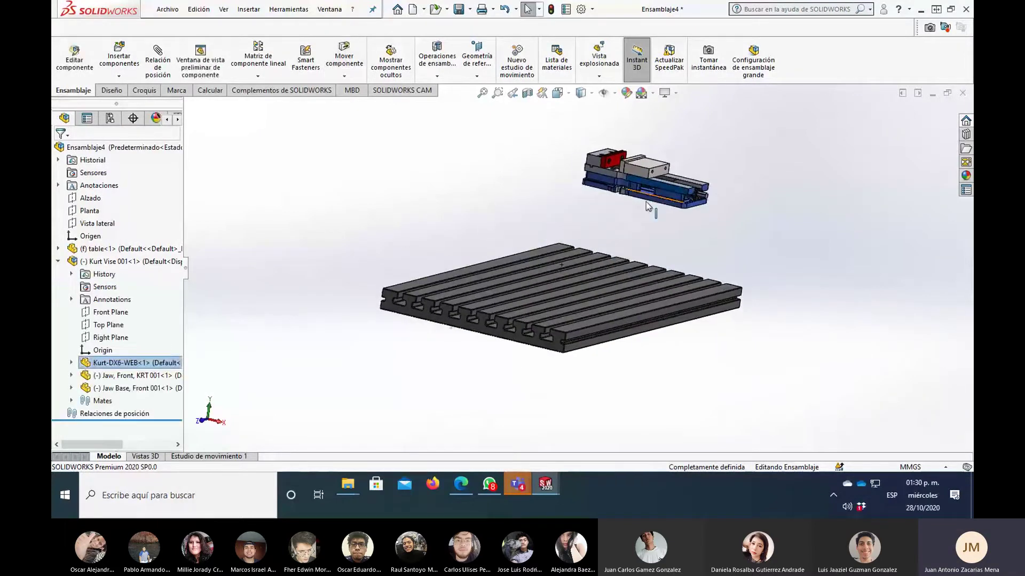
- Inspect the vise base and table top faces, then start a new mate
middle_click_drag(620, 199, 668, 203)
scroll(668, 203, "down", 5)
scroll(667, 254, "down", 3)
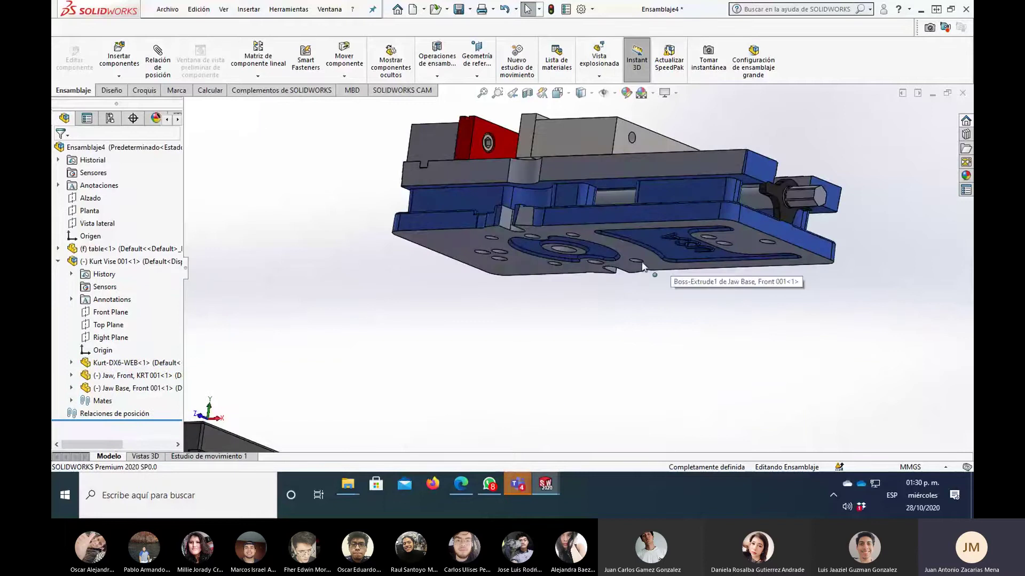
left_click(644, 255)
scroll(644, 255, "up", 5)
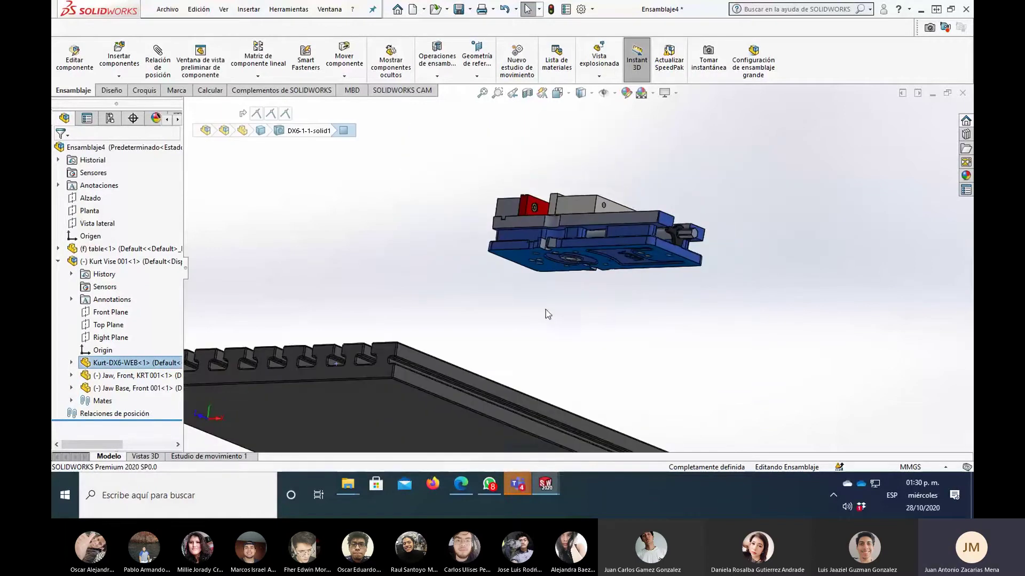
middle_click_drag(546, 310, 502, 374)
left_click(501, 376)
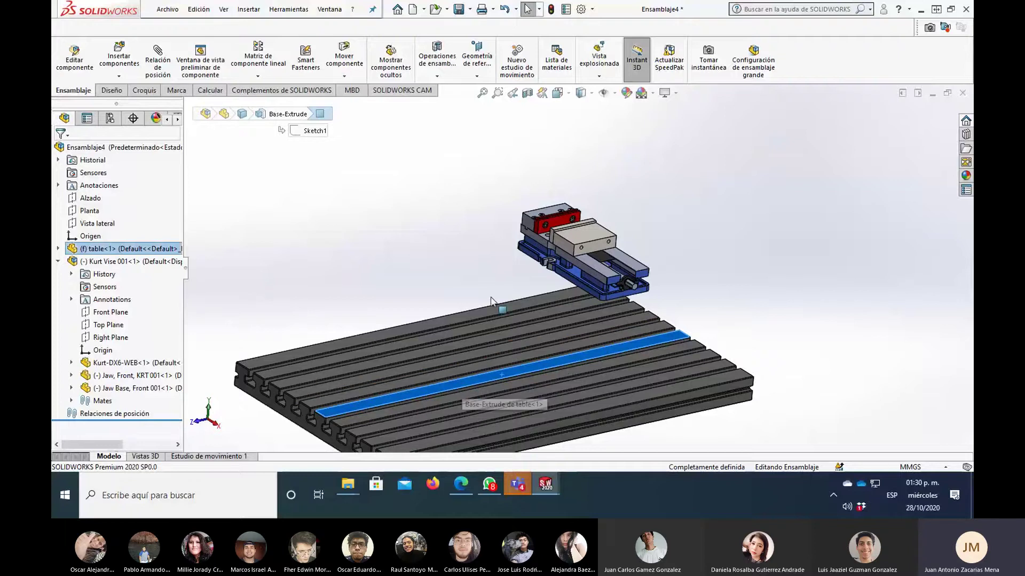
left_click(720, 200)
left_click(169, 50)
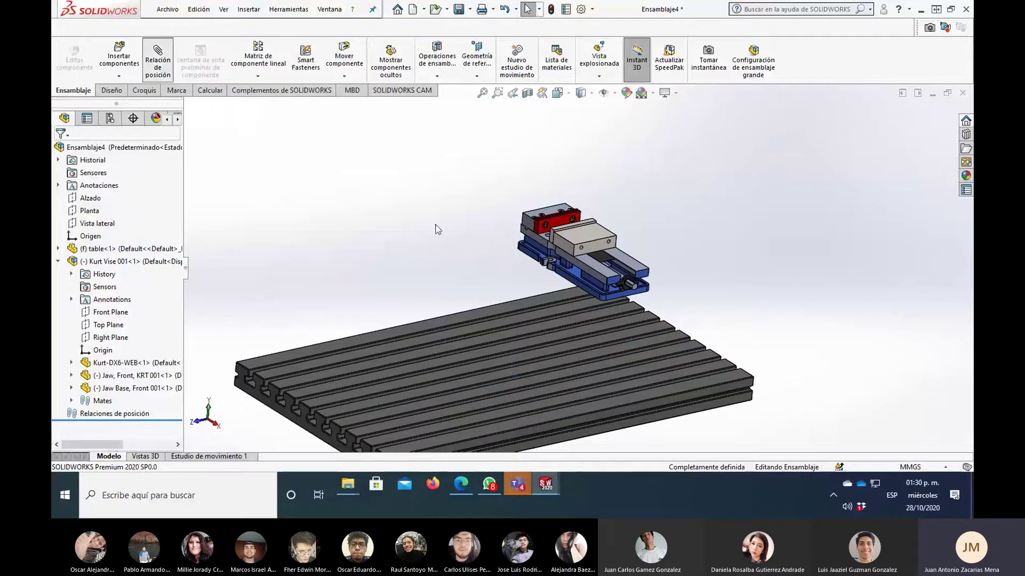
middle_click_drag(580, 306, 569, 227)
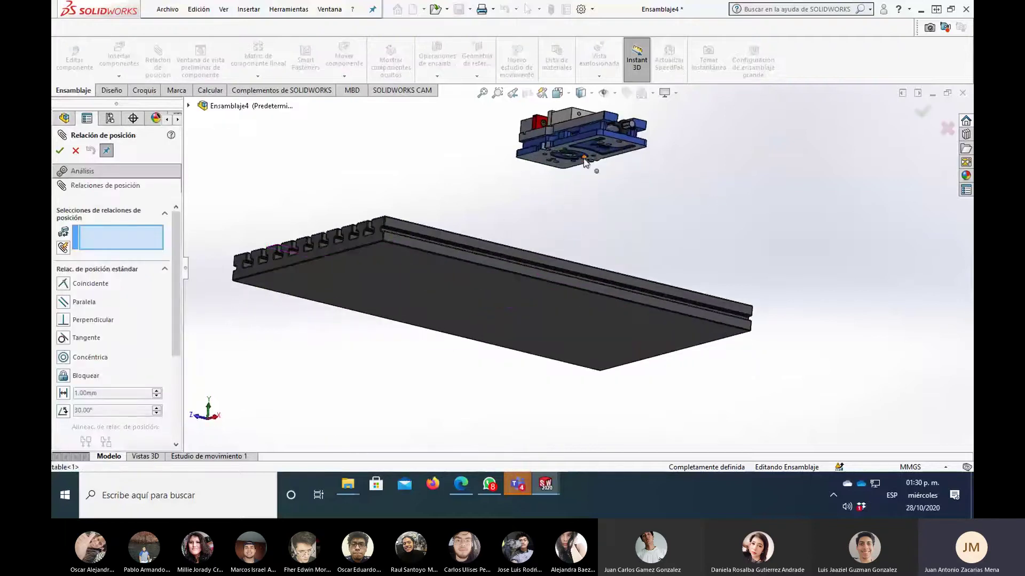
- Mate the vise's bottom face coincident with the table top, checking in side and top views
scroll(556, 145, "down", 5)
left_click(481, 199)
scroll(522, 253, "up", 5)
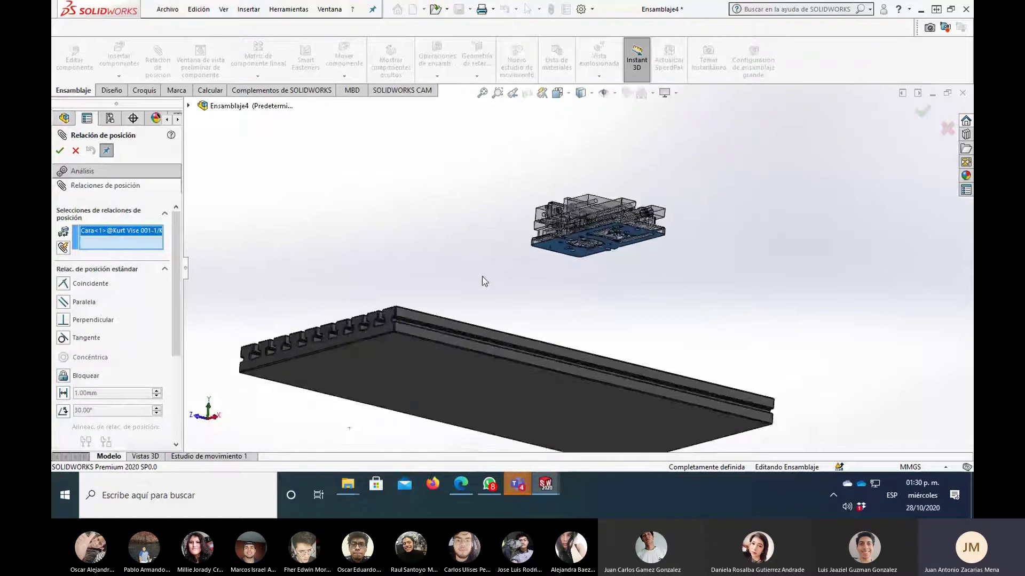
middle_click_drag(482, 276, 477, 378)
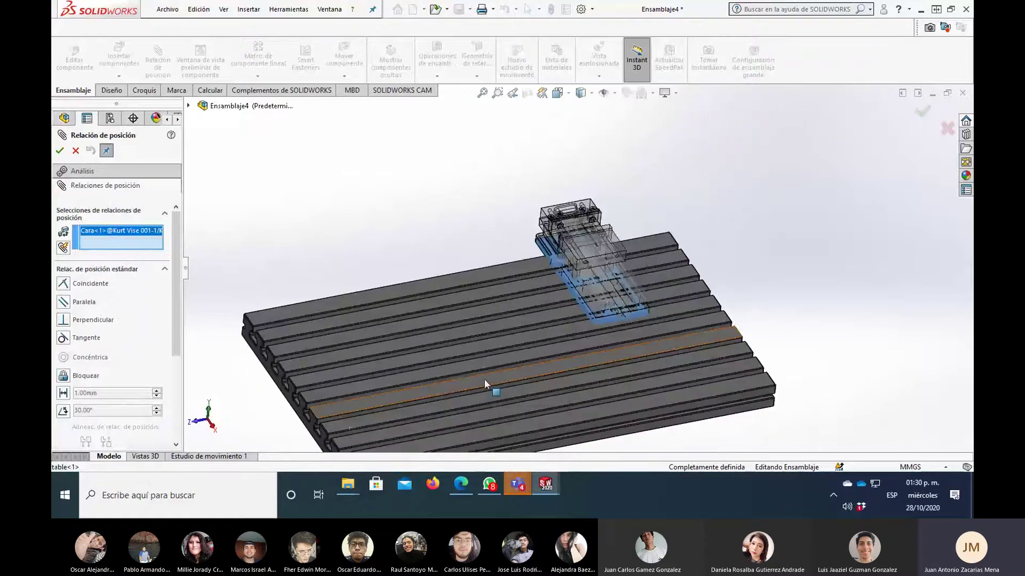
left_click(485, 379)
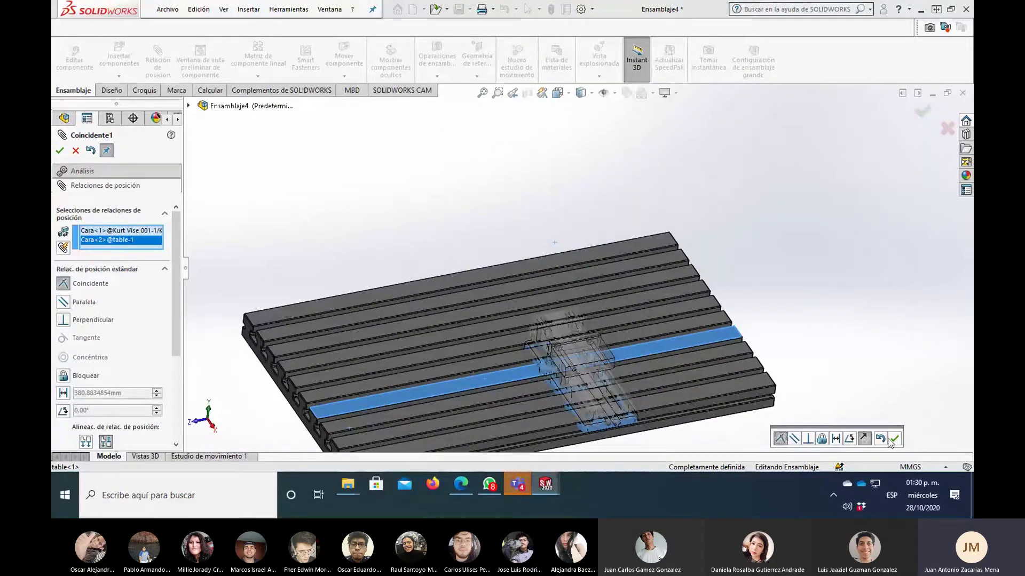
left_click(895, 439)
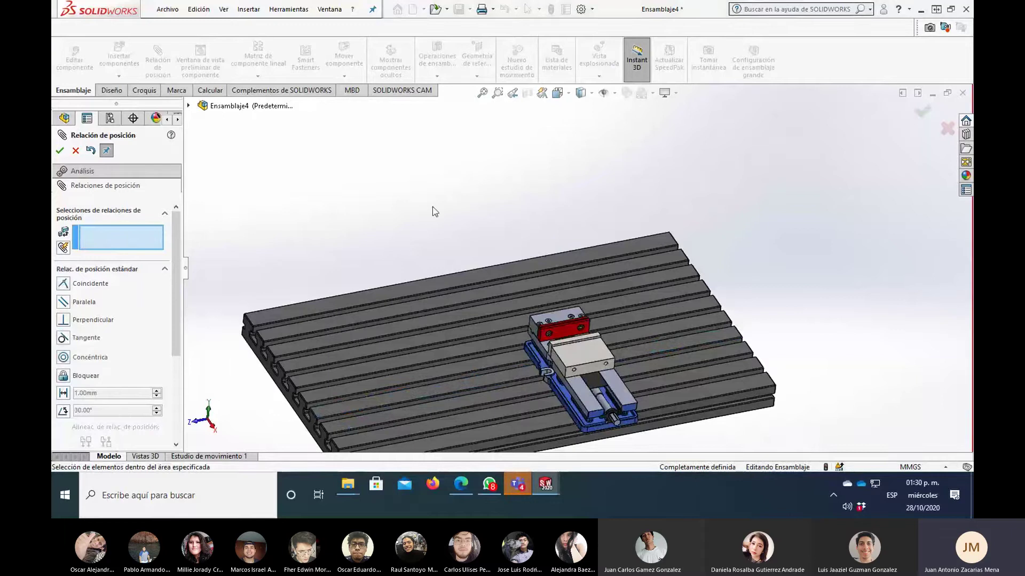
key("ctrl+4")
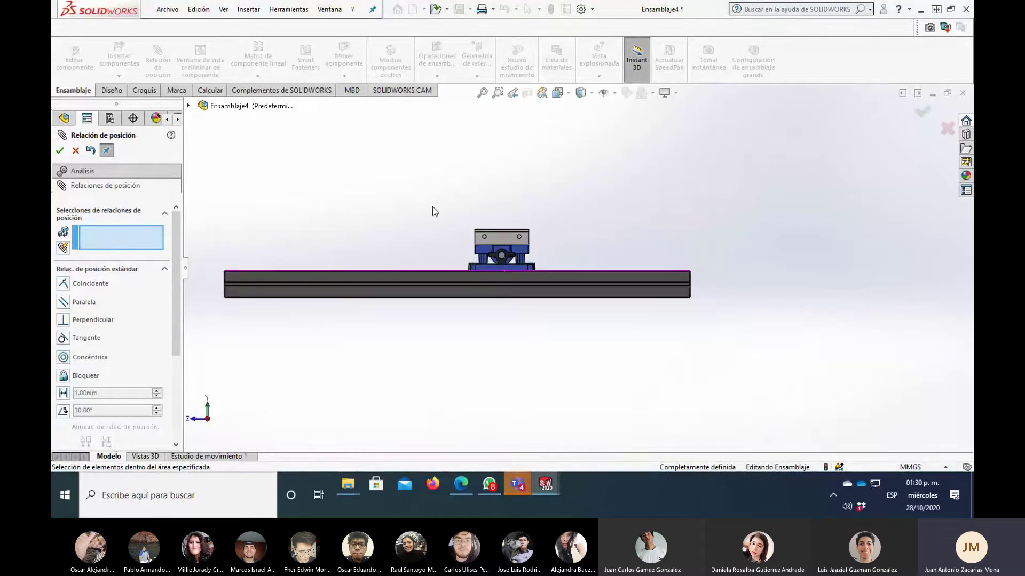
key("shift+Down")
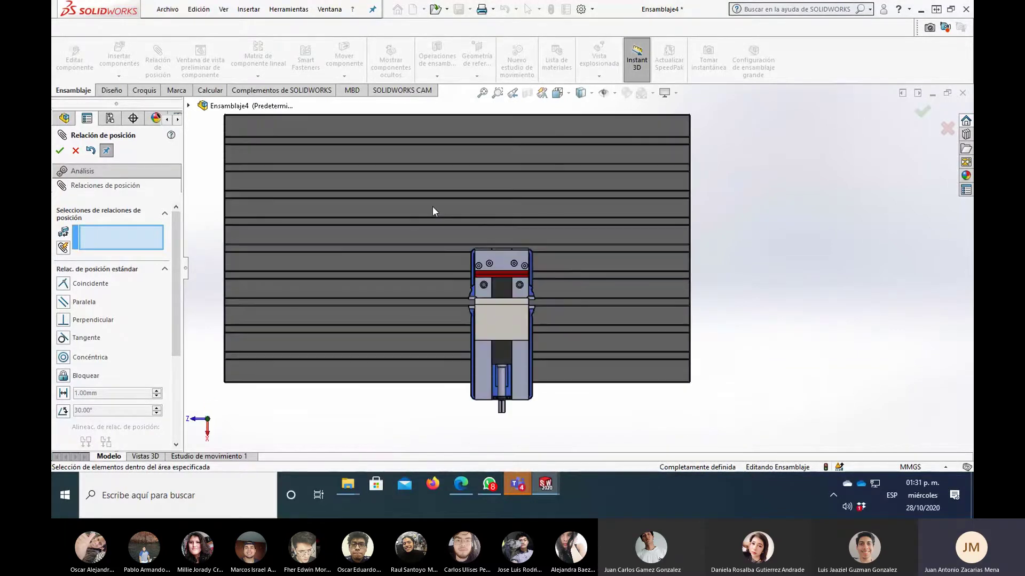
- Close the mate panel and slide the vise toward the table's upper area, checking front and top views
left_click(78, 154)
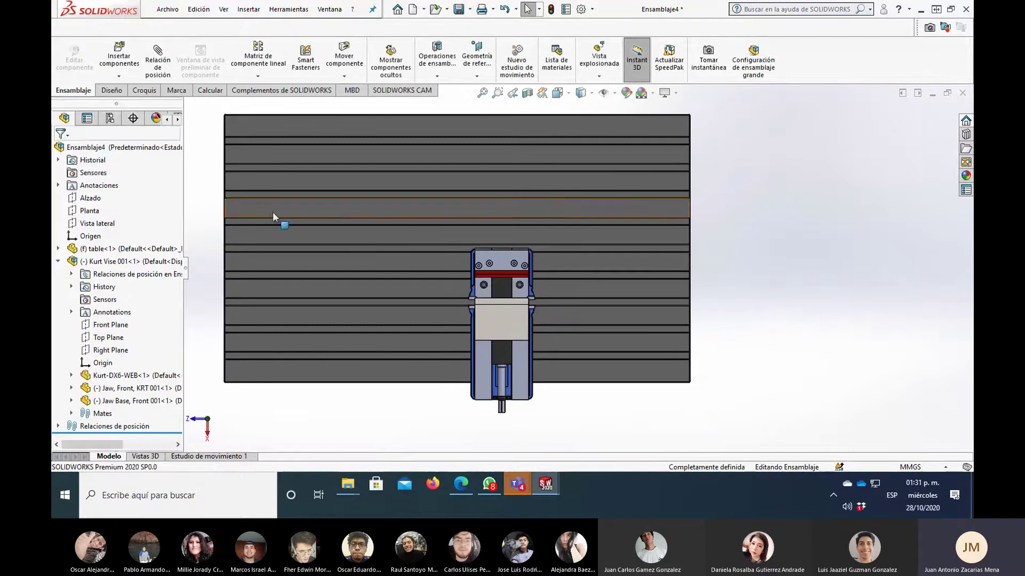
mouse_move(508, 324)
left_mouse_down()
mouse_move(447, 244)
mouse_move(458, 239)
left_mouse_up()
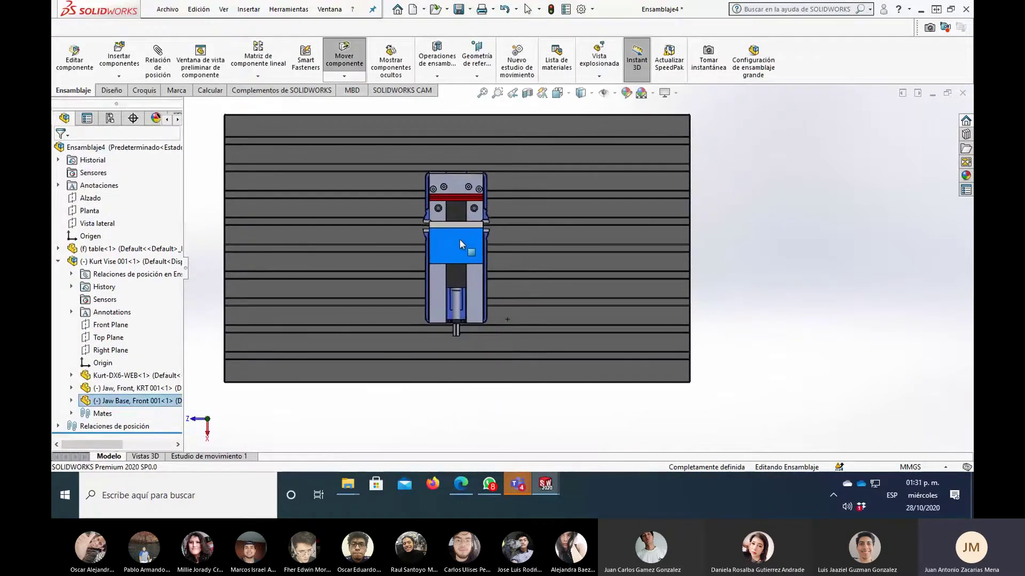
key("Escape")
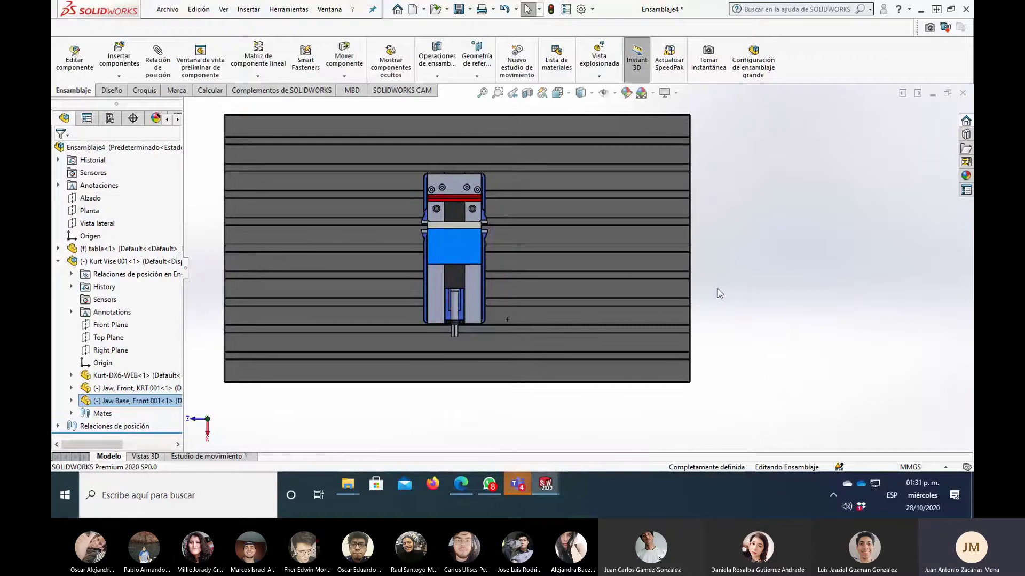
mouse_move(438, 421)
middle_mouse_down()
mouse_move(511, 313)
mouse_move(485, 330)
middle_mouse_up()
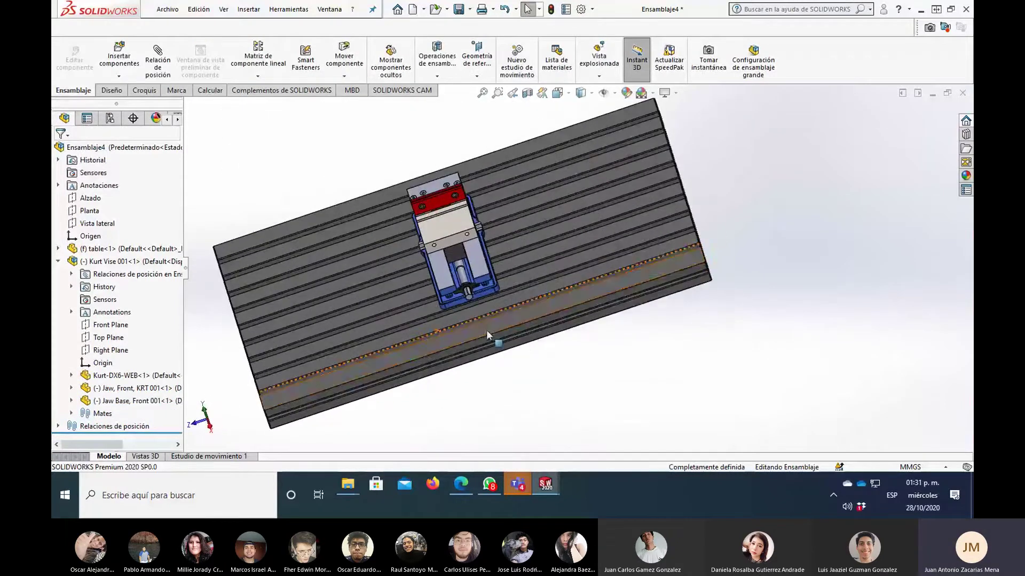
left_click(489, 328)
key("ctrl+8")
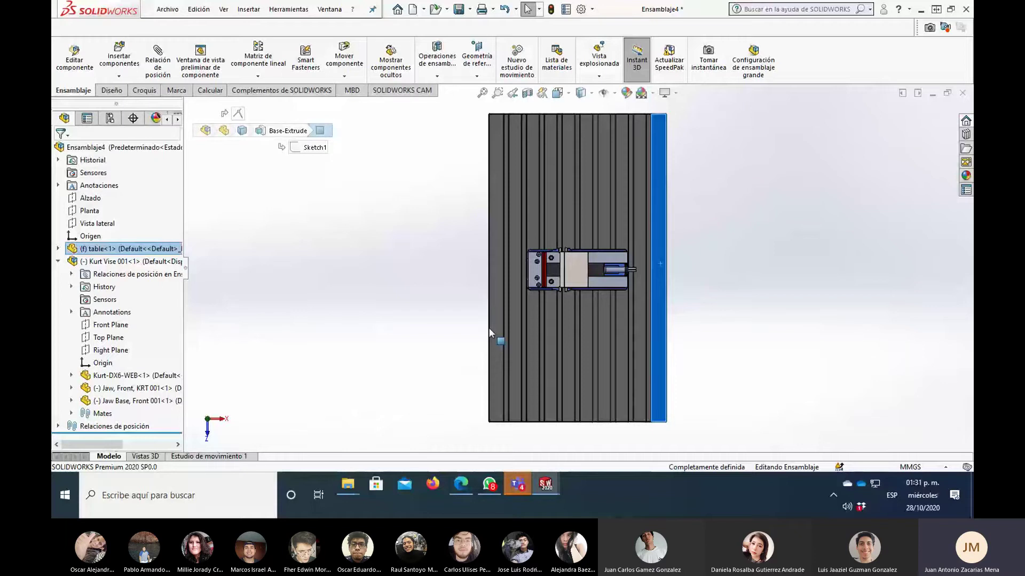
key("ctrl+1")
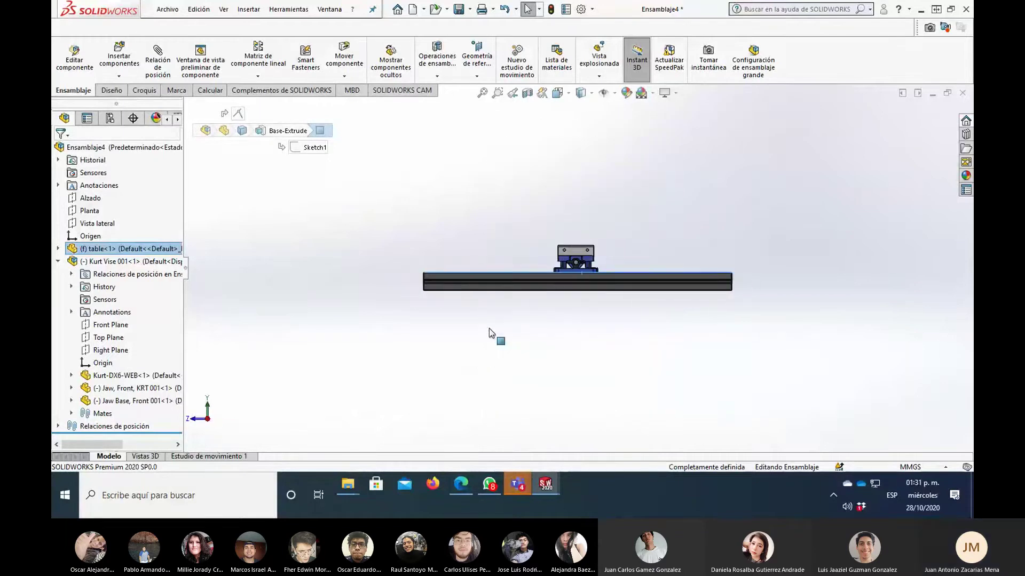
key("ctrl+8")
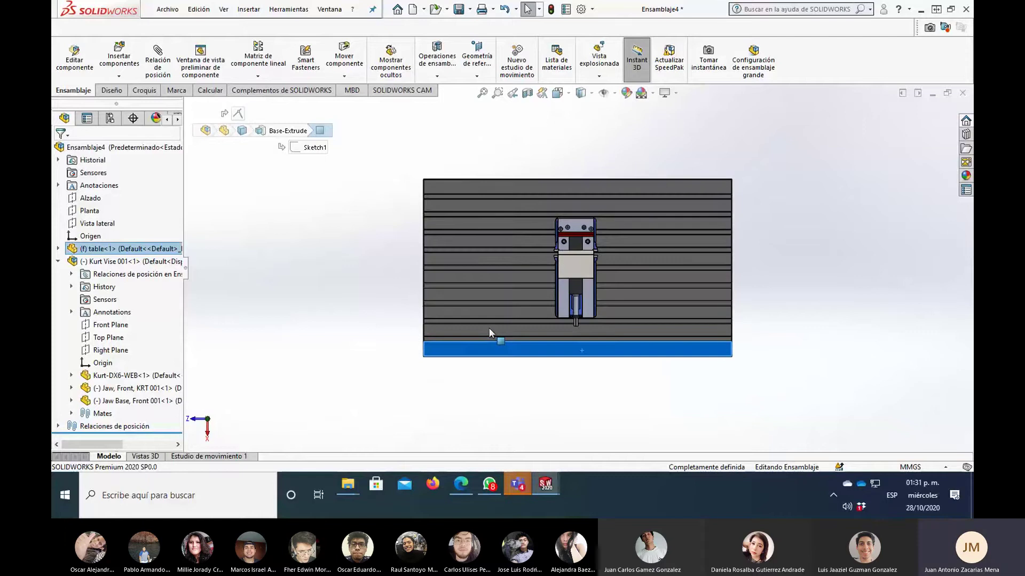
left_click(812, 244)
- Shift the vise's front jaw and jaw base, fit the view, and orbit to a 3D view
scroll(556, 271, "down", 3)
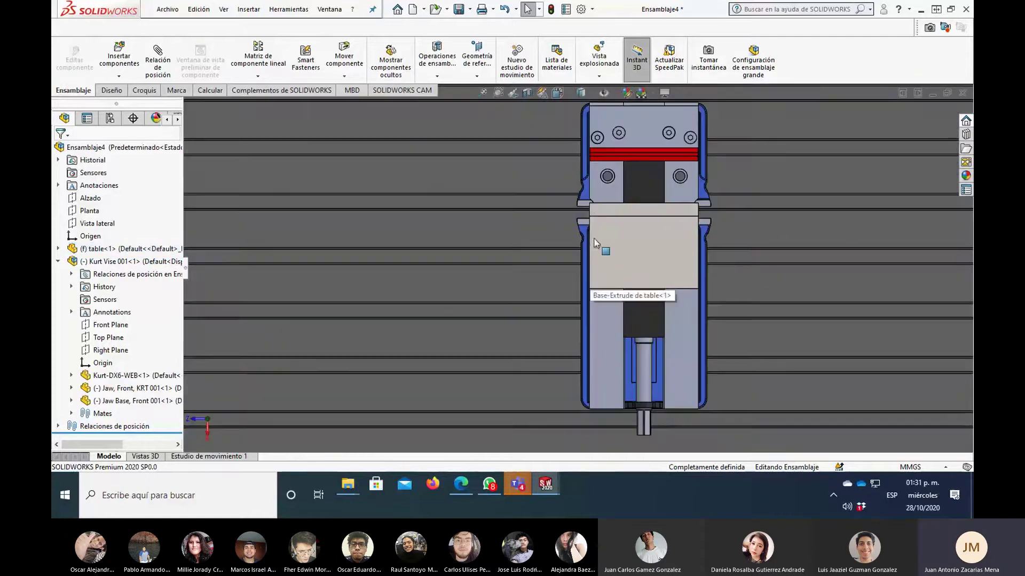
scroll(601, 214, "down", 3)
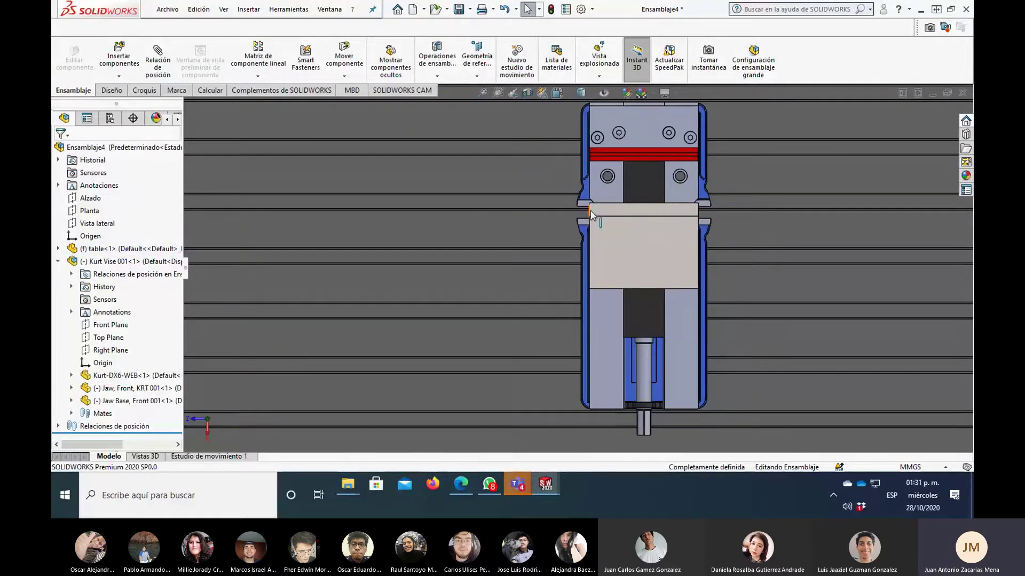
mouse_move(597, 209)
left_mouse_down()
mouse_move(606, 214)
mouse_move(586, 258)
left_mouse_up()
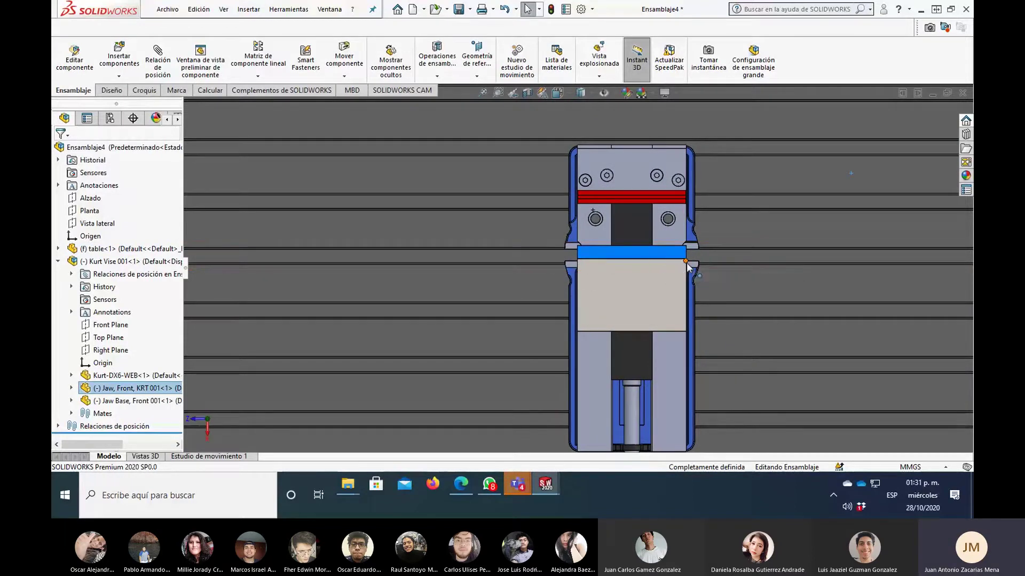
key("f")
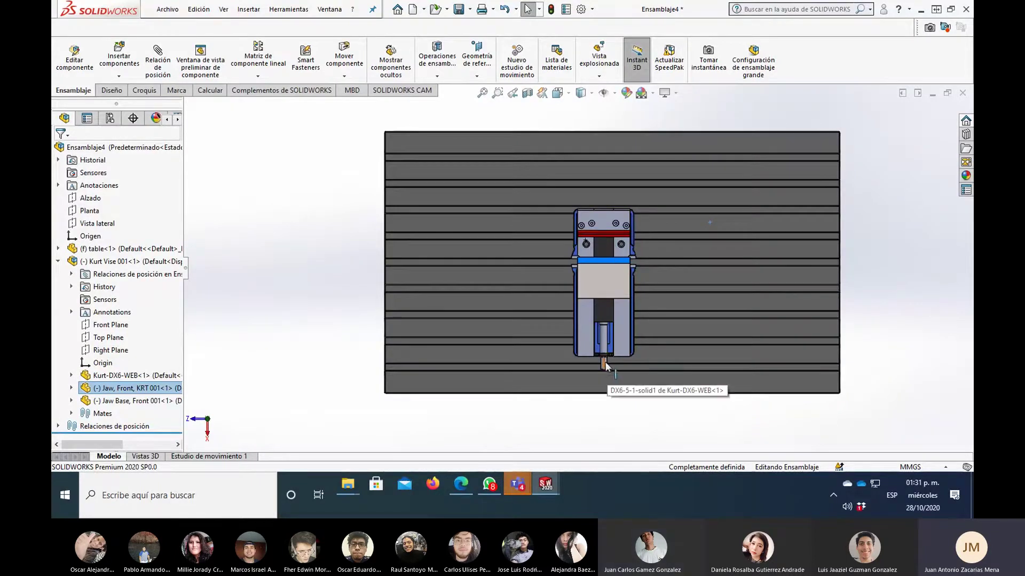
scroll(605, 364, "down", 3)
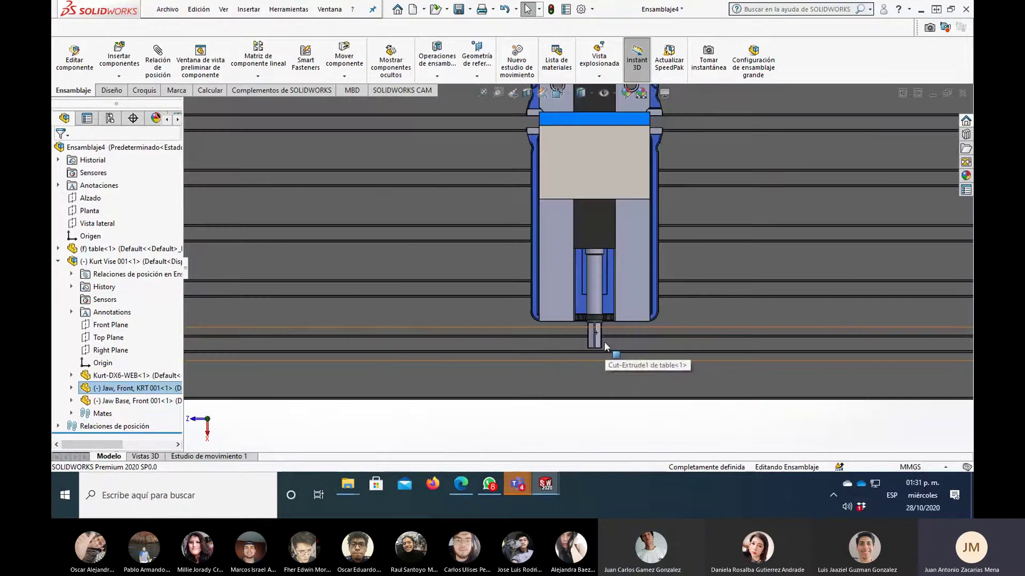
left_click_drag(590, 185, 589, 249)
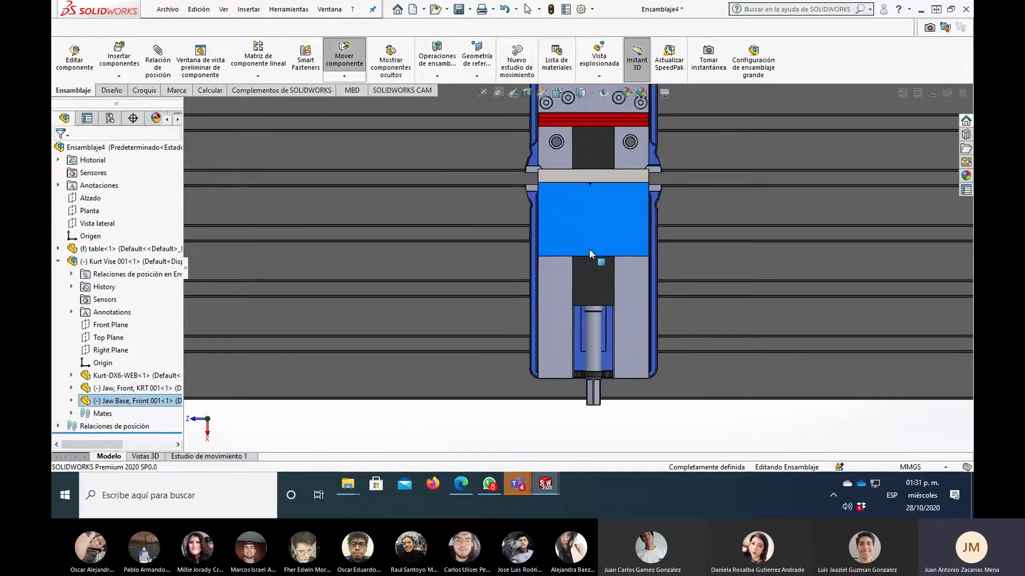
key("z")
key("z")
key("z")
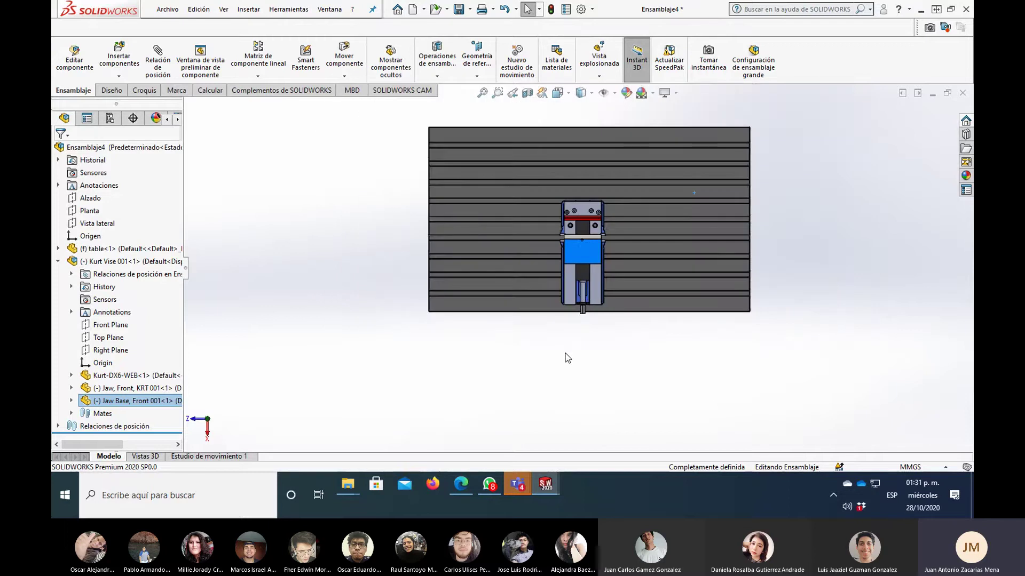
left_click(574, 365)
mouse_move(575, 365)
middle_mouse_down()
mouse_move(642, 277)
mouse_move(627, 223)
middle_mouse_up()
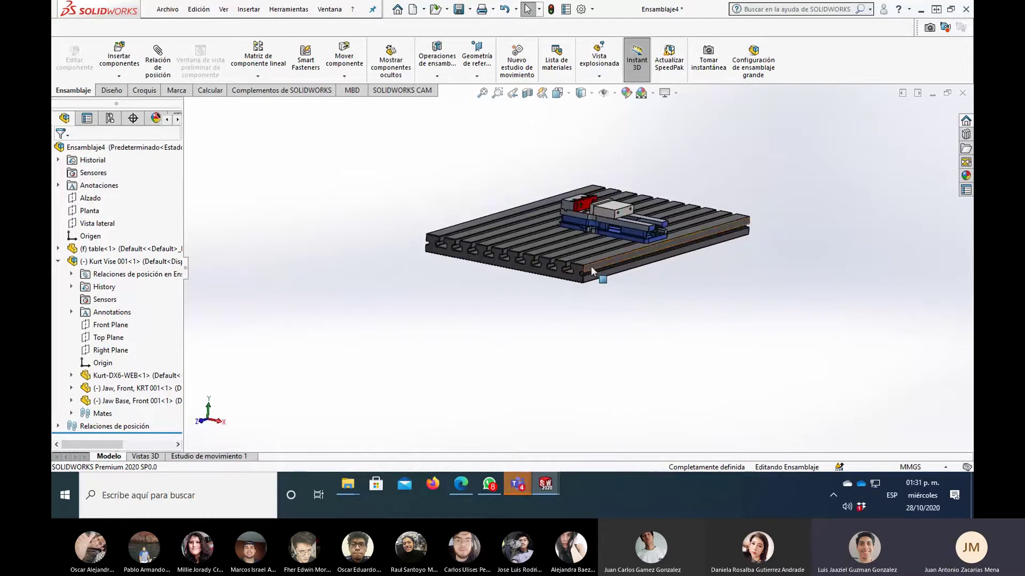
scroll(598, 245, "down", 2)
scroll(603, 251, "down", 2)
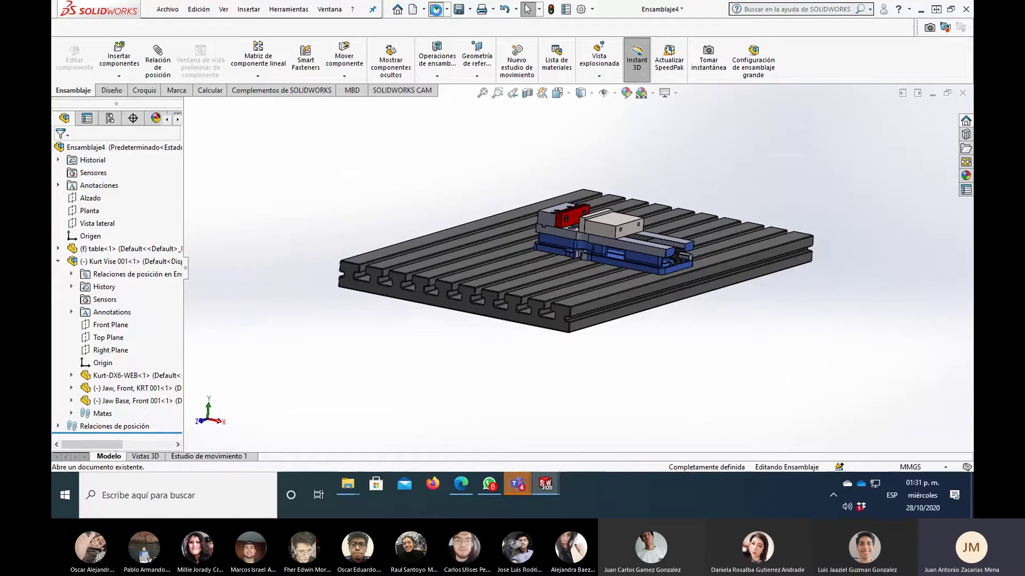
left_click(436, 10)
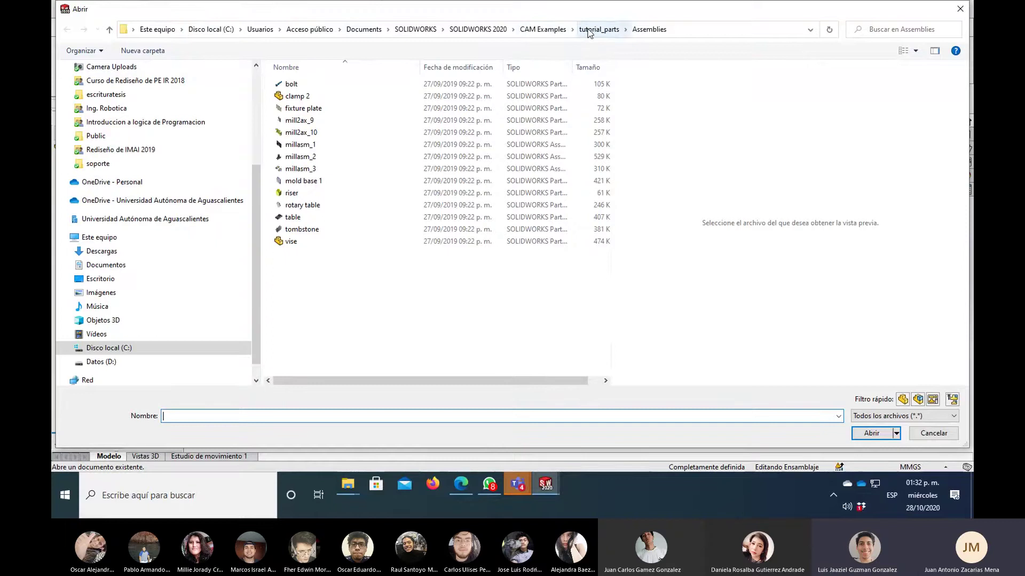
left_click(646, 31)
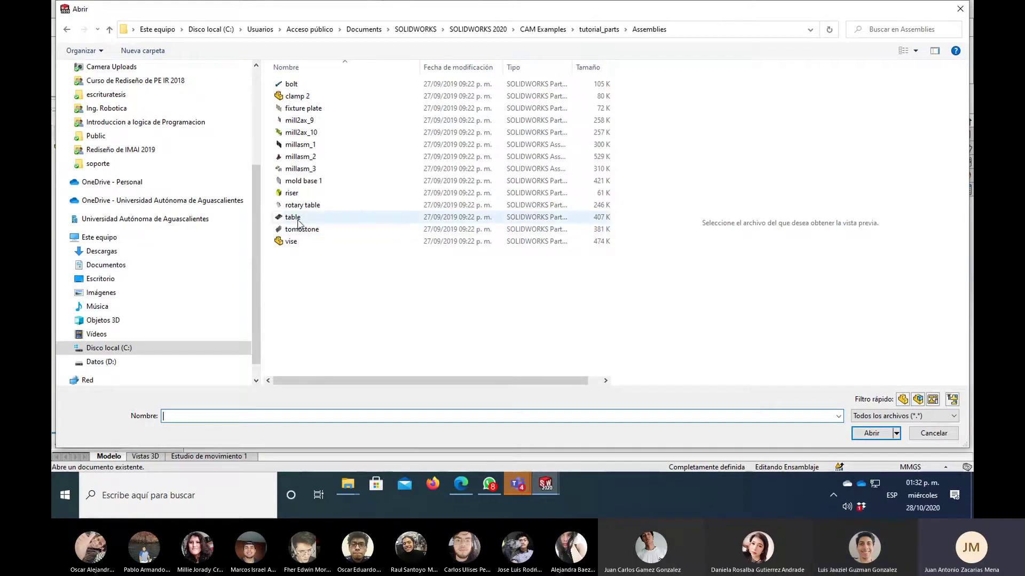
left_click(292, 242)
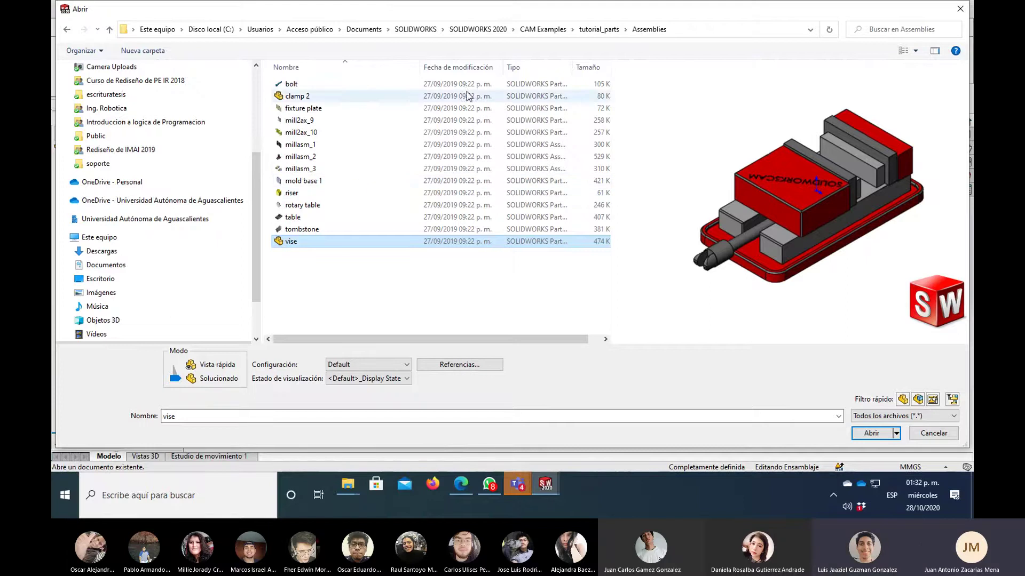
left_click(960, 9)
- Orbit to an oblique view of the whole table and select the vise
middle_click_drag(690, 273, 646, 340)
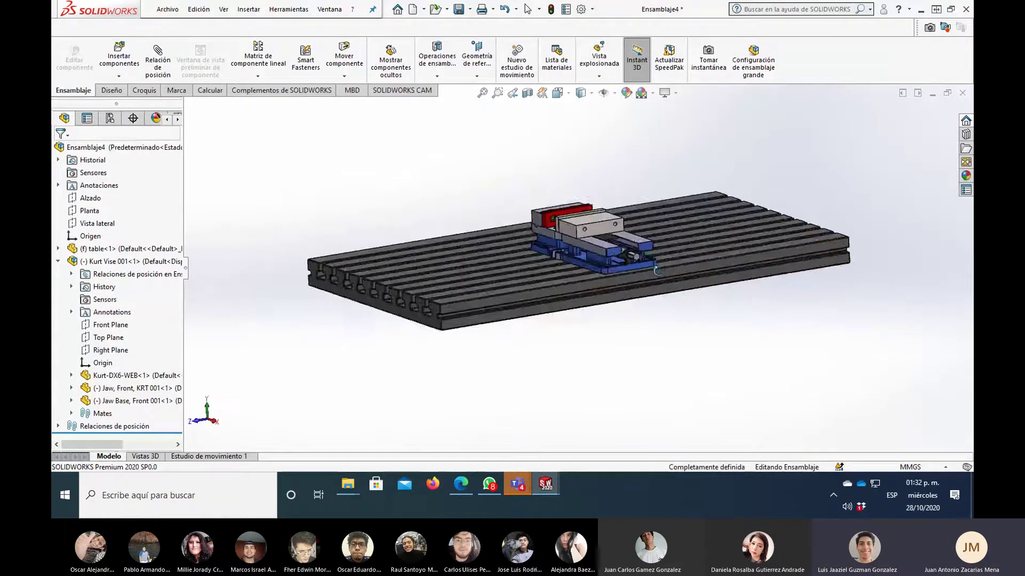
scroll(526, 332, "down", 3)
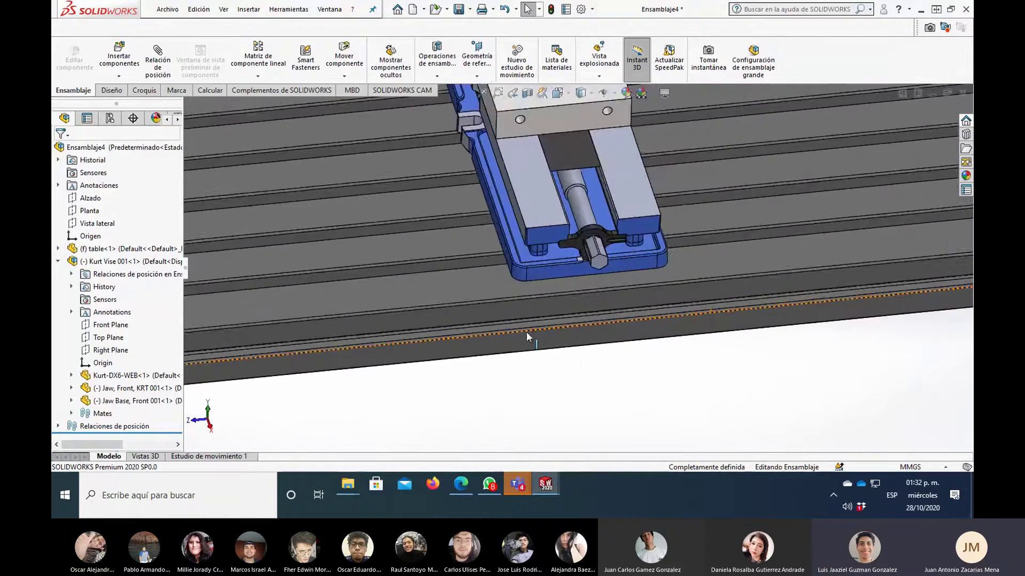
scroll(583, 272, "down", 2)
scroll(582, 272, "down", 2)
scroll(582, 272, "up", 2)
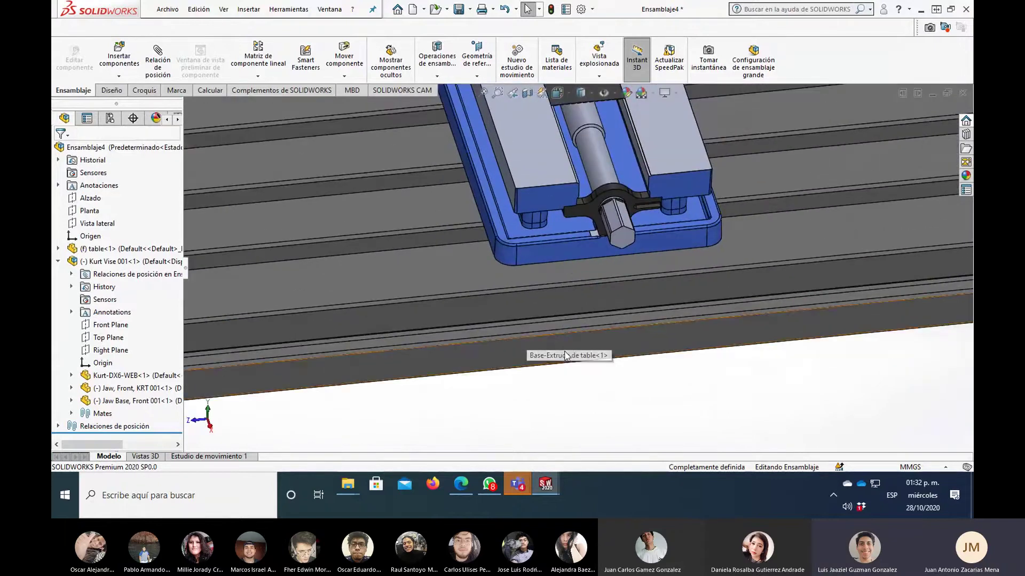
mouse_move(566, 259)
middle_mouse_down()
mouse_move(572, 372)
mouse_move(599, 357)
mouse_move(577, 270)
middle_mouse_up()
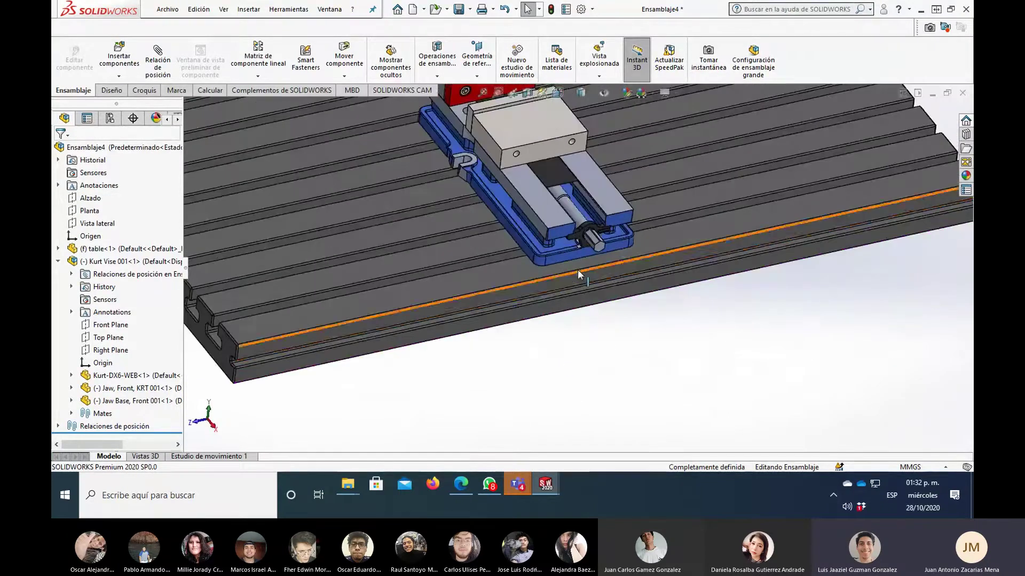
scroll(577, 269, "down", 3)
left_click(562, 249)
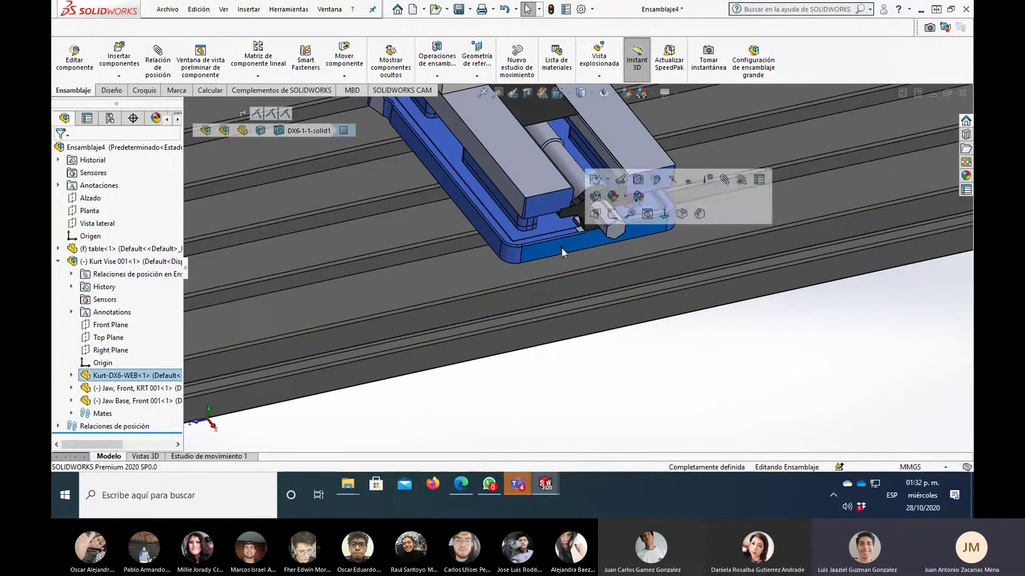
- Attempt a 30 mm distance mate between table and vise faces; dismiss the conflict error and cancel
left_click(157, 59)
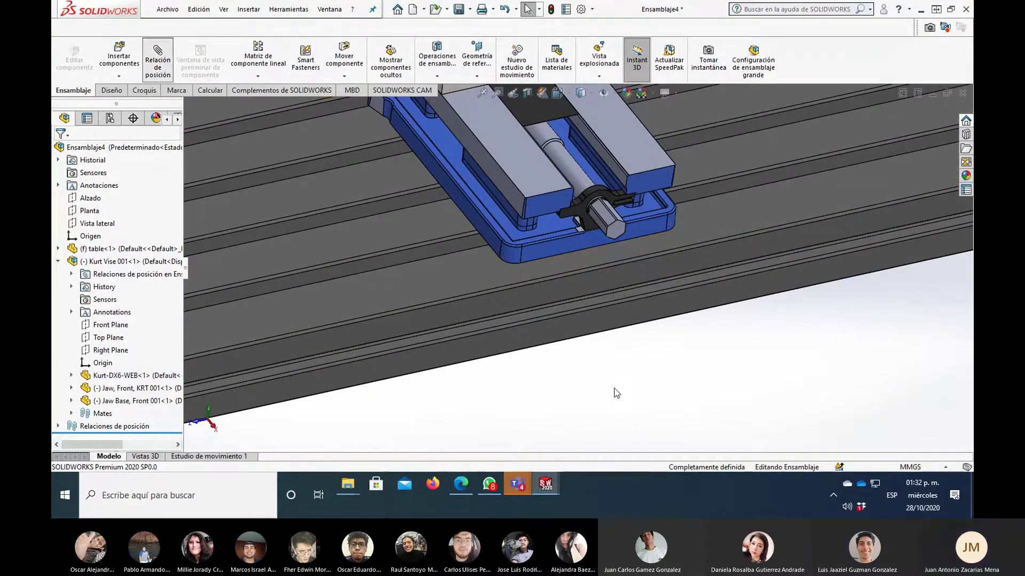
middle_click_drag(613, 394, 547, 226)
left_click(547, 226)
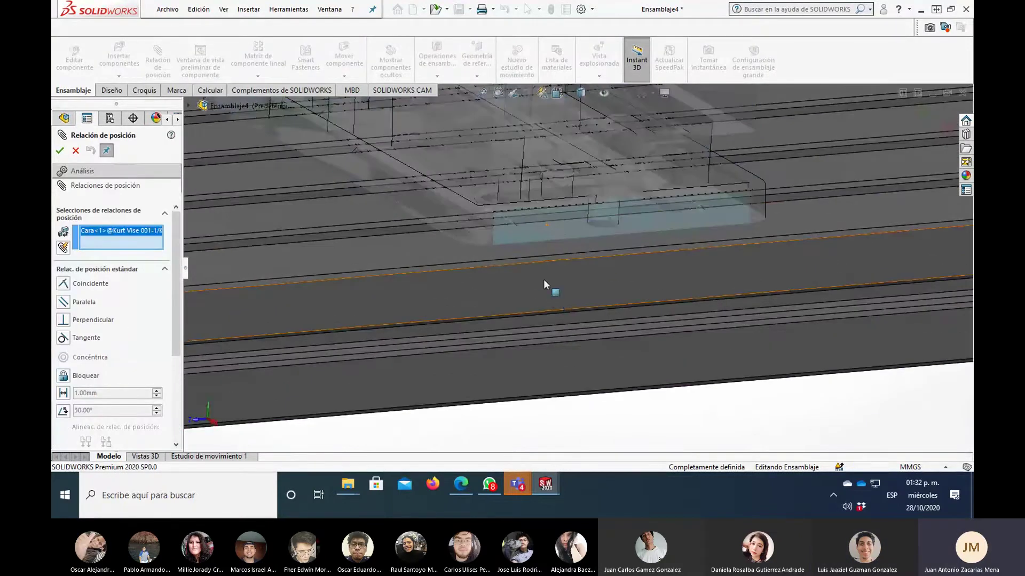
left_click(550, 297)
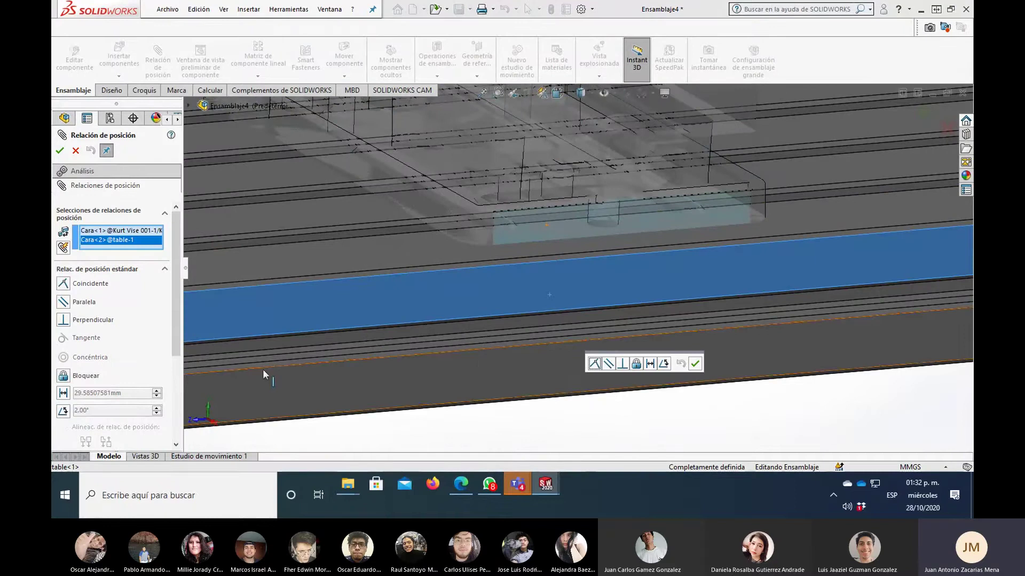
left_click(651, 367)
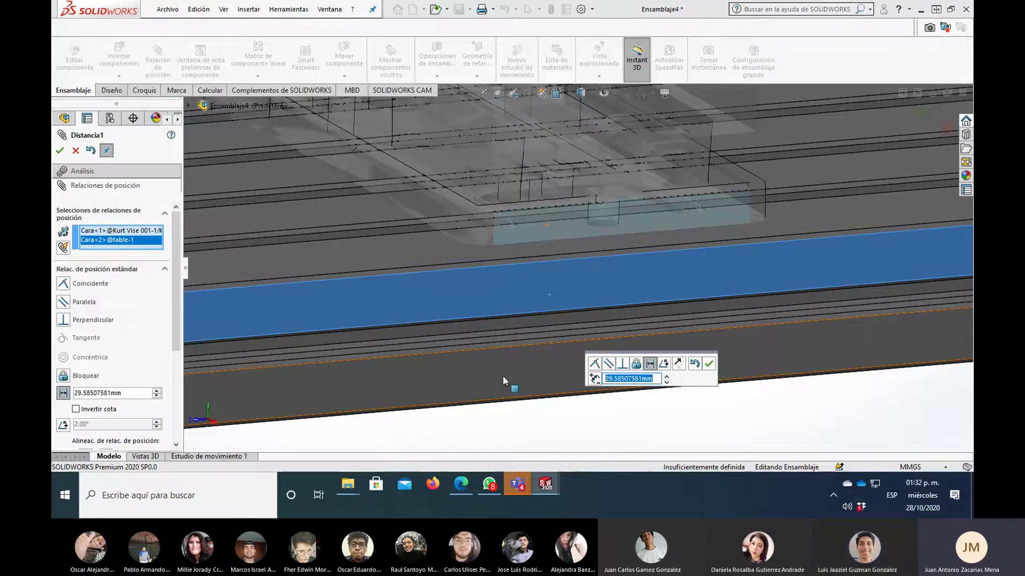
type("30")
key("Return")
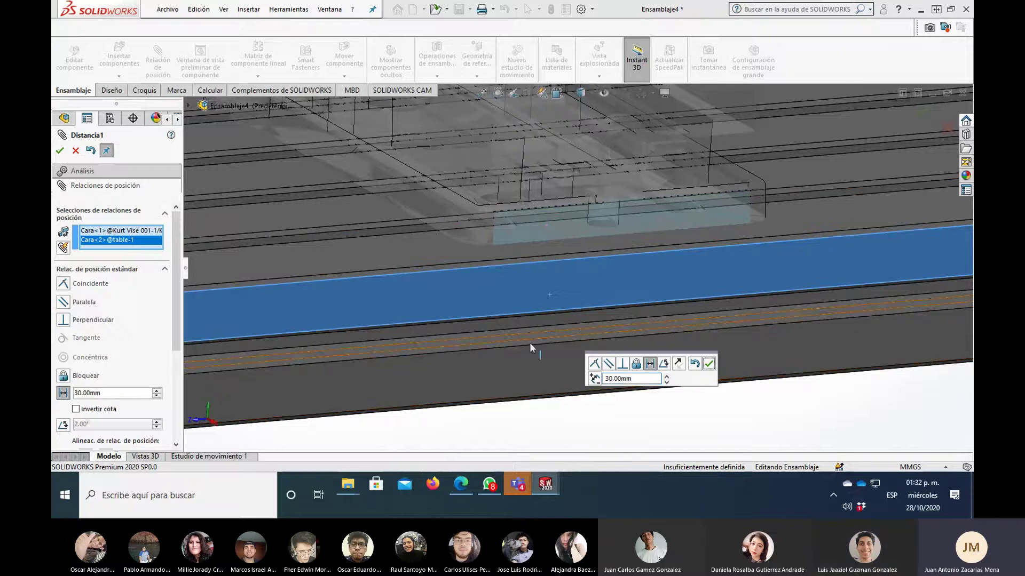
left_click(708, 364)
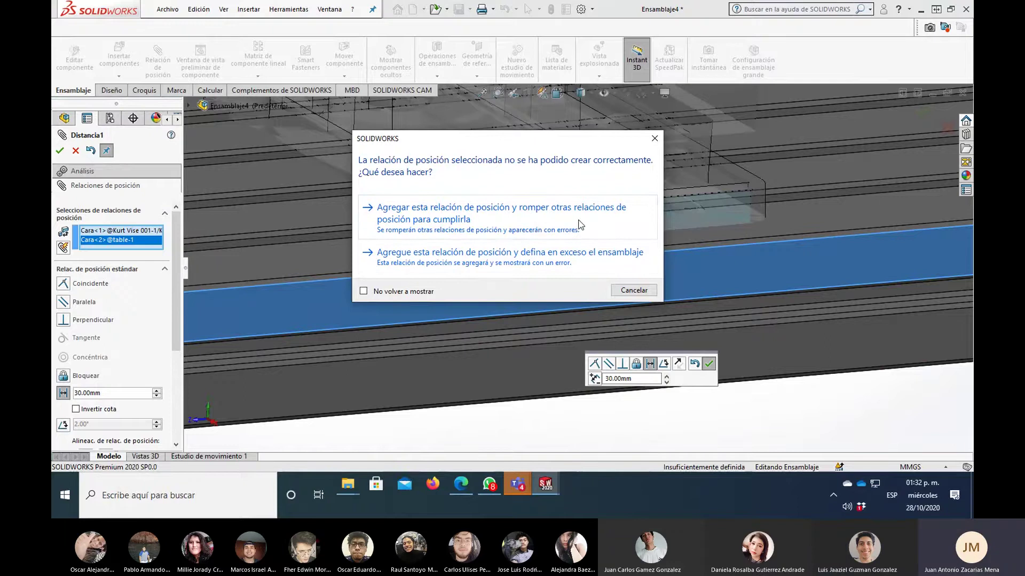
left_click(662, 138)
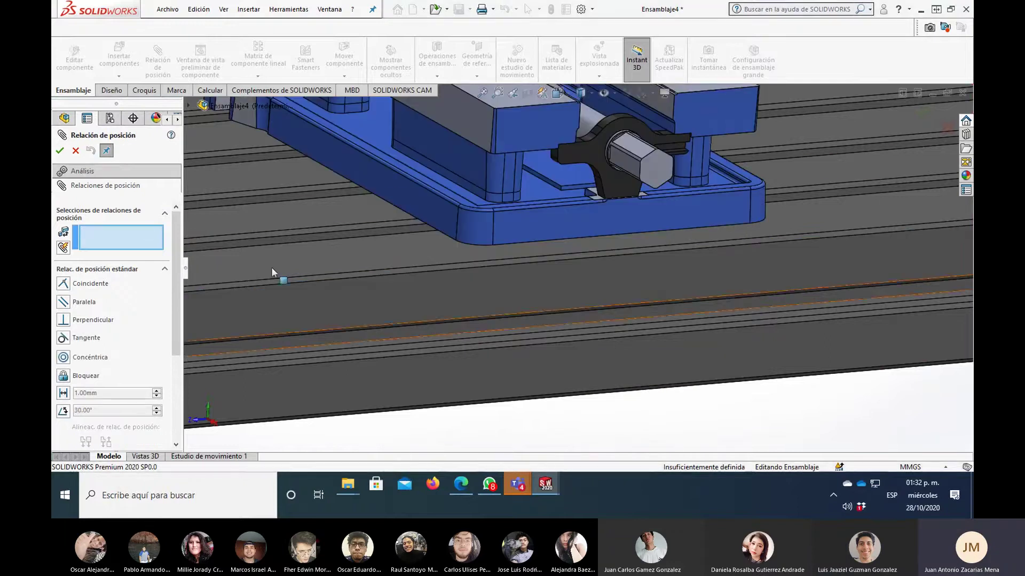
left_click(75, 152)
- Orbit to a low front view and nudge the vise slightly left on the table
mouse_move(392, 296)
middle_mouse_down()
mouse_move(502, 285)
mouse_move(470, 280)
middle_mouse_up()
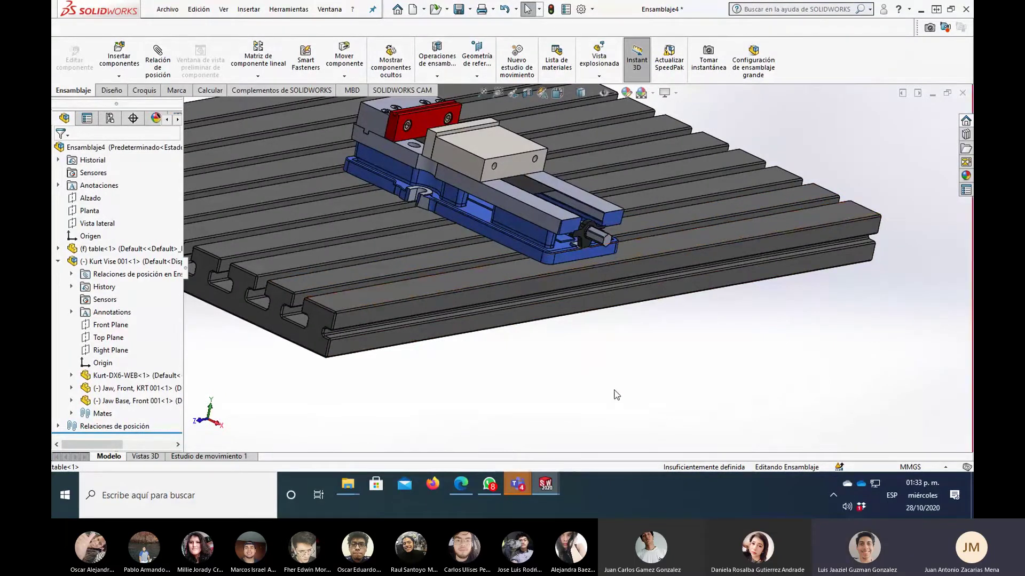
mouse_move(613, 393)
middle_mouse_down()
mouse_move(628, 345)
mouse_move(531, 336)
middle_mouse_up()
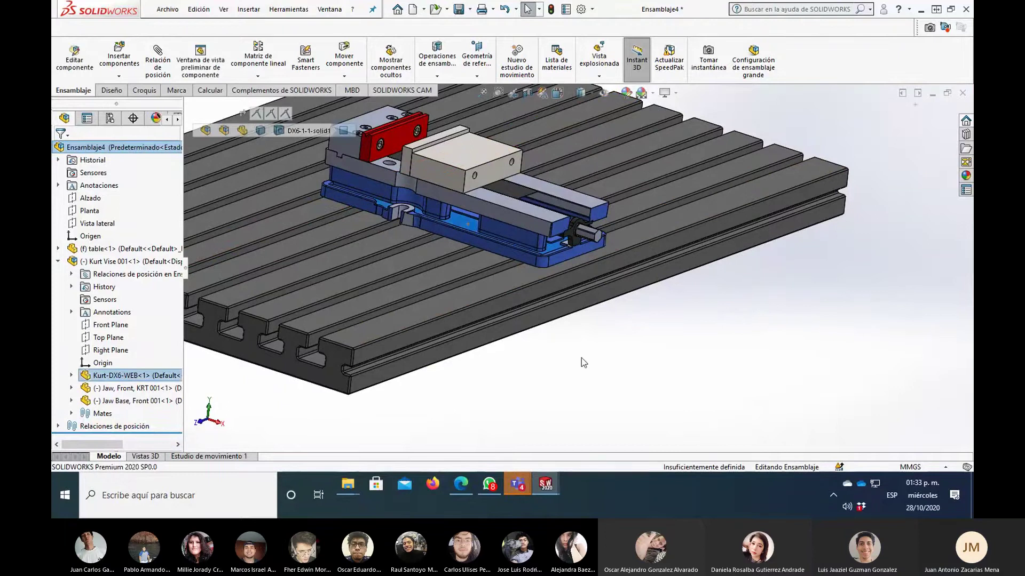
left_click_drag(507, 237, 517, 235)
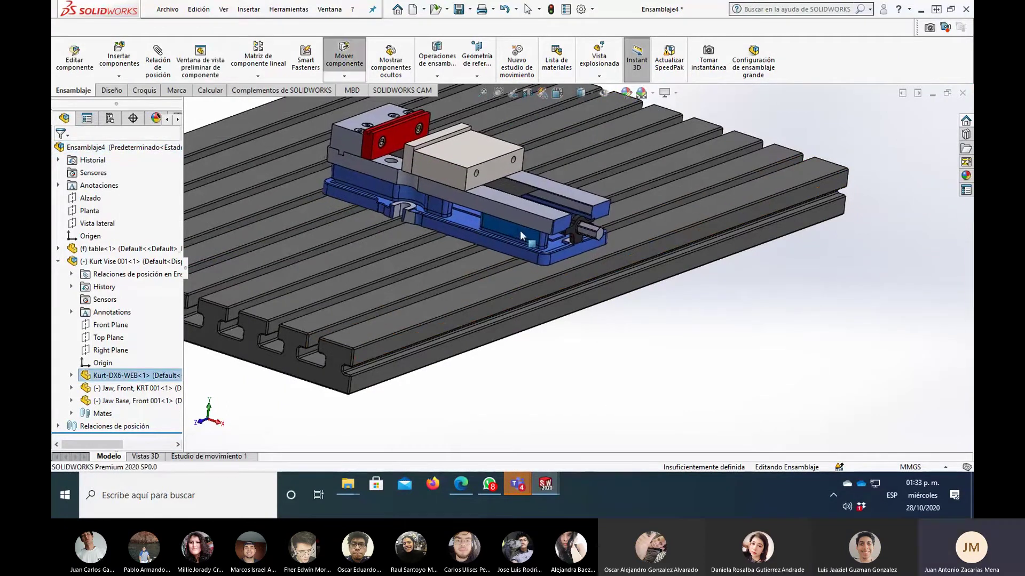
left_click(459, 158)
left_click_drag(459, 159, 453, 161)
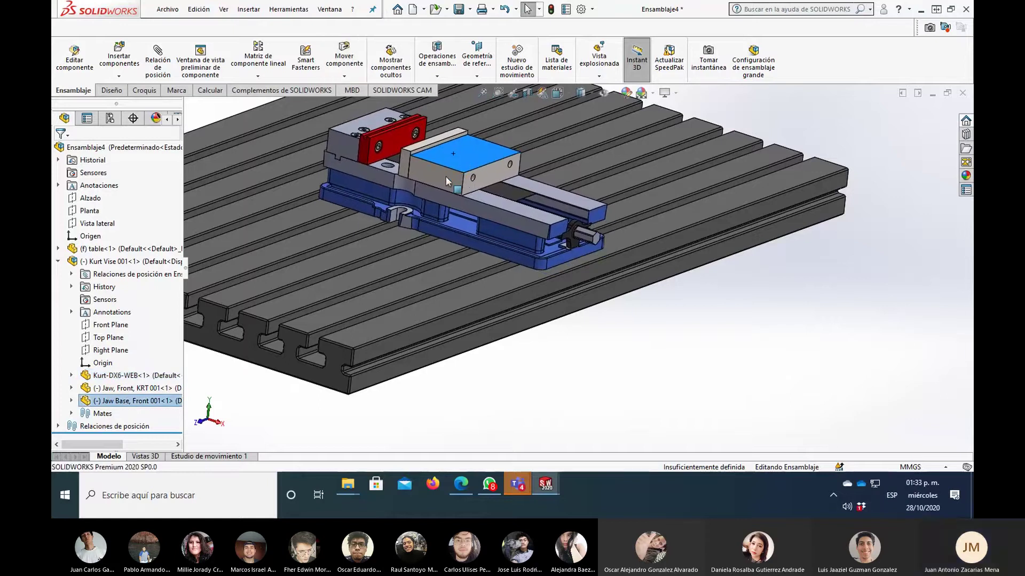
- Collapse and select the Kurt Vise 001 component in the tree, then dismiss its context menu
left_click(58, 261)
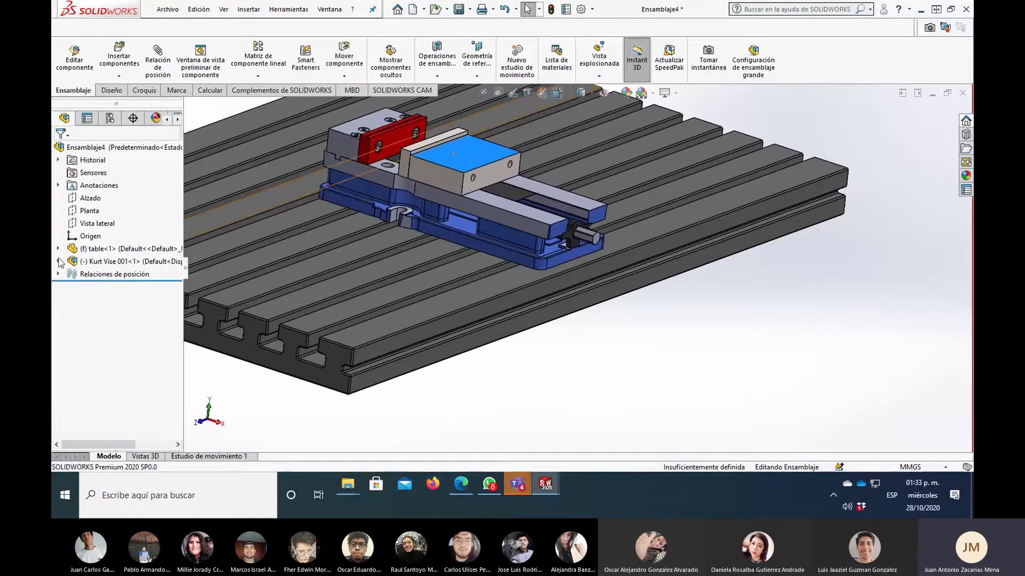
left_click(105, 263)
right_click(105, 262)
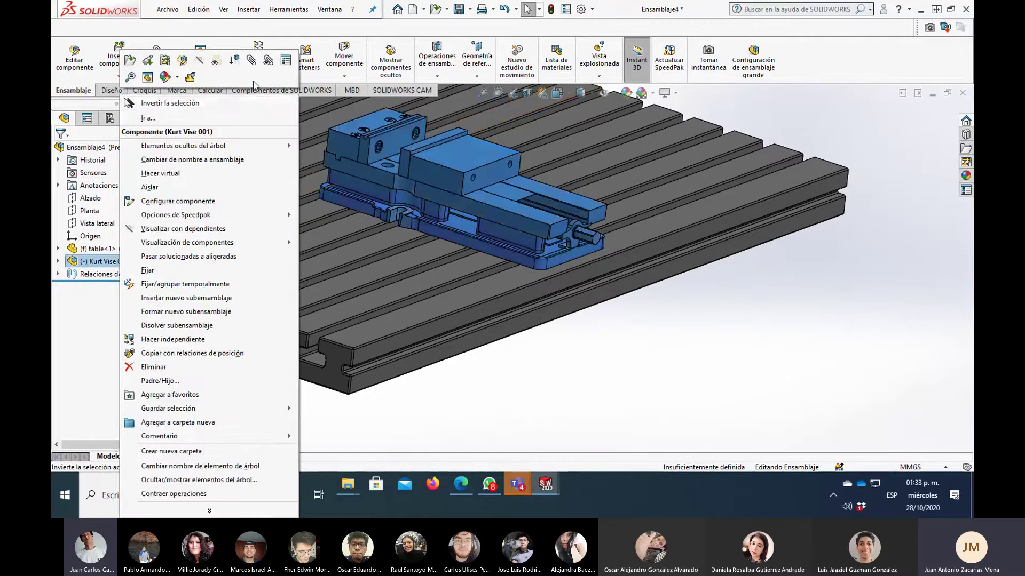
key("Escape")
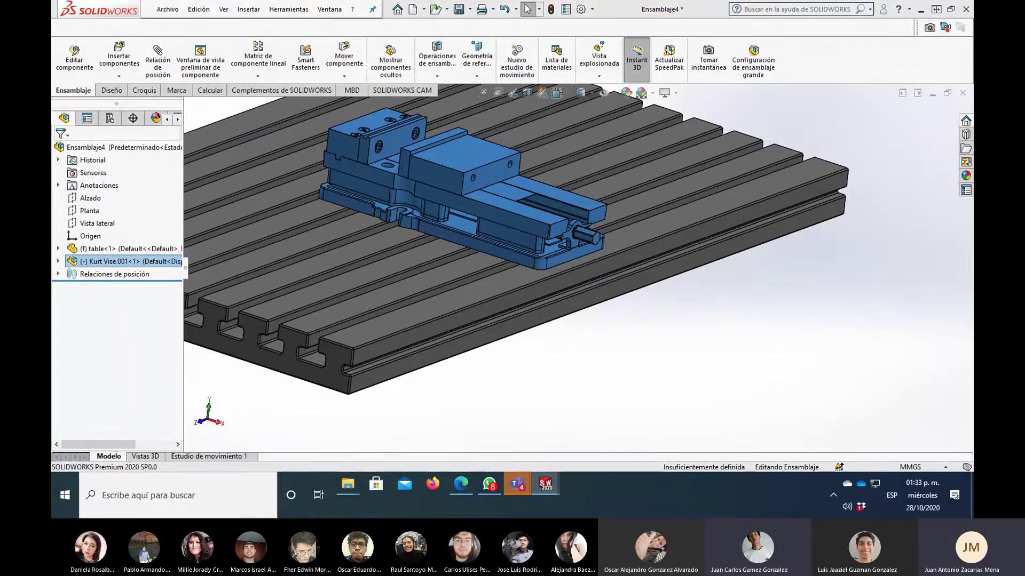
key("Escape")
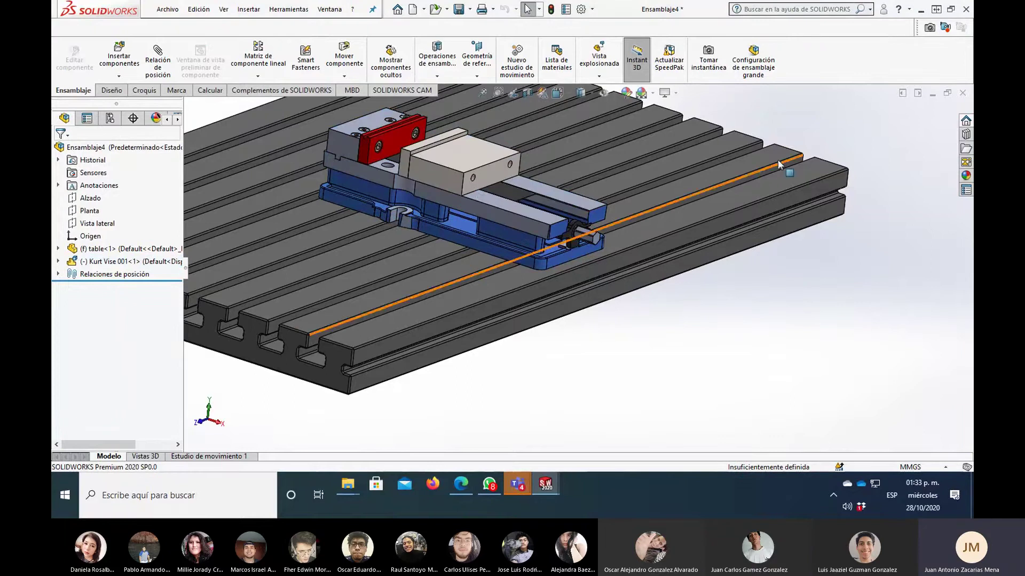
- Select a vise base face and a table slot face, then clear the selection
scroll(302, 219, "down", 5)
left_click(645, 210)
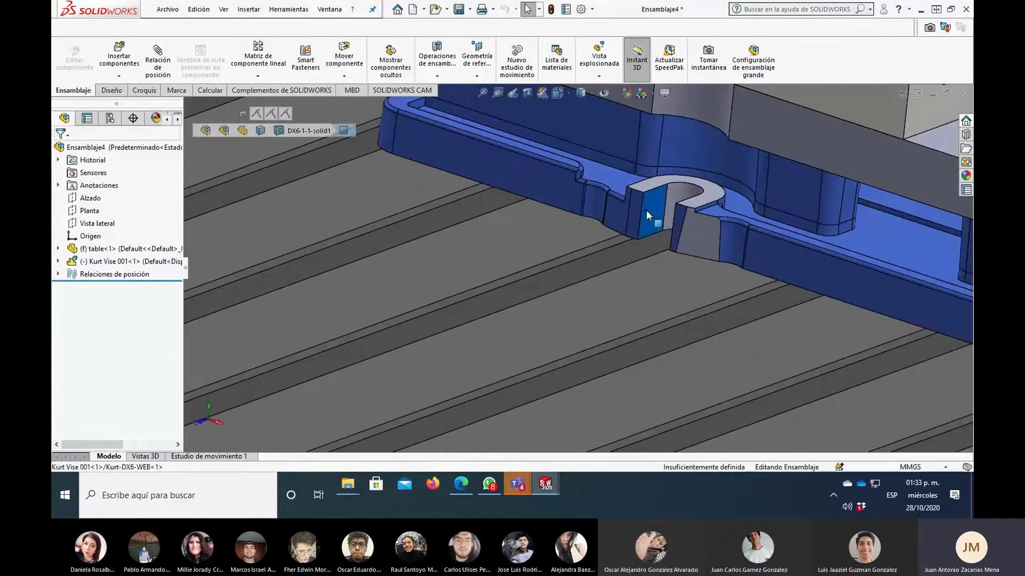
scroll(648, 237, "down", 3)
scroll(587, 261, "down", 2)
scroll(572, 270, "up", 2)
left_click(573, 270)
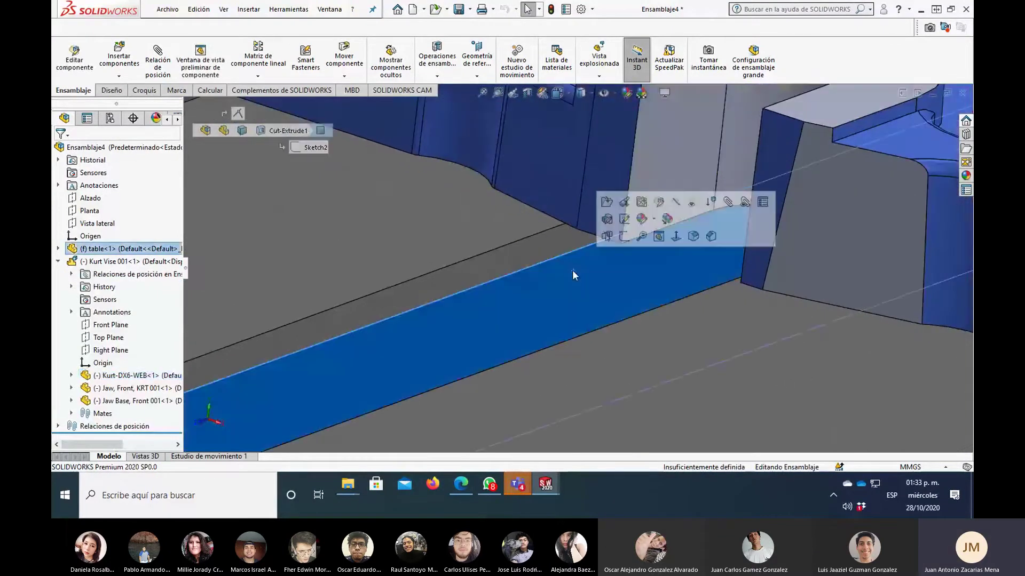
scroll(643, 294, "up", 2)
scroll(660, 295, "up", 2)
scroll(667, 299, "up", 5)
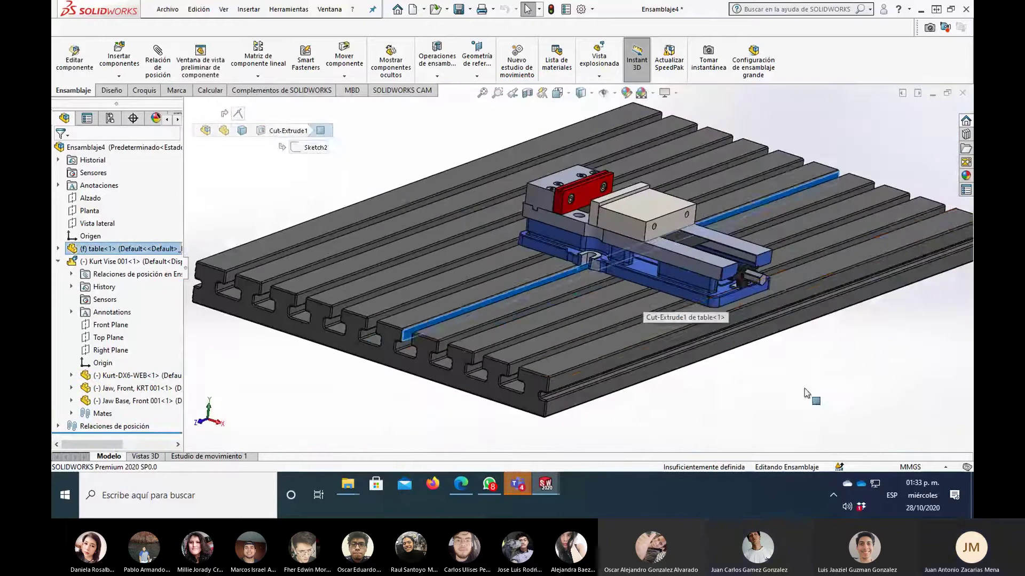
key("Escape")
- Start a mate between the parts and close it without adding one
scroll(612, 283, "down", 5)
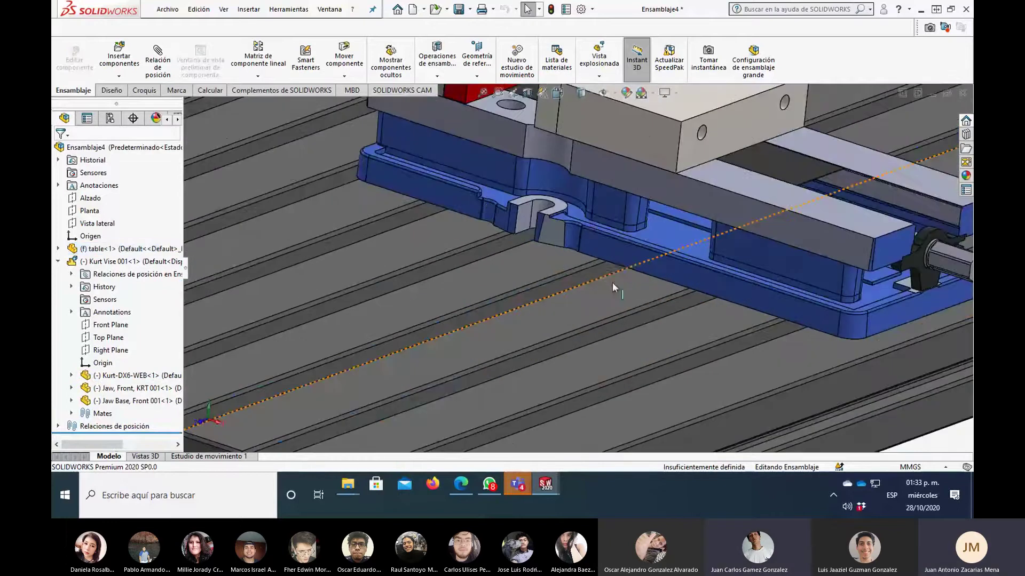
left_click(158, 60)
scroll(511, 219, "down", 2)
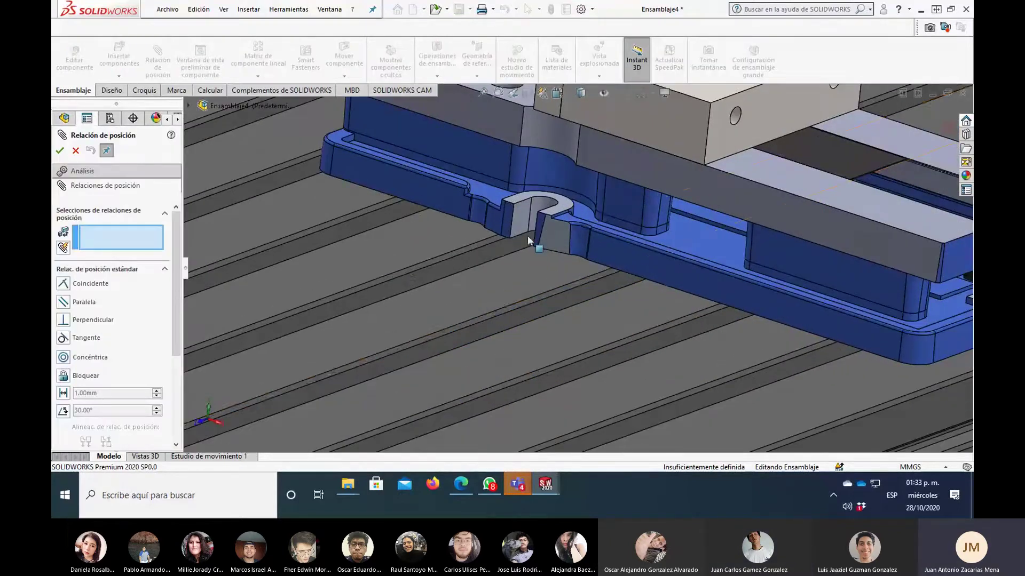
scroll(528, 235, "up", 5)
left_click(75, 151)
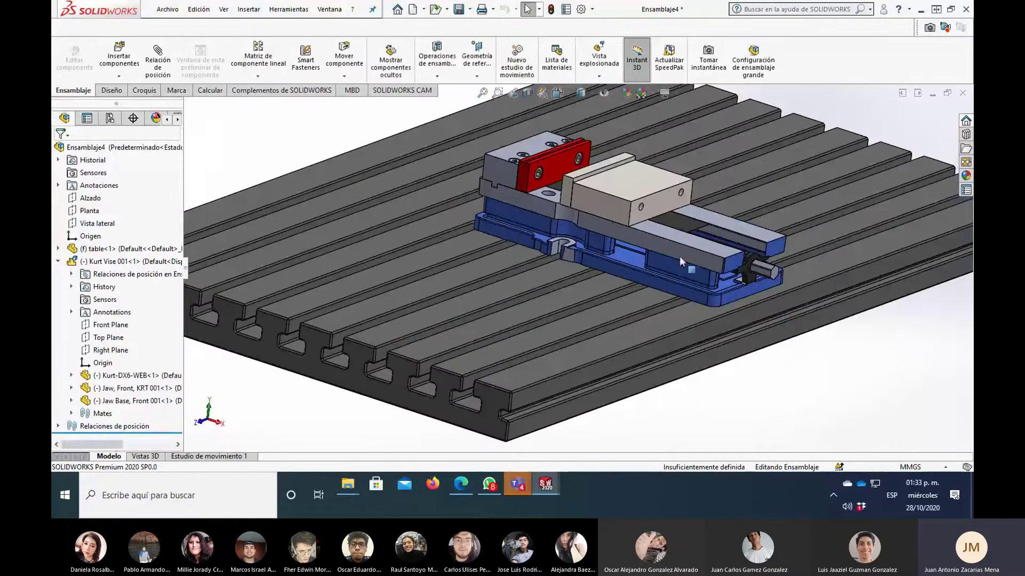
- Drag the vise by its jaw top face to slide it left along the table
left_click(714, 351)
left_click(618, 184)
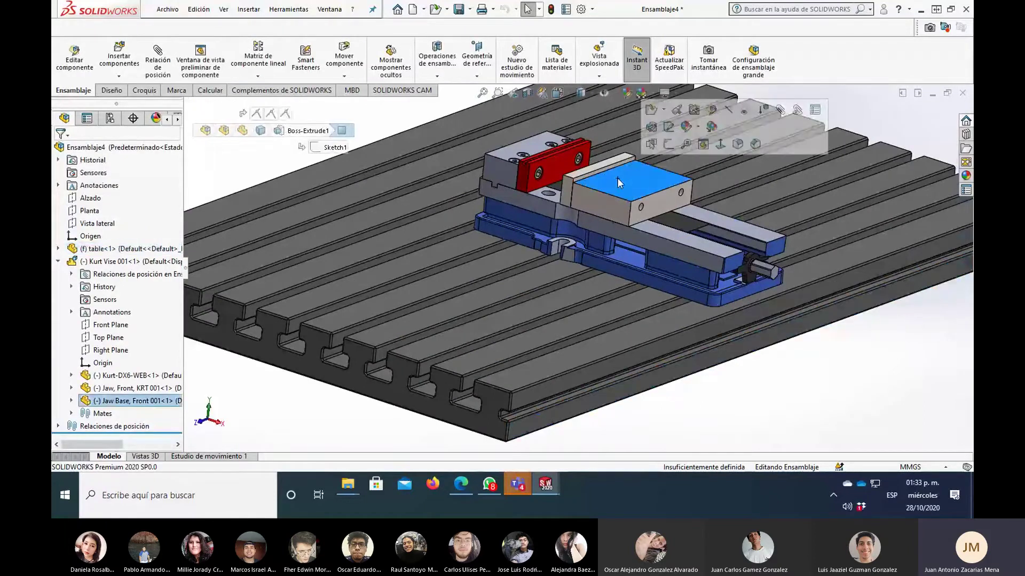
mouse_move(620, 178)
left_mouse_down()
mouse_move(613, 188)
mouse_move(657, 169)
mouse_move(701, 183)
mouse_move(674, 166)
left_mouse_up()
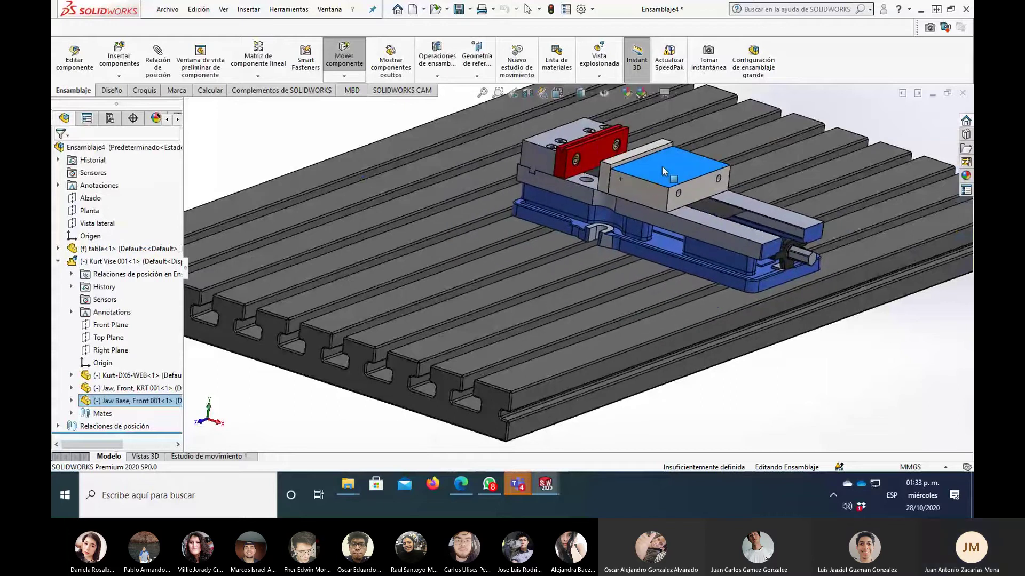
key("Escape")
left_click(770, 423)
- Select the vise base notch face and a table slot face, showing a 5.82 mm normal distance
scroll(715, 338, "down", 3)
scroll(715, 337, "down", 2)
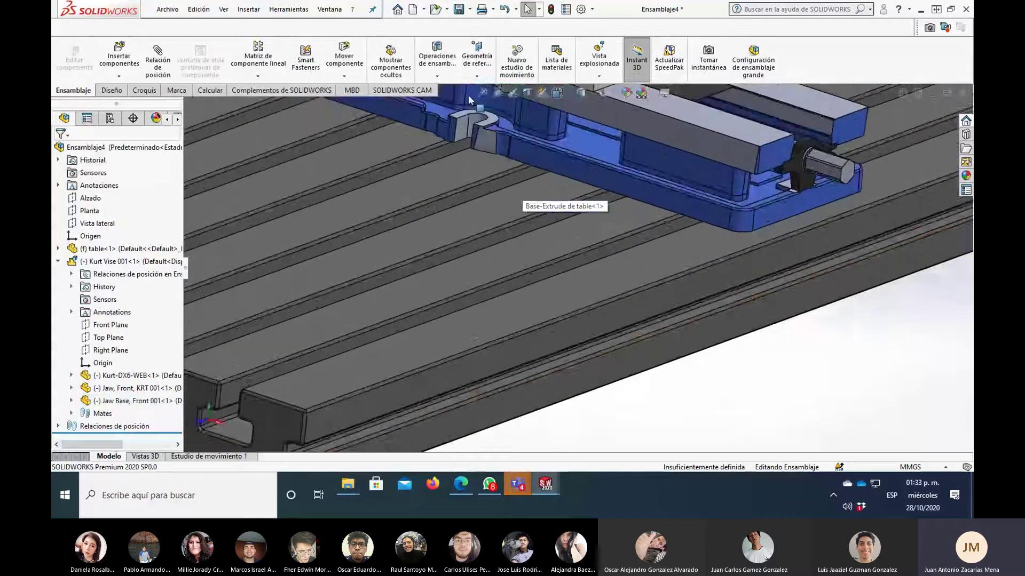
scroll(491, 156, "up", 4)
scroll(570, 283, "down", 5)
scroll(570, 283, "down", 2)
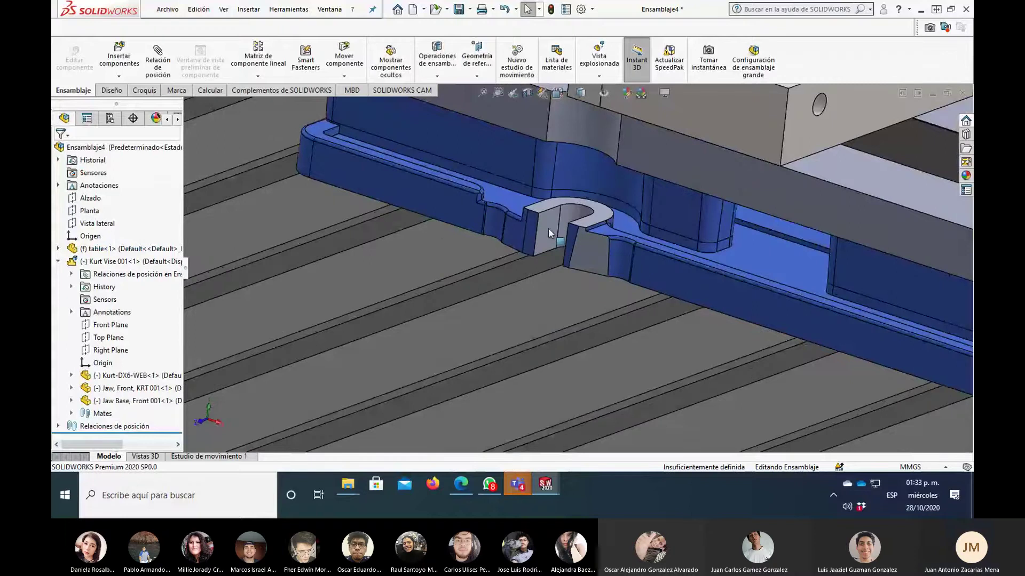
left_click(549, 229)
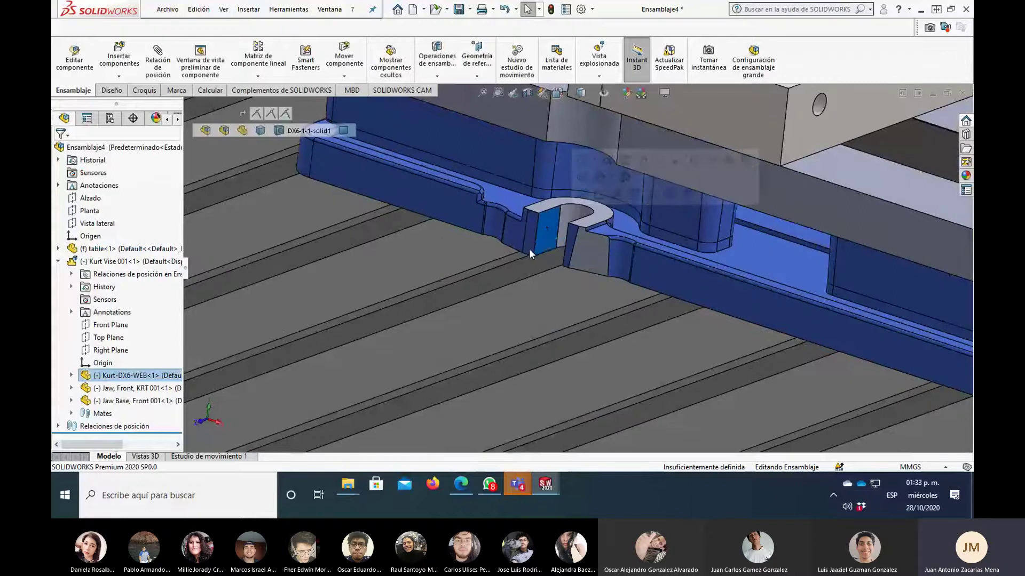
left_click(497, 278)
key("Escape")
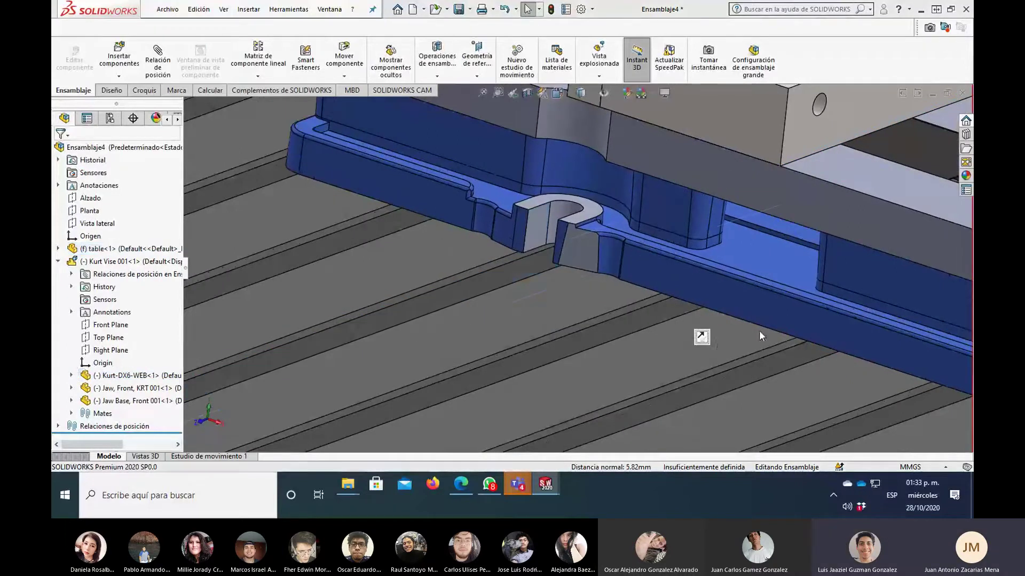
- Slide the vise assembly along the table, checking it from top, front and isometric views
key("f")
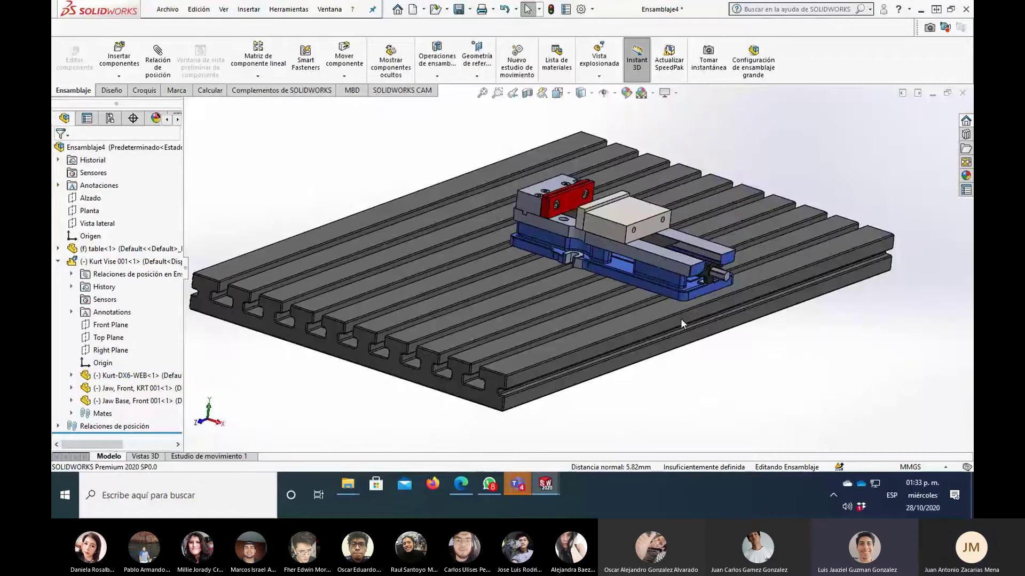
mouse_move(655, 231)
left_mouse_down()
mouse_move(633, 237)
mouse_move(644, 233)
left_mouse_up()
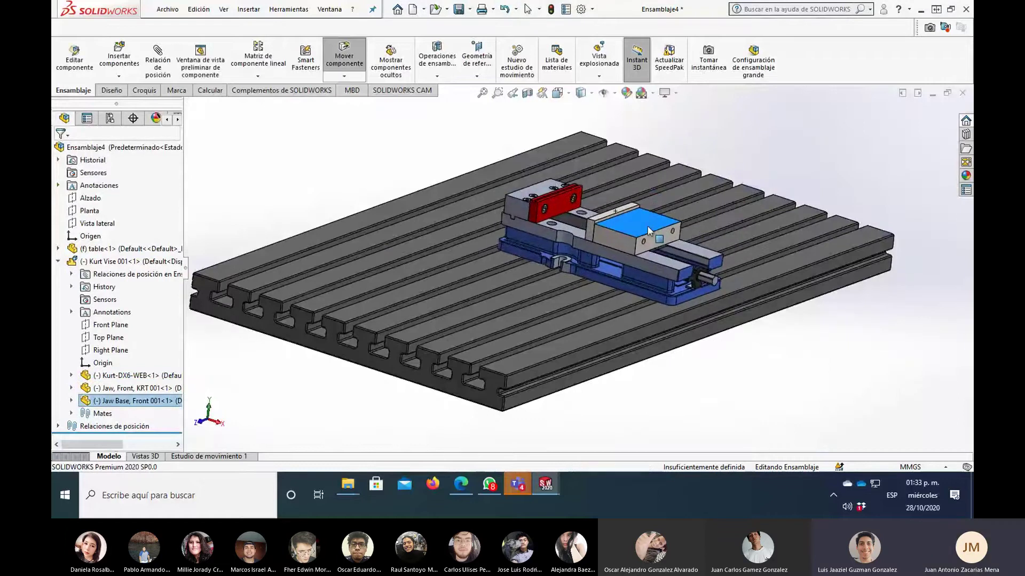
left_click(611, 323)
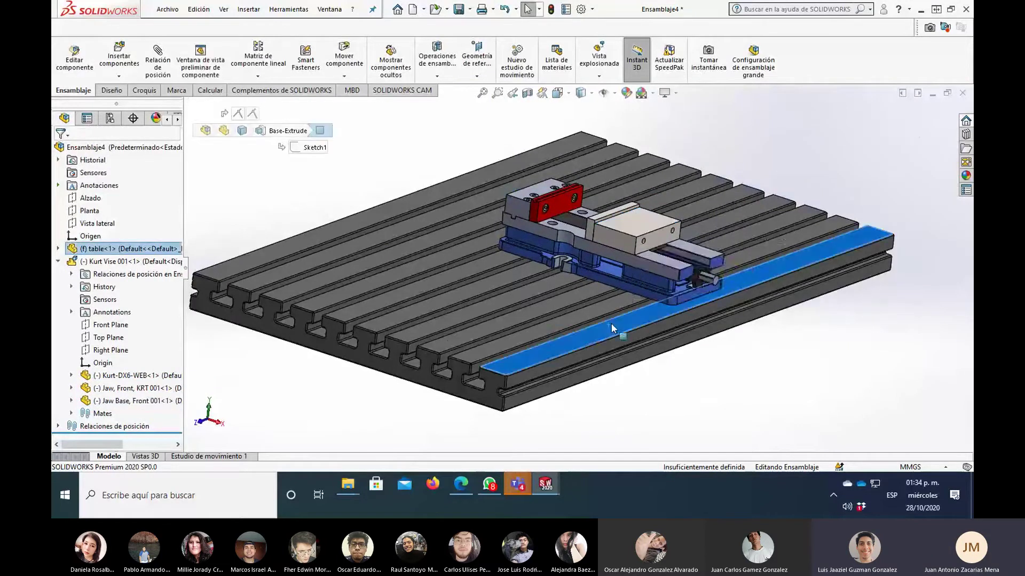
key("ctrl+8")
left_click_drag(612, 255, 613, 266)
key("ctrl+1")
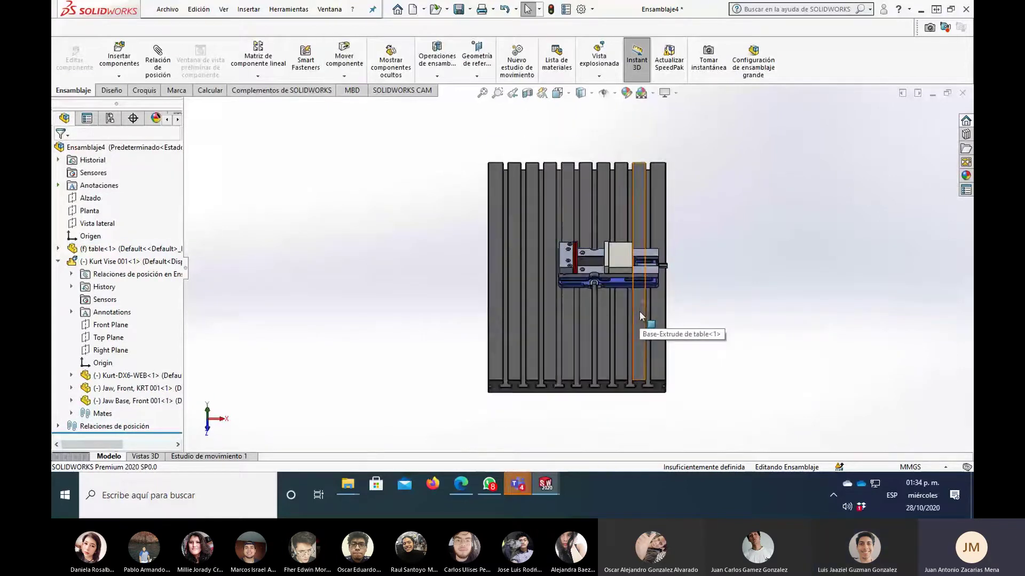
key("ctrl+7")
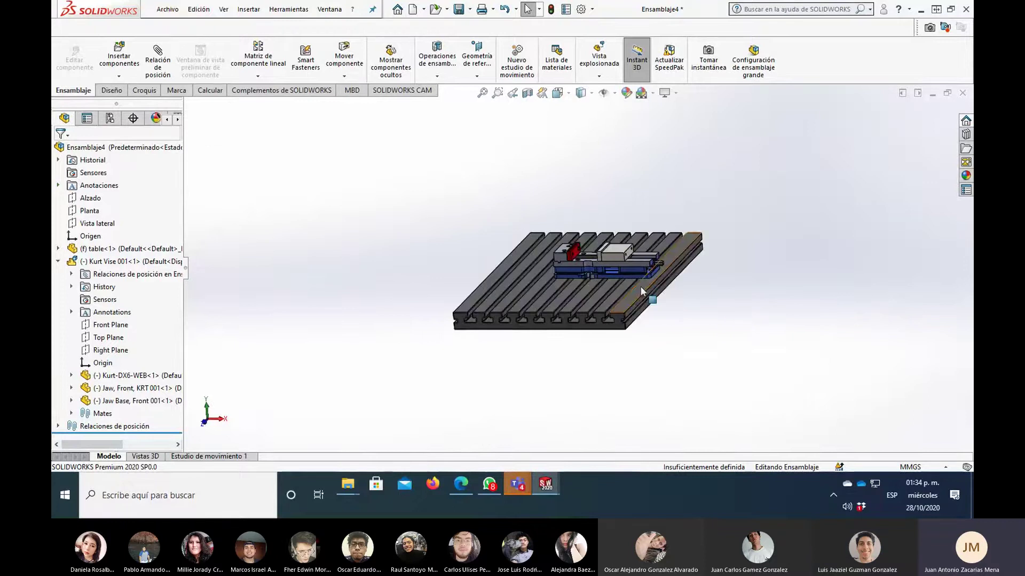
scroll(607, 278, "down", 2)
scroll(546, 258, "down", 3)
scroll(582, 299, "down", 4)
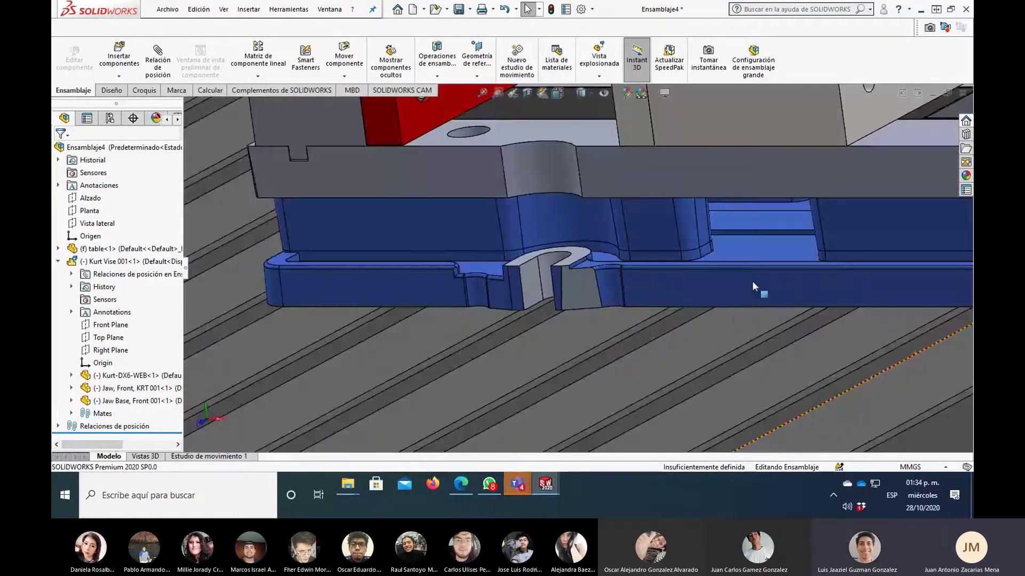
scroll(637, 308, "down", 3)
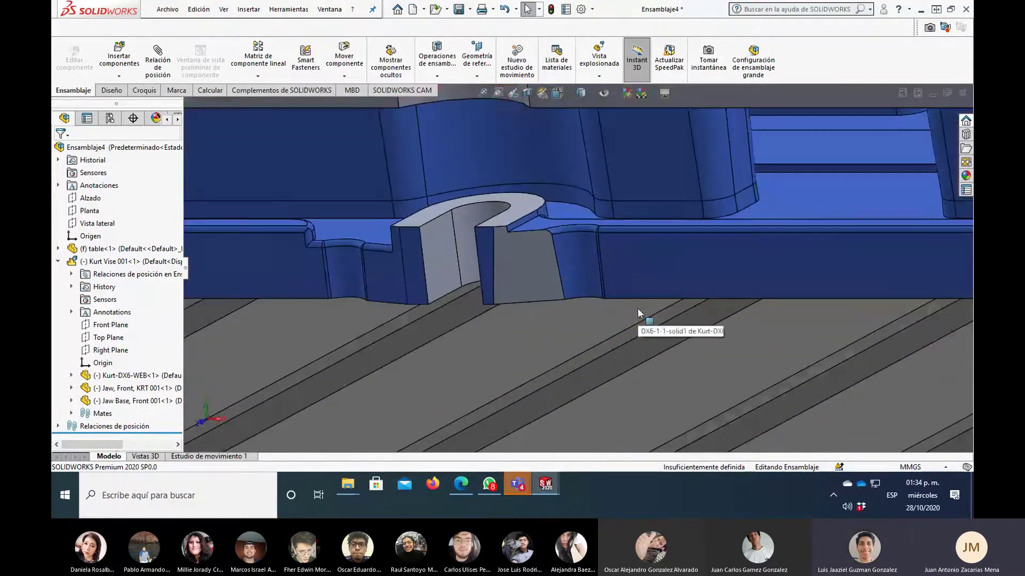
- Add a 561.12 mm distance mate between the vise base's bottom edge and the table's end edge
left_click(486, 267)
scroll(622, 316, "up", 1)
mouse_move(621, 315)
middle_mouse_down()
mouse_move(567, 349)
mouse_move(762, 337)
middle_mouse_up()
left_click(799, 338)
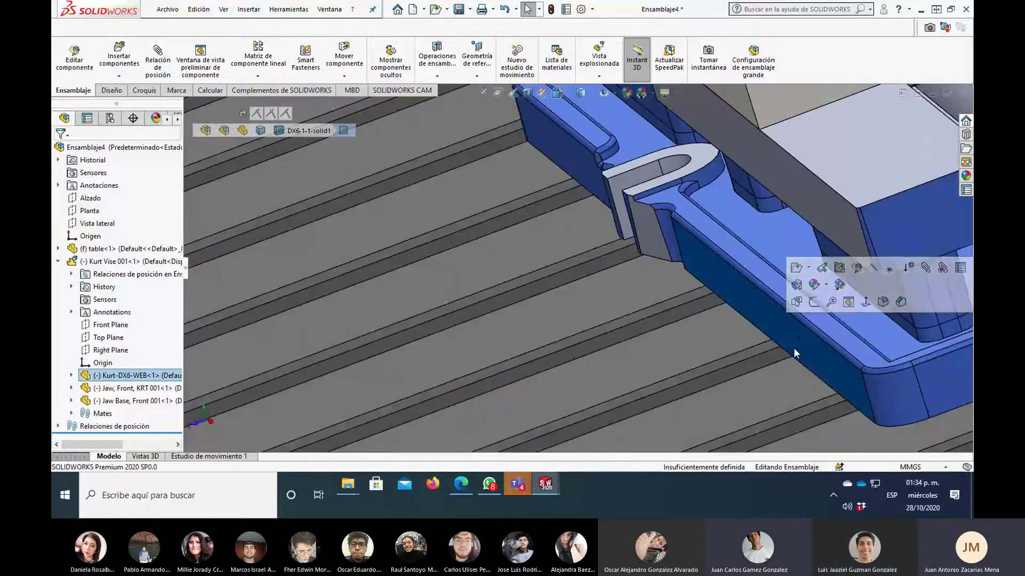
left_click(811, 374)
scroll(357, 371, "up", 5)
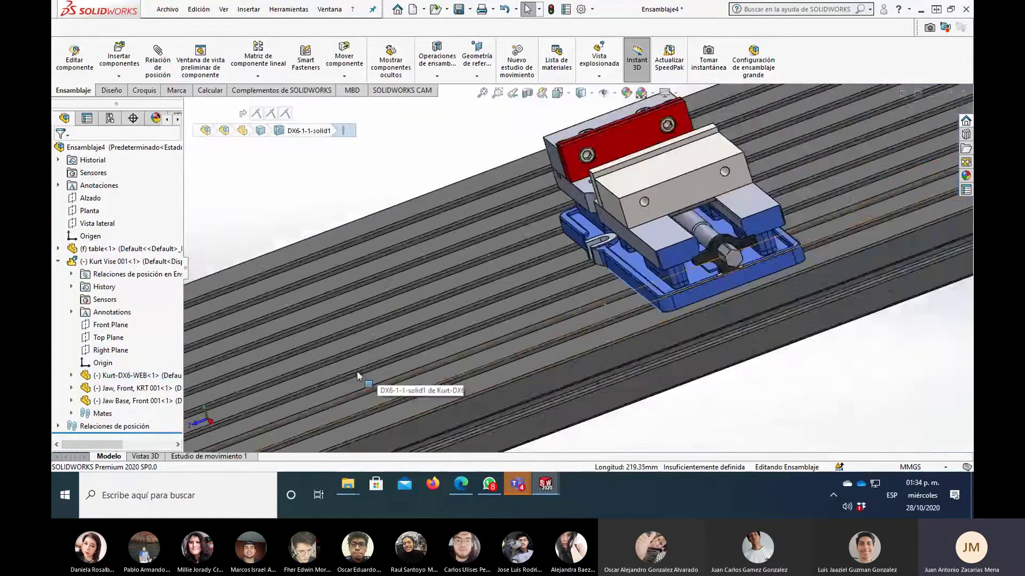
scroll(320, 390, "up", 3)
scroll(341, 314, "down", 5)
scroll(457, 355, "down", 4)
scroll(457, 356, "down", 2)
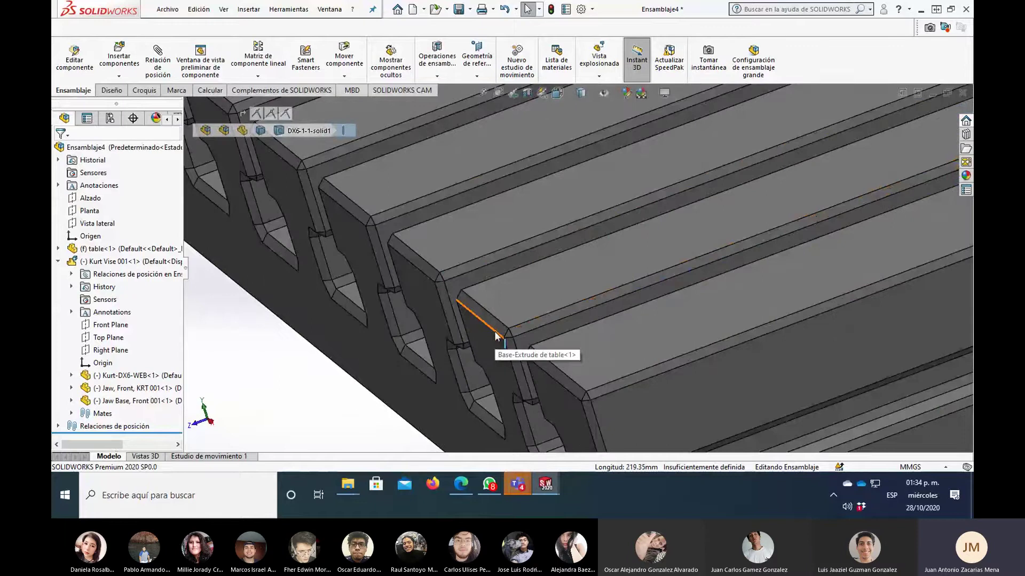
left_click(495, 334, "ctrl")
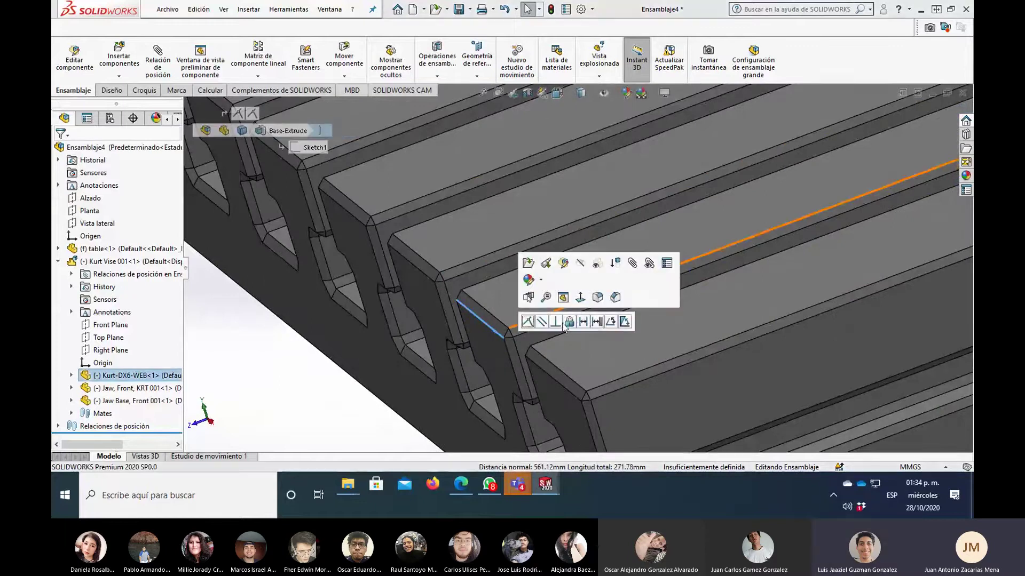
left_click(582, 323)
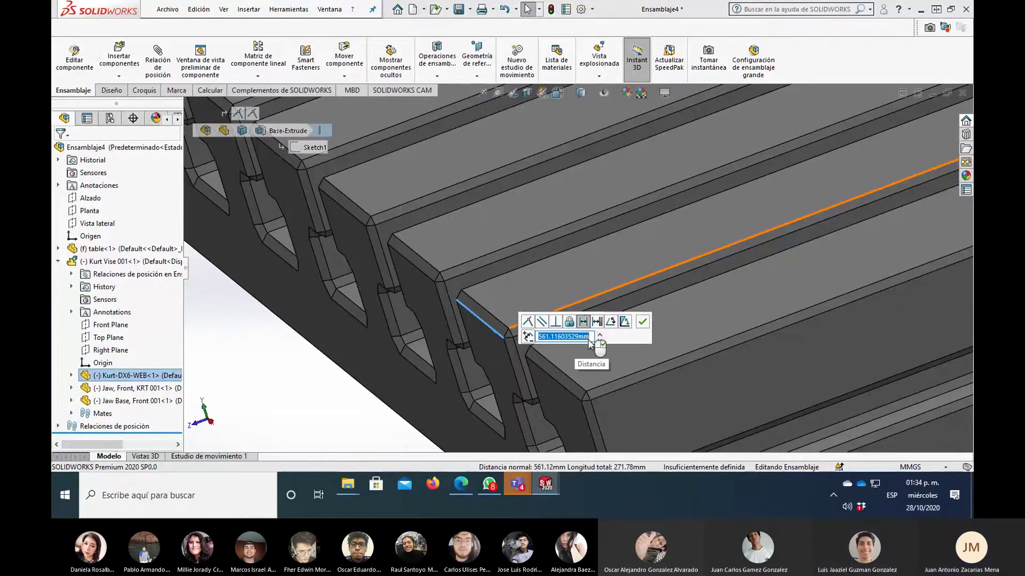
left_click(642, 321)
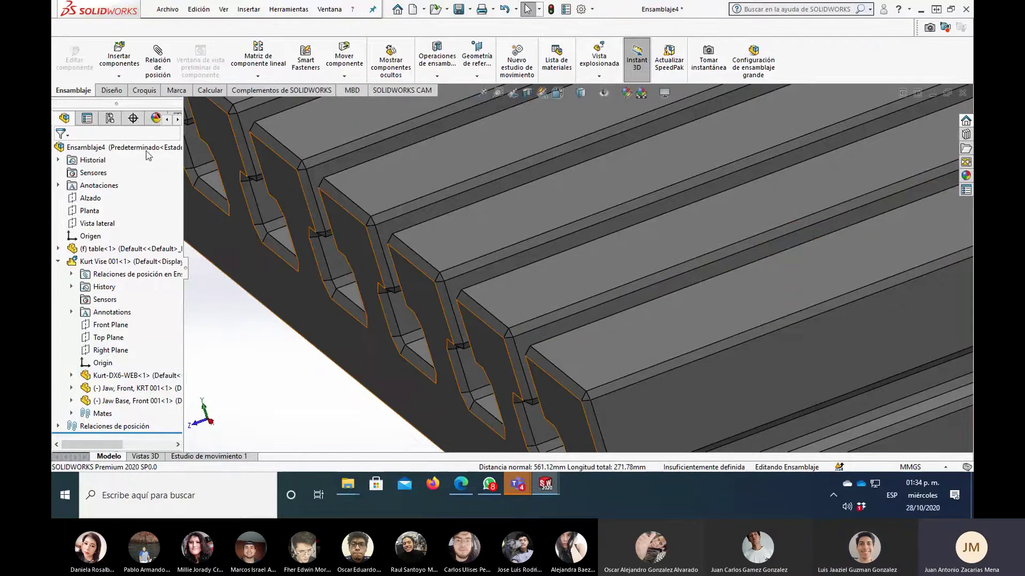
scroll(246, 281, "up", 10)
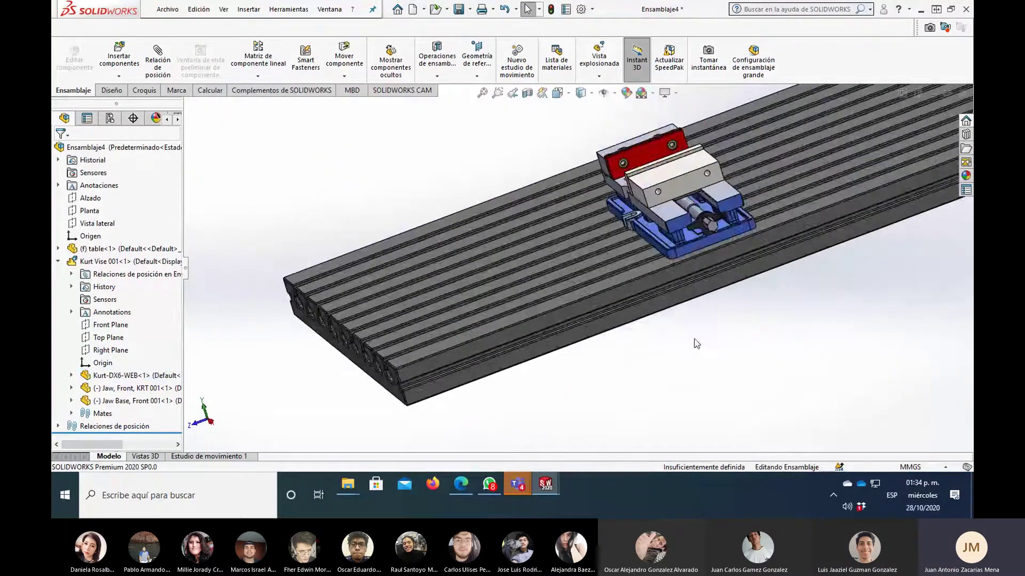
- Drag the movable jaw toward the fixed jaw and back, then tilt the view of the vise
mouse_move(635, 336)
middle_mouse_down()
mouse_move(743, 336)
mouse_move(732, 320)
middle_mouse_up()
left_click_drag(619, 176, 581, 165)
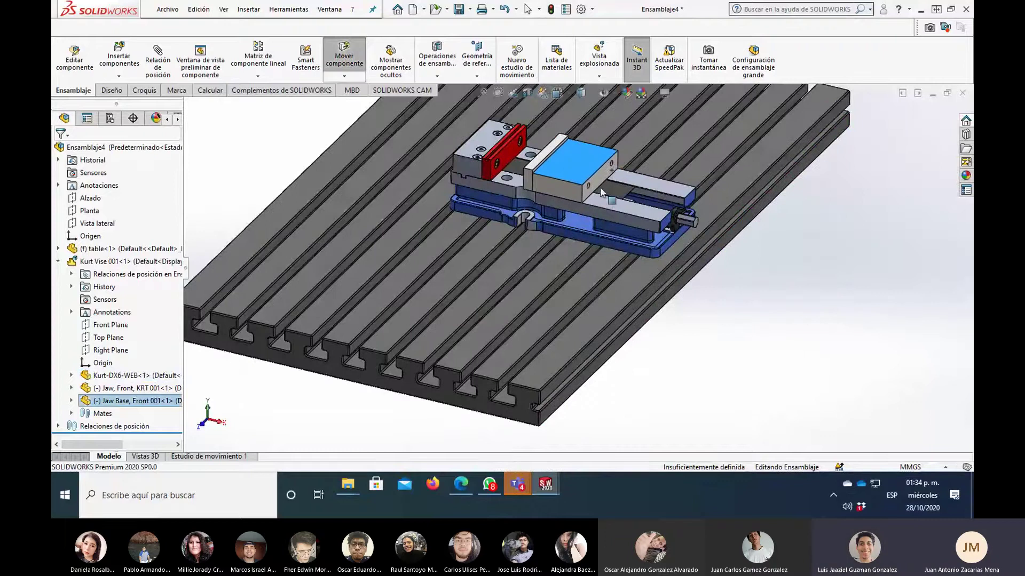
mouse_move(581, 166)
left_mouse_down()
mouse_move(603, 200)
mouse_move(569, 172)
left_mouse_up()
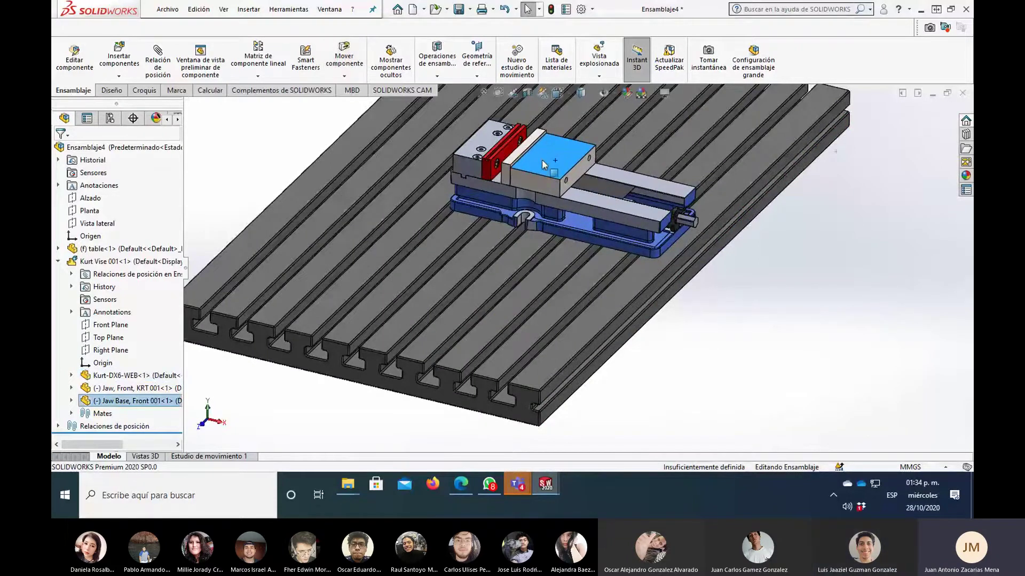
key("Escape")
scroll(561, 172, "up", 3)
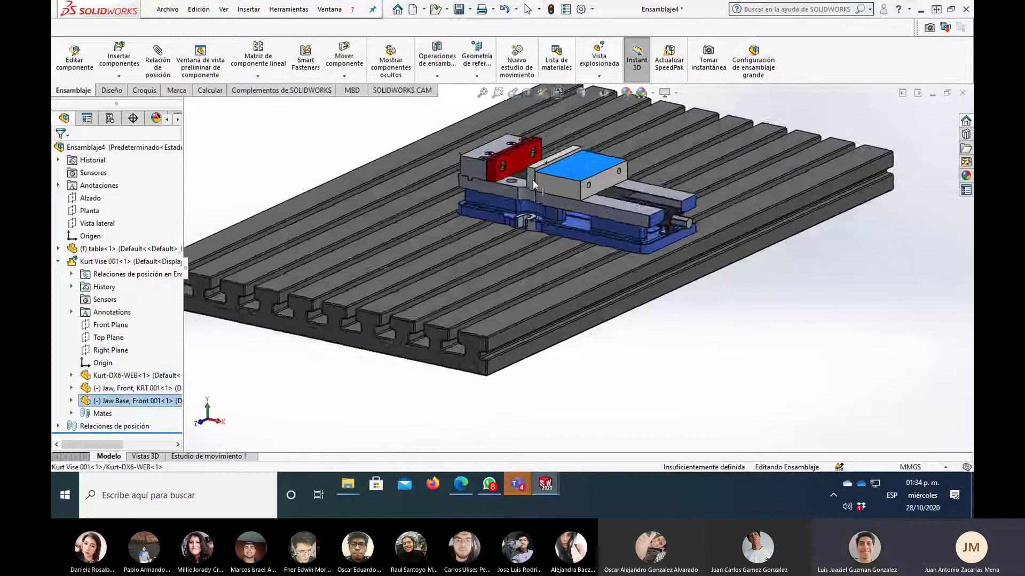
scroll(554, 172, "up", 2)
middle_click_drag(554, 172, 573, 286)
scroll(573, 286, "up", 3)
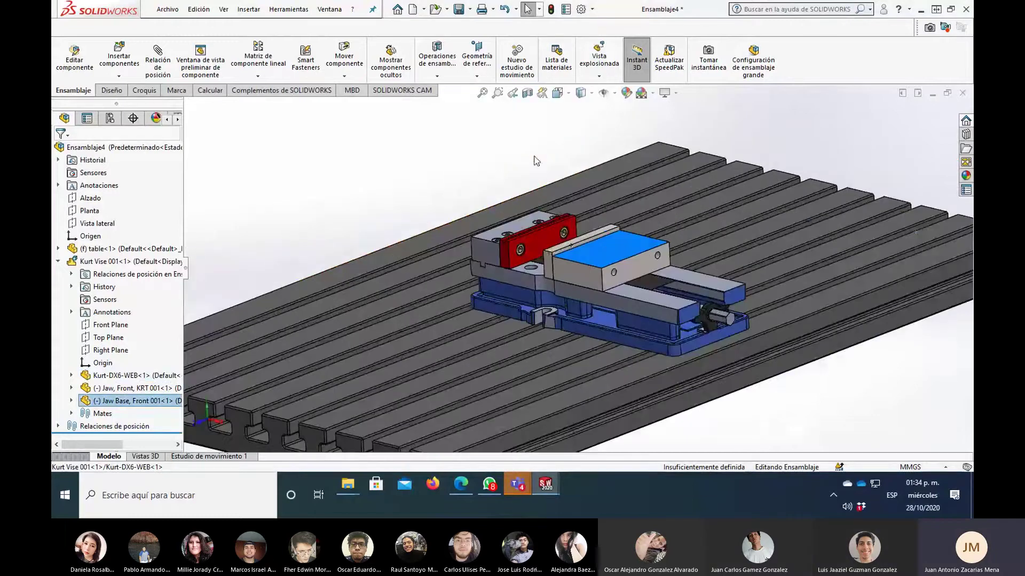
scroll(576, 279, "up", 2)
scroll(538, 261, "up", 1)
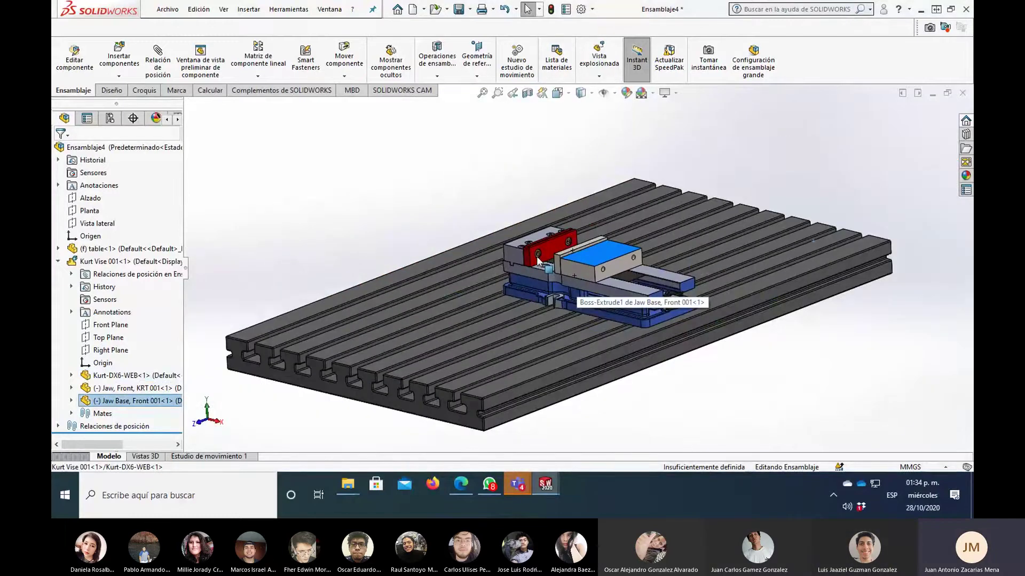
- Slide the movable jaw toward the red jaw and collapse Kurt Vise 001 in the tree
left_click(594, 262)
left_click_drag(594, 263, 567, 243)
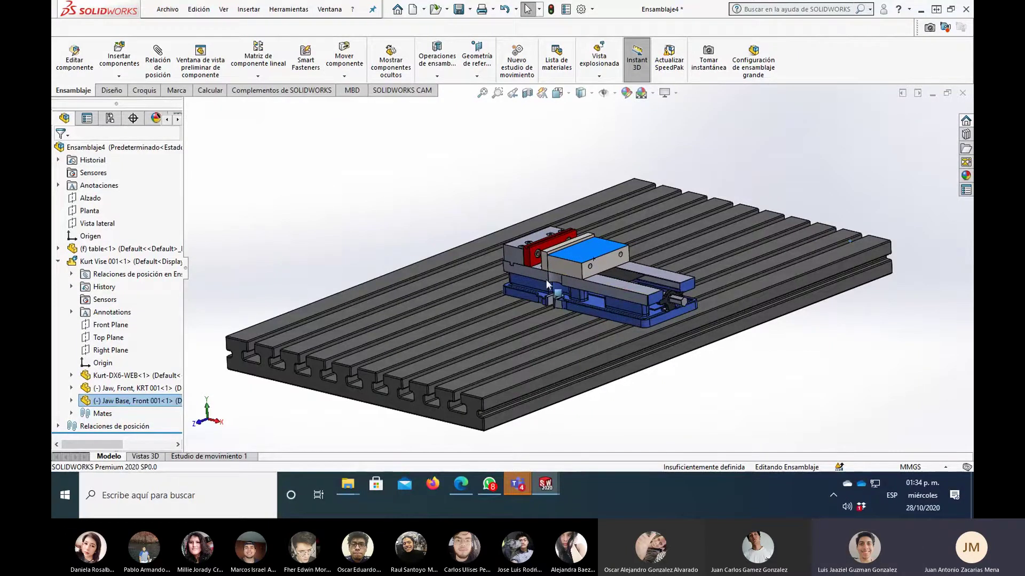
left_click(521, 350)
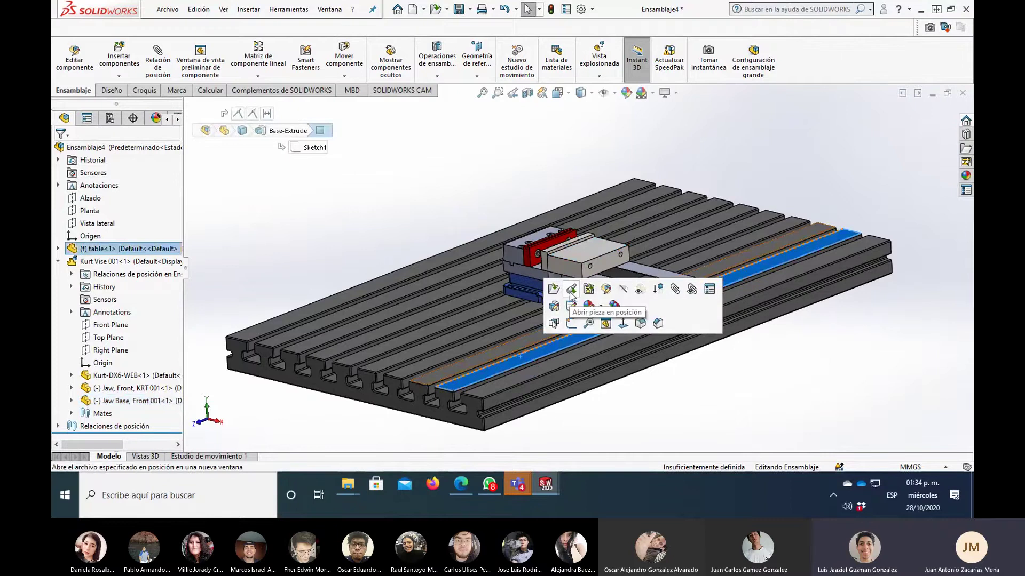
left_click(582, 255)
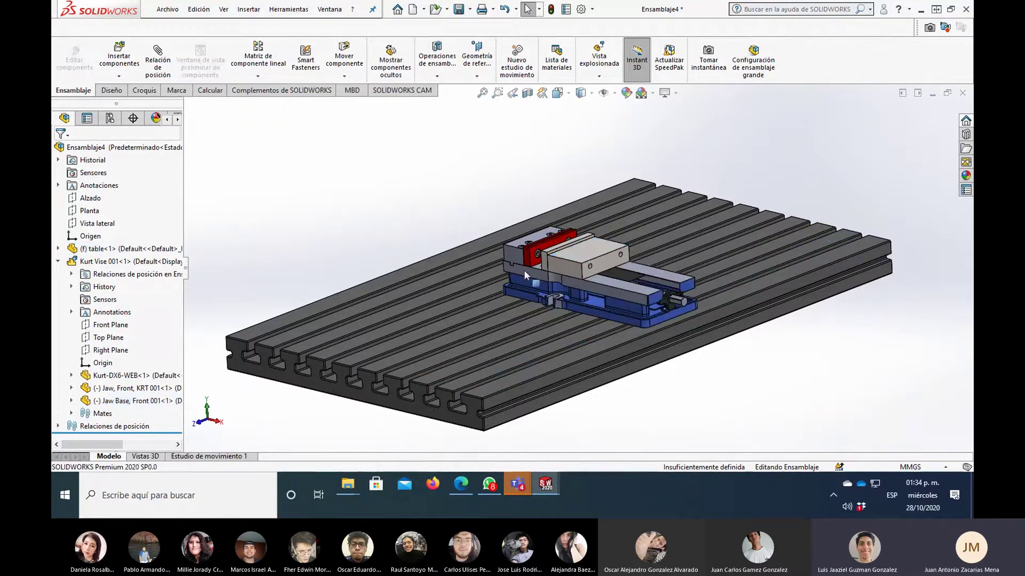
scroll(526, 270, "down", 2)
scroll(561, 272, "up", 2)
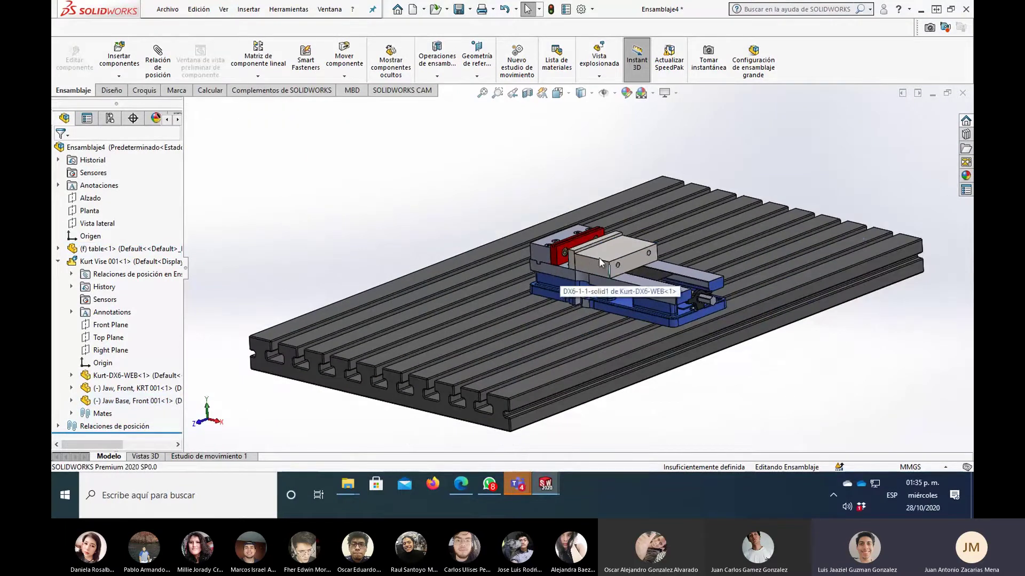
left_click(585, 307)
key("Escape")
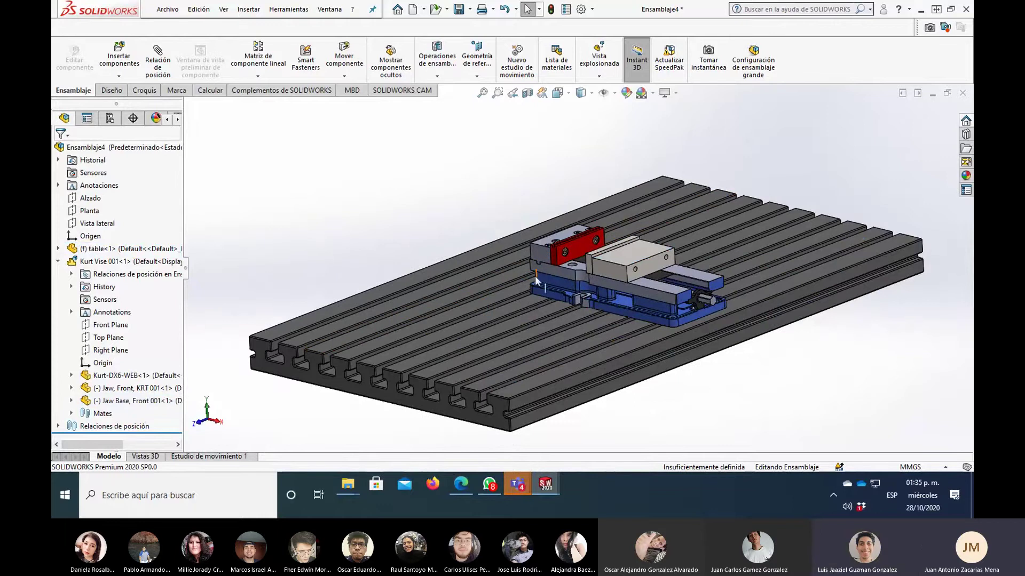
scroll(573, 262, "down", 3)
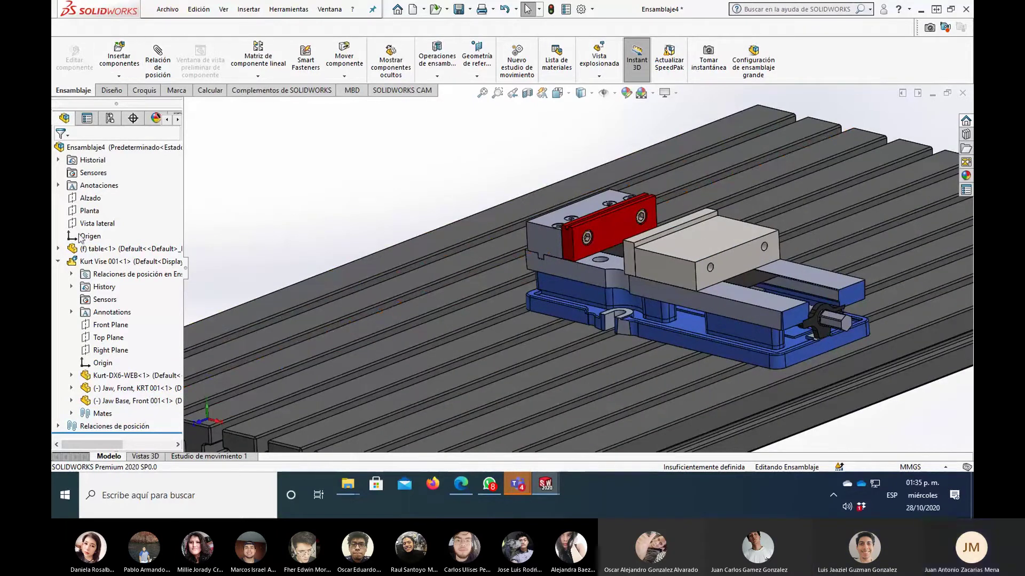
left_click(58, 262)
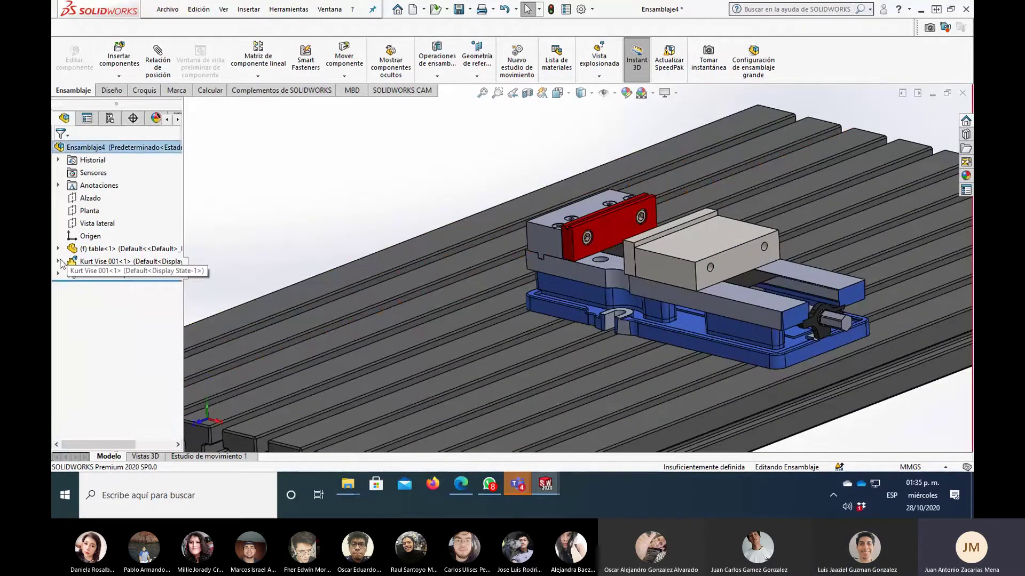
- Insert the mill2ax_3 part and place it floating above the table near the vise
left_click(115, 64)
left_click(79, 306)
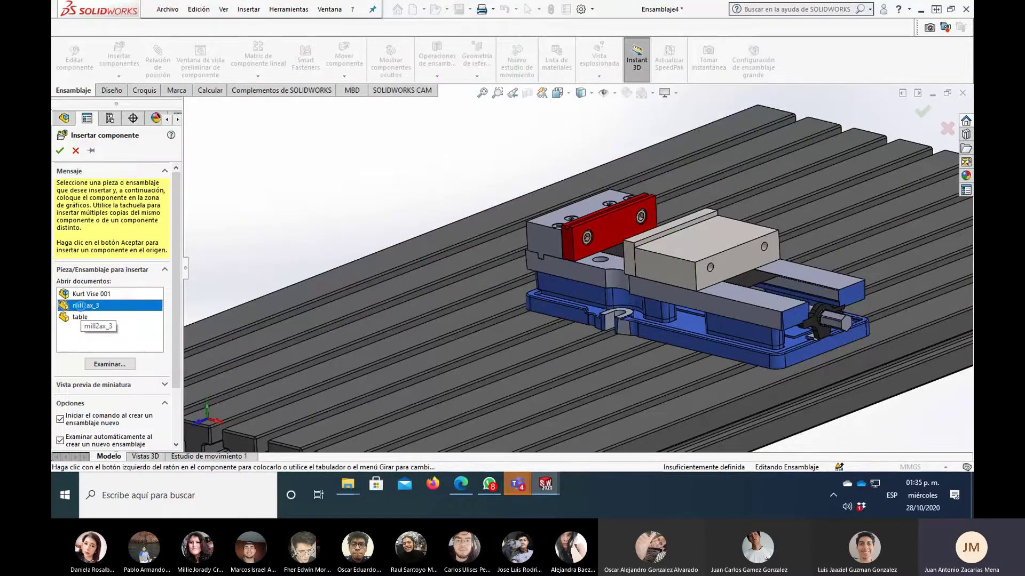
left_click(366, 194)
mouse_move(427, 192)
middle_mouse_down()
mouse_move(438, 160)
mouse_move(454, 203)
mouse_move(466, 206)
mouse_move(459, 248)
mouse_move(618, 277)
middle_mouse_up()
scroll(475, 219, "down", 3)
scroll(627, 267, "down", 3)
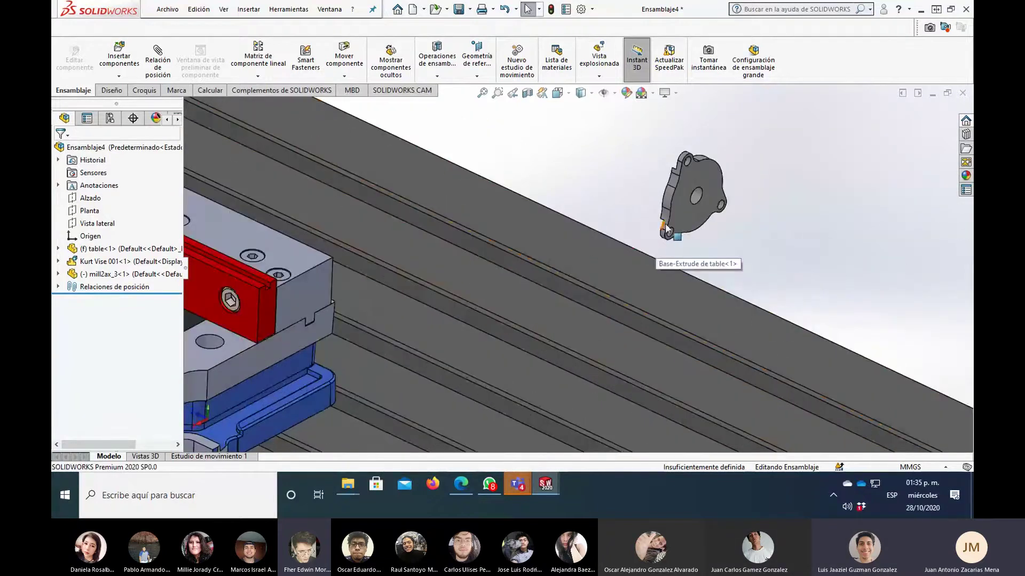
left_click_drag(665, 228, 655, 218)
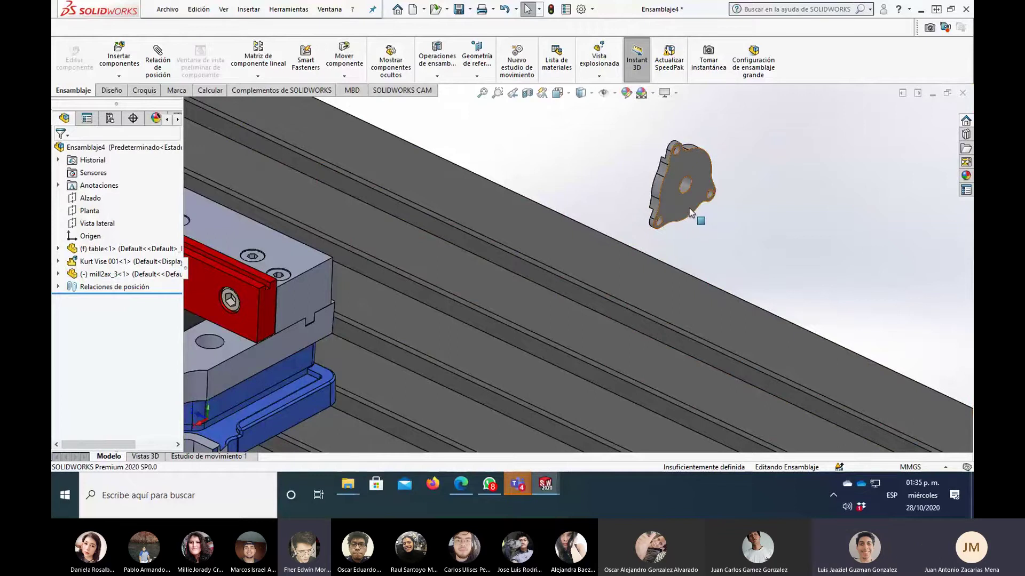
left_click(689, 212)
scroll(261, 308, "down", 3)
- Inspect the vise and table from several angles, briefly selecting the red jaw's top face
scroll(313, 226, "down", 2)
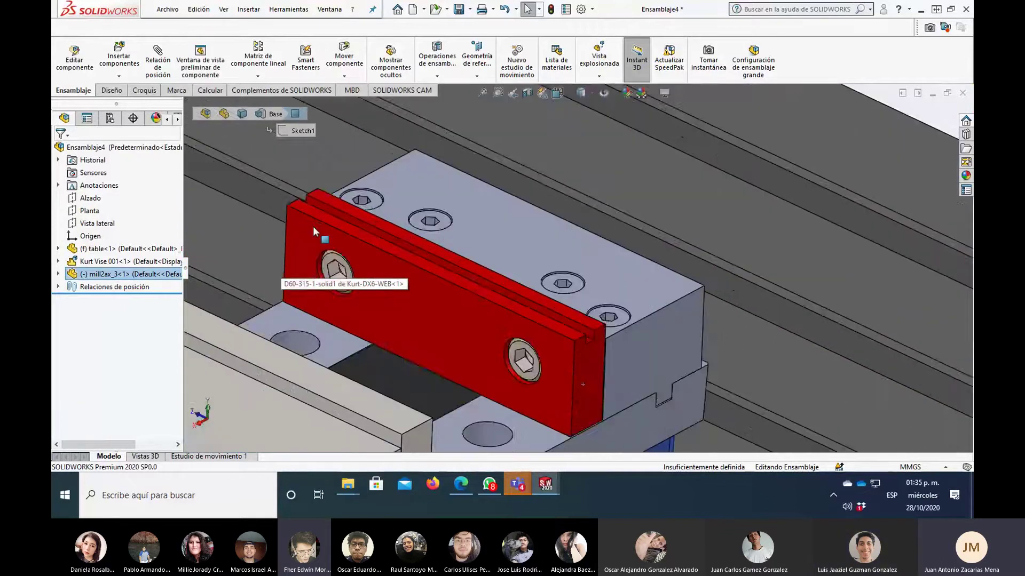
scroll(312, 226, "down", 2)
left_click(366, 210)
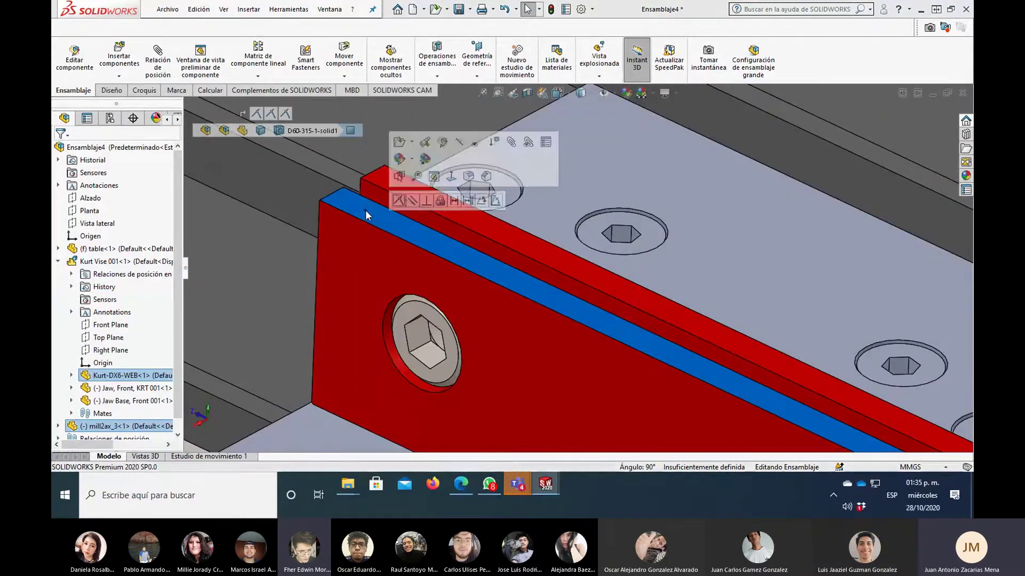
key("Escape")
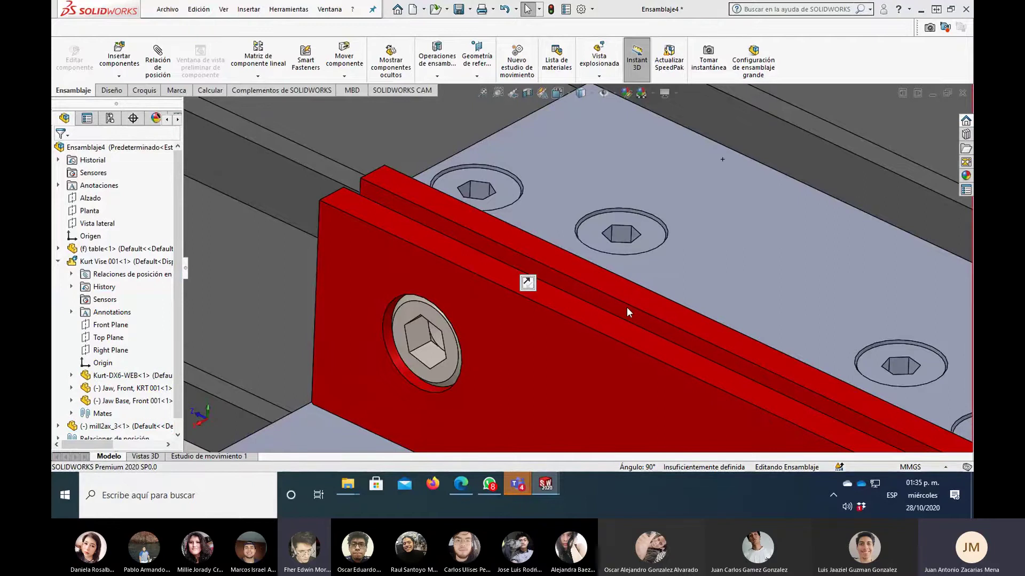
key("f")
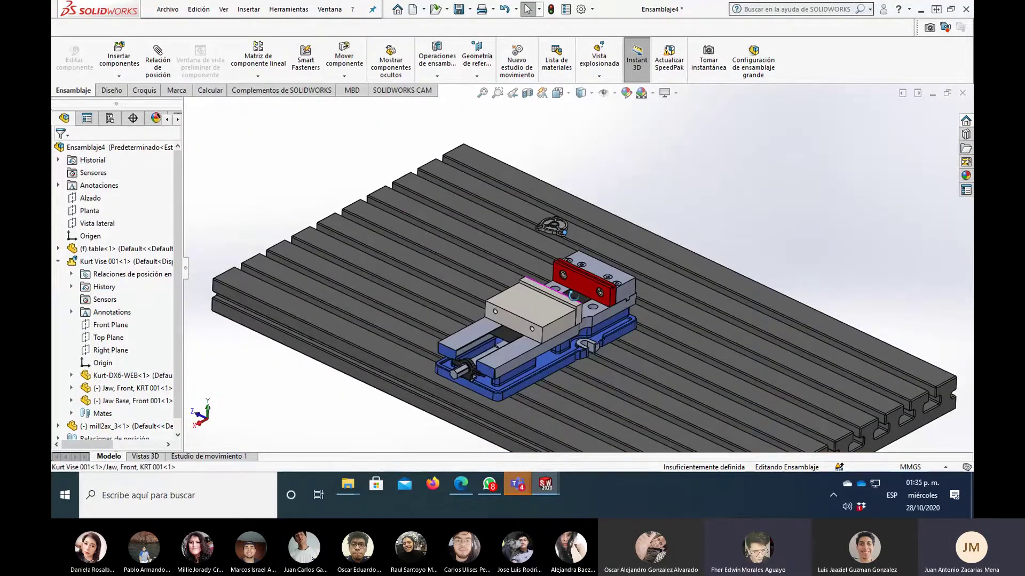
mouse_move(565, 233)
middle_mouse_down()
mouse_move(672, 263)
mouse_move(553, 323)
mouse_move(635, 284)
mouse_move(688, 235)
middle_mouse_up()
scroll(688, 235, "down", 3)
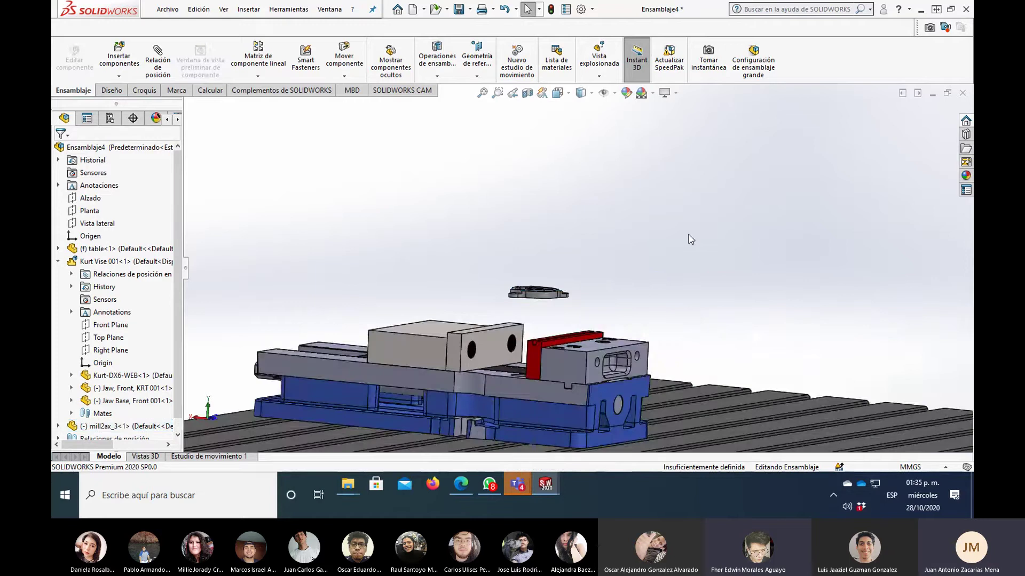
scroll(689, 239, "down", 5)
middle_click_drag(674, 282, 335, 312)
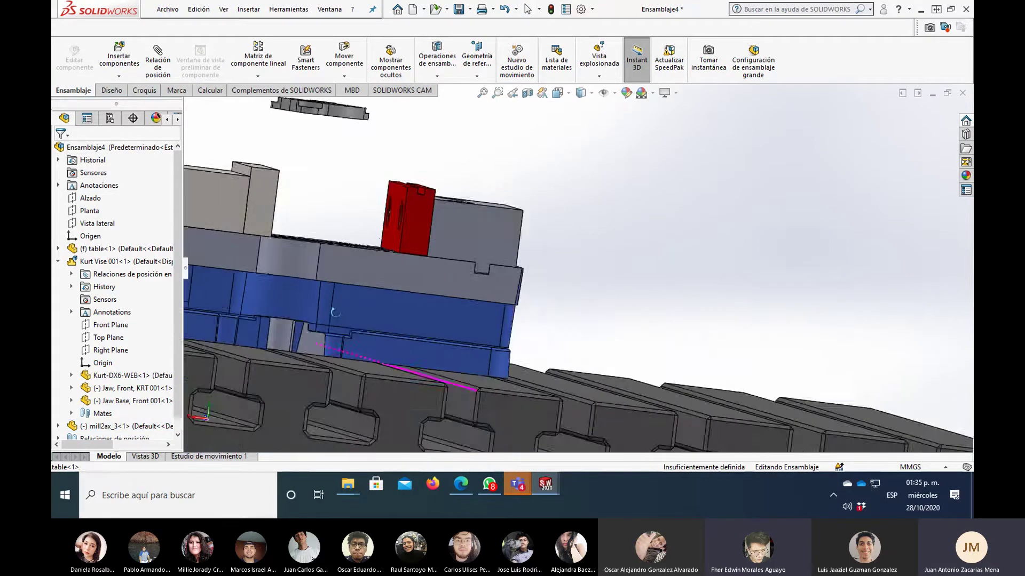
middle_click_drag(341, 209, 363, 267)
scroll(404, 205, "down", 3)
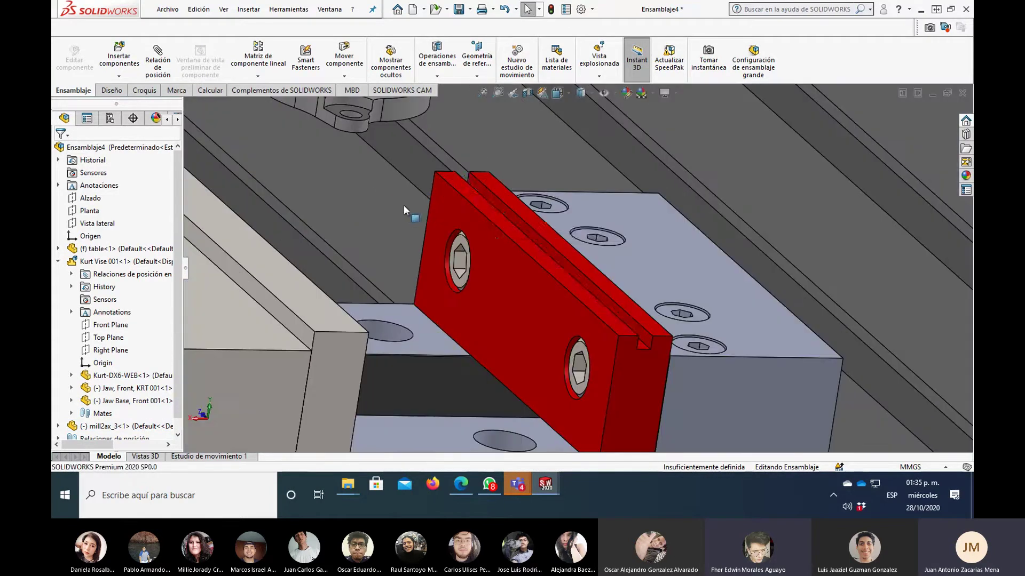
- Check the red jaw plate and the flange's underside, then start a new mate
left_click(491, 212)
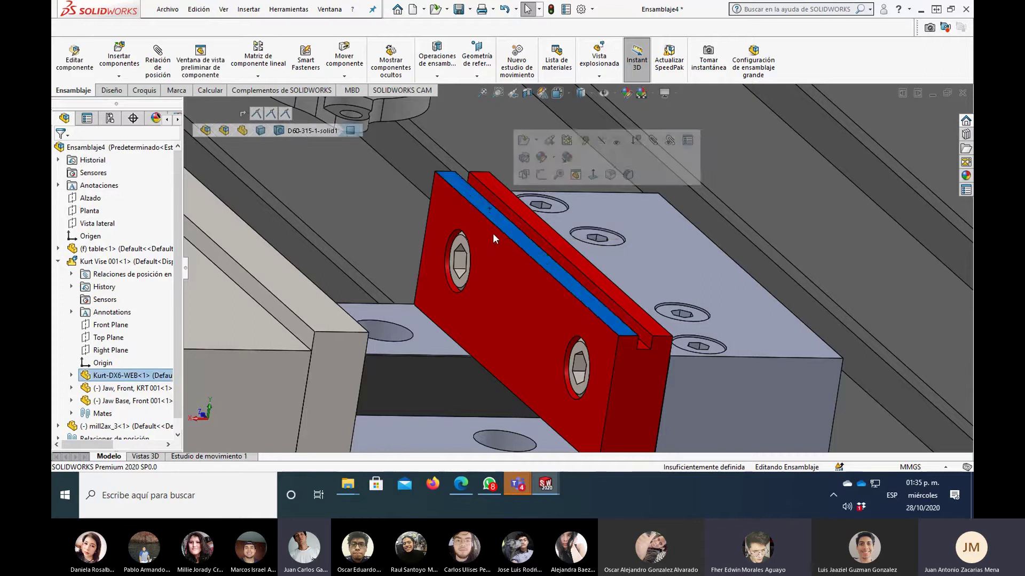
scroll(493, 216, "up", 5)
middle_click_drag(496, 217, 477, 144)
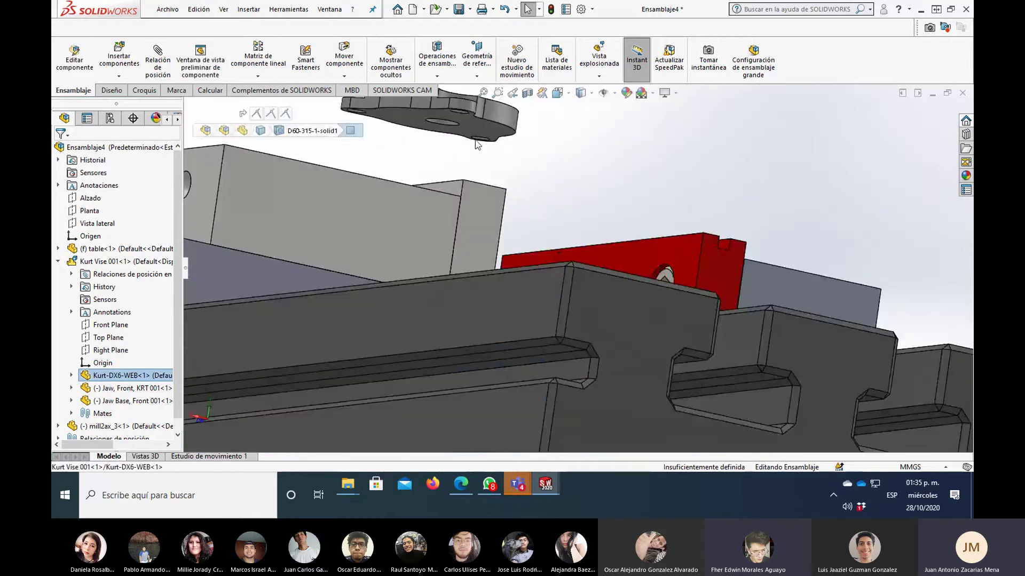
left_click(483, 131)
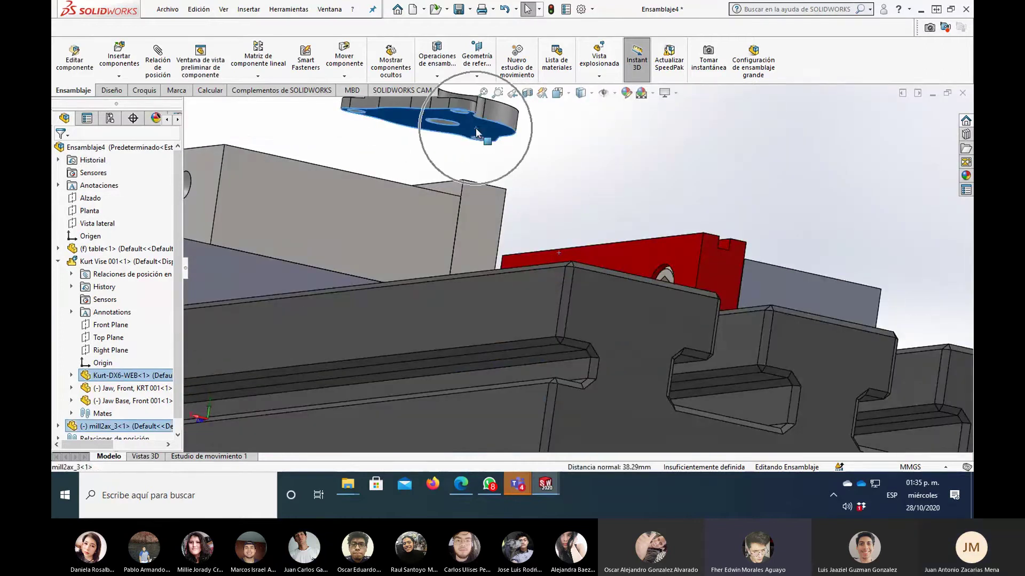
left_click(553, 163)
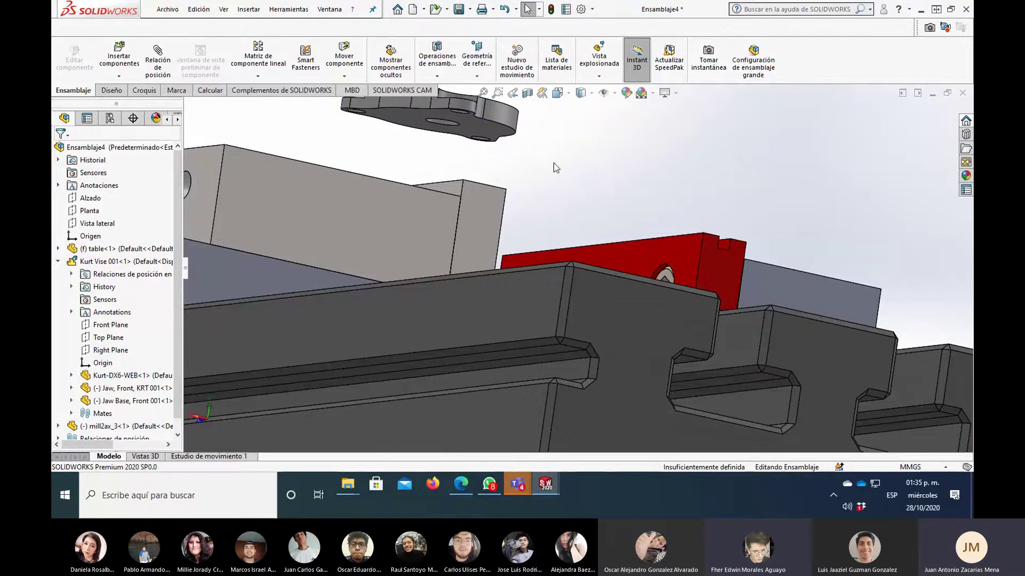
left_click(157, 61)
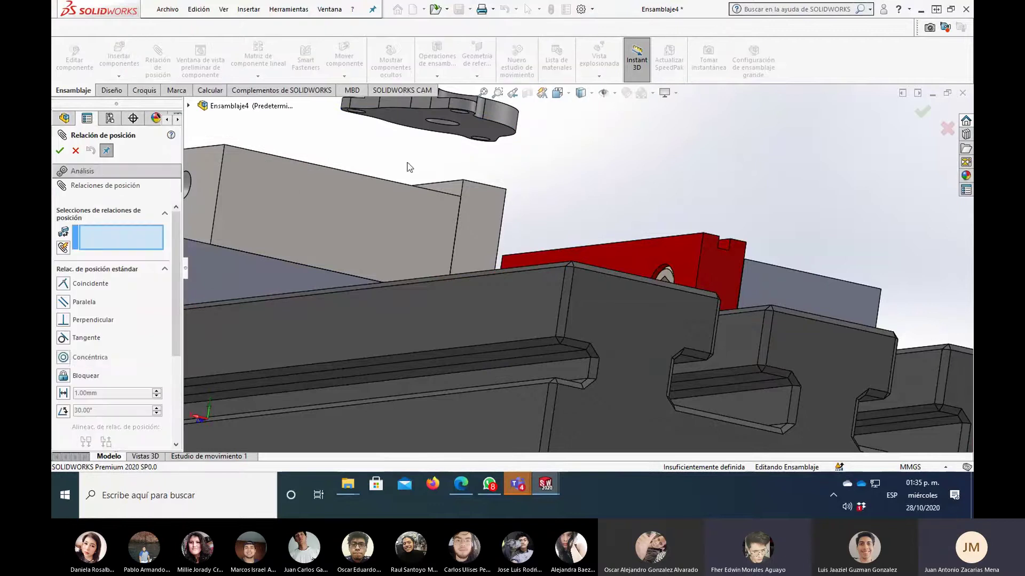
- Mate the mill2ax_3 flange's bottom face 1 mm from the red jaw's top face
left_click(478, 123)
middle_click_drag(542, 145, 536, 221)
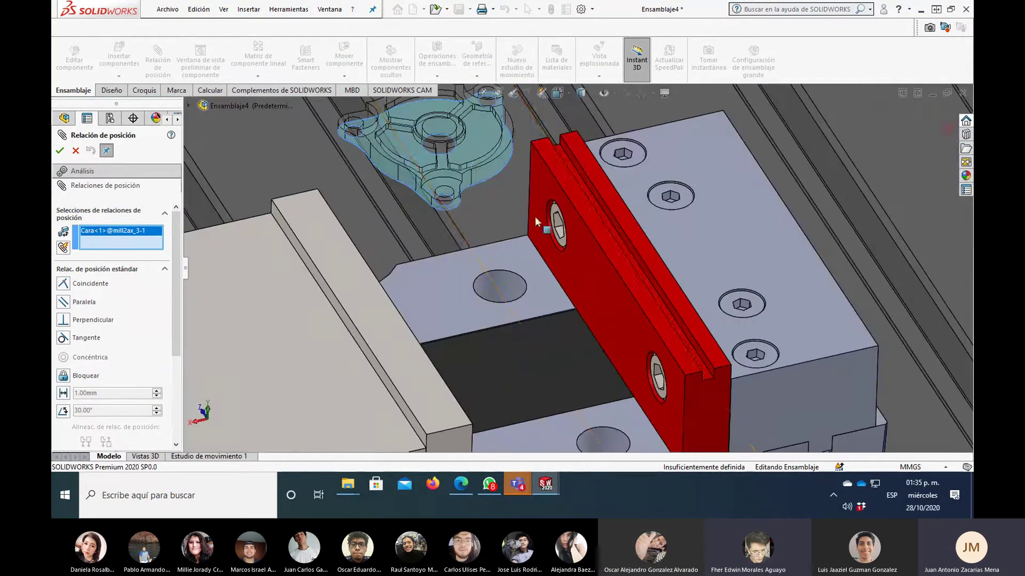
left_click(591, 217)
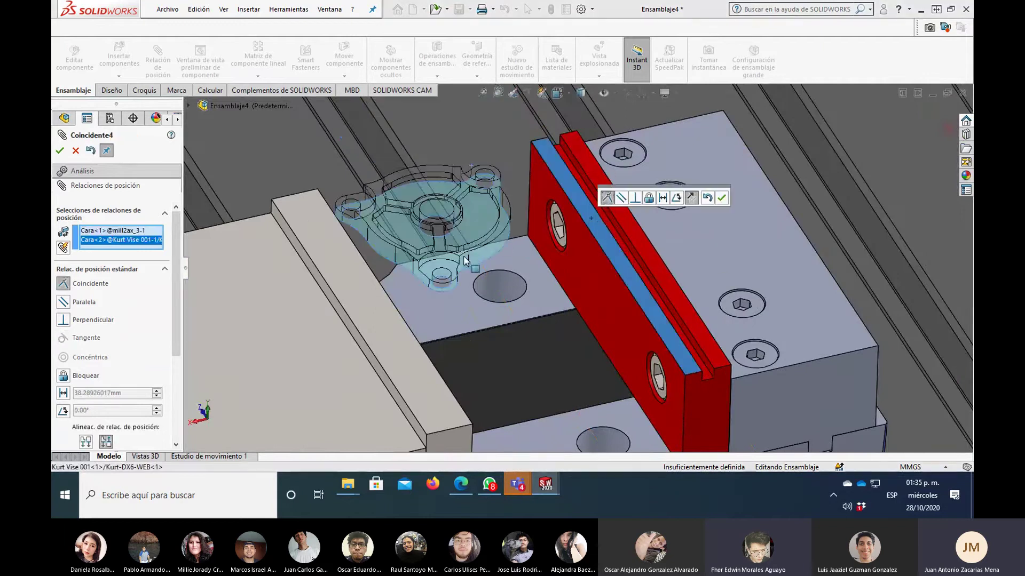
left_click(63, 393)
type("1")
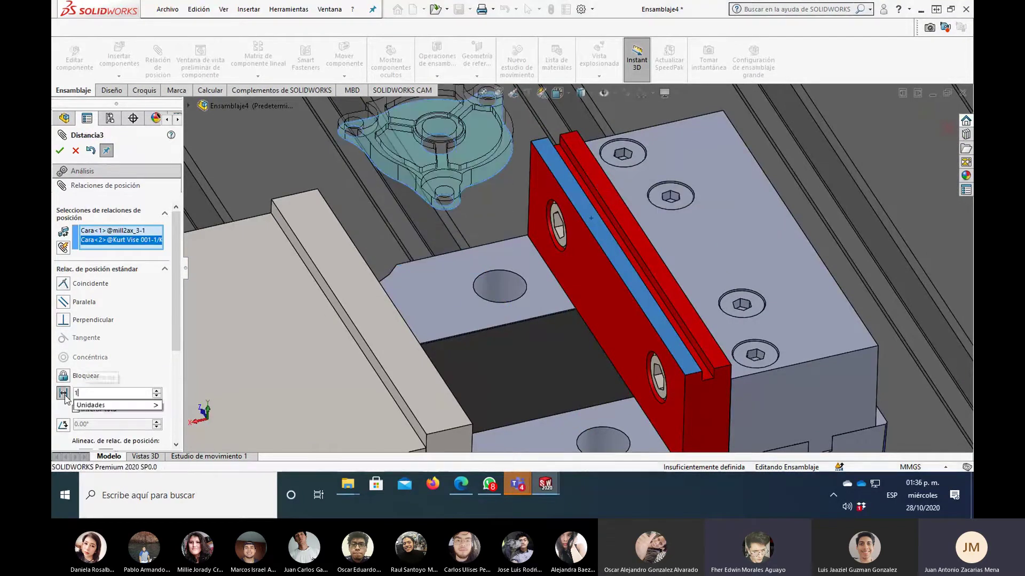
type("mm")
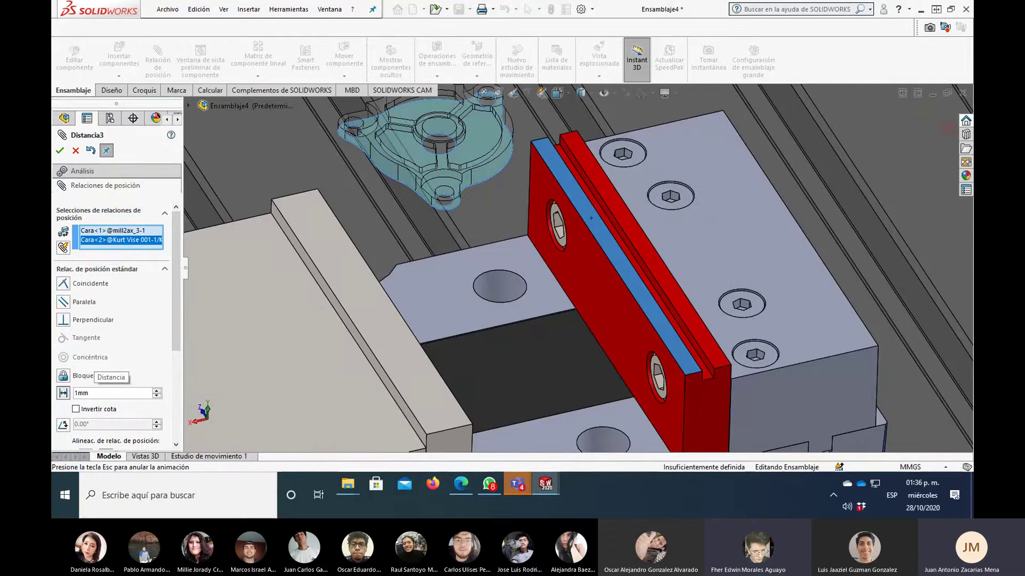
left_click(63, 153)
scroll(534, 267, "up", 5)
mouse_move(534, 267)
middle_mouse_down()
mouse_move(612, 283)
mouse_move(618, 425)
mouse_move(625, 387)
middle_mouse_up()
- From a top view, shift mill2ax_3 slightly up-left between the jaws, then orbit to a tilted view
left_click(632, 394)
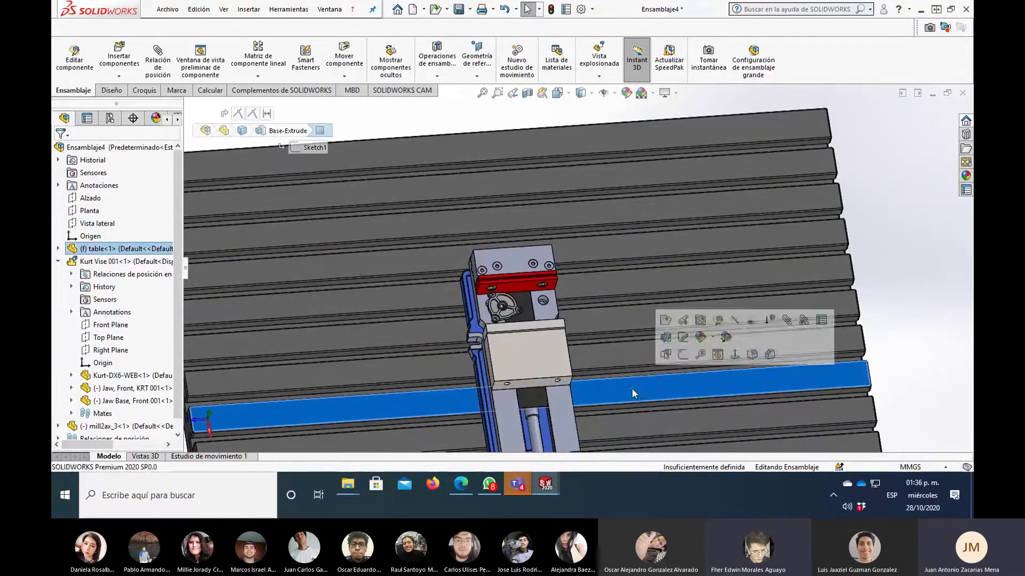
key("ctrl+8")
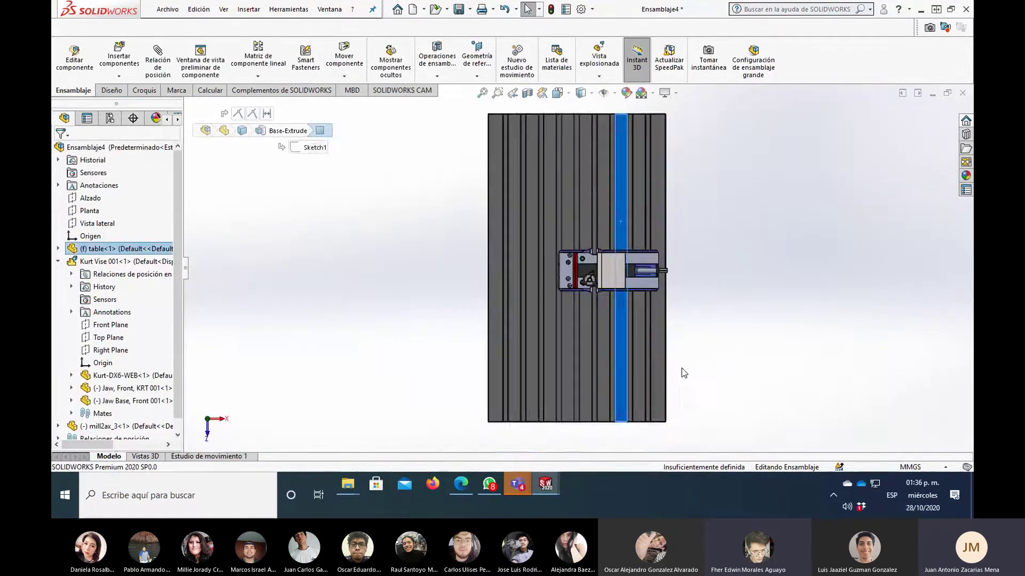
scroll(578, 278, "down", 3)
scroll(577, 278, "down", 3)
left_click(569, 266)
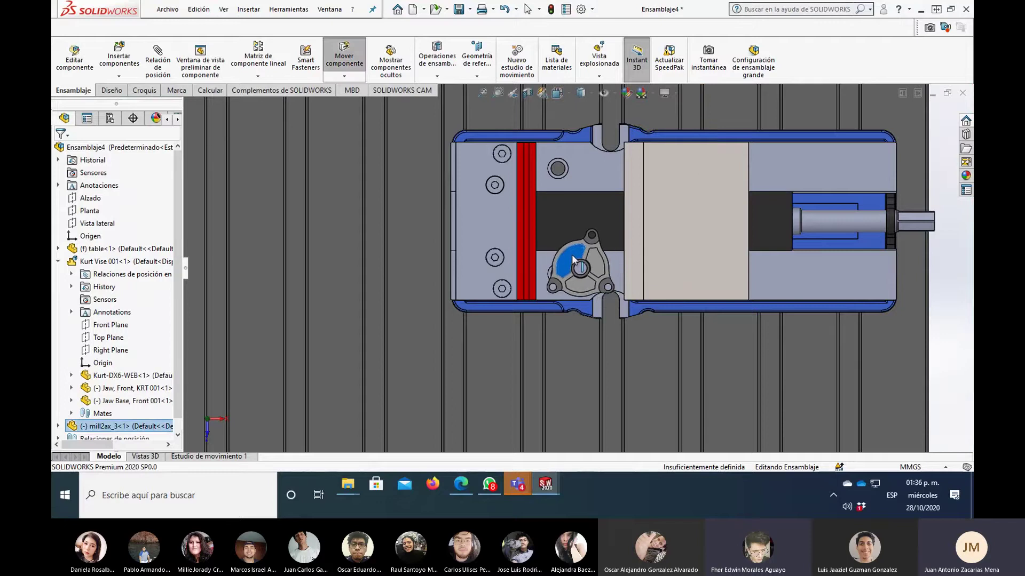
left_click_drag(569, 265, 565, 262)
scroll(576, 265, "up", 3)
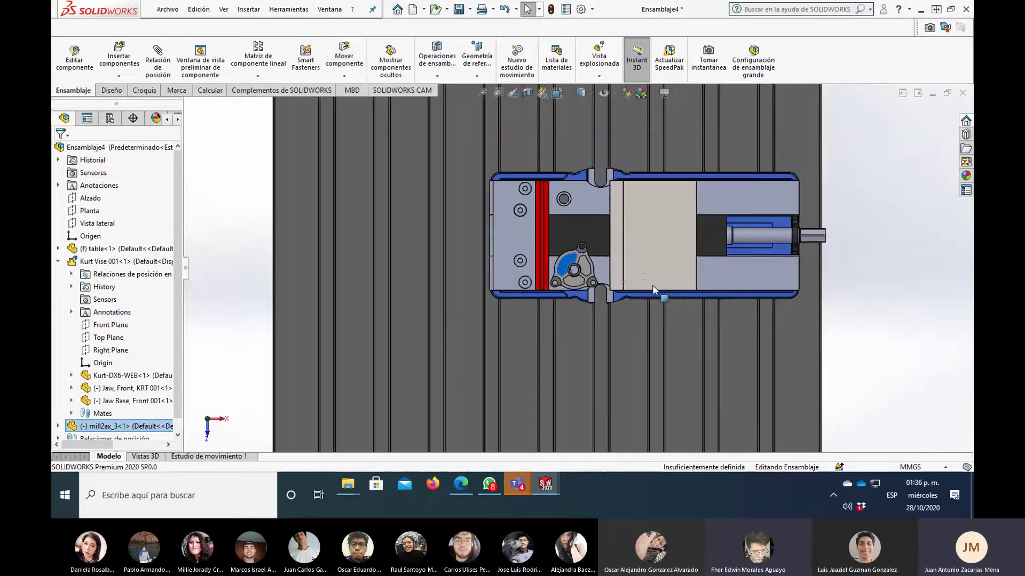
left_click(636, 264)
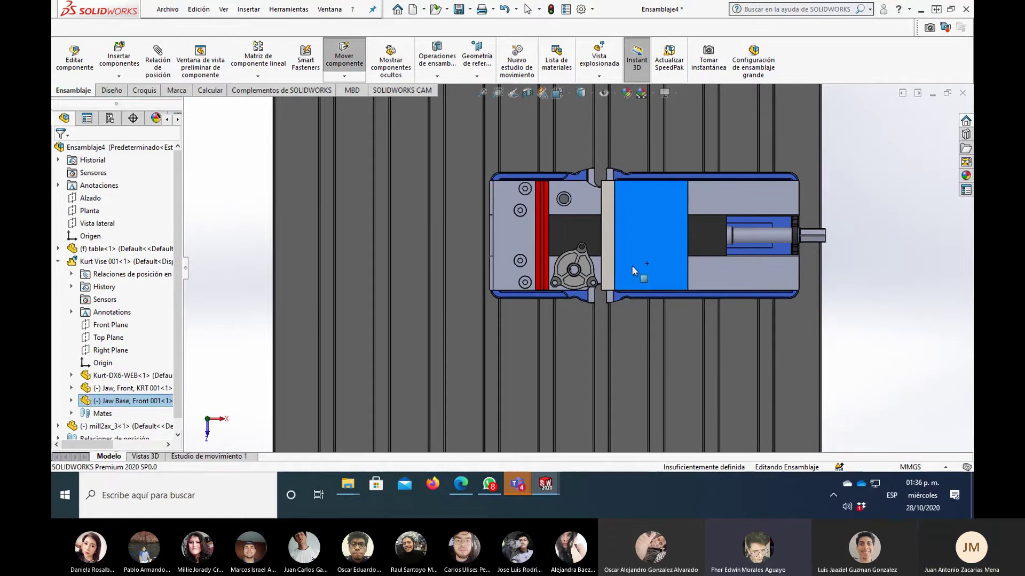
key("Escape")
key("z")
mouse_move(635, 336)
middle_mouse_down()
mouse_move(603, 267)
mouse_move(504, 257)
mouse_move(530, 241)
middle_mouse_up()
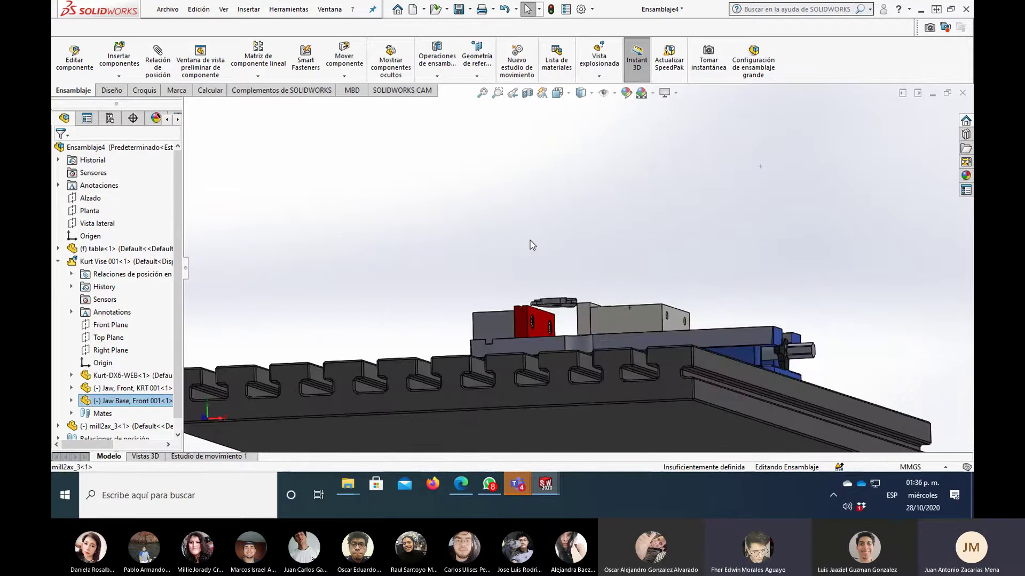
key("ctrl+7")
scroll(565, 290, "down", 3)
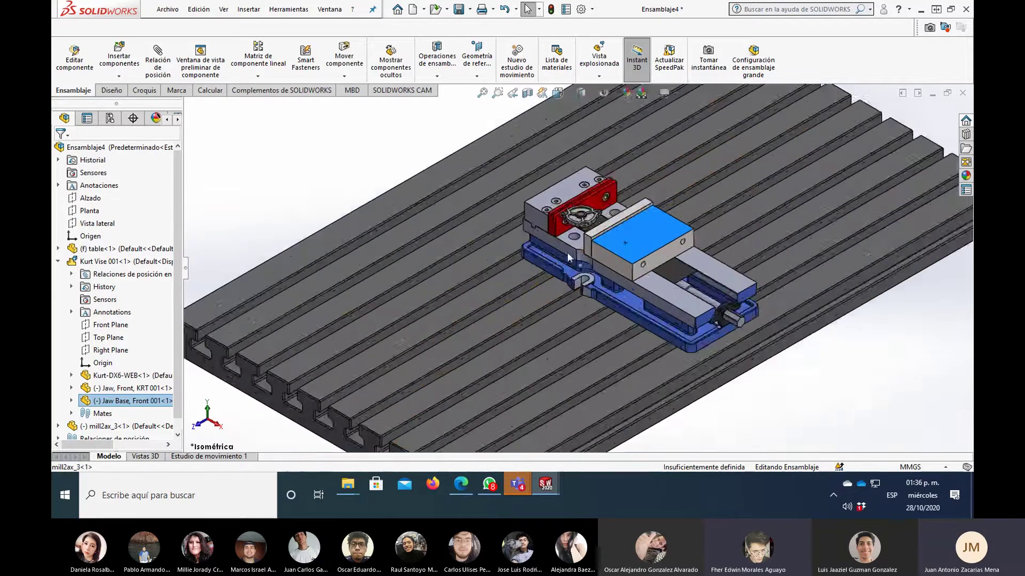
scroll(593, 286, "up", 2)
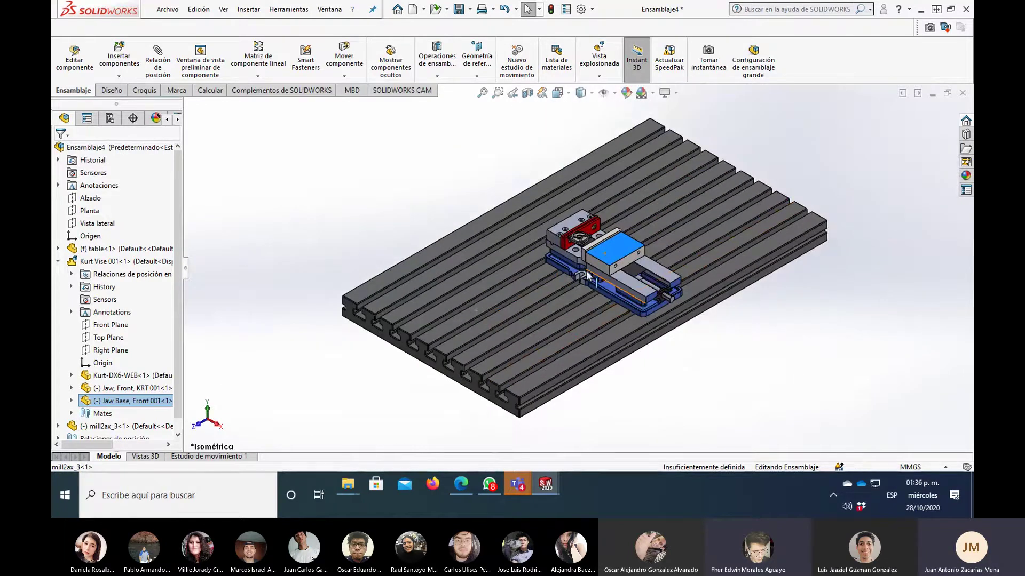
scroll(579, 251, "down", 3)
scroll(567, 195, "down", 2)
scroll(565, 193, "down", 1)
scroll(555, 190, "down", 2)
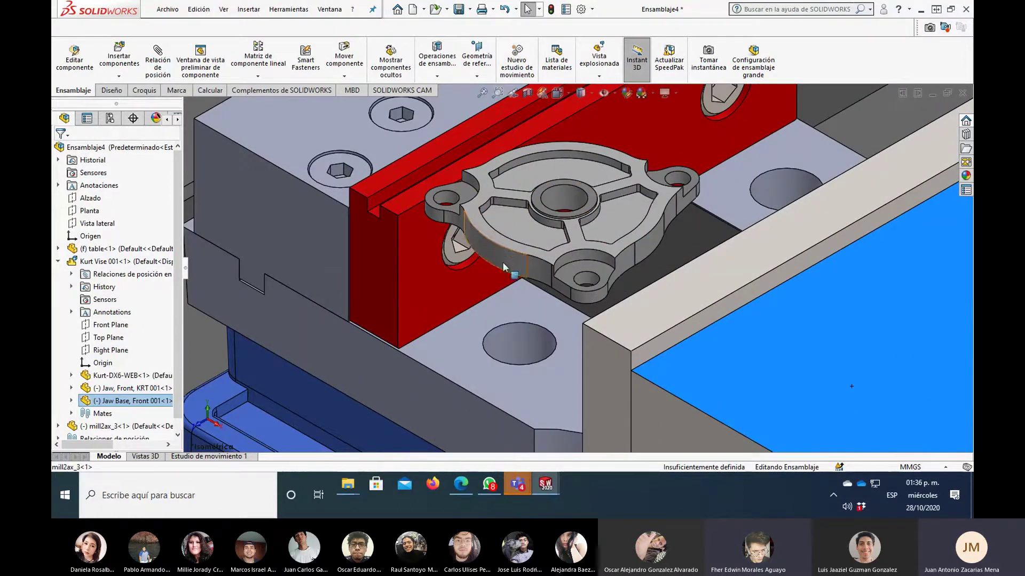
left_click(405, 200)
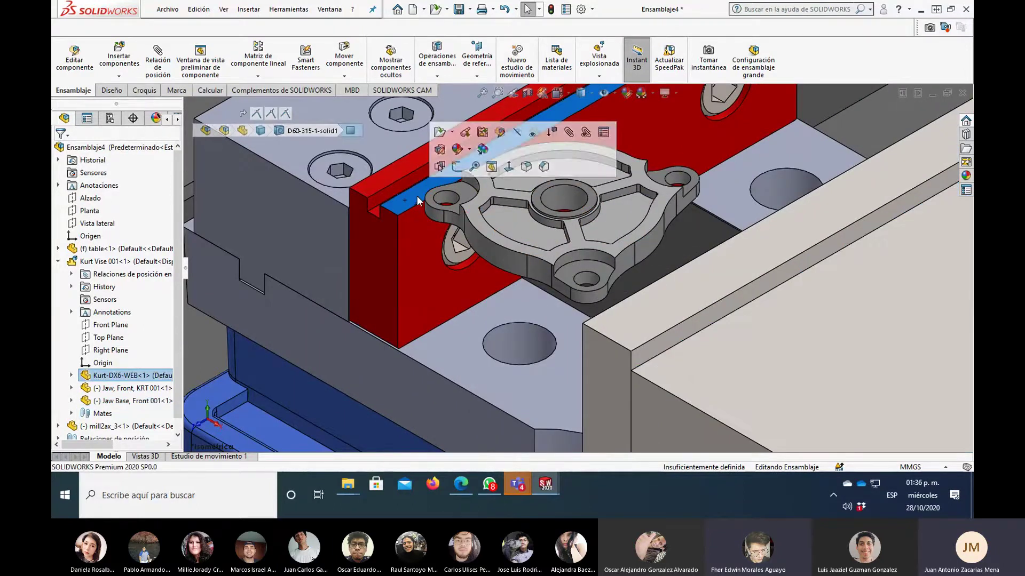
left_click(304, 145)
scroll(414, 228, "up", 3)
scroll(518, 204, "down", 2)
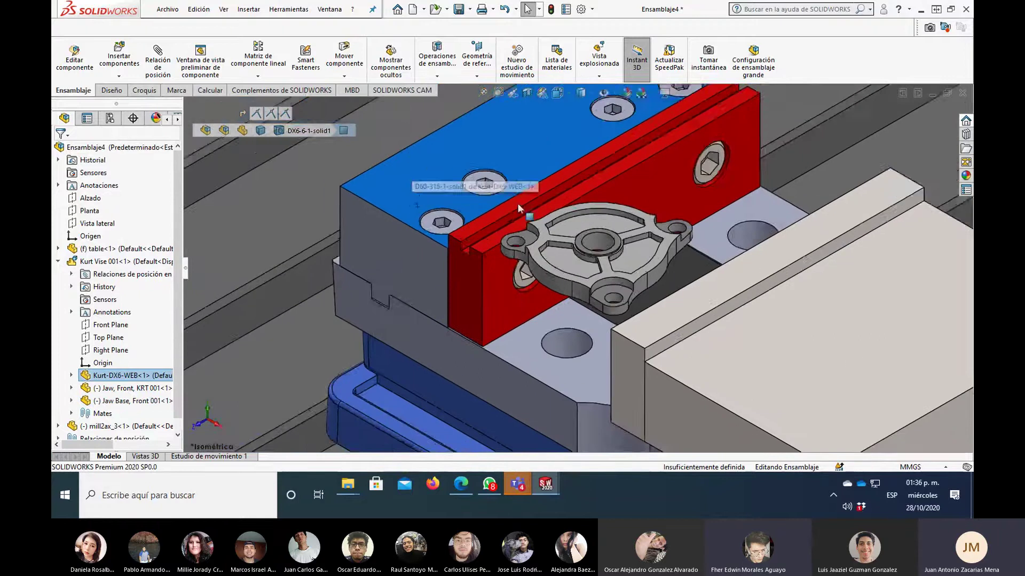
scroll(541, 275, "down", 1)
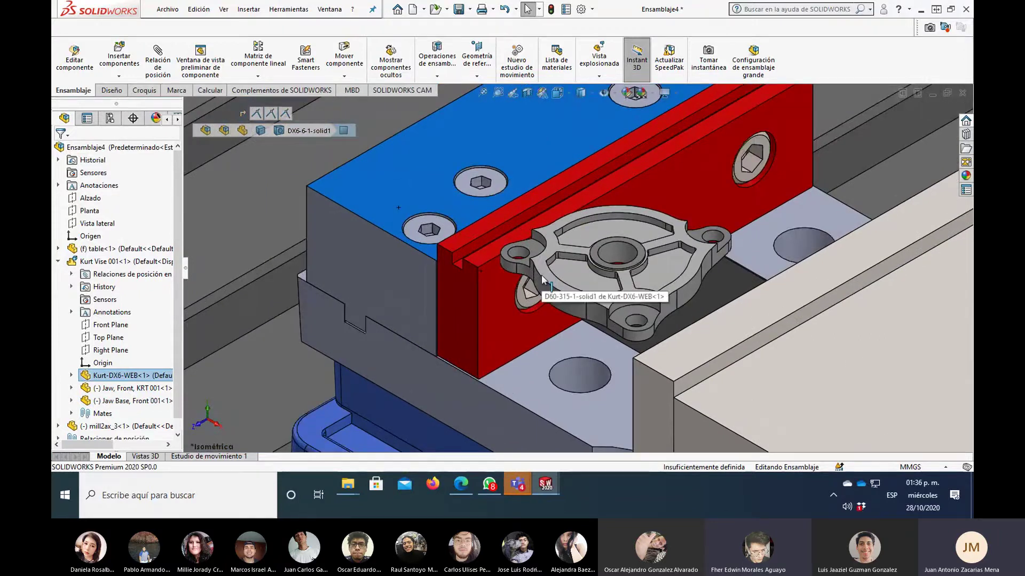
left_click(492, 254)
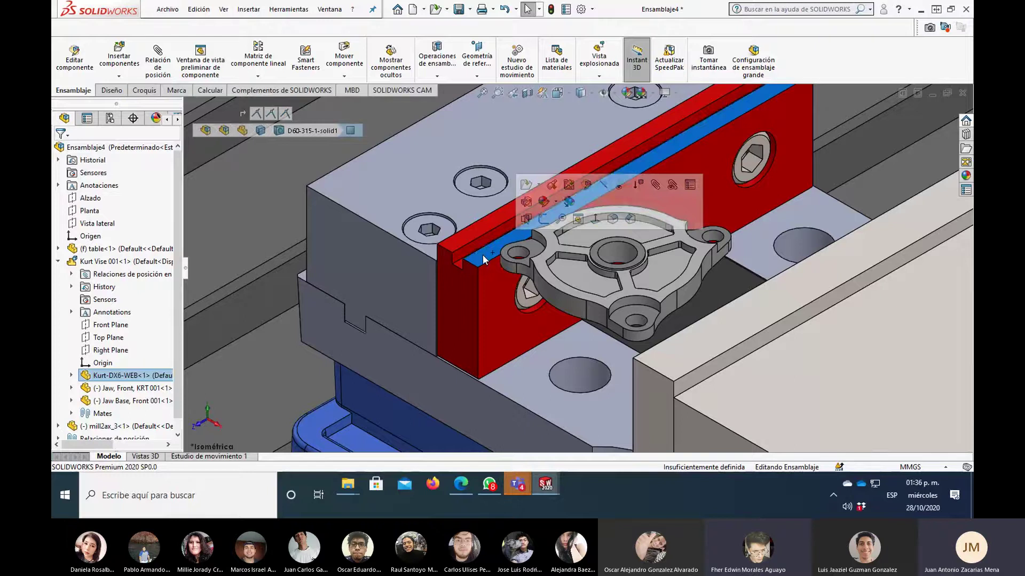
left_click(403, 313)
key("ctrl+8")
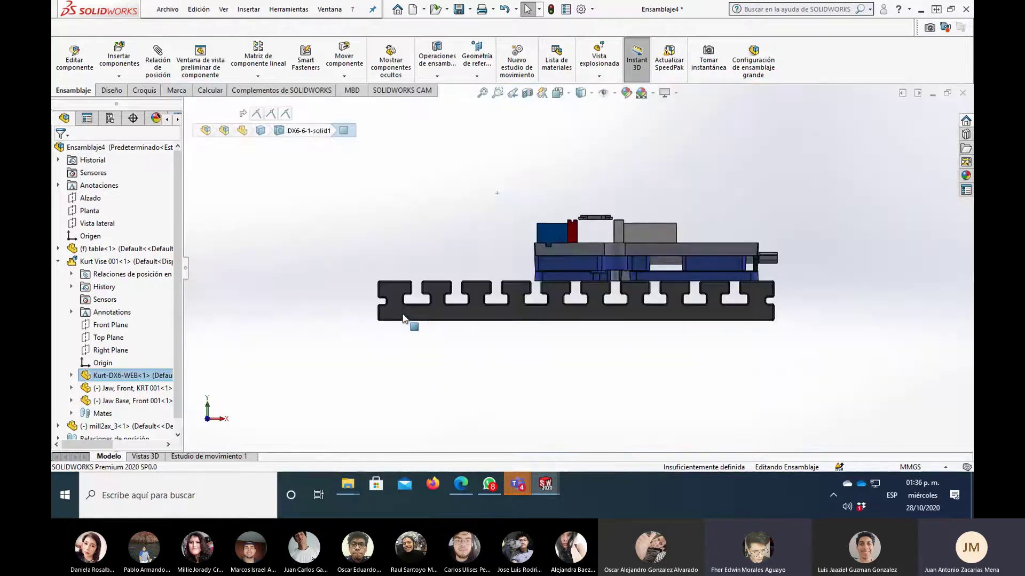
scroll(515, 201, "down", 3)
scroll(533, 214, "down", 5)
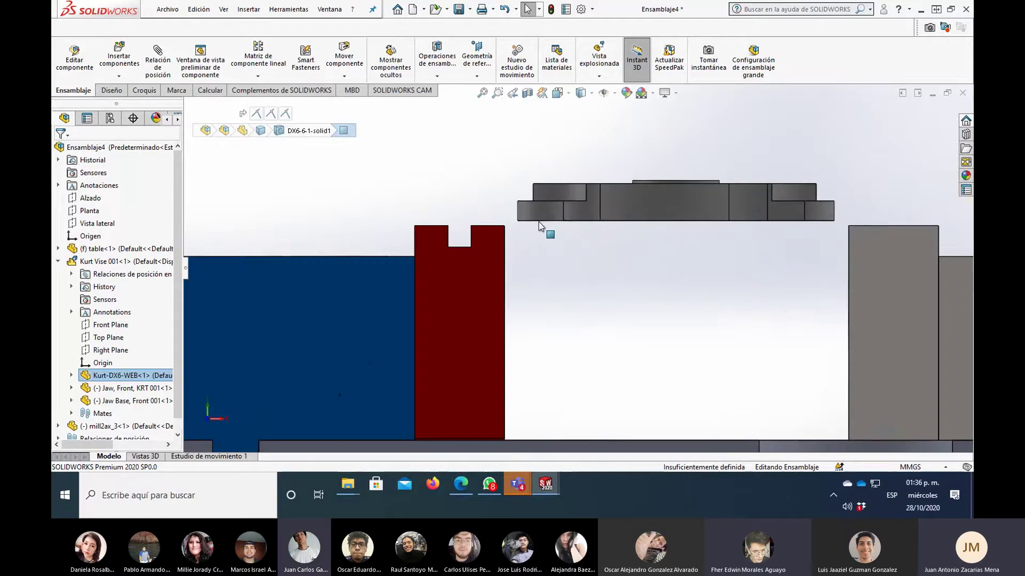
scroll(541, 227, "down", 3)
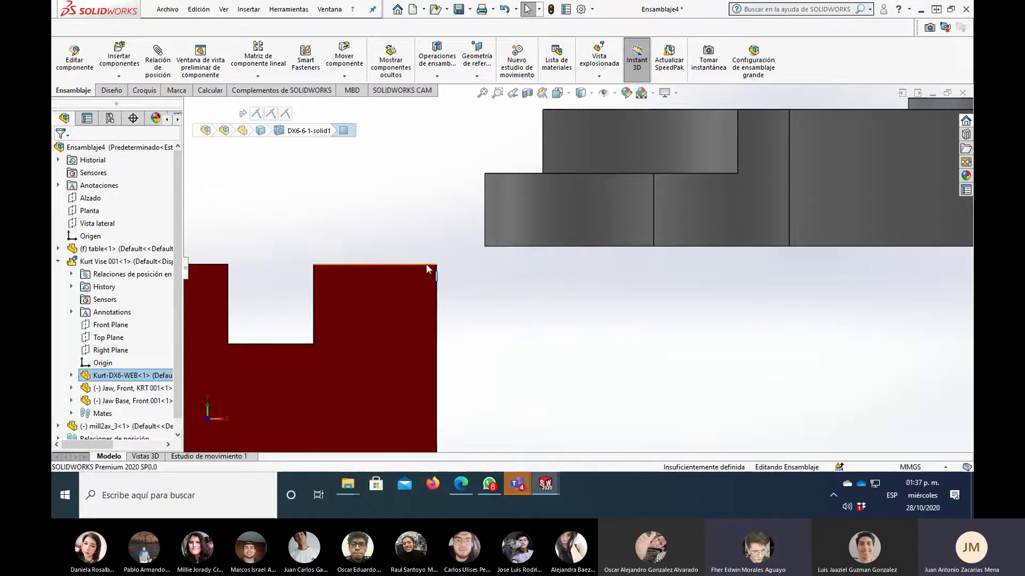
scroll(574, 267, "up", 5)
scroll(656, 297, "up", 4)
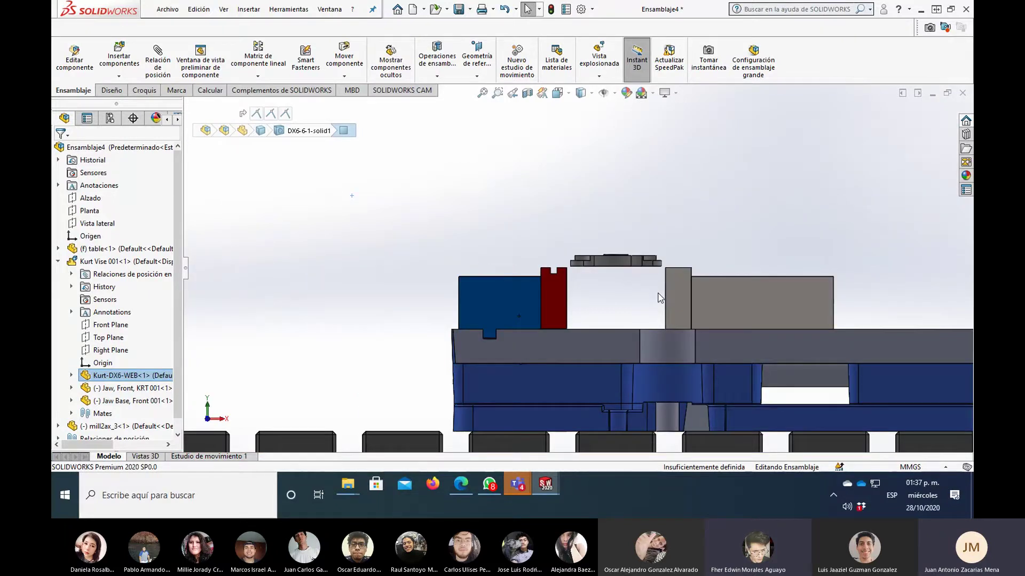
key("ctrl+7")
scroll(642, 255, "down", 4)
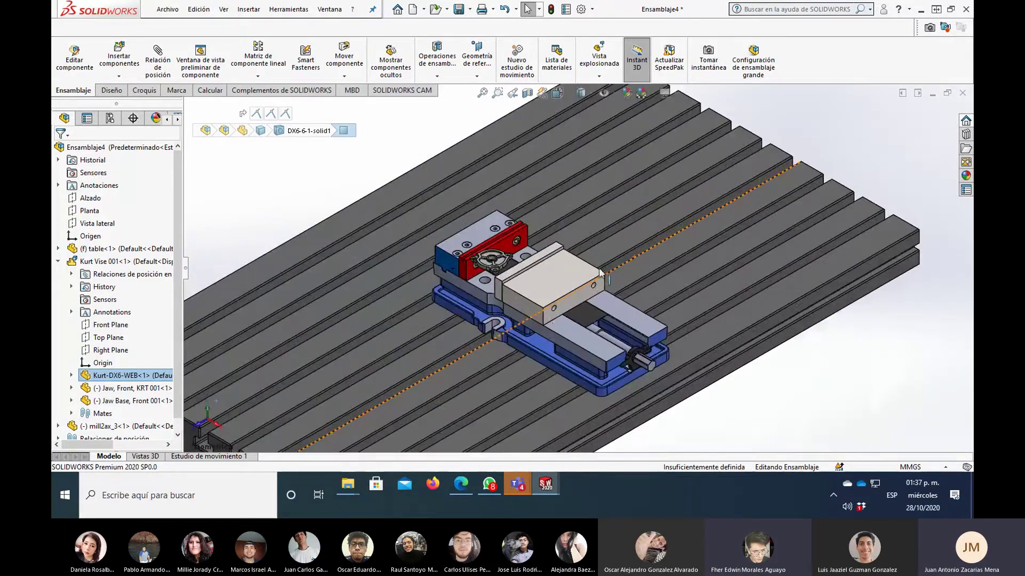
scroll(564, 319, "down", 2)
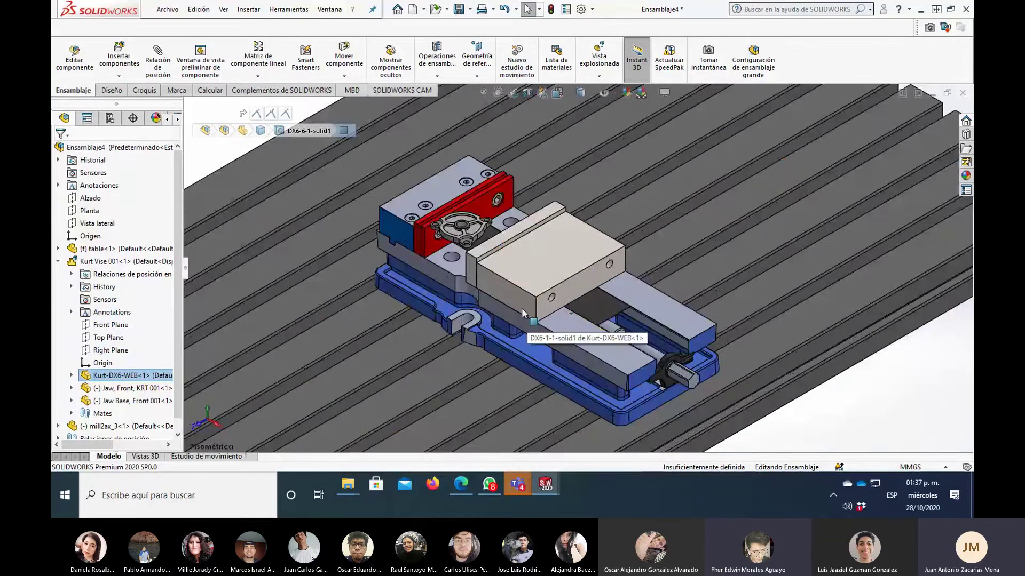
scroll(449, 219, "down", 3)
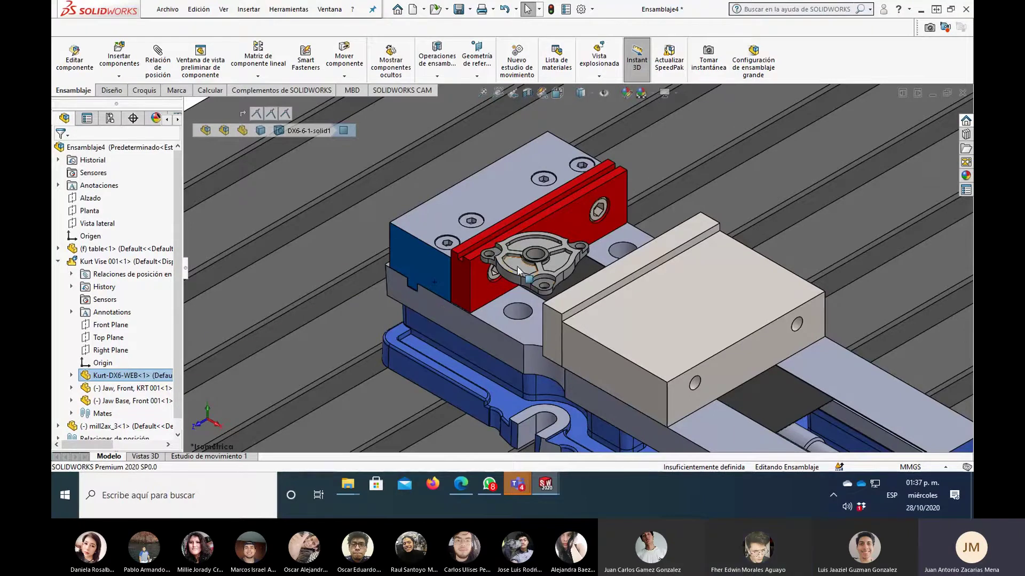
scroll(518, 270, "down", 2)
scroll(513, 298, "down", 3)
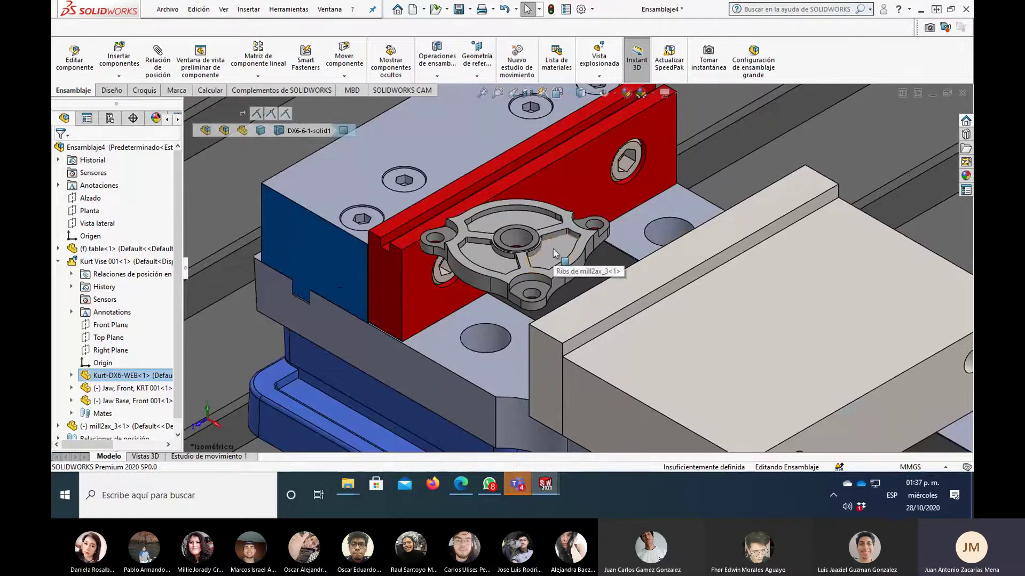
scroll(539, 289, "up", 3)
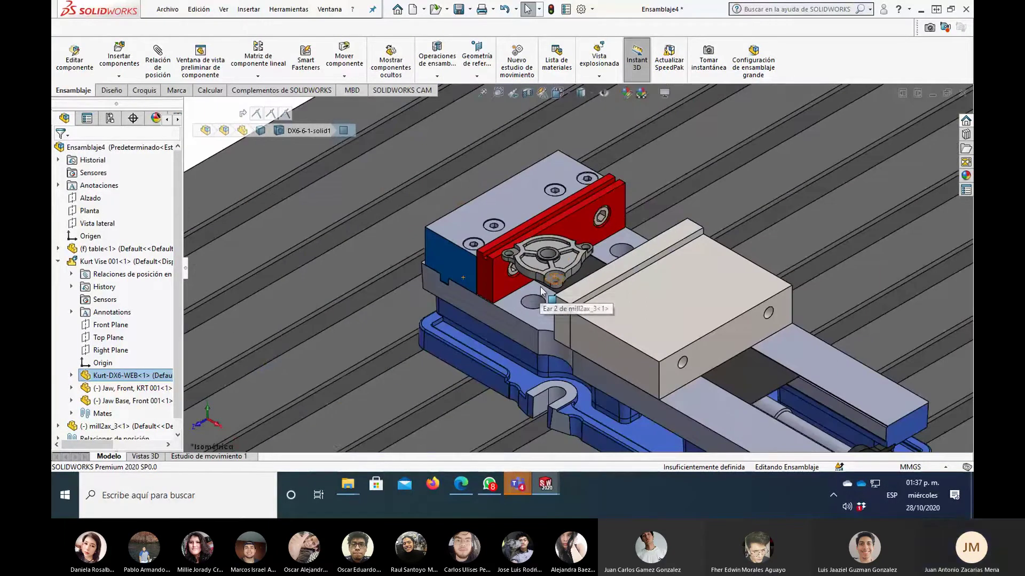
scroll(541, 290, "up", 3)
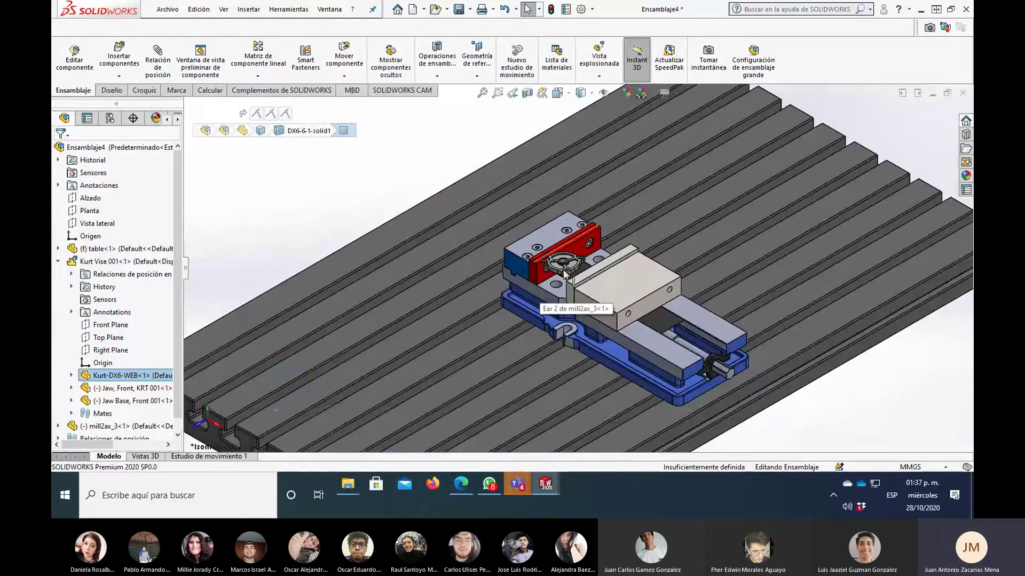
scroll(500, 232, "down", 2)
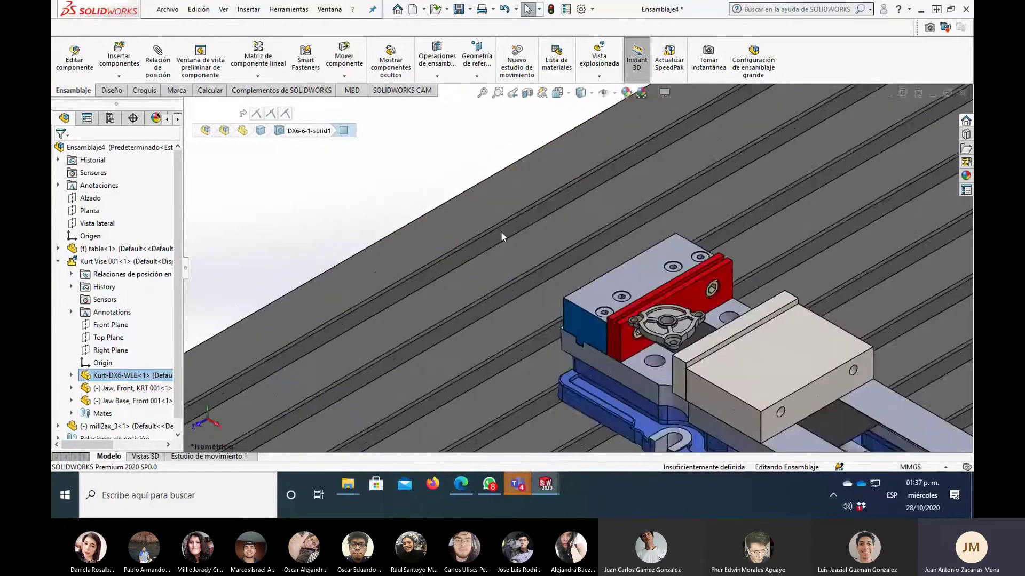
scroll(501, 232, "down", 2)
scroll(707, 374, "down", 3)
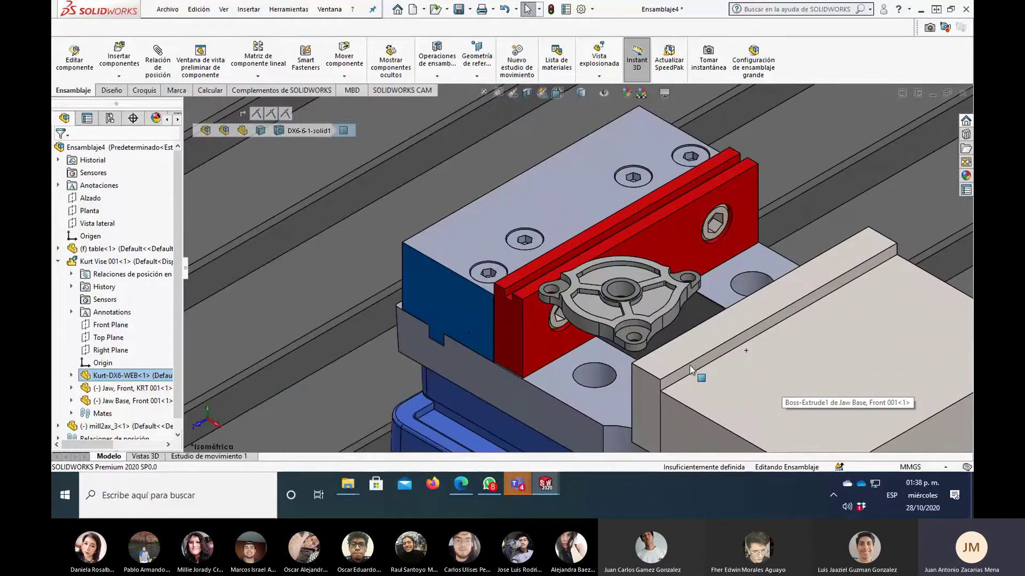
scroll(689, 365, "down", 1)
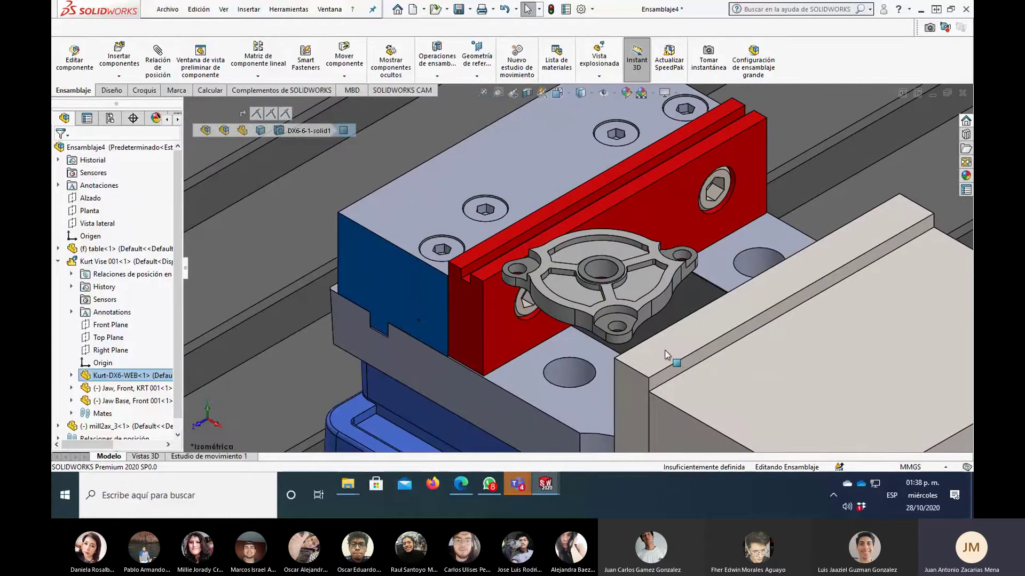
scroll(677, 354, "down", 1)
scroll(608, 363, "up", 1)
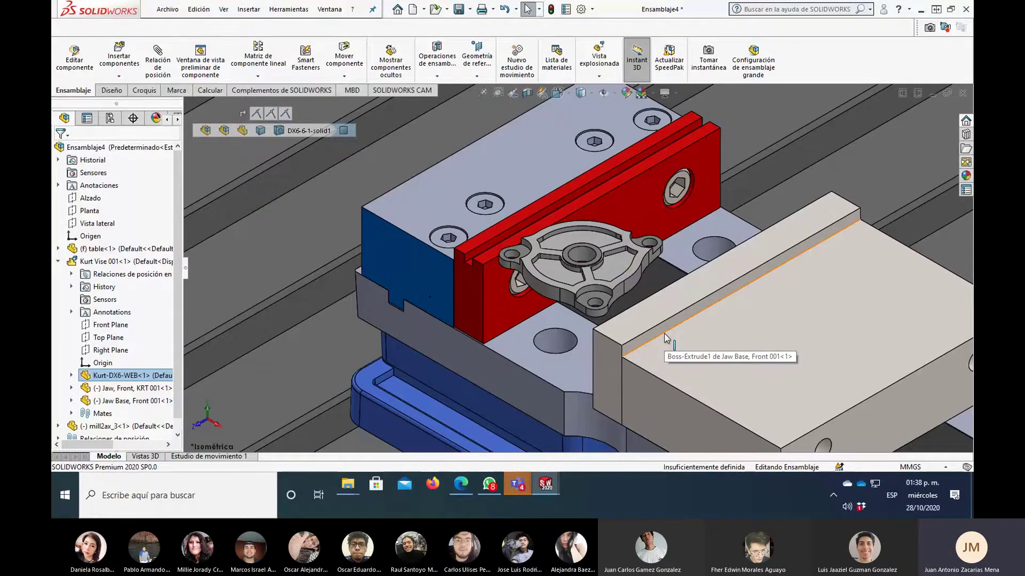
scroll(664, 333, "up", 5)
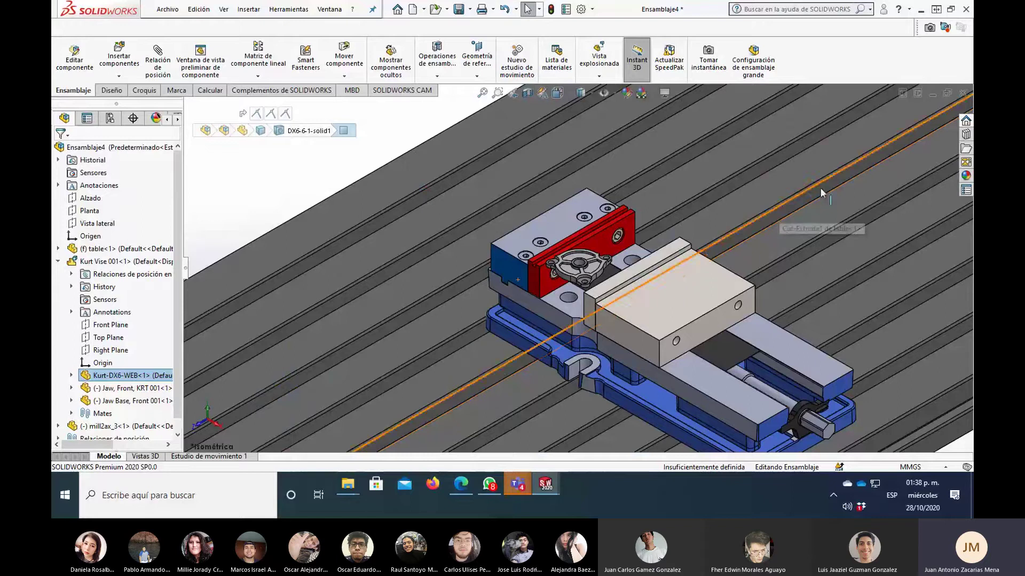
scroll(857, 196, "up", 2)
- Zoom in and out to inspect the part clamped in the vise on the table
left_click(854, 226)
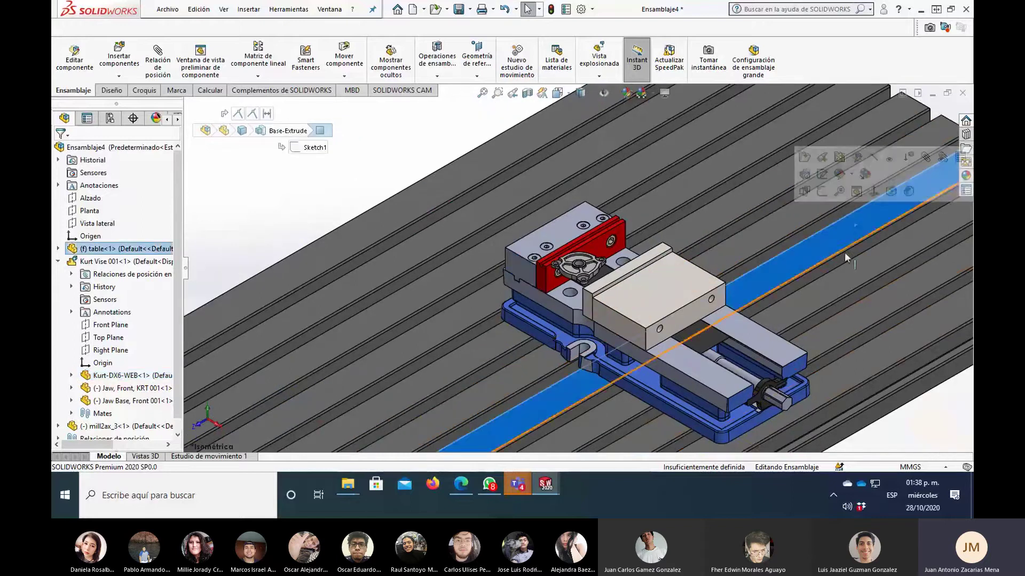
key("Escape")
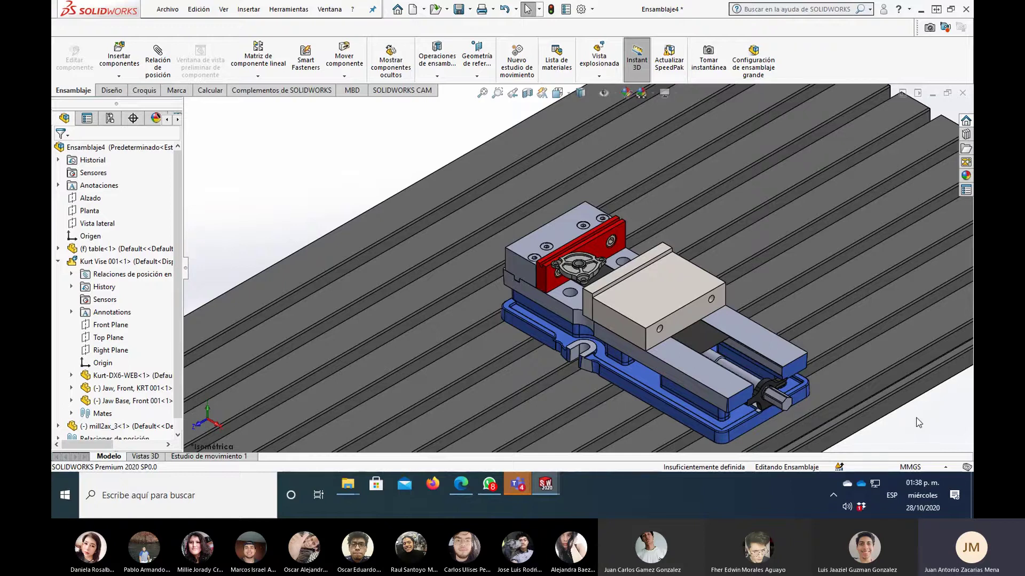
scroll(569, 265, "down", 2)
scroll(568, 265, "down", 1)
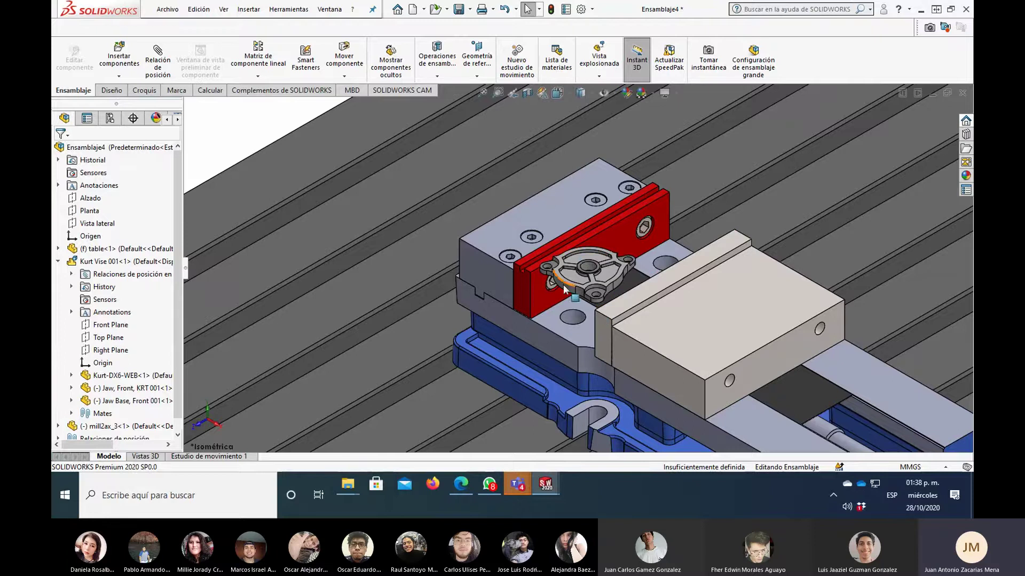
scroll(581, 287, "down", 3)
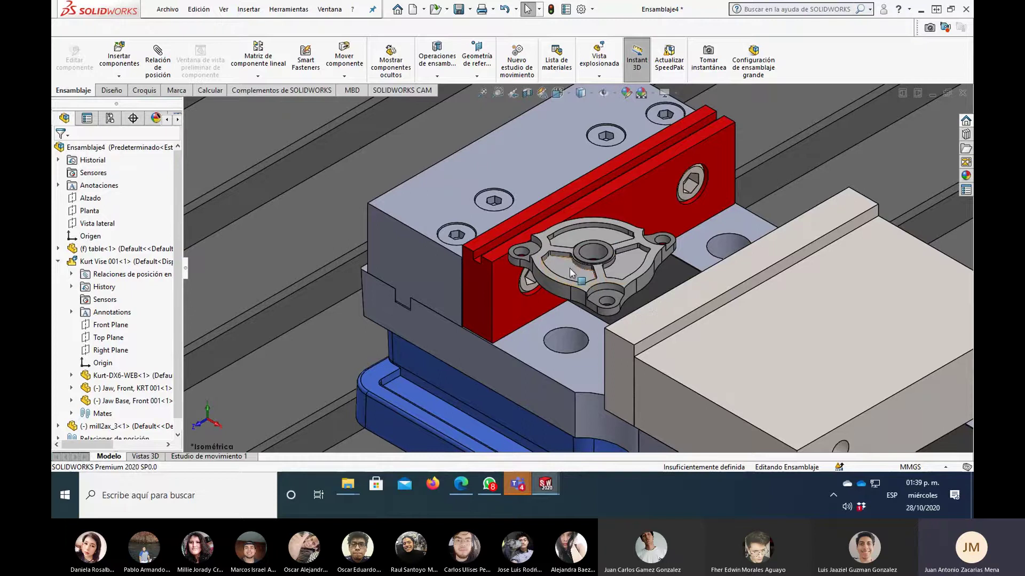
scroll(595, 248, "up", 3)
scroll(595, 248, "up", 3)
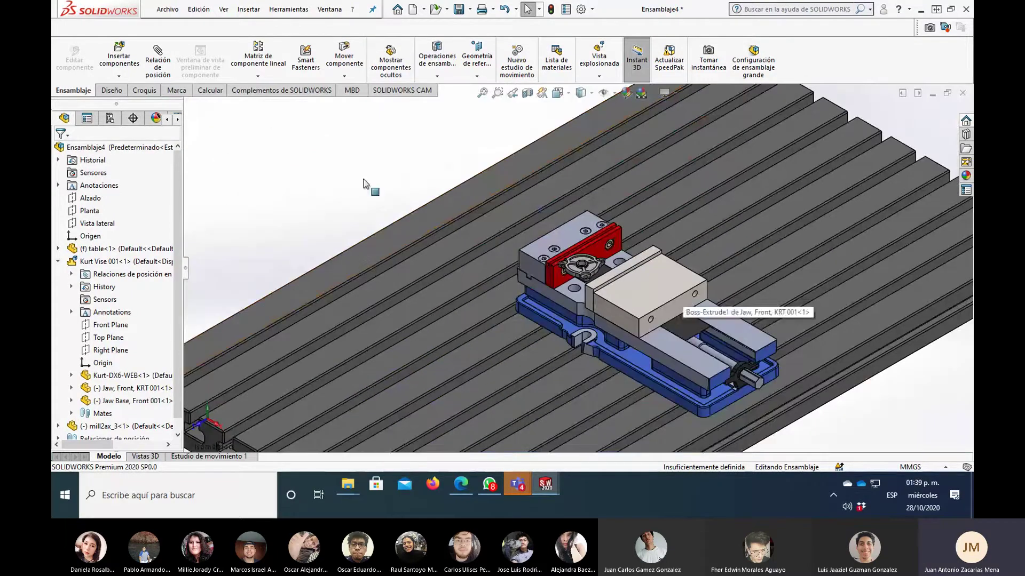
scroll(587, 264, "down", 2)
scroll(587, 264, "down", 4)
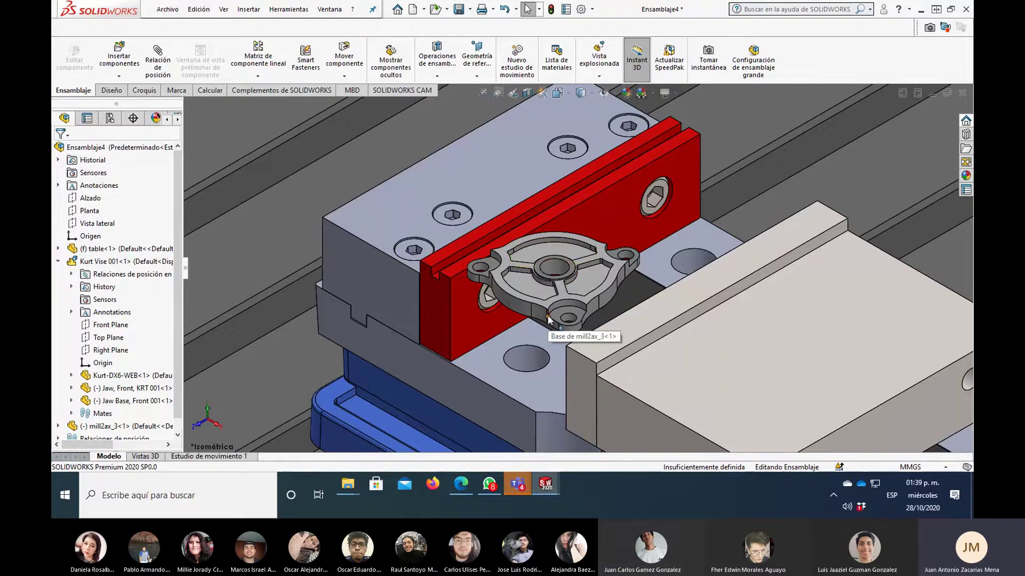
scroll(551, 316, "up", 2)
scroll(551, 316, "down", 1)
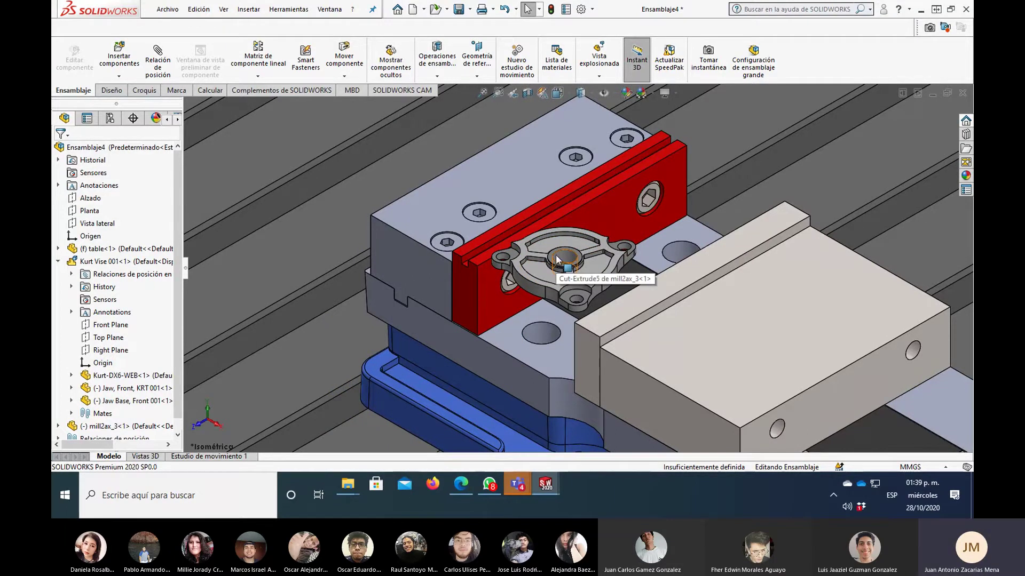
scroll(556, 261, "up", 3)
scroll(395, 155, "up", 3)
scroll(353, 209, "down", 3)
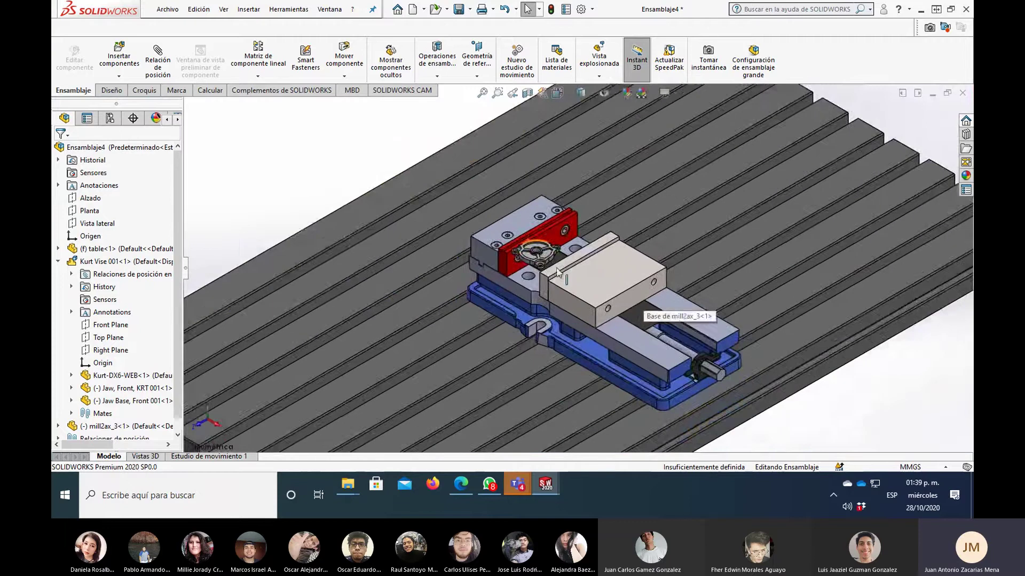
scroll(352, 210, "down", 1)
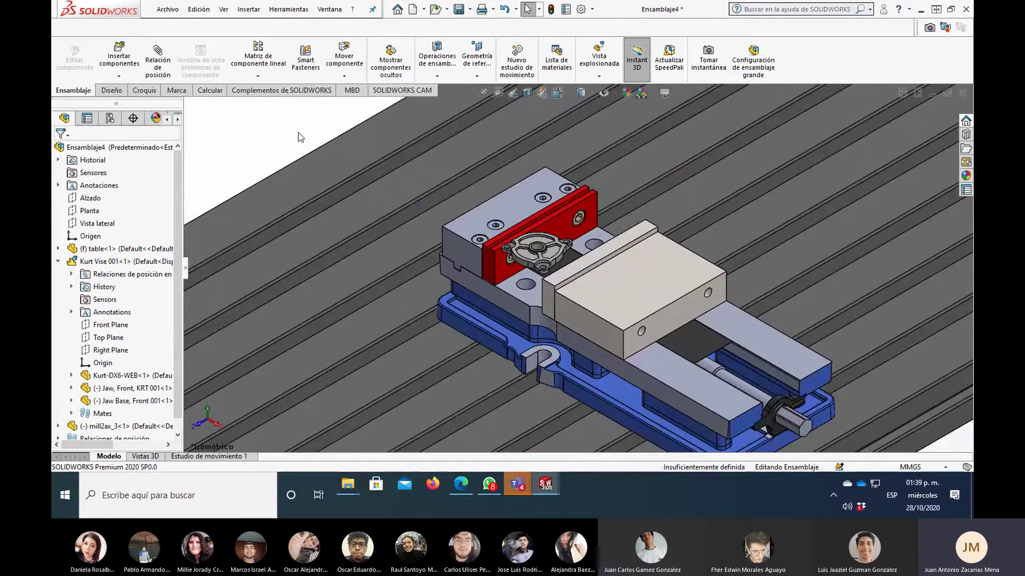
- Orbit to look down on the vise, collapse Kurt Vise 001 and widen the tree pane
mouse_move(470, 299)
middle_mouse_down()
mouse_move(513, 291)
mouse_move(554, 241)
mouse_move(667, 361)
middle_mouse_up()
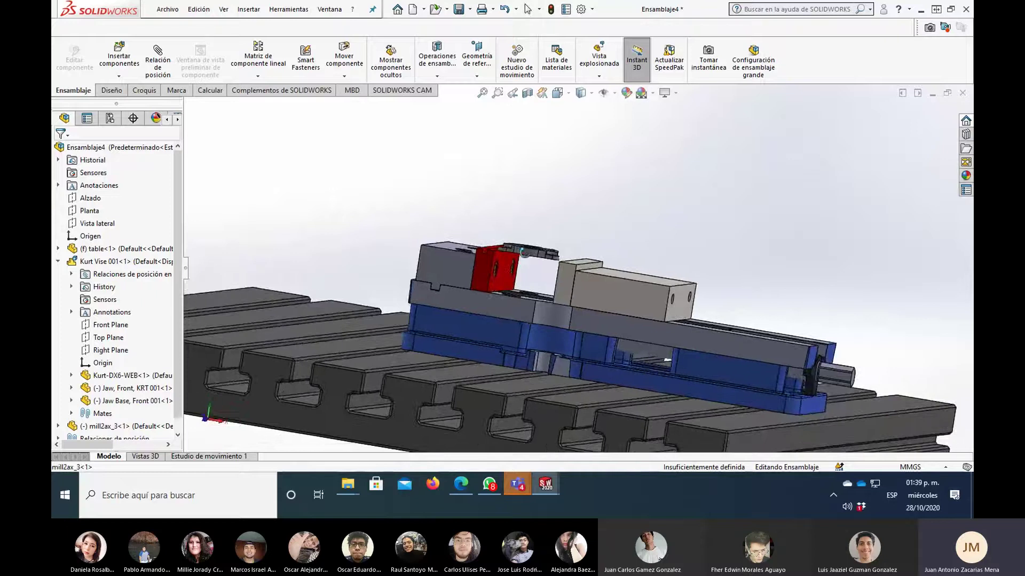
middle_click_drag(521, 251, 464, 283)
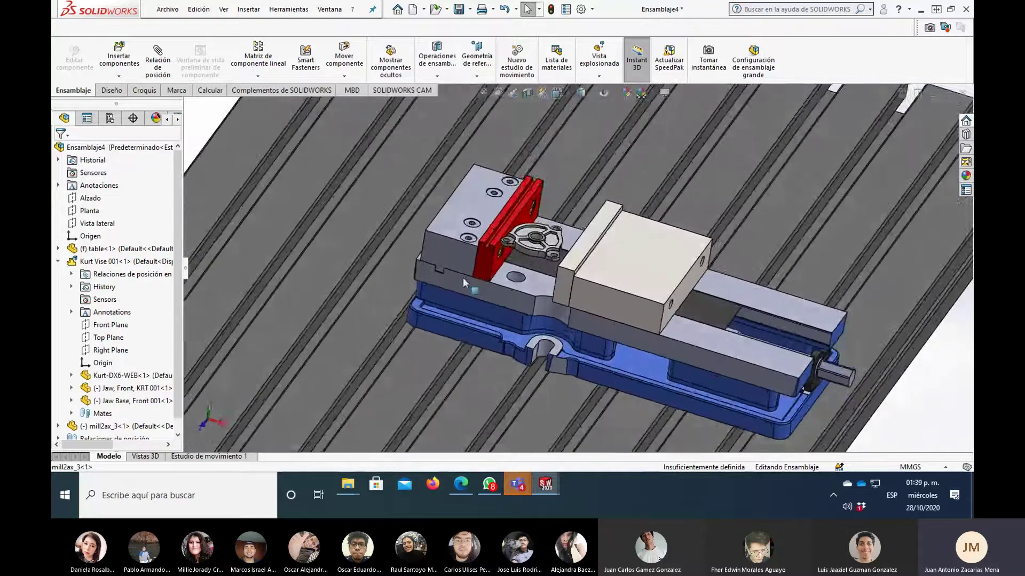
scroll(465, 283, "up", 2)
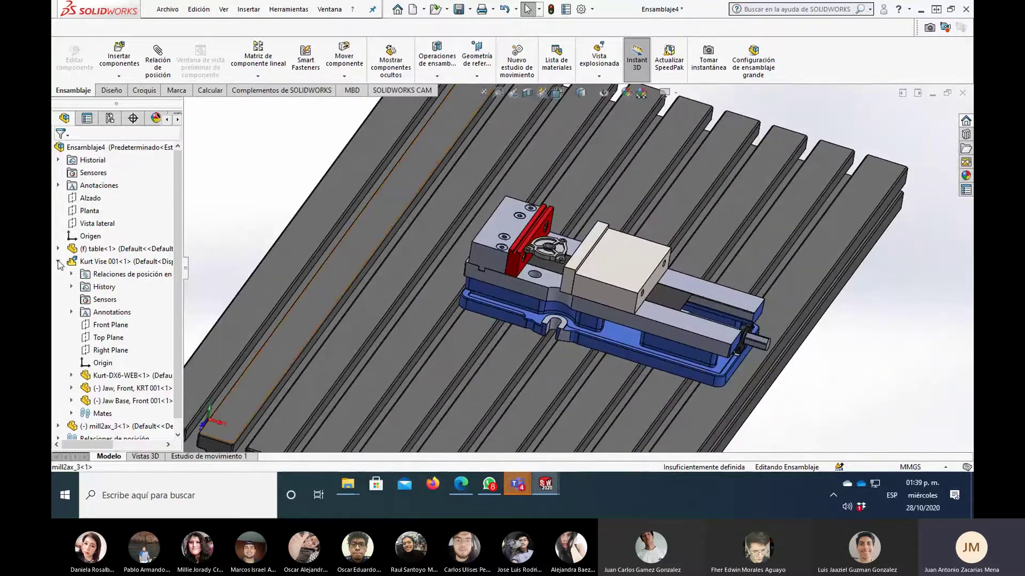
left_click(58, 262)
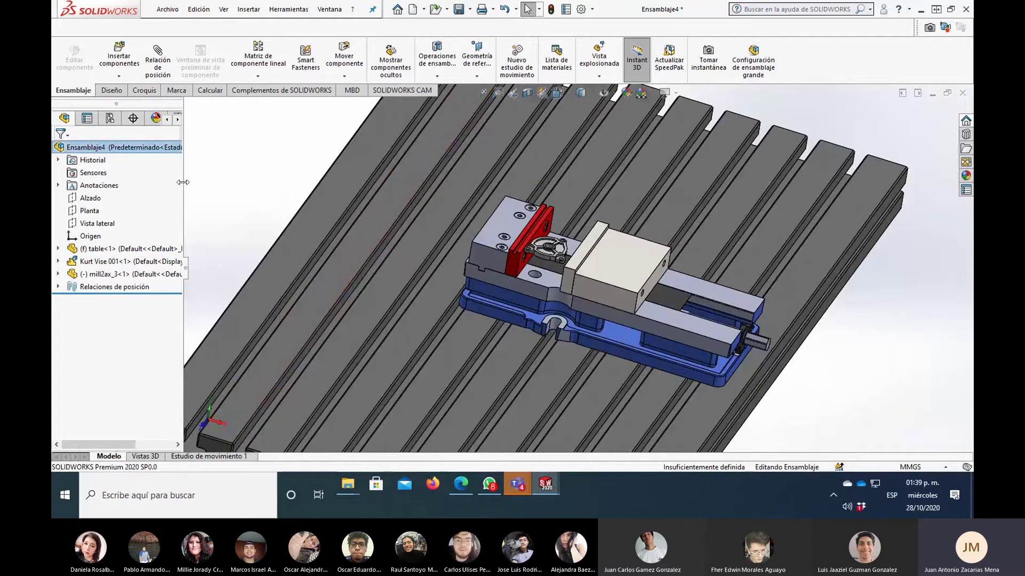
left_click_drag(182, 182, 255, 182)
- Show the CAM NC Manager tree and switch document units from MMGS to IPS
left_click(180, 123)
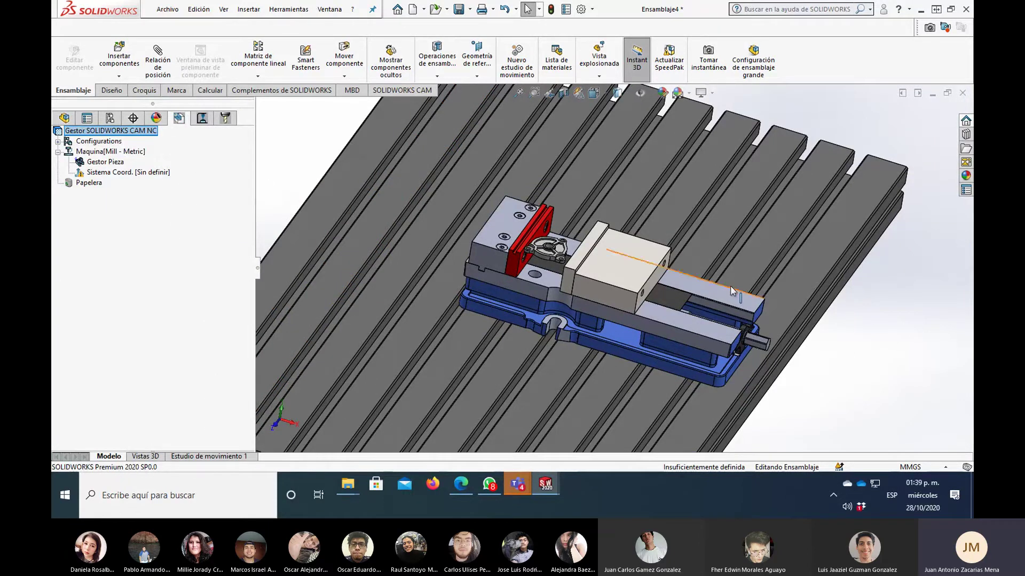
key("f")
scroll(540, 215, "down", 5)
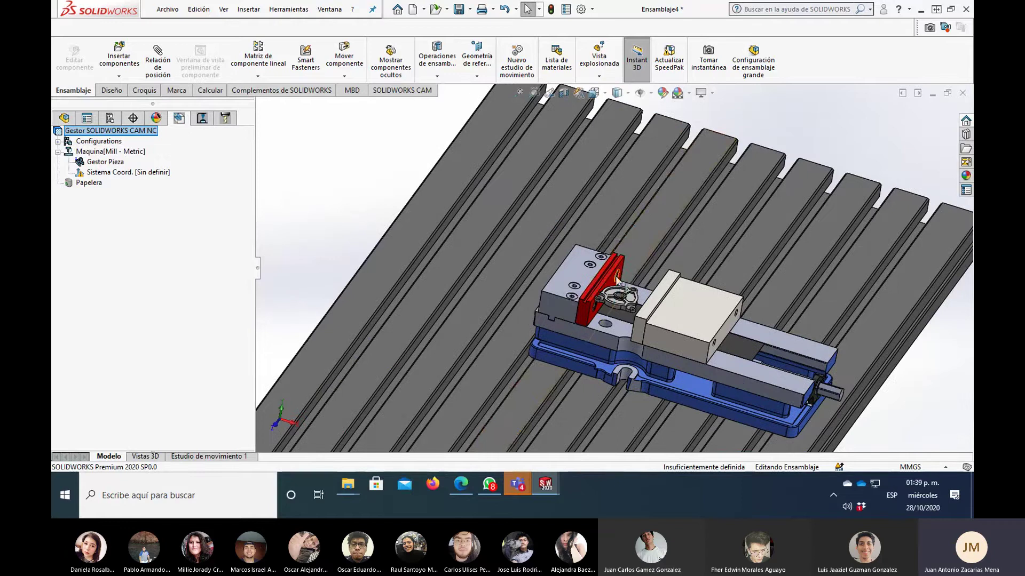
scroll(618, 304, "down", 2)
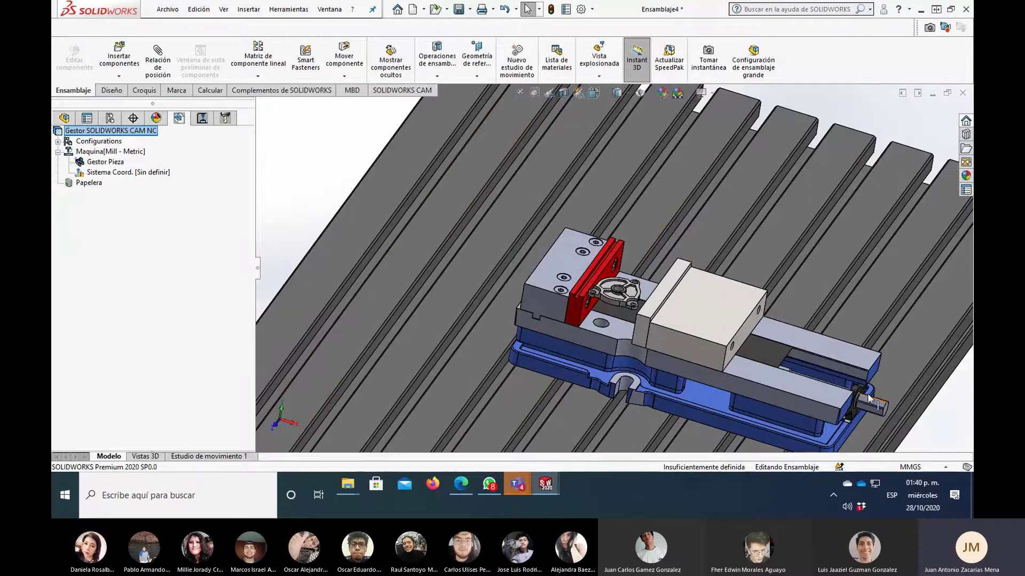
left_click(928, 470)
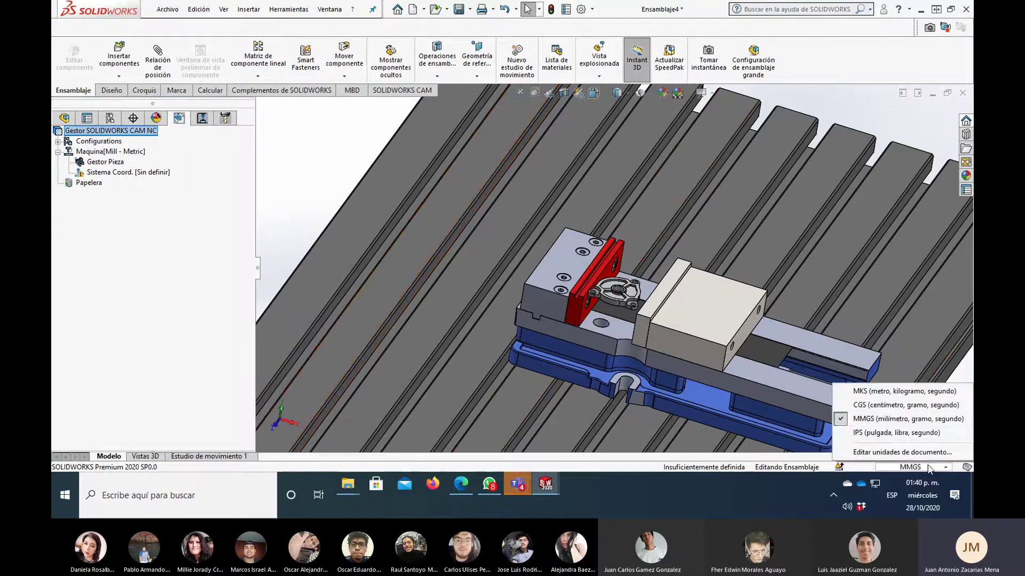
left_click(888, 433)
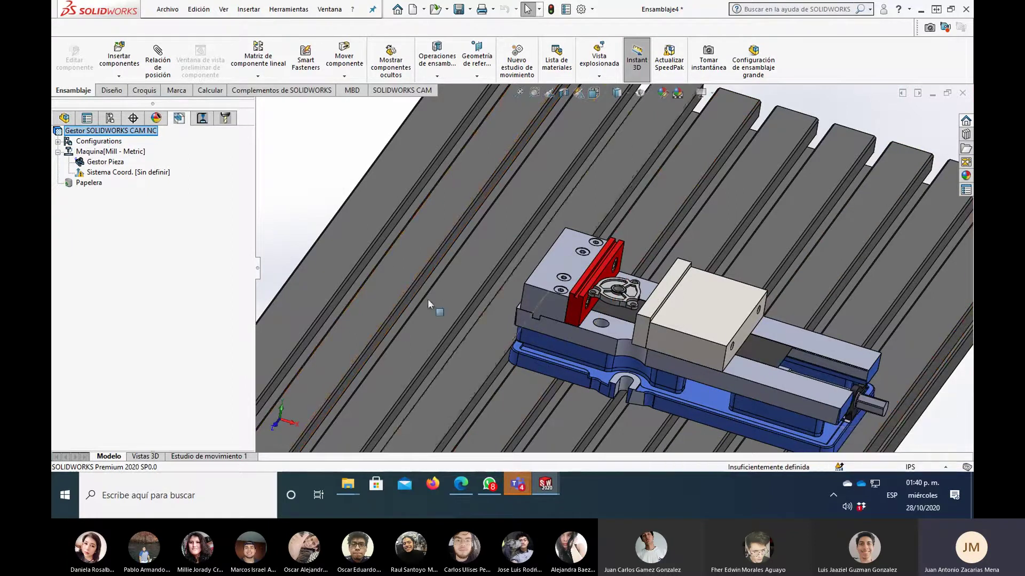
left_click(111, 152)
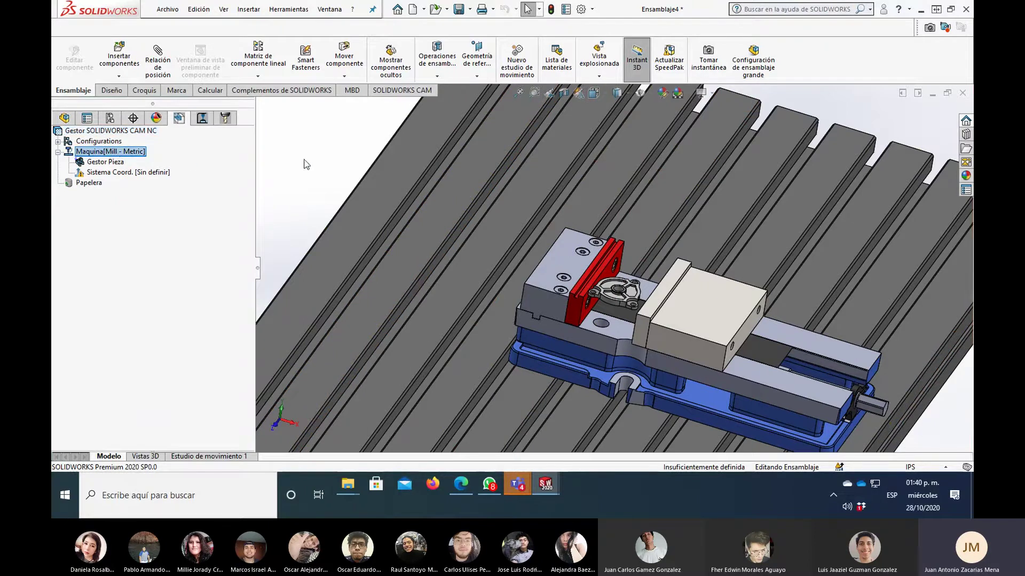
left_click(941, 472)
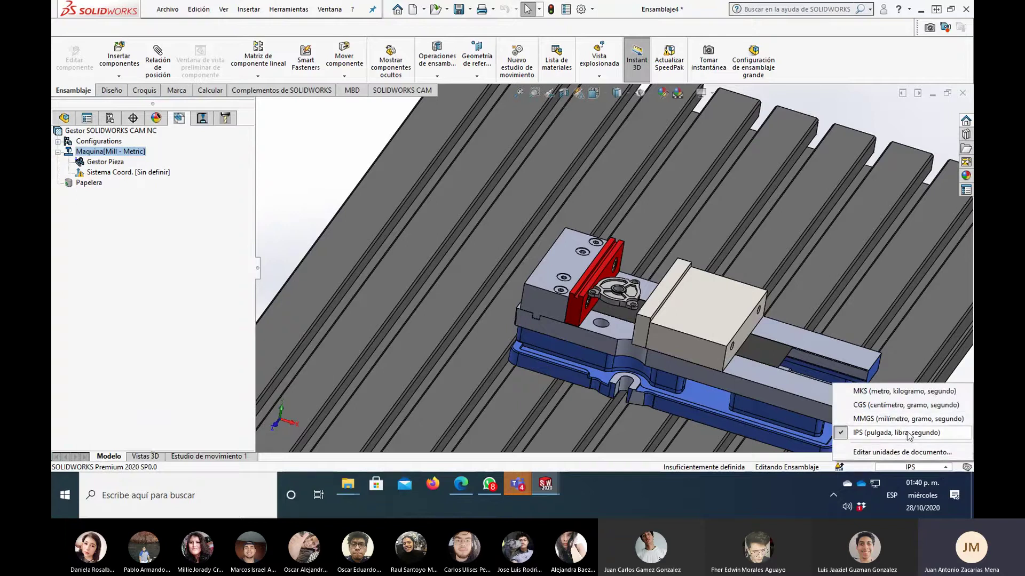
- Change the CAM machine from Mill - Metric to Mill - Inch
right_click(122, 154)
left_click(143, 159)
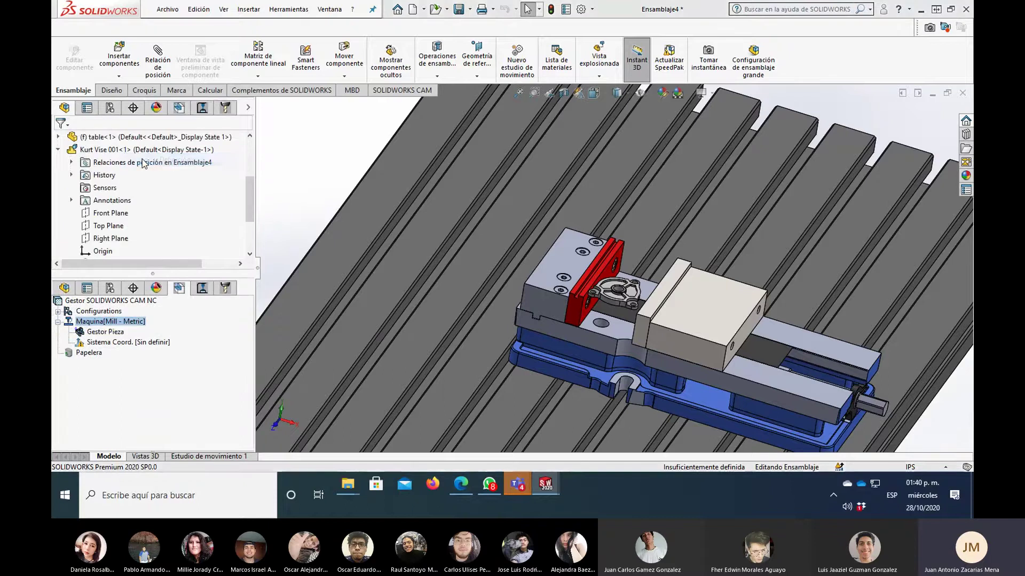
left_click(414, 84)
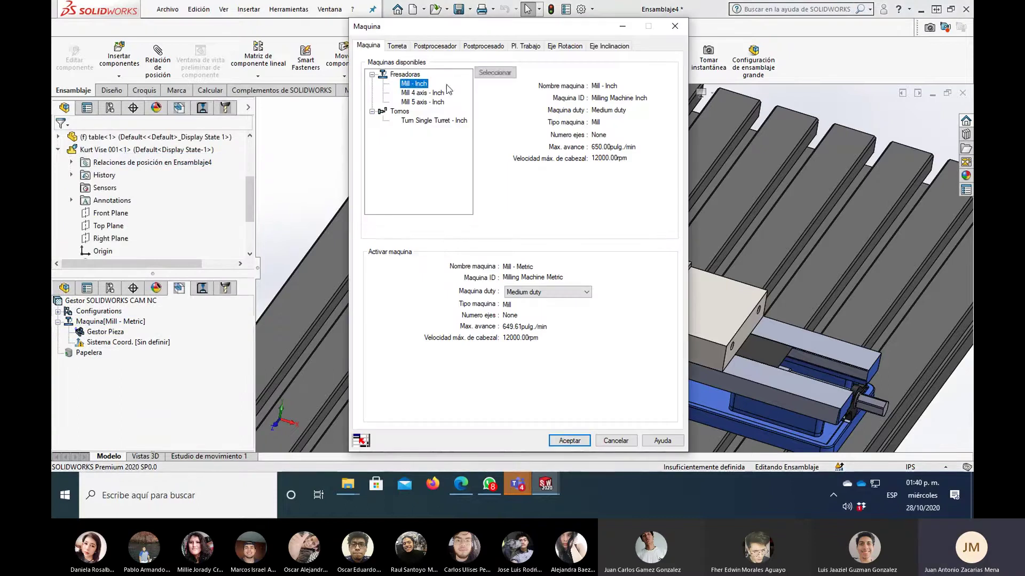
left_click(495, 74)
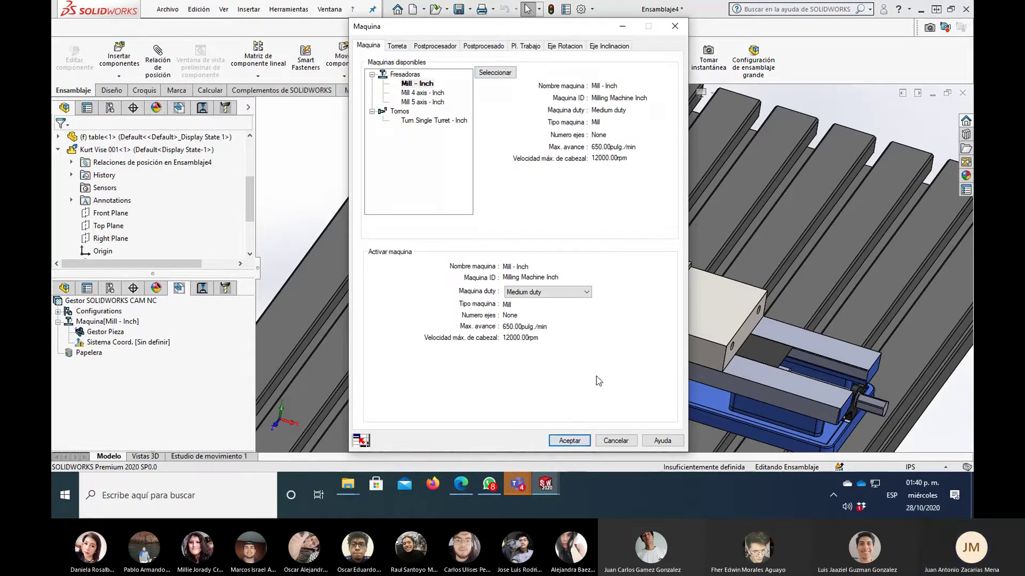
left_click(569, 441)
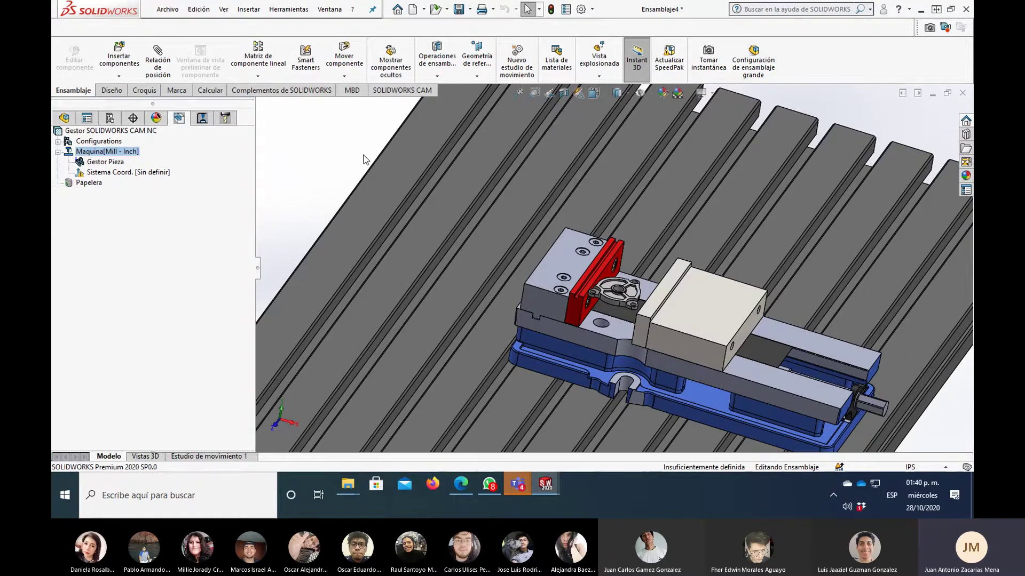
- Zoom around the clamped part, then bring up the Gestor Pieza context menu in the CAM tree
scroll(560, 299, "up", 3)
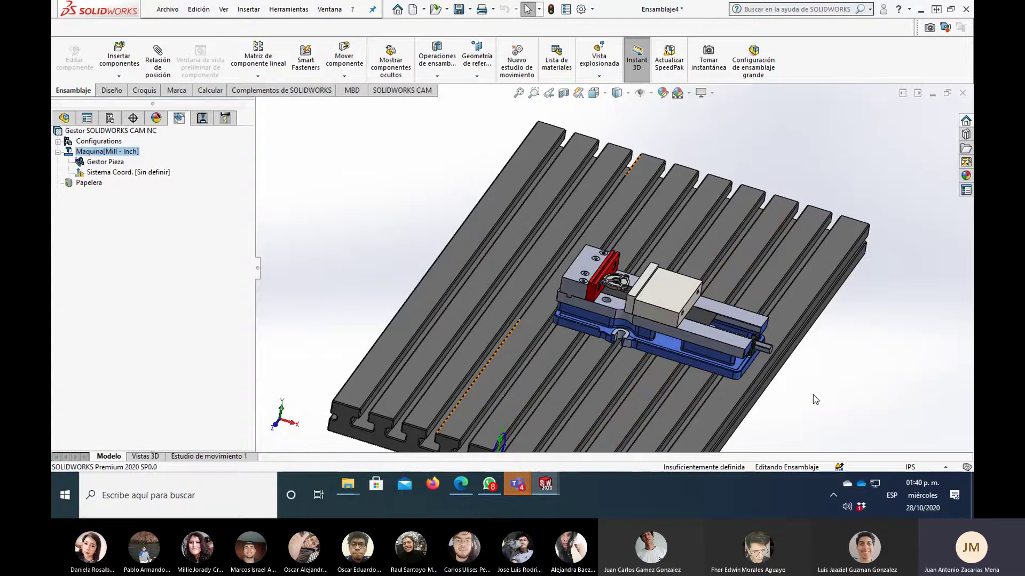
scroll(619, 288, "down", 2)
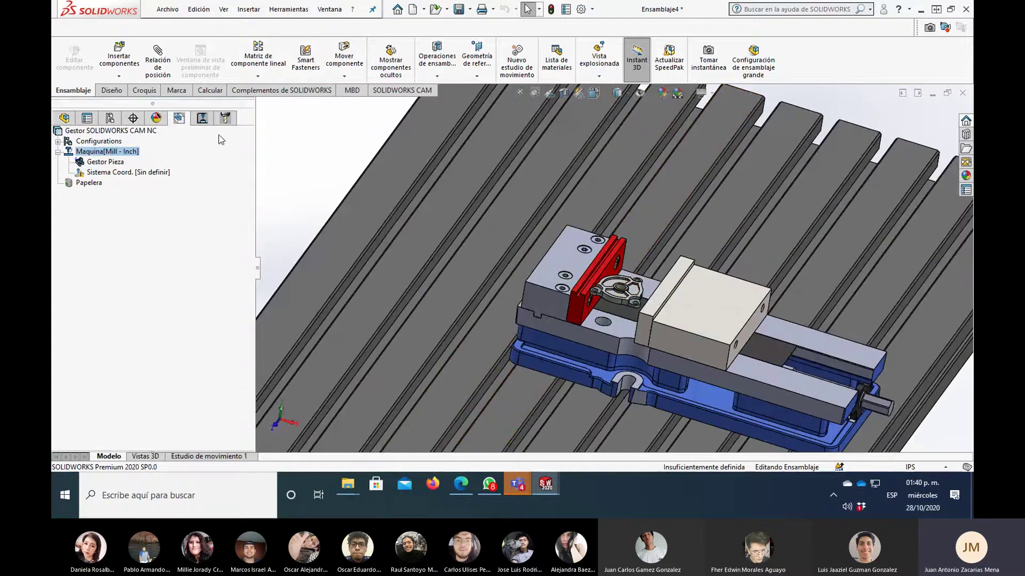
scroll(334, 171, "up", 2)
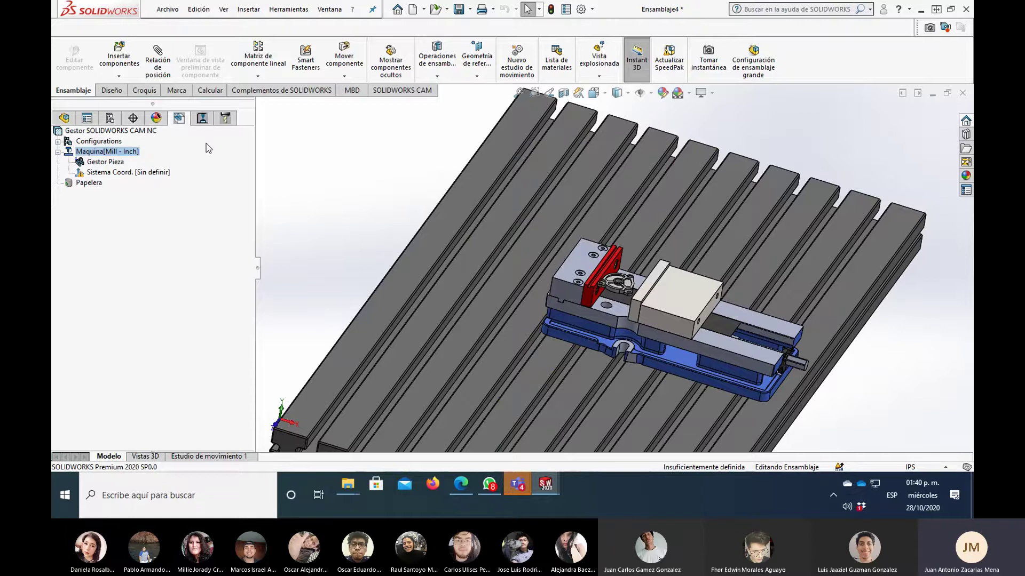
scroll(697, 334, "down", 2)
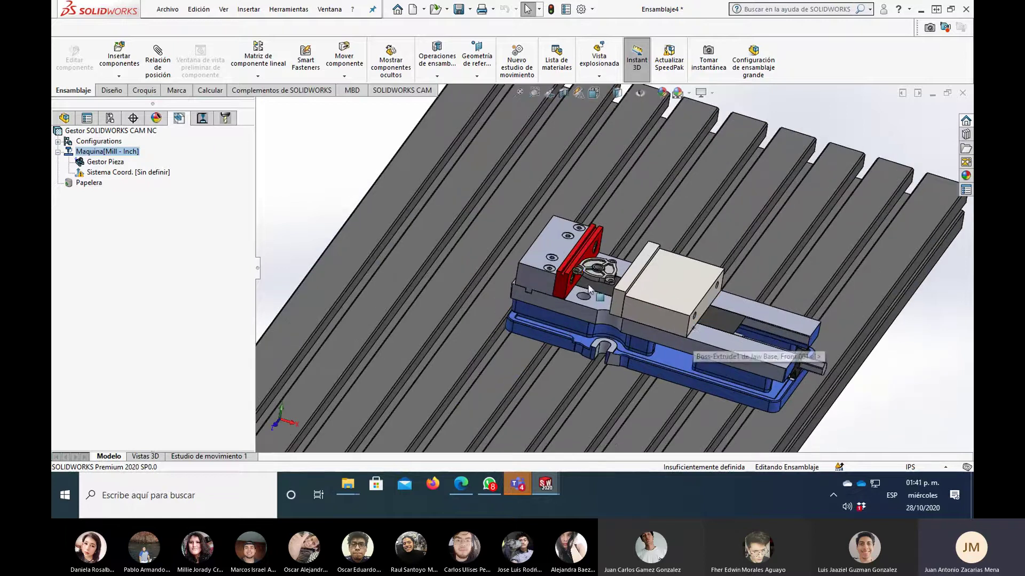
scroll(585, 283, "down", 1)
scroll(592, 292, "down", 2)
scroll(659, 305, "up", 2)
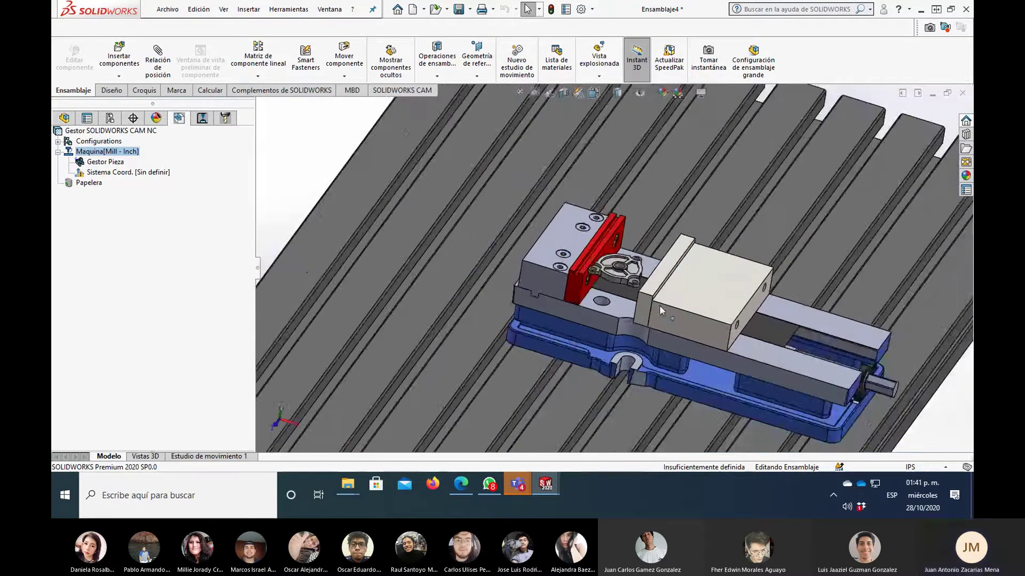
scroll(677, 325, "up", 4)
scroll(641, 291, "down", 2)
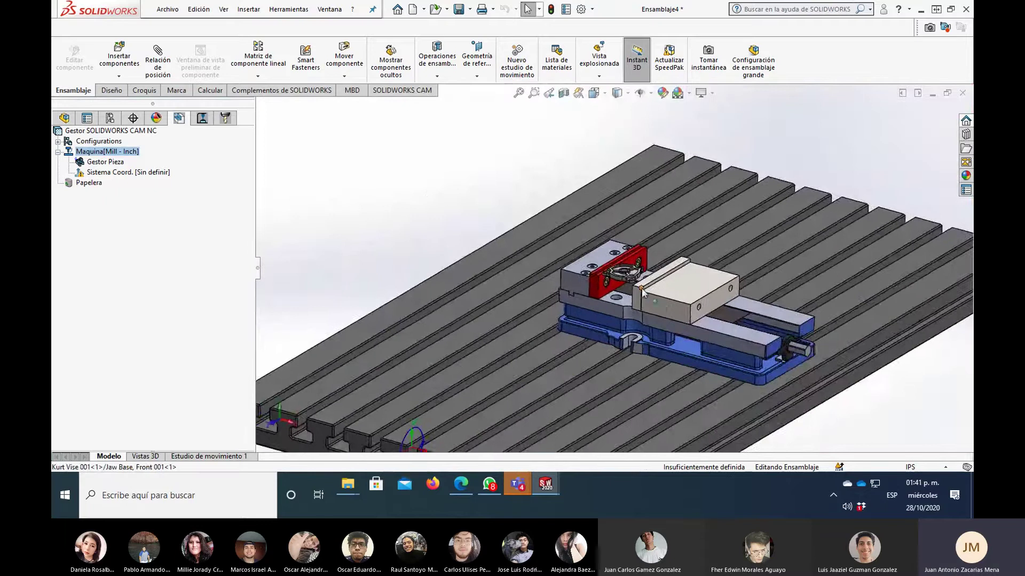
scroll(588, 264, "down", 2)
scroll(589, 264, "down", 2)
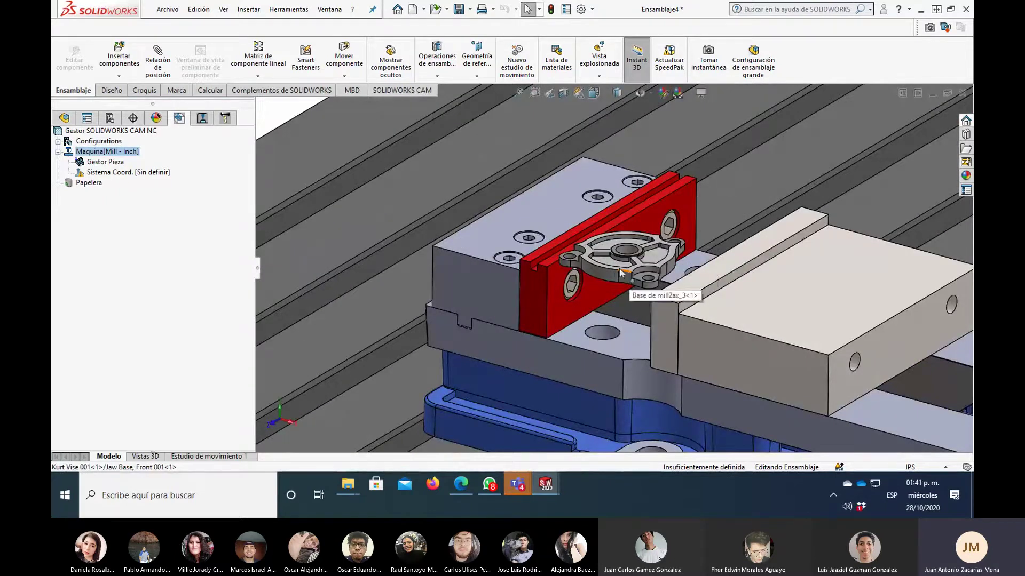
scroll(651, 283, "up", 1)
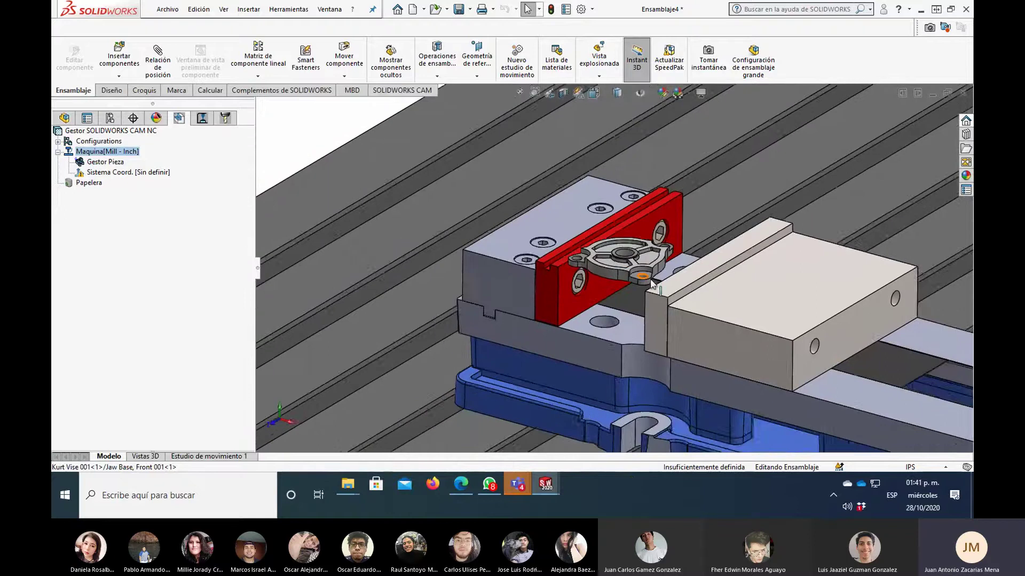
scroll(651, 283, "up", 1)
left_click(107, 162)
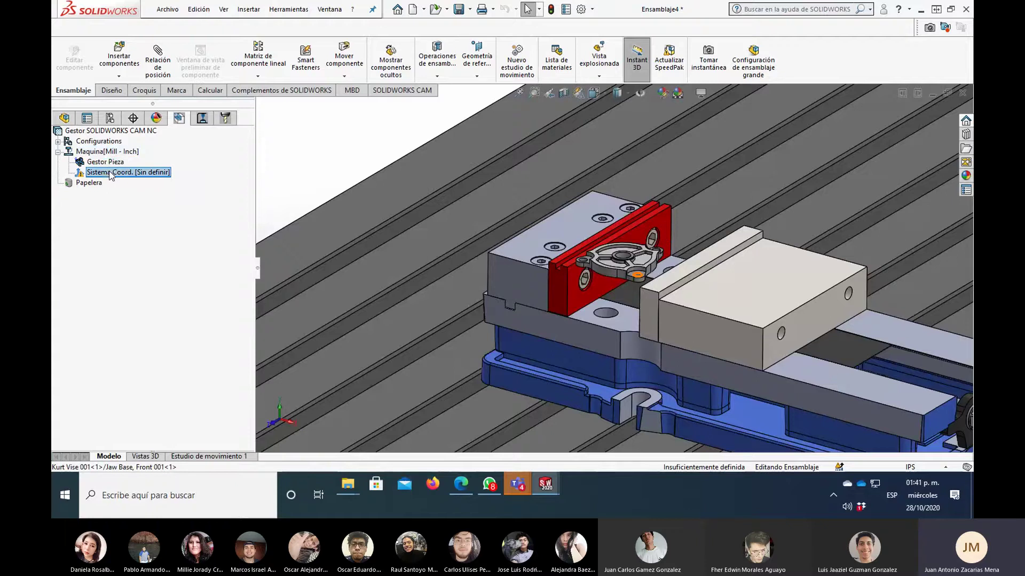
right_click(108, 167)
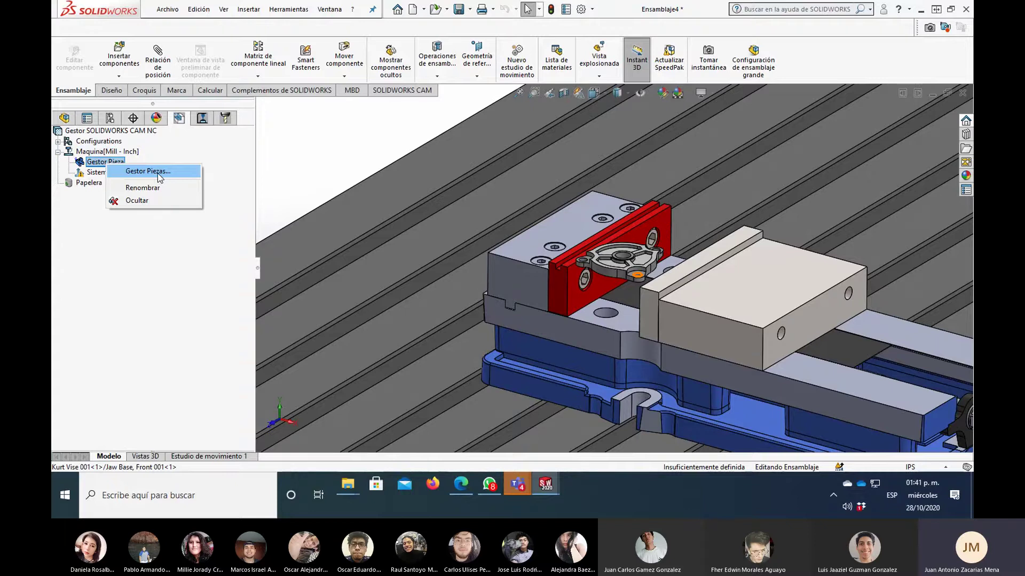
- Cancel the Gestor Pieza menu and fit the table and vise in view
key("Escape")
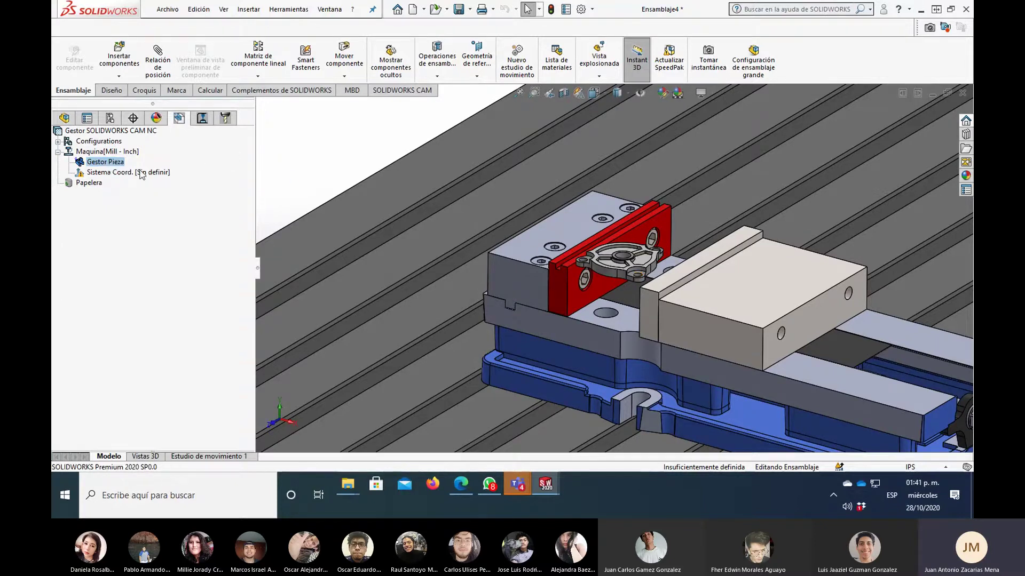
right_click(109, 169)
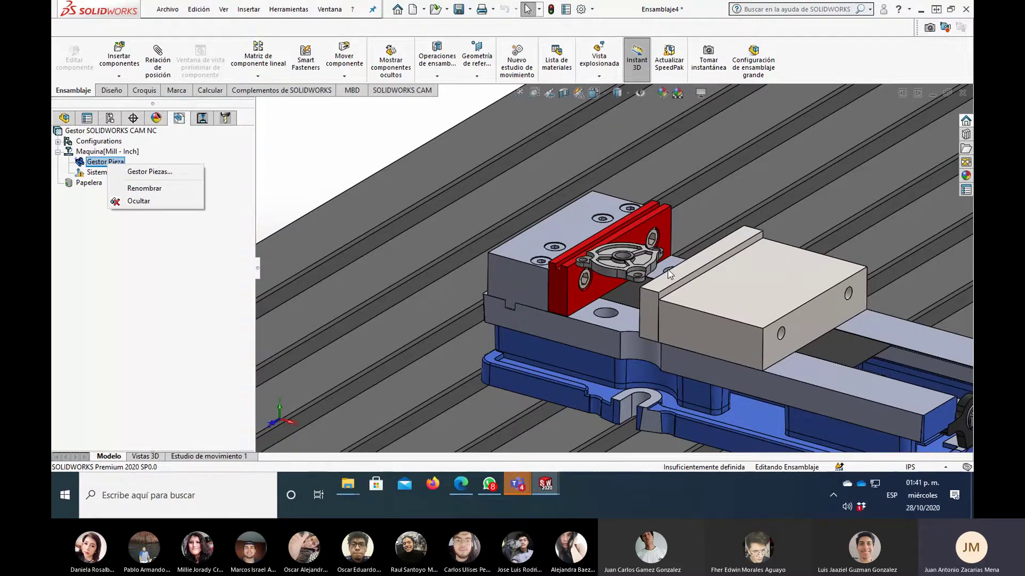
left_click(410, 220)
key("f")
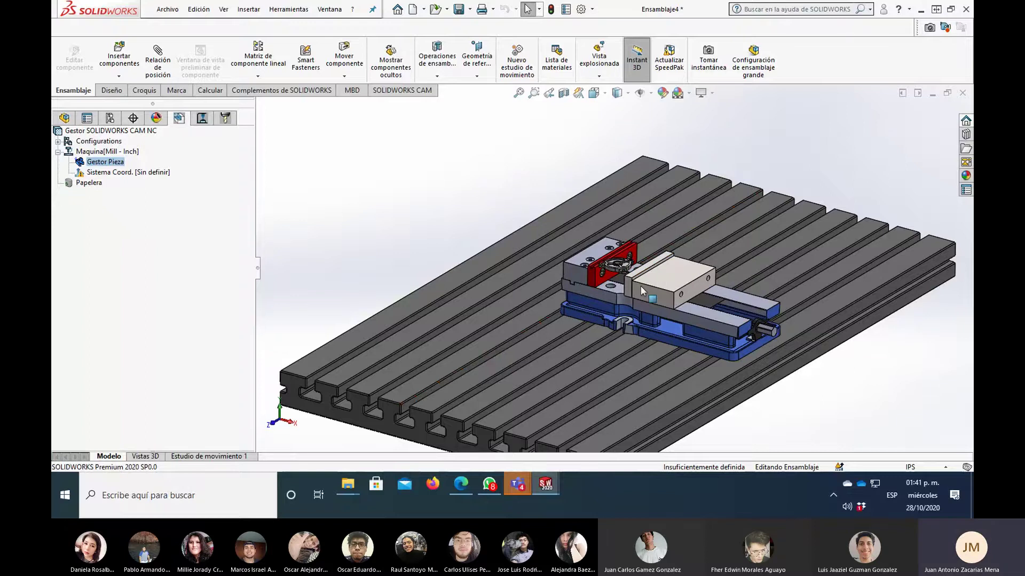
scroll(650, 259, "down", 3)
scroll(608, 258, "up", 2)
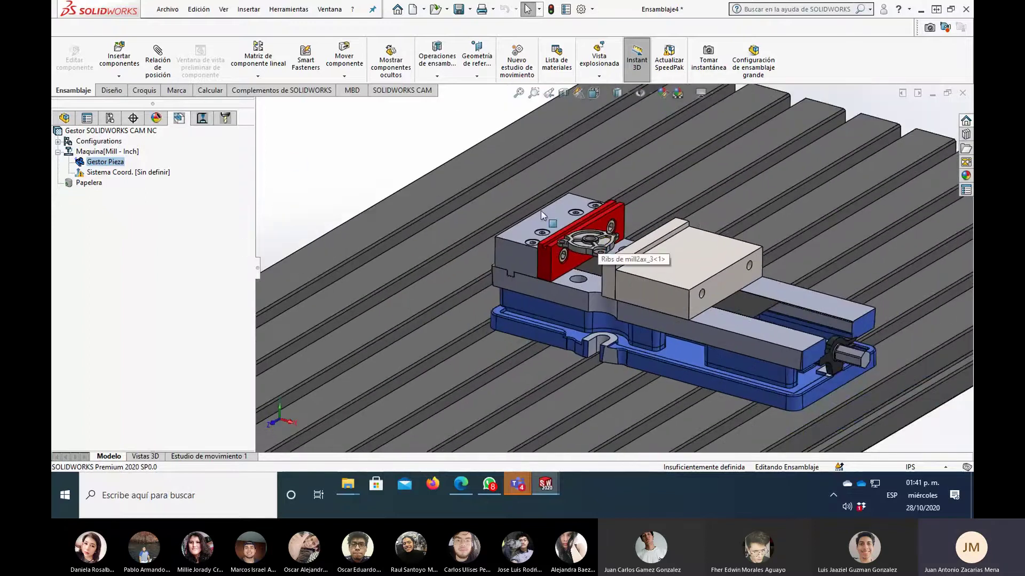
- Add mill2ax_3 through Gestor Piezas by picking it in the model
right_click(104, 164)
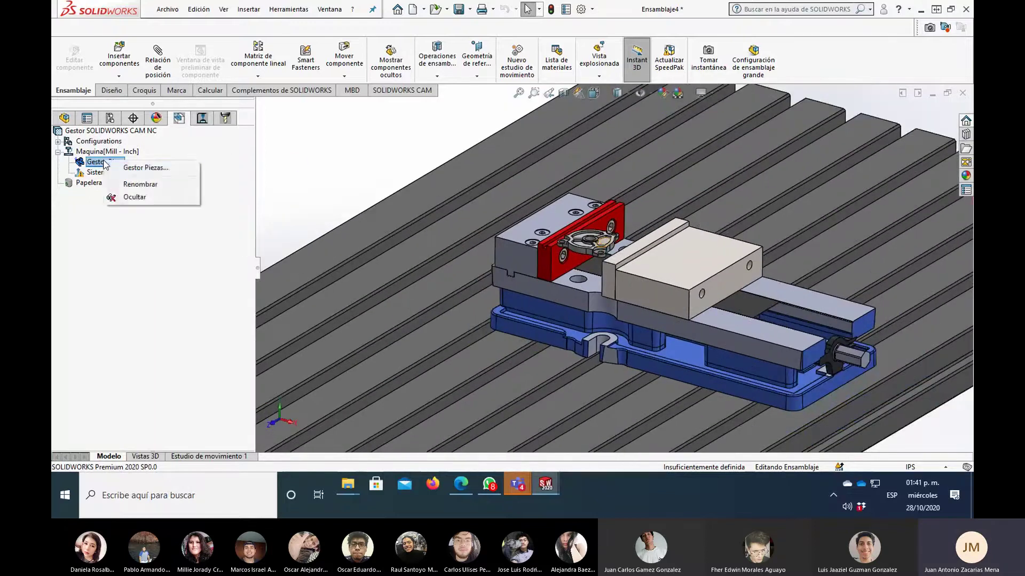
left_click(153, 169)
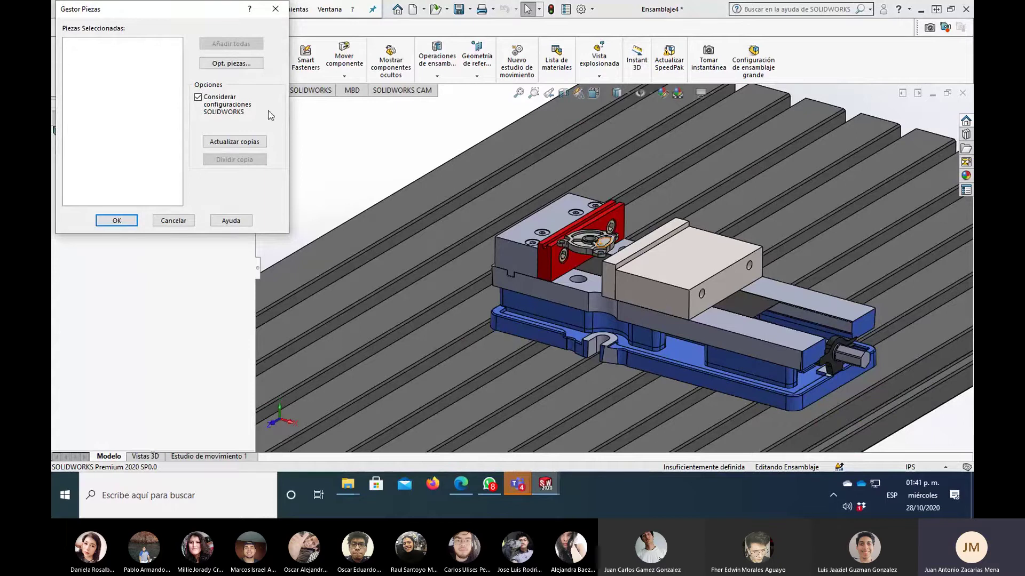
scroll(576, 237, "down", 5)
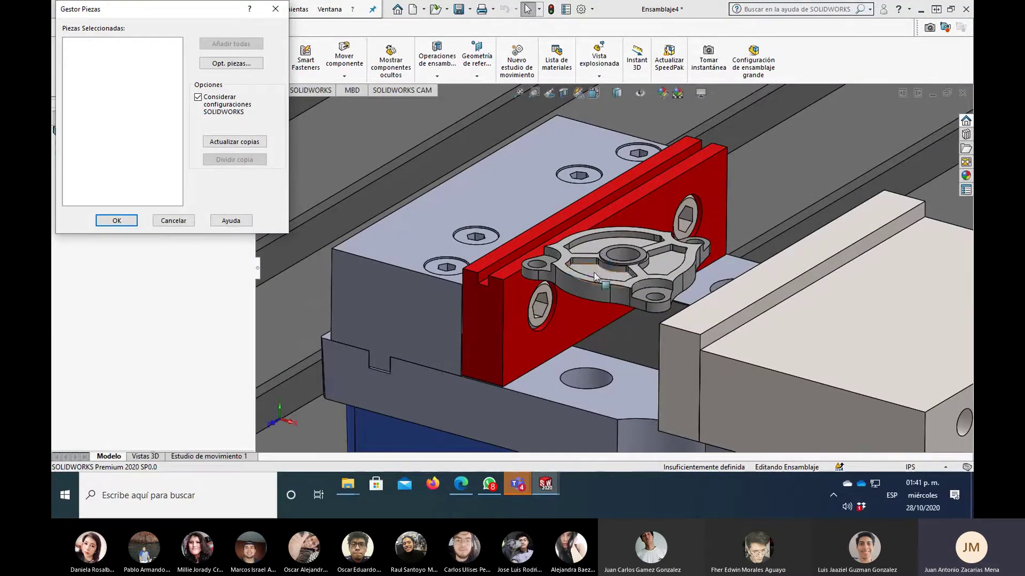
left_click(594, 277)
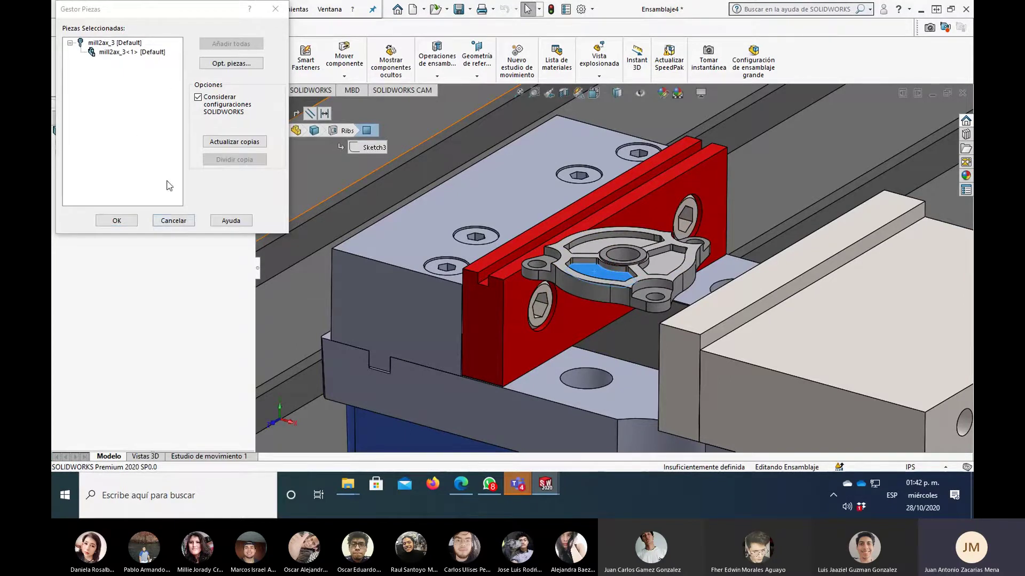
left_click(117, 221)
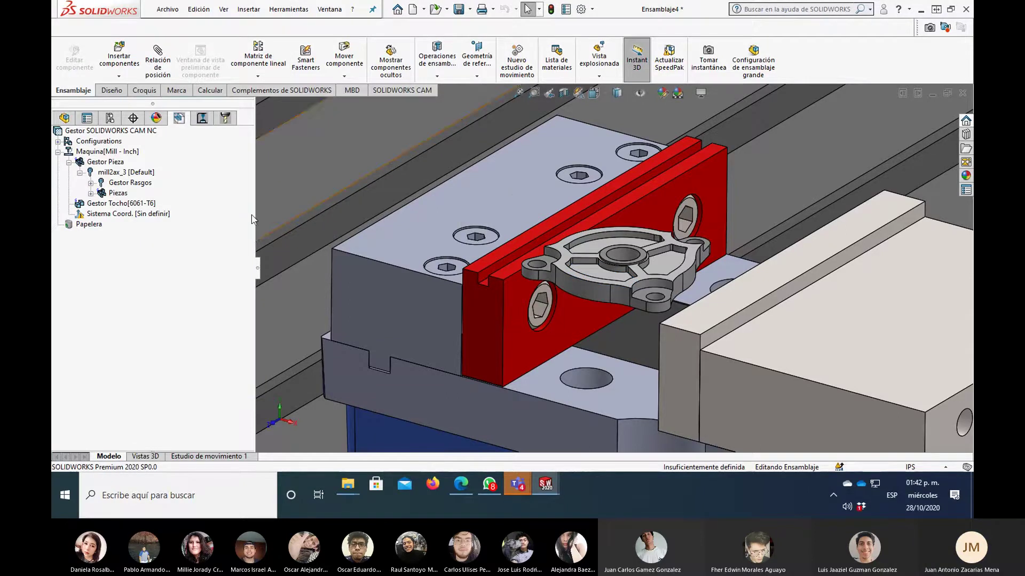
- Collapse the mill2ax_3 branch and select Gestor Tocho[6061-T6] to preview its stock
left_click(80, 173)
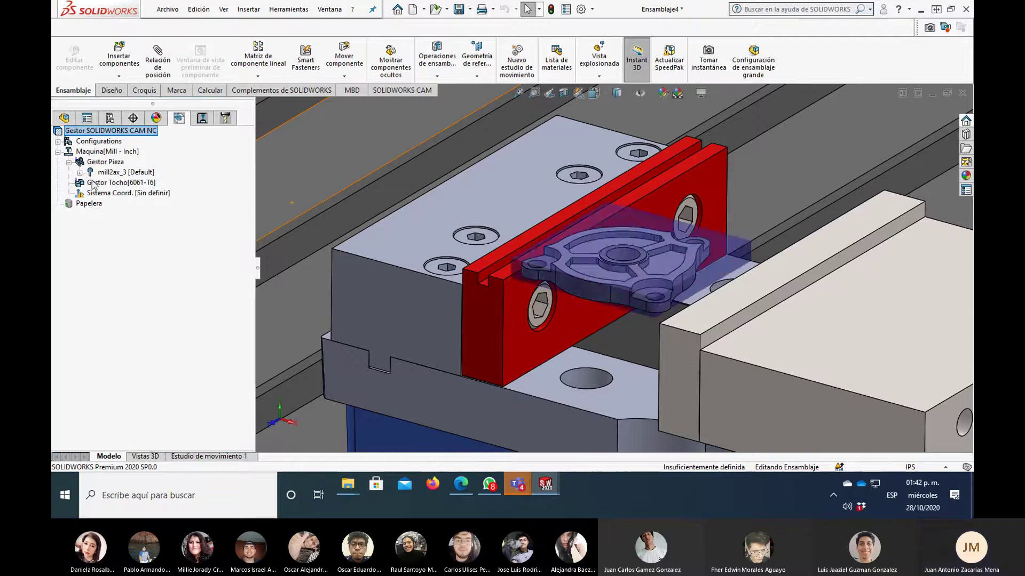
left_click(88, 183)
middle_click_drag(607, 349, 639, 306)
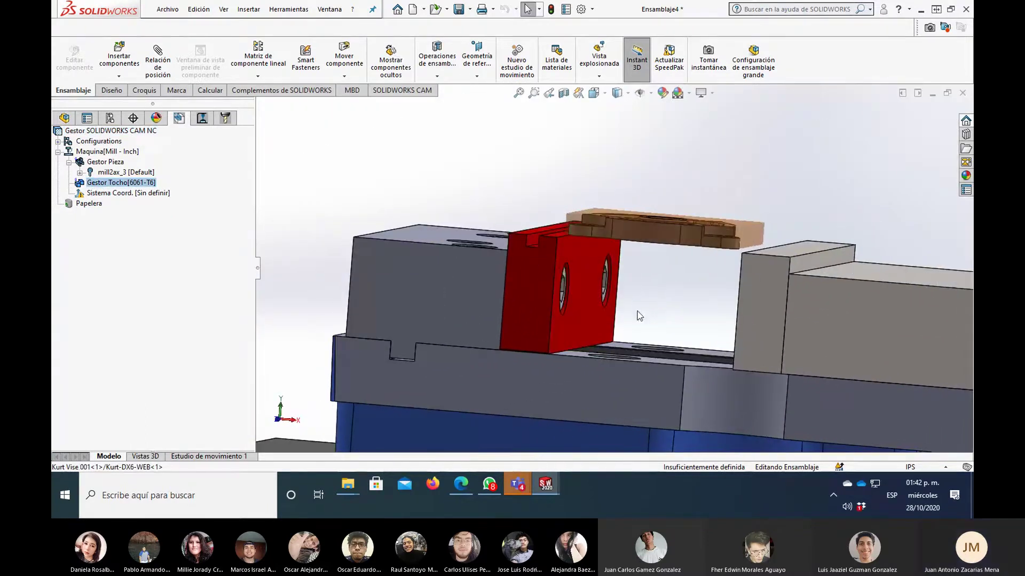
scroll(684, 272, "down", 2)
scroll(673, 251, "down", 2)
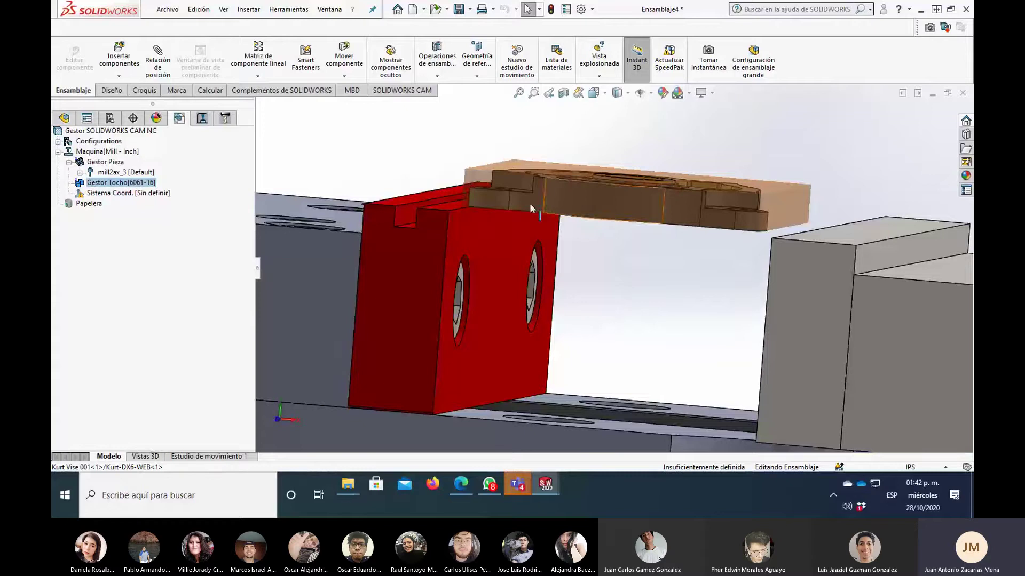
- Open the Gestor Tocho stock definition for editing and fit the vise in view
left_click(107, 184)
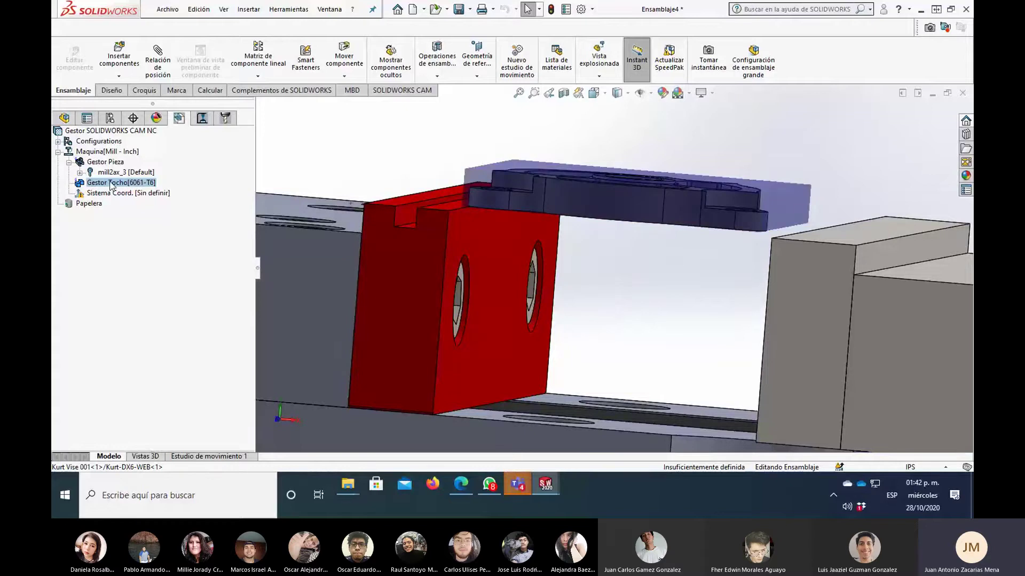
right_click(110, 186)
left_click(133, 191)
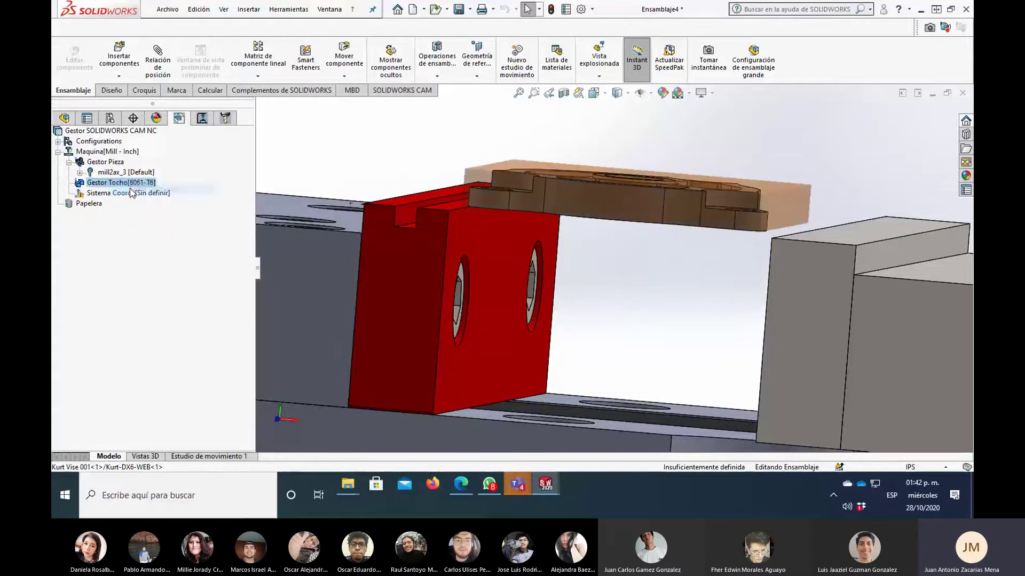
left_click_drag(248, 219, 248, 259)
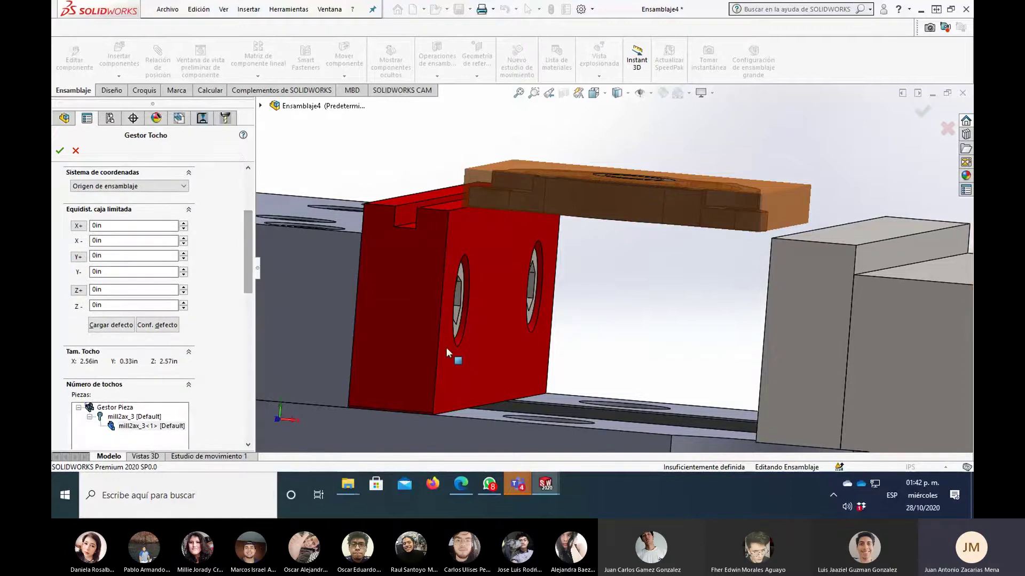
scroll(446, 347, "up", 5)
scroll(434, 373, "up", 3)
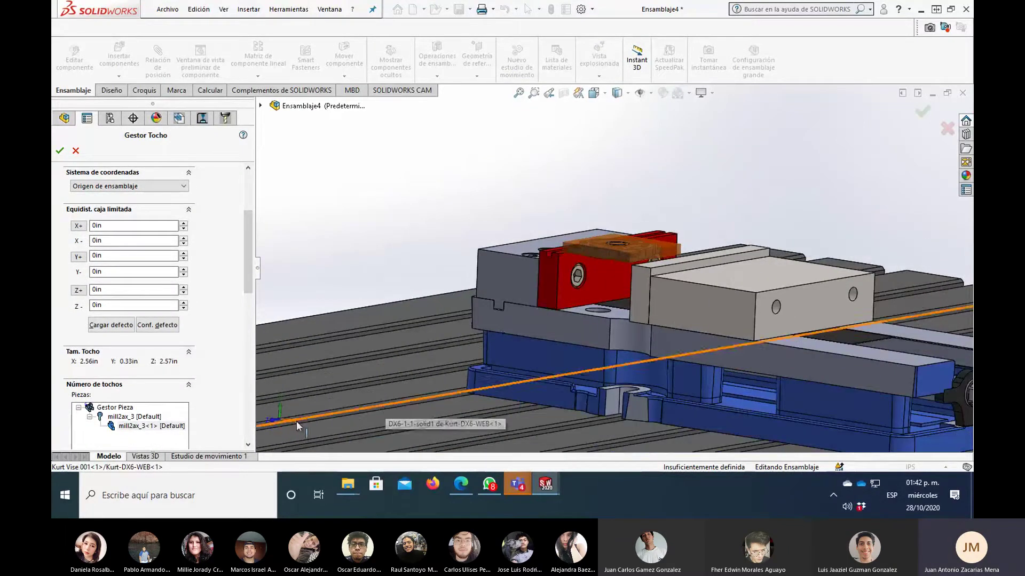
key("f")
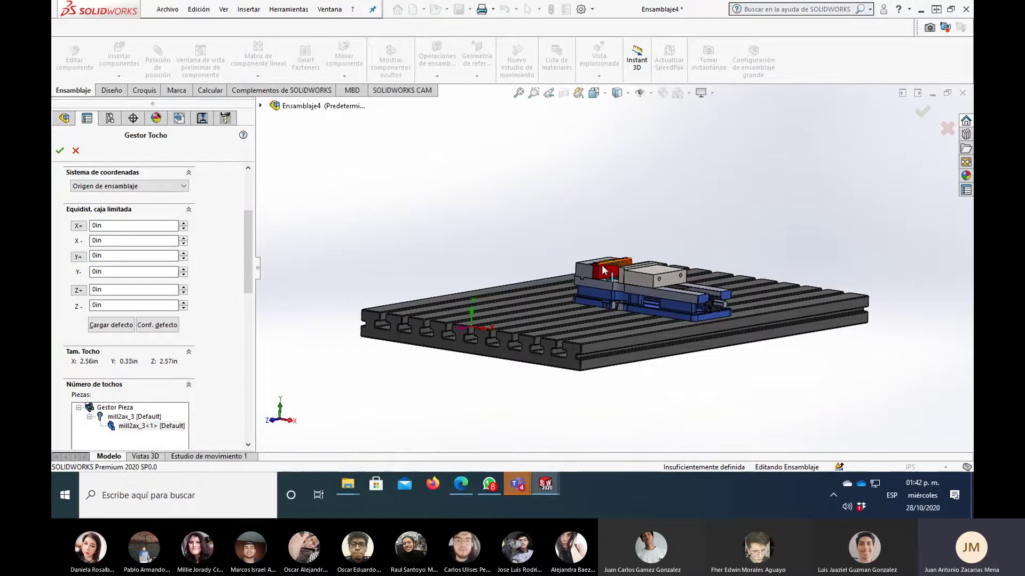
- Zoom to inspect the 2.56 × 0.33 × 2.57 in zero-offset stock around mill2ax_3
scroll(603, 272, "down", 2)
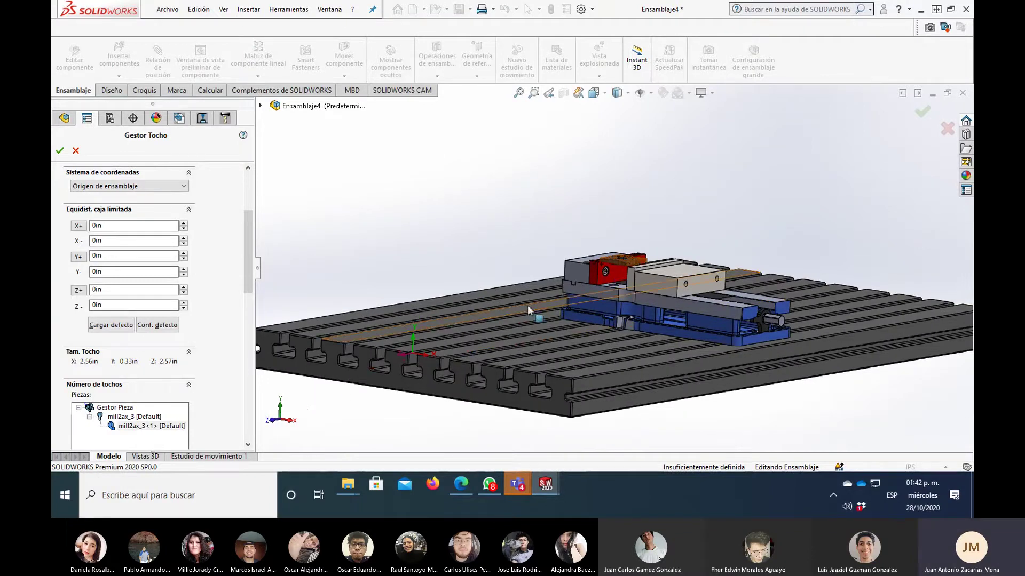
scroll(630, 256, "down", 2)
scroll(643, 243, "down", 3)
scroll(646, 238, "down", 2)
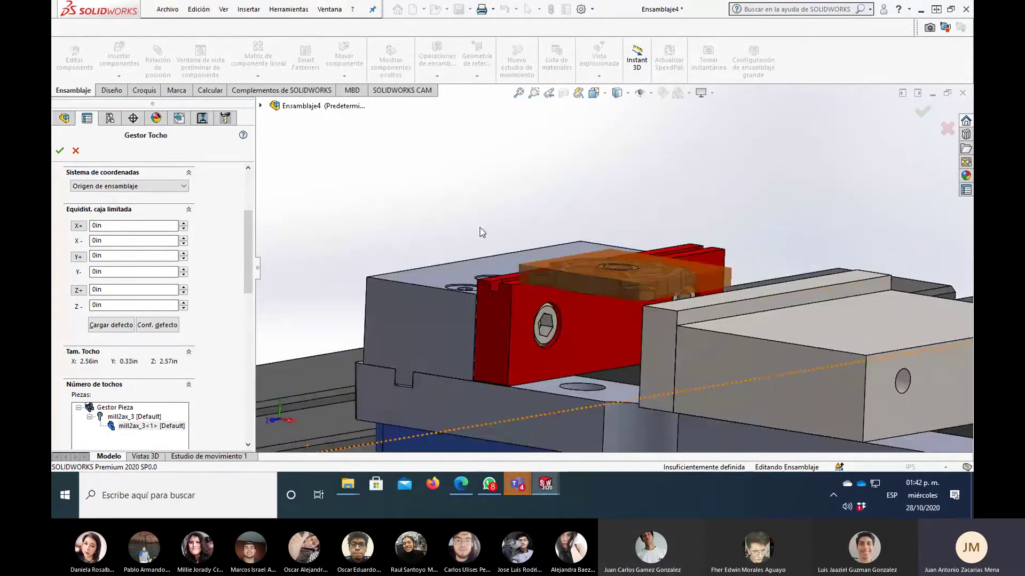
scroll(604, 192, "up", 2)
scroll(624, 229, "up", 3)
scroll(646, 283, "up", 2)
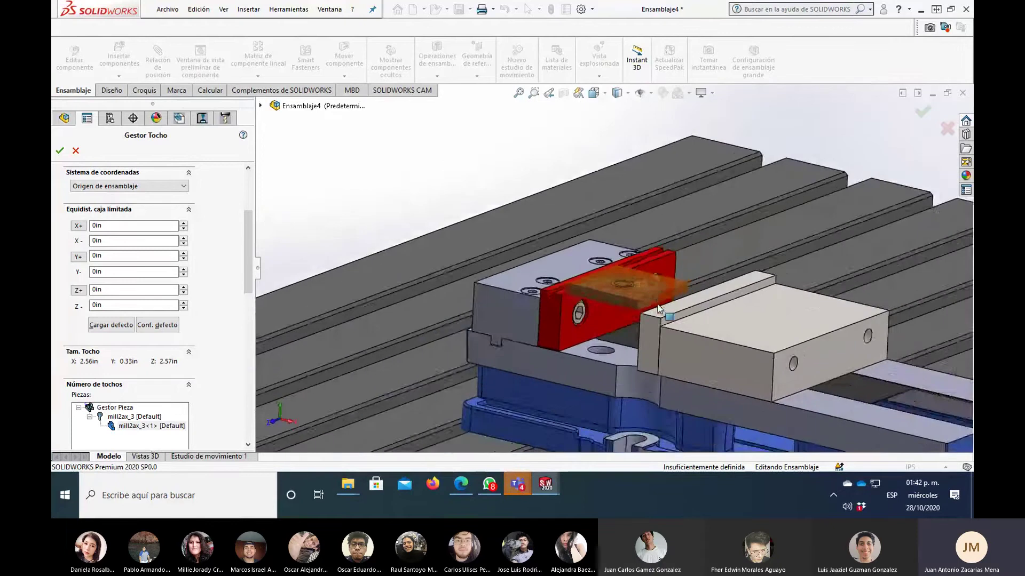
scroll(656, 309, "down", 1)
scroll(657, 309, "down", 1)
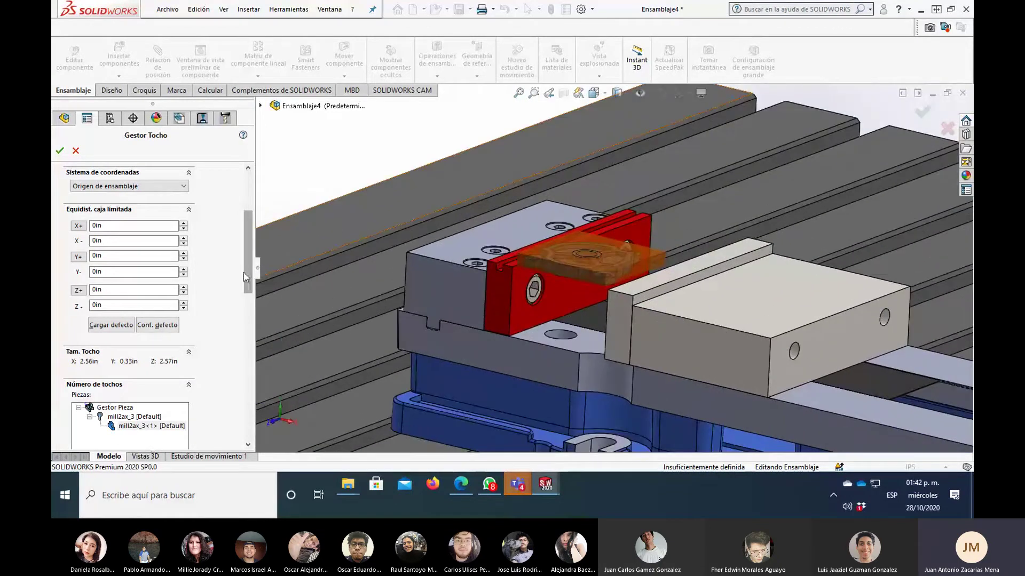
- Enter initial bounding-box offsets of 1 mm on X+ and Y+ and 10 mm on Z−
double_click(111, 226)
type("1mm")
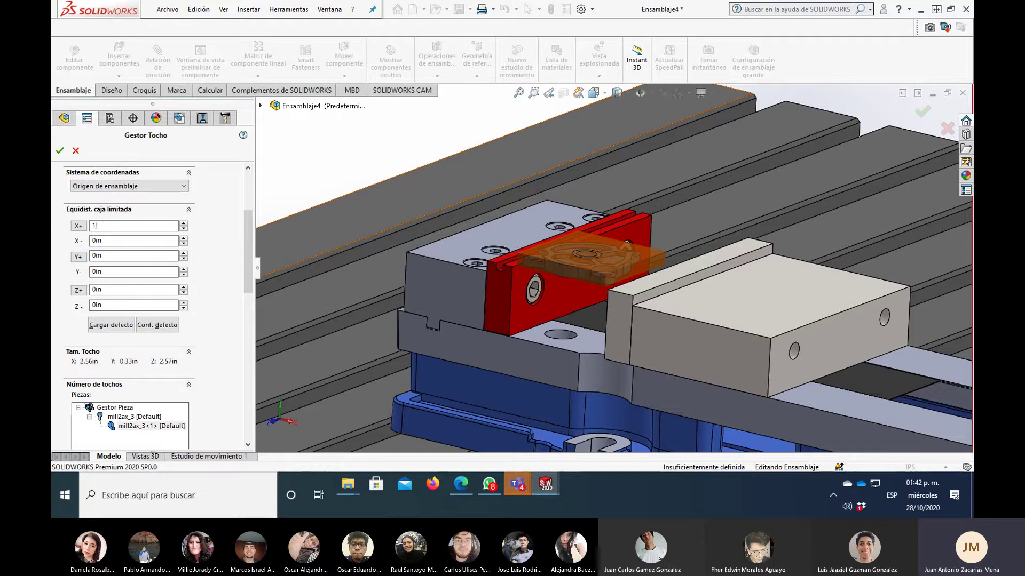
left_click(117, 241)
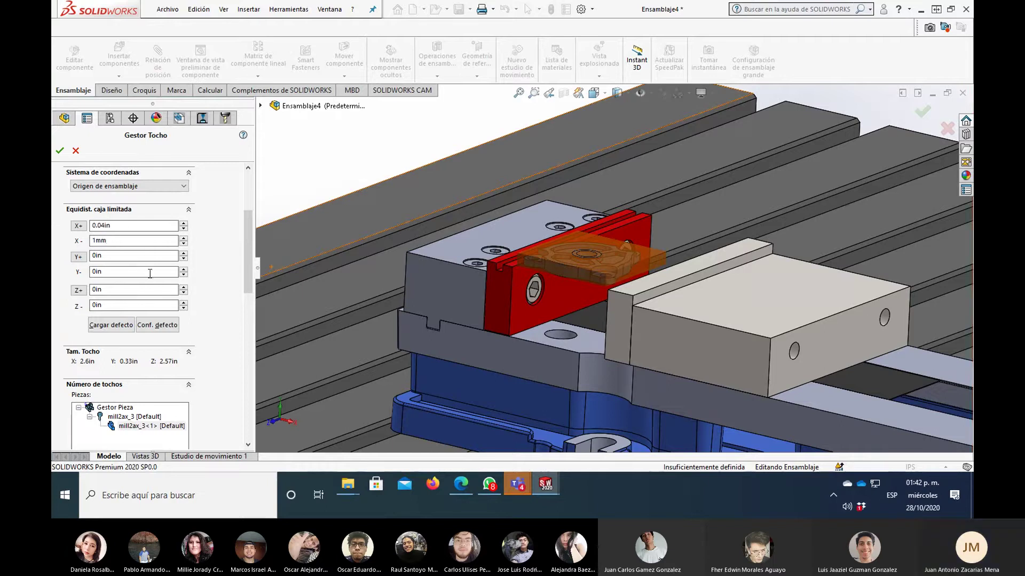
type("1mm")
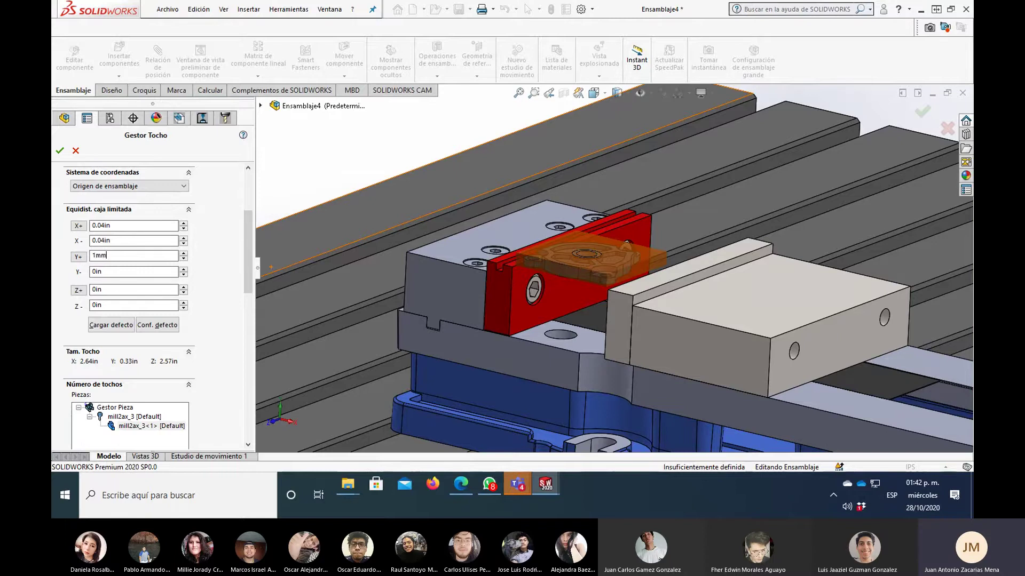
left_click(120, 272)
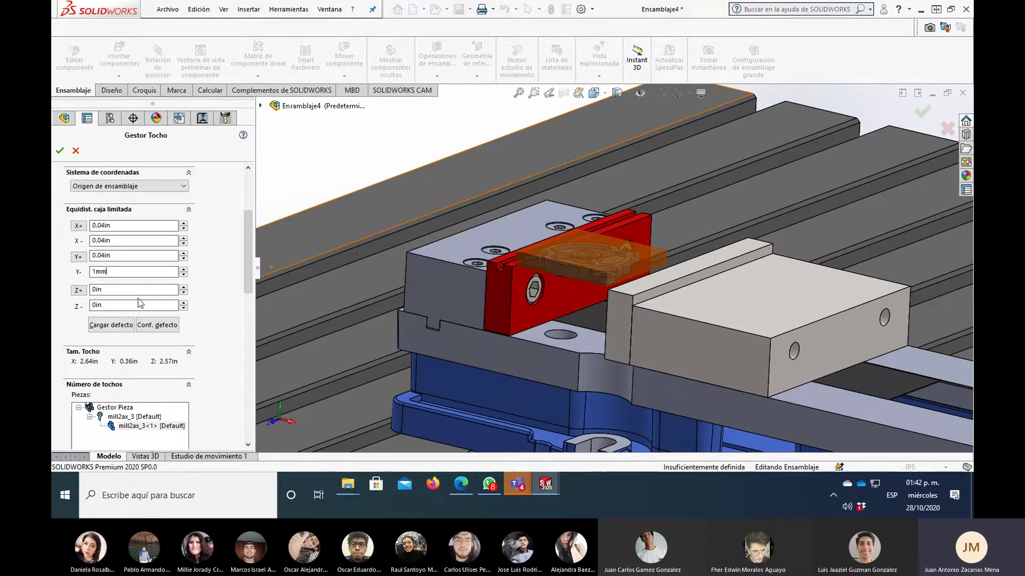
type("2mm")
left_click_drag(123, 309, 61, 297)
type("10")
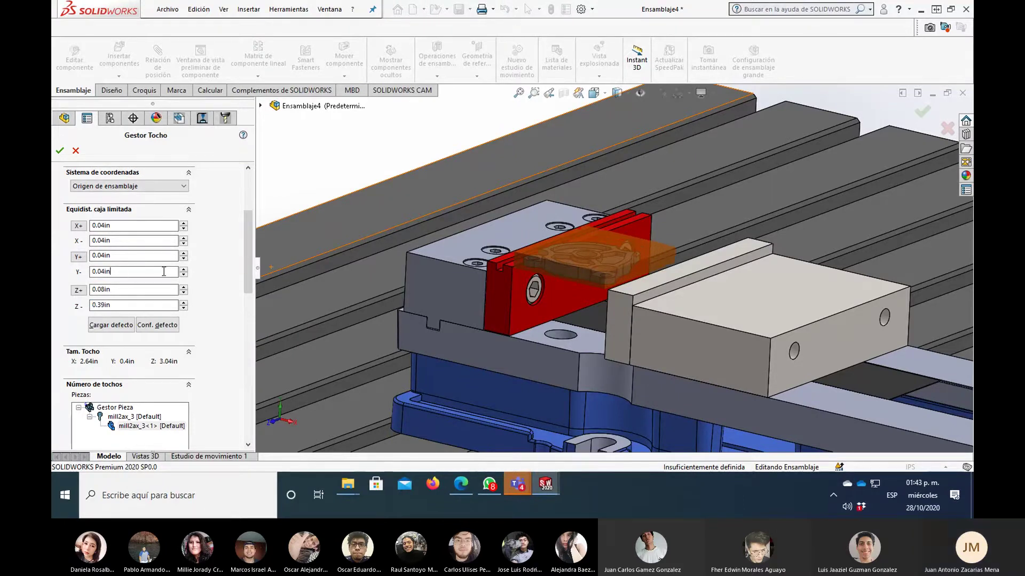
mouse_move(560, 277)
middle_mouse_down()
mouse_move(616, 296)
mouse_move(632, 270)
middle_mouse_up()
scroll(635, 256, "up", 3)
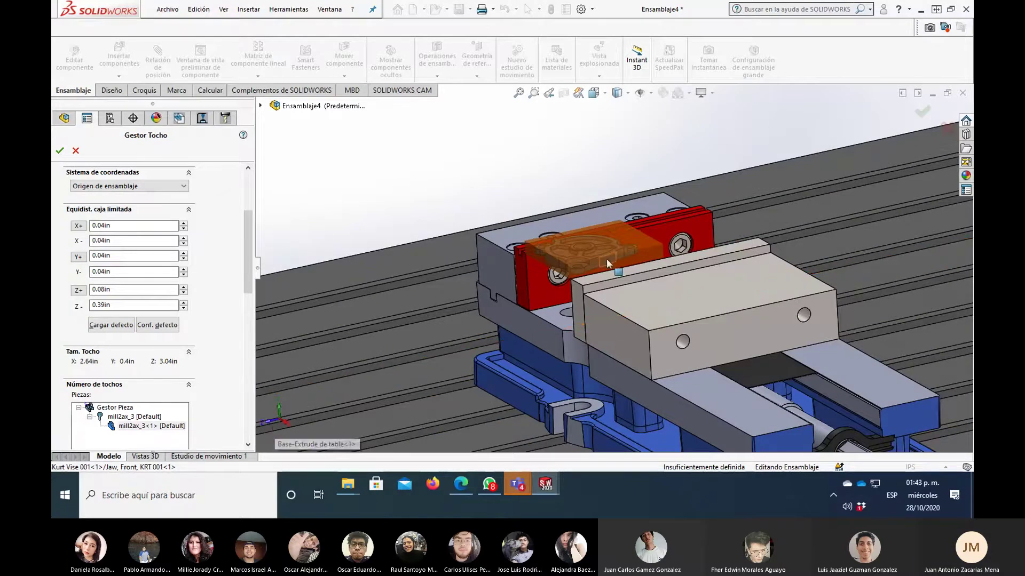
scroll(607, 260, "down", 2)
scroll(604, 261, "down", 3)
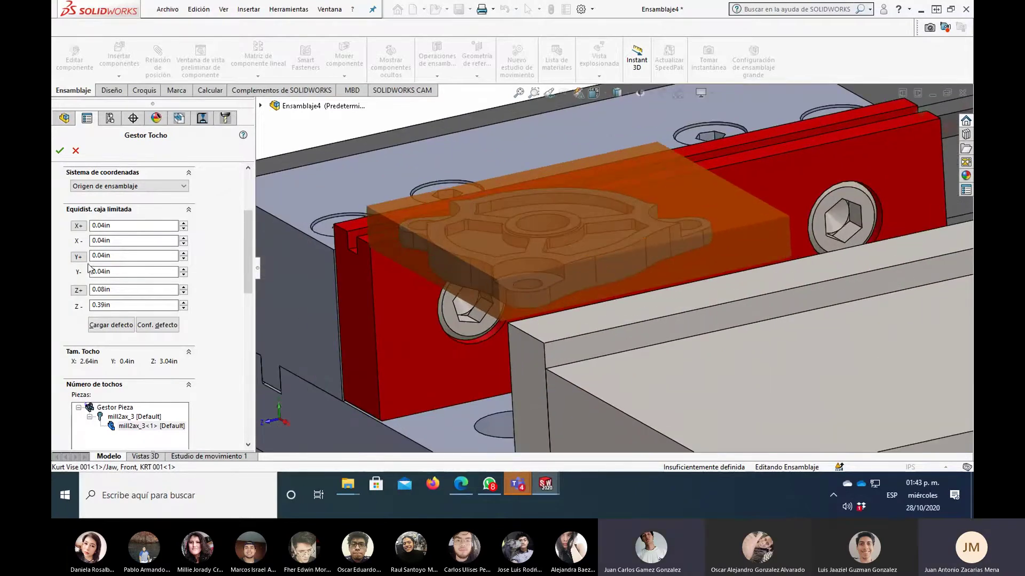
- Correct offsets to 1 mm Z+ and Z−, 2 mm Y+ and 10 mm Y−
left_click_drag(121, 292, 53, 291)
type("1m")
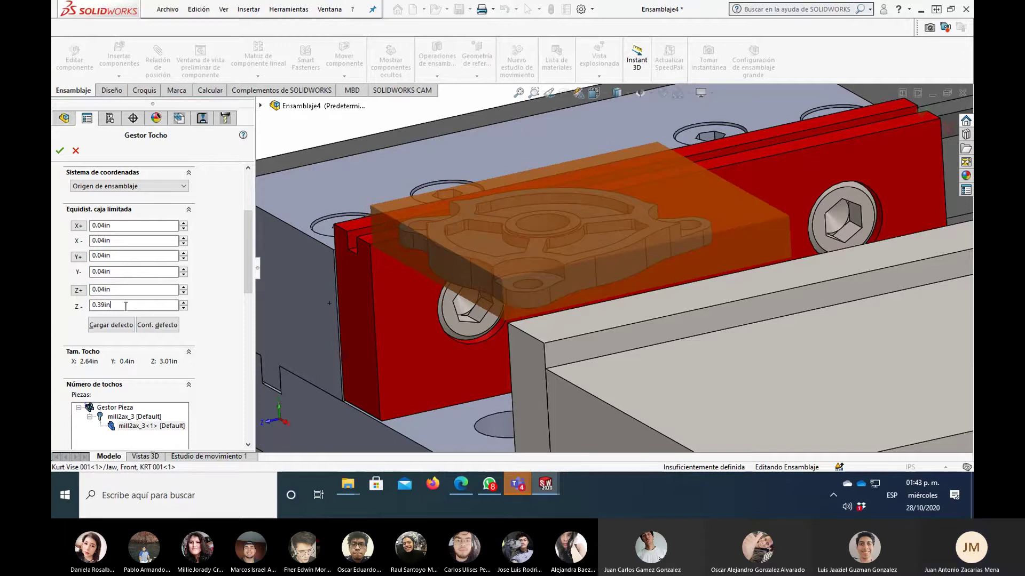
key("Tab")
type("1")
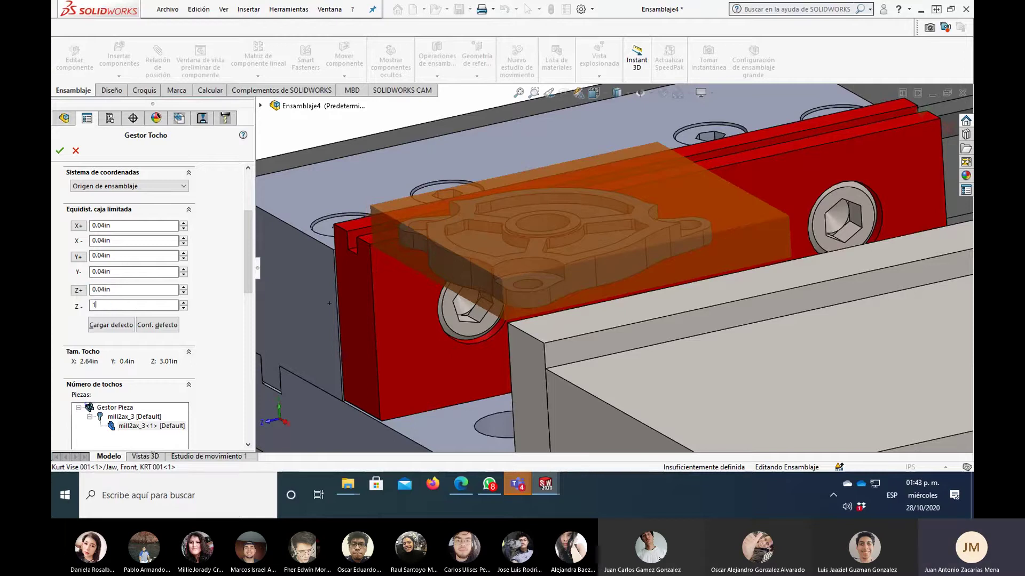
left_click(135, 258)
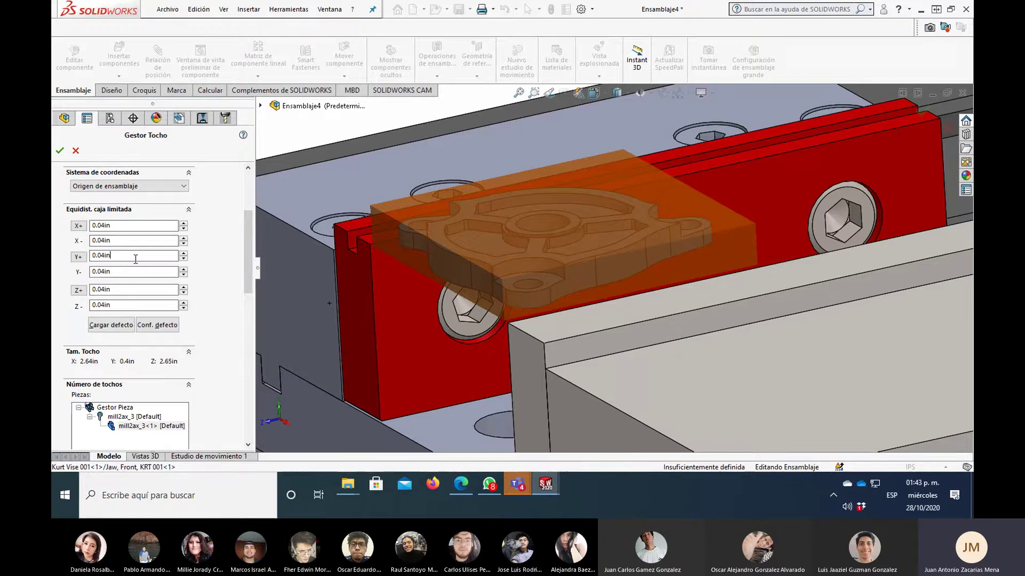
type("2")
type("mm")
left_click(137, 275)
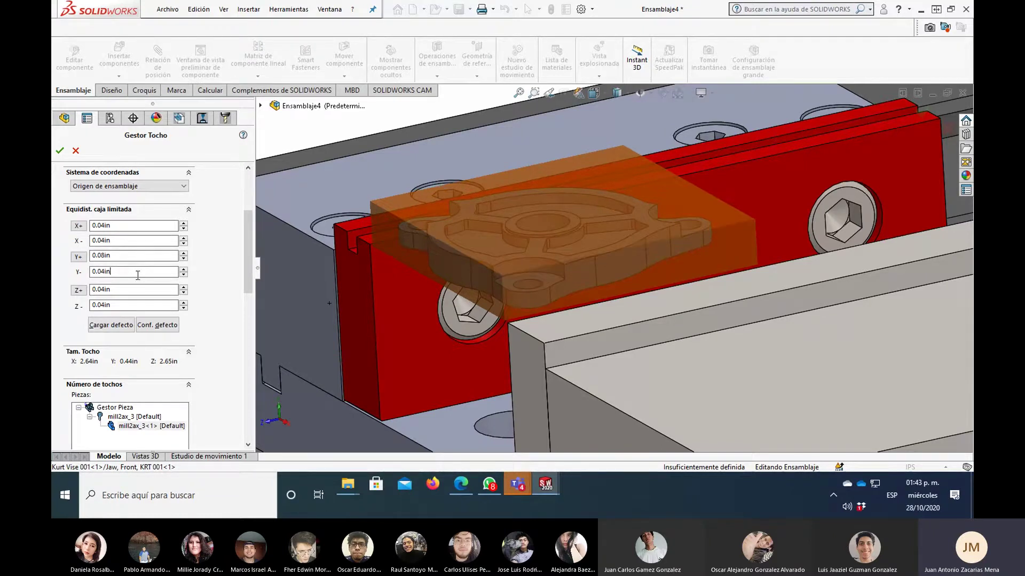
double_click(120, 273)
type("10mm")
key("Tab")
middle_click_drag(374, 299, 468, 280)
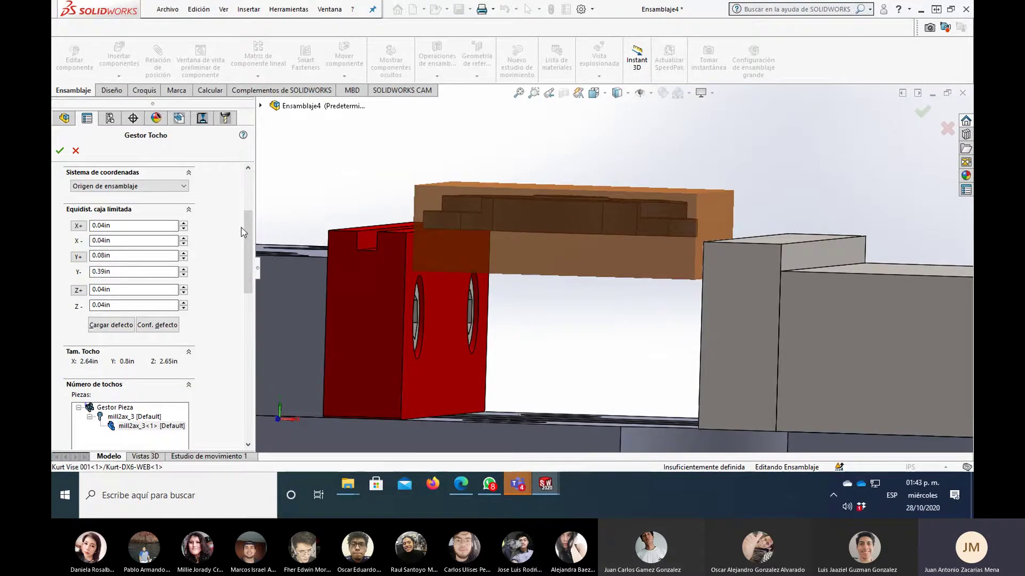
- Apply the stock offsets, reopen the Gestor Tocho definition and accept it again
left_click(60, 152)
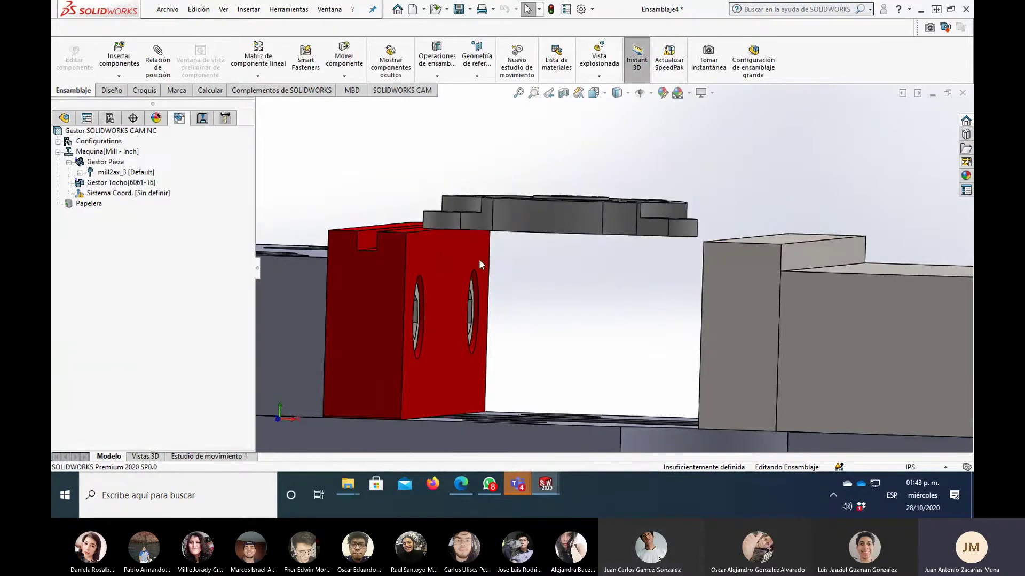
left_click(130, 184)
right_click(143, 182)
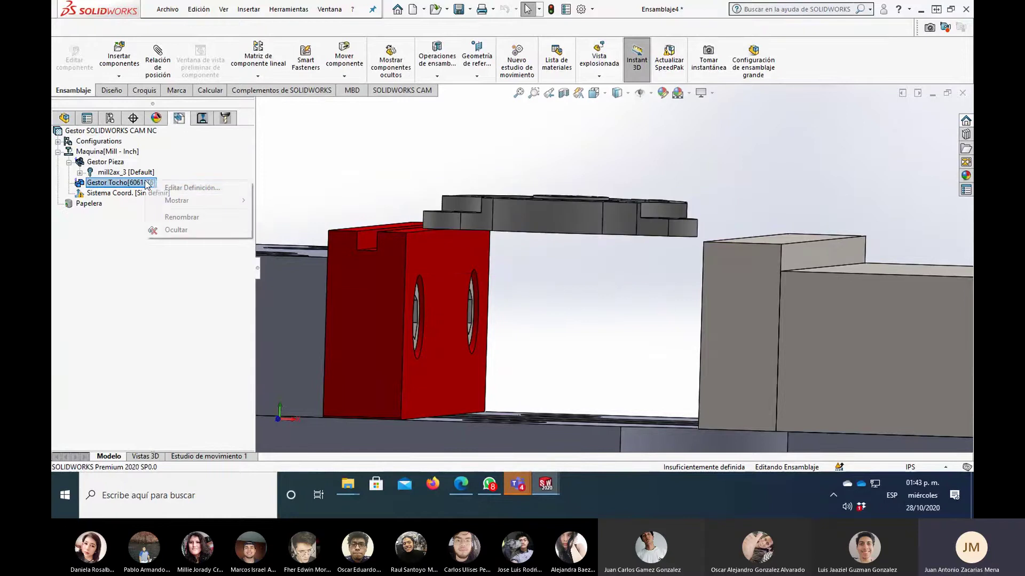
left_click_drag(246, 223, 244, 338)
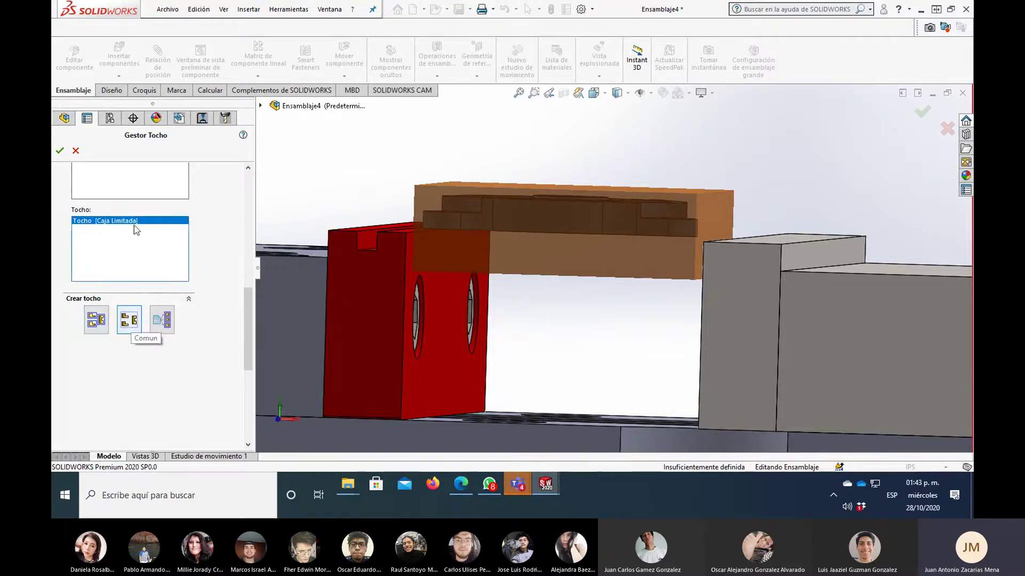
left_click(59, 150)
- Preview the applied stock and orbit to examine it beside the vise jaw
left_click(144, 184)
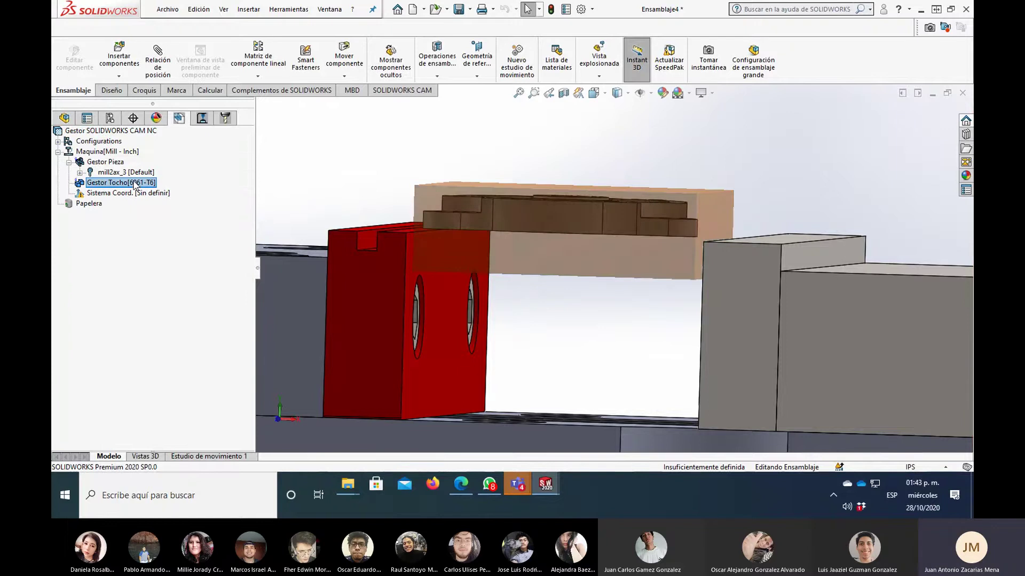
middle_click_drag(338, 194, 329, 201)
key("Escape")
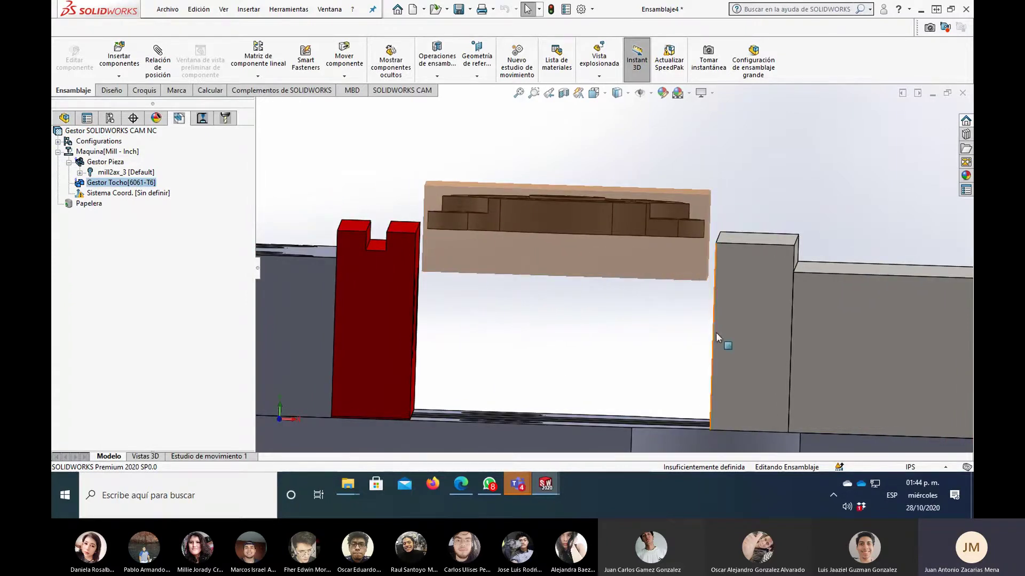
left_click(733, 330)
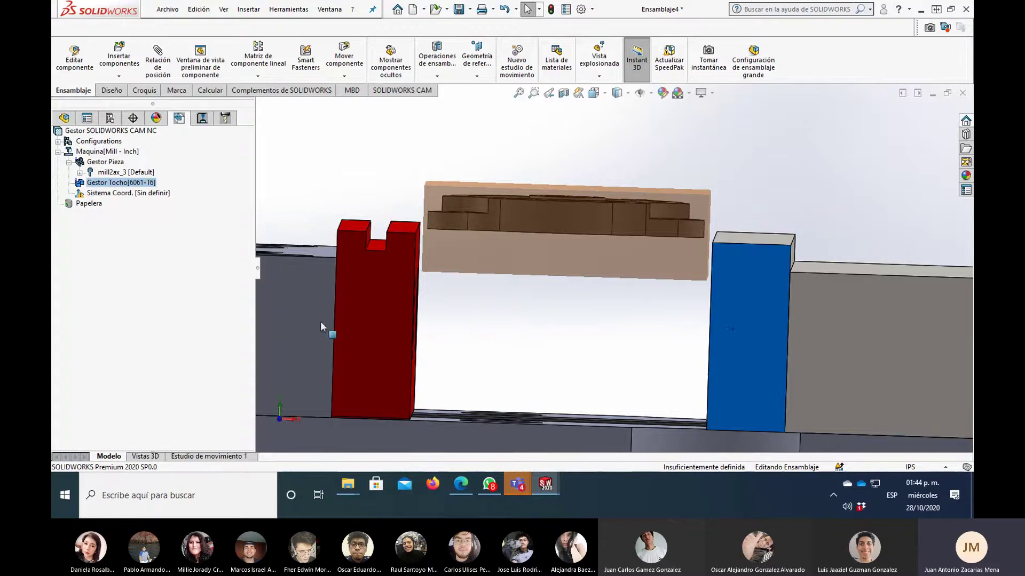
scroll(320, 321, "up", 2)
middle_click_drag(360, 224, 380, 155)
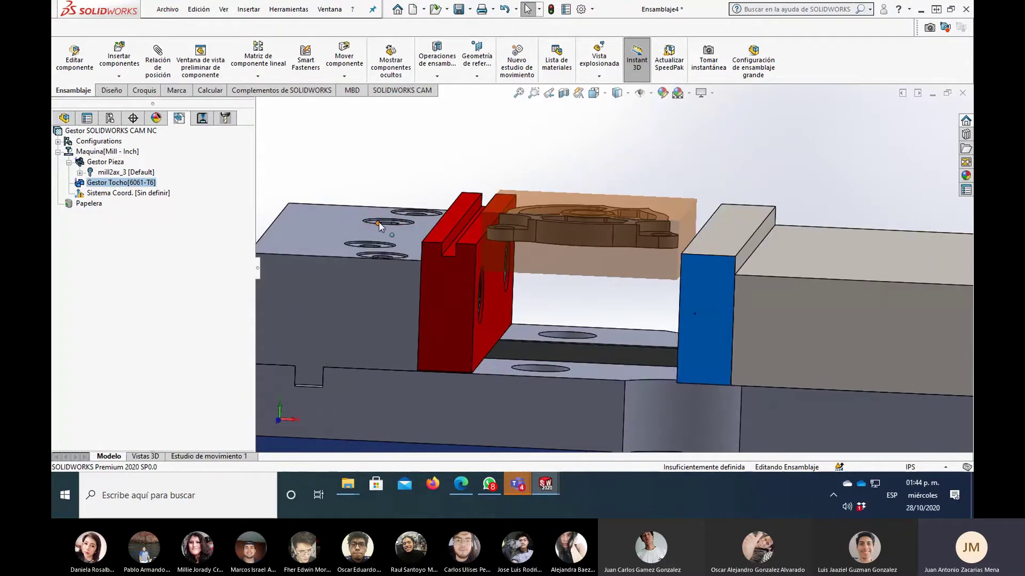
left_click(382, 155)
- Orbit and zoom to a top-oblique view of the stock clamped in the vise
scroll(465, 171, "up", 2)
middle_click_drag(479, 182, 489, 296)
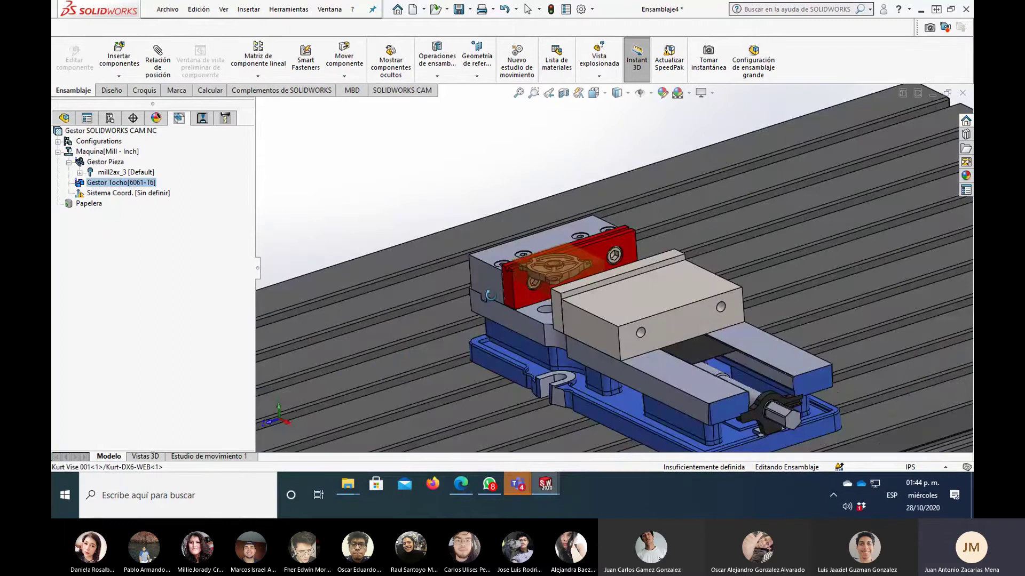
scroll(529, 272, "down", 3)
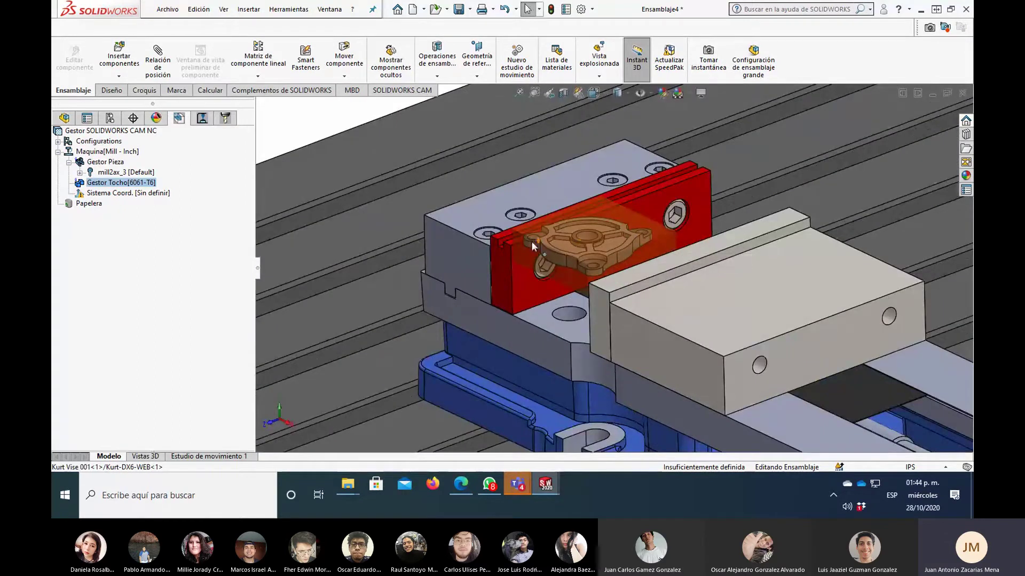
scroll(586, 250, "down", 2)
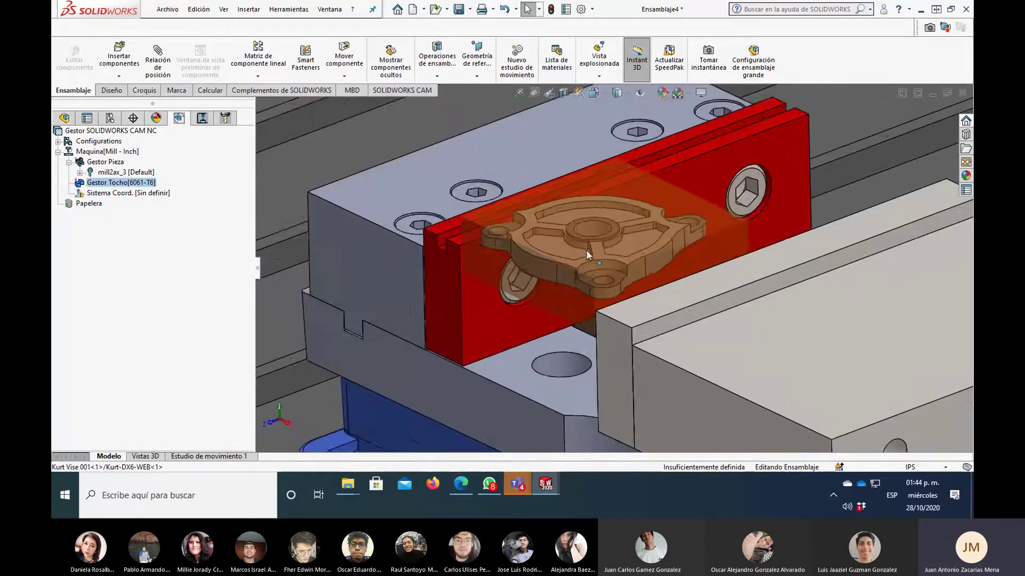
scroll(586, 250, "down", 1)
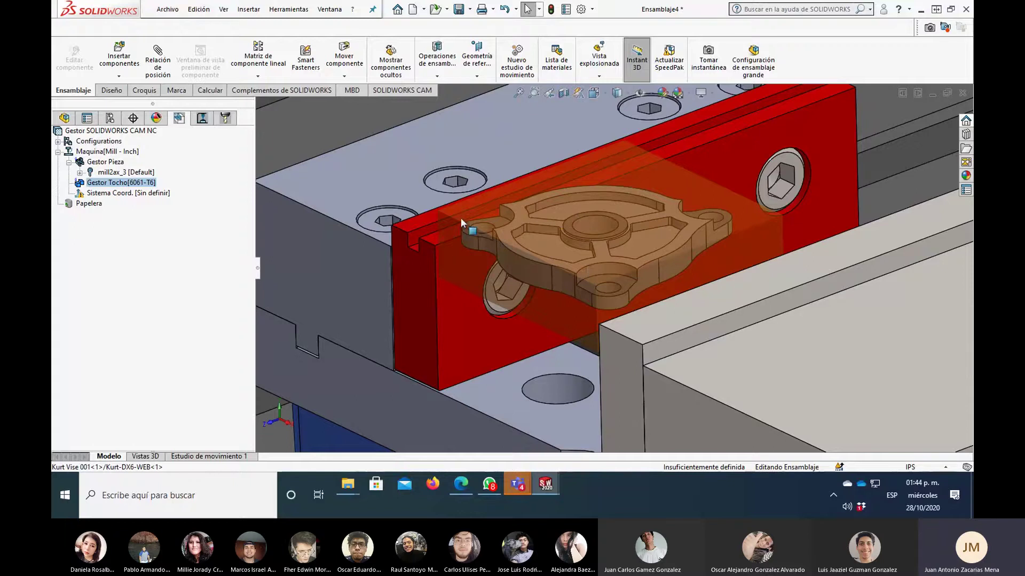
scroll(549, 250, "up", 2)
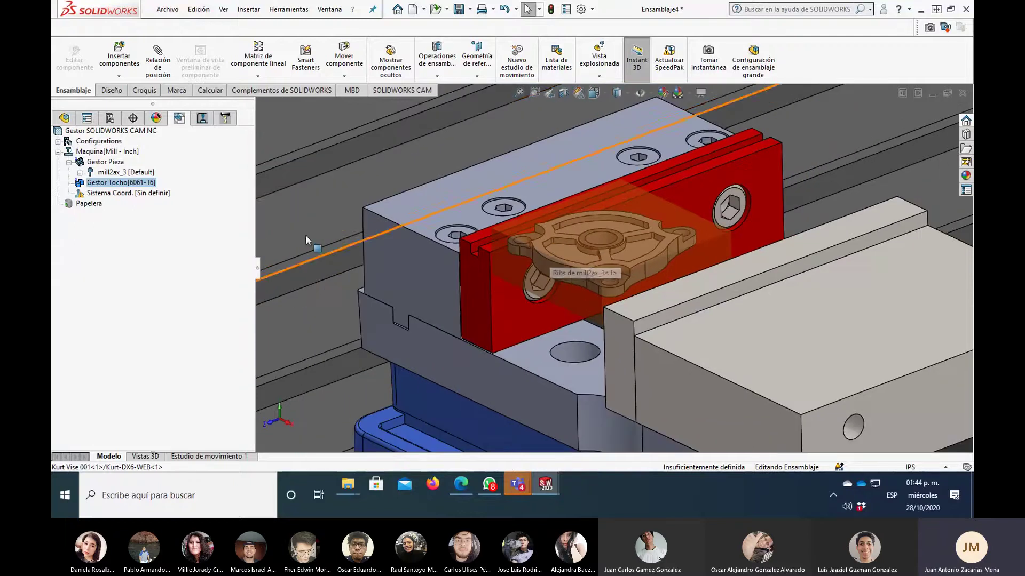
left_click(129, 193)
right_click(130, 193)
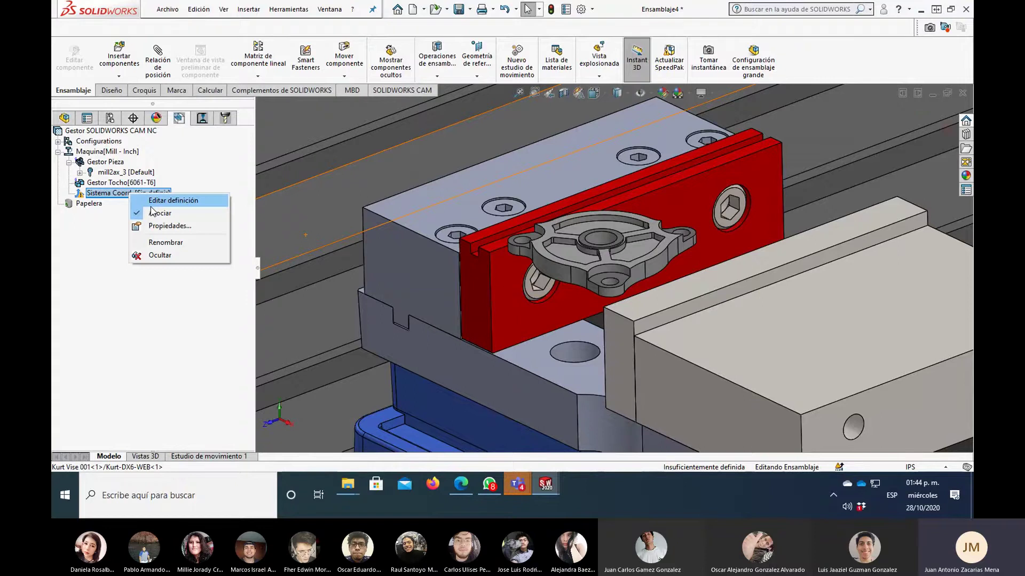
- Place the coordinate system origin at a stock bounding-box corner (Vértice de caja limitada de tocho)
left_click(151, 202)
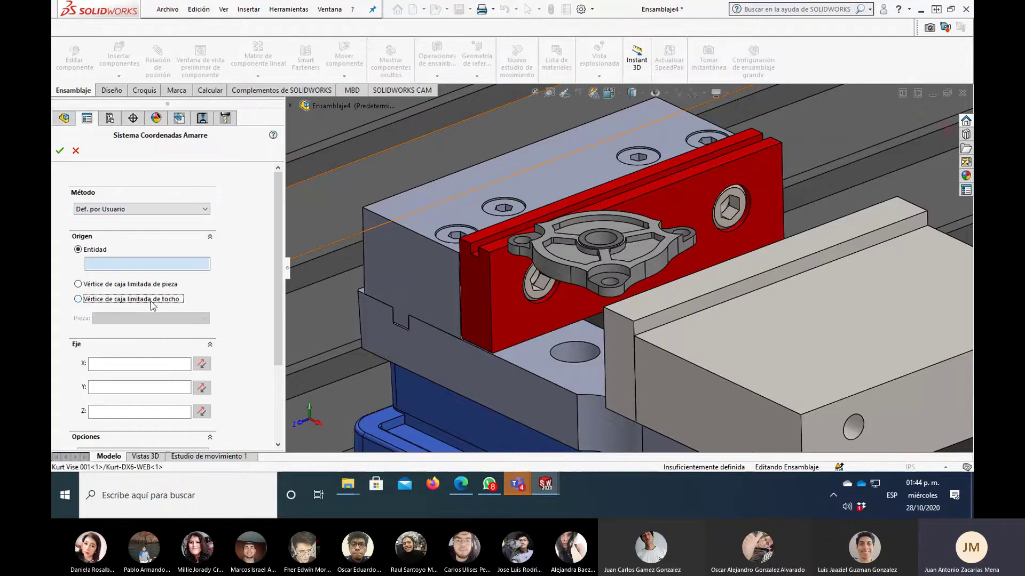
left_click(152, 300)
scroll(510, 257, "down", 2)
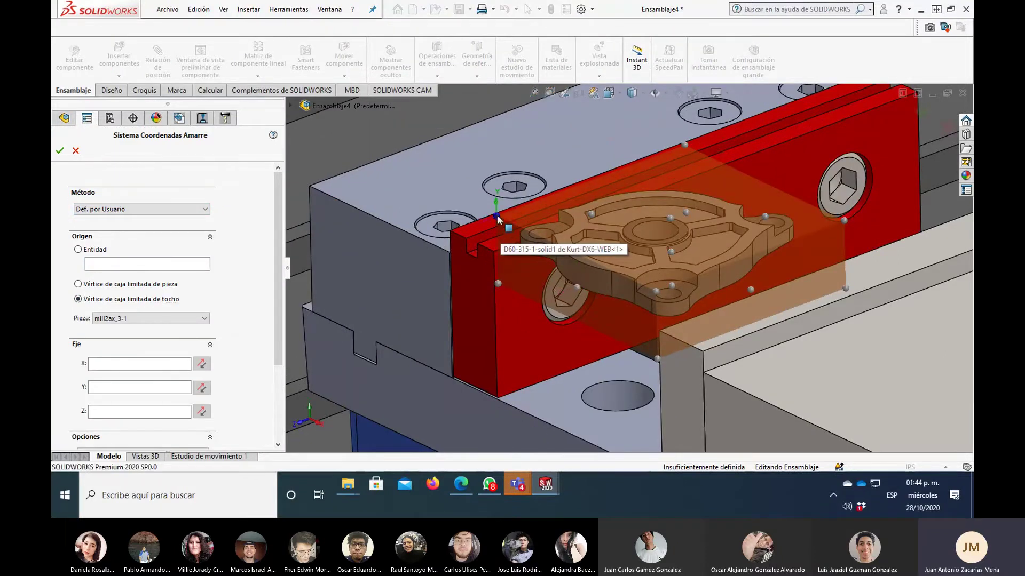
mouse_move(393, 262)
middle_mouse_down()
mouse_move(373, 215)
mouse_move(457, 184)
middle_mouse_up()
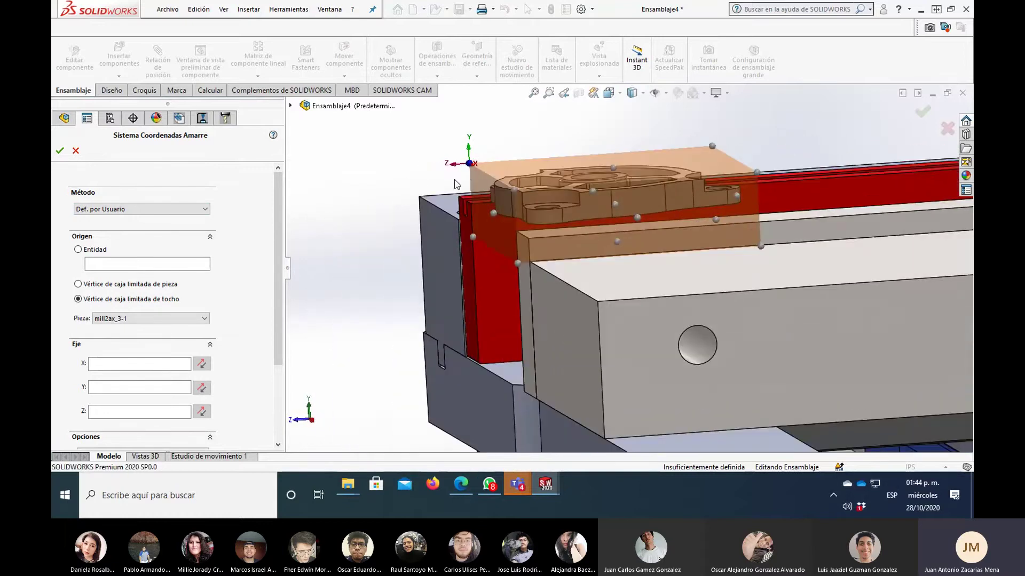
scroll(468, 184, "down", 2)
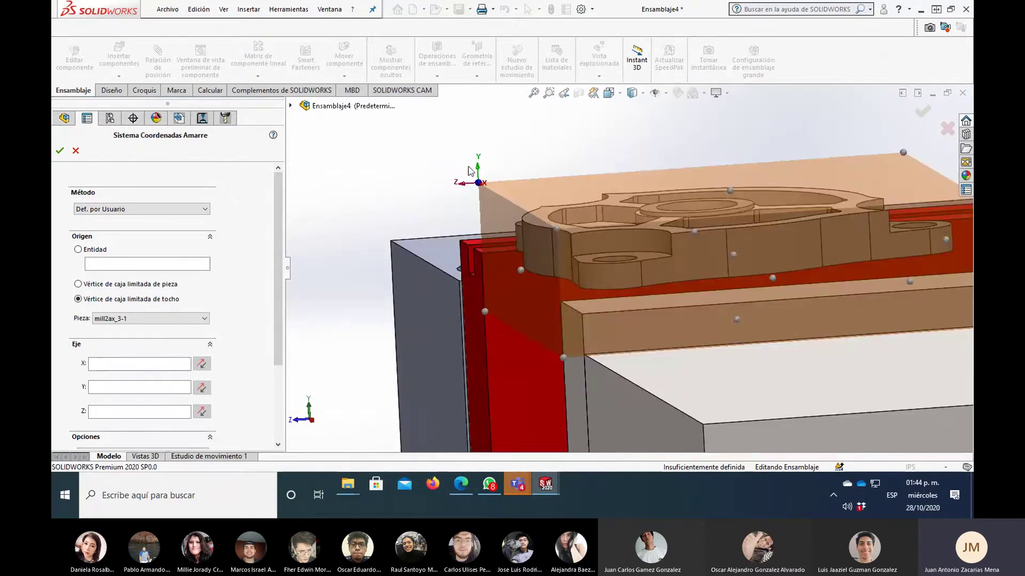
scroll(524, 171, "down", 2)
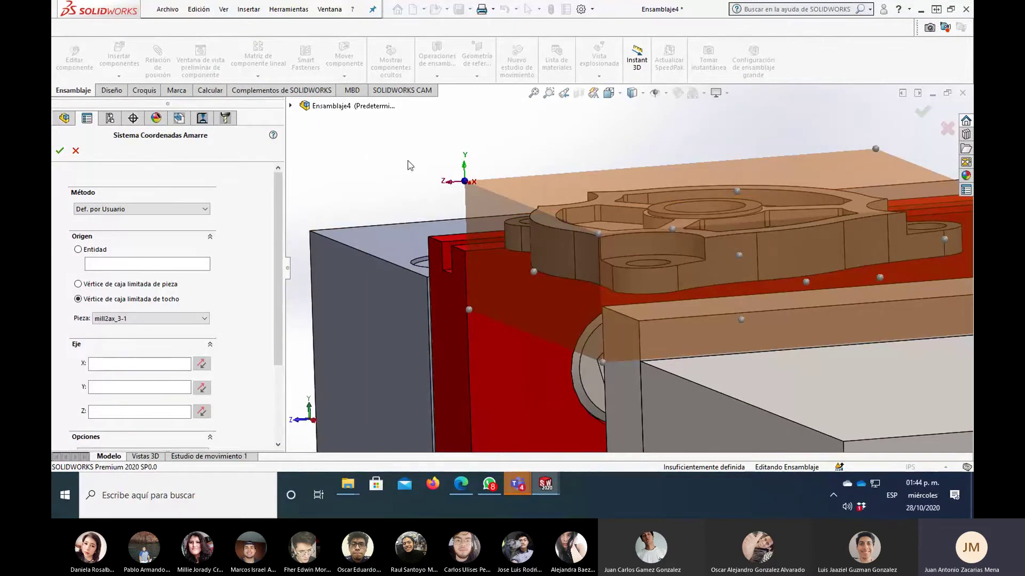
- Align Z with the jaw's vertical edge and X with the vise's top edge, then accept
left_click(174, 414)
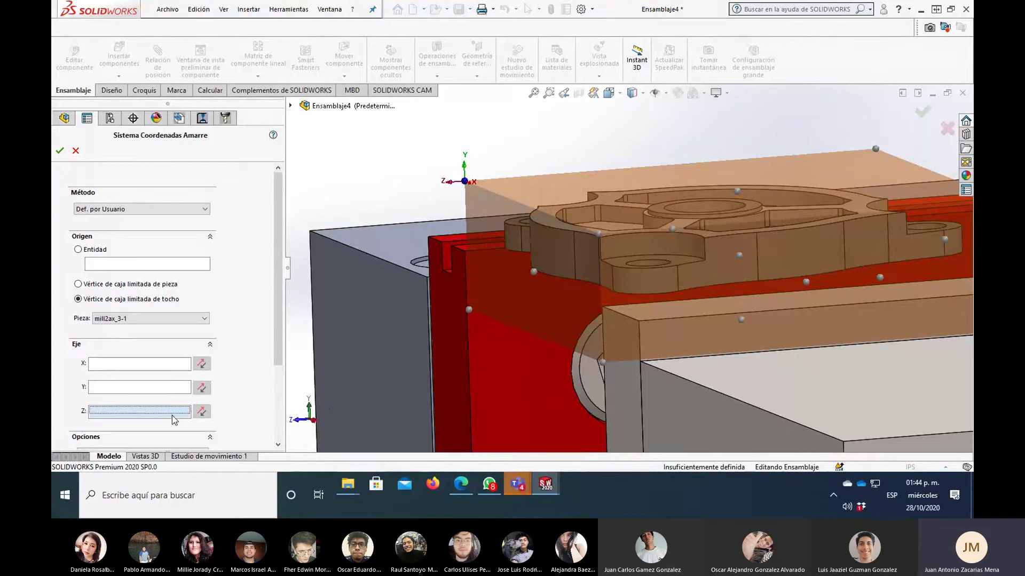
left_click(470, 368)
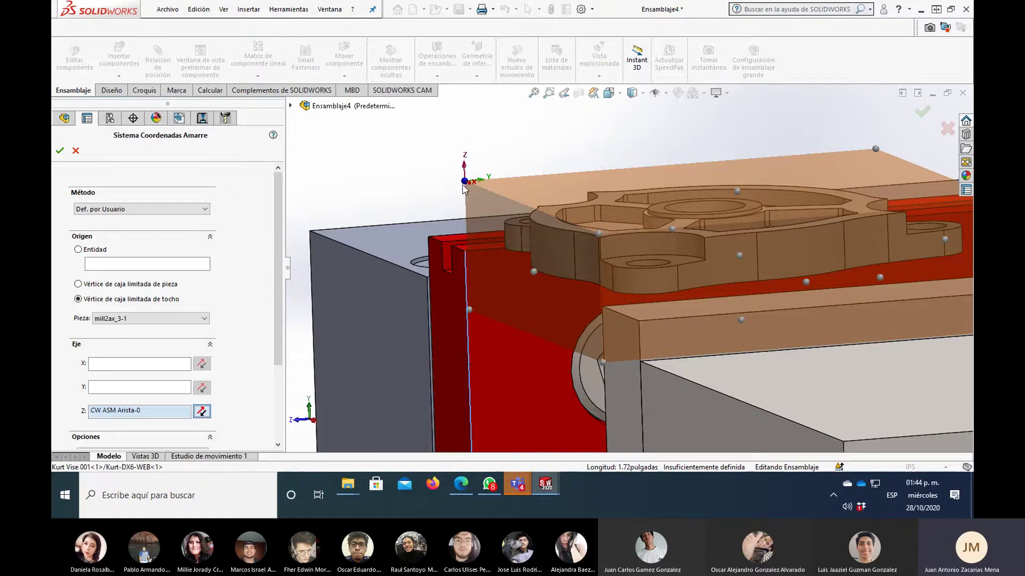
left_click(132, 368)
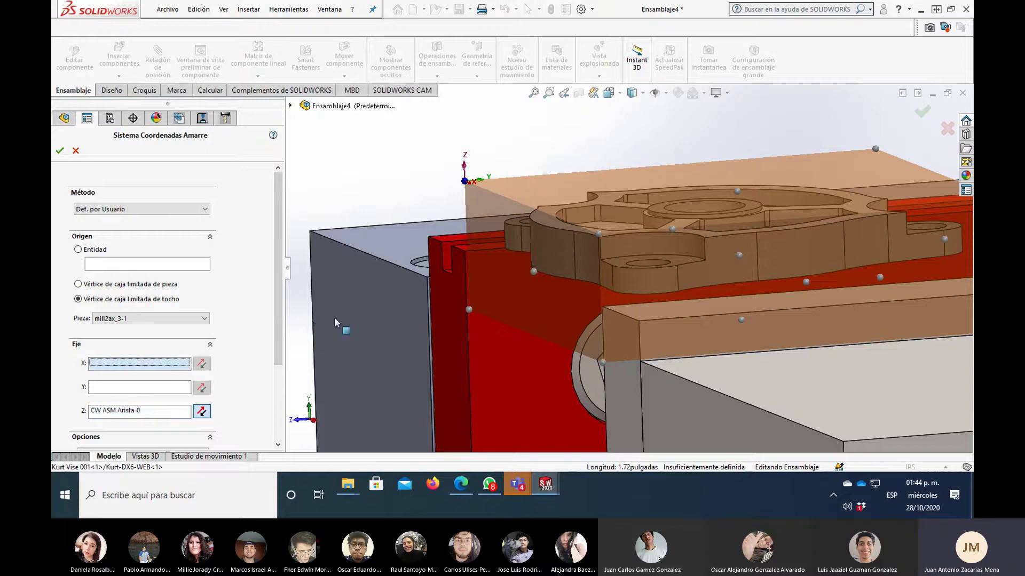
left_click(389, 229)
middle_click_drag(551, 138, 547, 161)
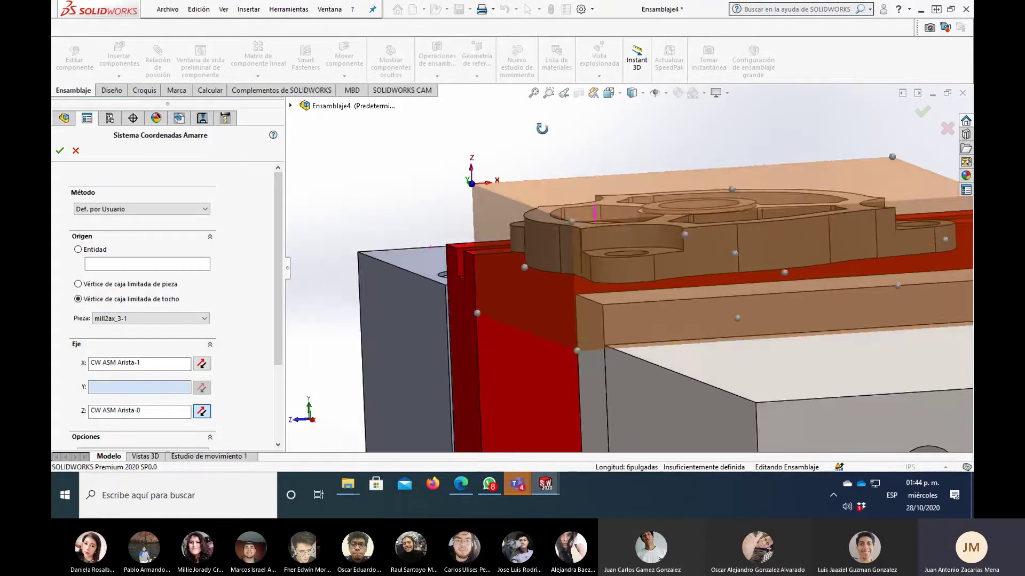
scroll(533, 176, "down", 2)
scroll(520, 187, "down", 2)
scroll(509, 198, "down", 2)
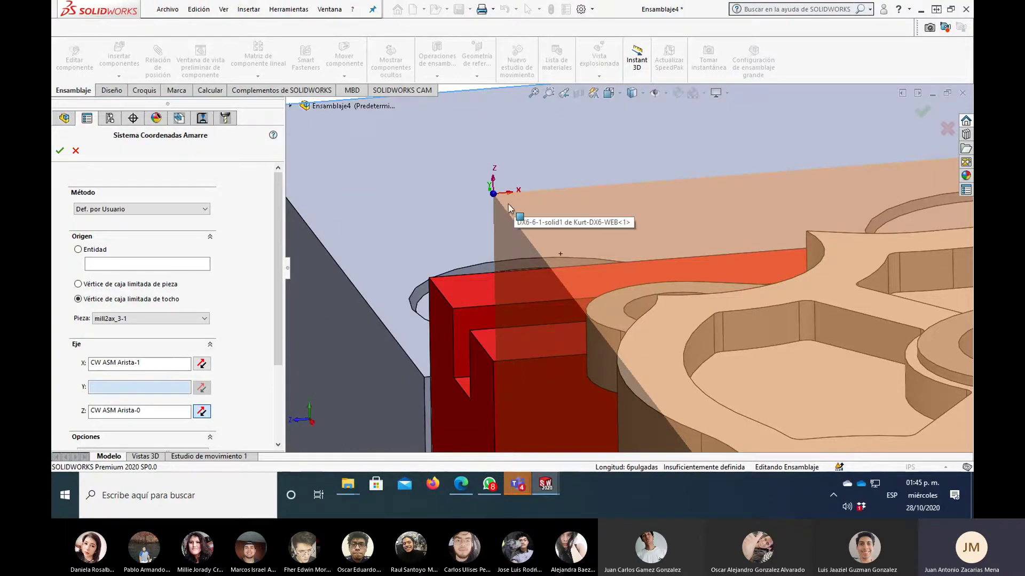
left_click(60, 152)
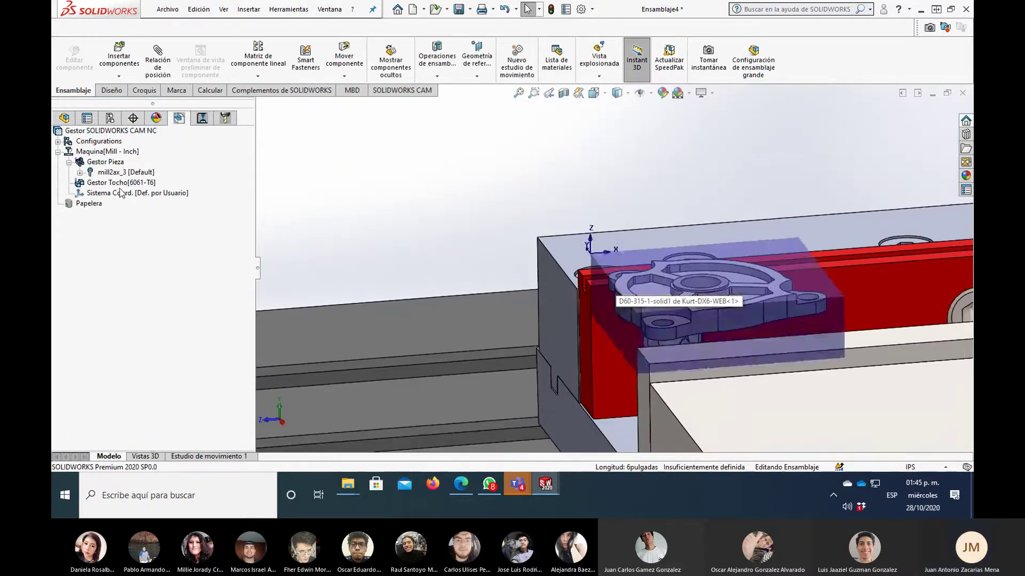
- Check the coordinate system origin, then choose Importar Dato Pieza for mill2ax_3 [Default]
left_click(123, 193)
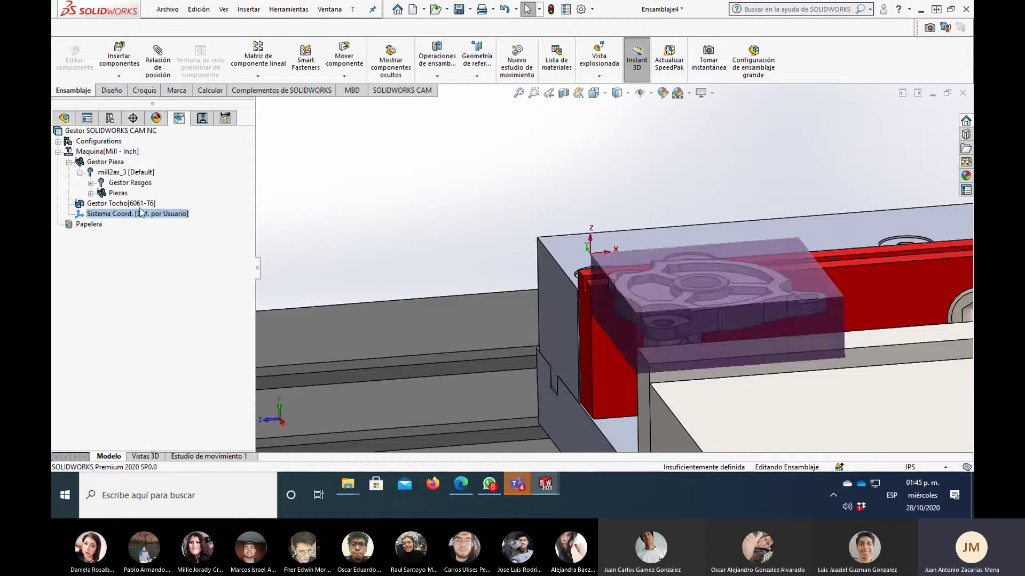
left_click(116, 172)
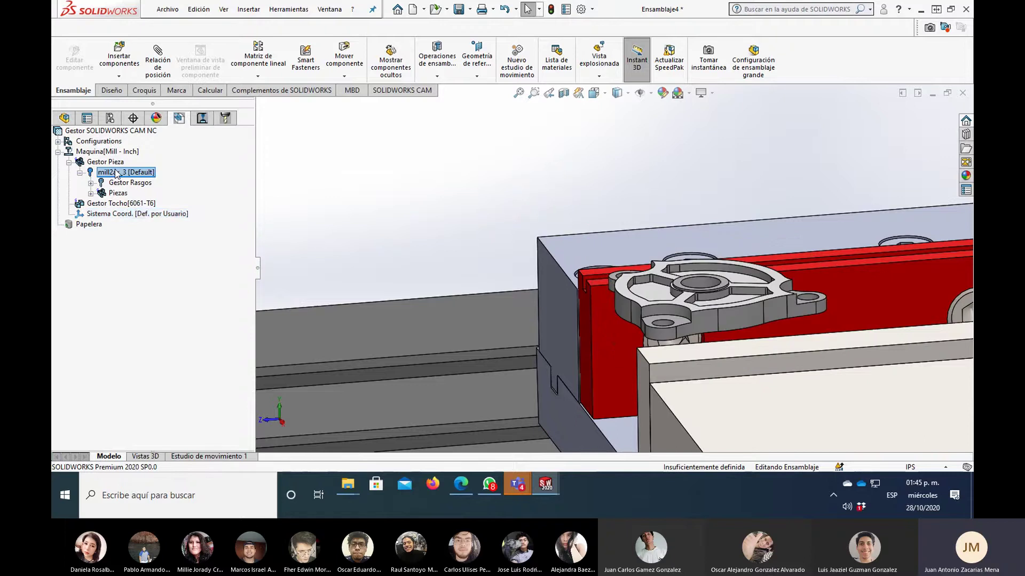
right_click(127, 179)
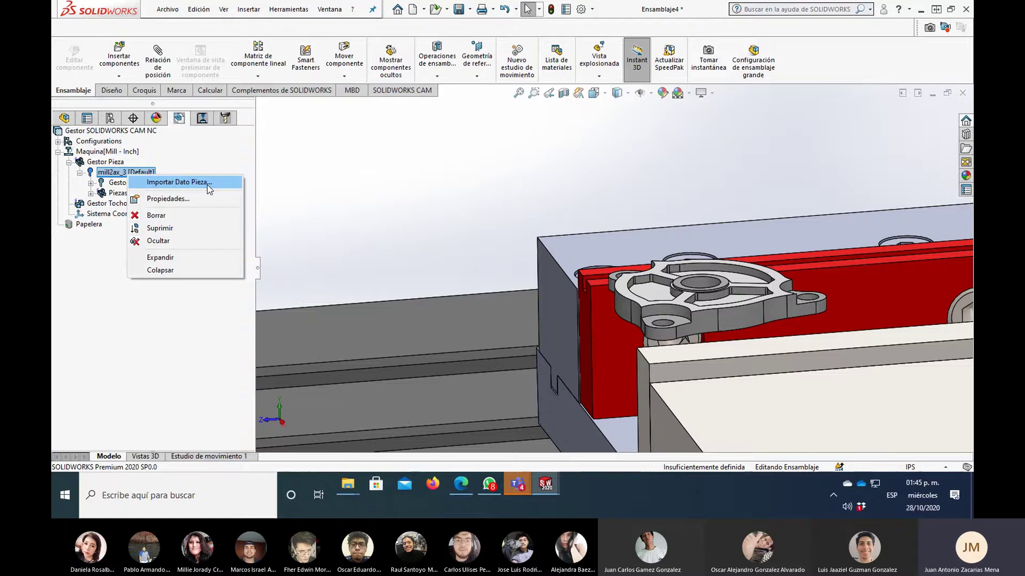
left_click(207, 185)
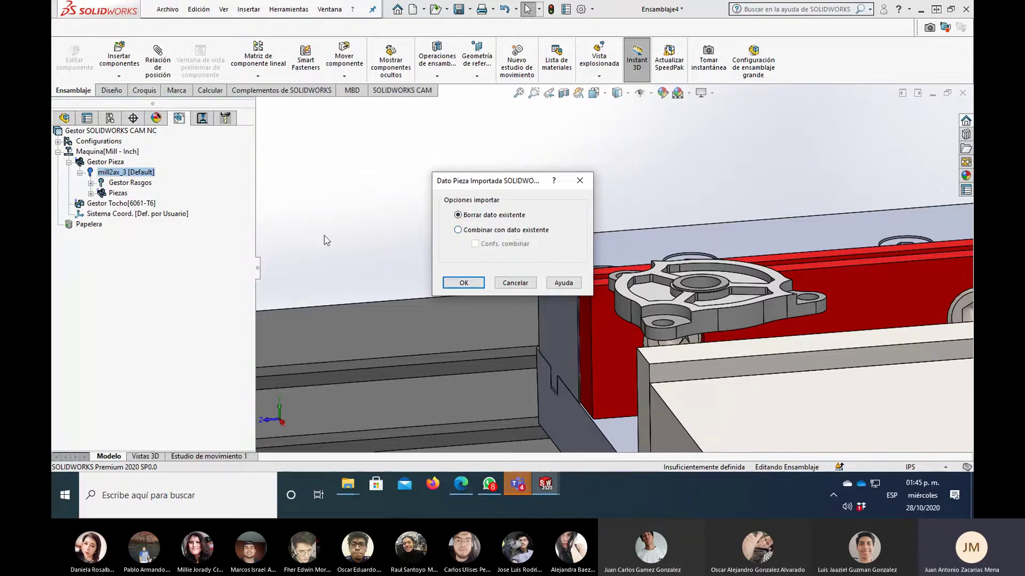
- Import the part's features with 'Borrar dato existente'; inspect Rasgo Planeado1, Cajera Irregular2 and Cajera Circular1
left_click(463, 283)
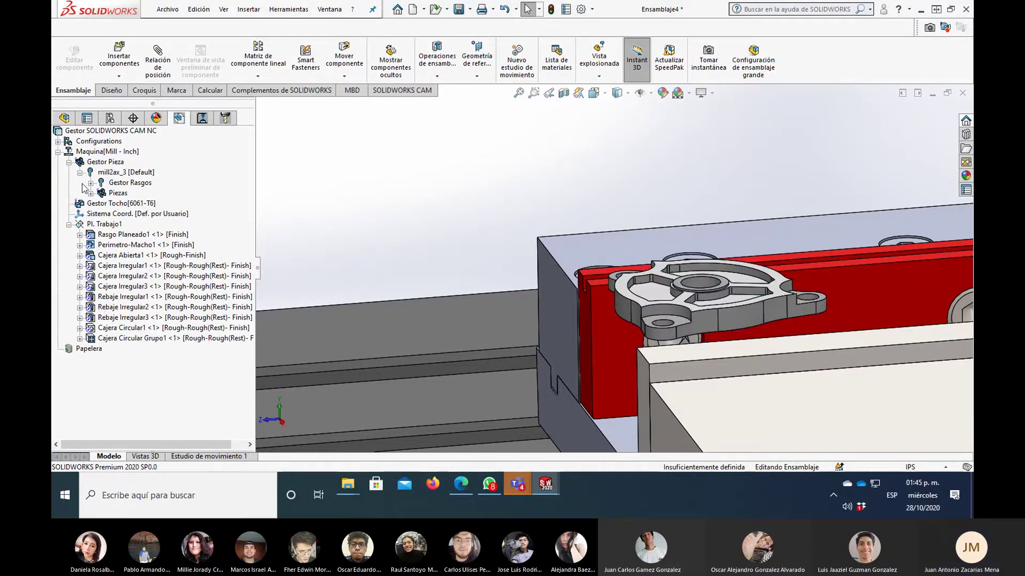
left_click(91, 183)
left_click(141, 205)
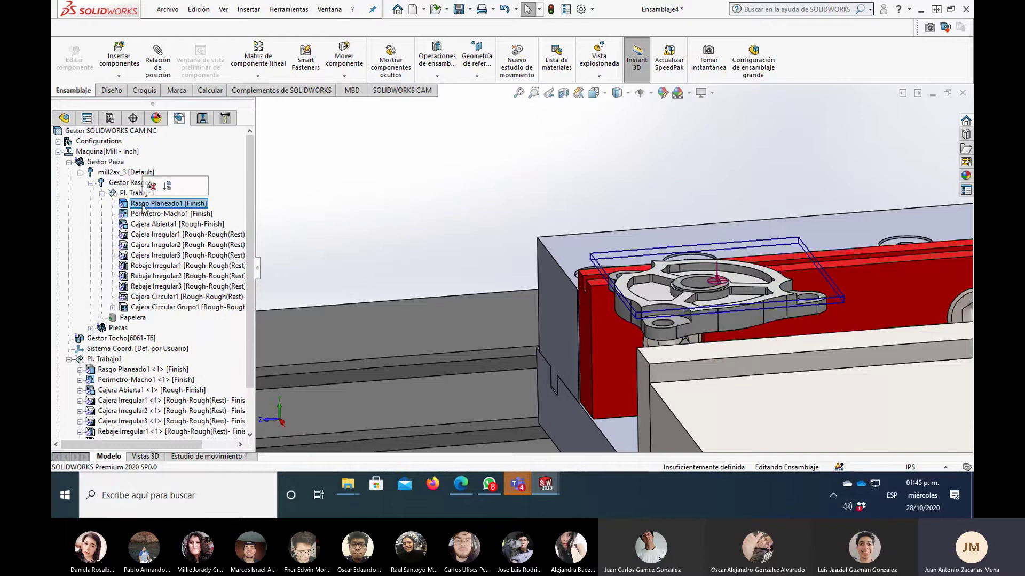
left_click(147, 235)
left_click(149, 245)
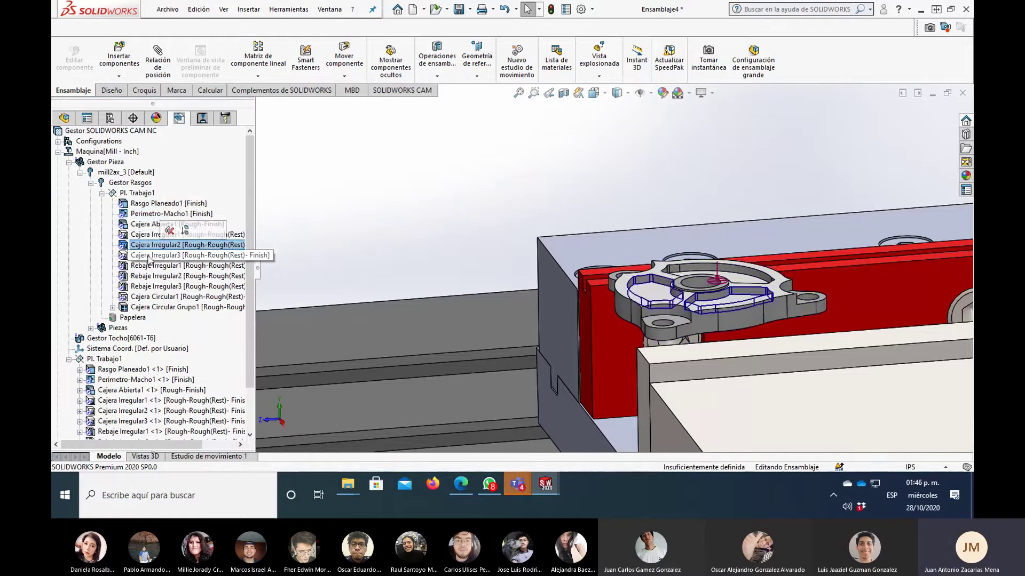
left_click(154, 297)
- Preview Pl. Trabajo1 outlines (Cajera Abierta1, Cajera Irregular2, Rebaje Irregular3, Cajera Circular1), then collapse the feature and mill2ax_3 nodes
left_click(141, 193)
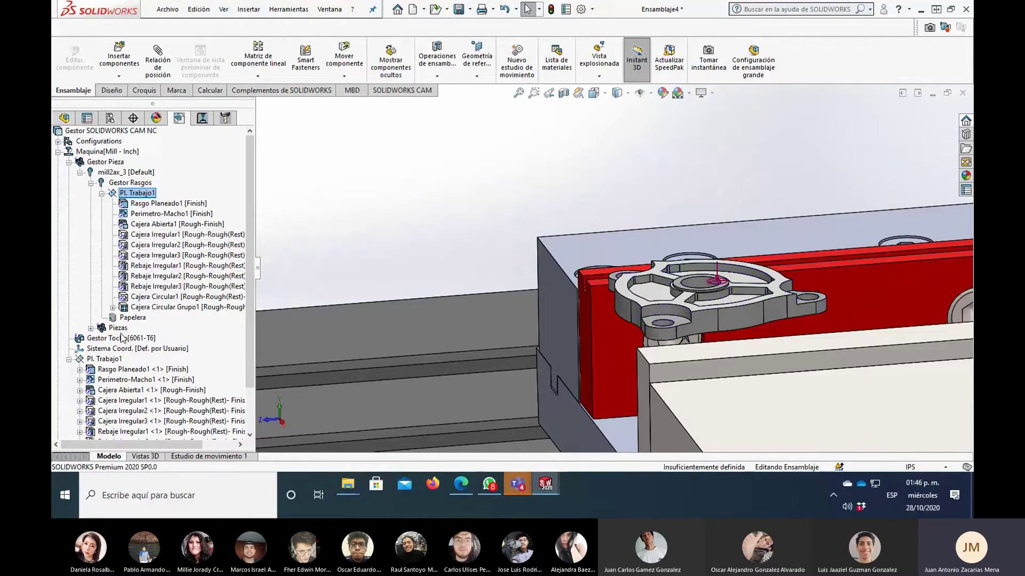
left_click(106, 359)
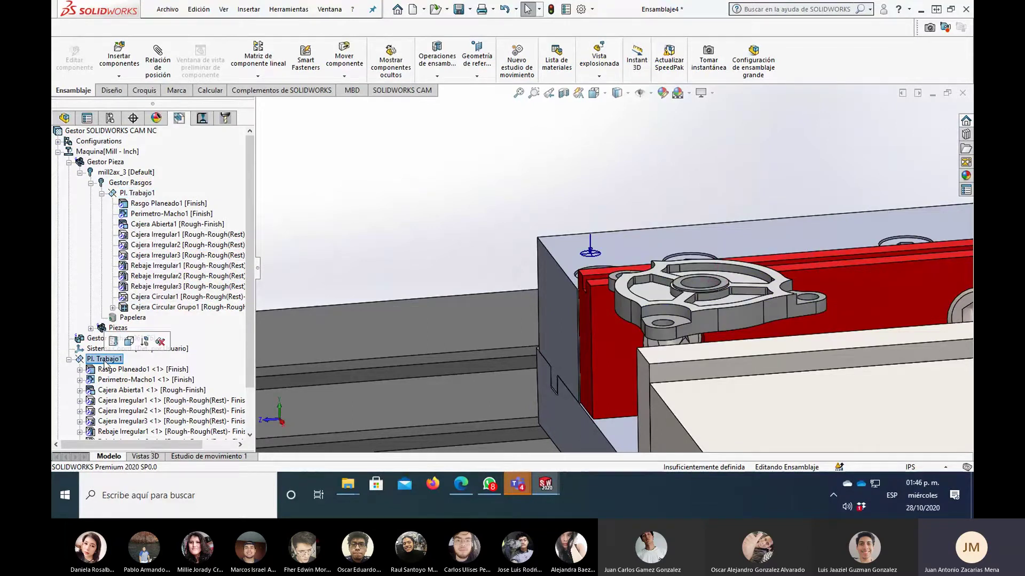
left_click(144, 390)
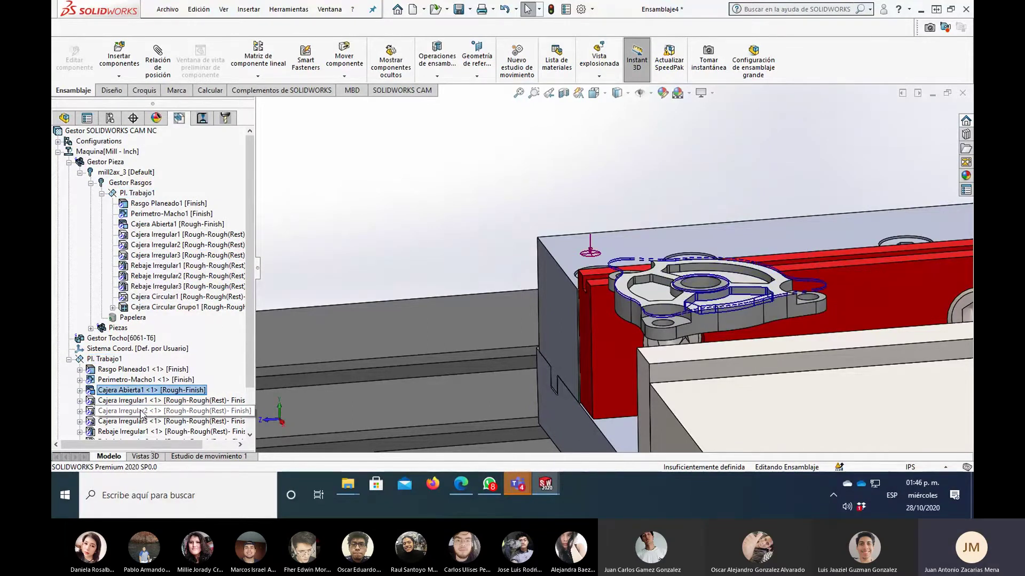
left_click(141, 411)
left_click_drag(250, 321, 252, 363)
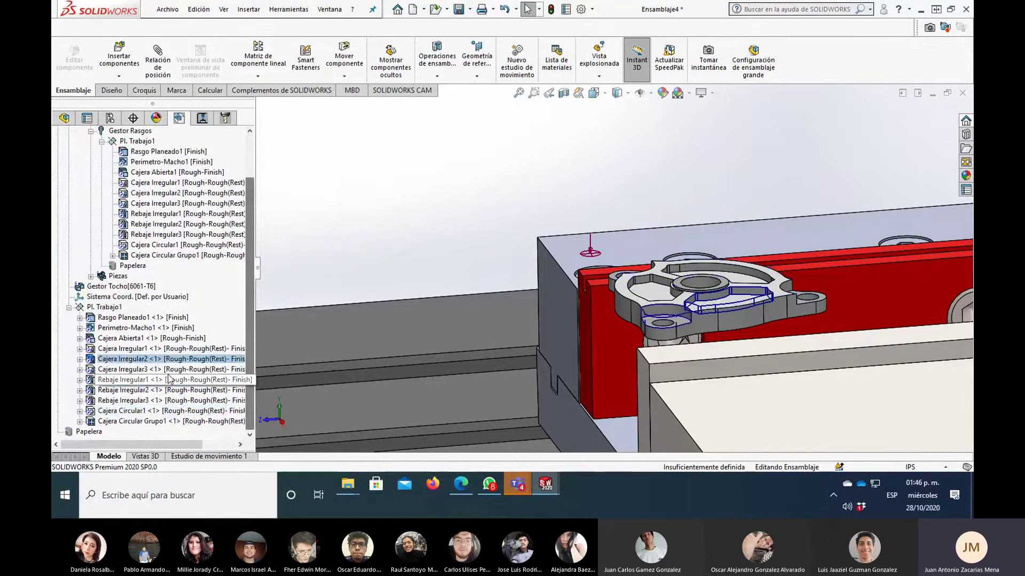
left_click(160, 400)
left_click(158, 414)
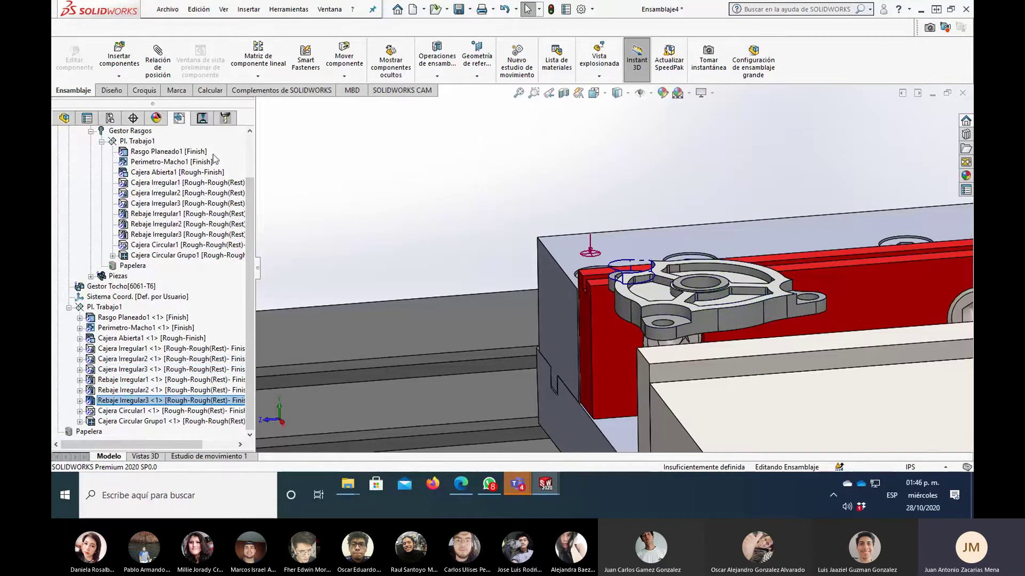
scroll(241, 146, "up", 2)
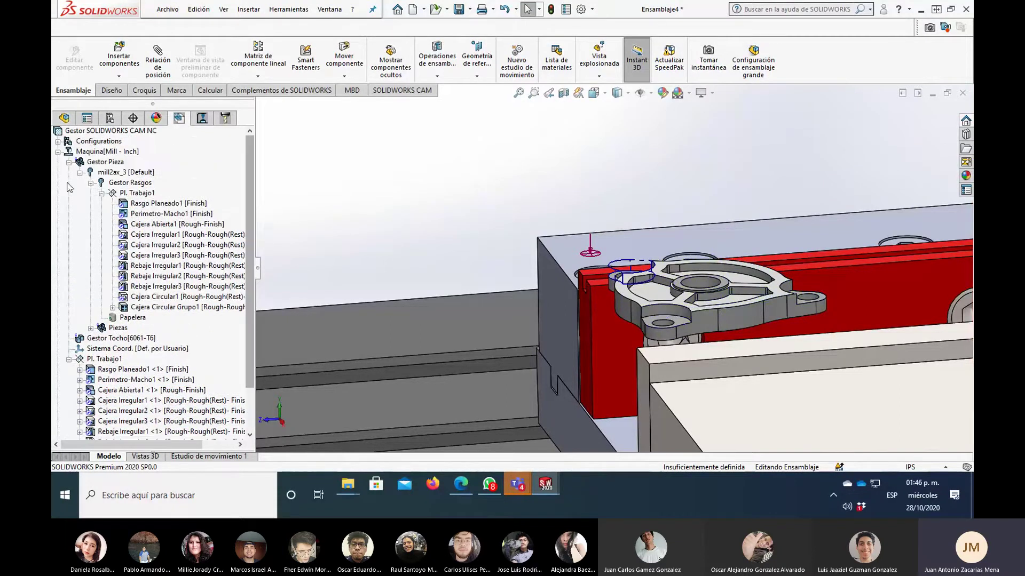
left_click(90, 183)
left_click(80, 173)
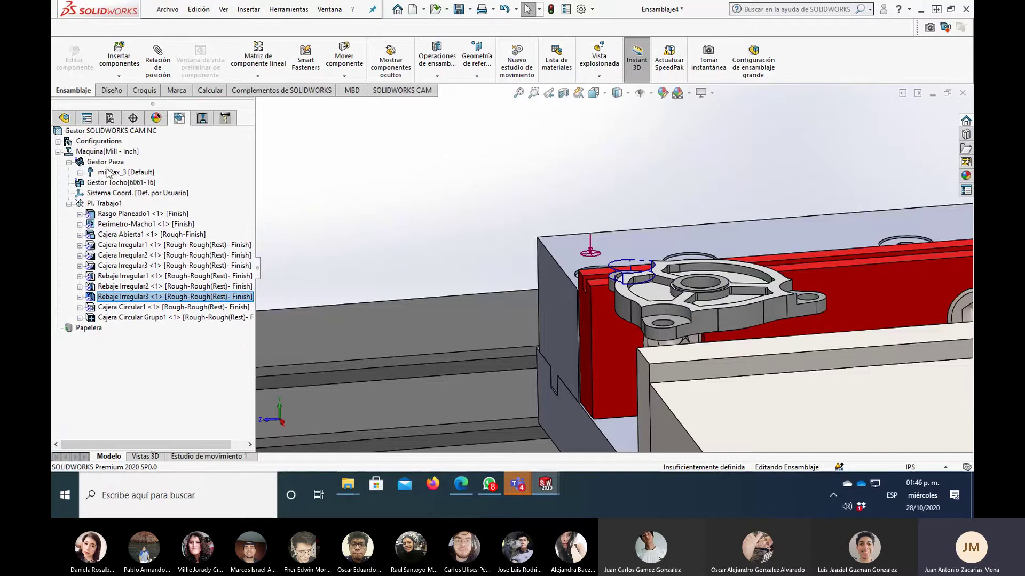
- Rebuild the CAM data and generate toolpaths for every Pl. Trabajo1 operation, Planeado1 through Contorneado10
left_click(208, 124)
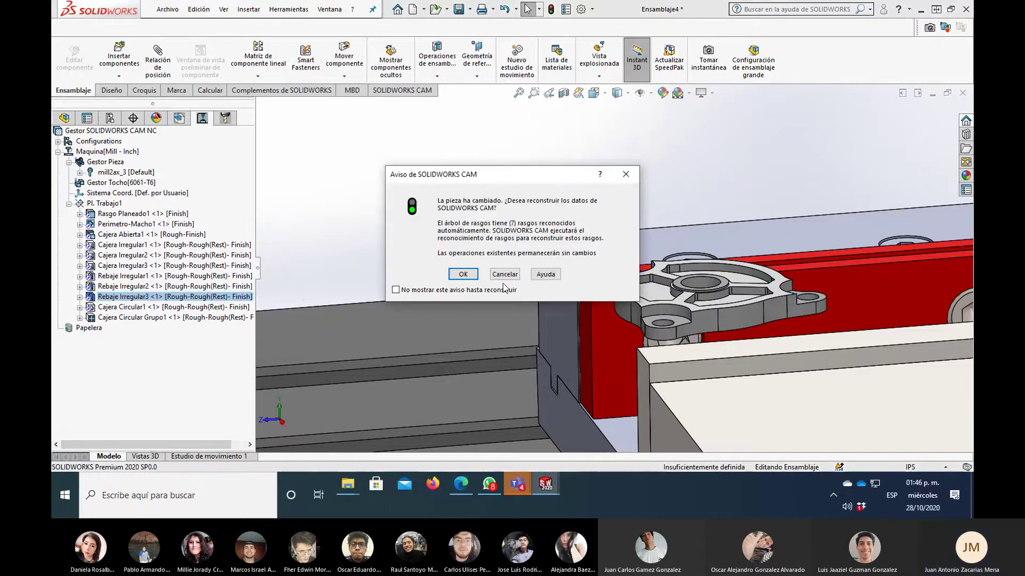
left_click(463, 275)
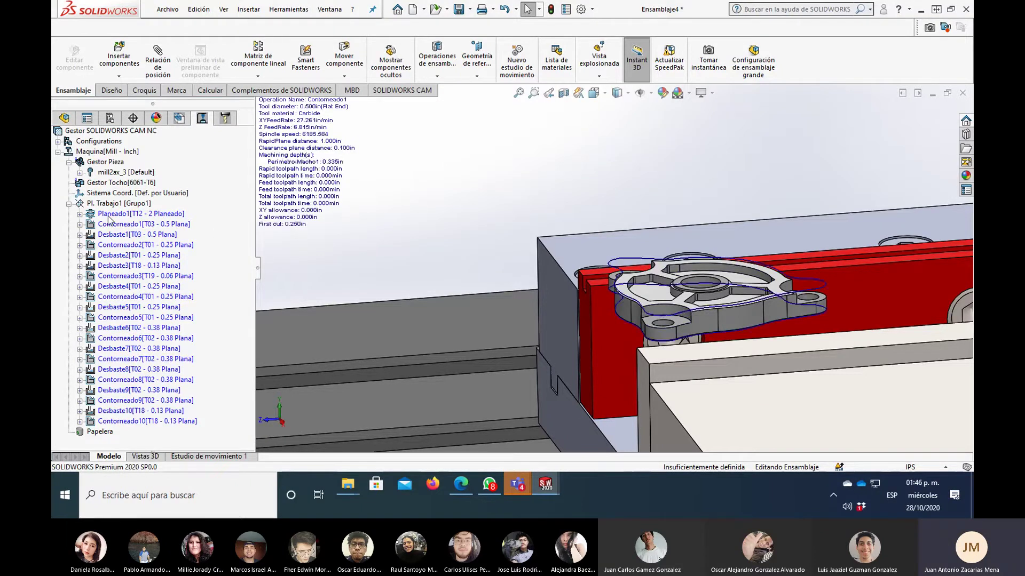
right_click(114, 203)
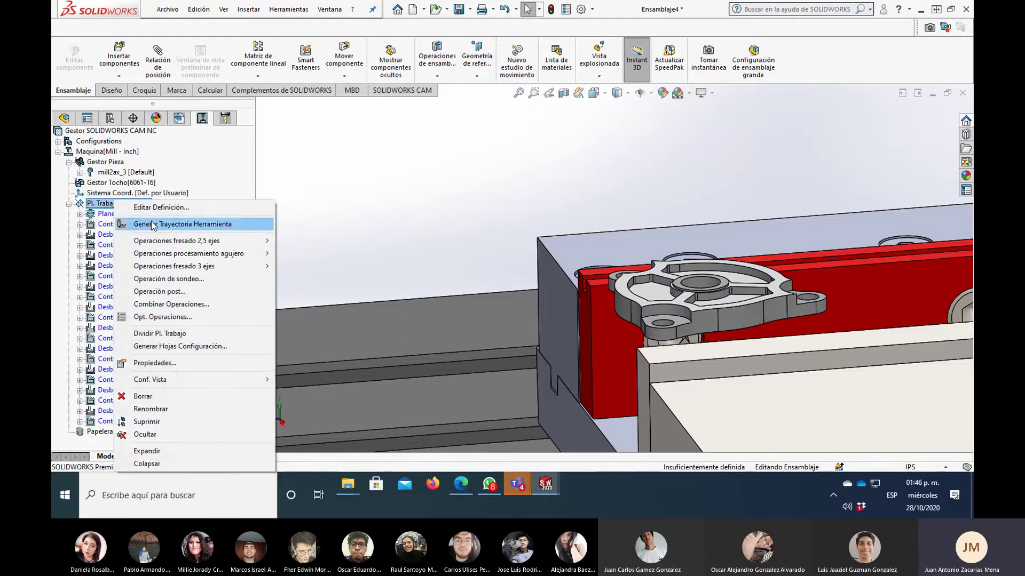
left_click(306, 227)
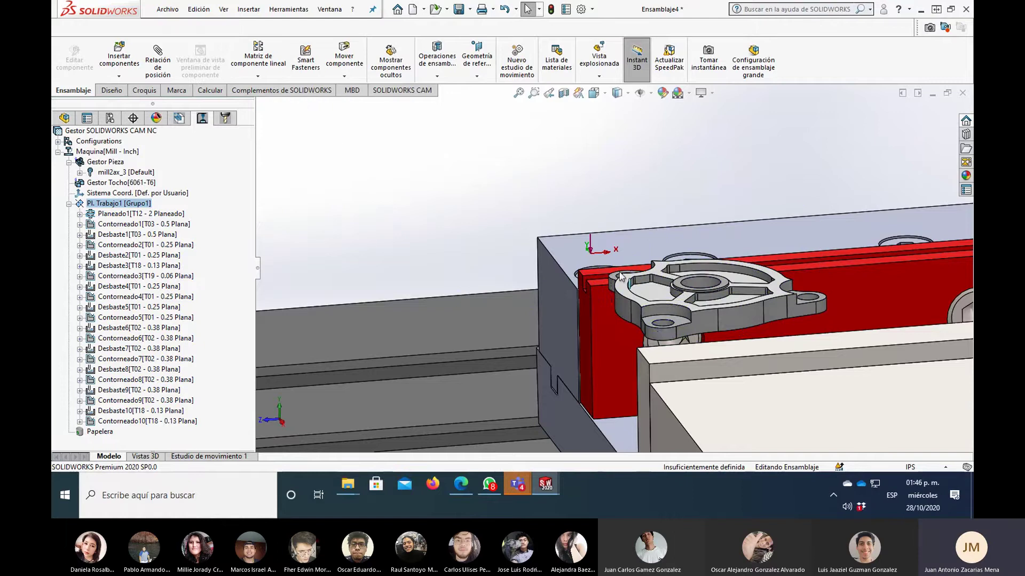
mouse_move(622, 277)
middle_mouse_down()
mouse_move(731, 284)
mouse_move(660, 323)
middle_mouse_up()
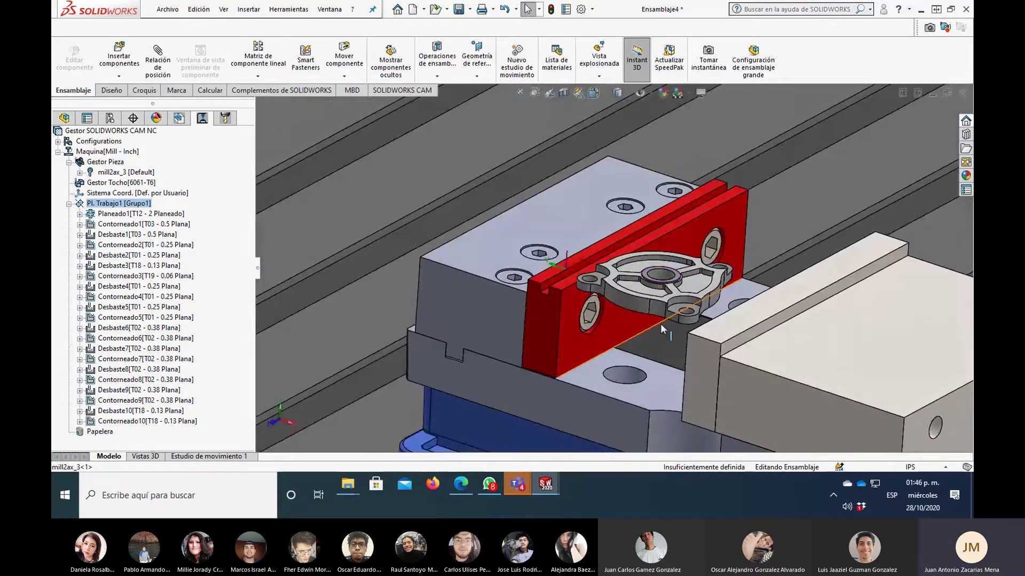
key("ctrl+7")
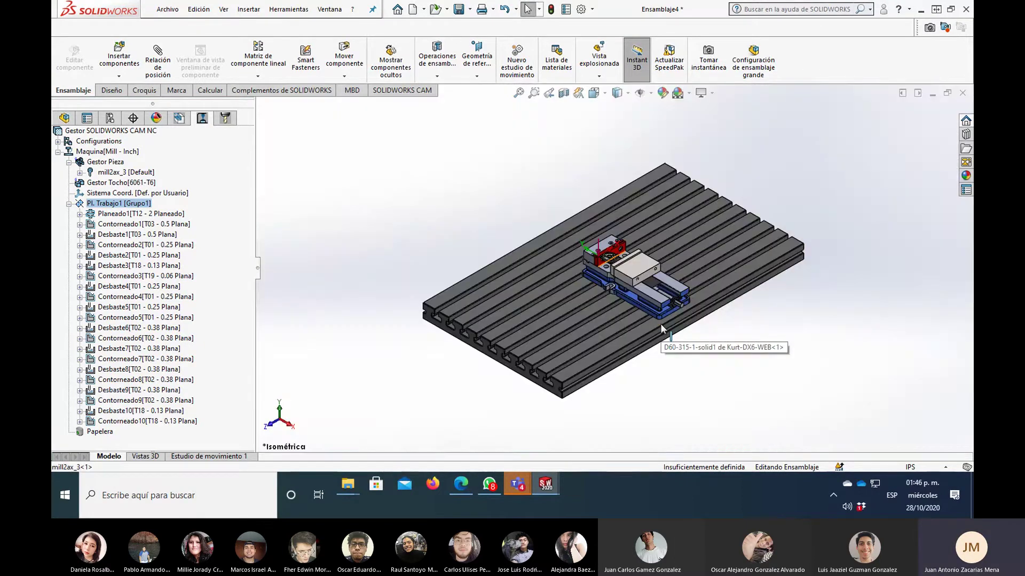
scroll(597, 267, "down", 2)
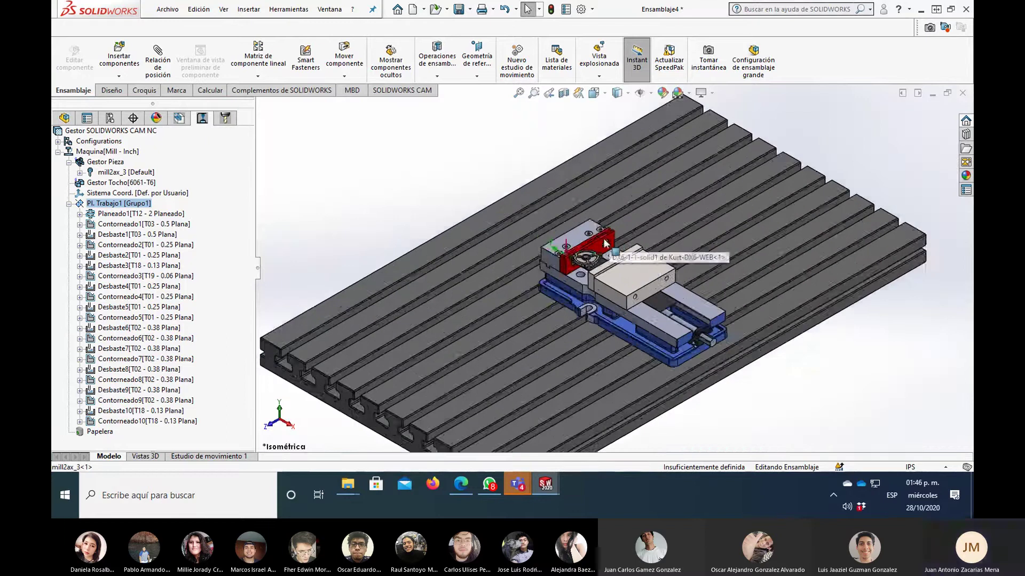
scroll(577, 264, "down", 3)
scroll(572, 265, "up", 2)
scroll(572, 266, "down", 3)
scroll(588, 251, "down", 3)
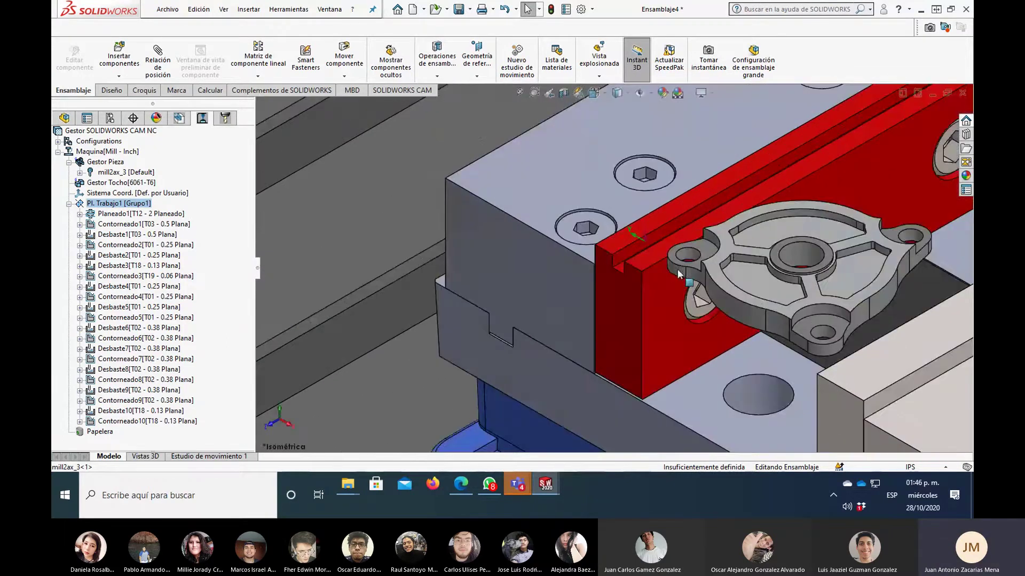
scroll(596, 225, "down", 2)
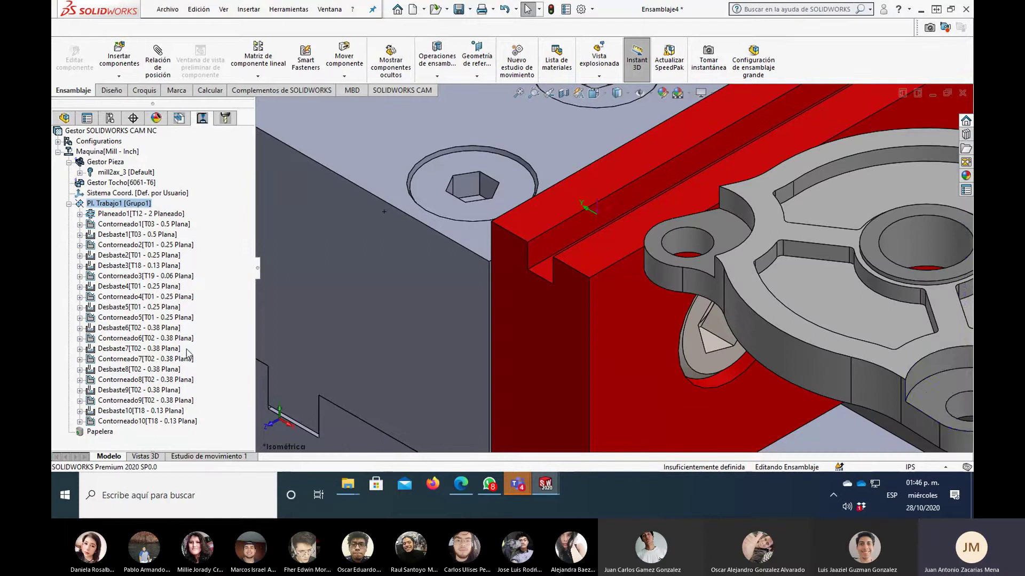
scroll(533, 312, "up", 5)
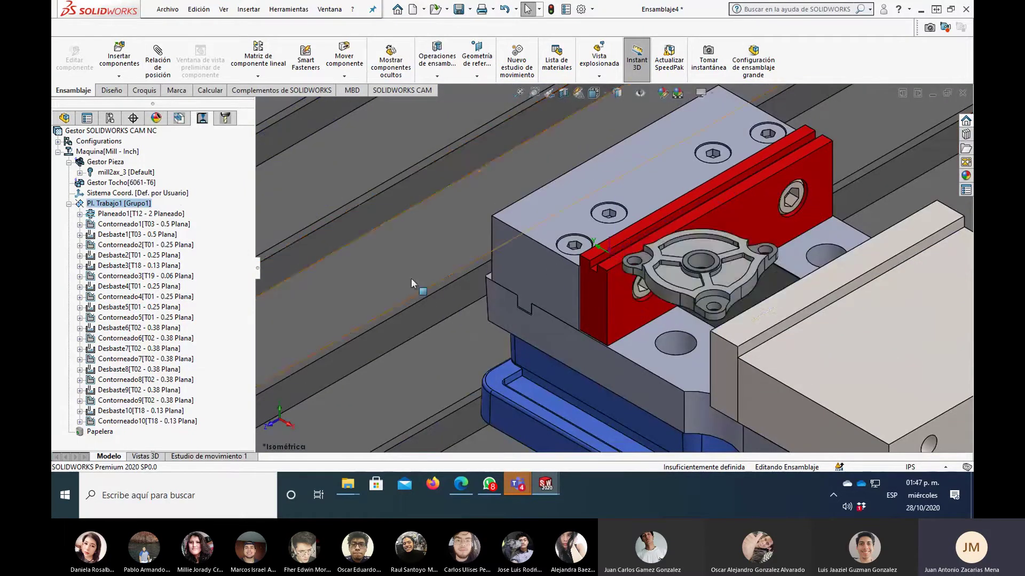
scroll(614, 278, "up", 3)
scroll(667, 288, "up", 2)
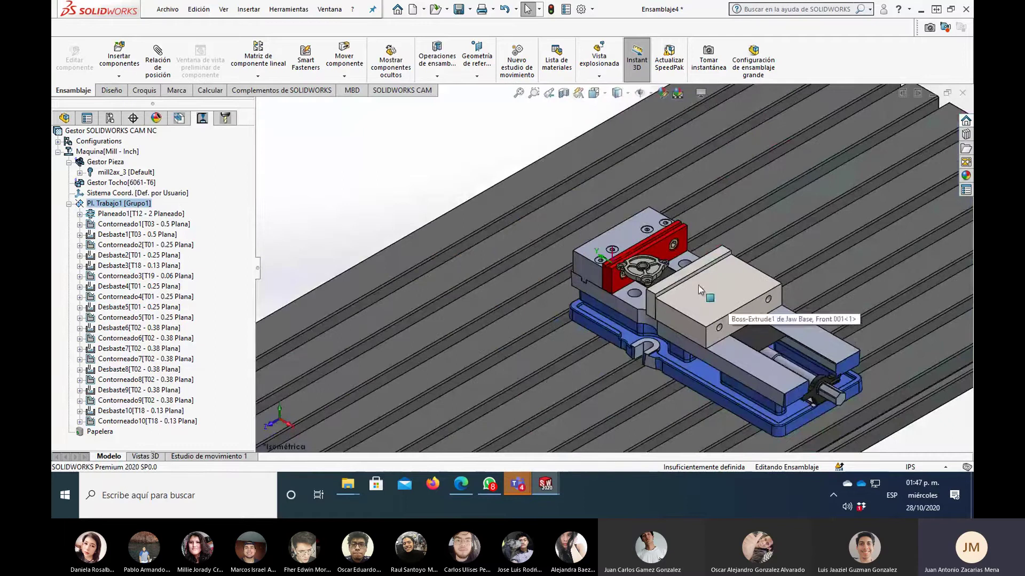
scroll(640, 283, "down", 1)
scroll(555, 274, "down", 2)
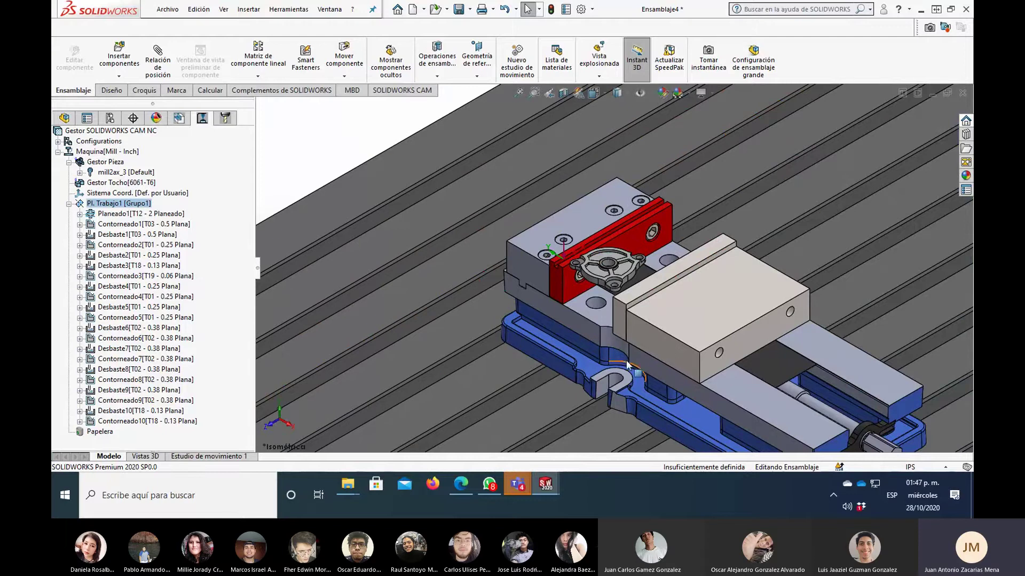
- Run the Pl. Trabajo1 toolpath simulation through Contorneado10 with the block fitted to view, then close it
right_click(122, 205)
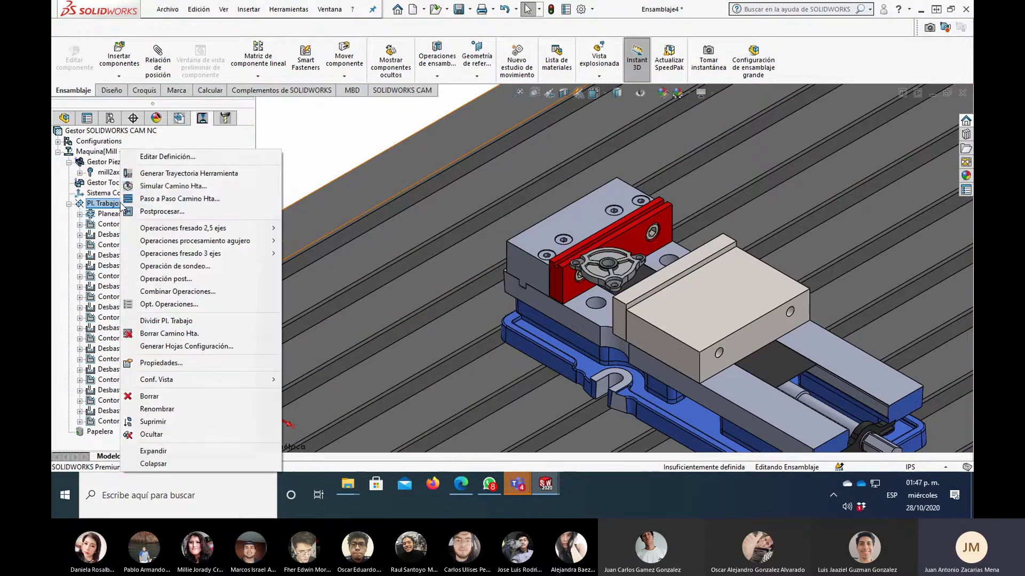
left_click(178, 187)
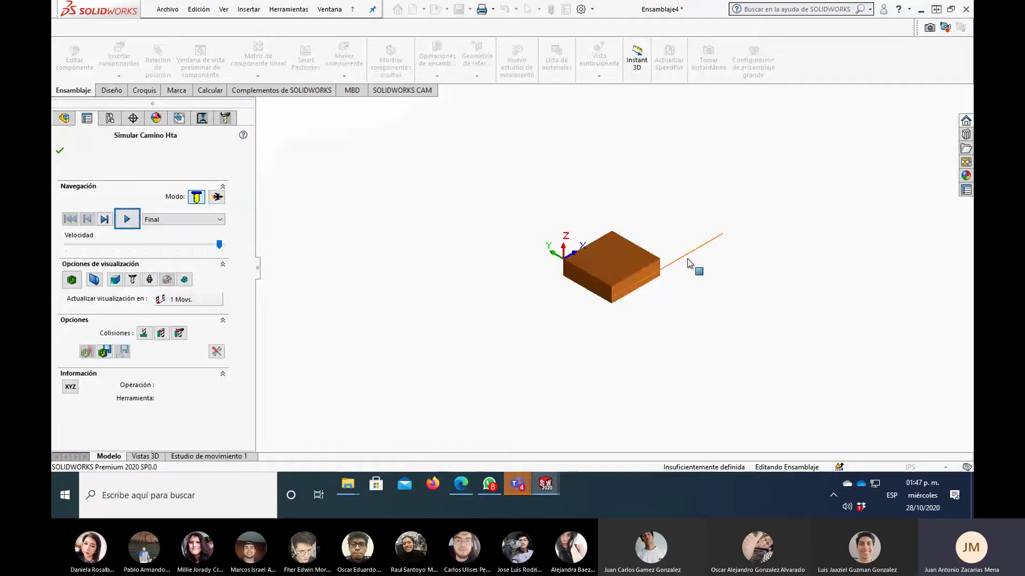
key("f")
left_click(123, 217)
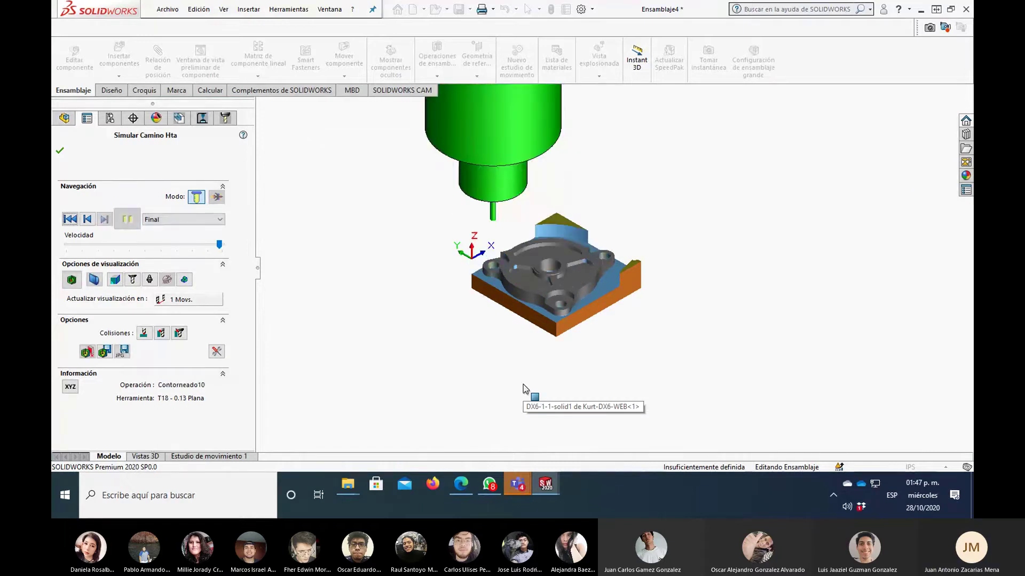
left_click(64, 155)
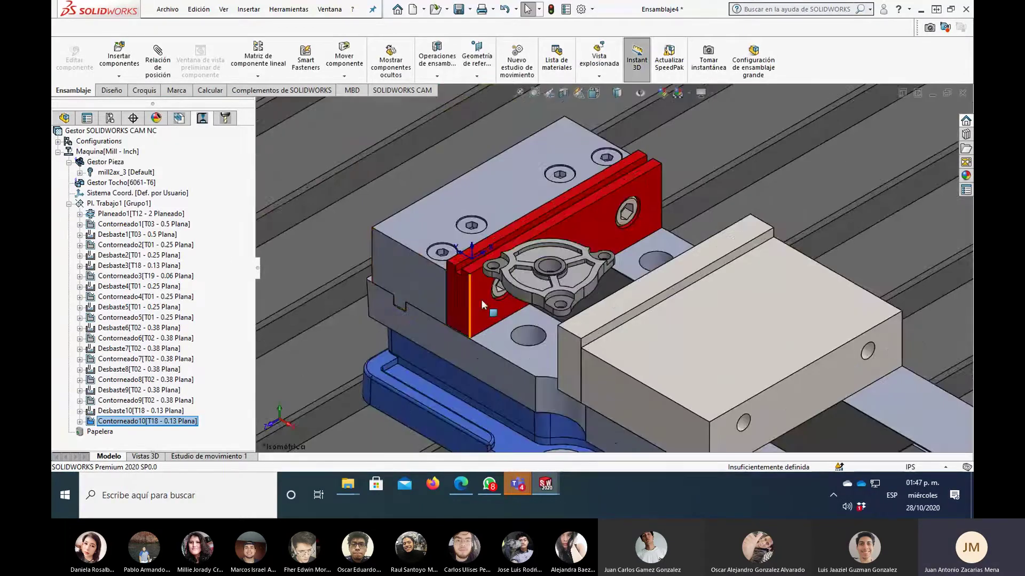
scroll(575, 305, "down", 1)
scroll(587, 297, "down", 2)
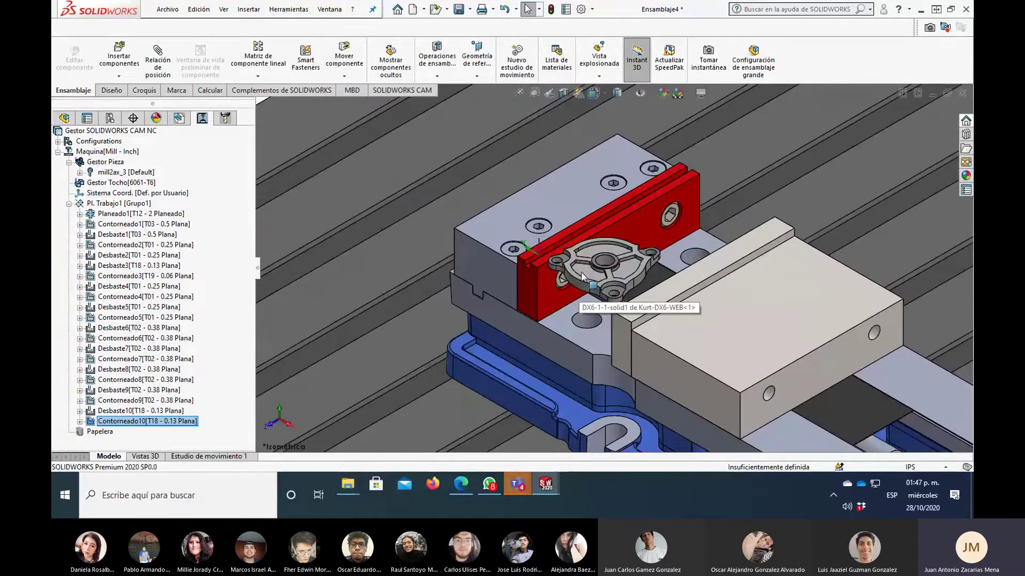
scroll(600, 286, "down", 2)
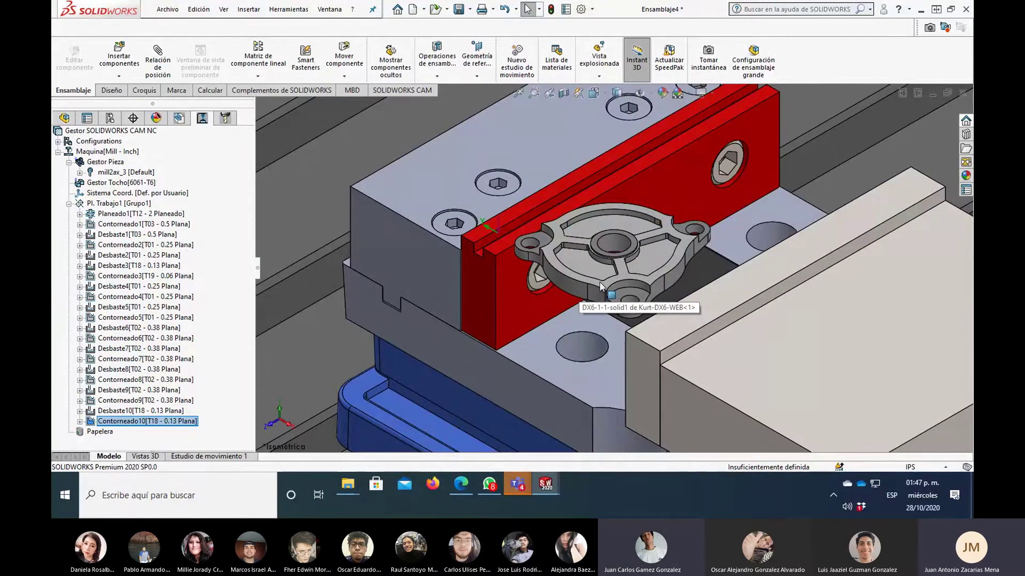
scroll(601, 286, "up", 3)
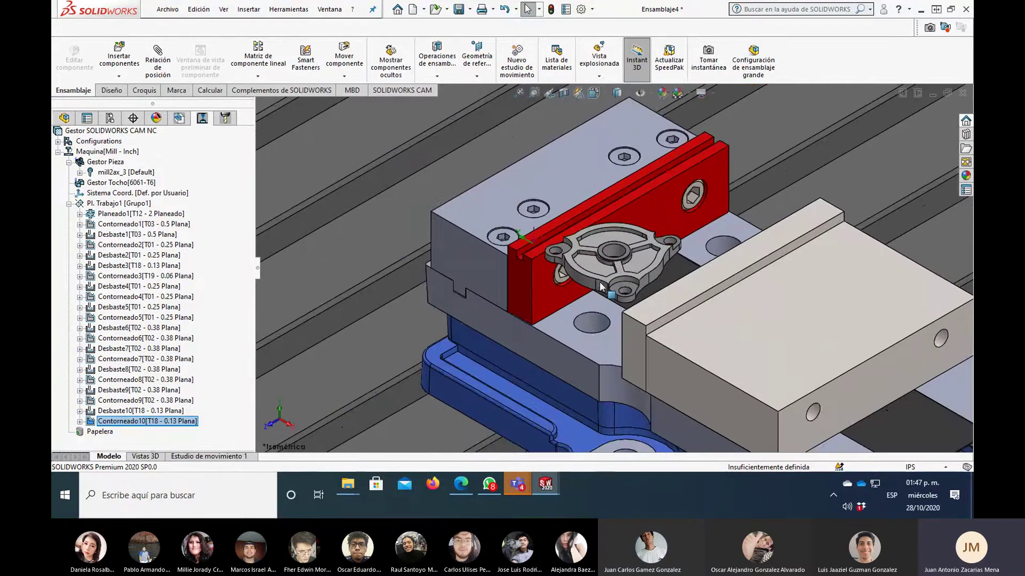
scroll(606, 280, "up", 1)
scroll(608, 278, "down", 1)
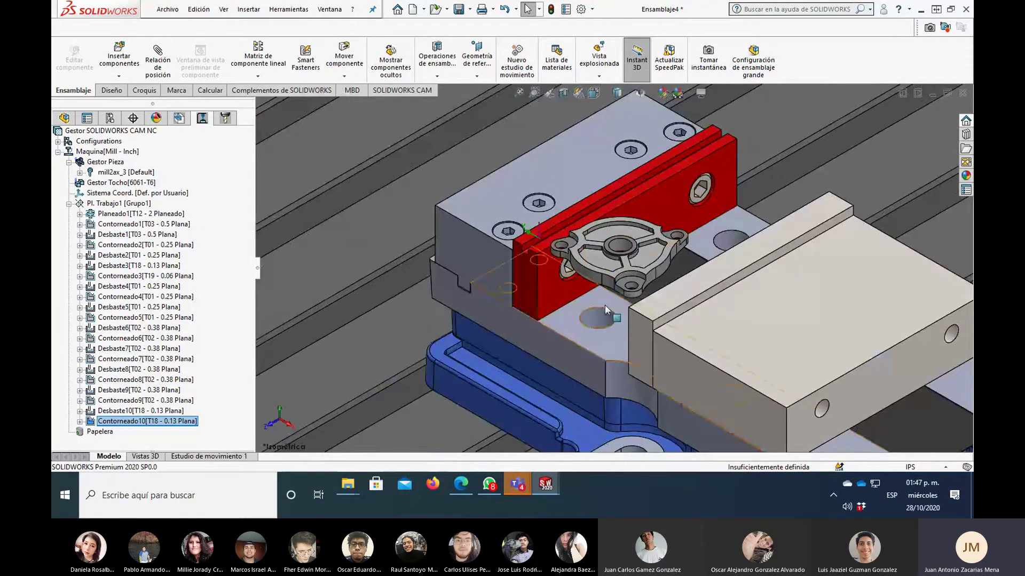
scroll(609, 277, "down", 1)
scroll(609, 278, "down", 1)
left_click(118, 182)
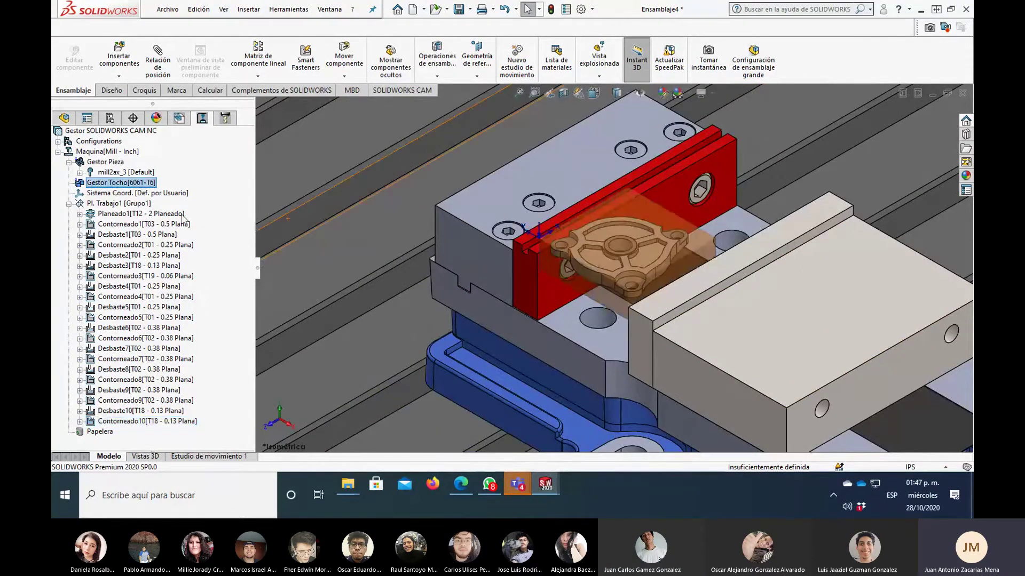
mouse_move(512, 331)
middle_mouse_down()
mouse_move(518, 263)
mouse_move(652, 213)
middle_mouse_up()
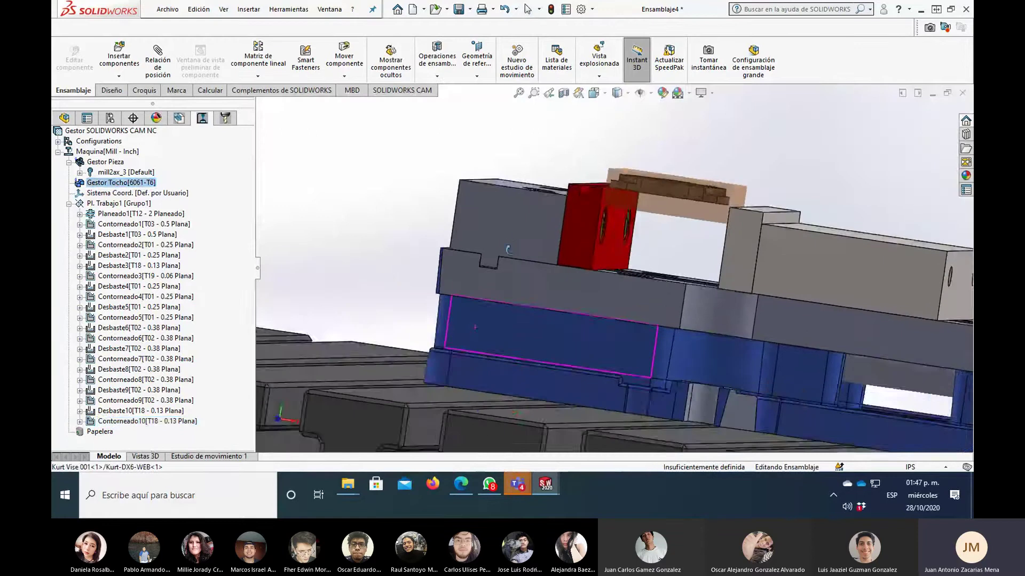
scroll(706, 167, "down", 1)
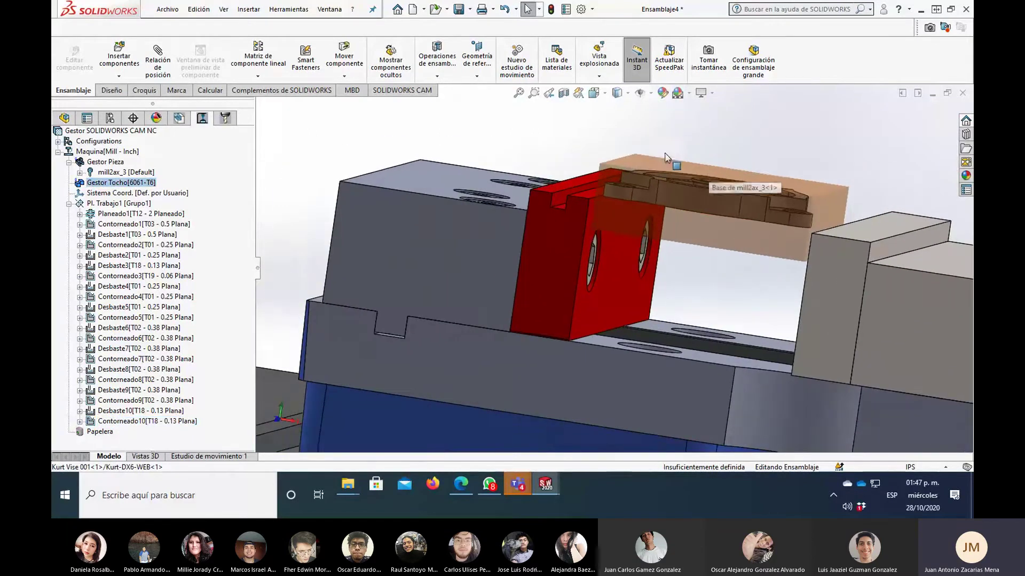
scroll(649, 178, "down", 1)
scroll(627, 180, "down", 1)
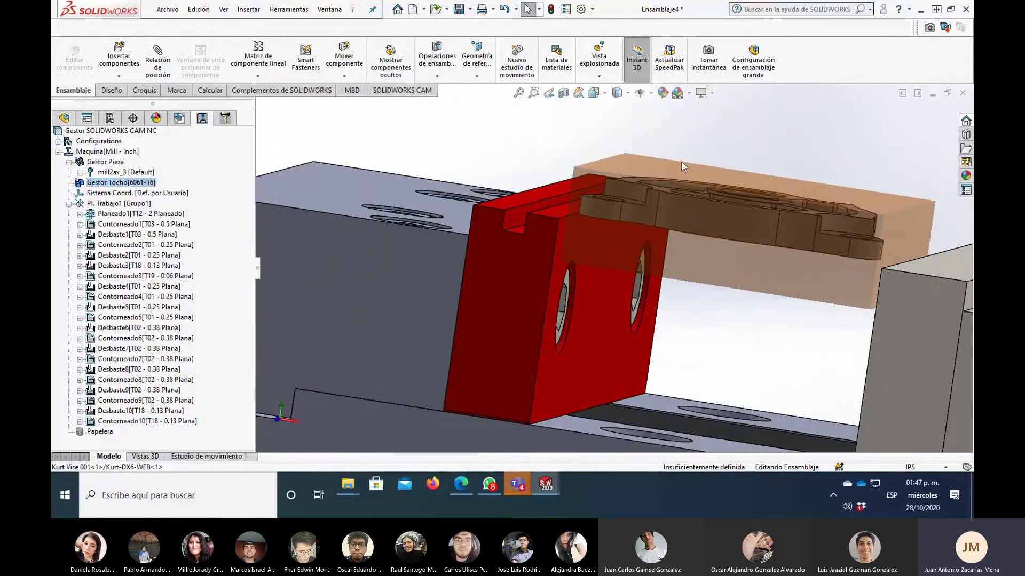
middle_click_drag(706, 278, 854, 324)
left_click(882, 327)
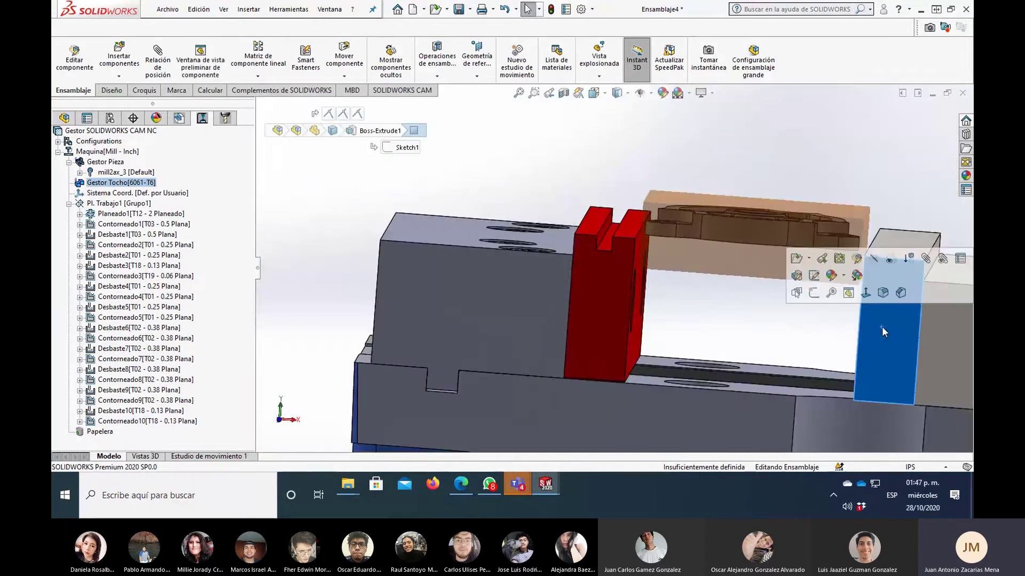
key("ctrl+8")
scroll(626, 233, "down", 2)
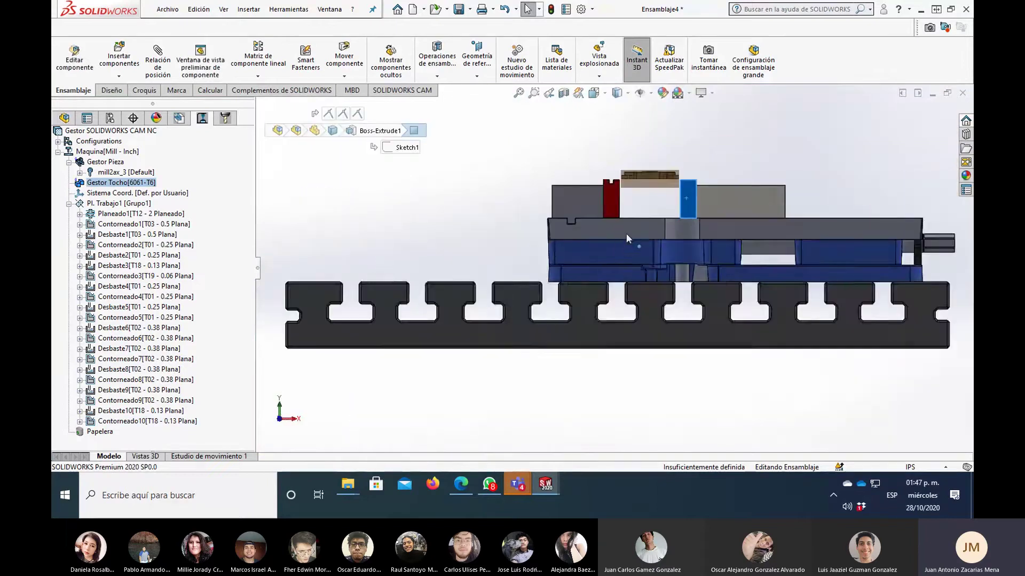
scroll(626, 233, "down", 3)
scroll(651, 235, "down", 3)
scroll(652, 235, "down", 2)
scroll(558, 215, "down", 2)
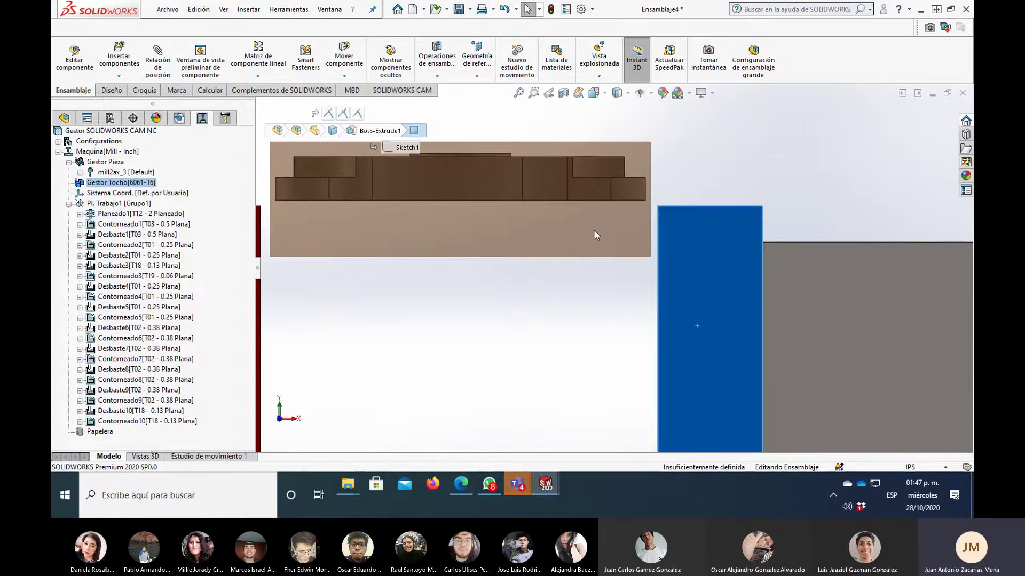
scroll(593, 230, "up", 3)
scroll(575, 261, "up", 2)
mouse_move(575, 262)
middle_mouse_down()
mouse_move(547, 289)
mouse_move(555, 233)
middle_mouse_up()
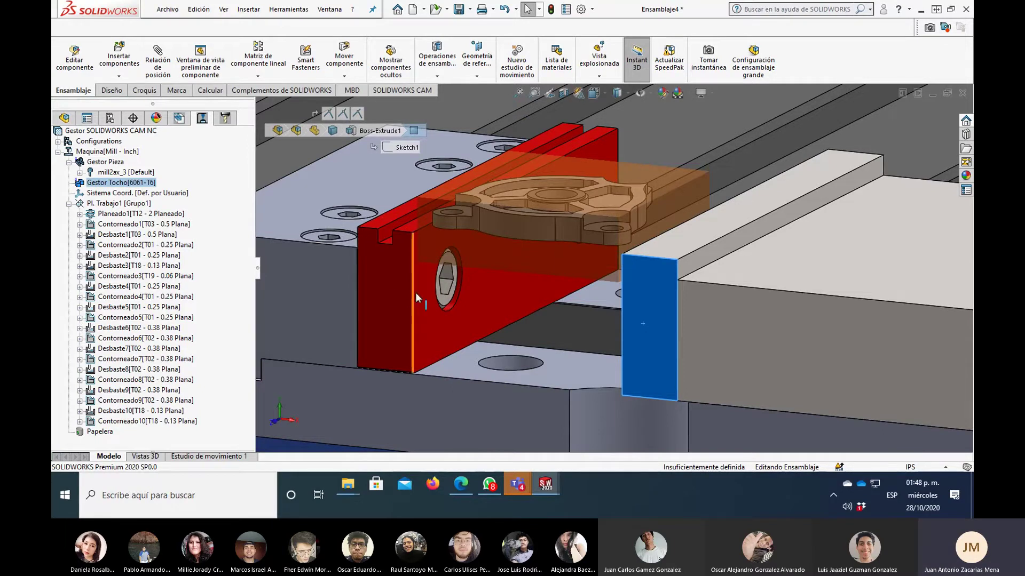
middle_click_drag(609, 311, 631, 279)
middle_click_drag(792, 240, 793, 248)
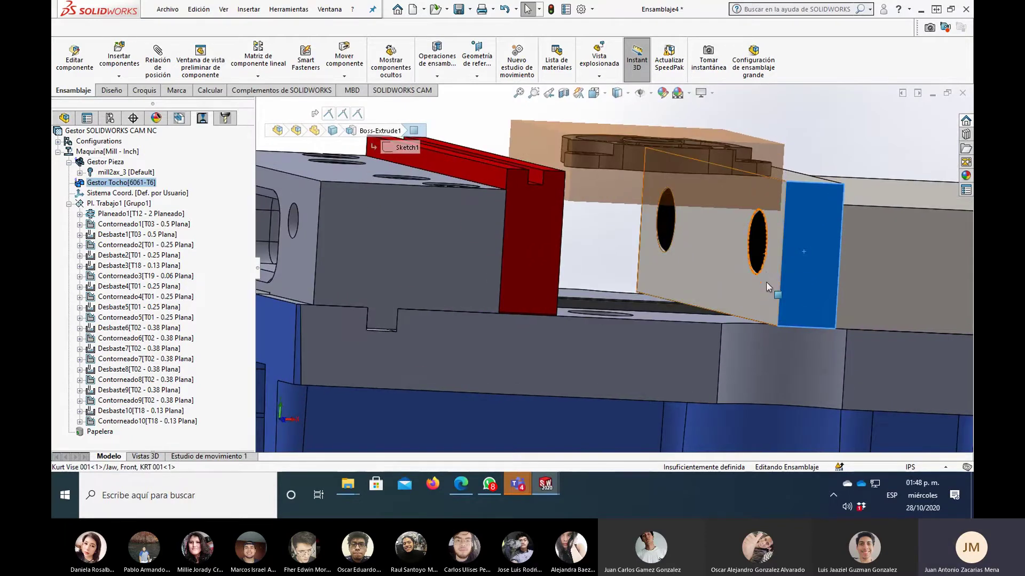
middle_click_drag(767, 282, 620, 270)
left_click(620, 266)
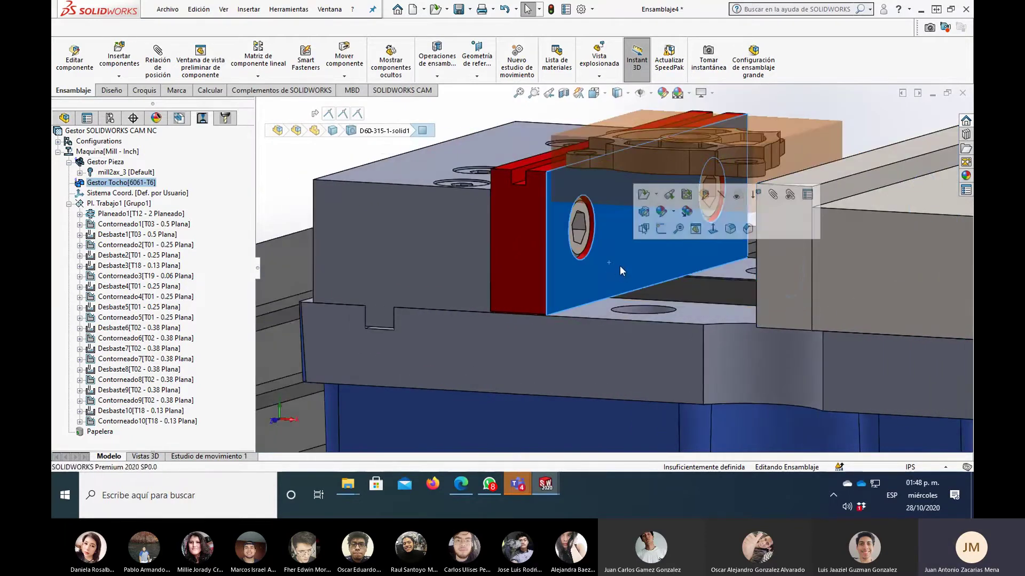
mouse_move(717, 245)
middle_mouse_down()
mouse_move(752, 255)
mouse_move(811, 149)
middle_mouse_up()
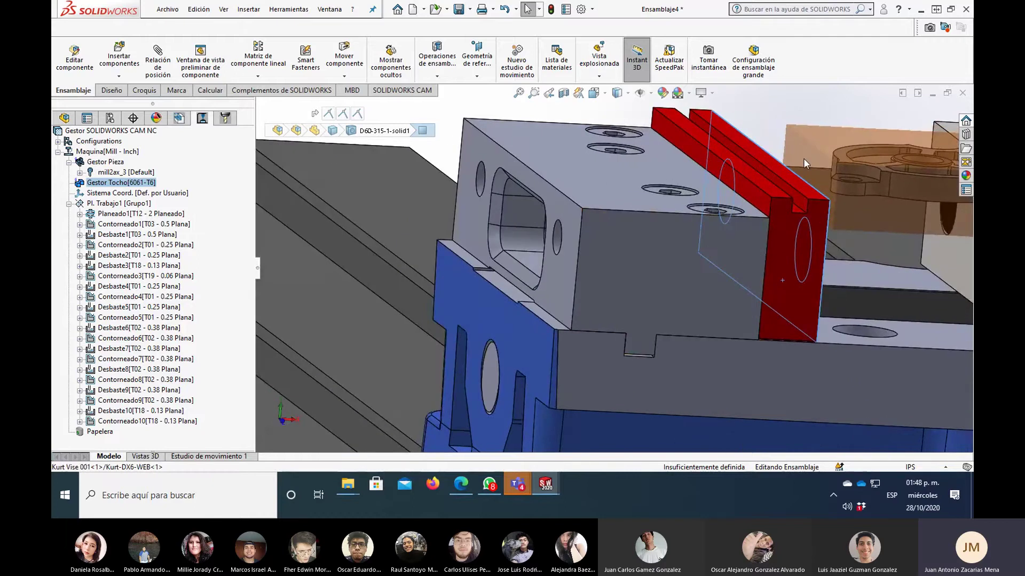
scroll(825, 203, "up", 2)
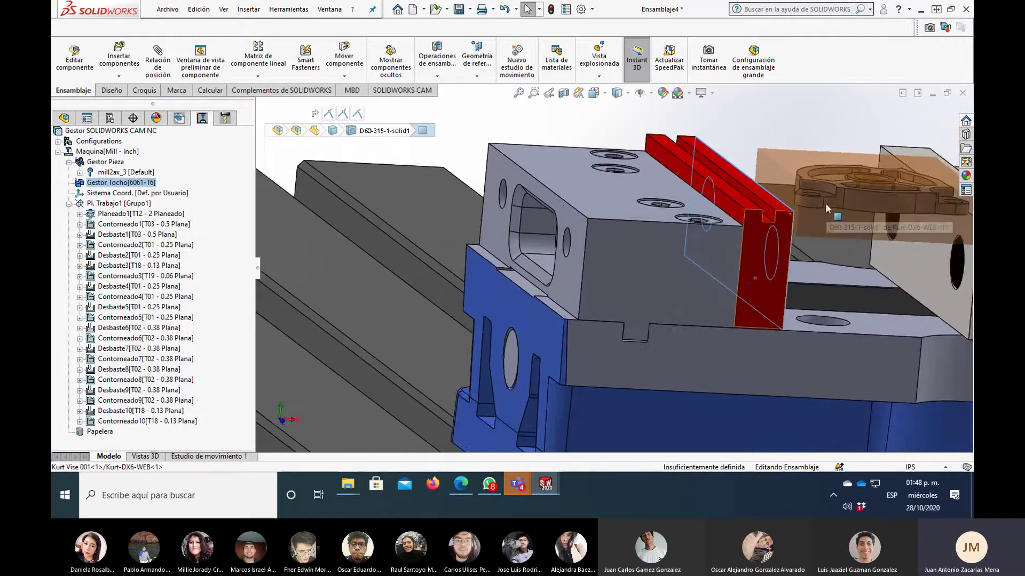
scroll(825, 203, "up", 2)
left_click(555, 153)
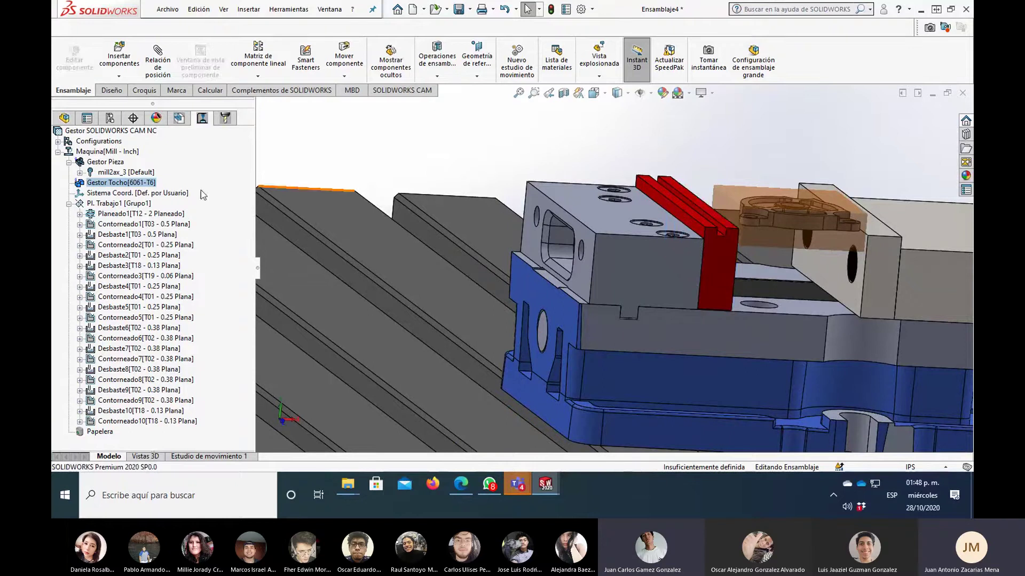
- Show the part's coordinate system and check the Contorneado1 toolpath details under Pl. Trabajo1
left_click(116, 193)
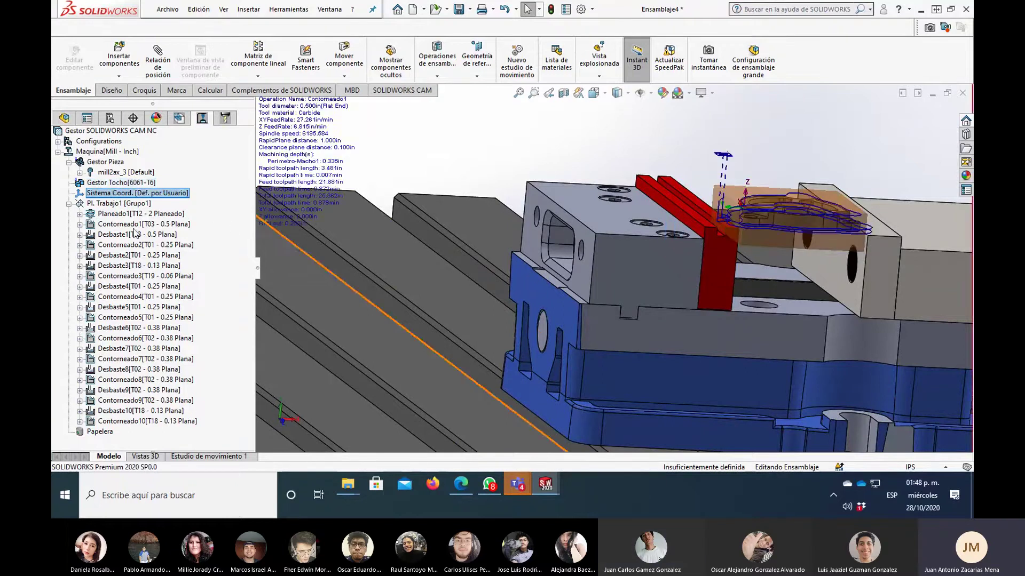
key("Down")
key("Down")
key("Down")
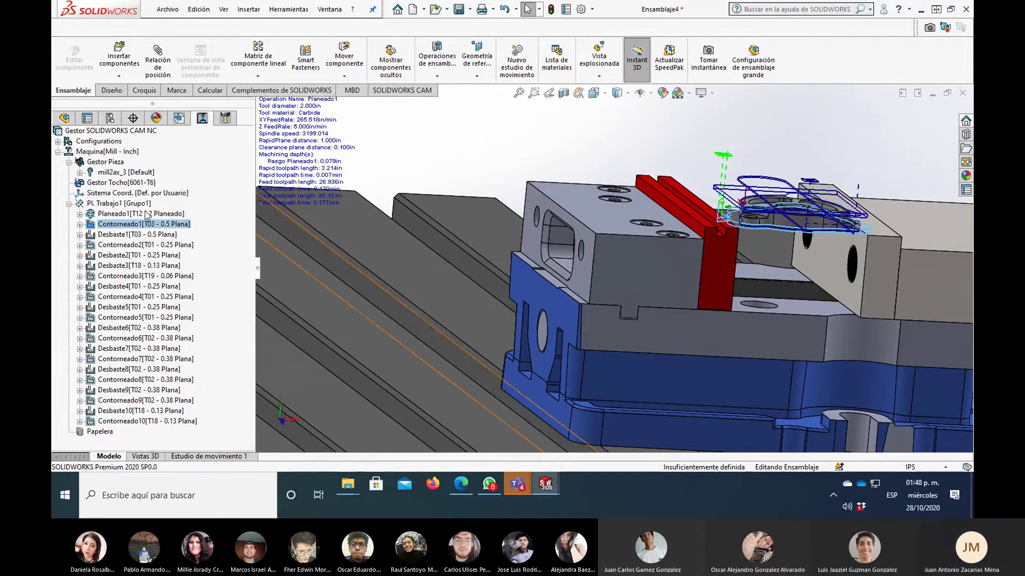
key("Up")
key("Up")
scroll(815, 235, "down", 5)
scroll(816, 236, "down", 2)
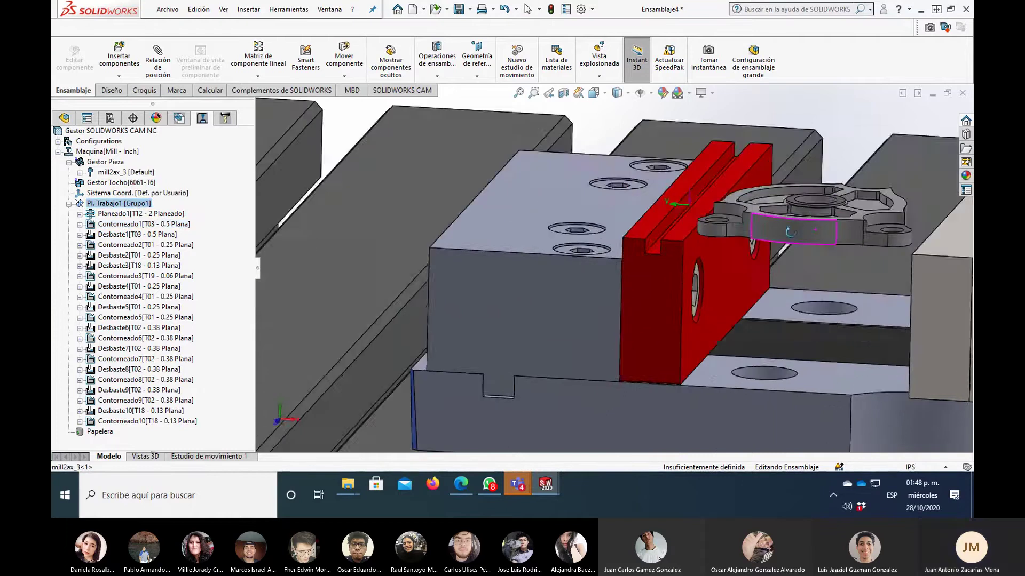
scroll(832, 237, "down", 2)
scroll(854, 240, "down", 2)
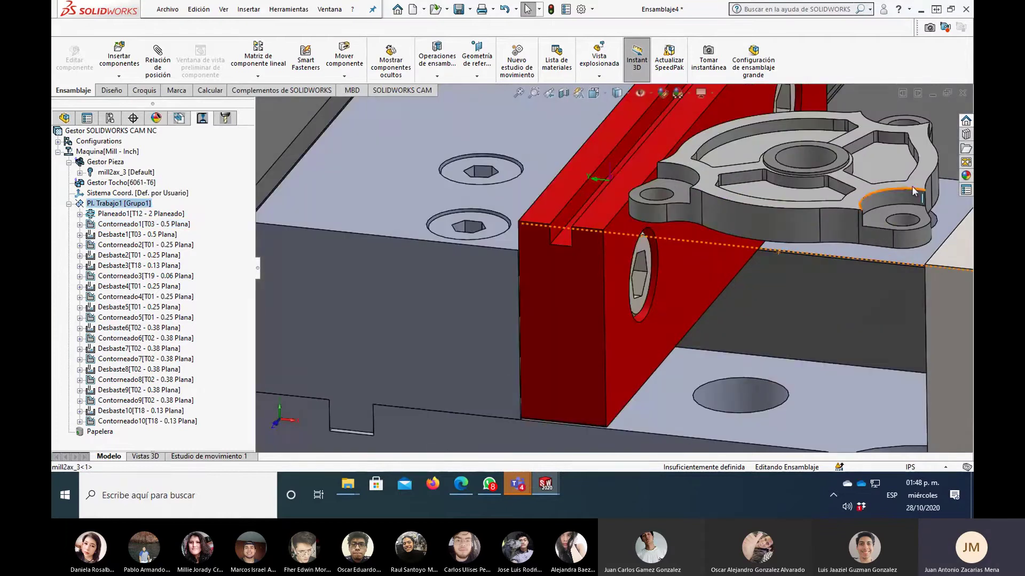
- Orbit around the vise, selecting the vise, a part edge and the red jaw's front face
mouse_move(904, 197)
middle_mouse_down()
mouse_move(673, 287)
mouse_move(919, 344)
mouse_move(959, 307)
mouse_move(861, 309)
mouse_move(879, 220)
middle_mouse_up()
left_click(668, 290)
scroll(918, 338, "up", 3)
scroll(862, 310, "down", 3)
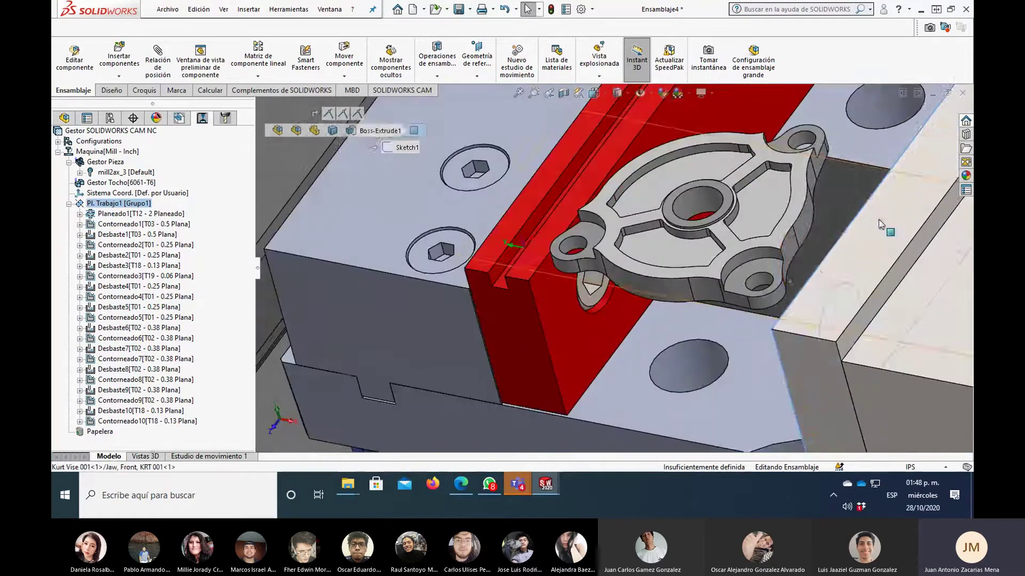
left_click(785, 256)
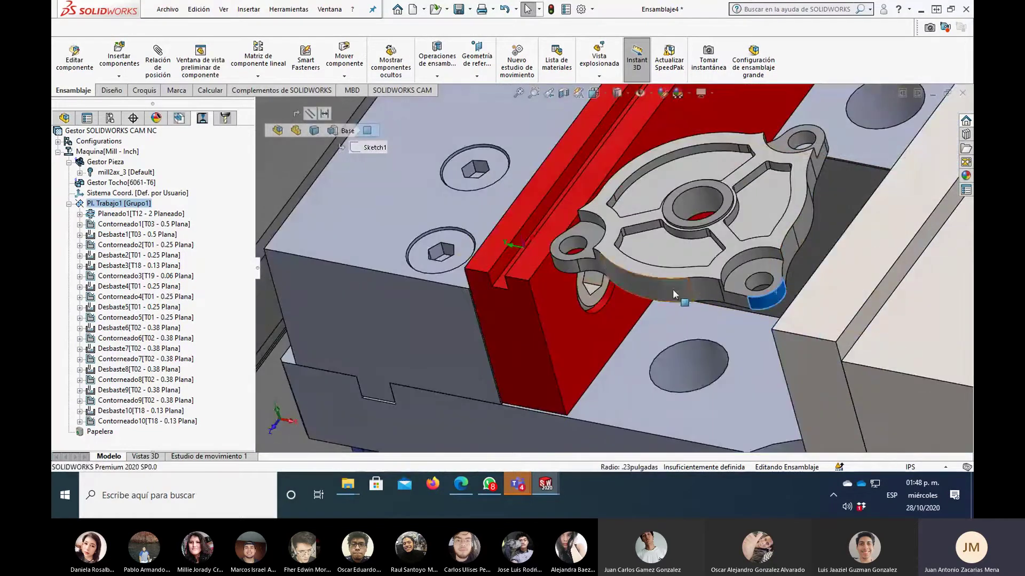
middle_click_drag(642, 191, 626, 190)
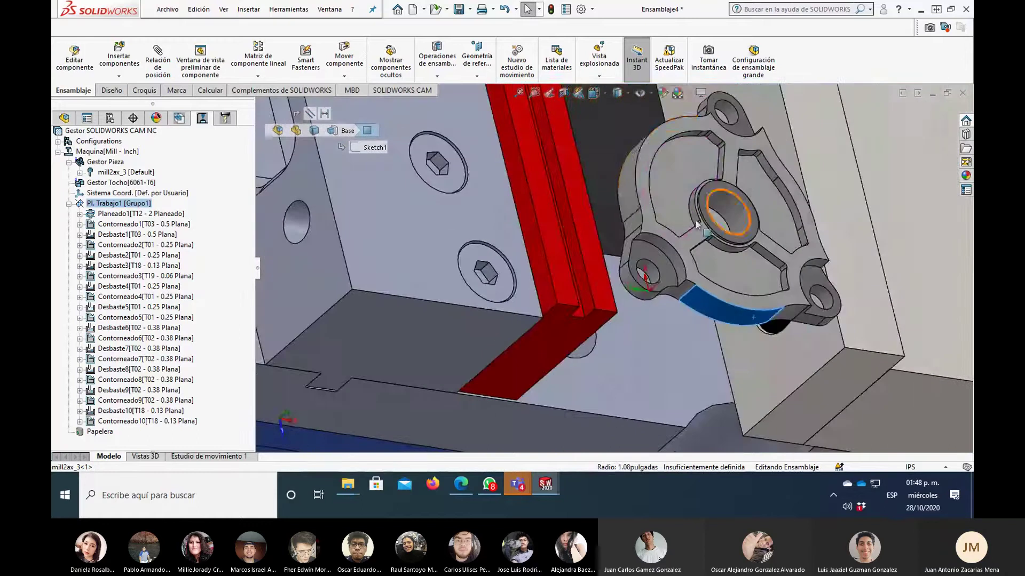
scroll(802, 260, "up", 5)
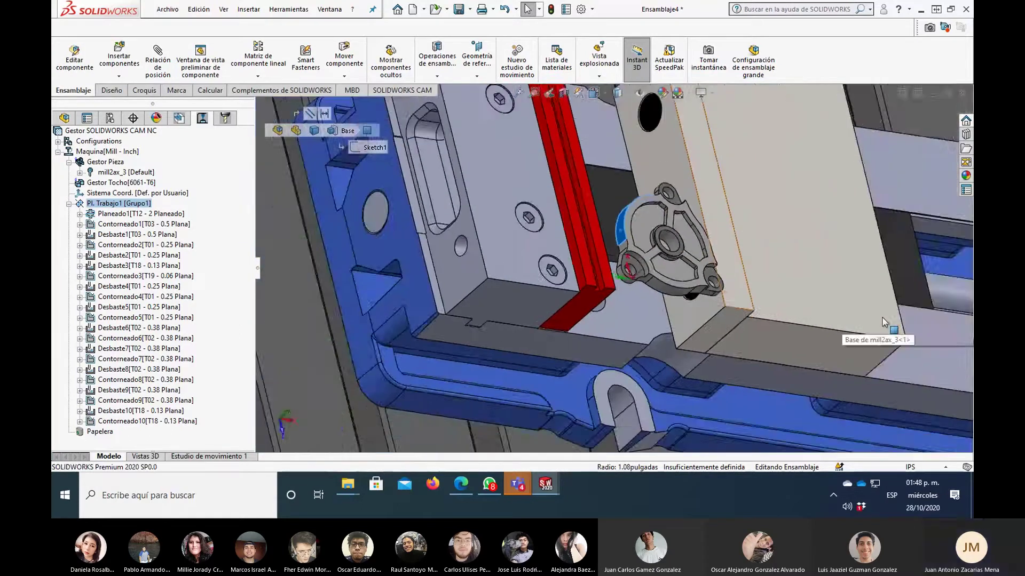
scroll(802, 260, "up", 3)
middle_click_drag(802, 260, 688, 259)
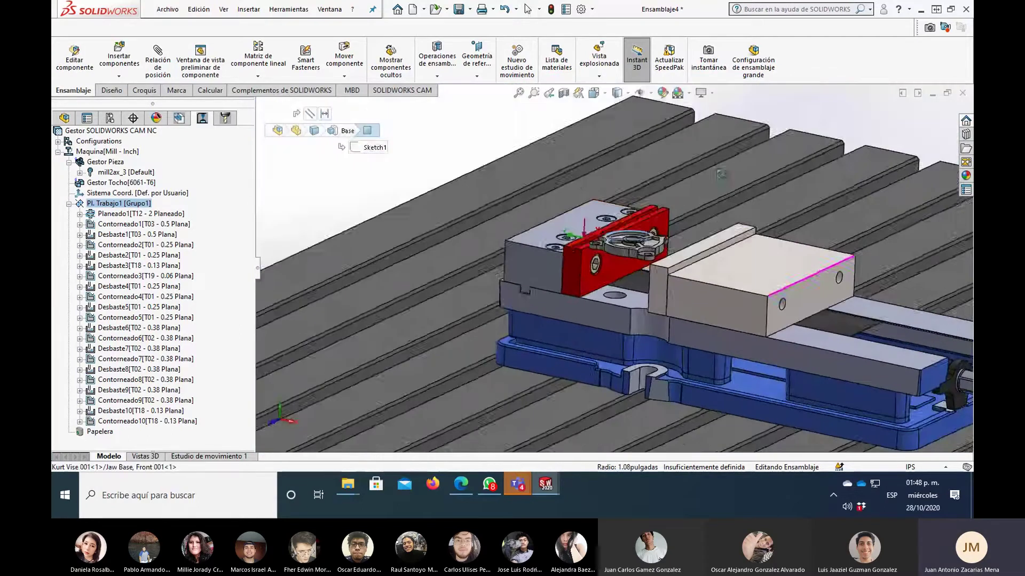
scroll(688, 259, "down", 3)
scroll(689, 259, "down", 2)
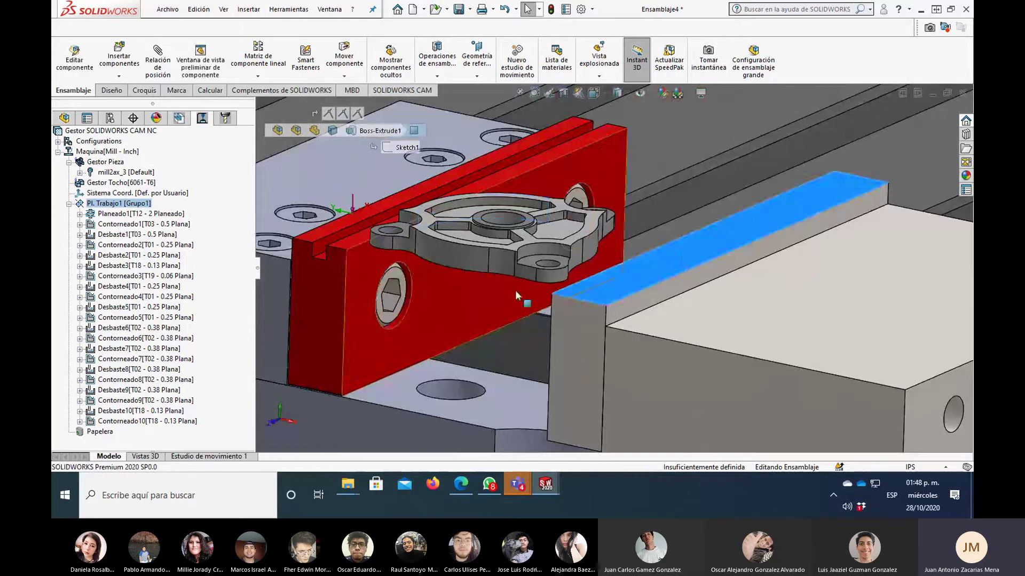
left_click(476, 289)
middle_click_drag(541, 288, 589, 229)
scroll(589, 229, "down", 2)
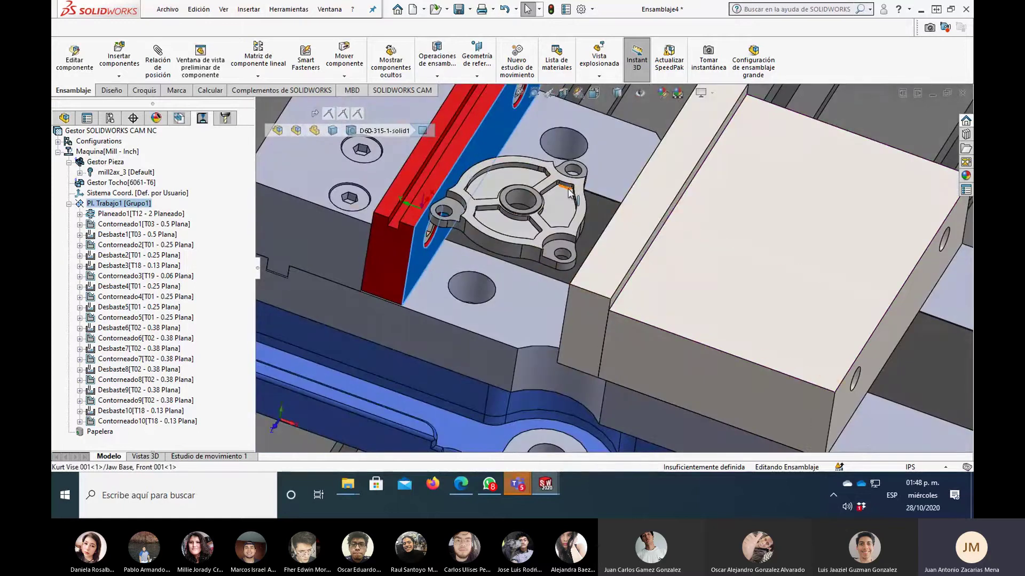
scroll(626, 255, "up", 3)
scroll(735, 261, "up", 1)
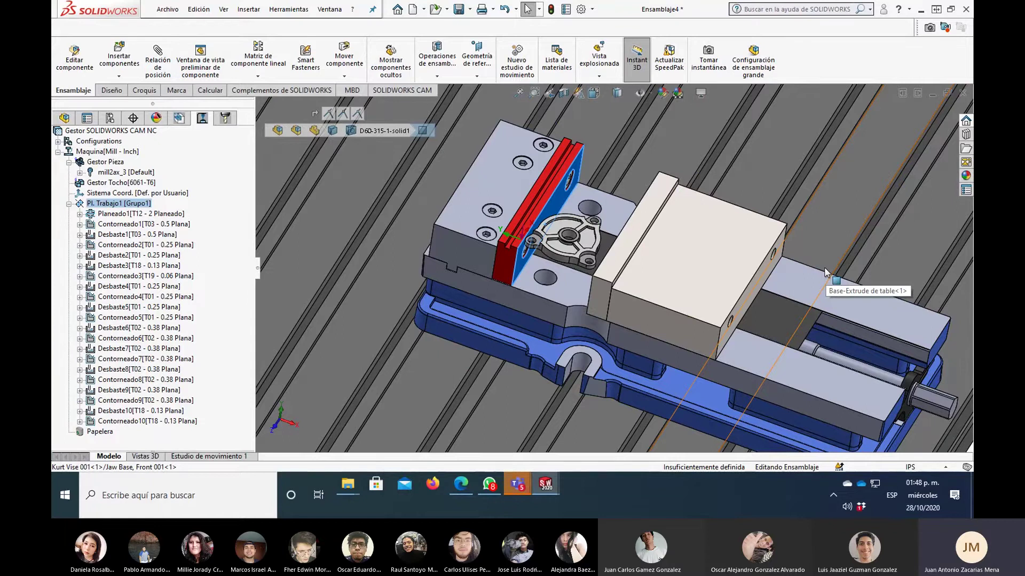
scroll(828, 311, "up", 3)
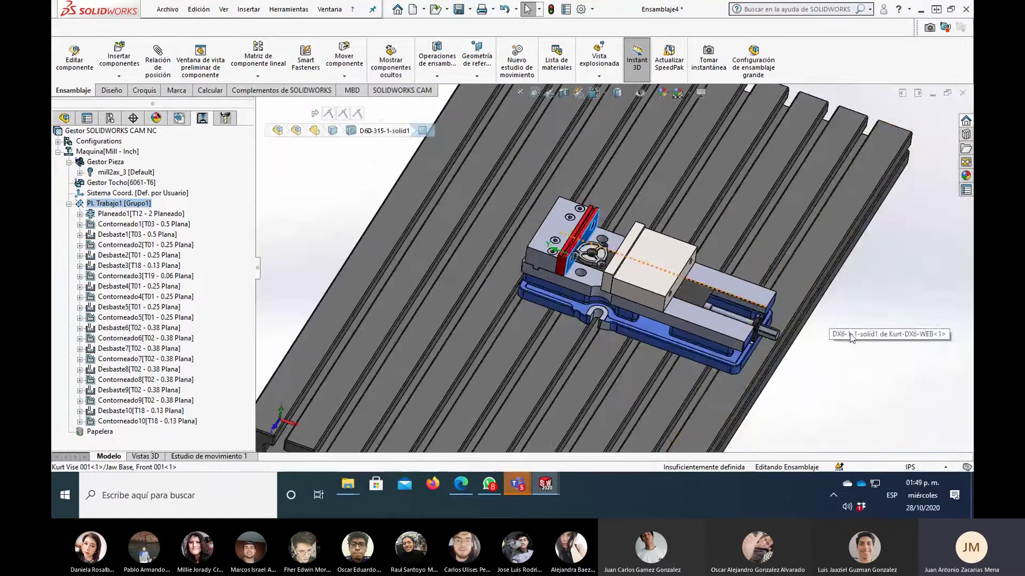
- Clear the selection and view the table, vise and clamped part from other angles
left_click(850, 338)
middle_click_drag(626, 298, 631, 265)
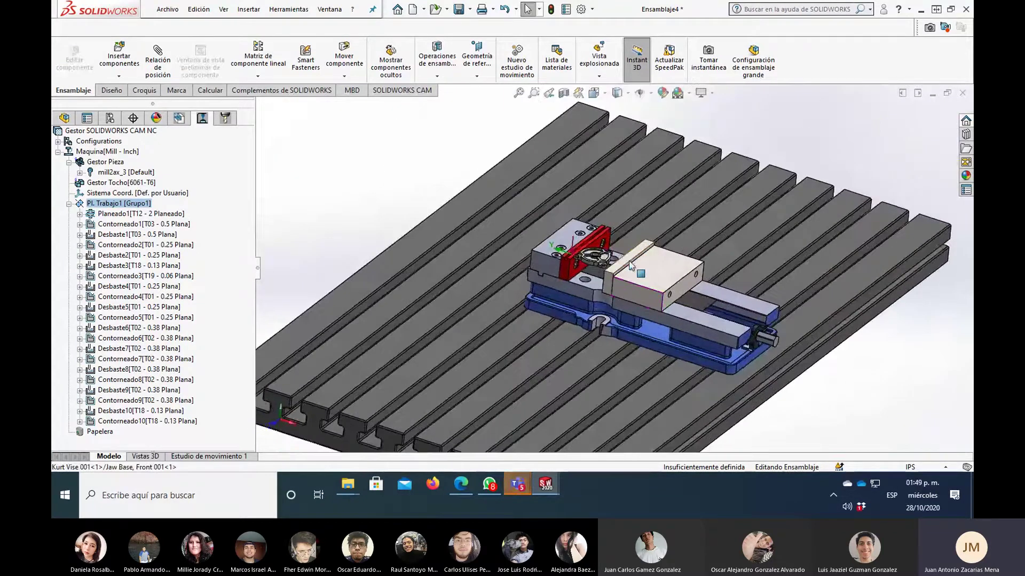
scroll(590, 271, "down", 3)
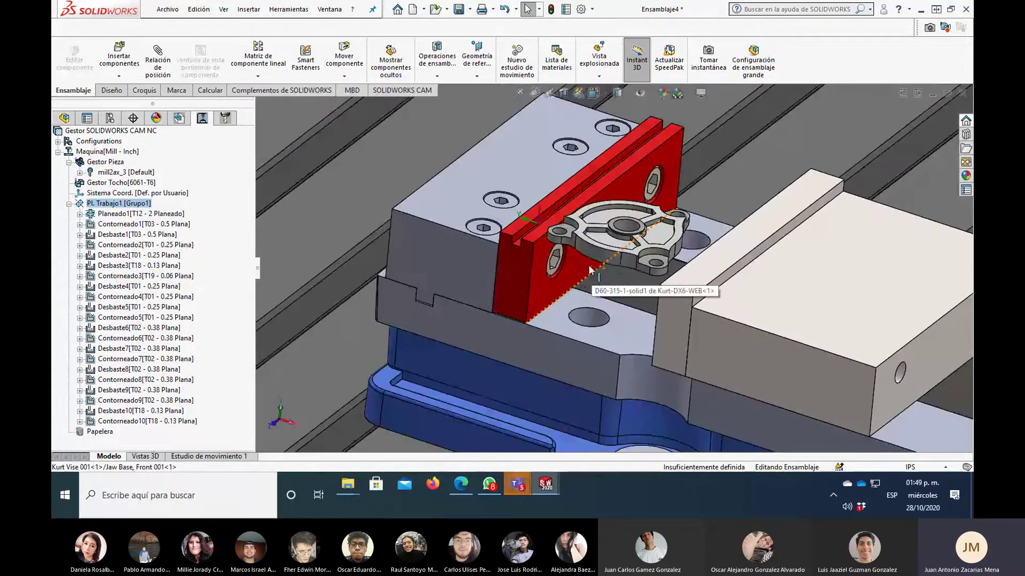
scroll(614, 259, "up", 2)
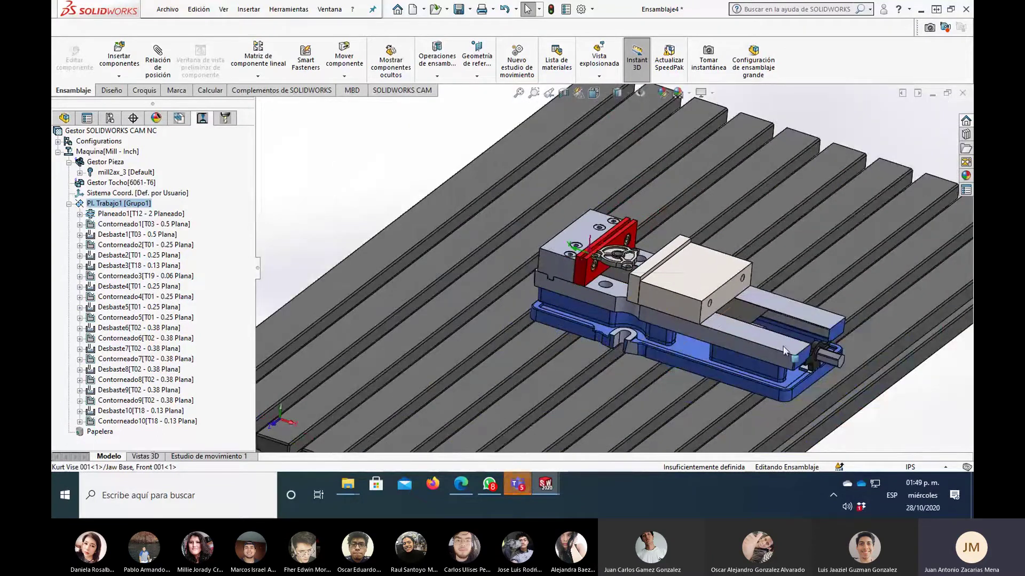
scroll(630, 288, "down", 3)
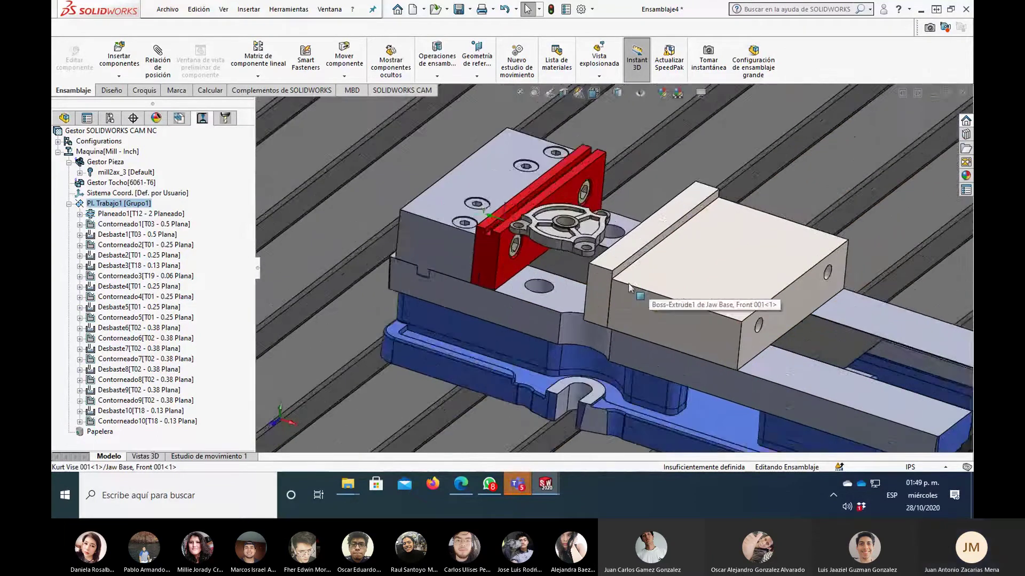
scroll(630, 288, "up", 3)
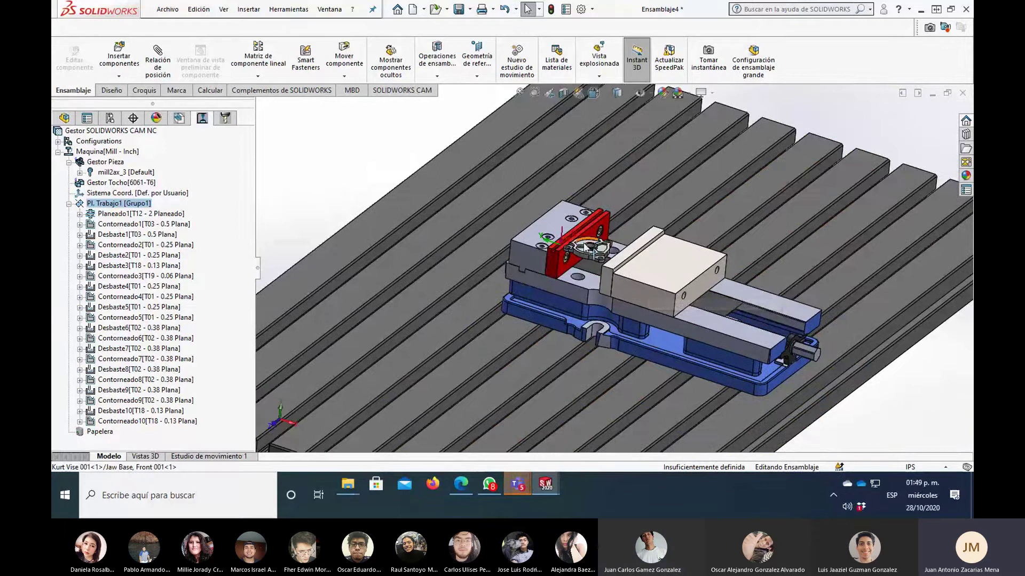
scroll(587, 247, "down", 2)
scroll(614, 267, "up", 2)
scroll(619, 282, "up", 1)
scroll(661, 281, "down", 3)
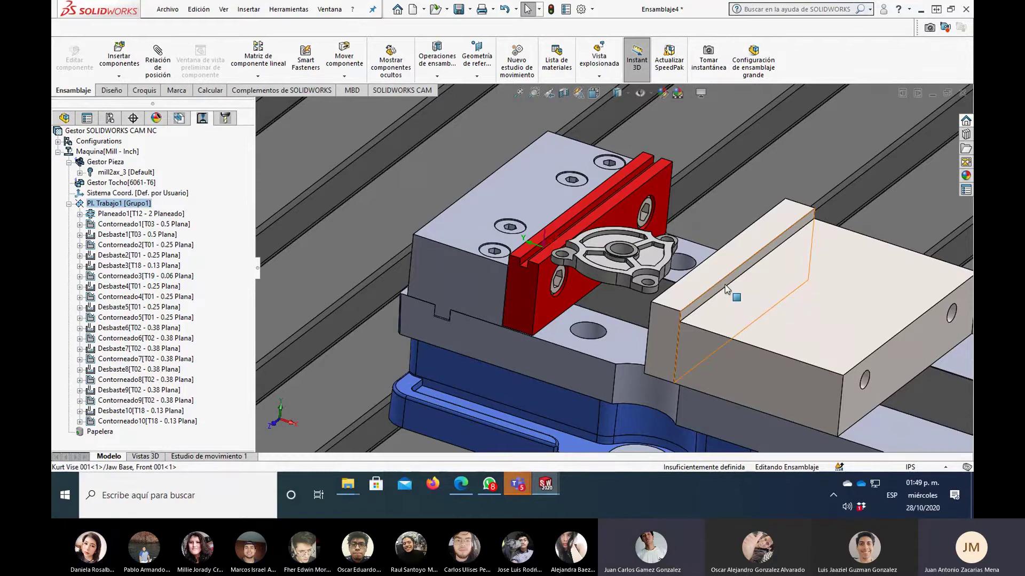
scroll(725, 287, "up", 3)
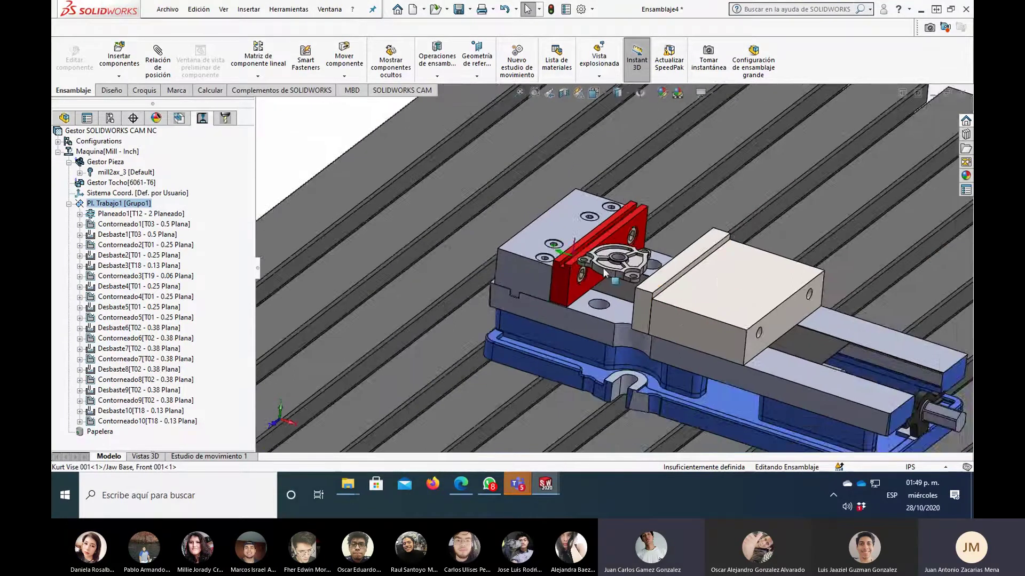
scroll(725, 287, "up", 2)
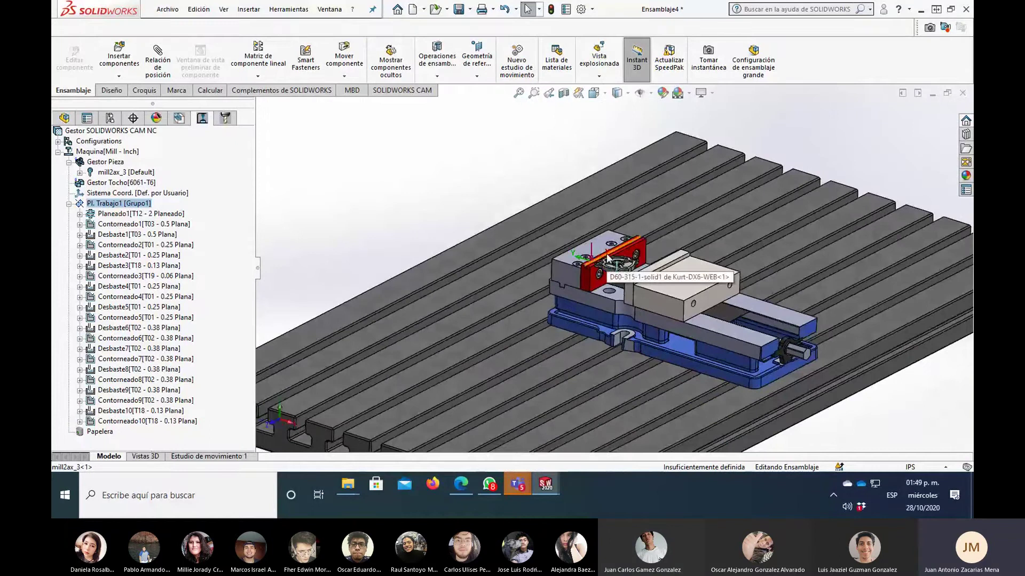
middle_click_drag(621, 284, 560, 409)
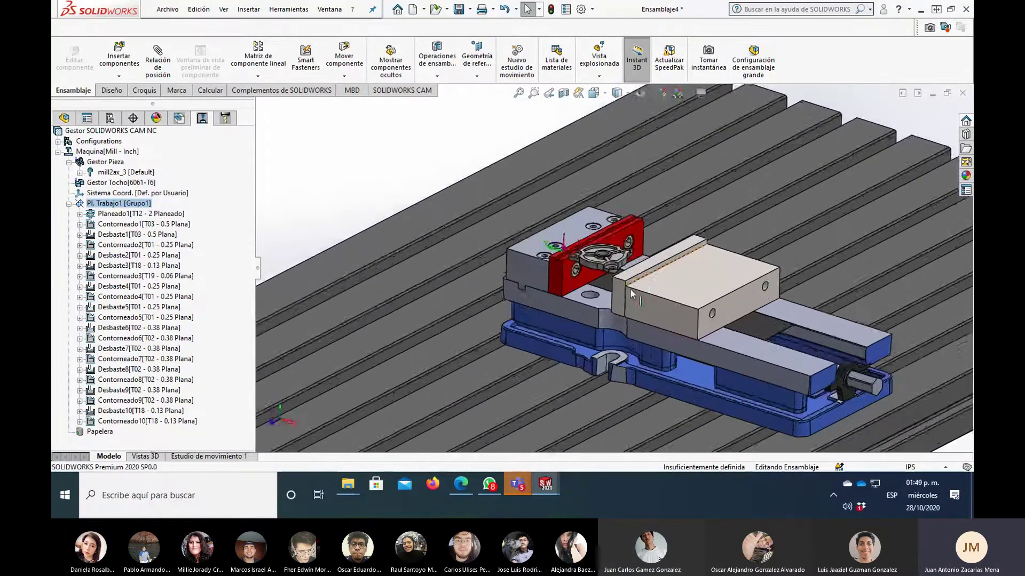
- Go from the GrabCAD Kurt models page to the 'Mill Soft Jaws' video and watch it full screen
left_click(460, 488)
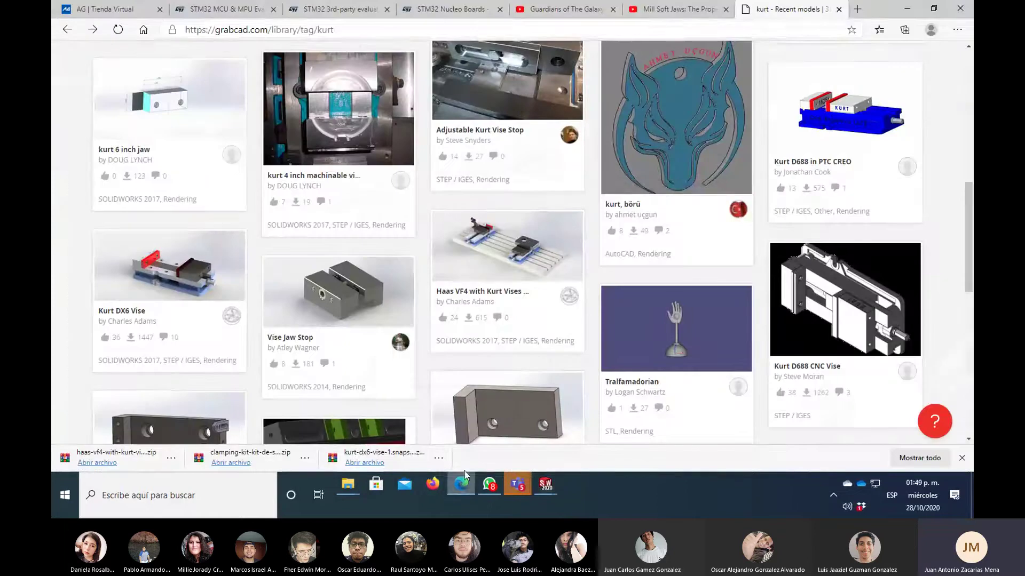
left_click(666, 11)
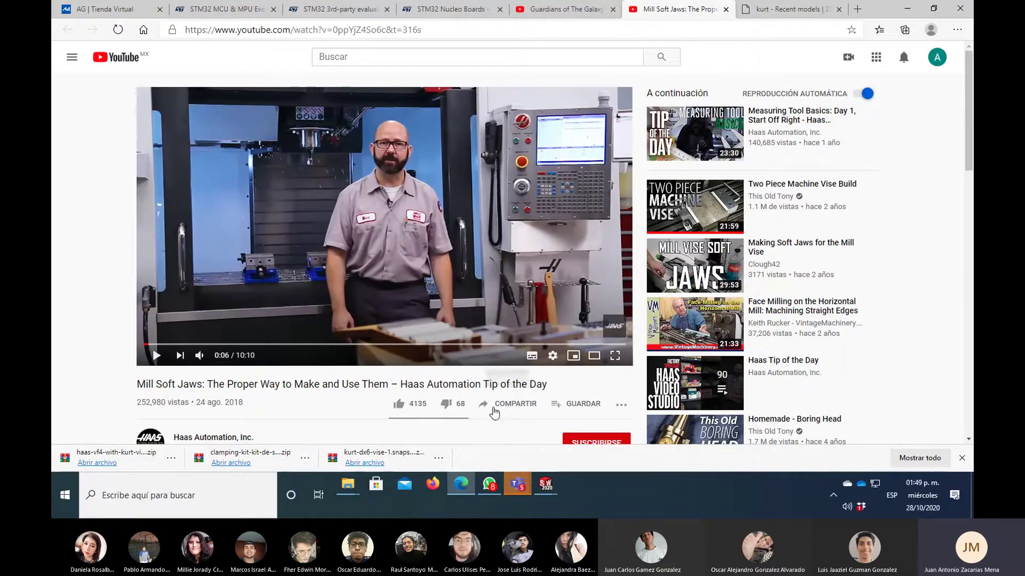
left_click(615, 357)
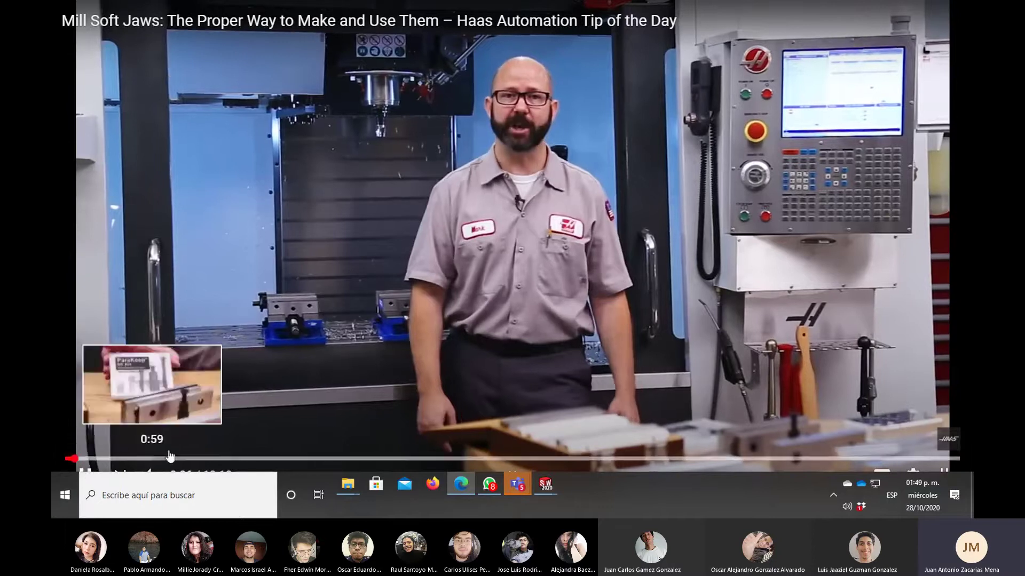
- Leave full screen and skip the soft jaws video ahead to about 1:36, the jaws on the bench
left_click(889, 372)
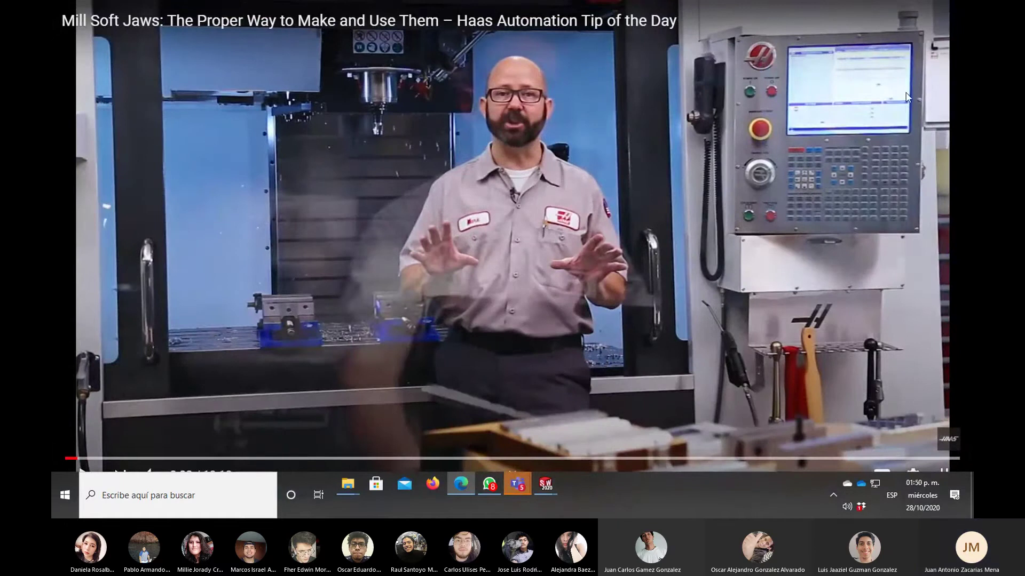
key("Escape")
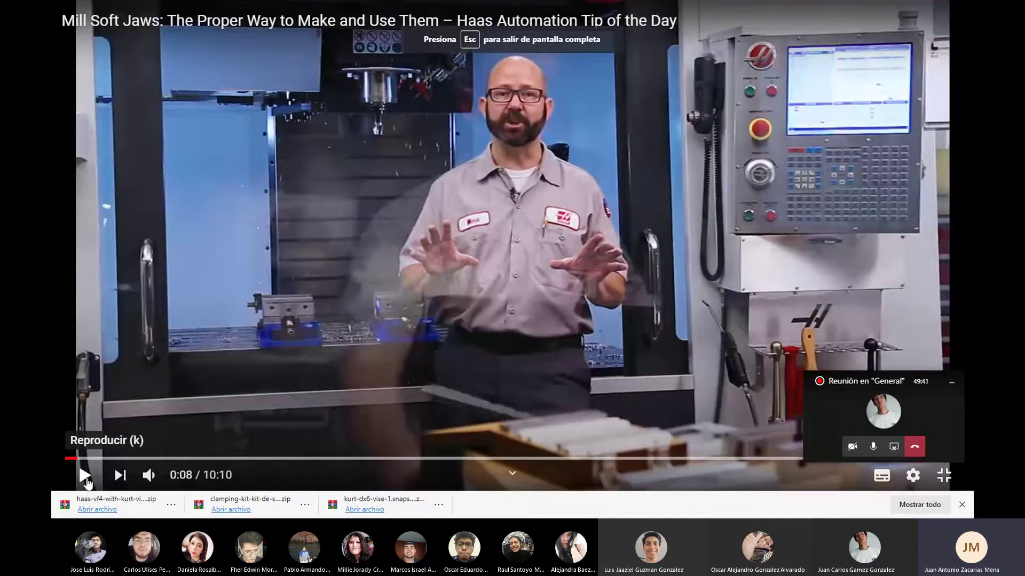
left_click(85, 478)
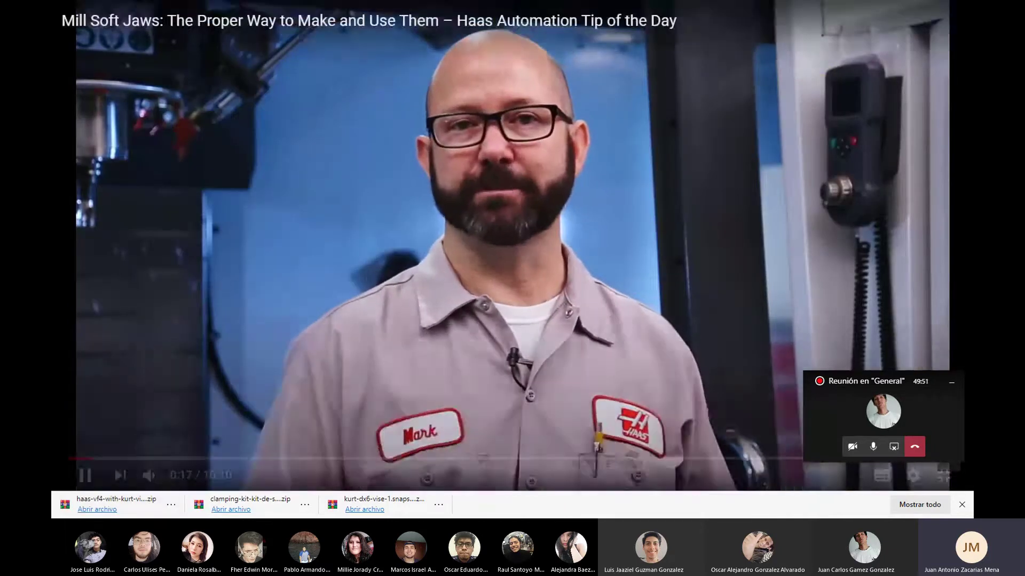
left_click(951, 382)
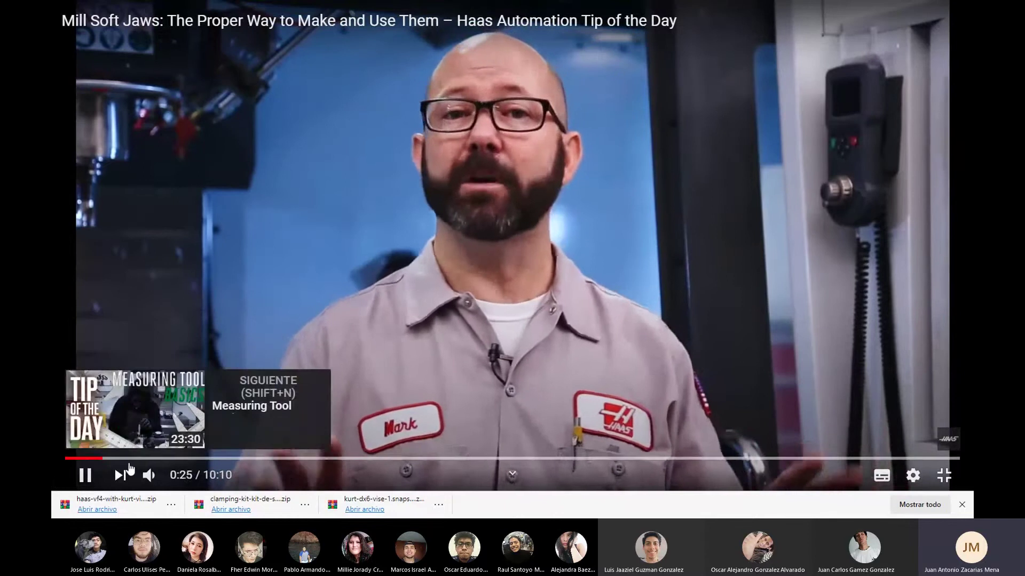
mouse_move(149, 475)
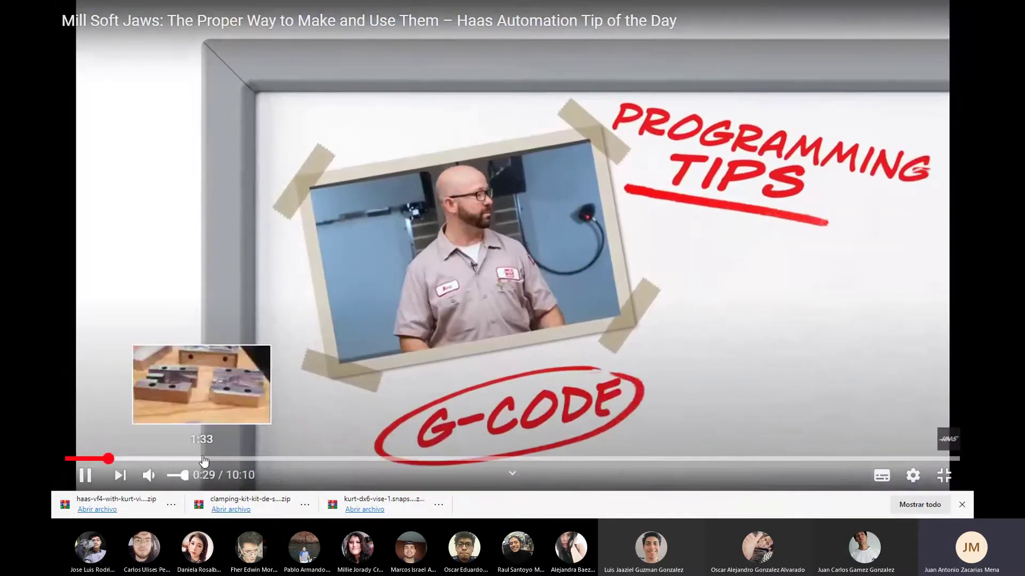
left_click(200, 459)
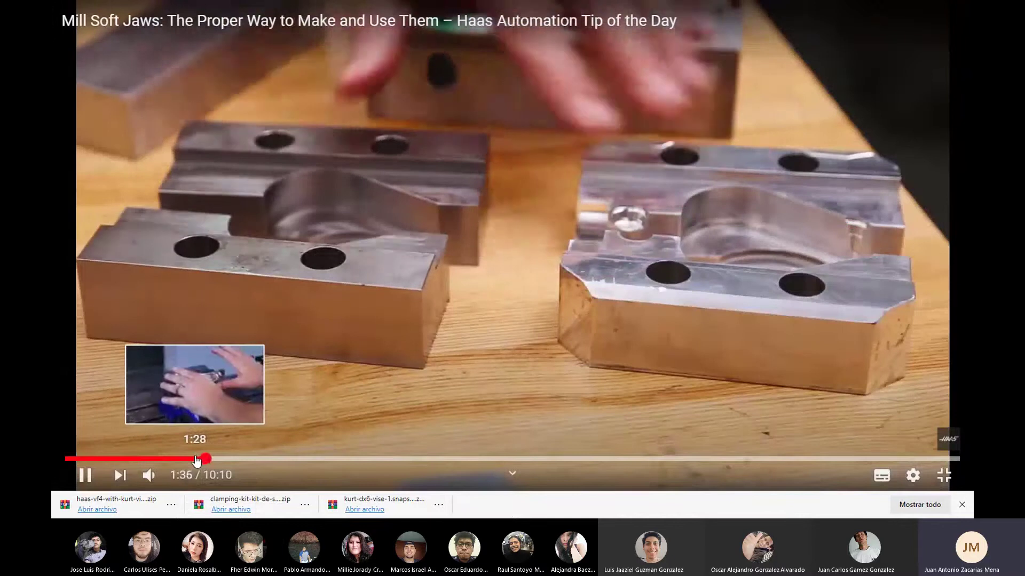
- Rewind the soft jaws video to the Kurt vise scene, then jump to 1:57's jaw-block close-up
left_click(196, 459)
left_click(182, 459)
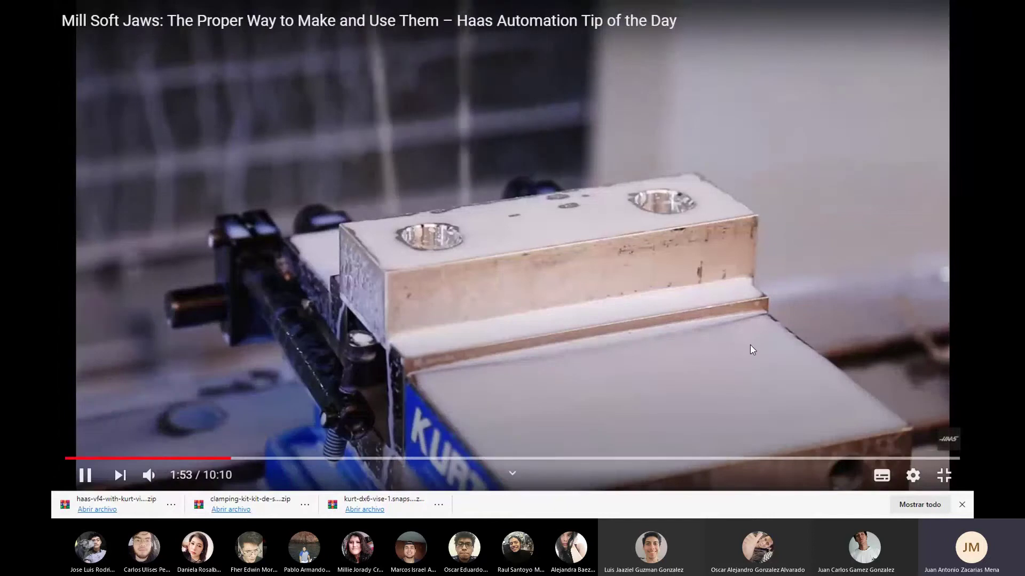
left_click(750, 346)
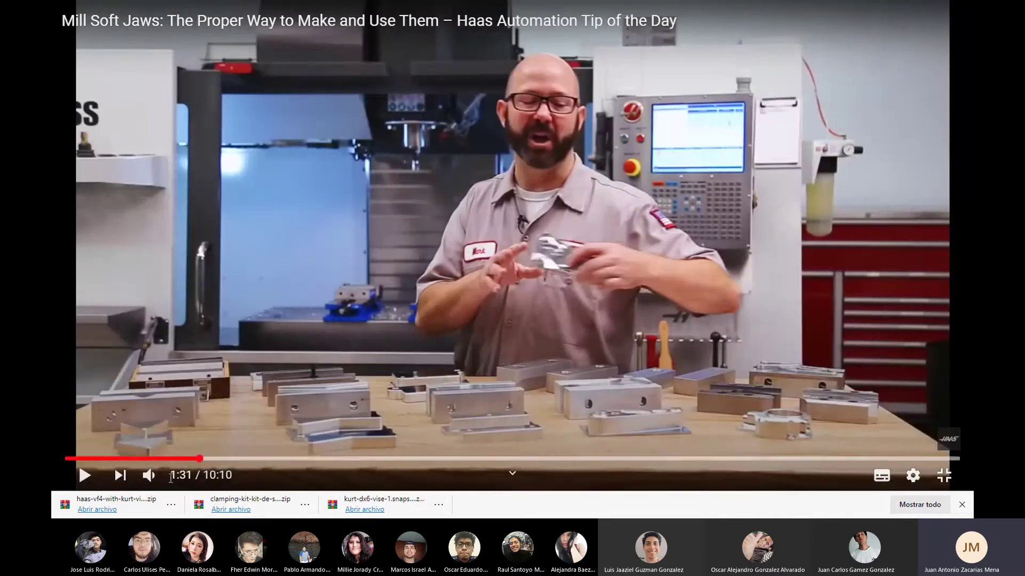
left_click(84, 476)
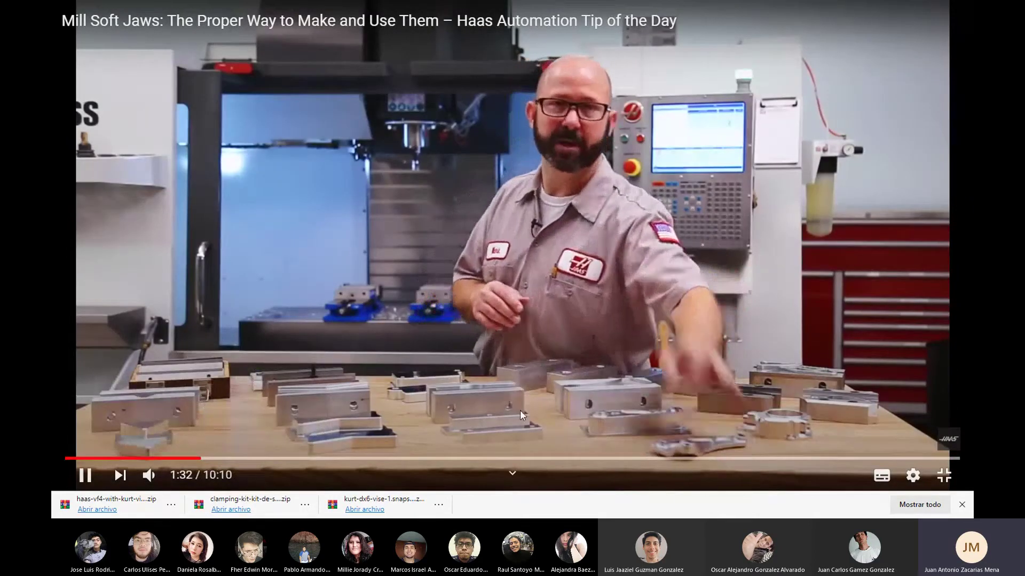
left_click(553, 397)
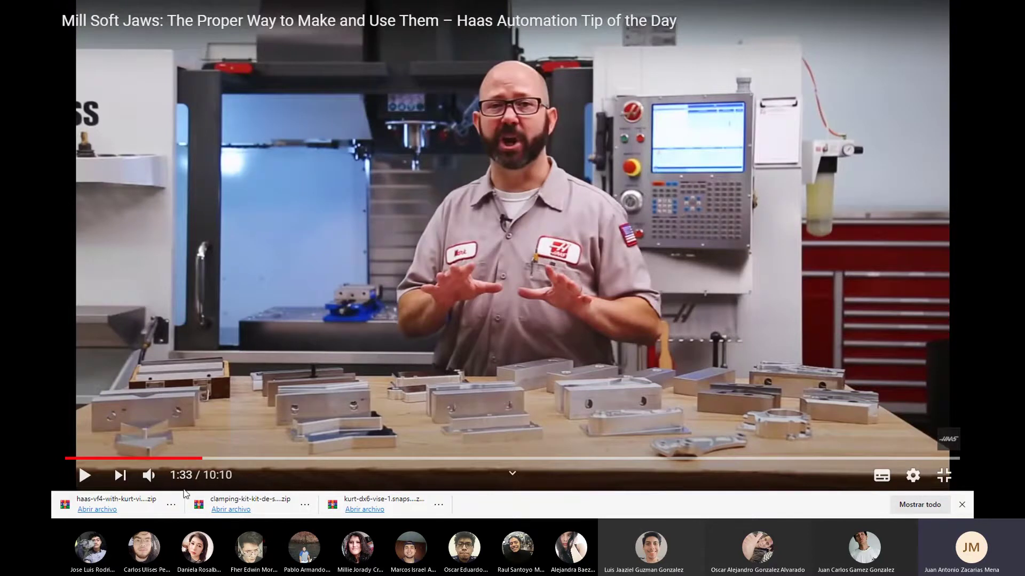
left_click(238, 460)
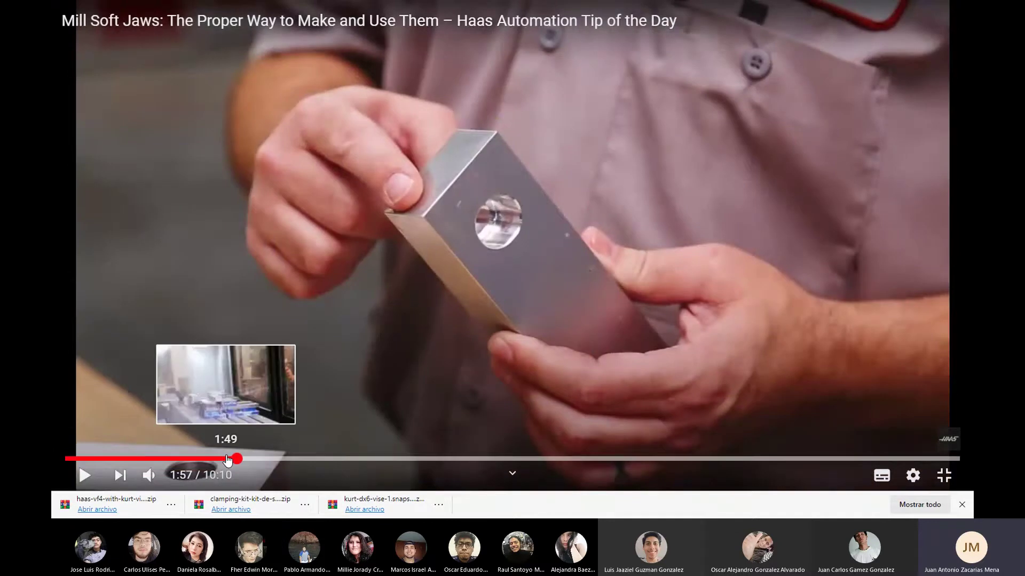
- Seek the soft jaws video through 1:49 and 2:02 to 4:04 and let it play
left_click(226, 459)
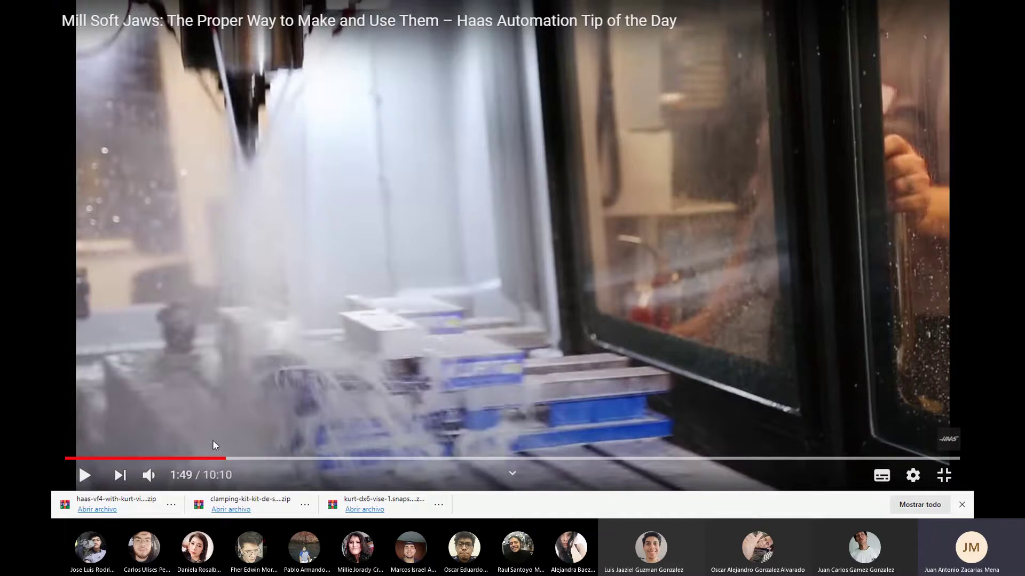
left_click(245, 459)
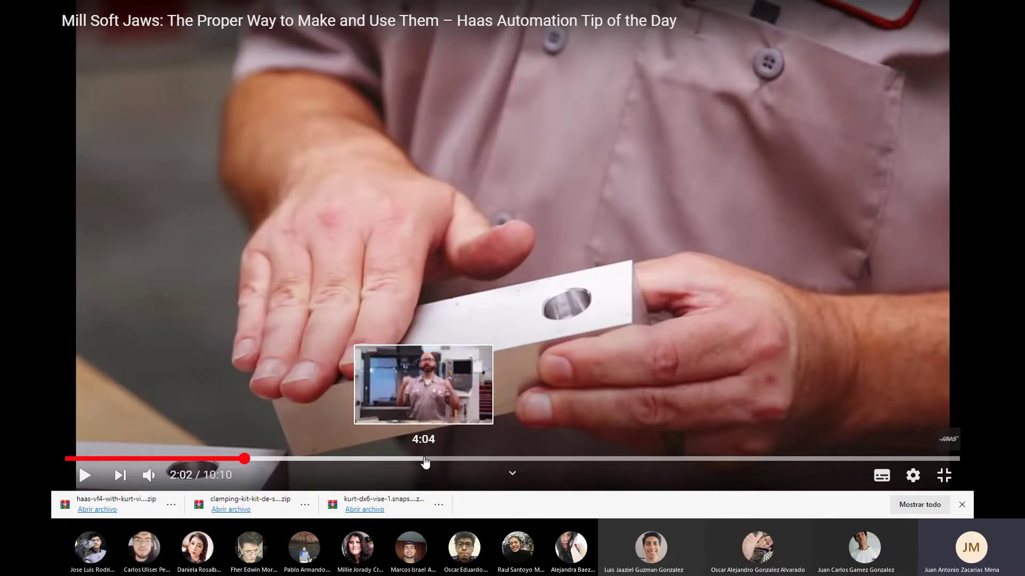
left_click(424, 459)
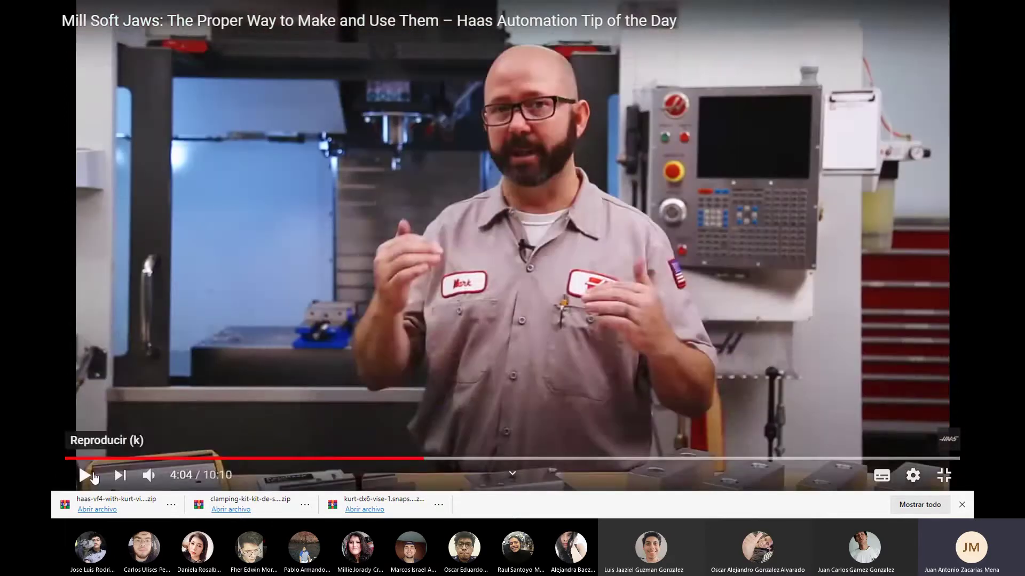
left_click(93, 477)
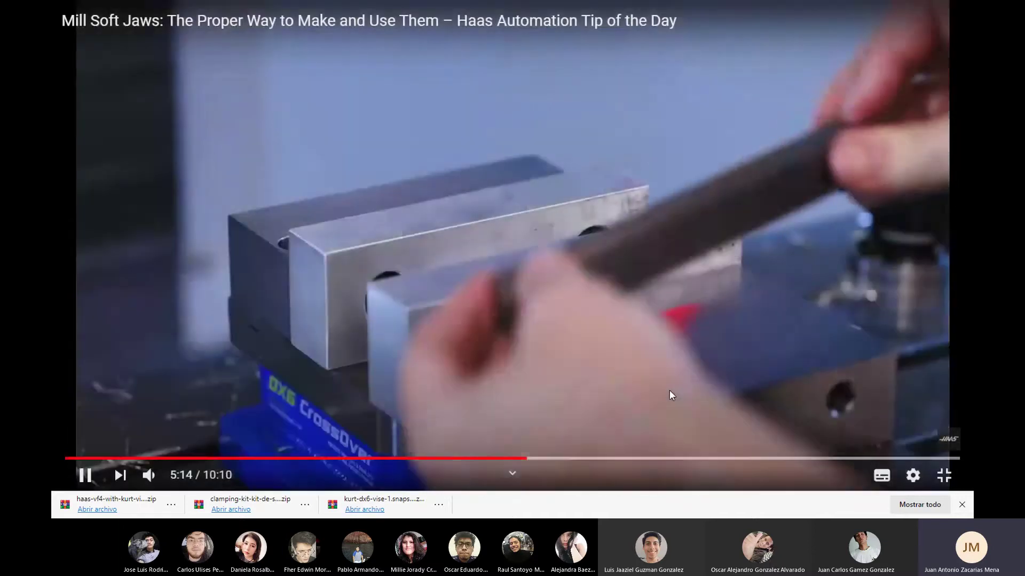
- Pause the soft jaws video around 5:15 on the aluminium jaws in the Kurt vise
left_click(669, 392)
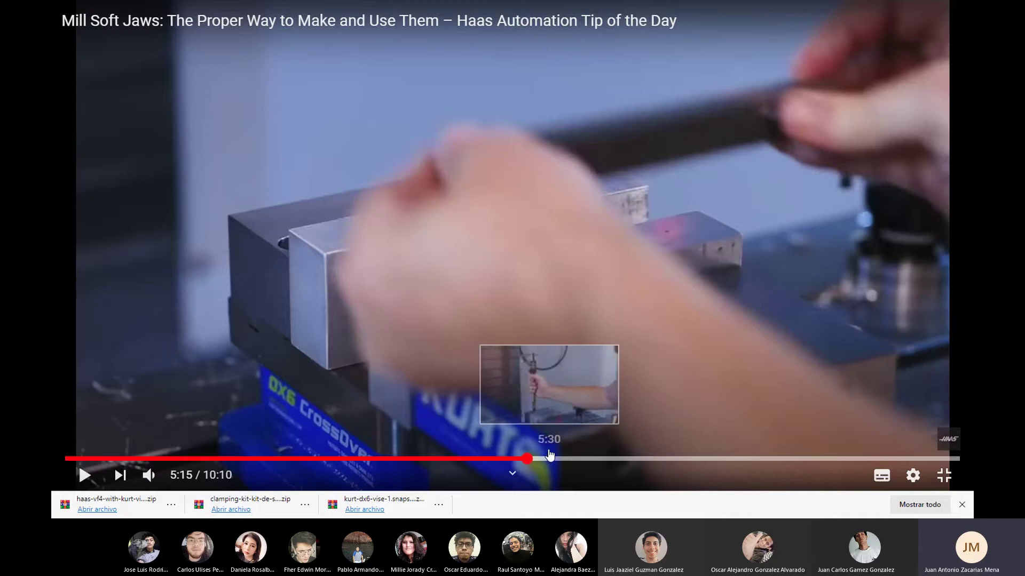
mouse_move(558, 459)
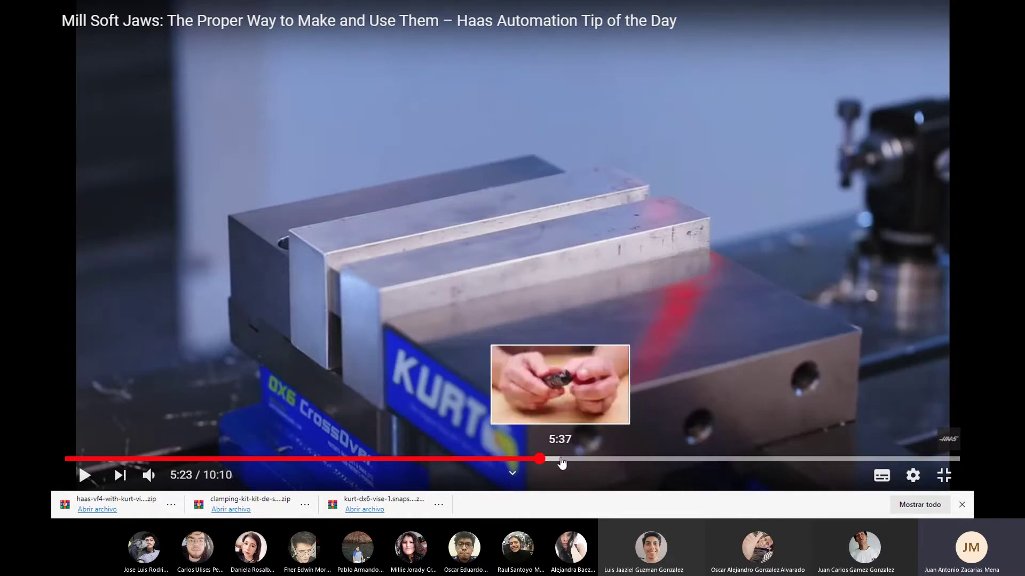
- Jump the soft jaws video to 5:37, play to 6:42, then resume playback
left_click(560, 459)
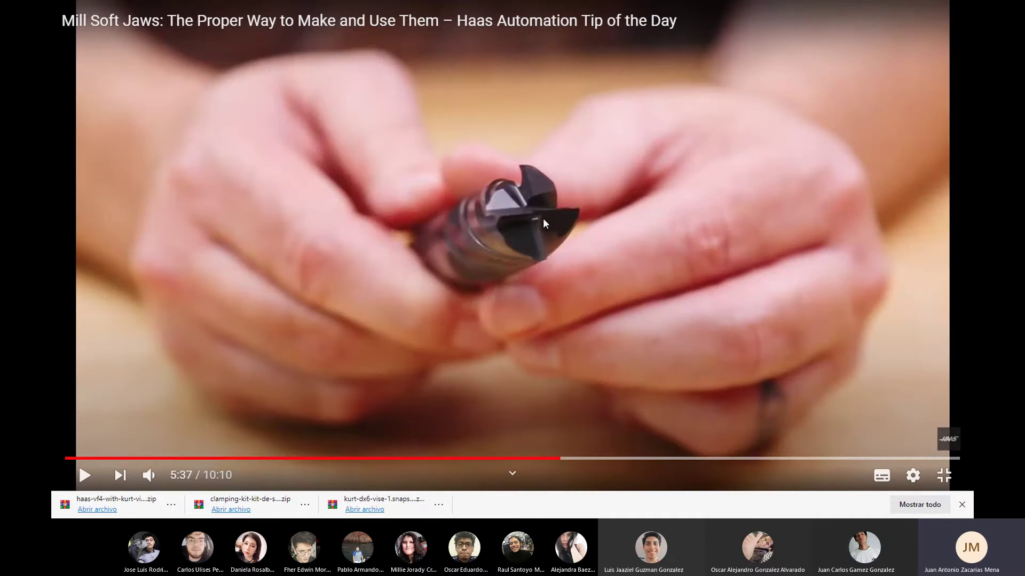
left_click(85, 475)
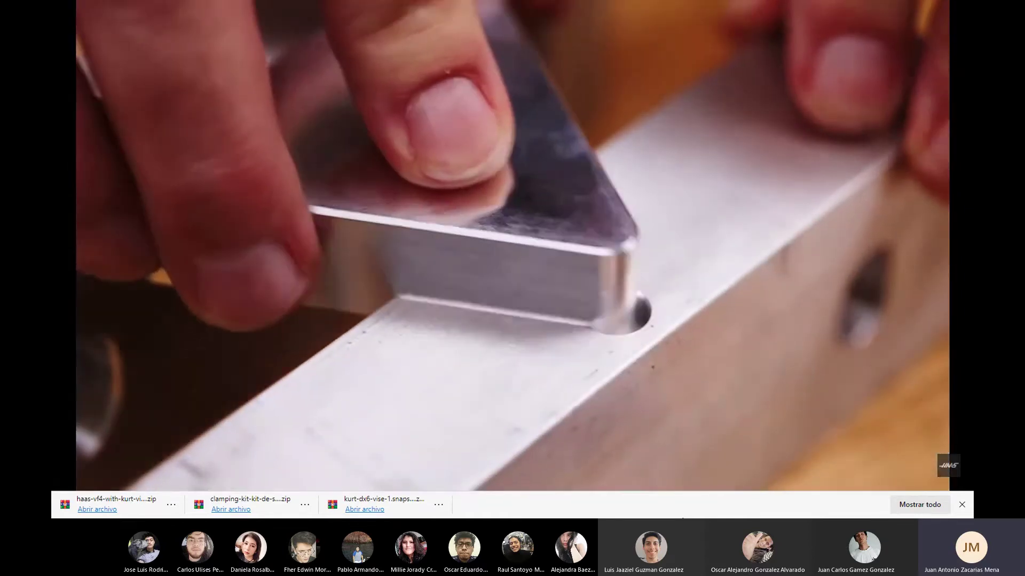
left_click(670, 385)
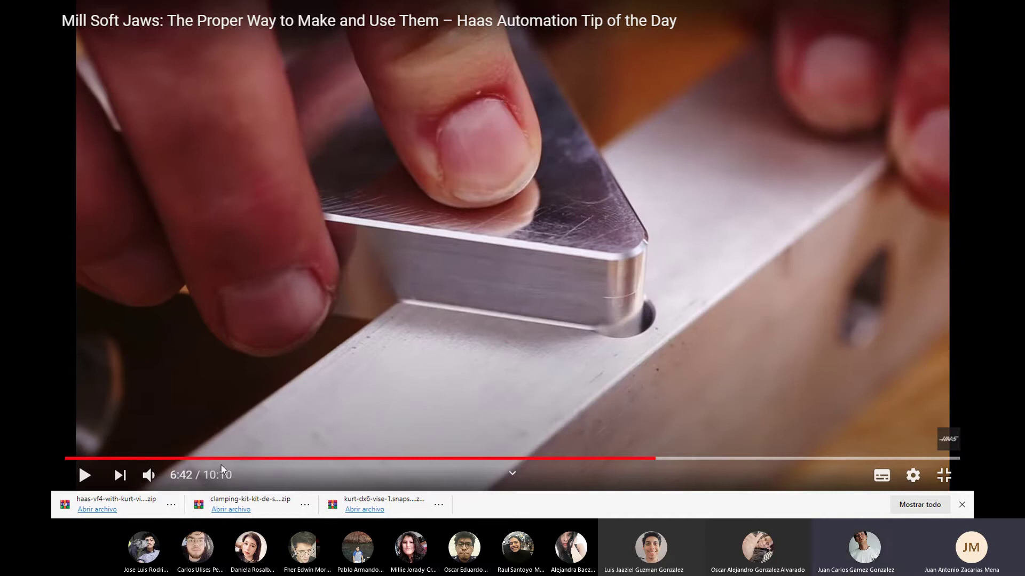
mouse_move(684, 460)
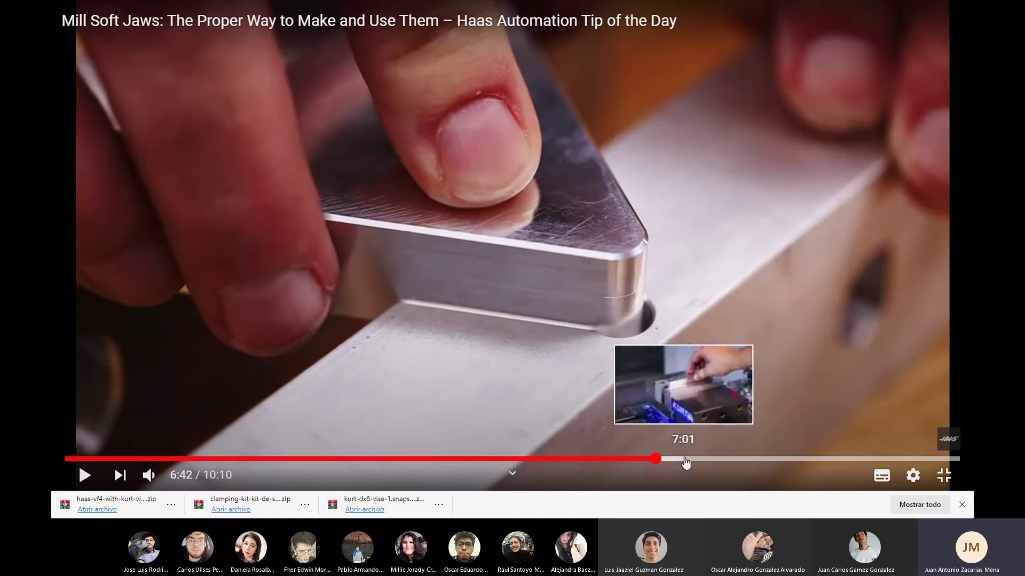
left_click(654, 458)
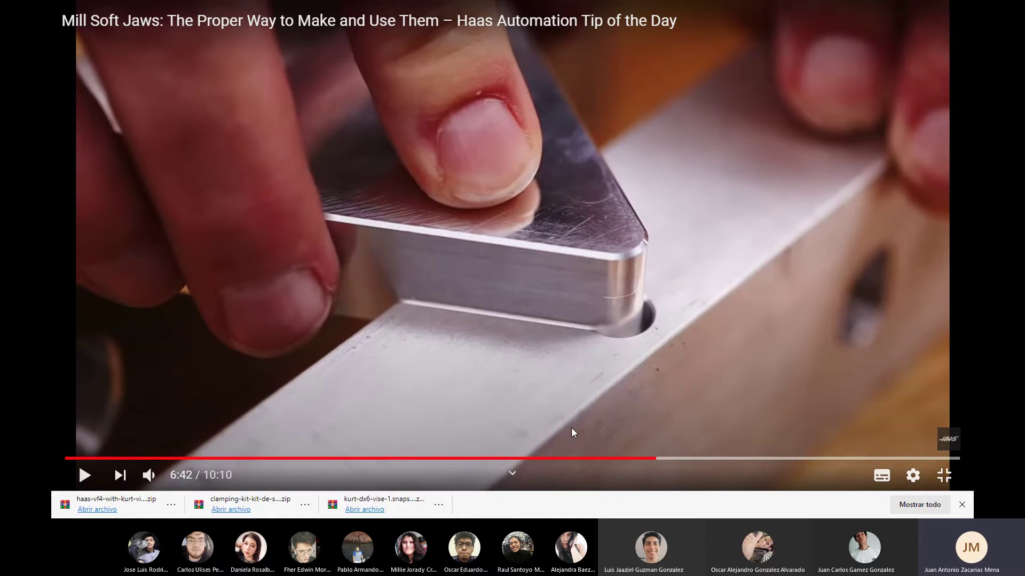
left_click(85, 475)
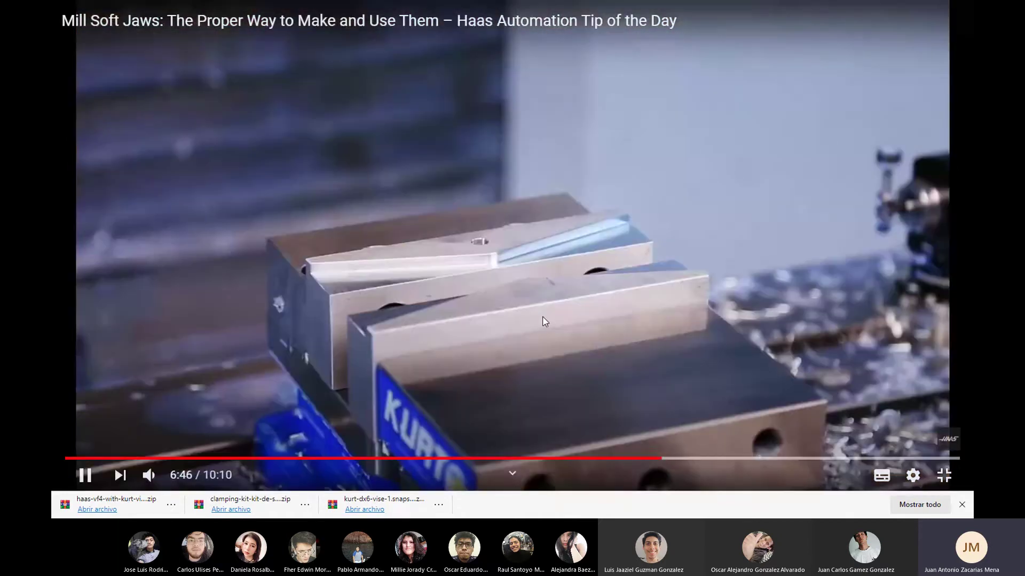
- Advance the soft-jaws video from 6:47 to the 'Always Locate on Datums' drawing at 7:53
left_click(558, 327)
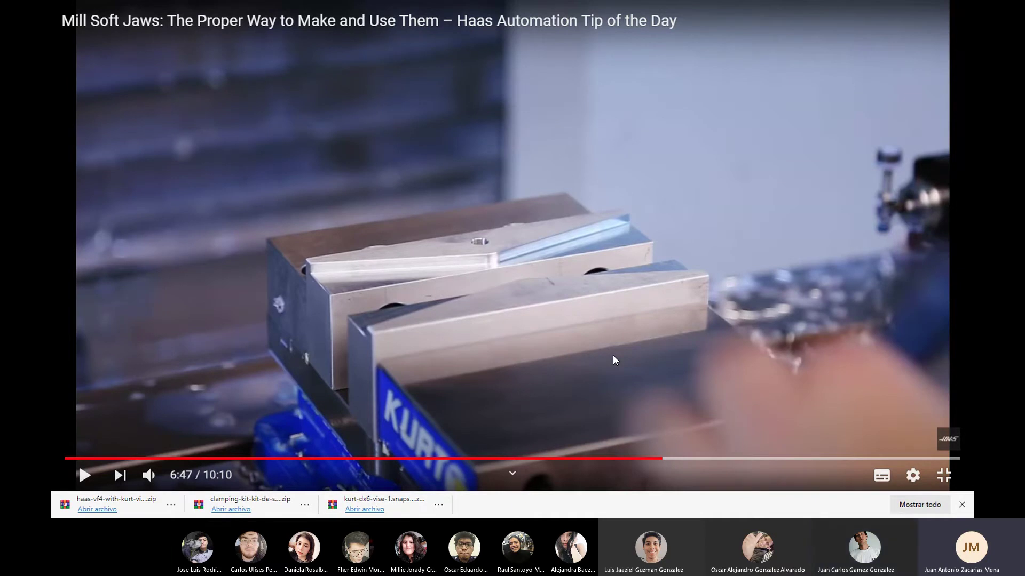
left_click(674, 459)
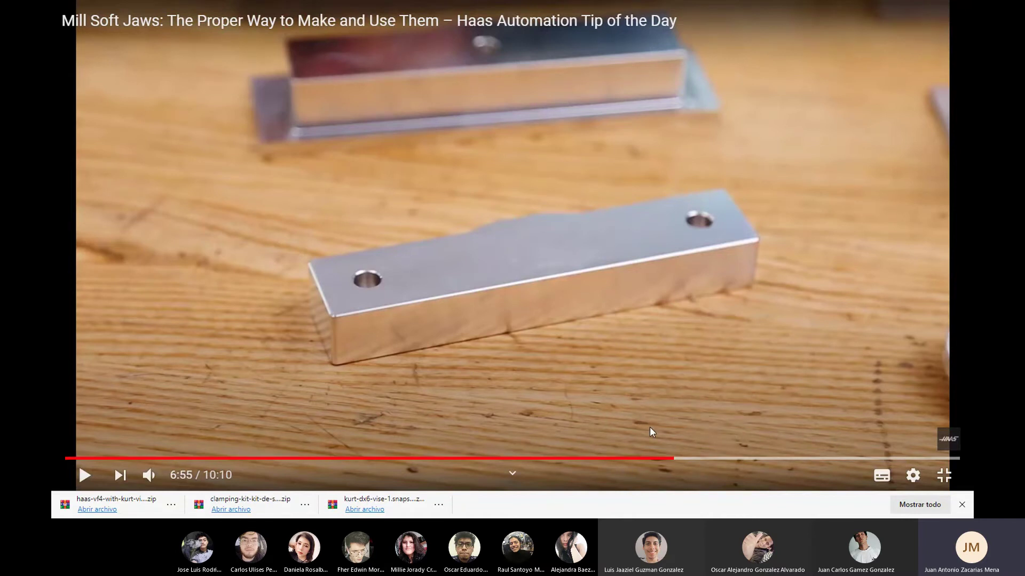
left_click(678, 459)
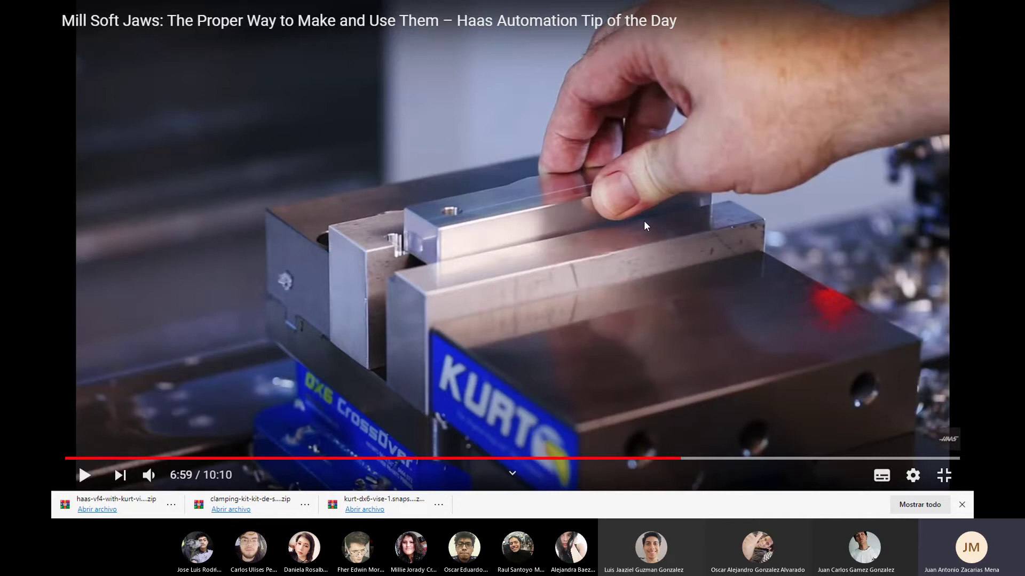
left_click(87, 476)
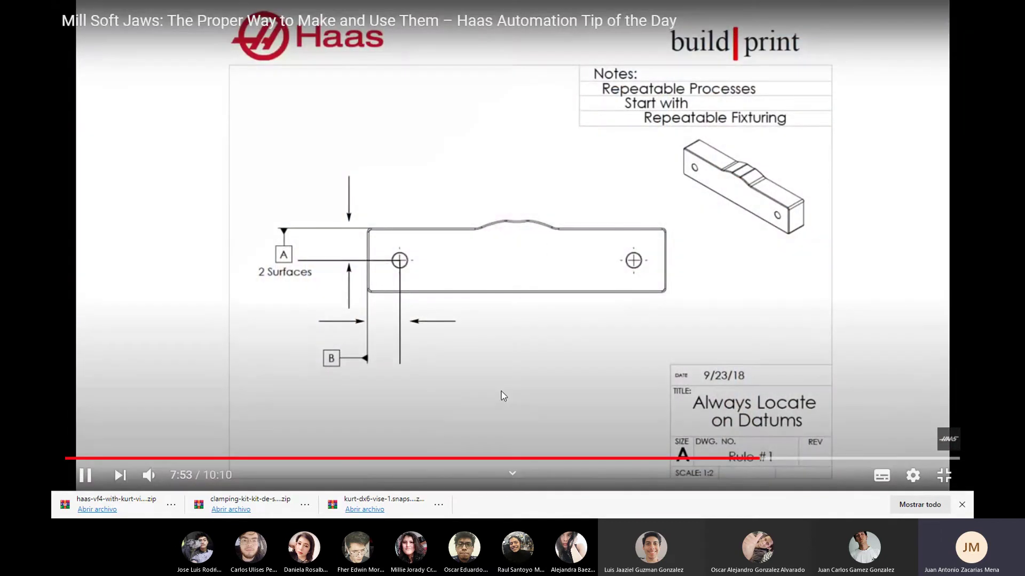
- Play on from the datum drawing, pause on the presenter at 8:38, and leave fullscreen
left_click(502, 392)
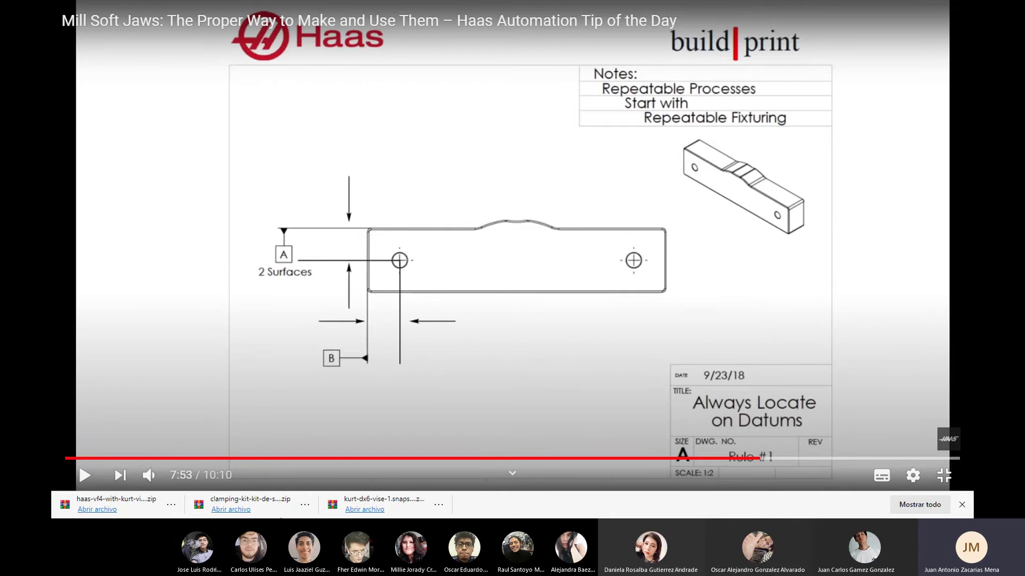
left_click(85, 475)
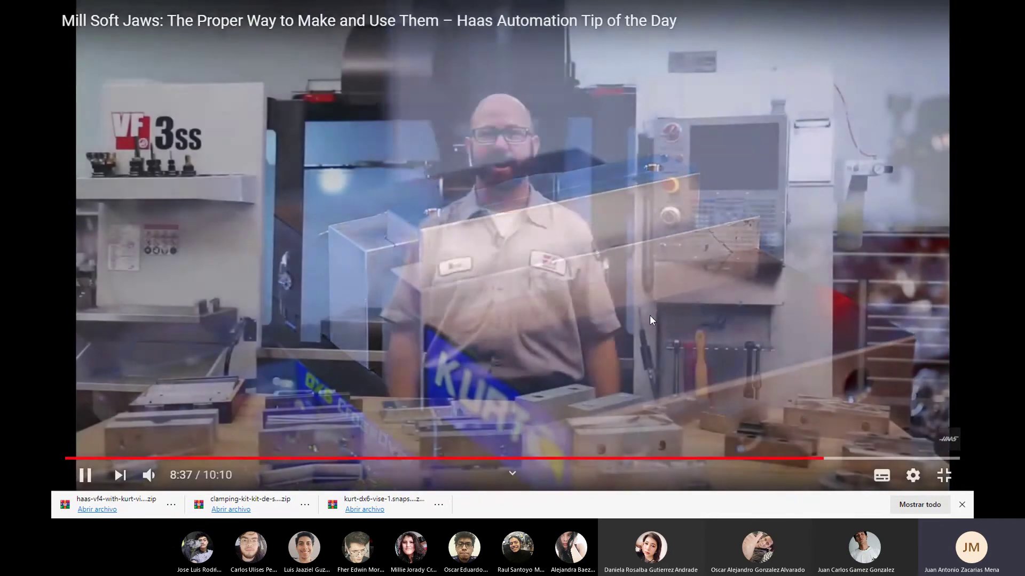
left_click(643, 306)
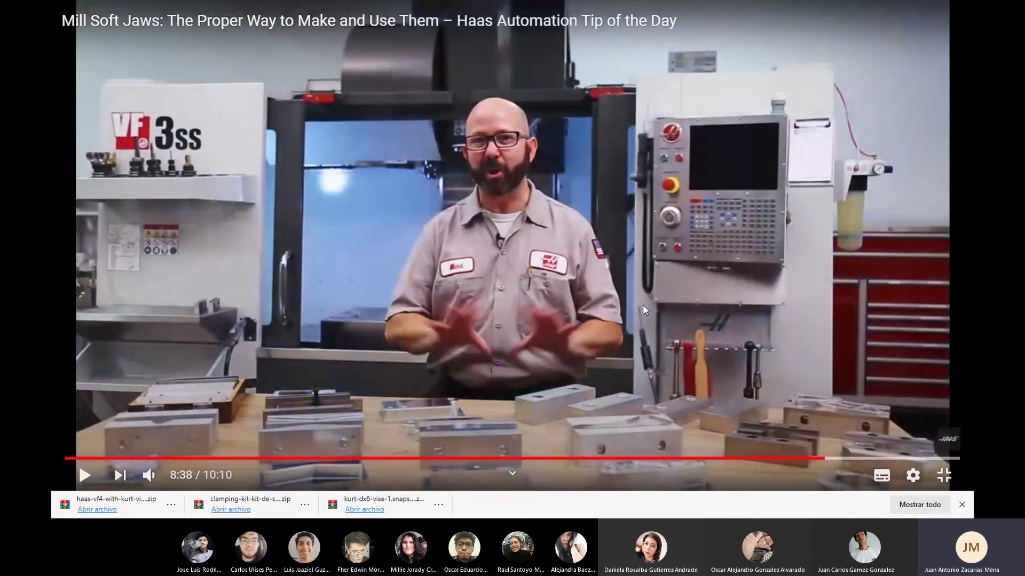
key("Escape")
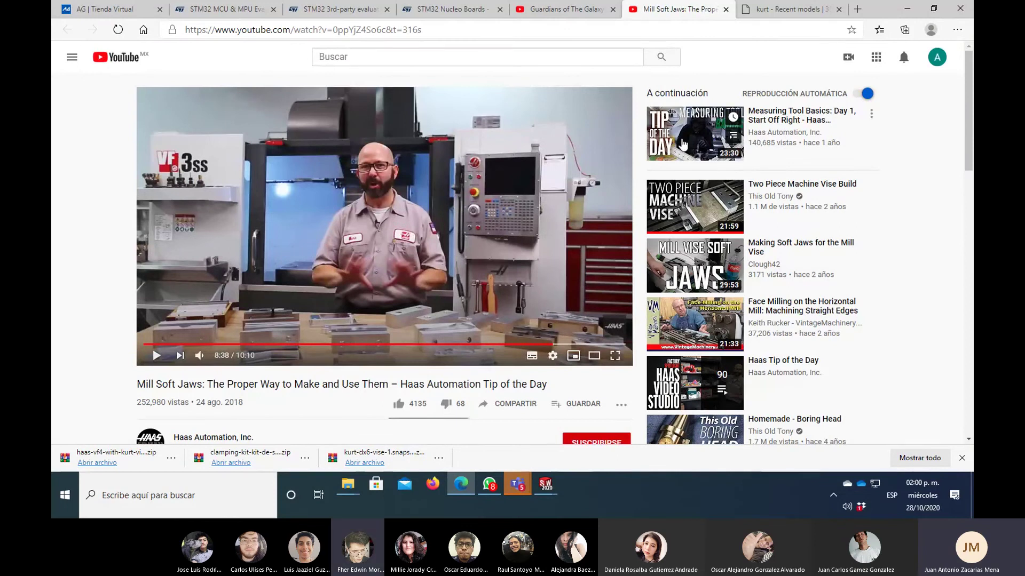
left_click(911, 11)
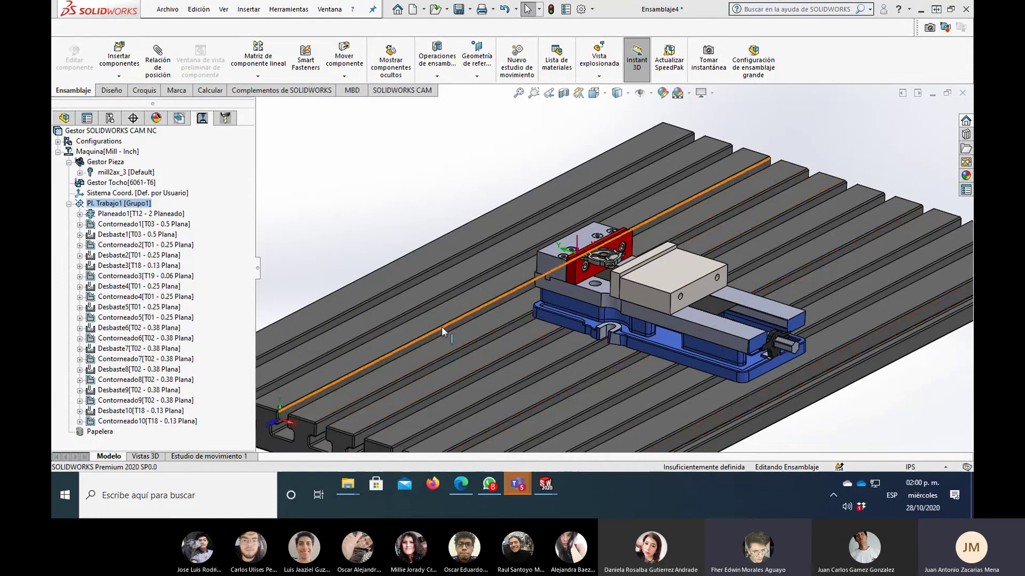
scroll(424, 241, "down", 3)
scroll(721, 261, "down", 2)
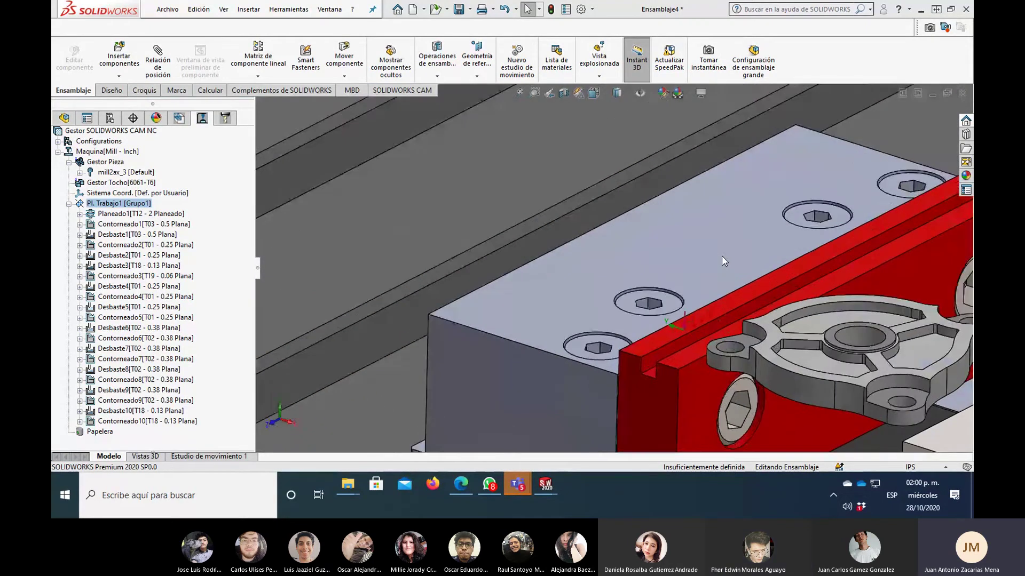
scroll(715, 272, "up", 4)
scroll(684, 310, "down", 2)
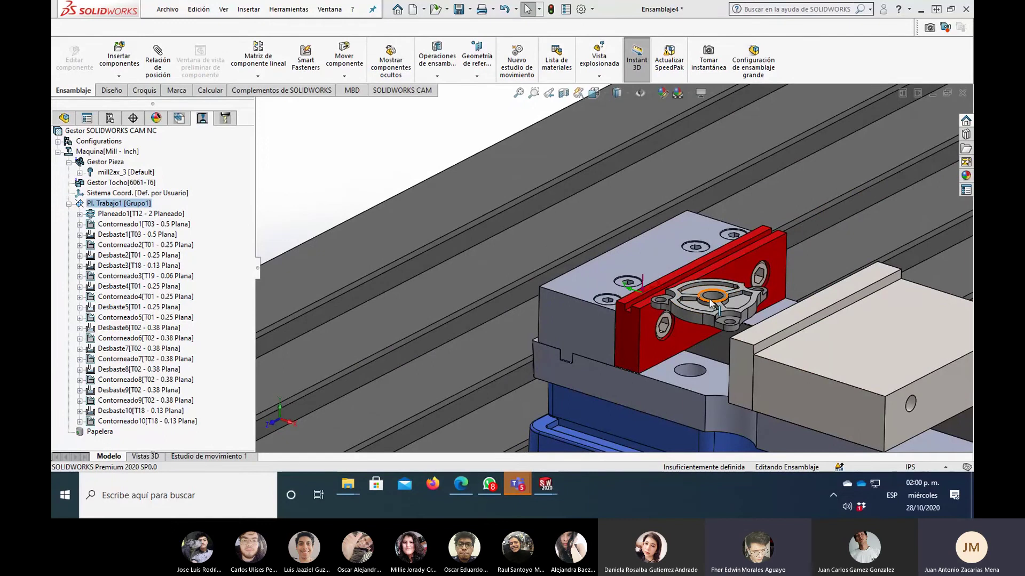
left_click(743, 369)
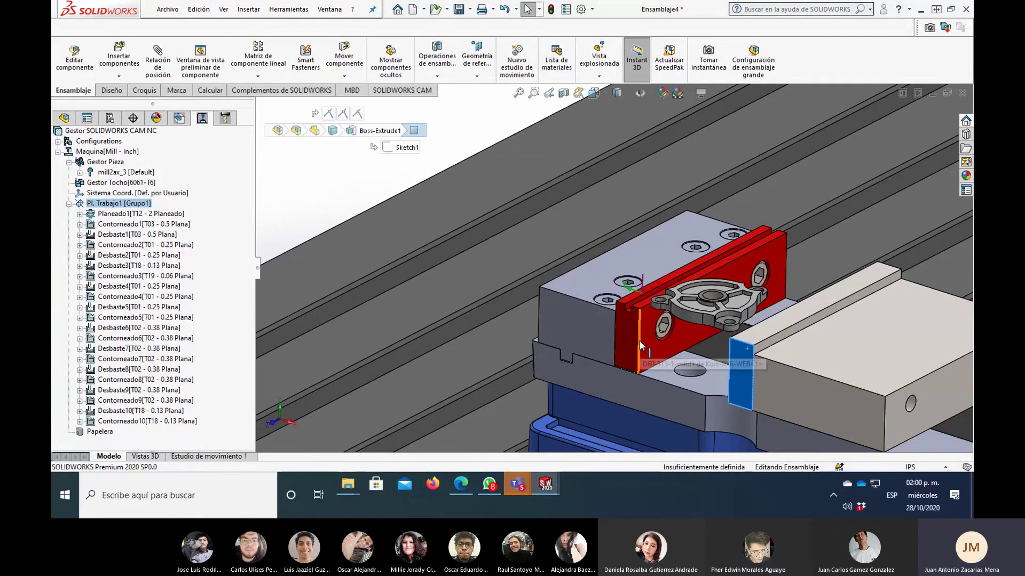
left_click(635, 341)
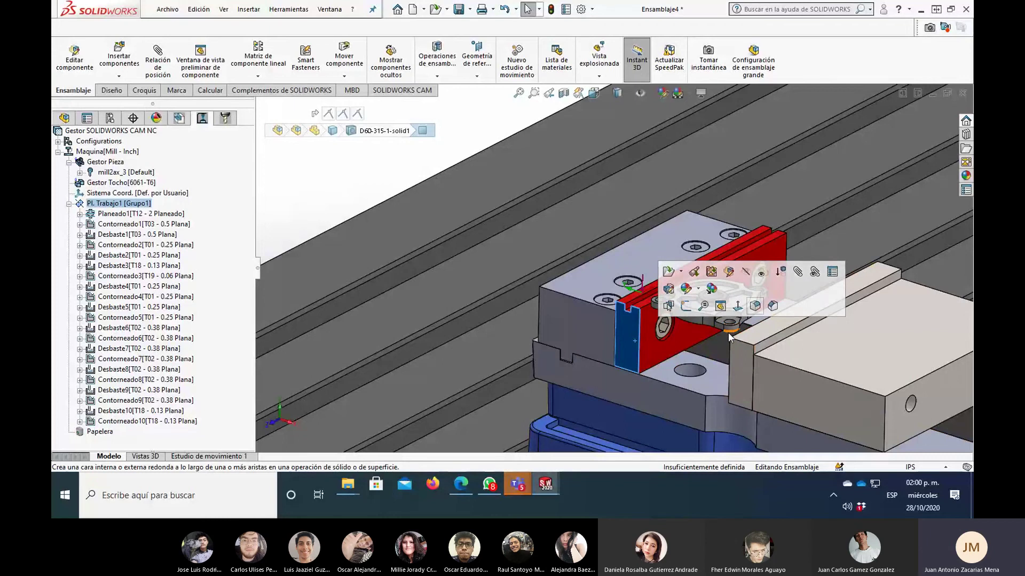
scroll(728, 332, "down", 3)
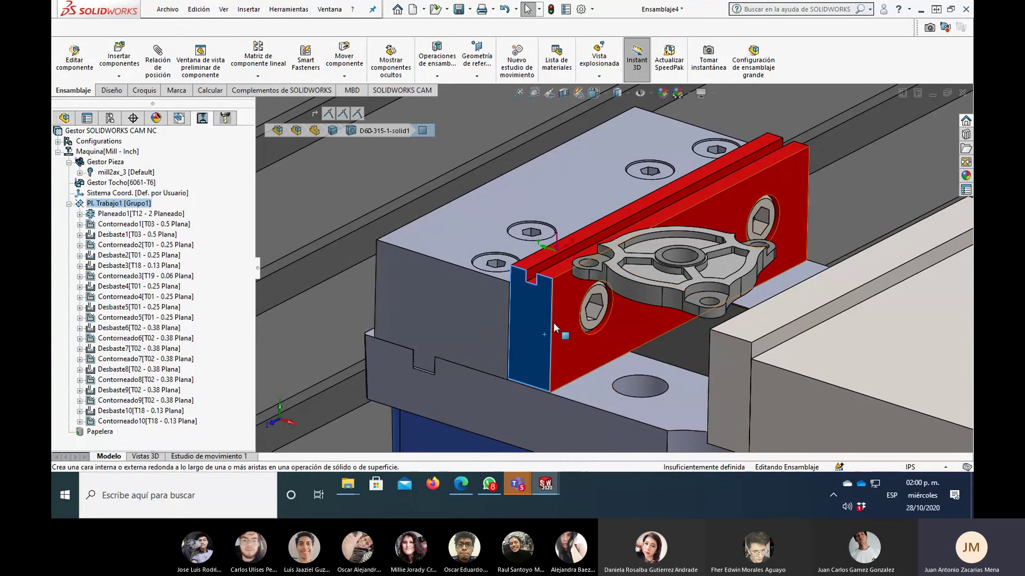
scroll(554, 327, "up", 3)
scroll(556, 304, "up", 1)
scroll(558, 277, "up", 1)
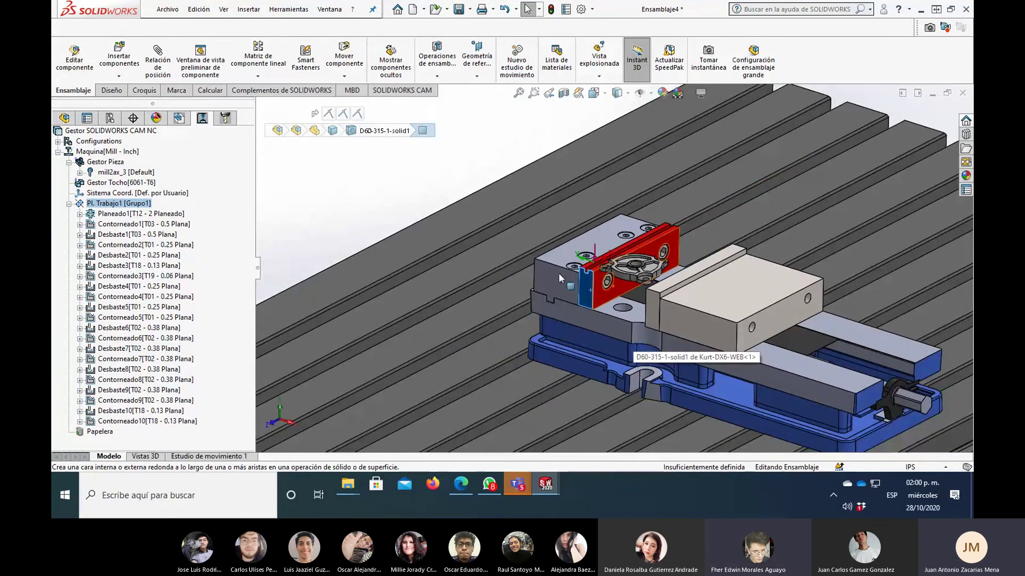
mouse_move(693, 335)
middle_mouse_down()
mouse_move(709, 329)
mouse_move(664, 286)
middle_mouse_up()
scroll(664, 286, "down", 2)
scroll(627, 271, "down", 2)
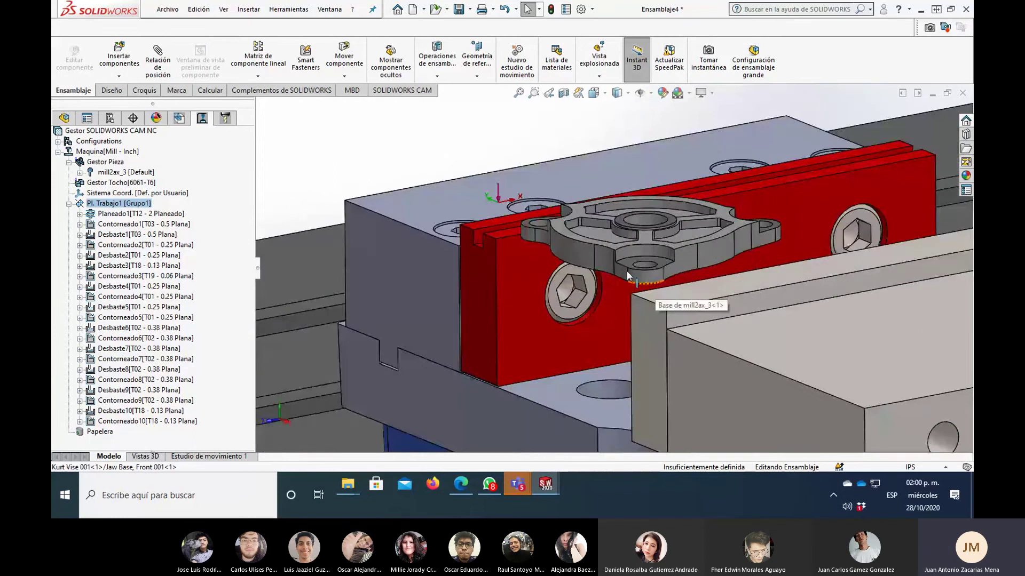
scroll(627, 270, "down", 2)
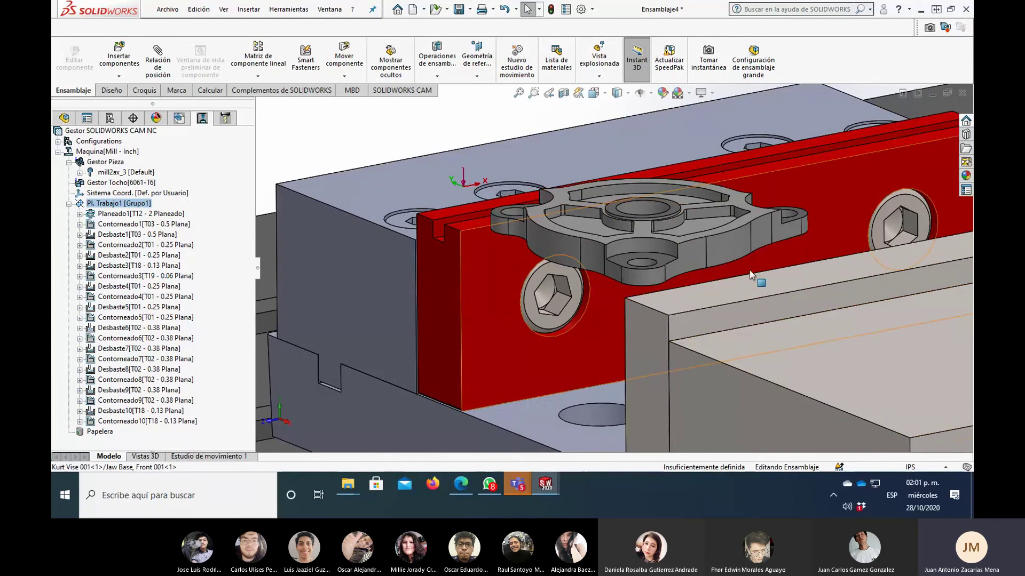
scroll(750, 275, "up", 2)
scroll(731, 304, "up", 2)
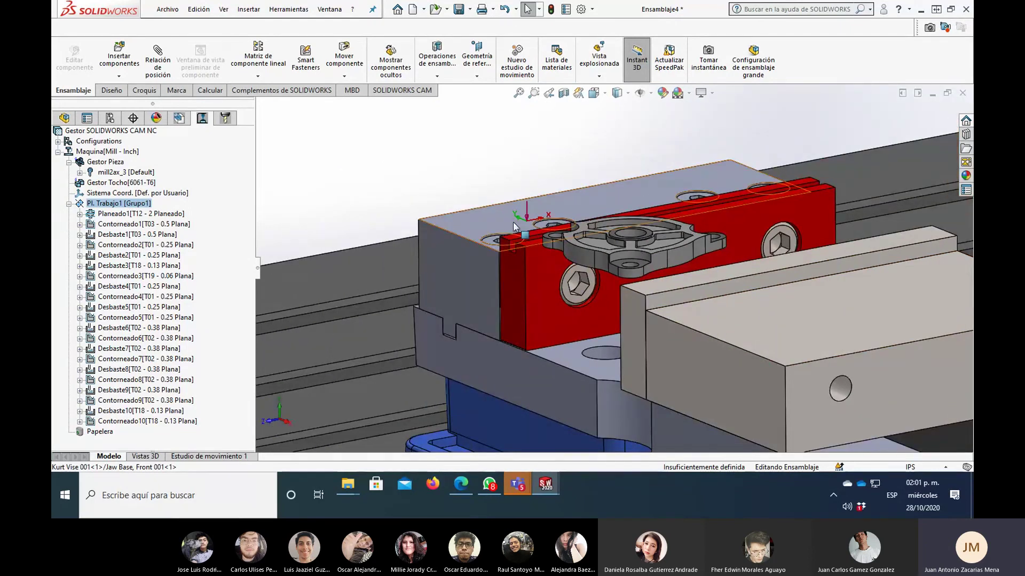
scroll(632, 293, "up", 3)
scroll(678, 316, "up", 2)
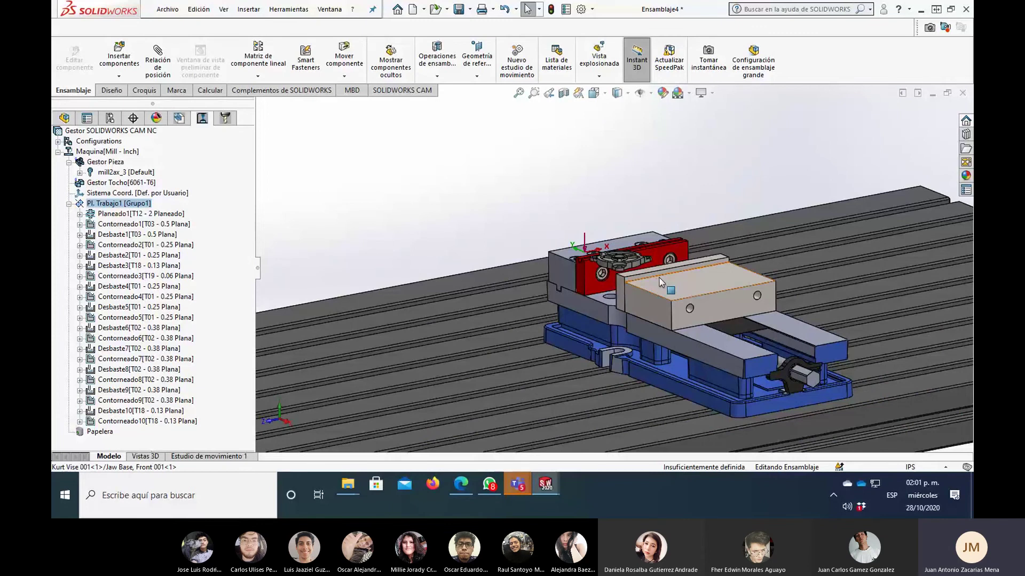
middle_click_drag(611, 235, 578, 216)
scroll(591, 223, "down", 2)
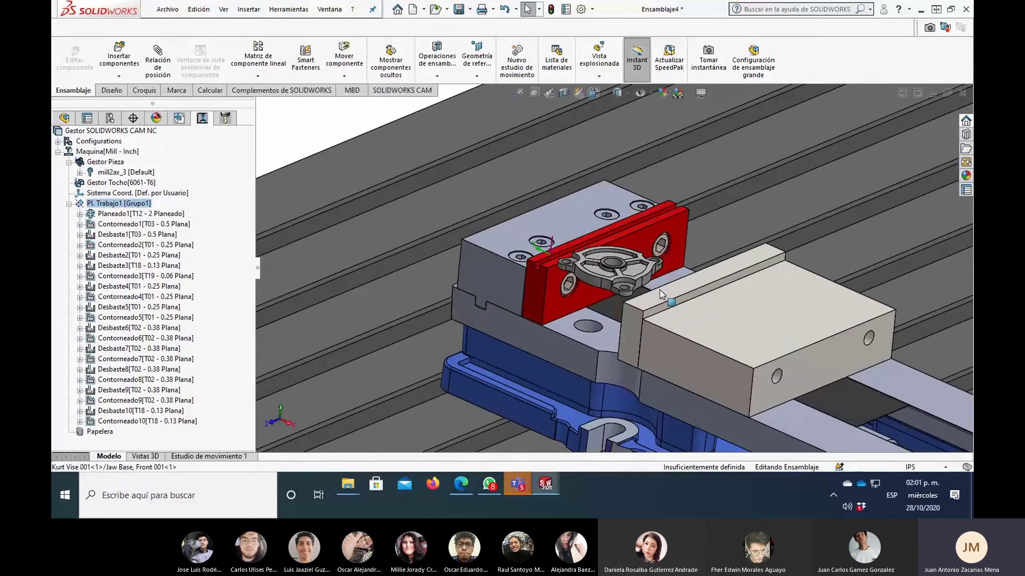
scroll(686, 229, "up", 2)
scroll(687, 229, "up", 2)
scroll(687, 231, "up", 2)
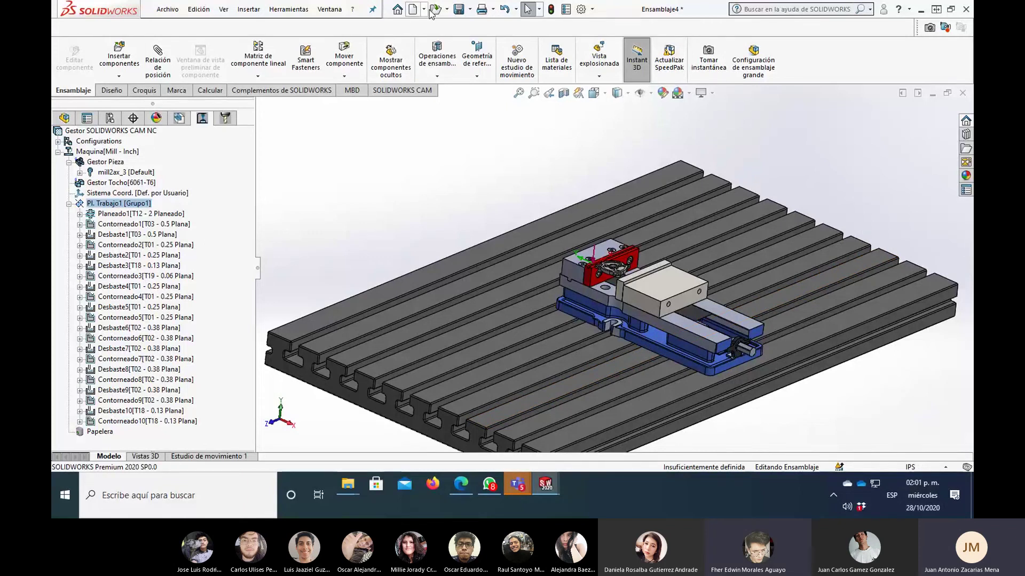
- Open the millasm_1 assembly from the tutorial_parts Assemblies folder
left_click(448, 11)
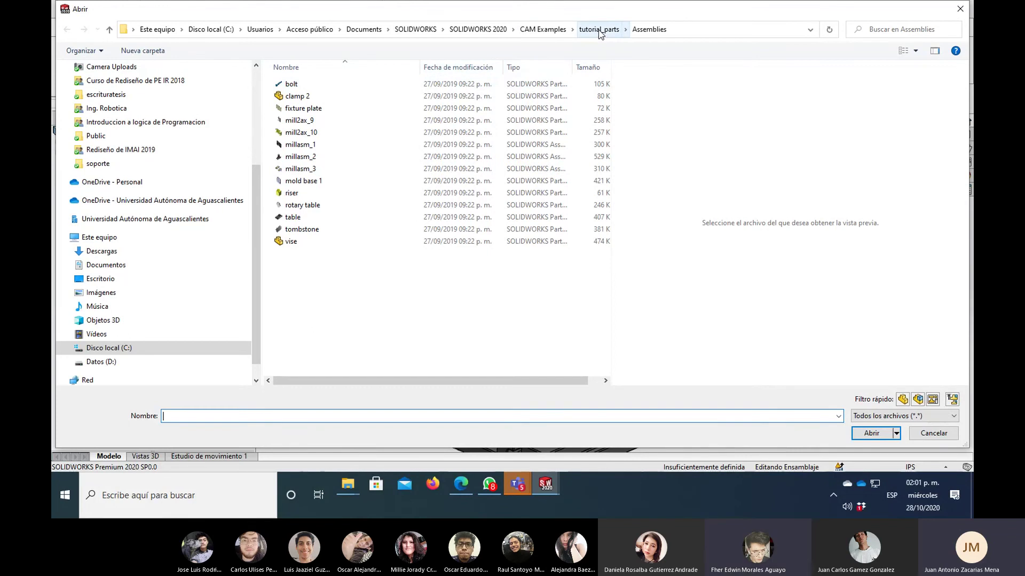
left_click(600, 30)
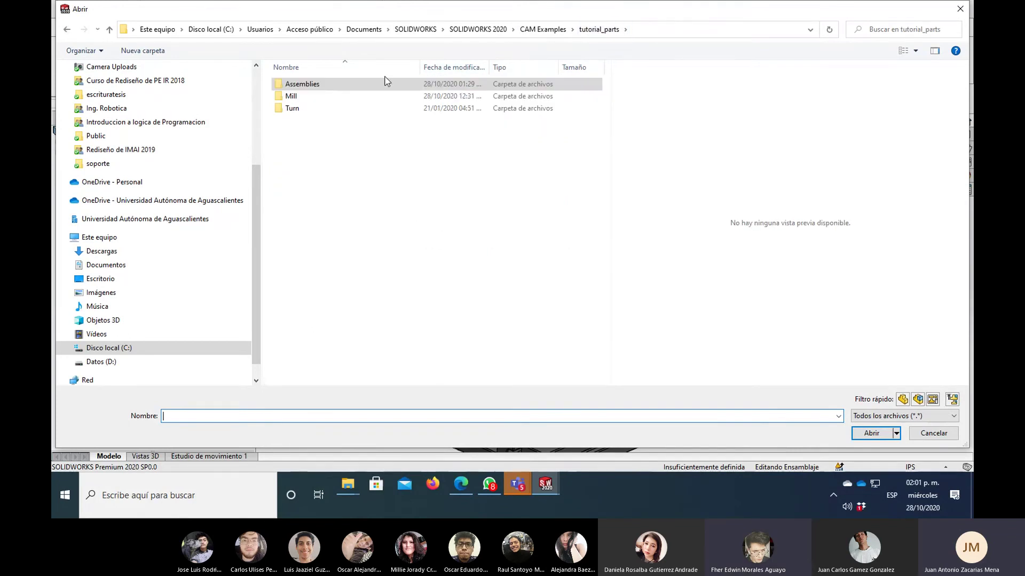
double_click(310, 83)
left_click(310, 108)
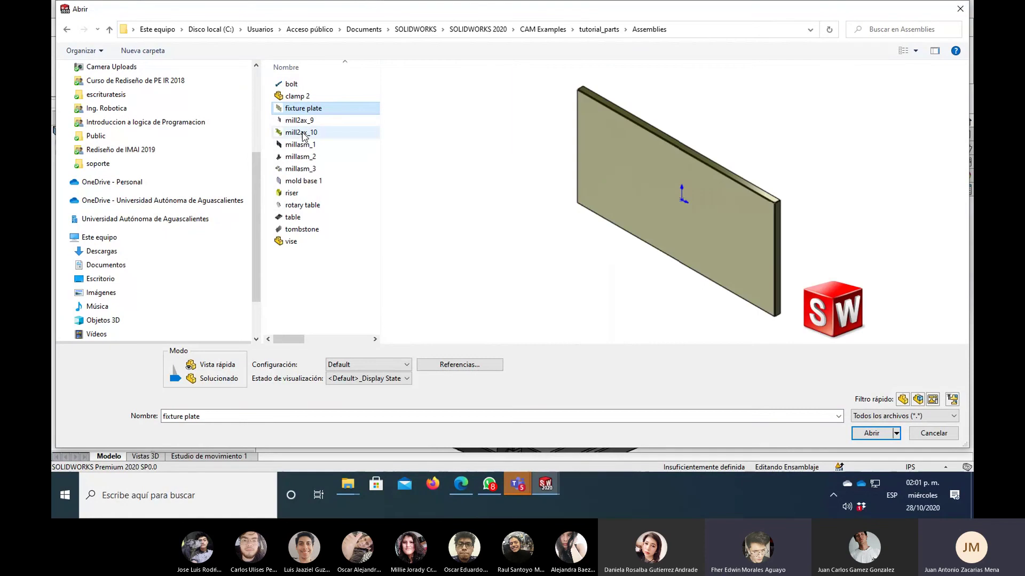
left_click(302, 133)
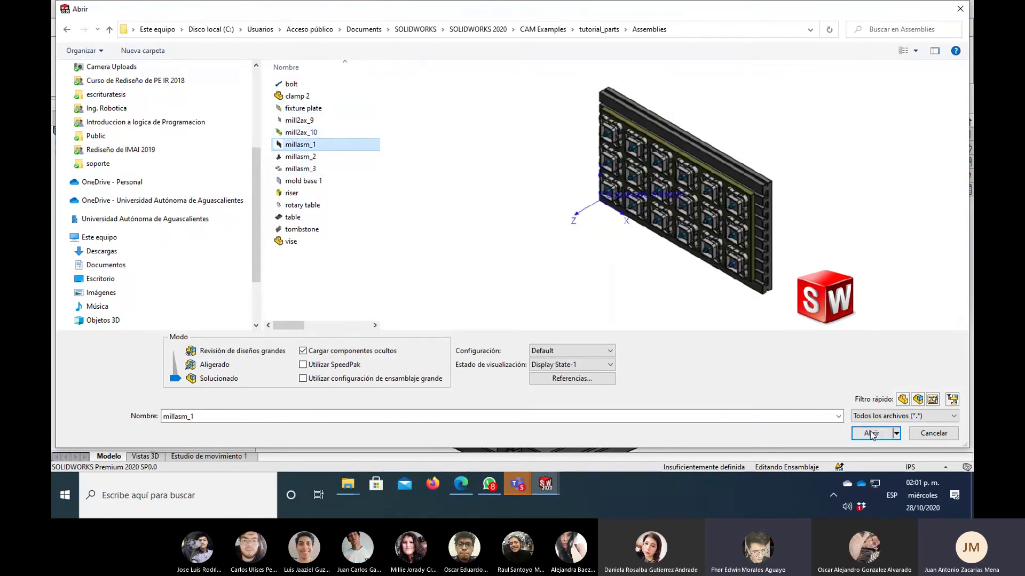
left_click(872, 434)
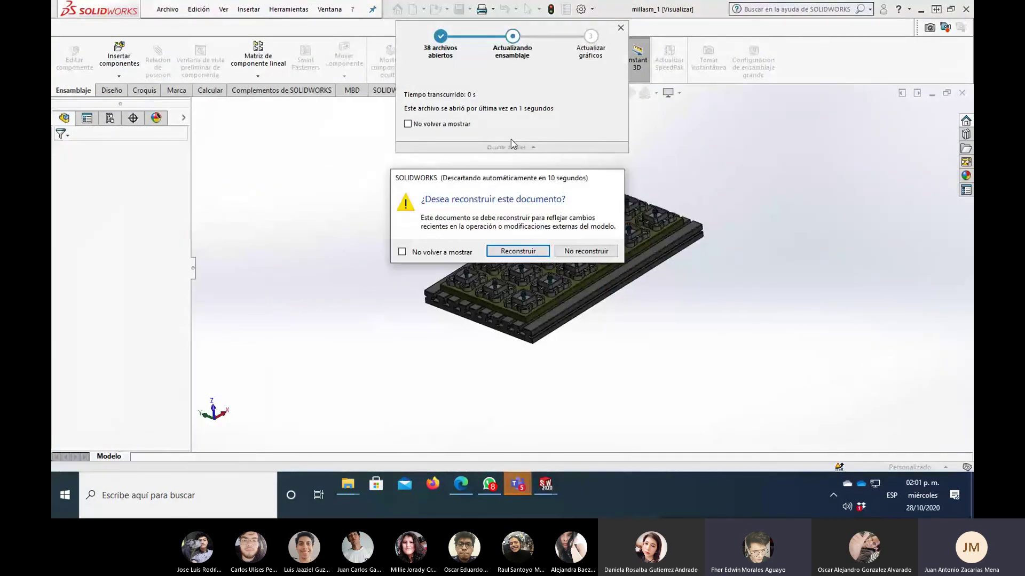
- Load millasm_1 without rebuilding it and zoom in on the fixture plate
left_click(577, 256)
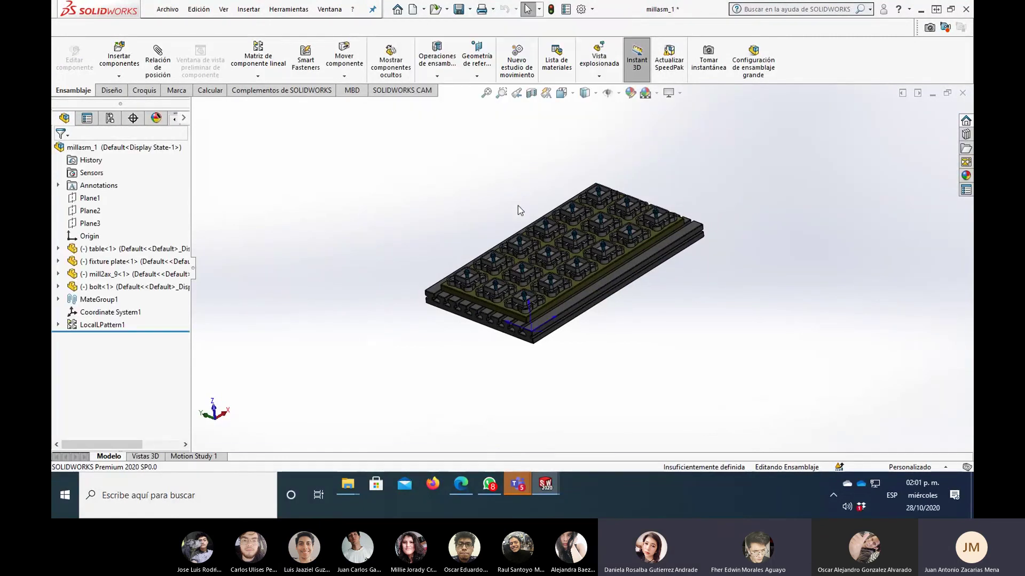
scroll(518, 206, "down", 2)
scroll(579, 270, "down", 2)
scroll(586, 292, "down", 2)
scroll(586, 292, "up", 5)
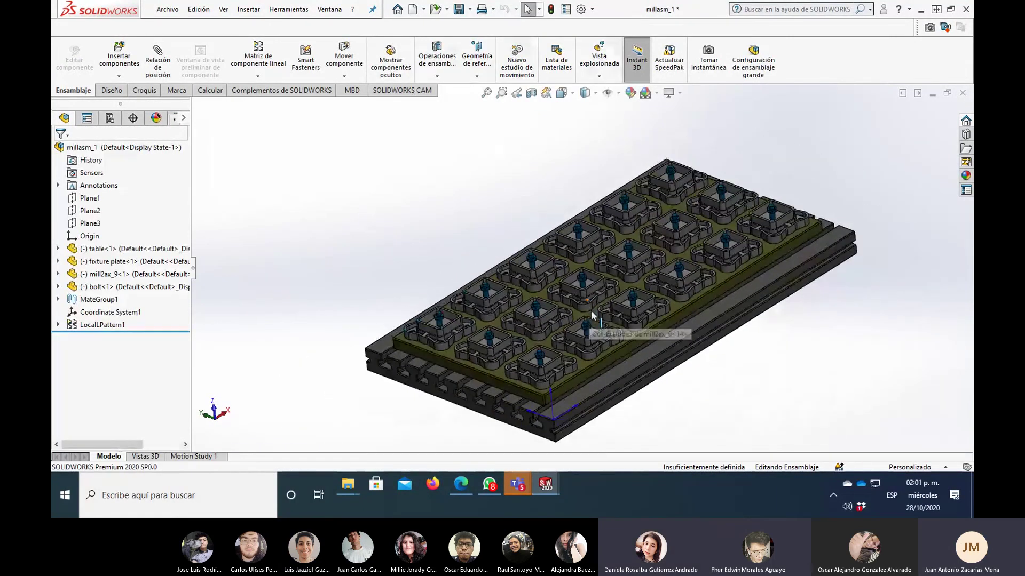
- Orbit and zoom around the grid of clamped mill2ax_9 parts, down to a side-on view
mouse_move(586, 293)
middle_mouse_down()
mouse_move(588, 327)
mouse_move(598, 293)
mouse_move(686, 240)
middle_mouse_up()
scroll(587, 328, "down", 5)
scroll(598, 292, "up", 3)
scroll(679, 203, "down", 2)
scroll(679, 203, "down", 3)
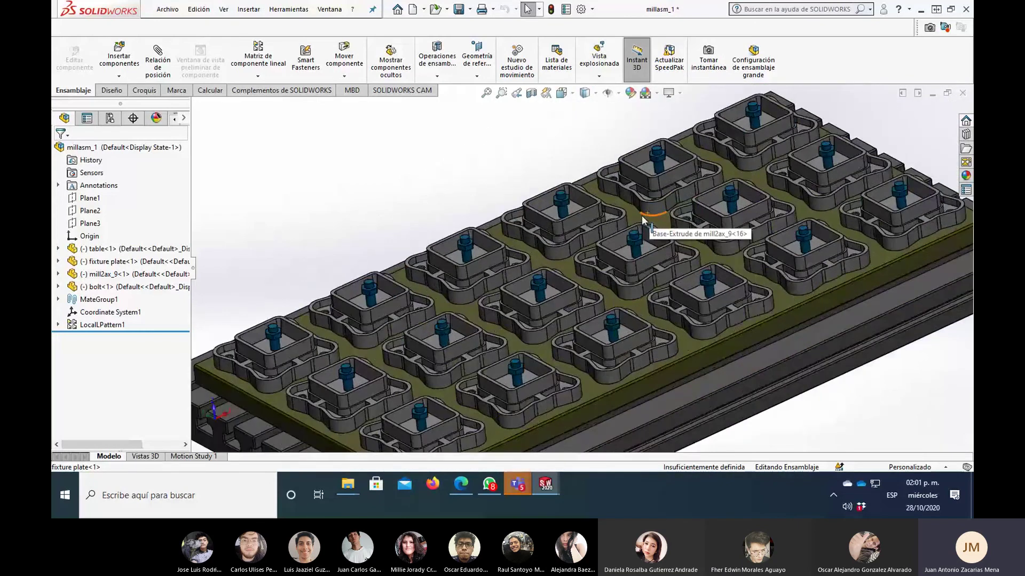
middle_click_drag(679, 203, 602, 280)
scroll(602, 280, "up", 3)
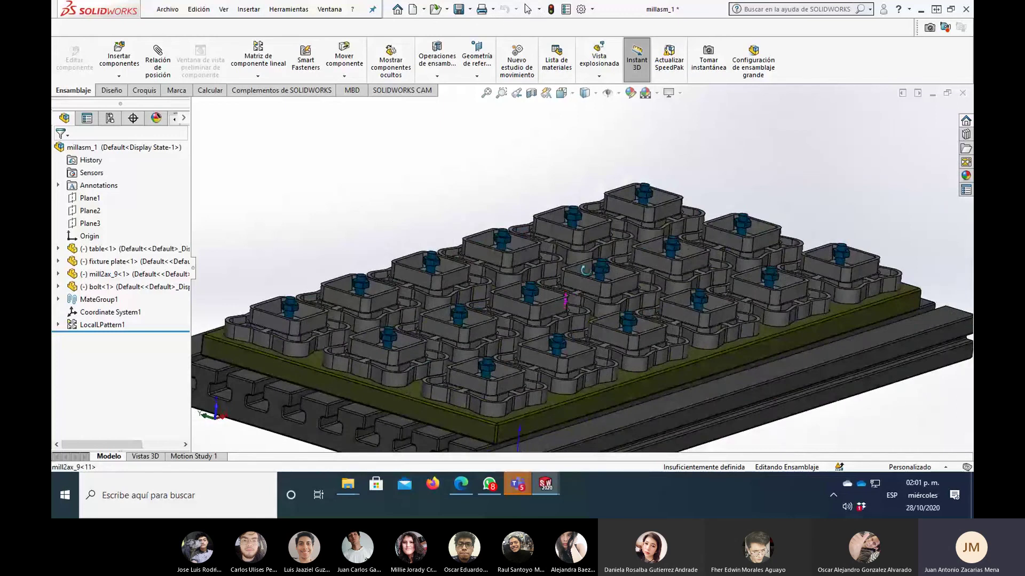
scroll(664, 253, "up", 2)
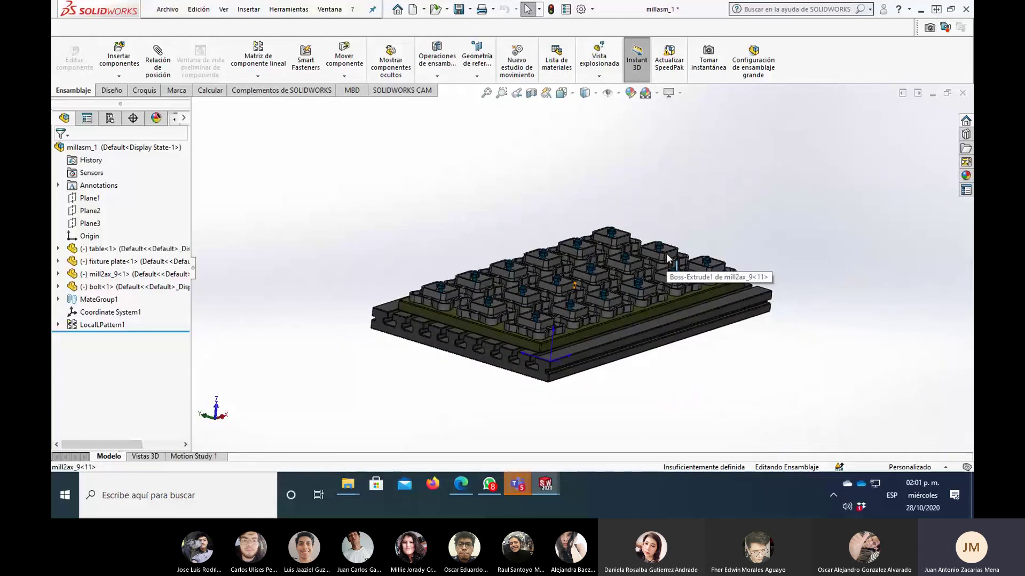